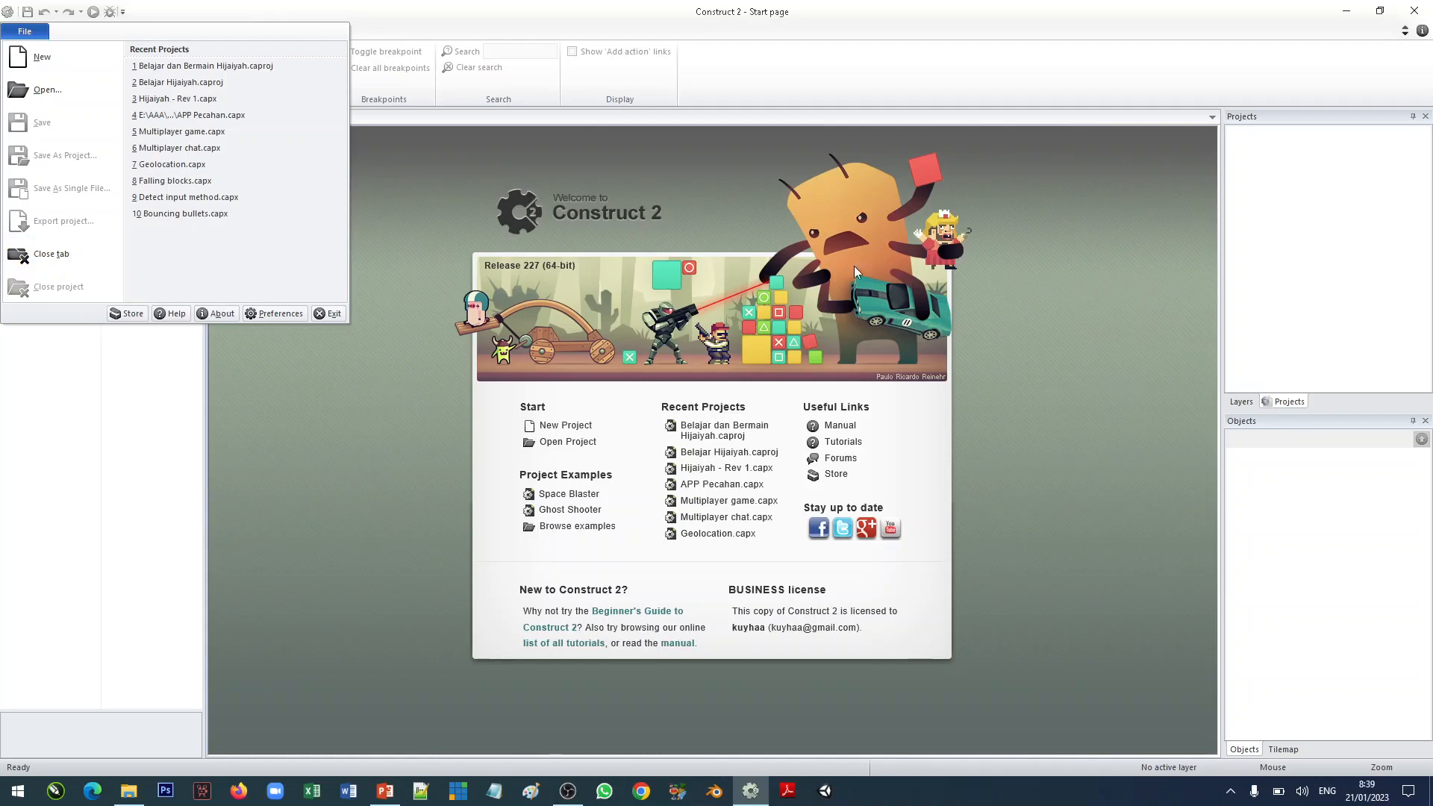
Close the Start page and open it again.
{"action": "left_click", "coordinate": [1042, 352]}
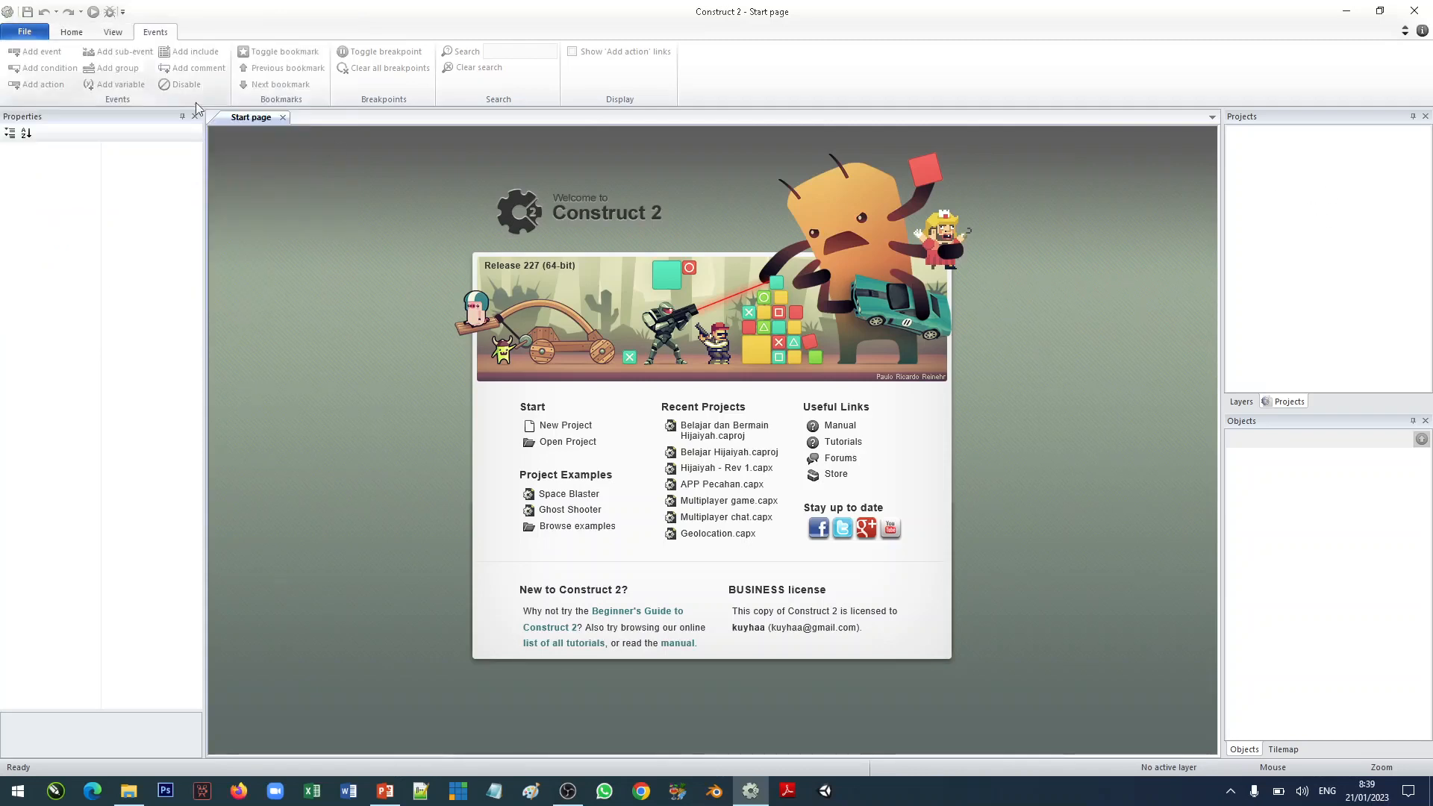
{"action": "left_click", "coordinate": [72, 31]}
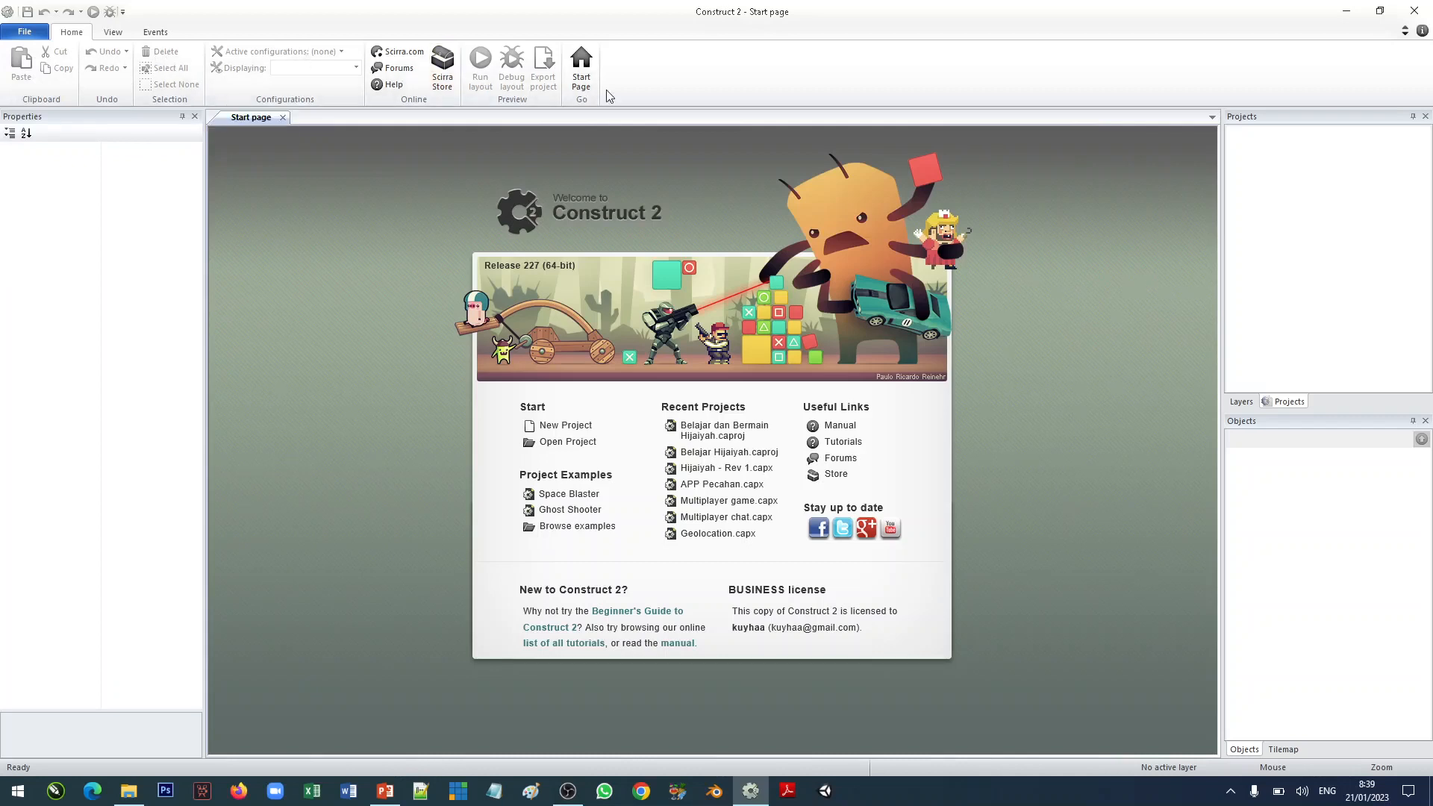
{"action": "left_click", "coordinate": [283, 118]}
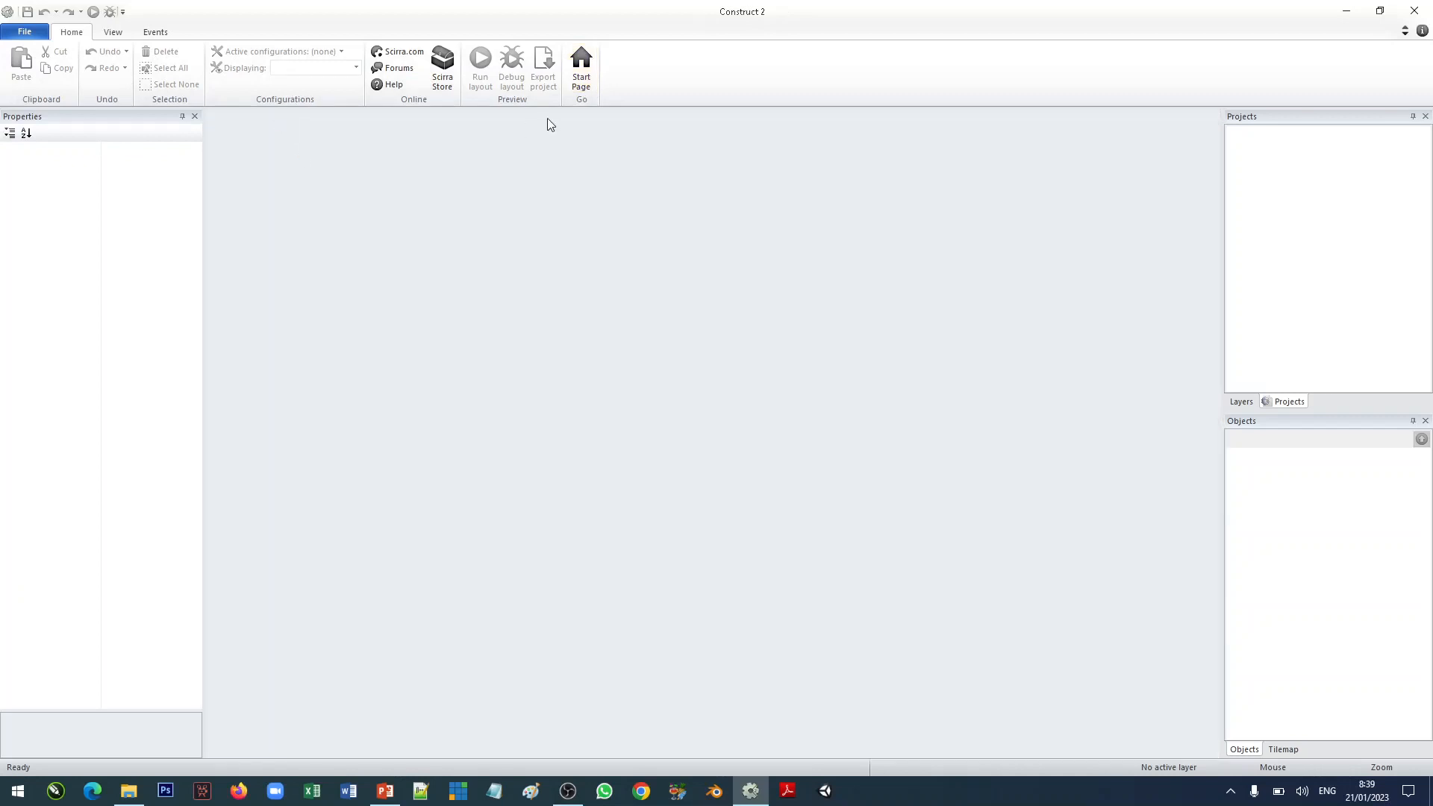
{"action": "left_click", "coordinate": [585, 81]}
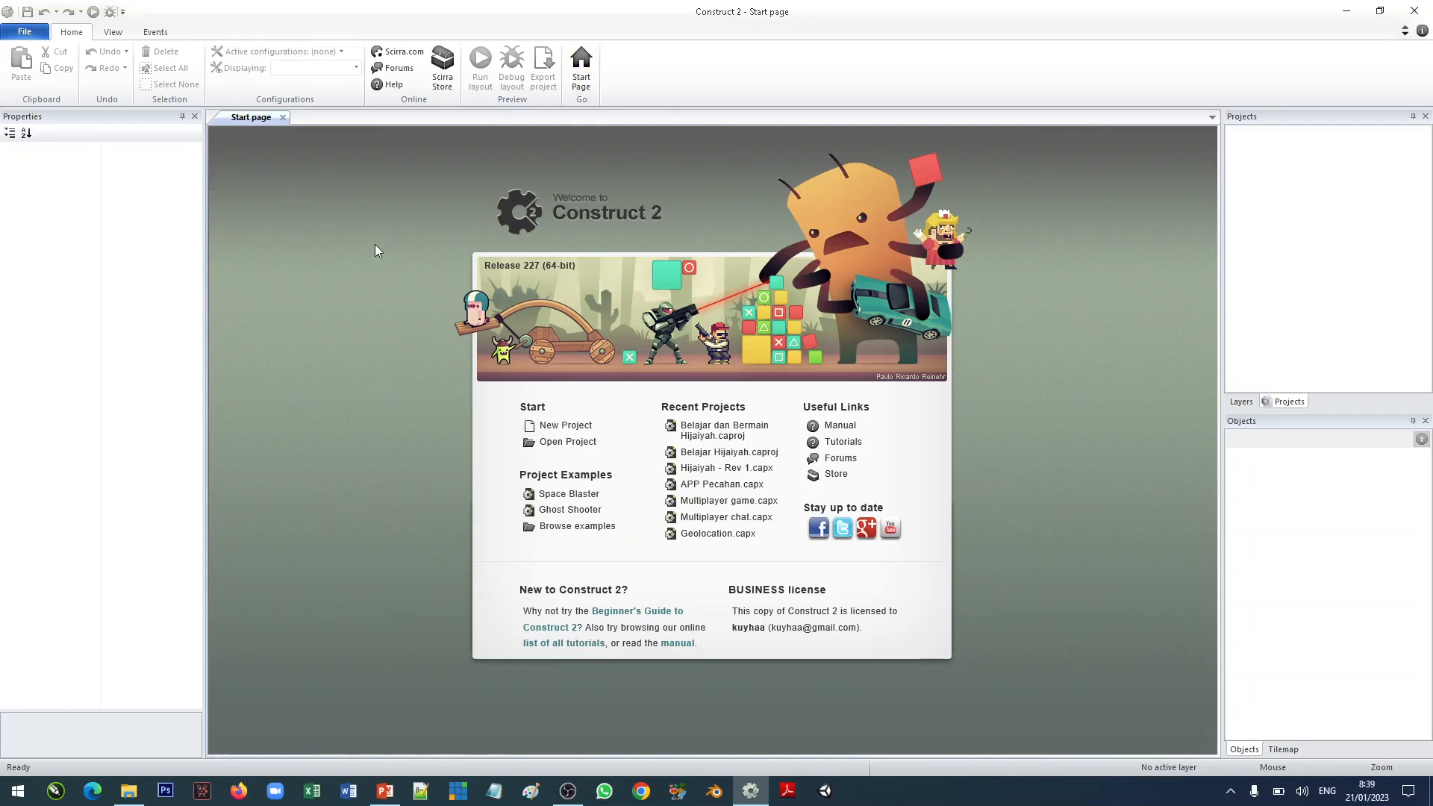
Hide and restore the Status Bar, Properties Bar and Project Bar one after another.
{"action": "left_click", "coordinate": [117, 34]}
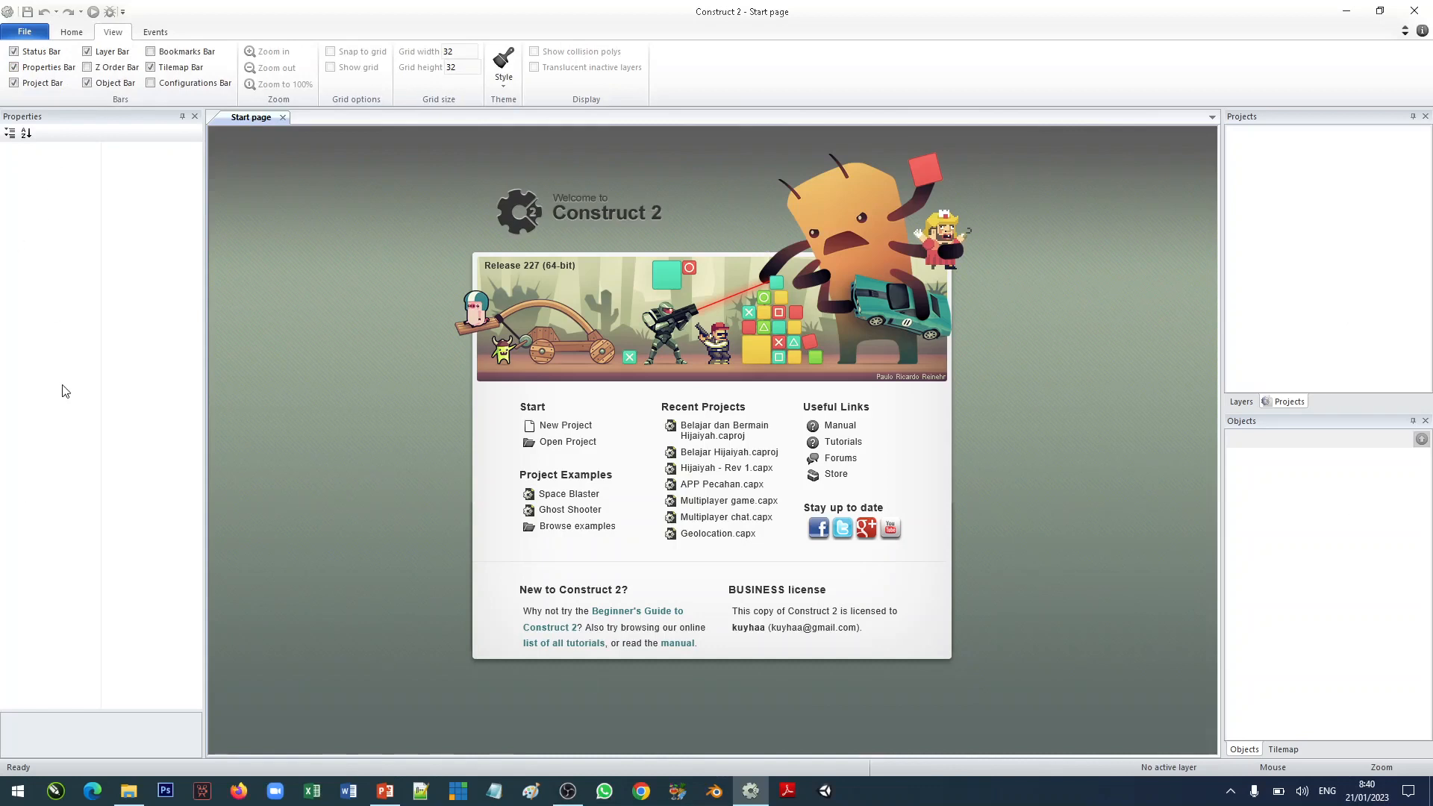
{"action": "left_click", "coordinate": [14, 51]}
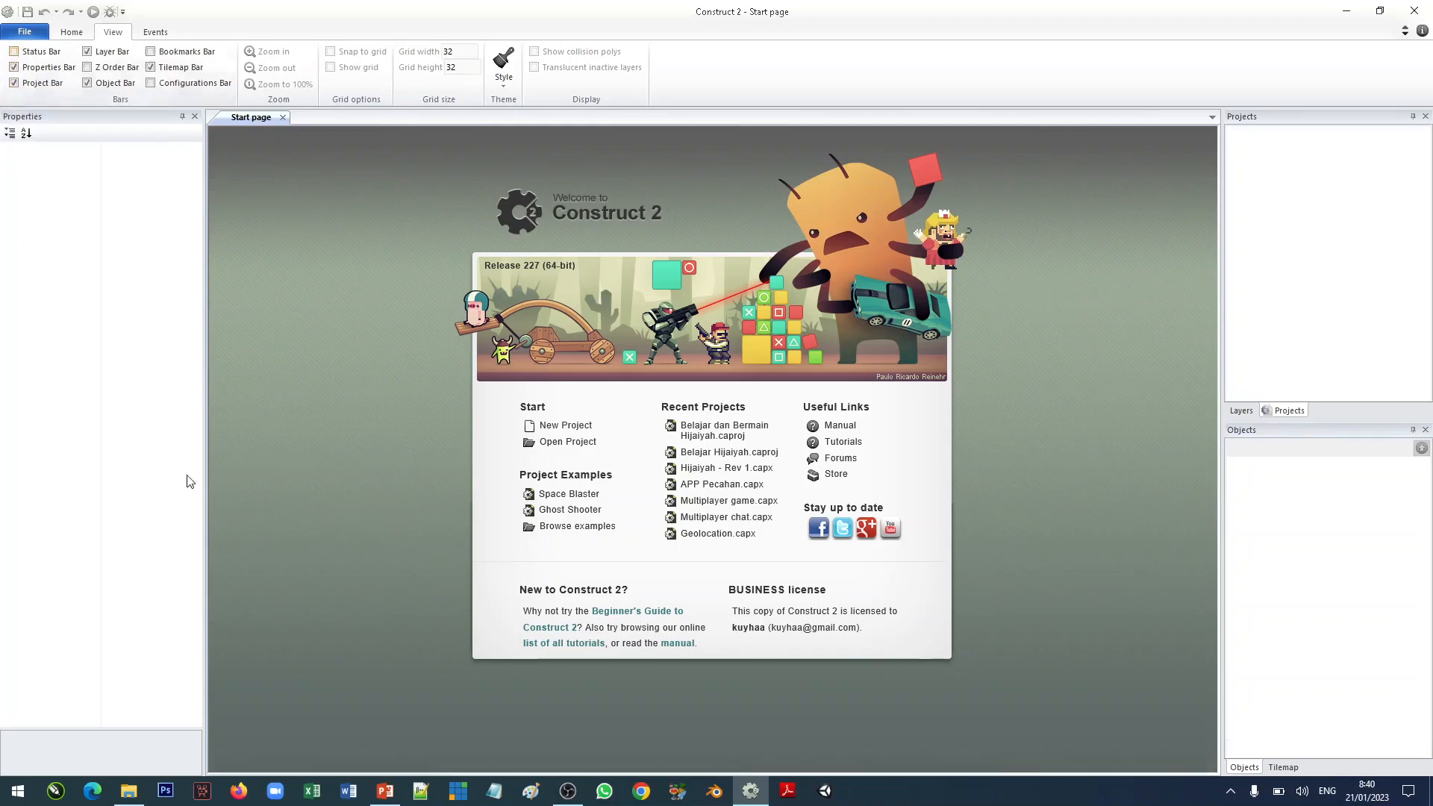
{"action": "left_click", "coordinate": [15, 52]}
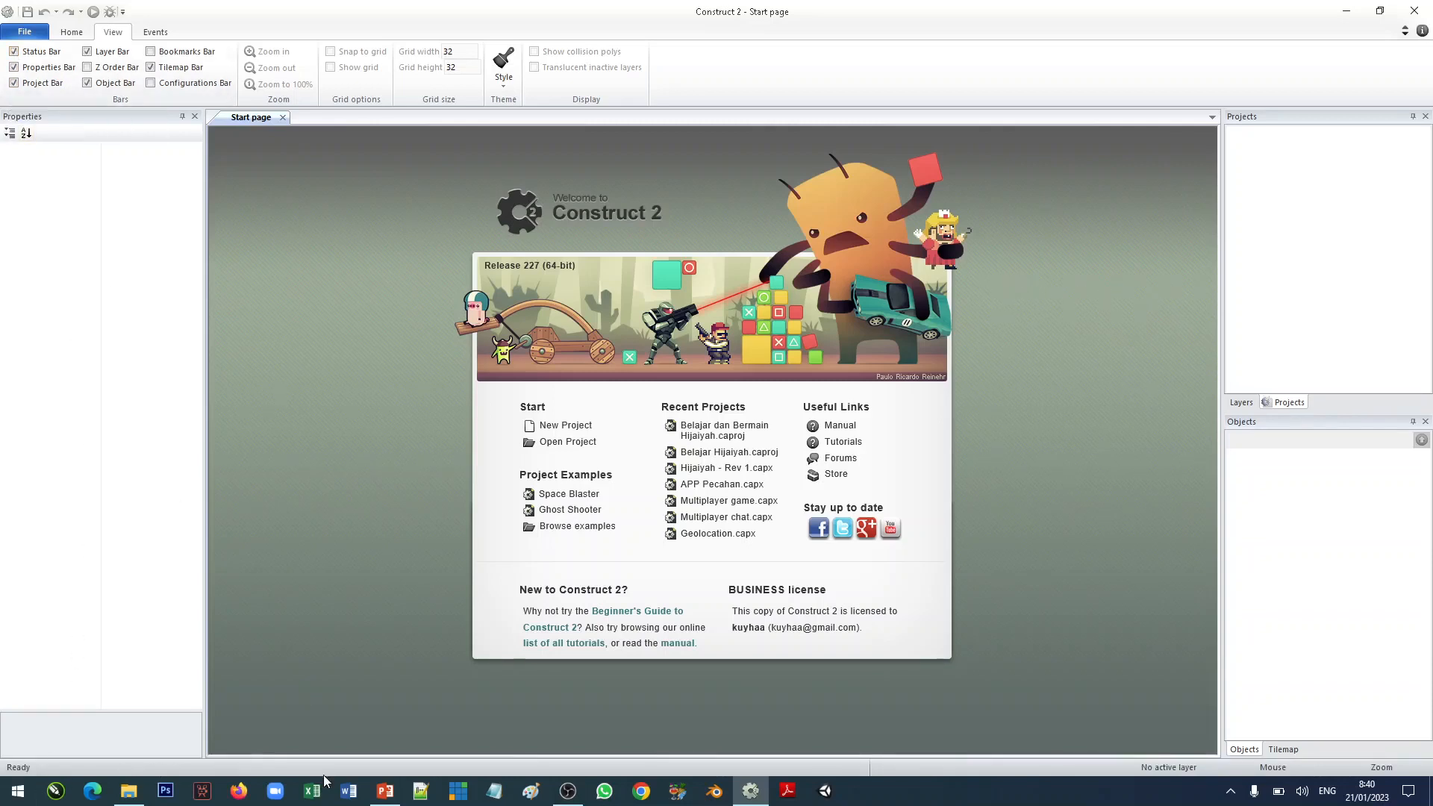
{"action": "left_click", "coordinate": [15, 67]}
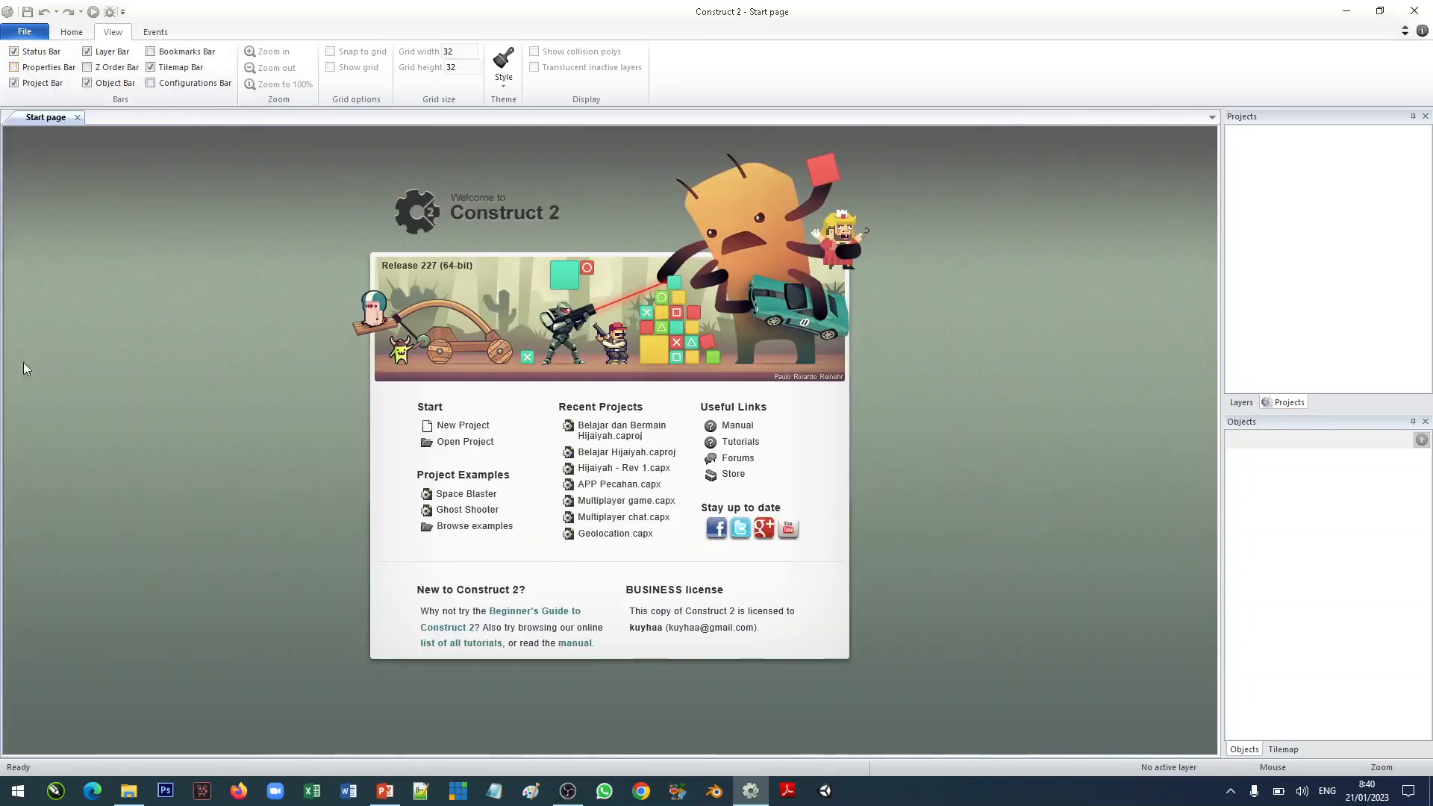
{"action": "left_click", "coordinate": [14, 67]}
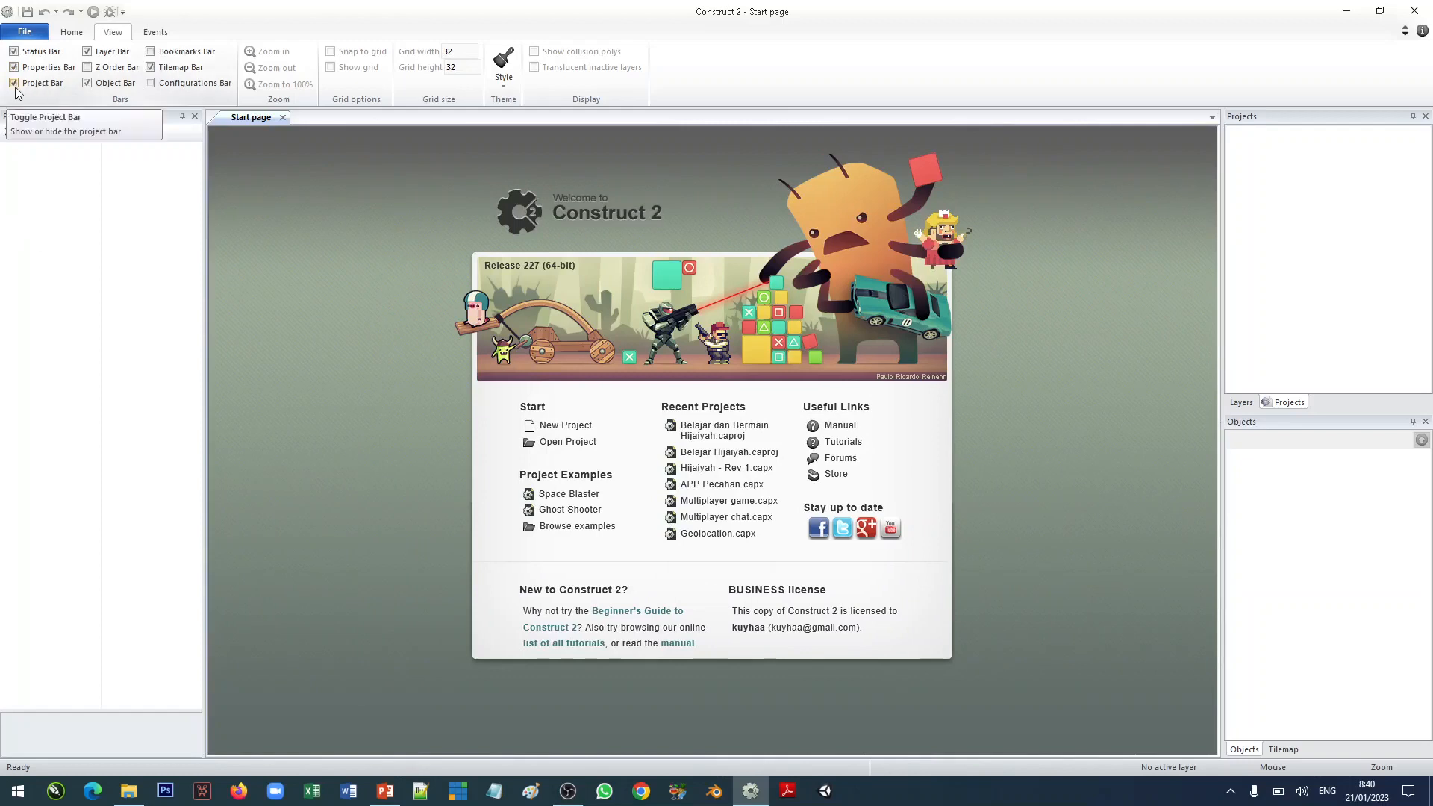
{"action": "left_click", "coordinate": [16, 88]}
{"action": "left_click", "coordinate": [16, 87]}
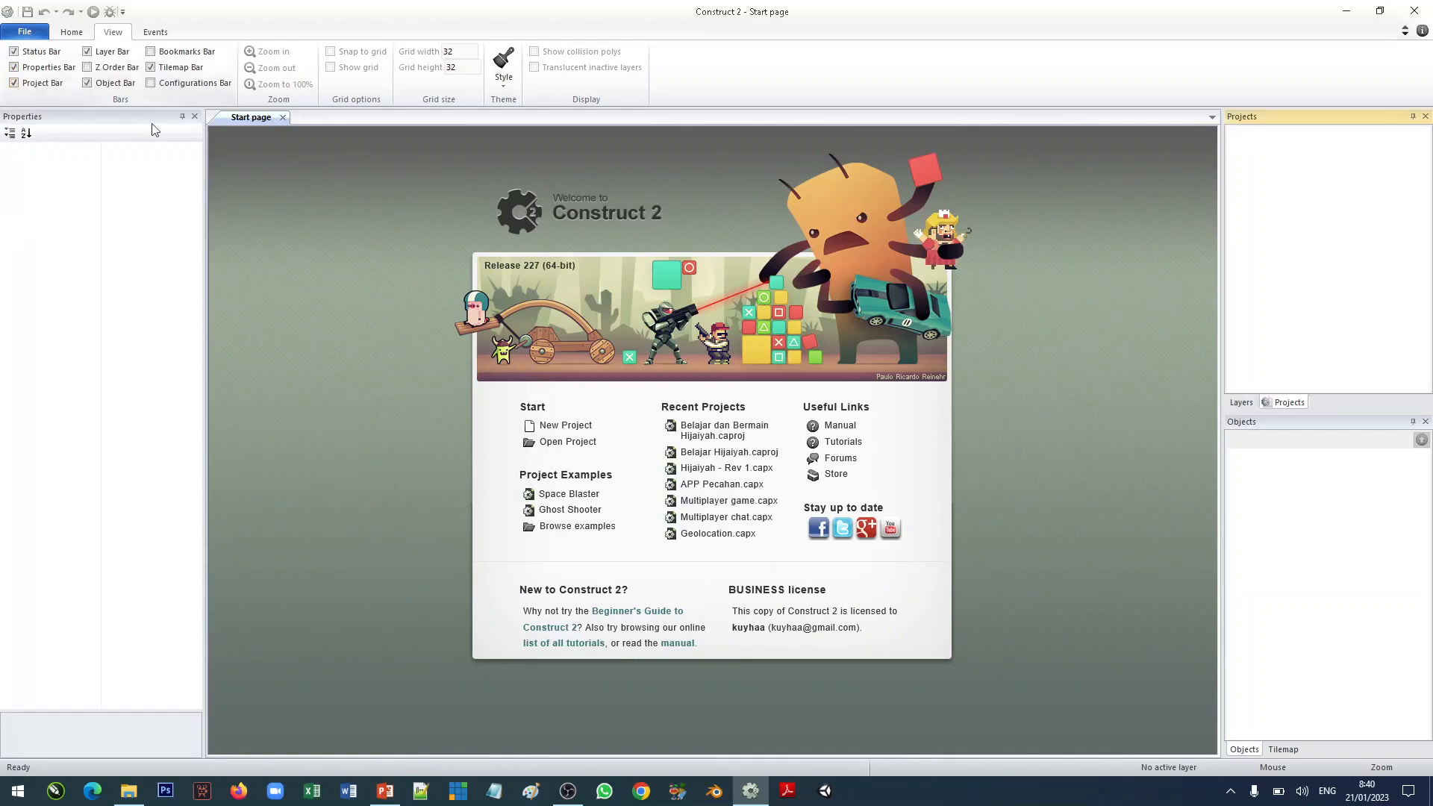
Create a new project from the "New empty project" template with default settings.
{"action": "left_click", "coordinate": [156, 32]}
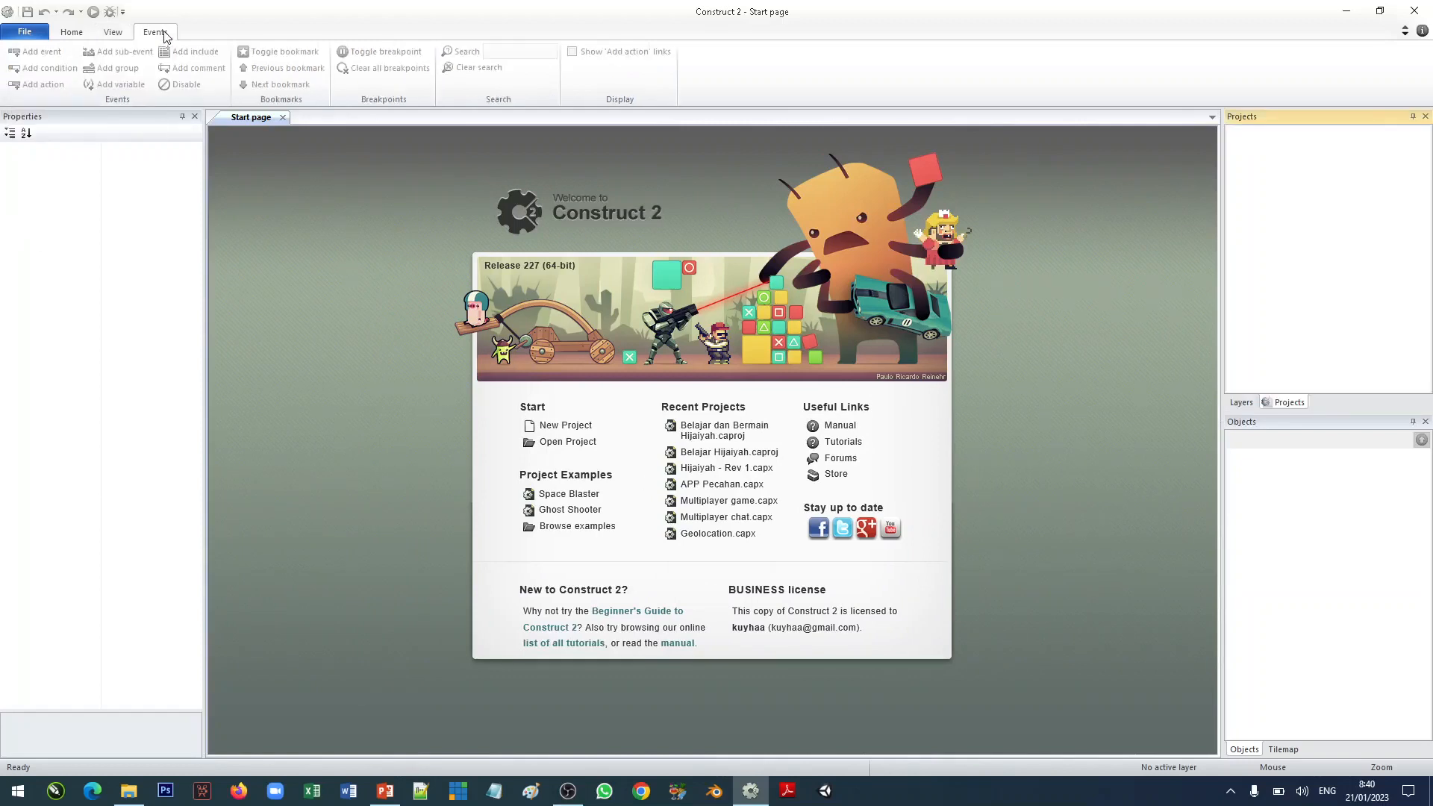
{"action": "left_click", "coordinate": [36, 34]}
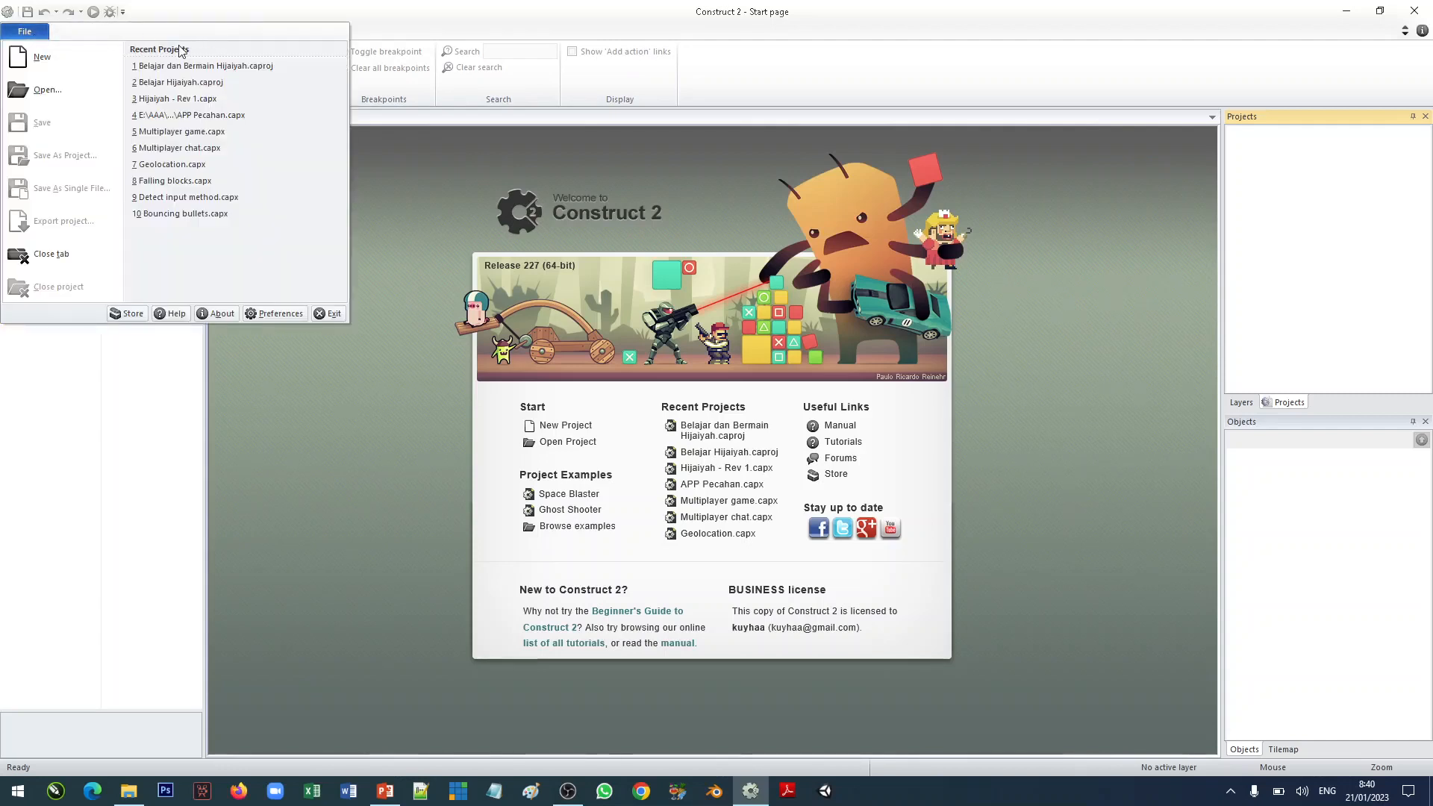
{"action": "left_click", "coordinate": [68, 60]}
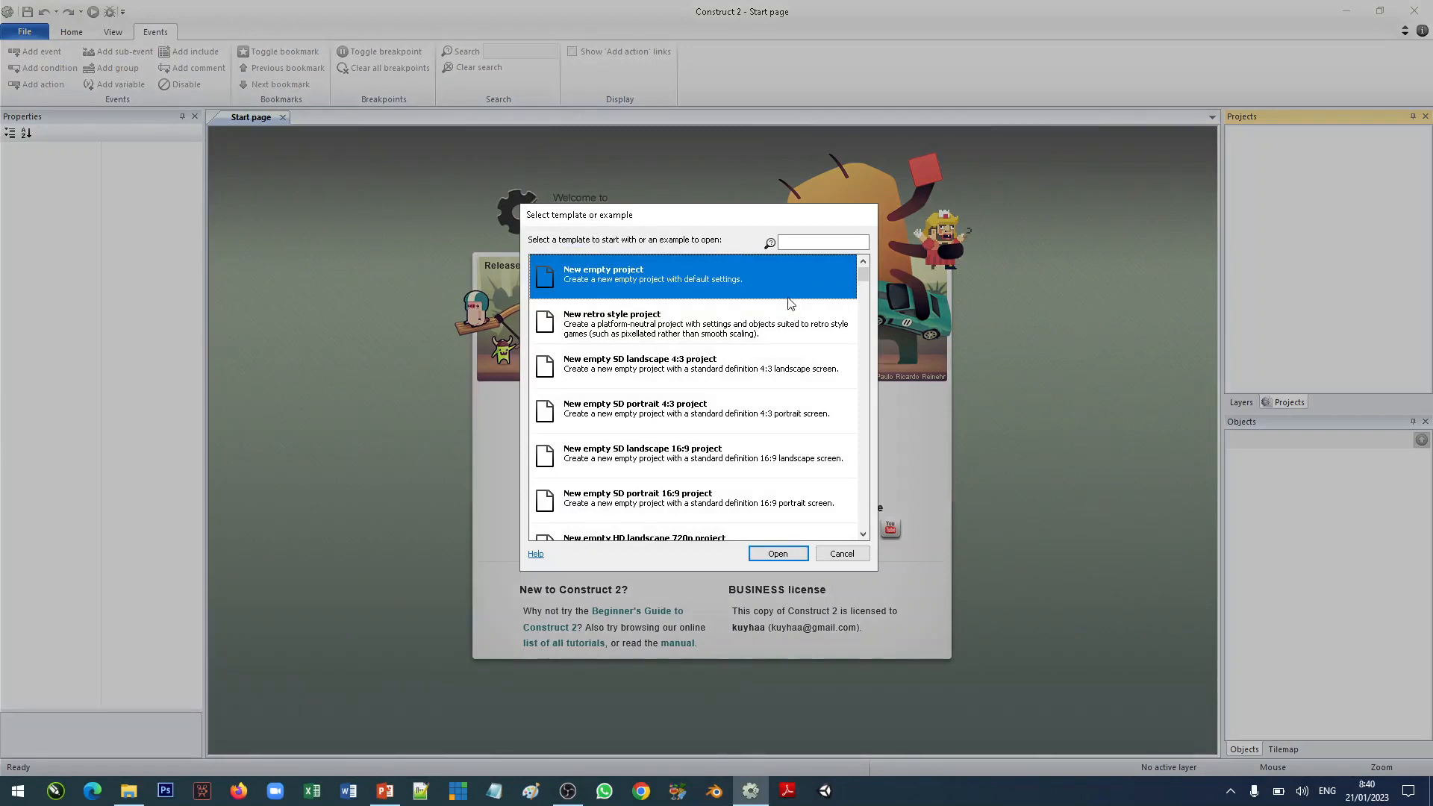
{"action": "left_click", "coordinate": [632, 329]}
{"action": "scroll", "coordinate": [680, 328], "scroll_direction": "down", "scroll_amount": 2}
{"action": "scroll", "coordinate": [868, 356], "scroll_direction": "up", "scroll_amount": 1}
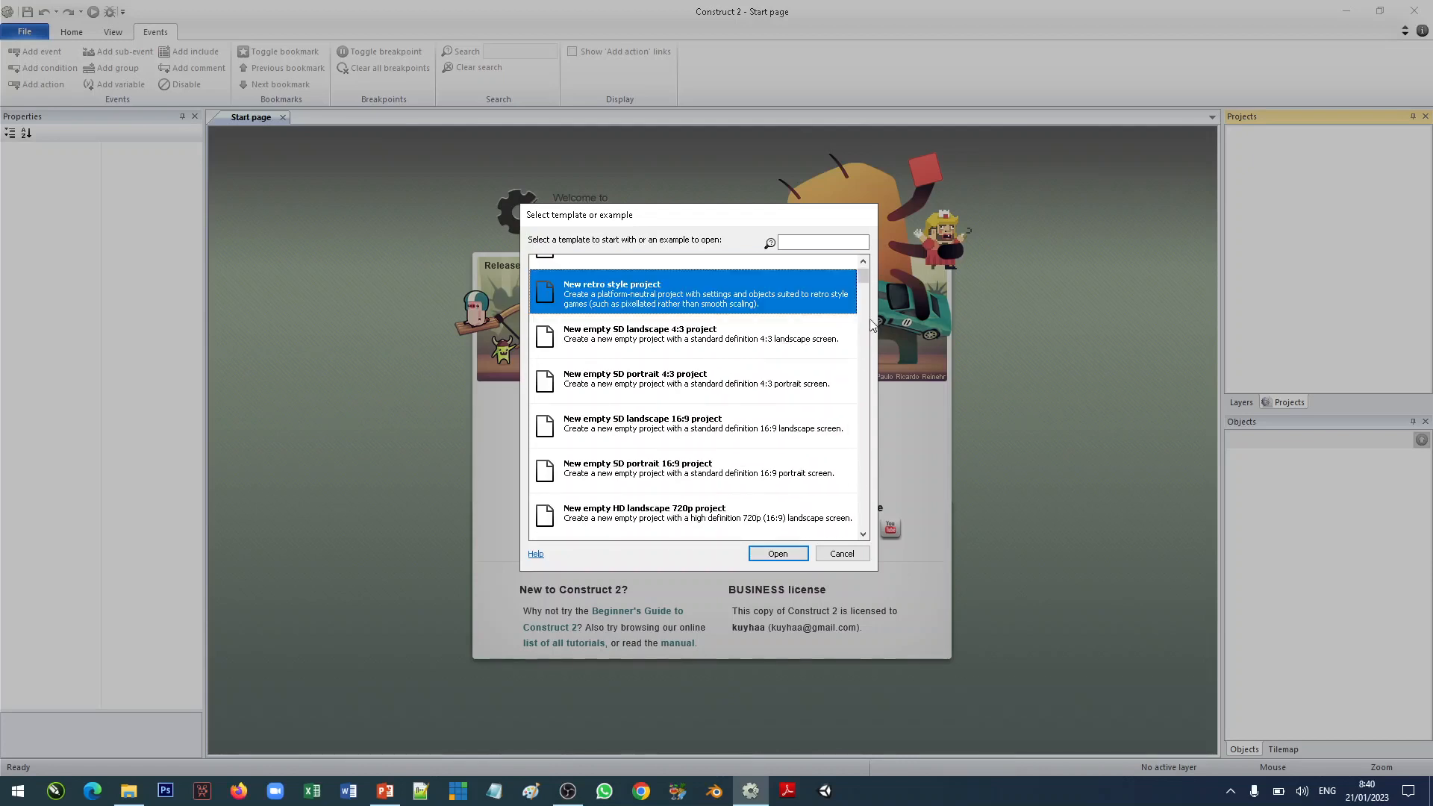
{"action": "left_click", "coordinate": [652, 351]}
{"action": "scroll", "coordinate": [663, 379], "scroll_direction": "up", "scroll_amount": 1}
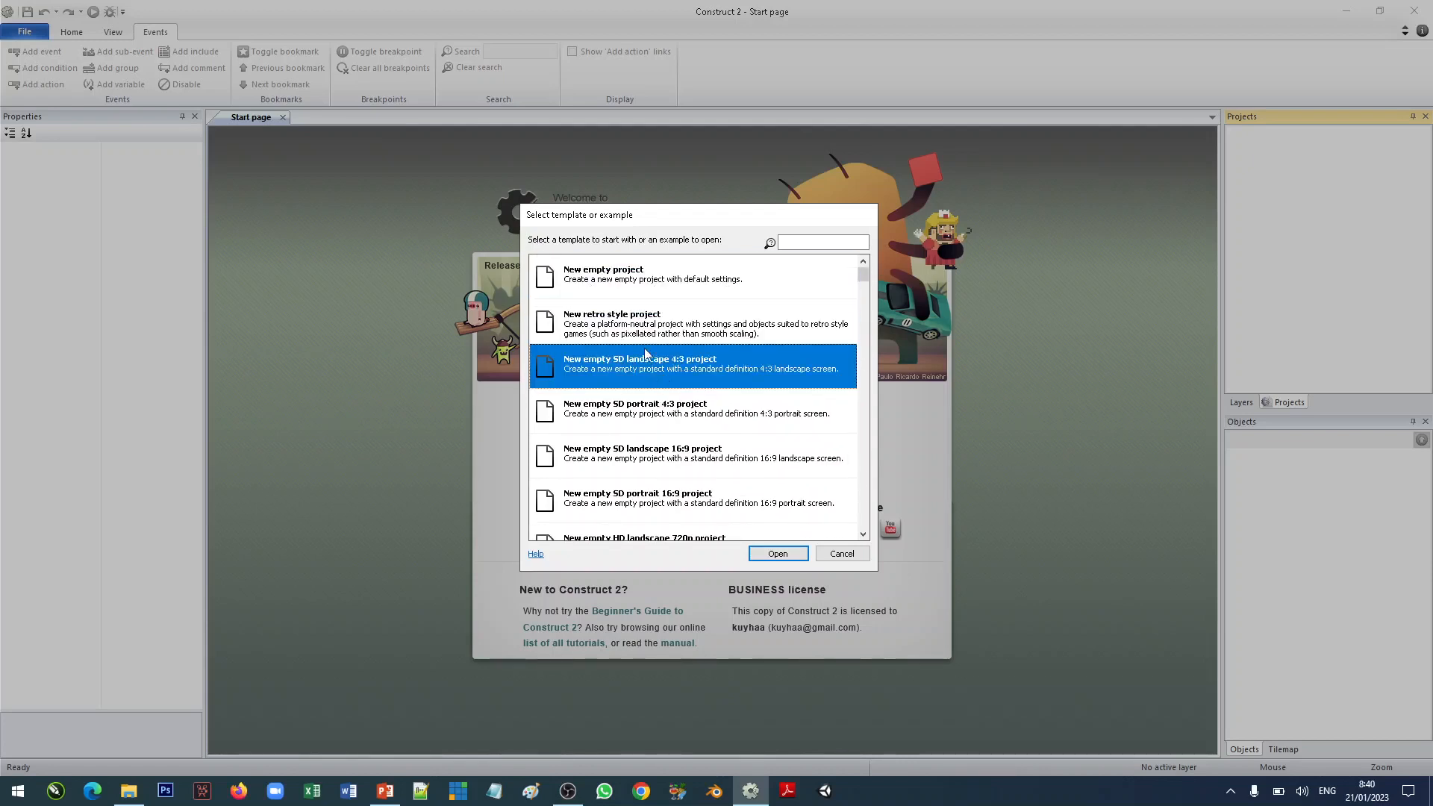
{"action": "left_click", "coordinate": [638, 284]}
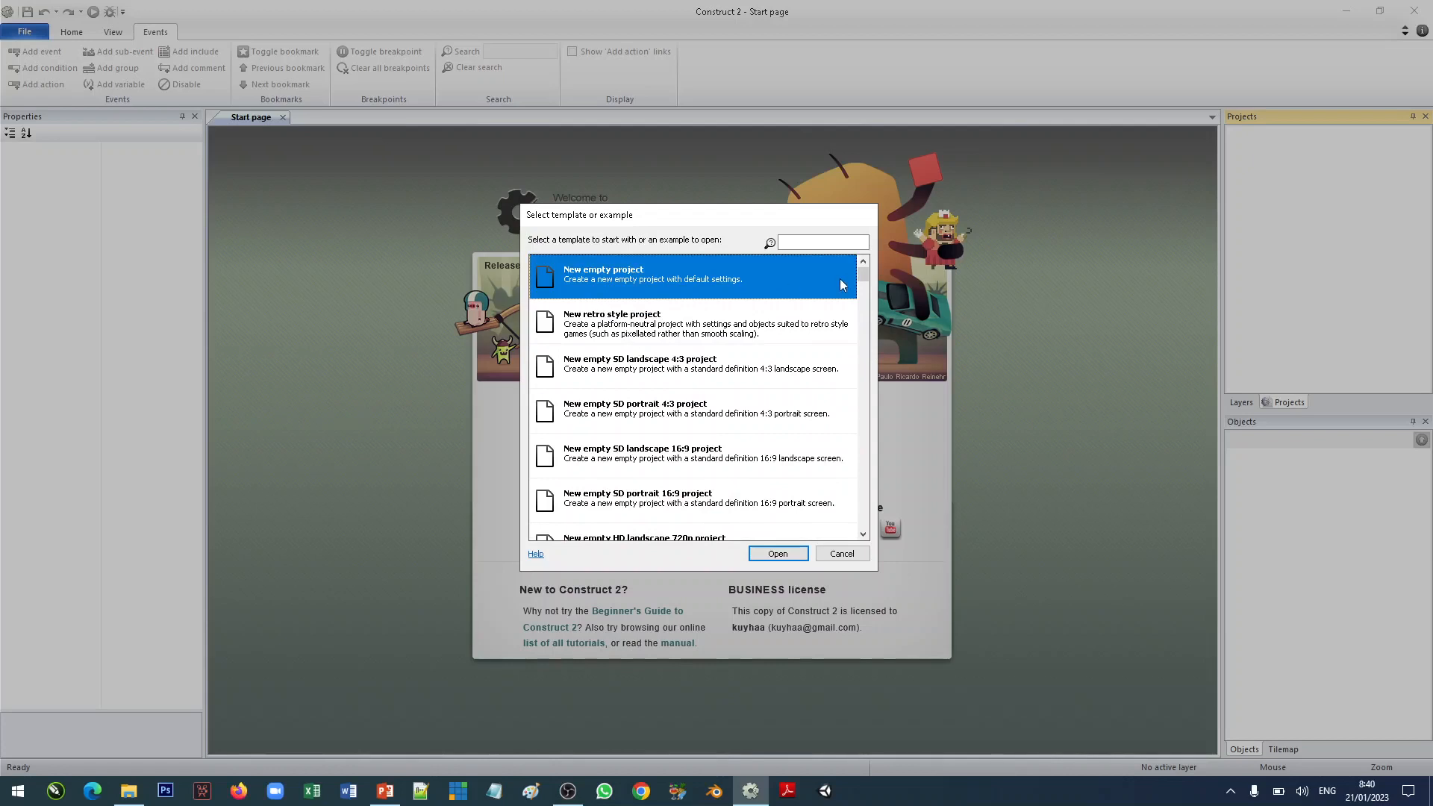
{"action": "left_click", "coordinate": [784, 553]}
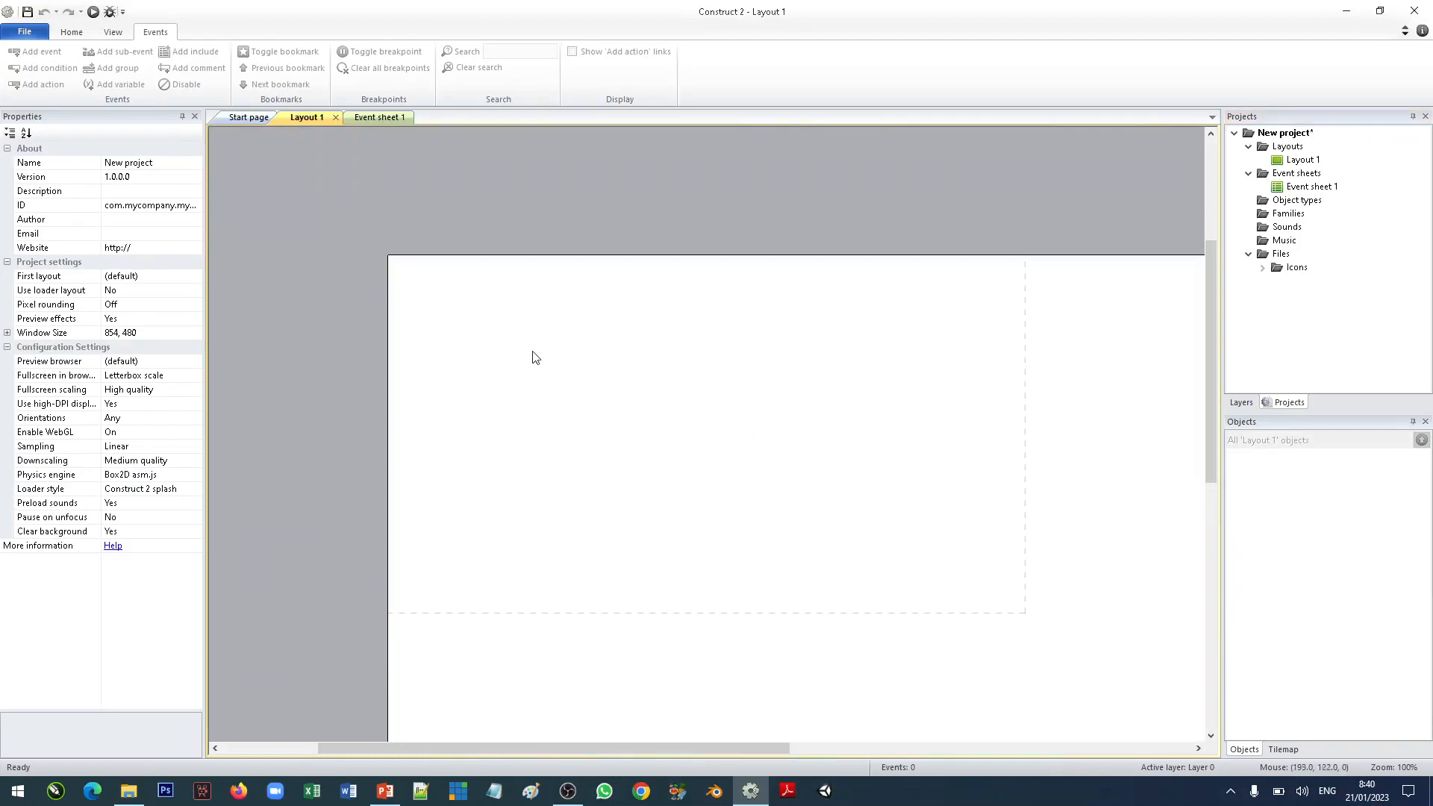
Display the properties of Layout 1, followed by the properties of the whole project.
{"action": "left_click", "coordinate": [537, 366]}
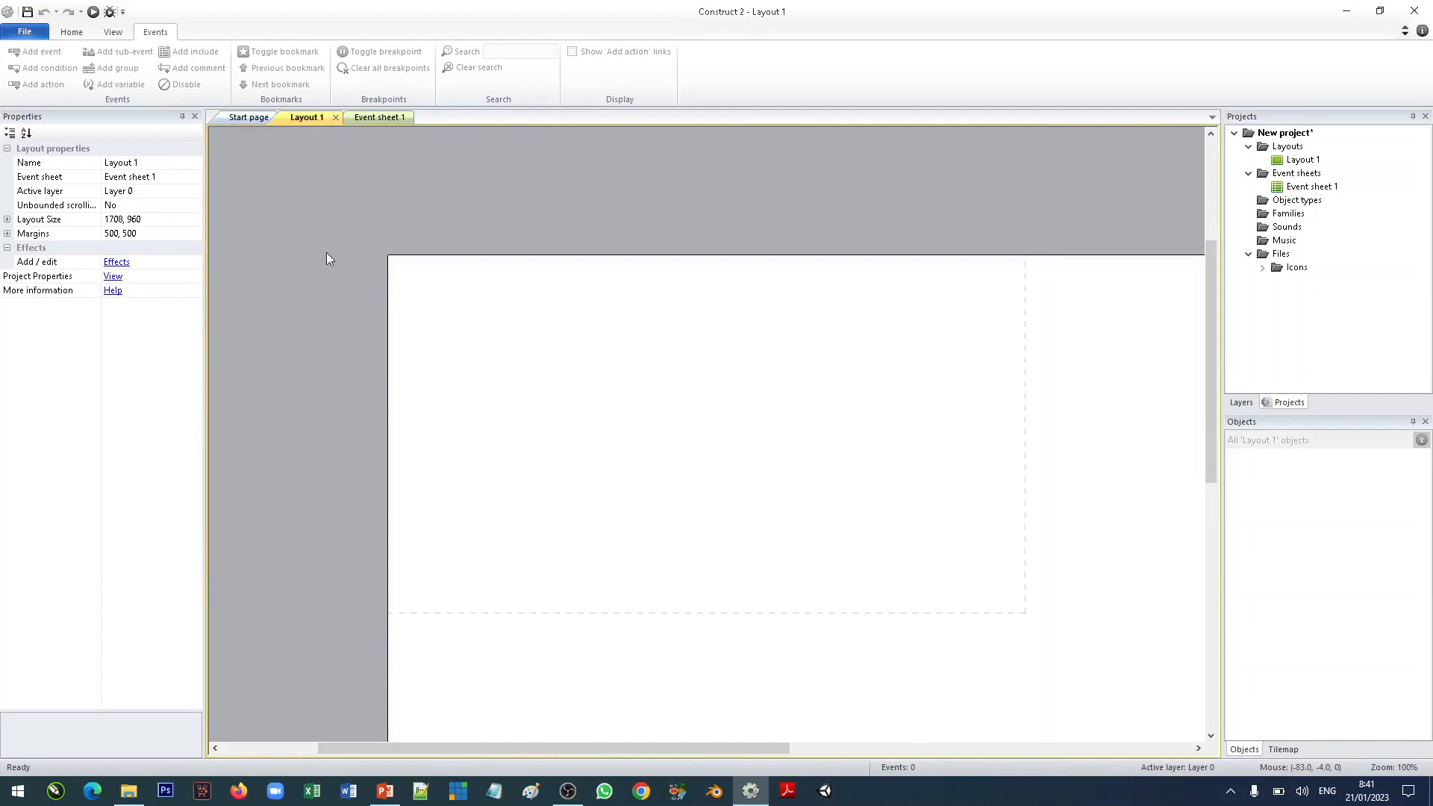
{"action": "left_click", "coordinate": [73, 33]}
{"action": "left_click", "coordinate": [28, 36]}
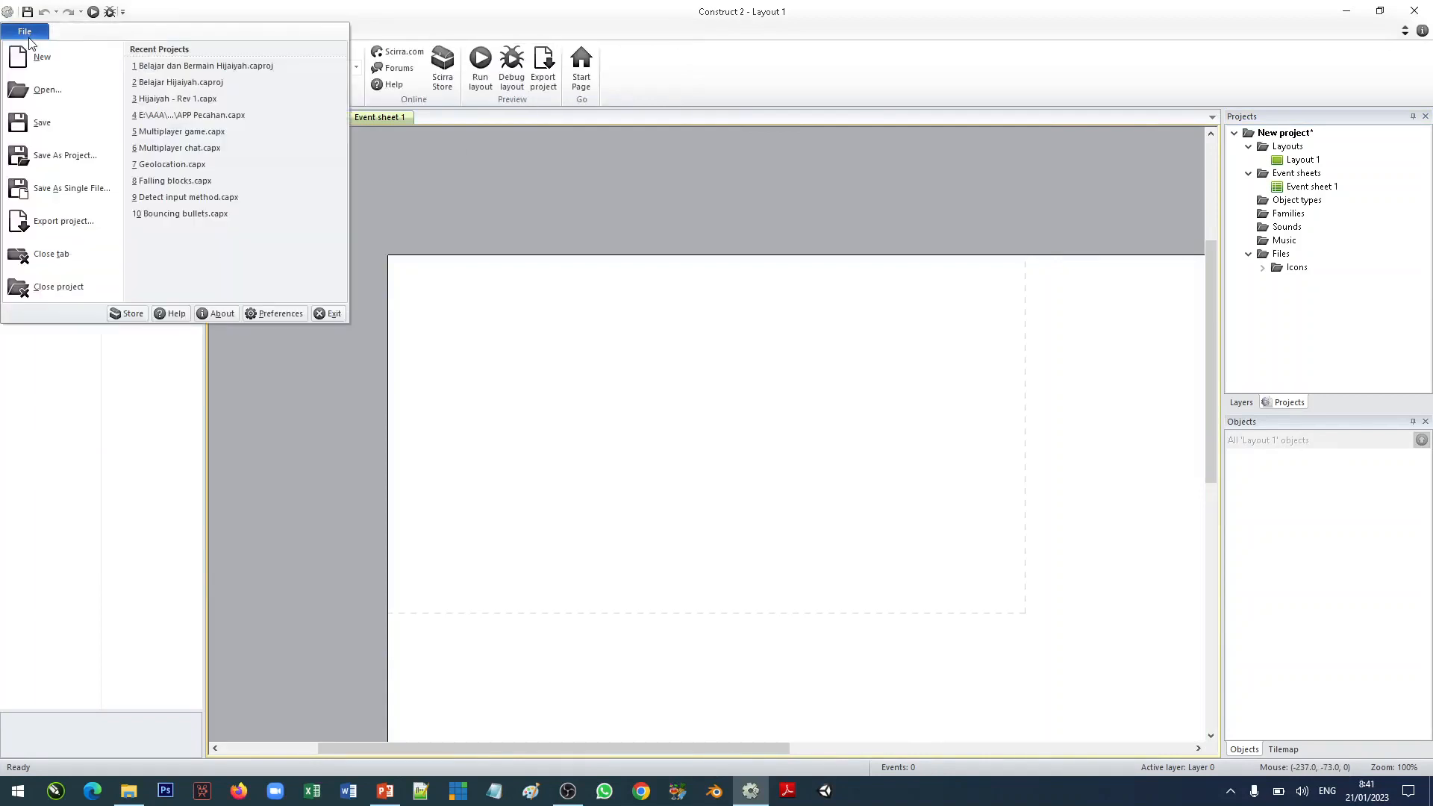
{"action": "left_click", "coordinate": [647, 297]}
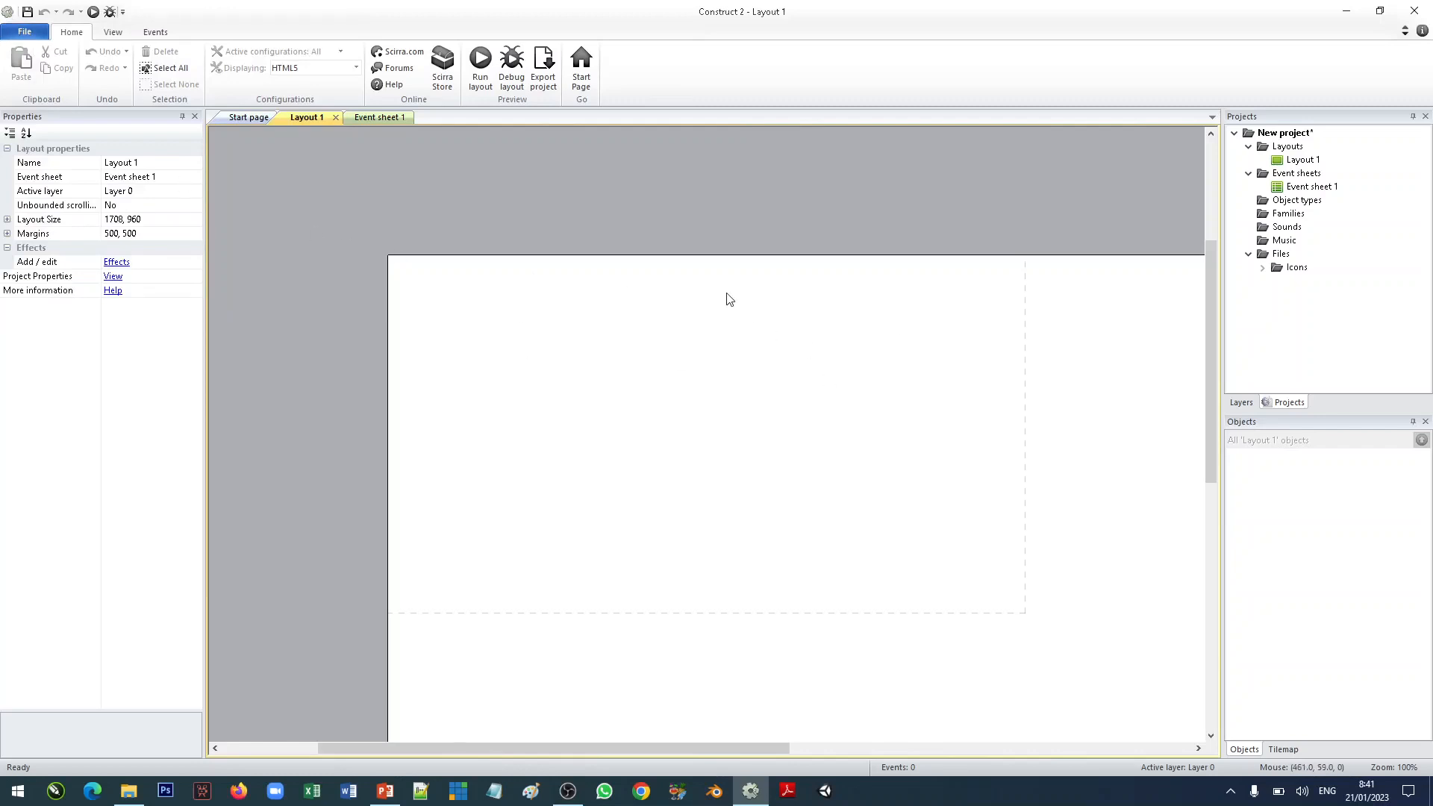
{"action": "left_click", "coordinate": [113, 277]}
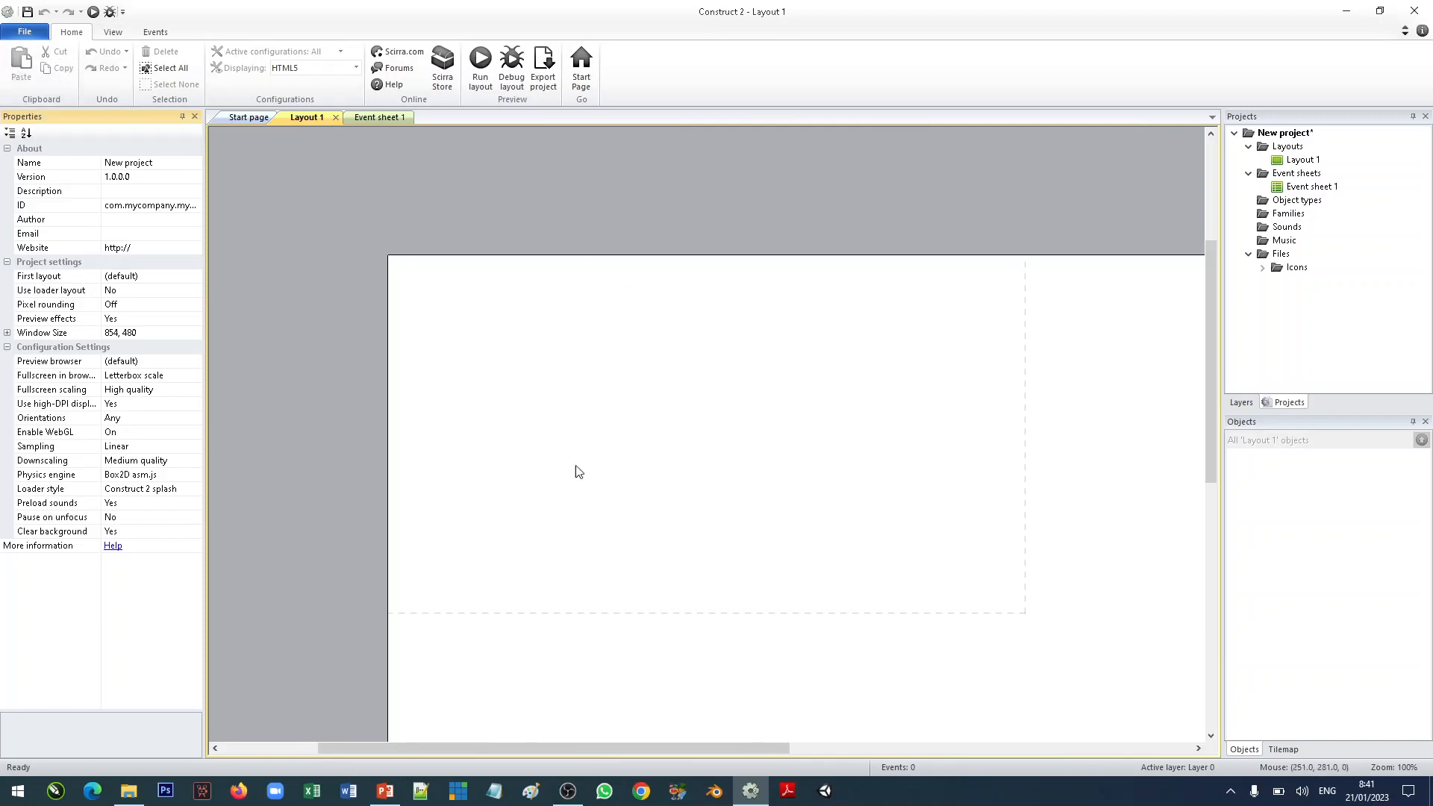
Show and close the Z Order Bar, and hide and restore the Object Bar.
{"action": "left_click", "coordinate": [114, 33]}
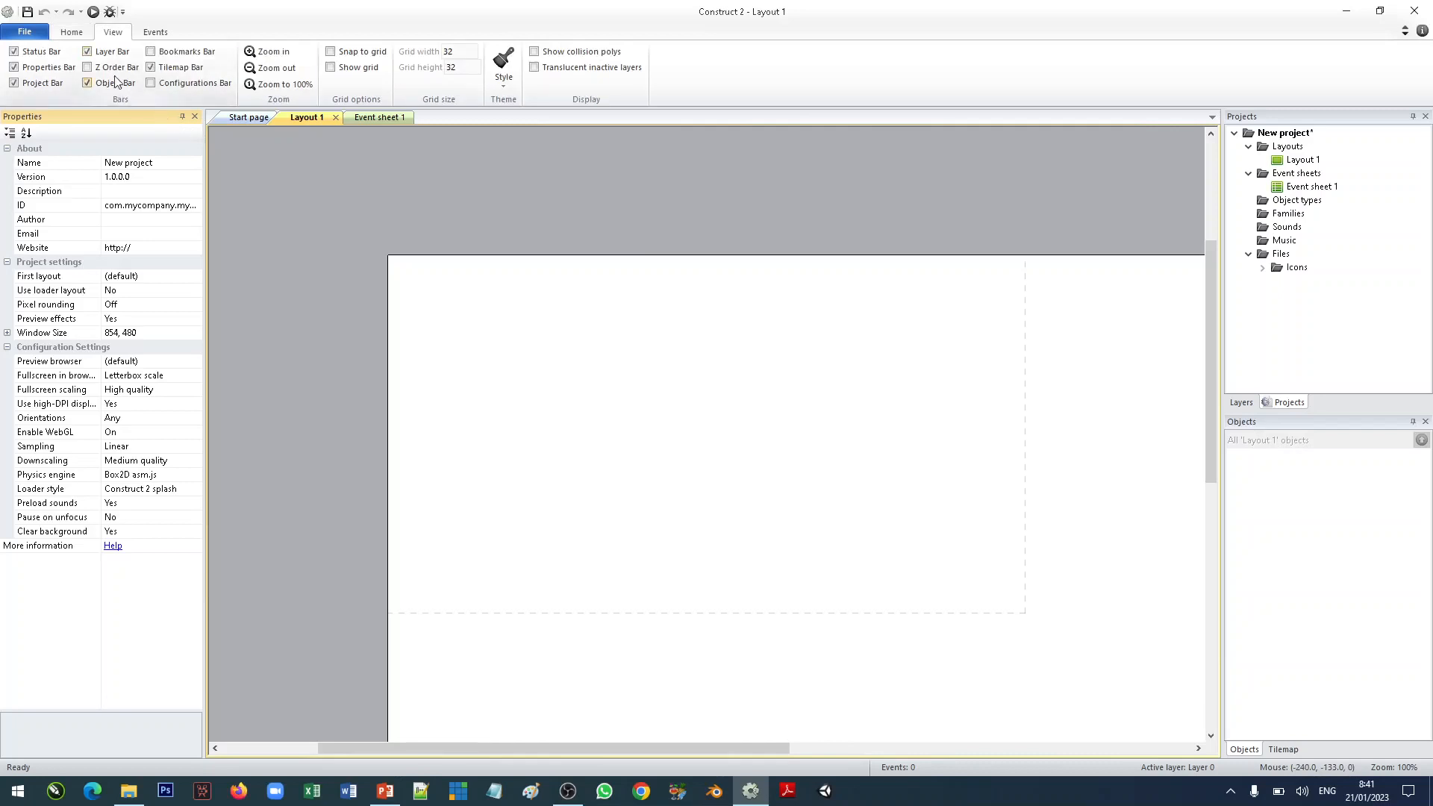
{"action": "left_click", "coordinate": [88, 68]}
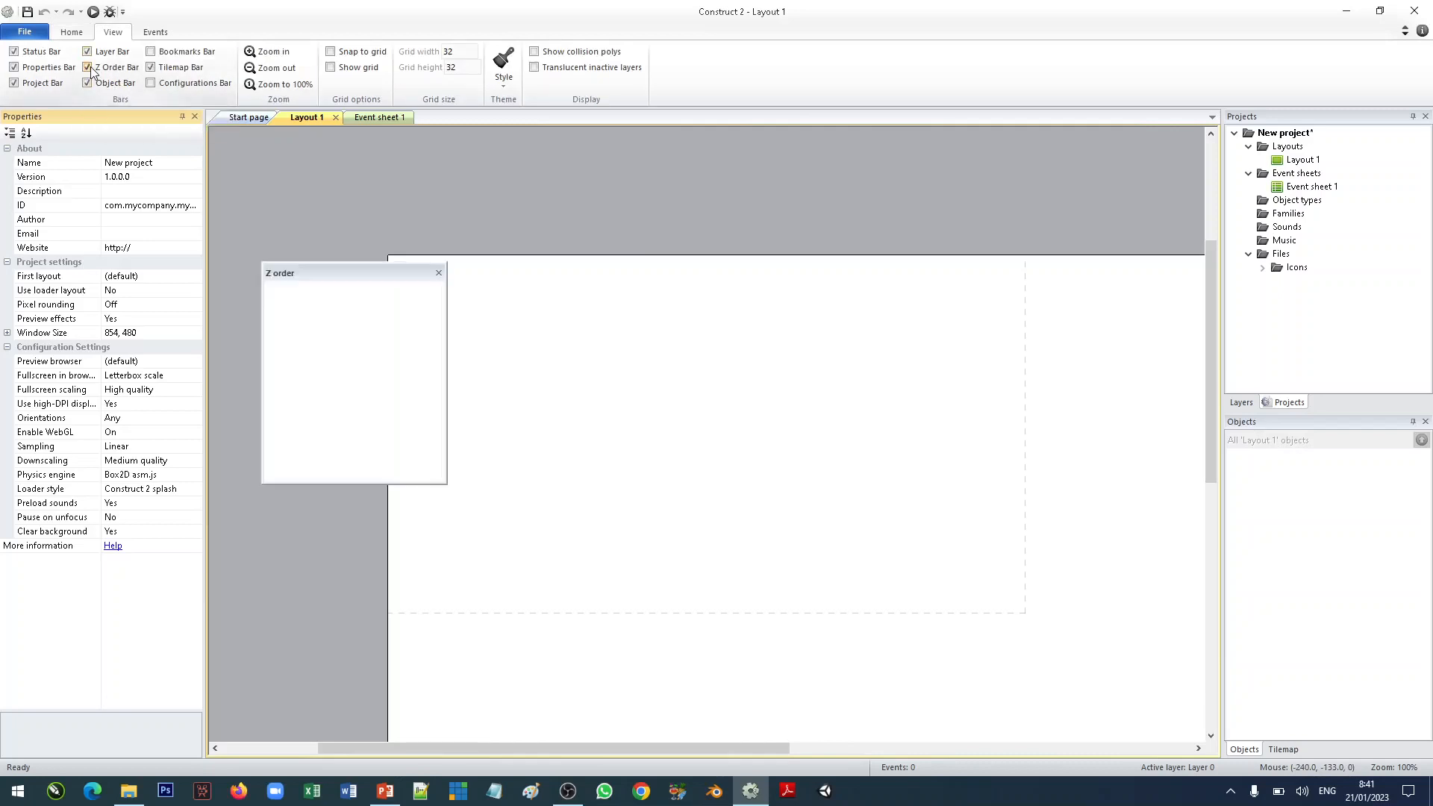
{"action": "left_click", "coordinate": [440, 275]}
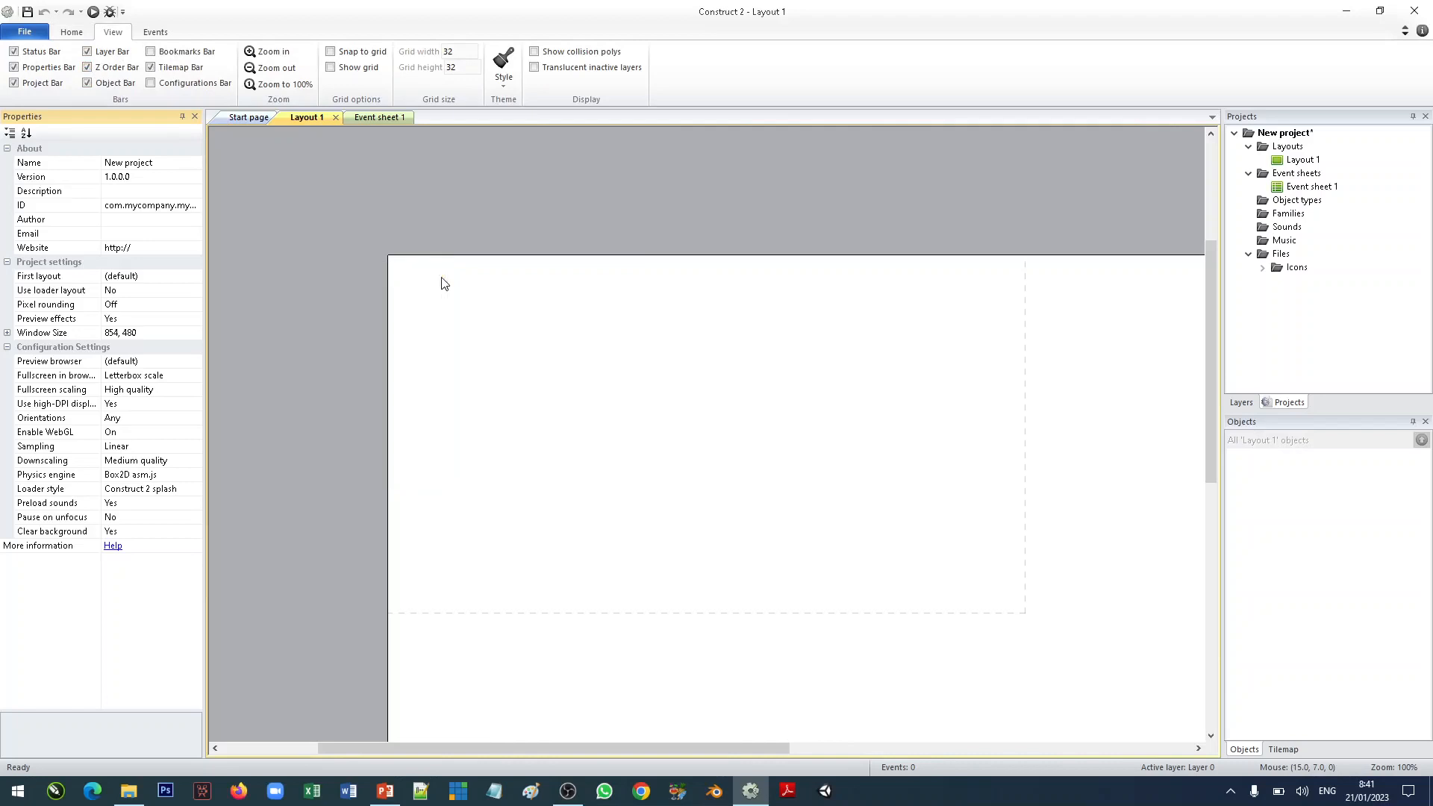
{"action": "left_click", "coordinate": [90, 83]}
{"action": "left_click", "coordinate": [89, 83]}
{"action": "left_click", "coordinate": [153, 33]}
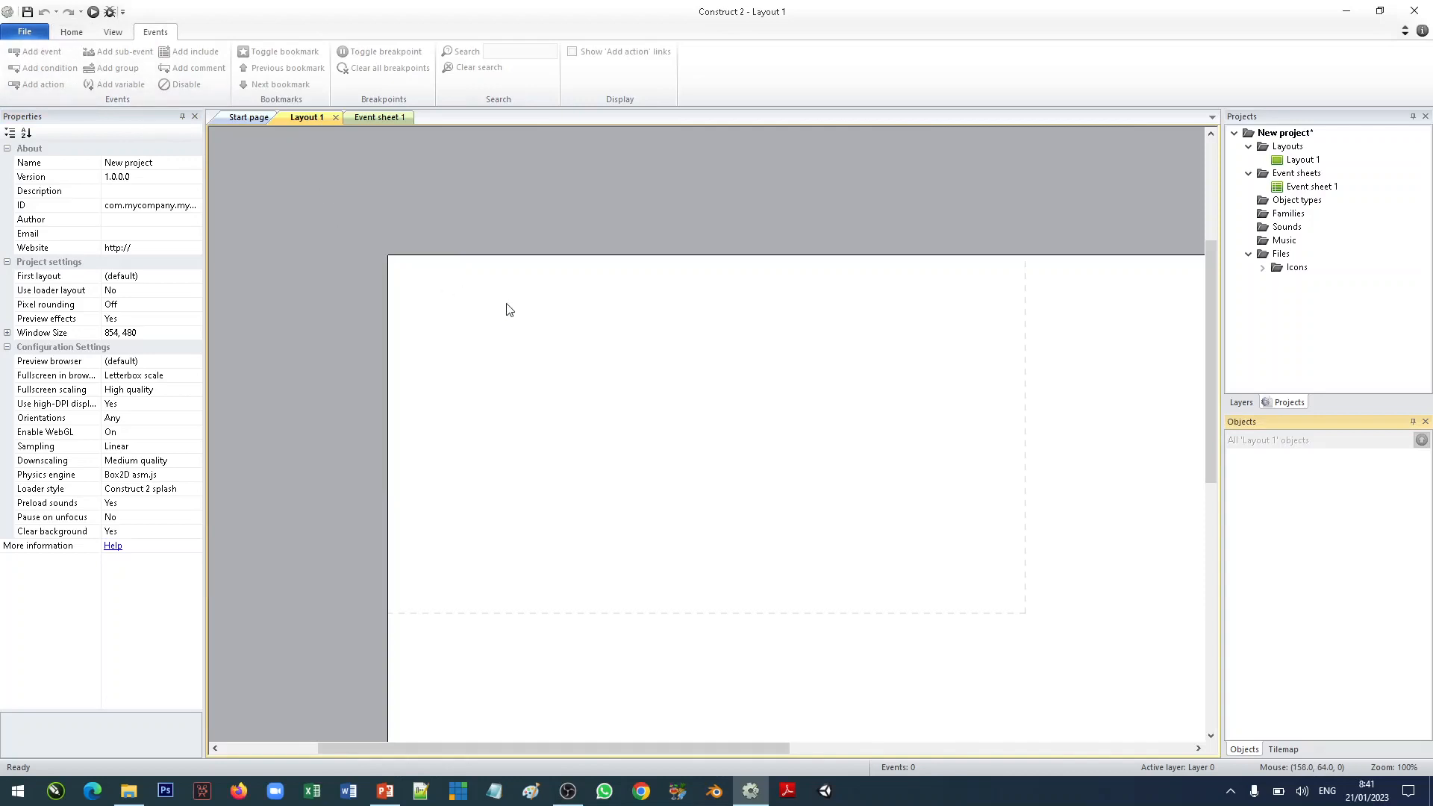
{"action": "left_click", "coordinate": [72, 32]}
{"action": "left_click", "coordinate": [113, 32]}
{"action": "left_click", "coordinate": [151, 32]}
{"action": "left_click", "coordinate": [71, 32]}
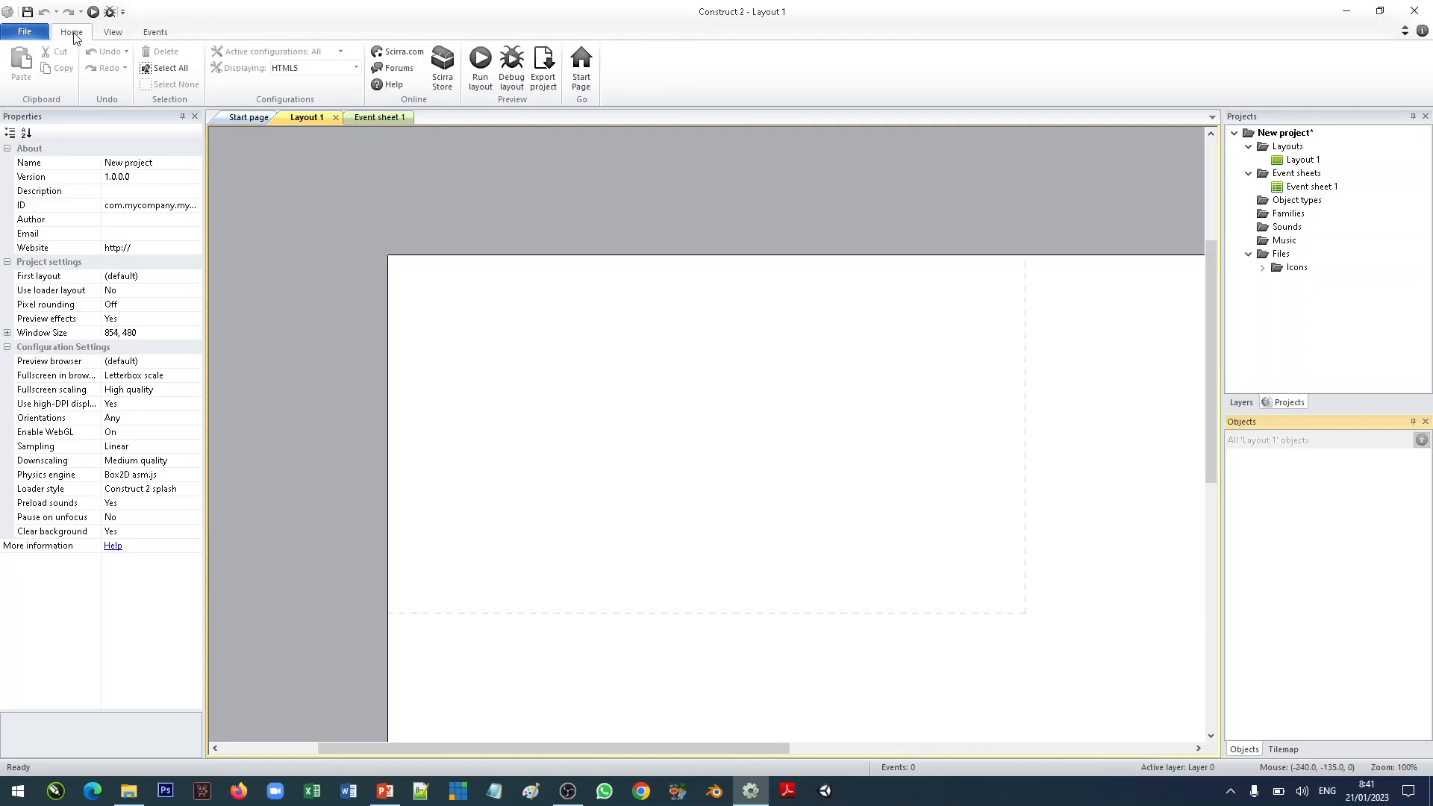
{"action": "left_click", "coordinate": [155, 33]}
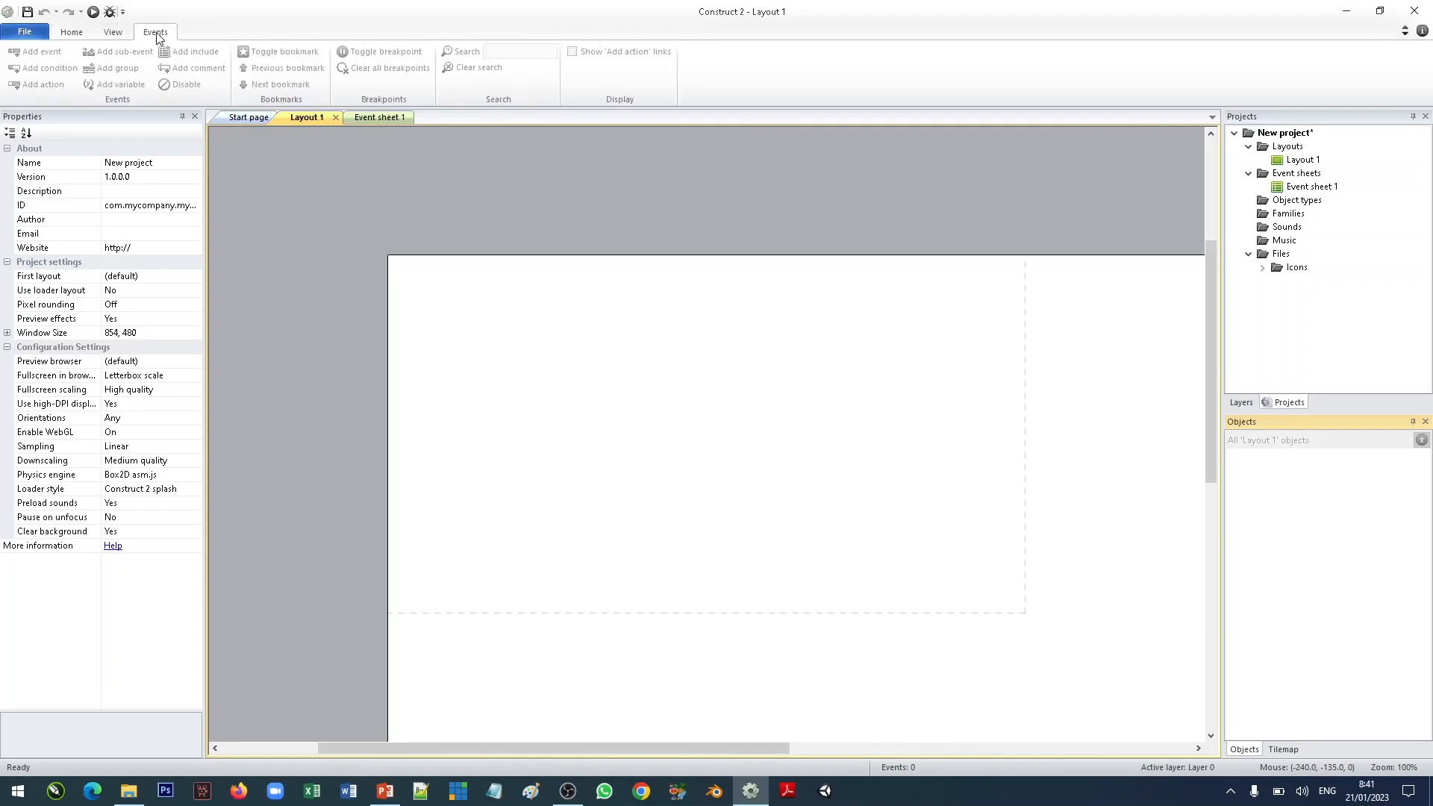
{"action": "left_click", "coordinate": [116, 34]}
{"action": "left_click", "coordinate": [54, 34]}
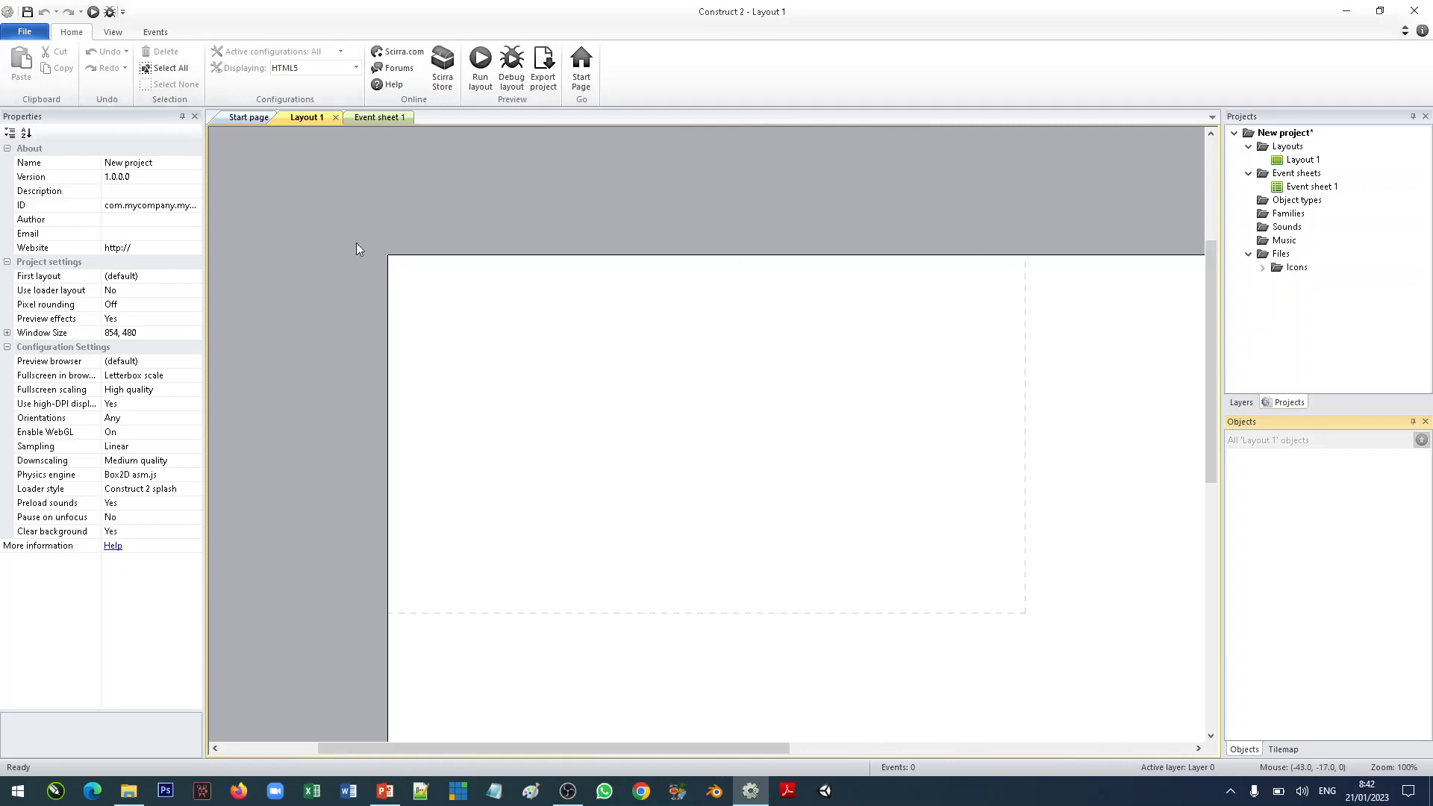
Hide the Status, Properties, Project, Layer, Object and Tilemap bars so only the layout canvas fills the workspace.
{"action": "left_click", "coordinate": [113, 32]}
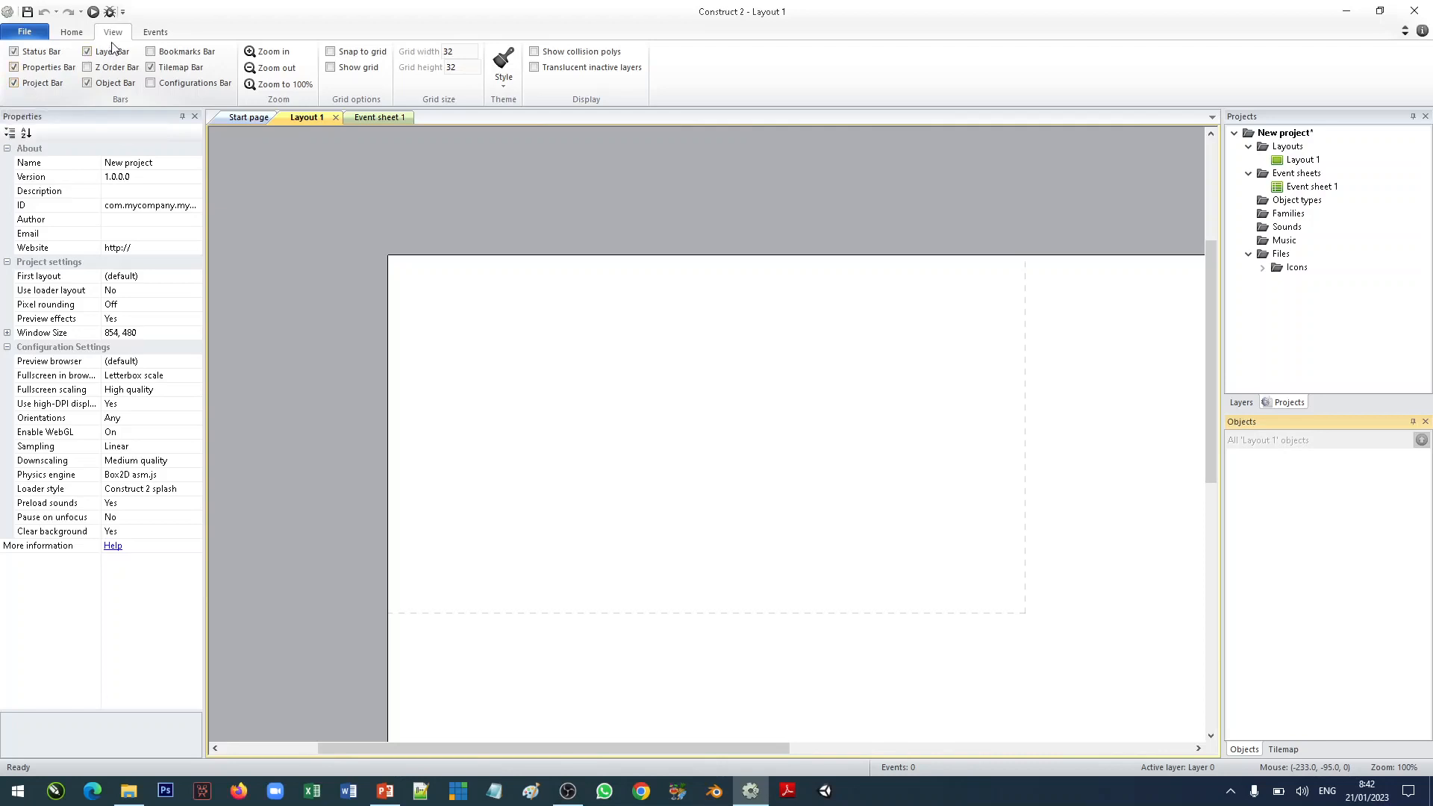
{"action": "left_click", "coordinate": [14, 52]}
{"action": "left_click", "coordinate": [14, 68]}
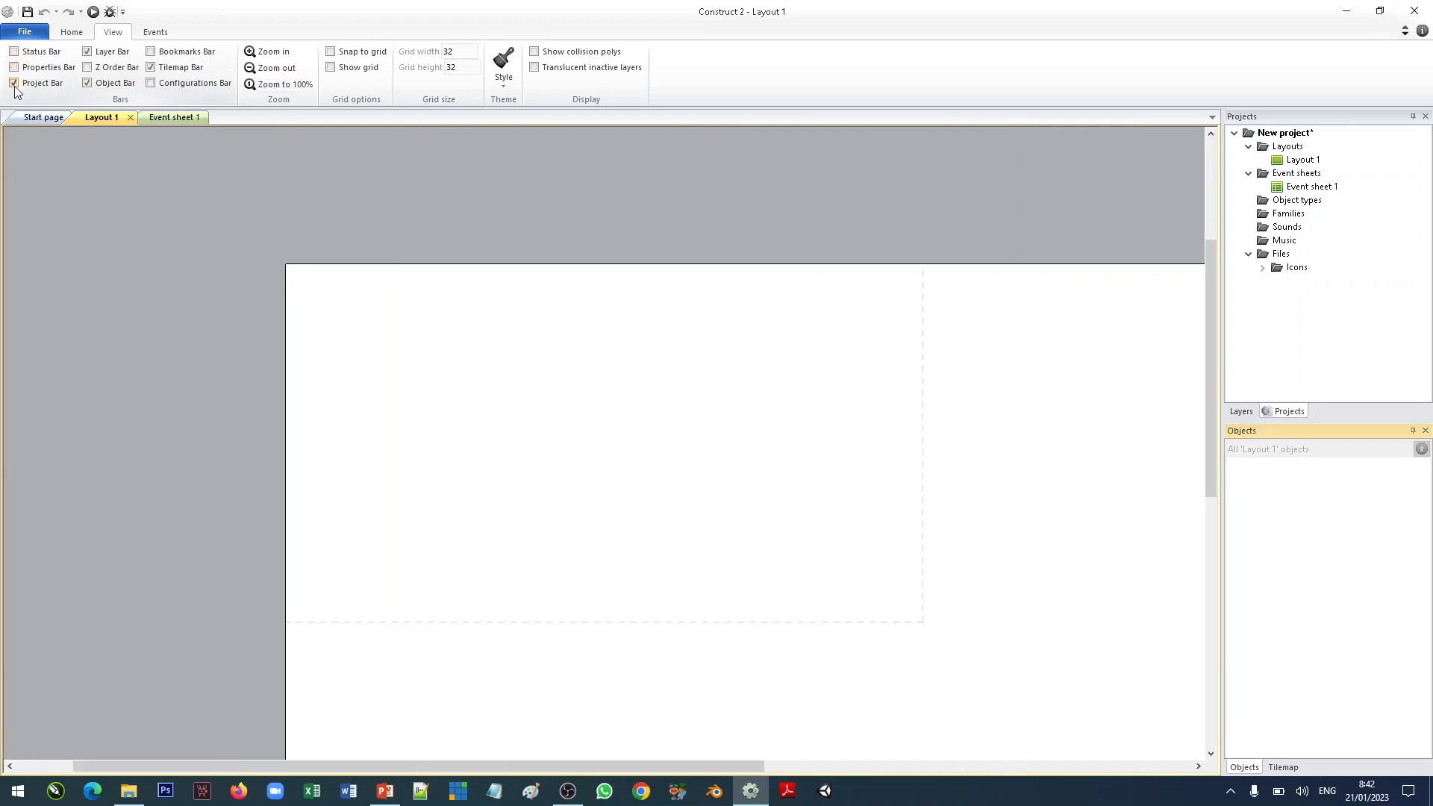
{"action": "left_click", "coordinate": [13, 83]}
{"action": "left_click", "coordinate": [87, 52]}
{"action": "left_click", "coordinate": [87, 83]}
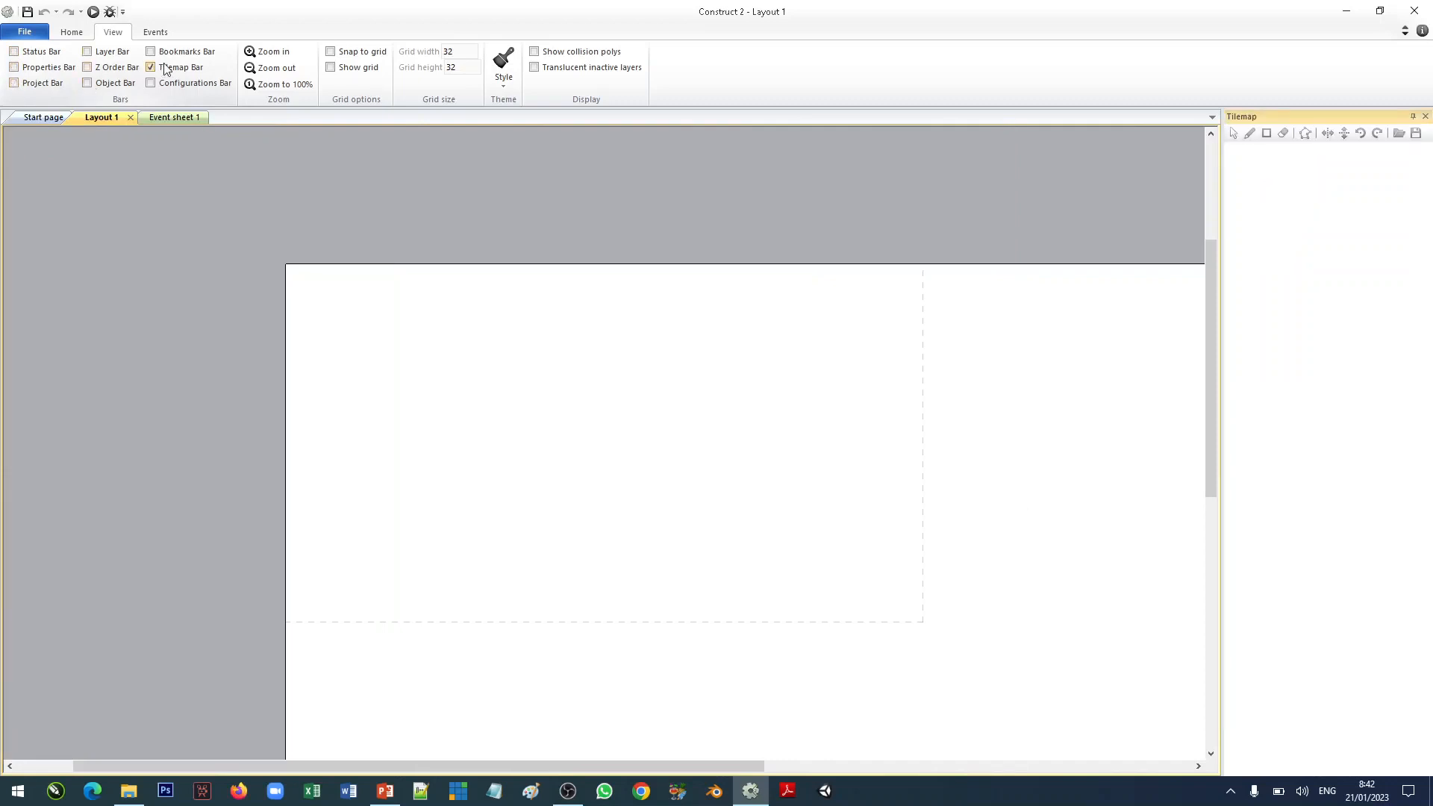
{"action": "left_click", "coordinate": [153, 68]}
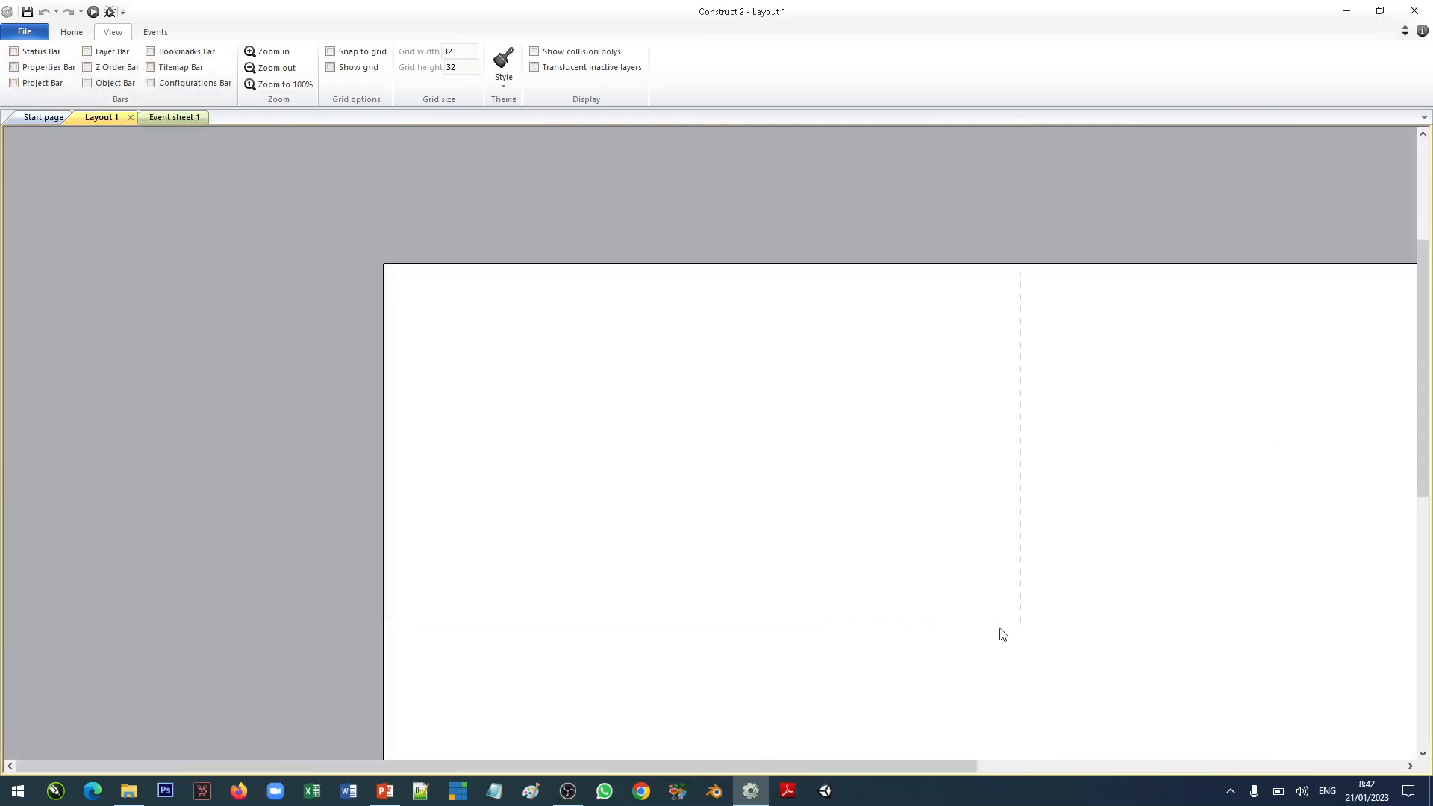
Show all nine workspace bars: Status, Properties, Project, Layer, Z Order, Object, Bookmarks, Tilemap and Configurations.
{"action": "left_click_drag", "start_coordinate": [947, 766], "coordinate": [1171, 739]}
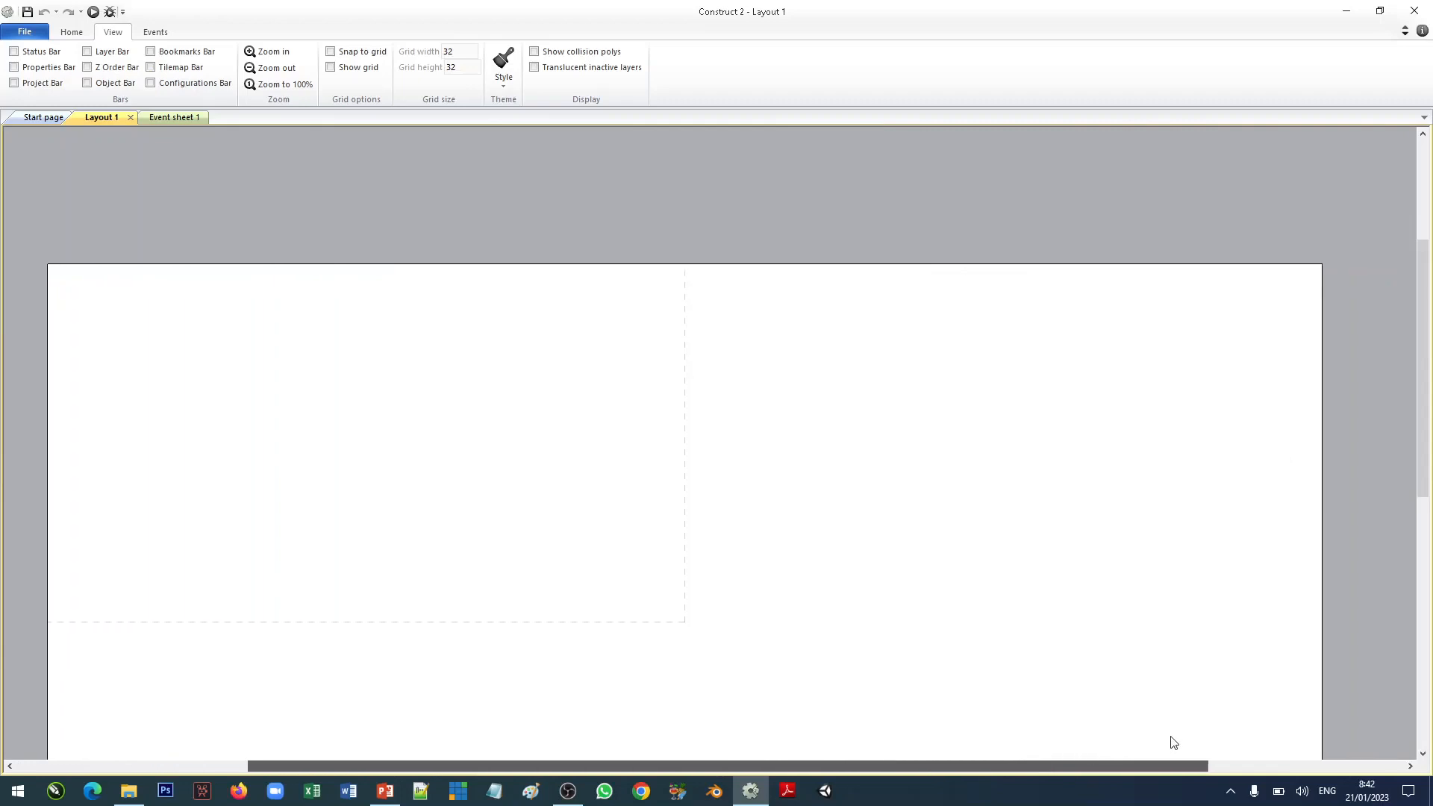
{"action": "left_click_drag", "start_coordinate": [1430, 415], "coordinate": [1429, 466]}
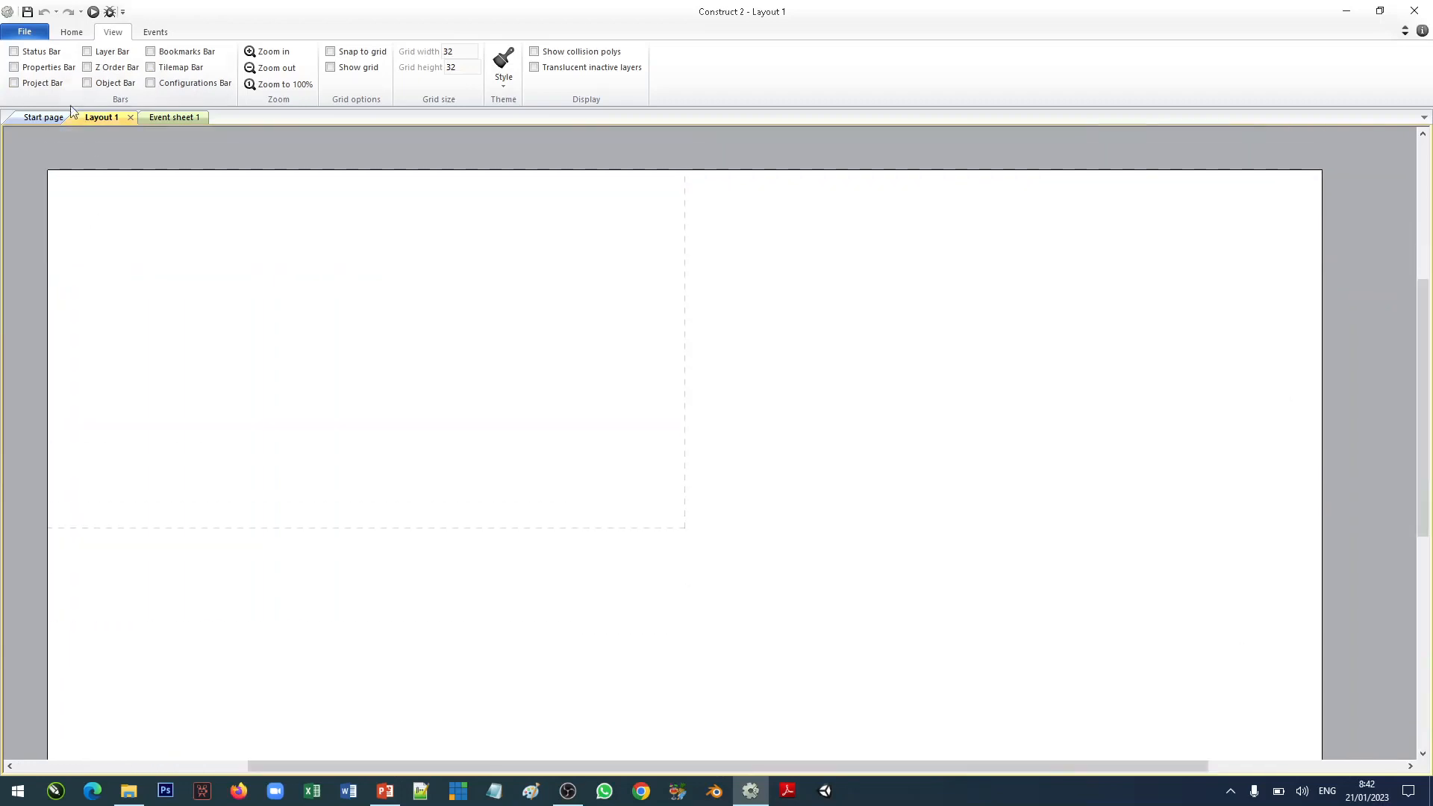
{"action": "left_click", "coordinate": [14, 54]}
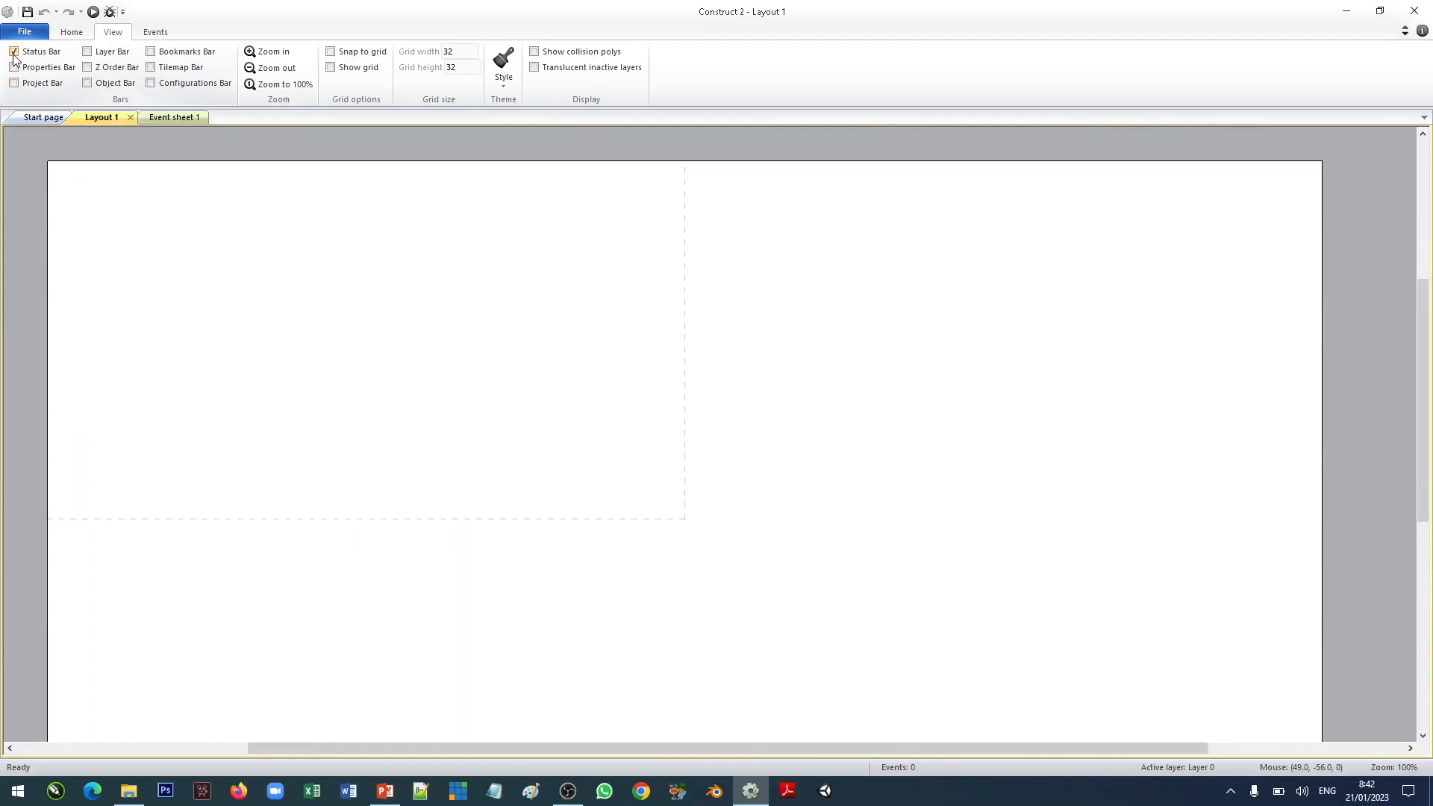
{"action": "left_click", "coordinate": [13, 68]}
{"action": "left_click", "coordinate": [13, 83]}
{"action": "left_click", "coordinate": [87, 52]}
{"action": "left_click", "coordinate": [87, 67]}
{"action": "left_click", "coordinate": [88, 83]}
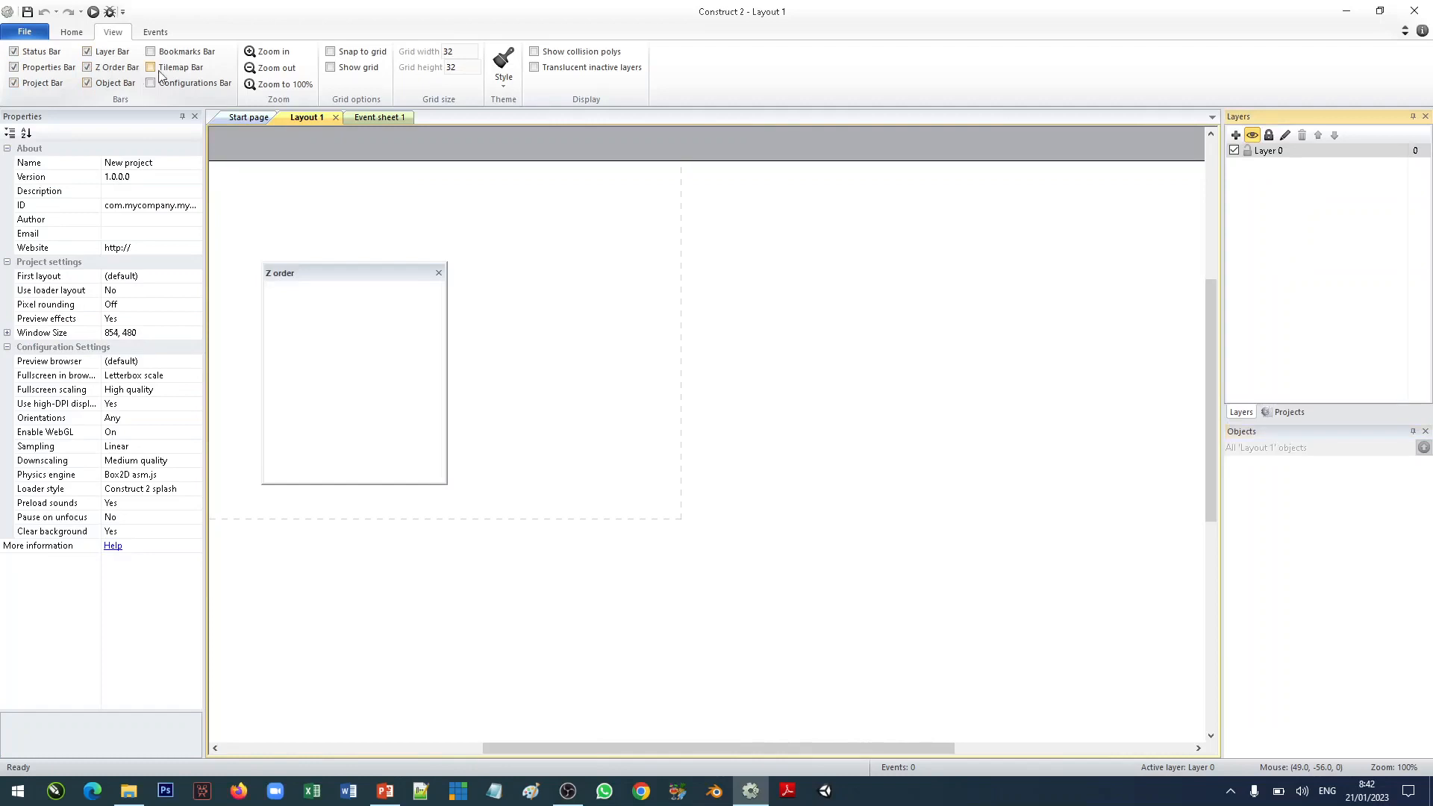
{"action": "left_click", "coordinate": [150, 51]}
{"action": "left_click", "coordinate": [151, 68]}
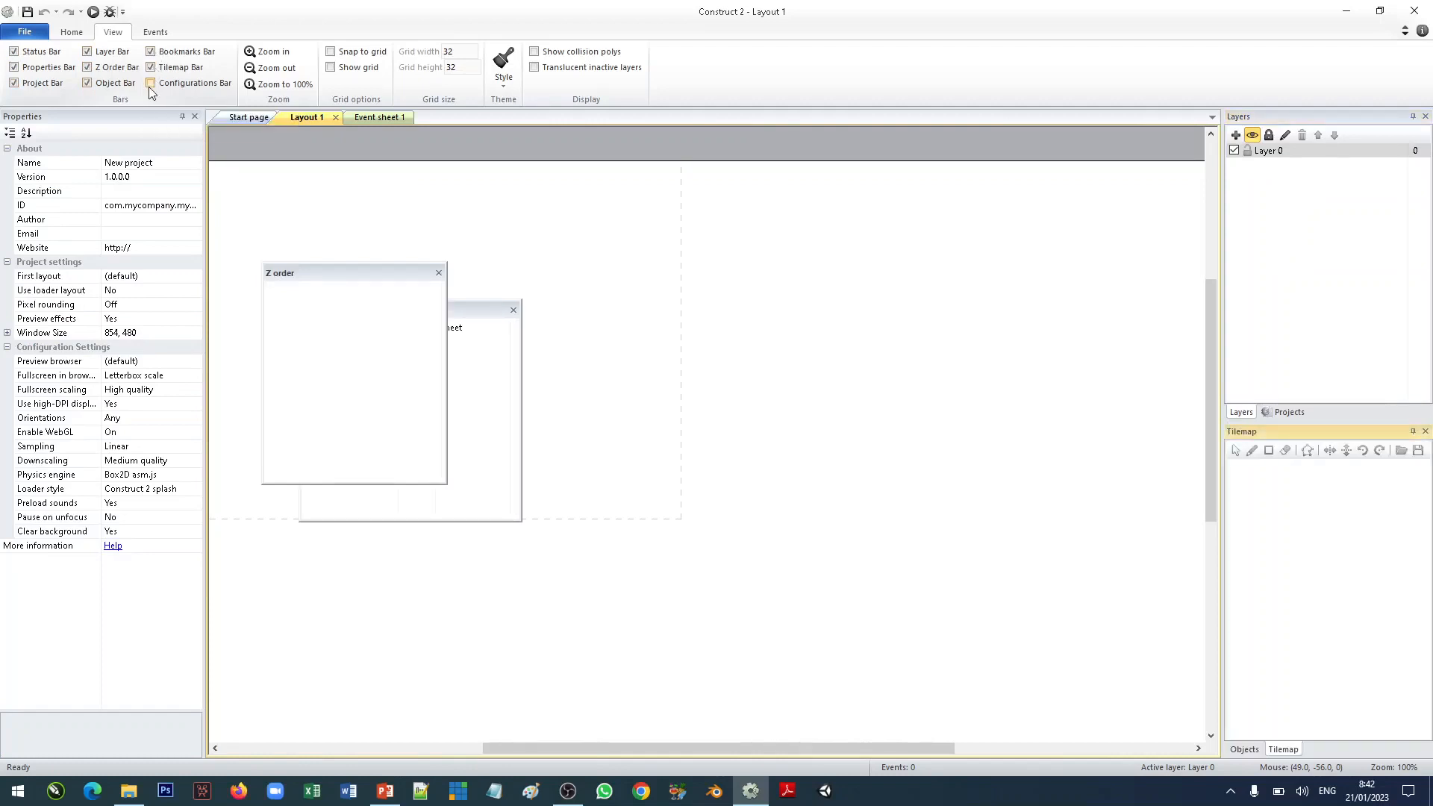
{"action": "left_click", "coordinate": [150, 84]}
Arrange the floating Bookmarks, Configurations and Z Order bars side by side over the layout so none overlap.
{"action": "left_click_drag", "start_coordinate": [337, 237], "coordinate": [646, 253]}
{"action": "left_click_drag", "start_coordinate": [407, 276], "coordinate": [901, 267]}
{"action": "left_click_drag", "start_coordinate": [441, 307], "coordinate": [433, 259]}
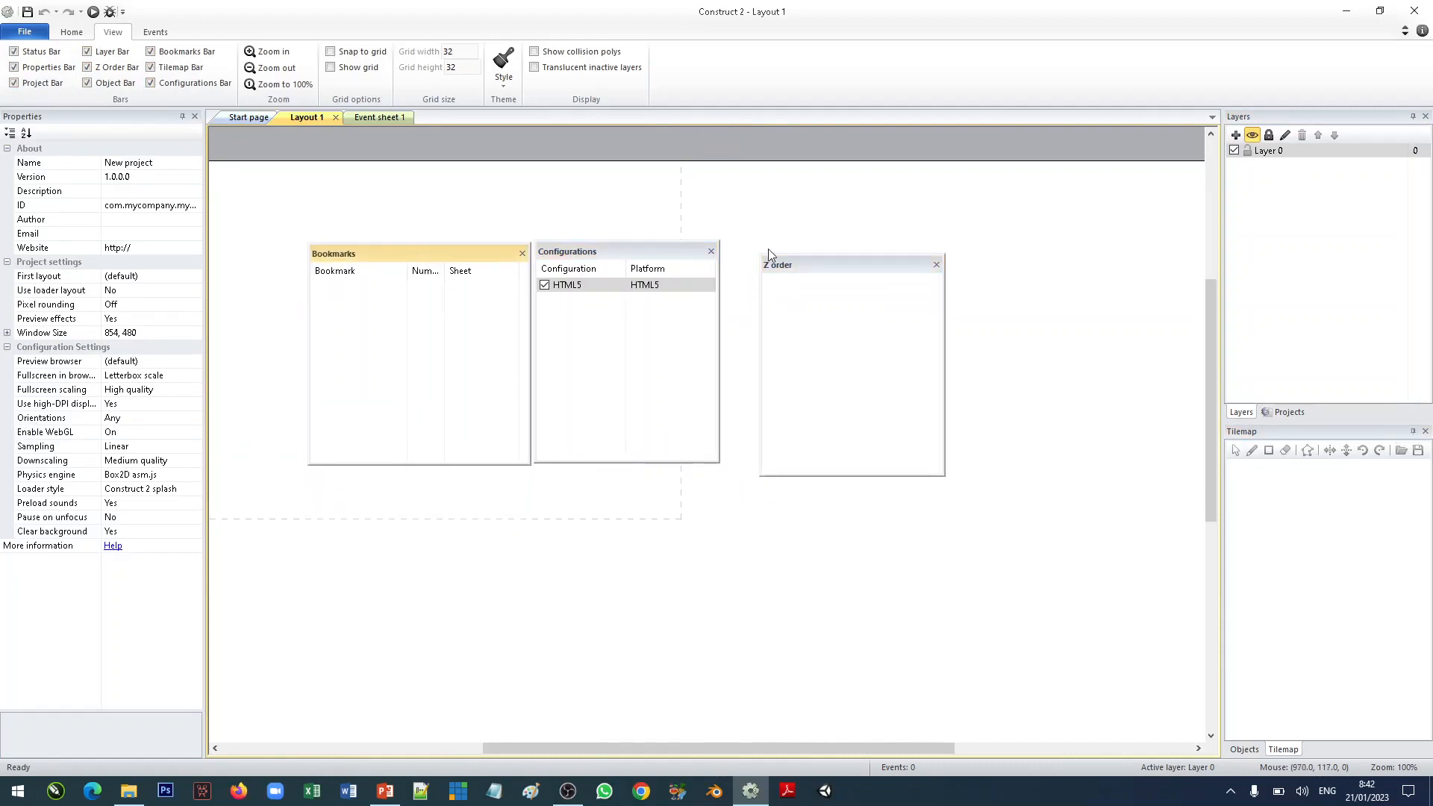
{"action": "left_click_drag", "start_coordinate": [660, 259], "coordinate": [671, 258]}
{"action": "left_click_drag", "start_coordinate": [822, 269], "coordinate": [815, 256]}
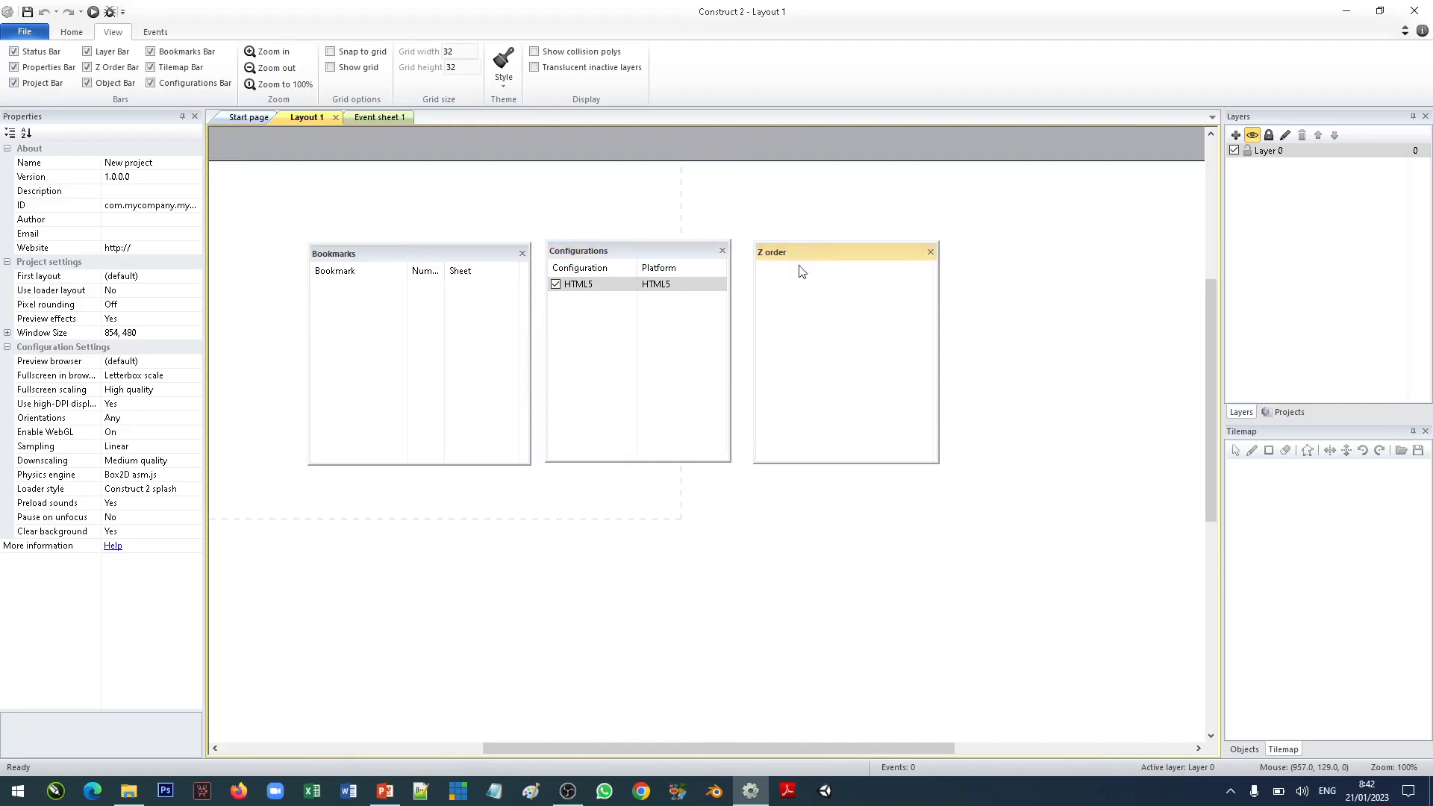
Close the Z Order, Configurations, Bookmarks and Tilemap bars.
{"action": "left_click", "coordinate": [930, 254]}
{"action": "left_click", "coordinate": [723, 251]}
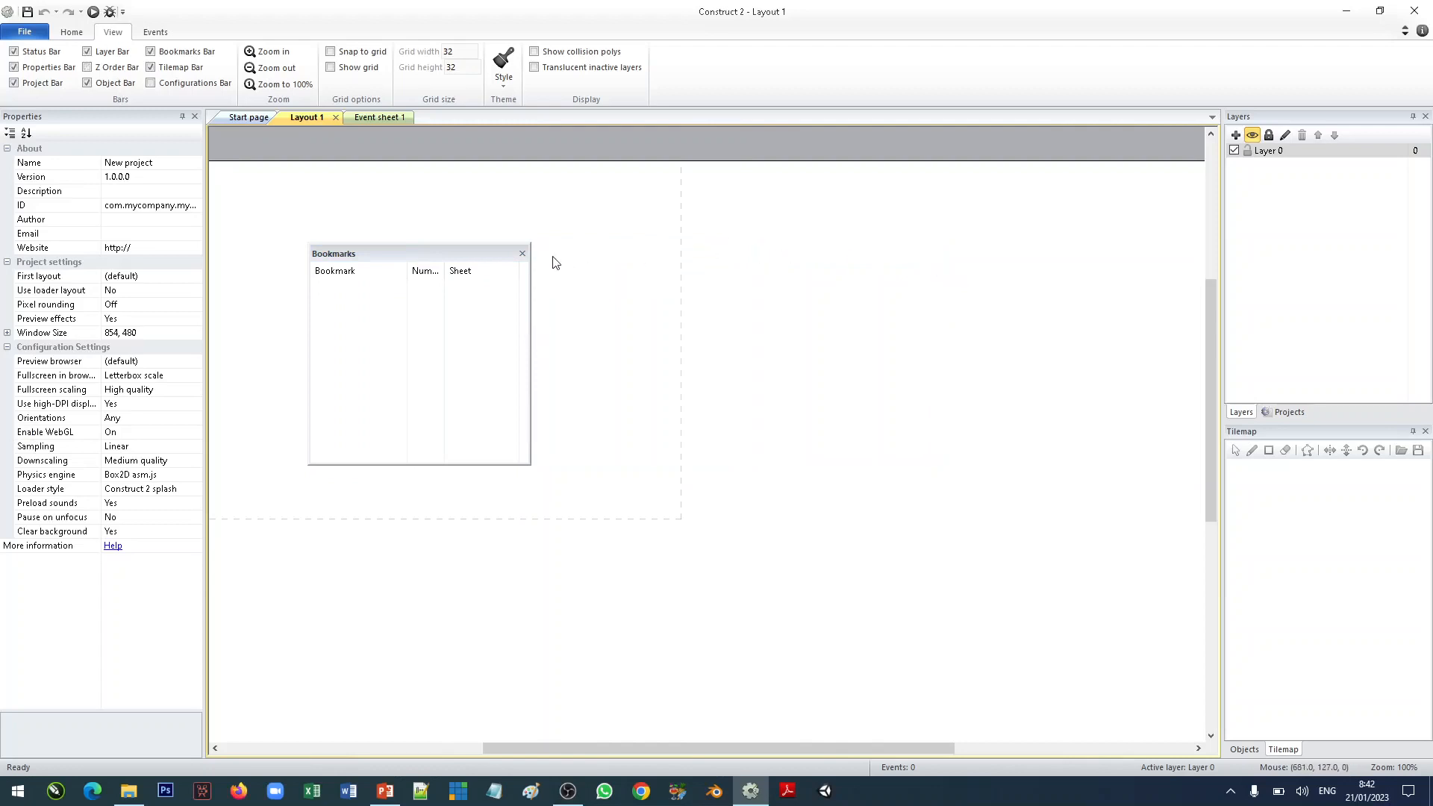
{"action": "left_click", "coordinate": [522, 253]}
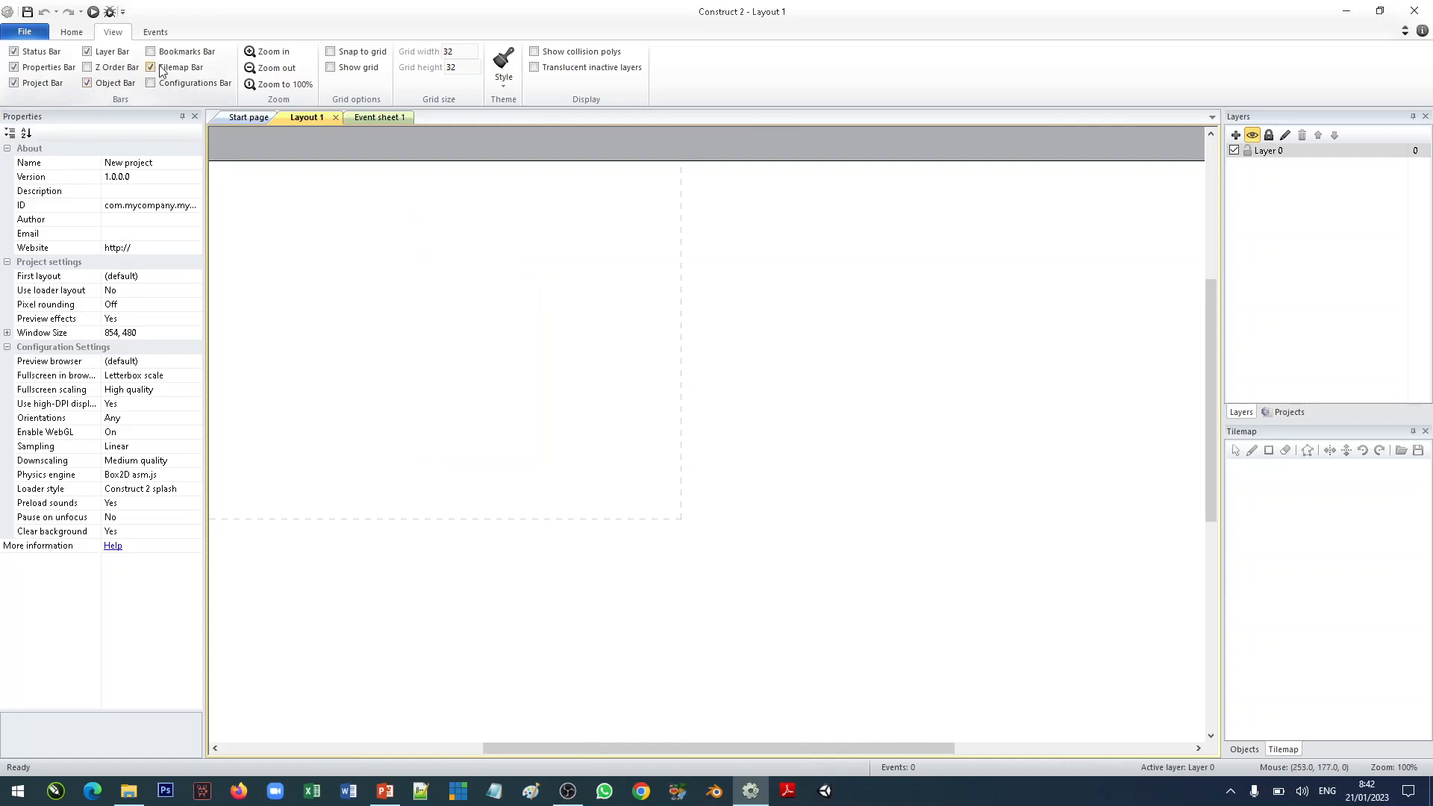
{"action": "left_click", "coordinate": [1423, 433]}
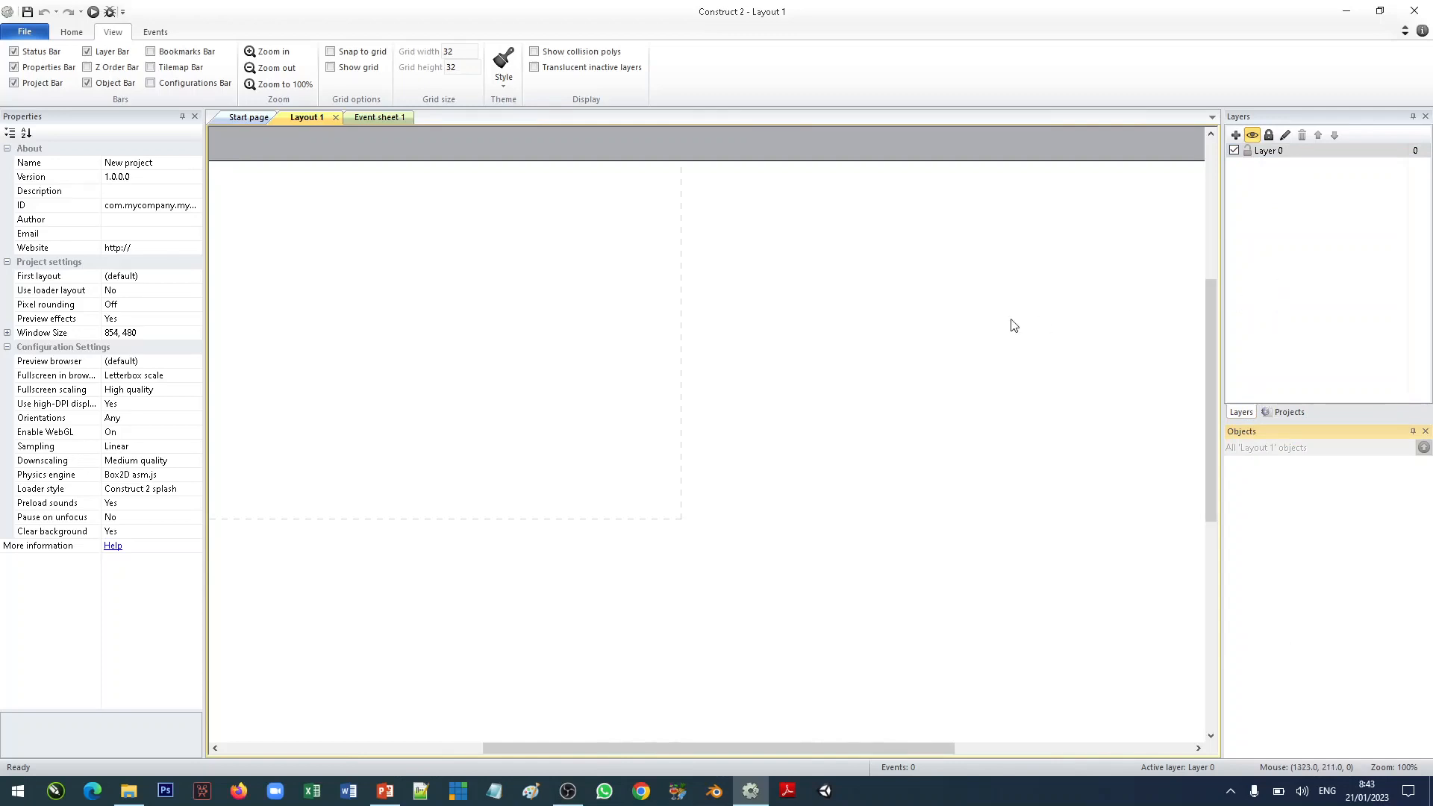
Add two new layers above Layer 0, and make Layer 0 the active layer.
{"action": "left_click_drag", "start_coordinate": [905, 749], "coordinate": [802, 735]}
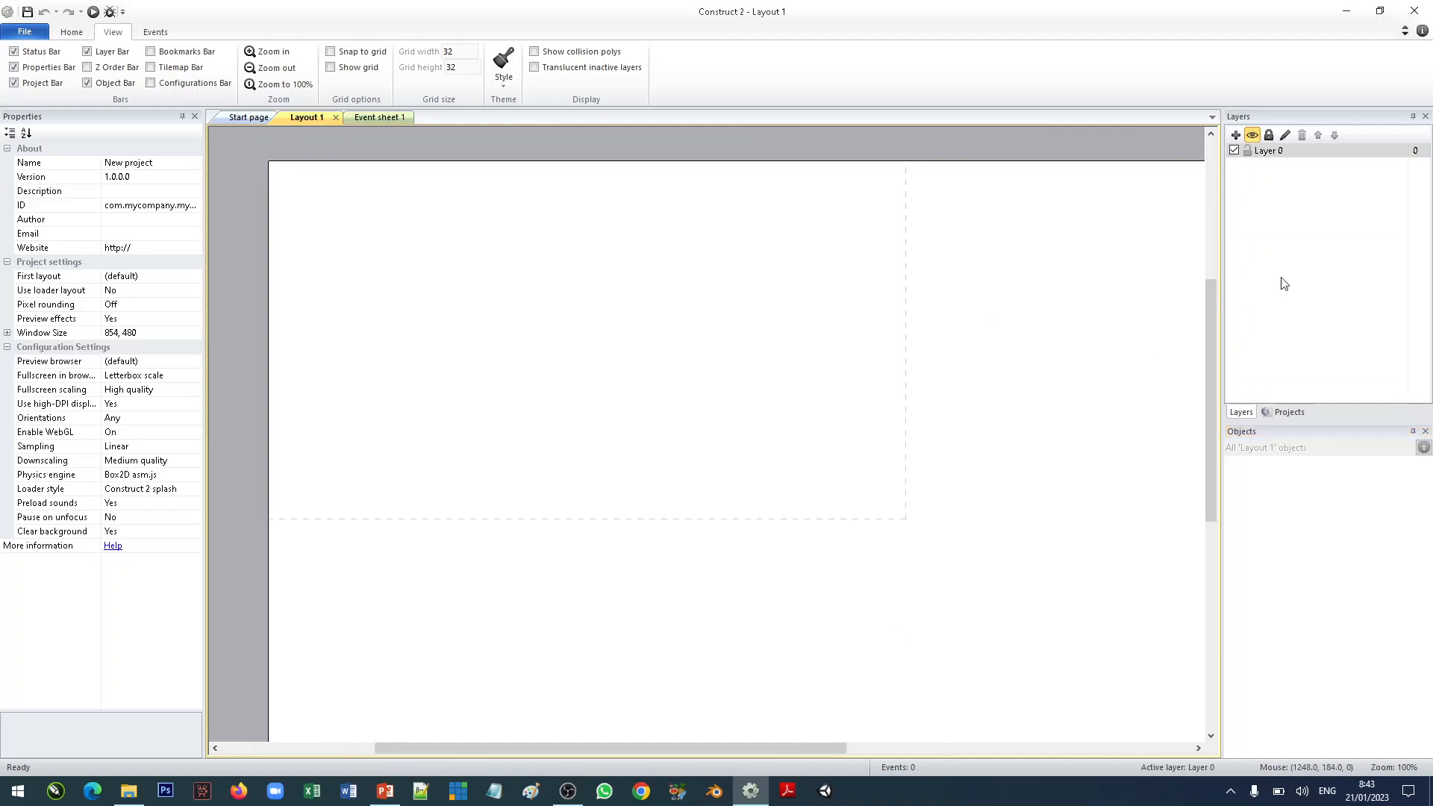
{"action": "left_click", "coordinate": [1264, 153]}
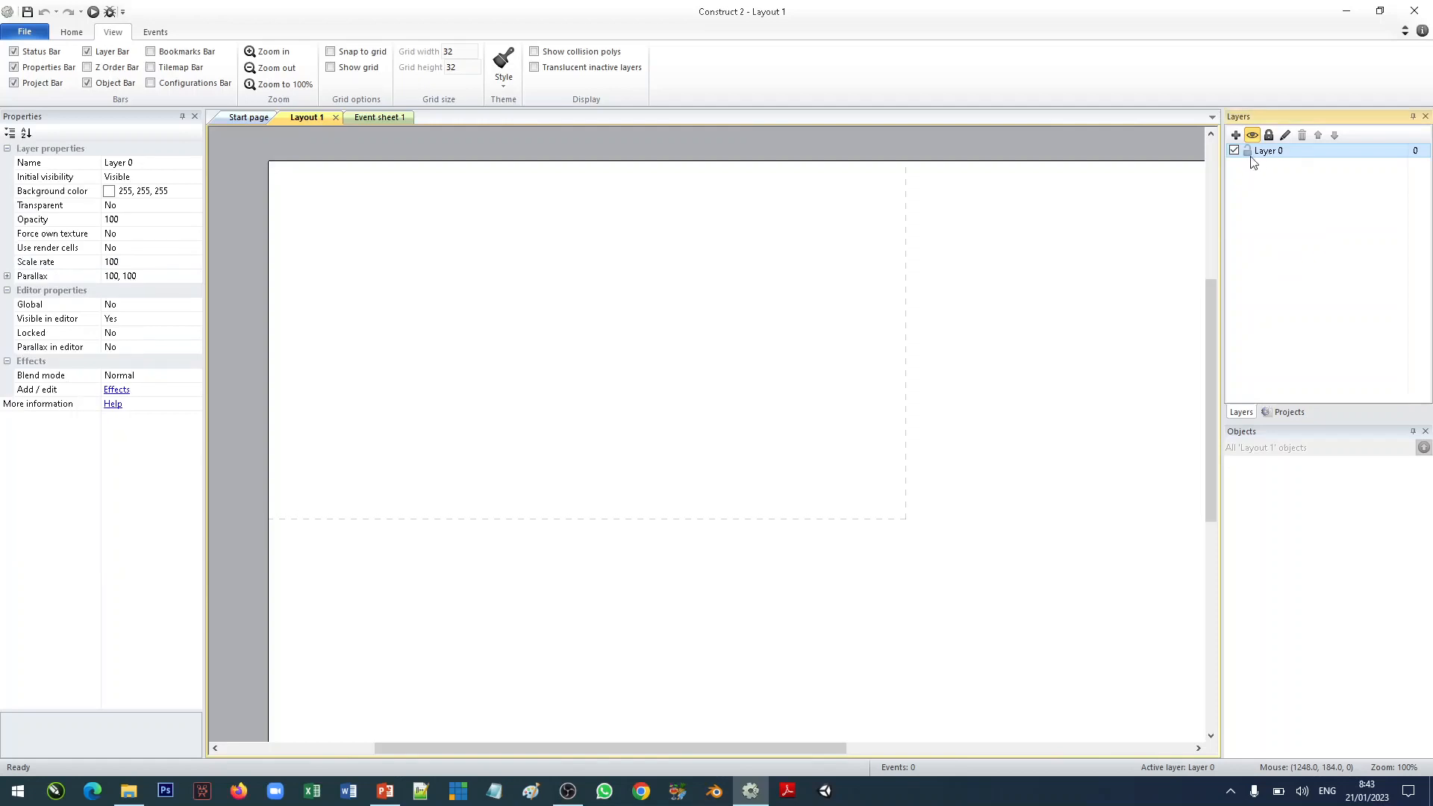
{"action": "left_click", "coordinate": [1236, 136]}
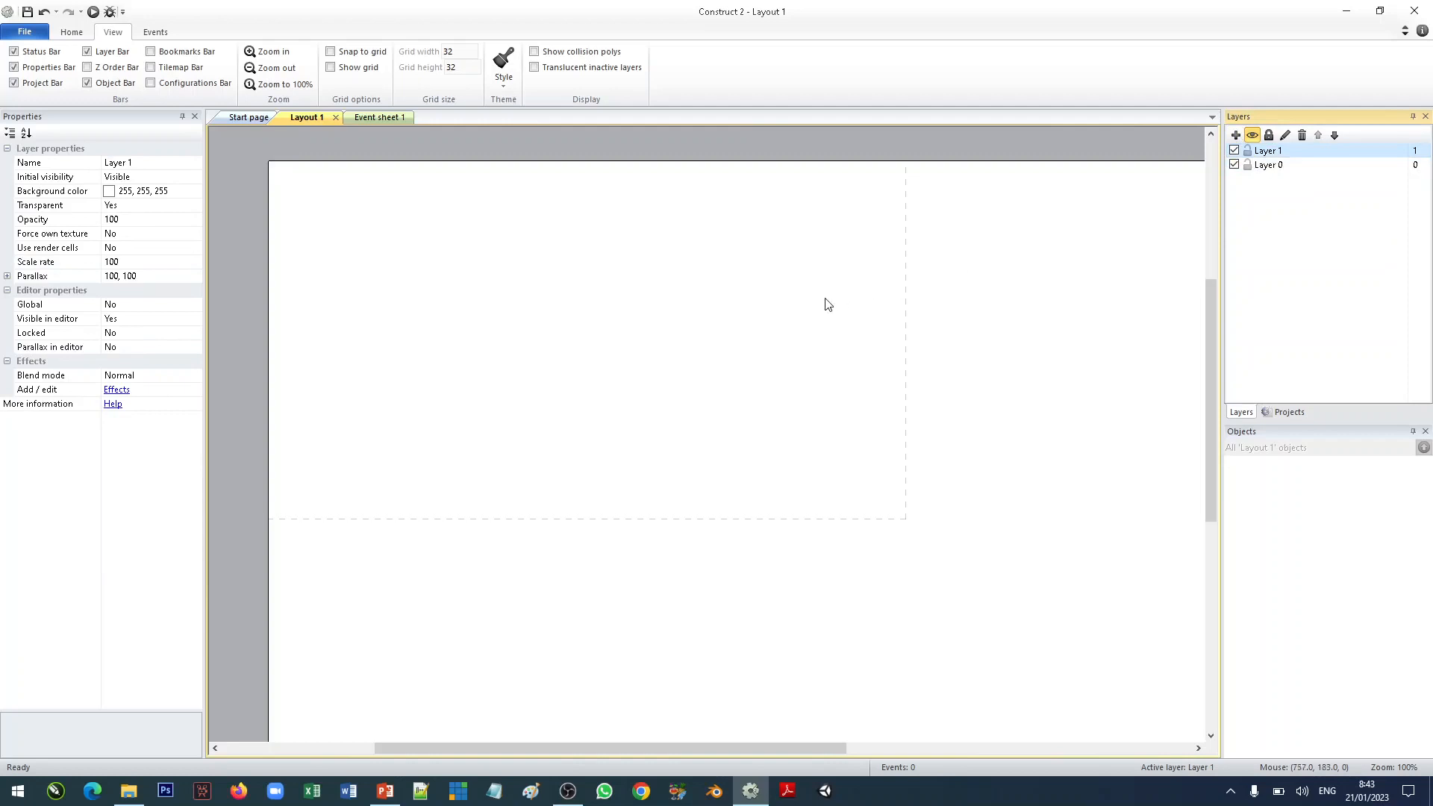
{"action": "left_click", "coordinate": [1235, 136]}
{"action": "left_click", "coordinate": [1263, 152]}
{"action": "left_click", "coordinate": [1260, 180]}
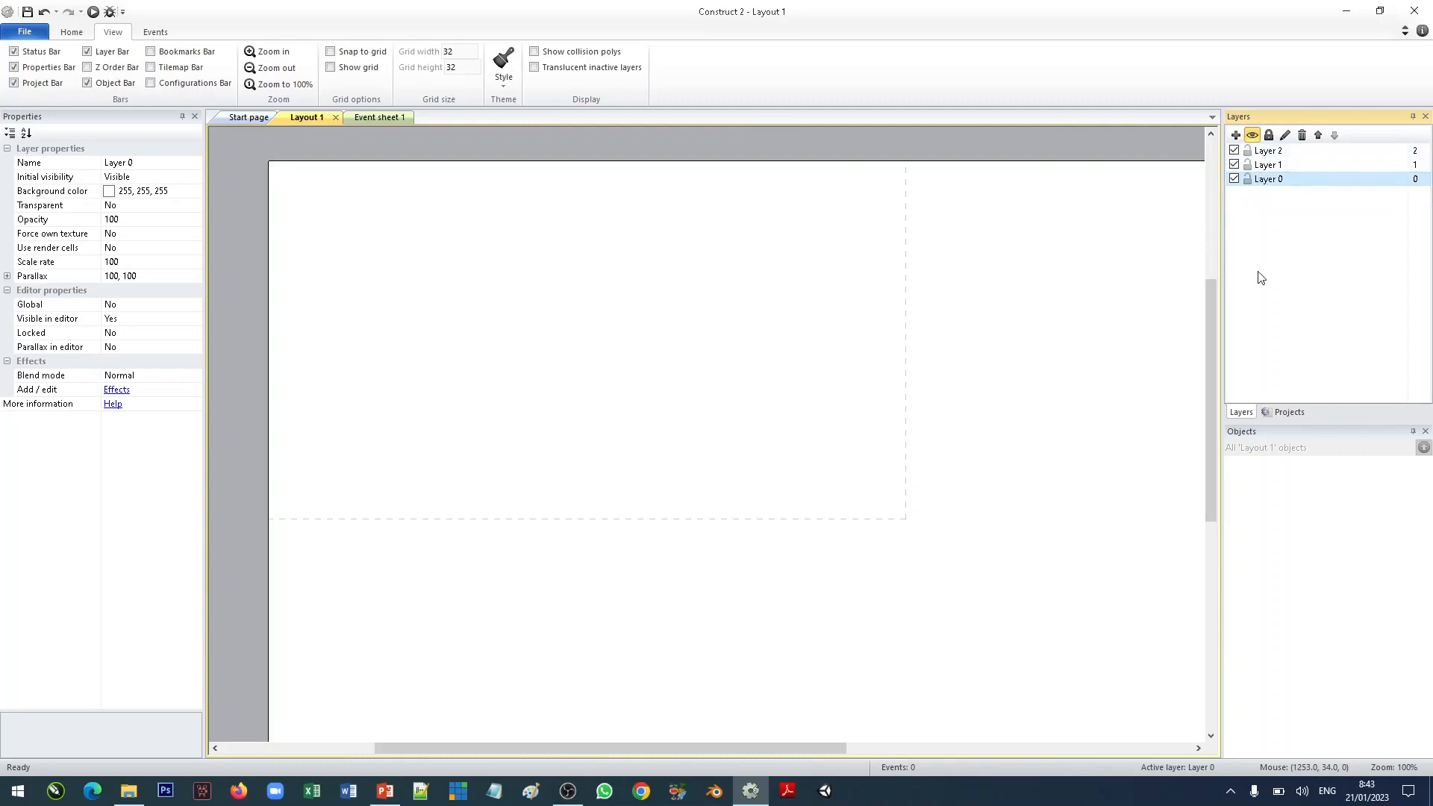
Display the project tree with the project's properties, followed by the properties of Layout 1.
{"action": "left_click", "coordinate": [1287, 411]}
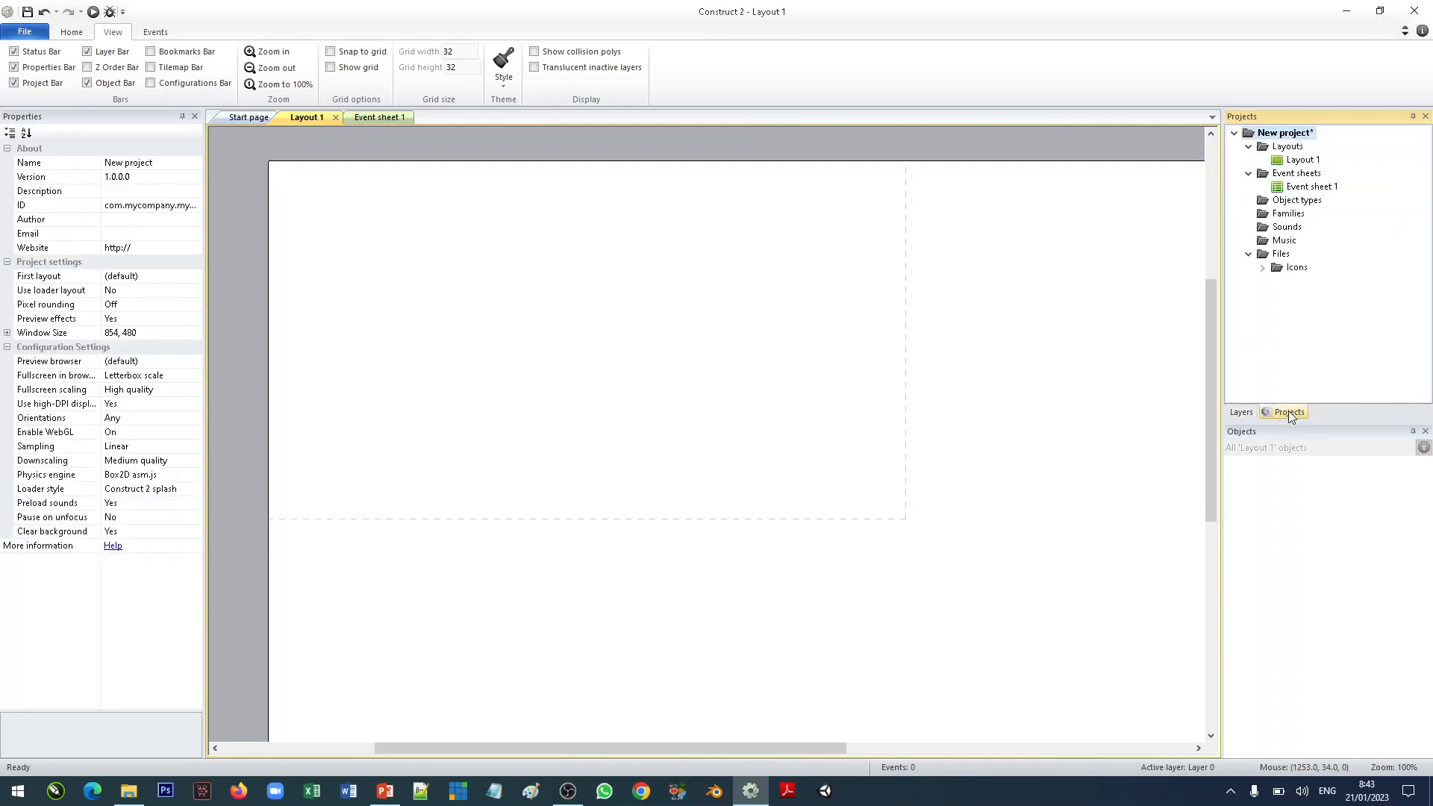
{"action": "left_click", "coordinate": [1285, 136]}
{"action": "left_click", "coordinate": [1339, 135]}
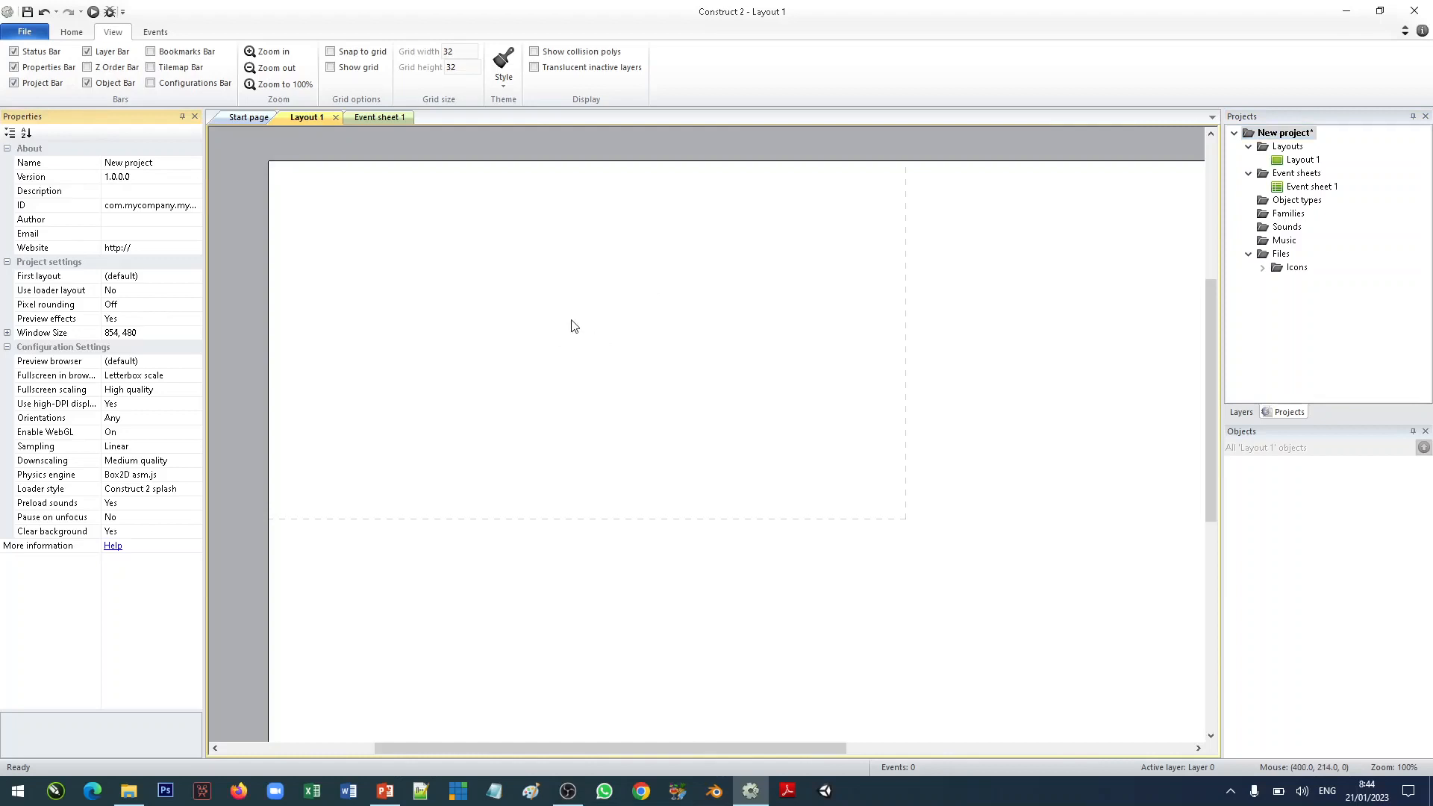
{"action": "left_click", "coordinate": [506, 322]}
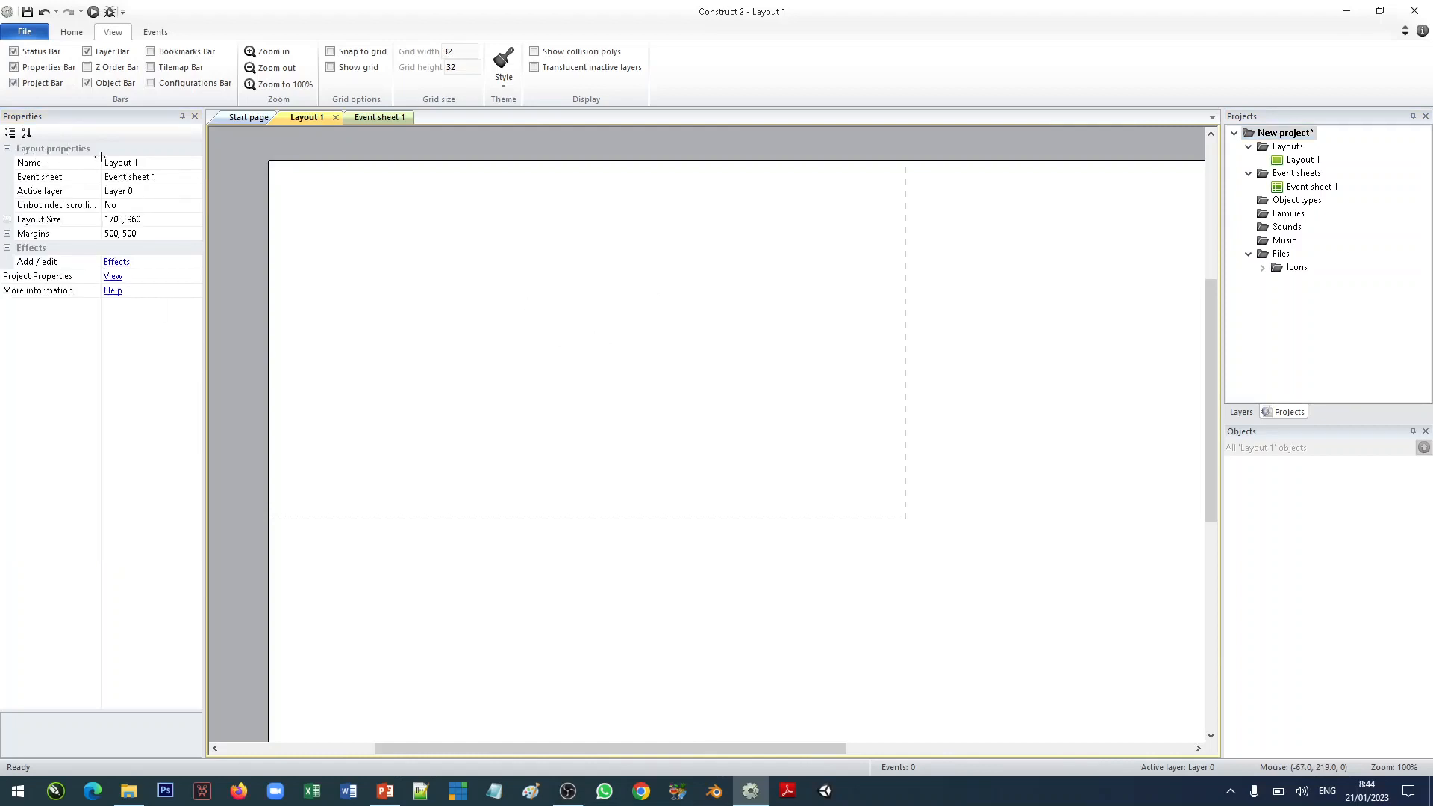
Insert a Sprite object near the layout's upper-left area and fill its whole image with the near-black colour 5, 15, 0.
{"action": "double_click", "coordinate": [463, 297]}
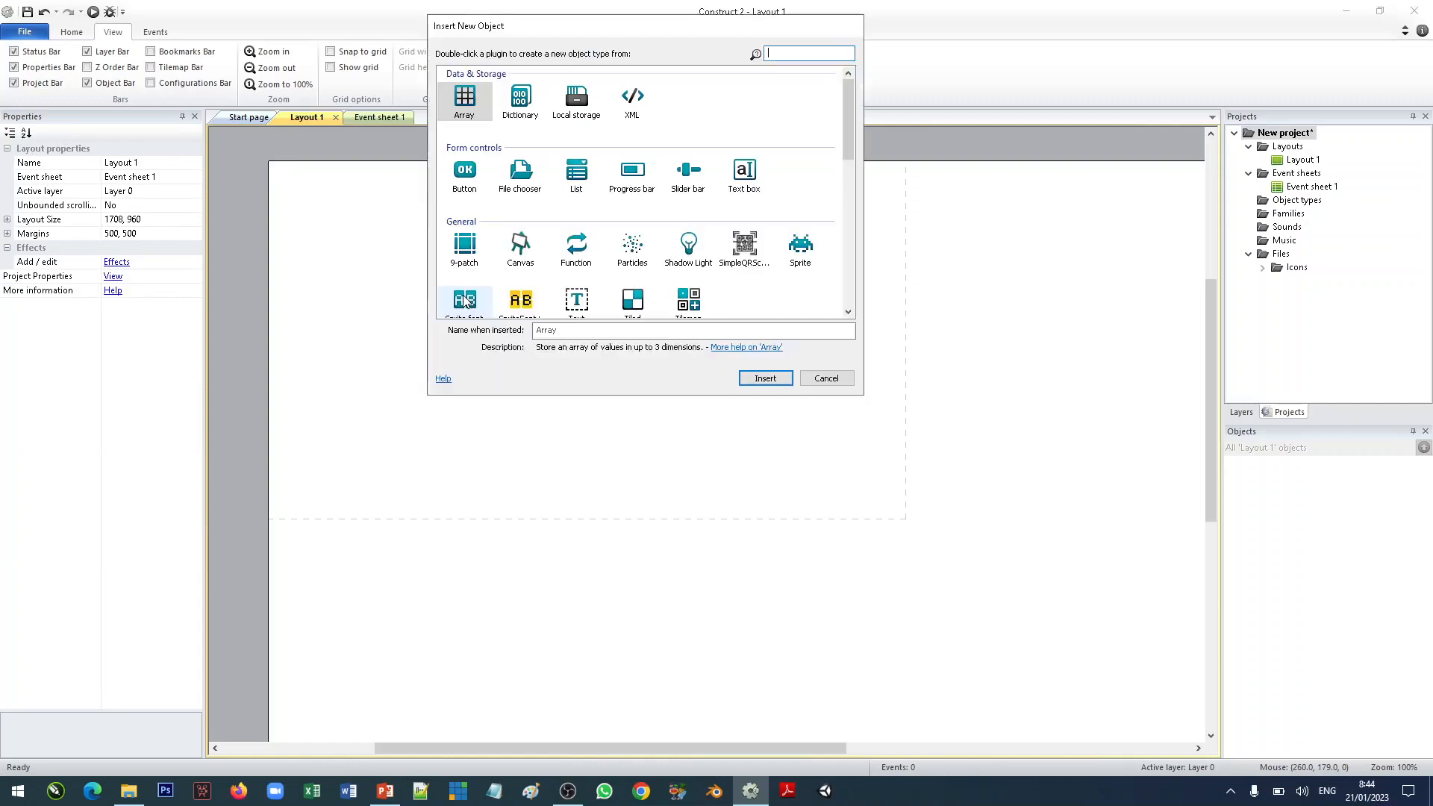
{"action": "left_click", "coordinate": [795, 254]}
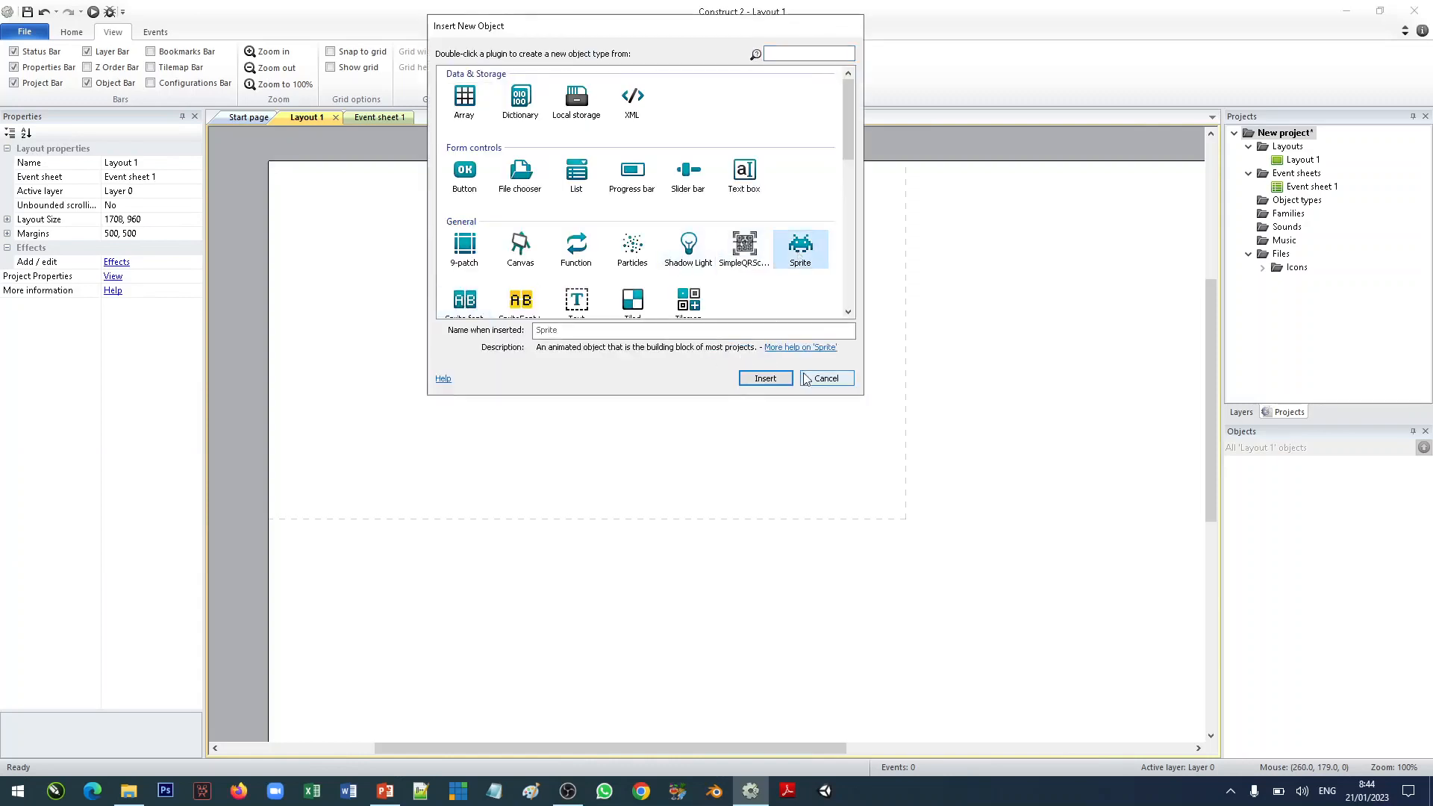
{"action": "left_click", "coordinate": [765, 378]}
{"action": "left_click", "coordinate": [464, 337]}
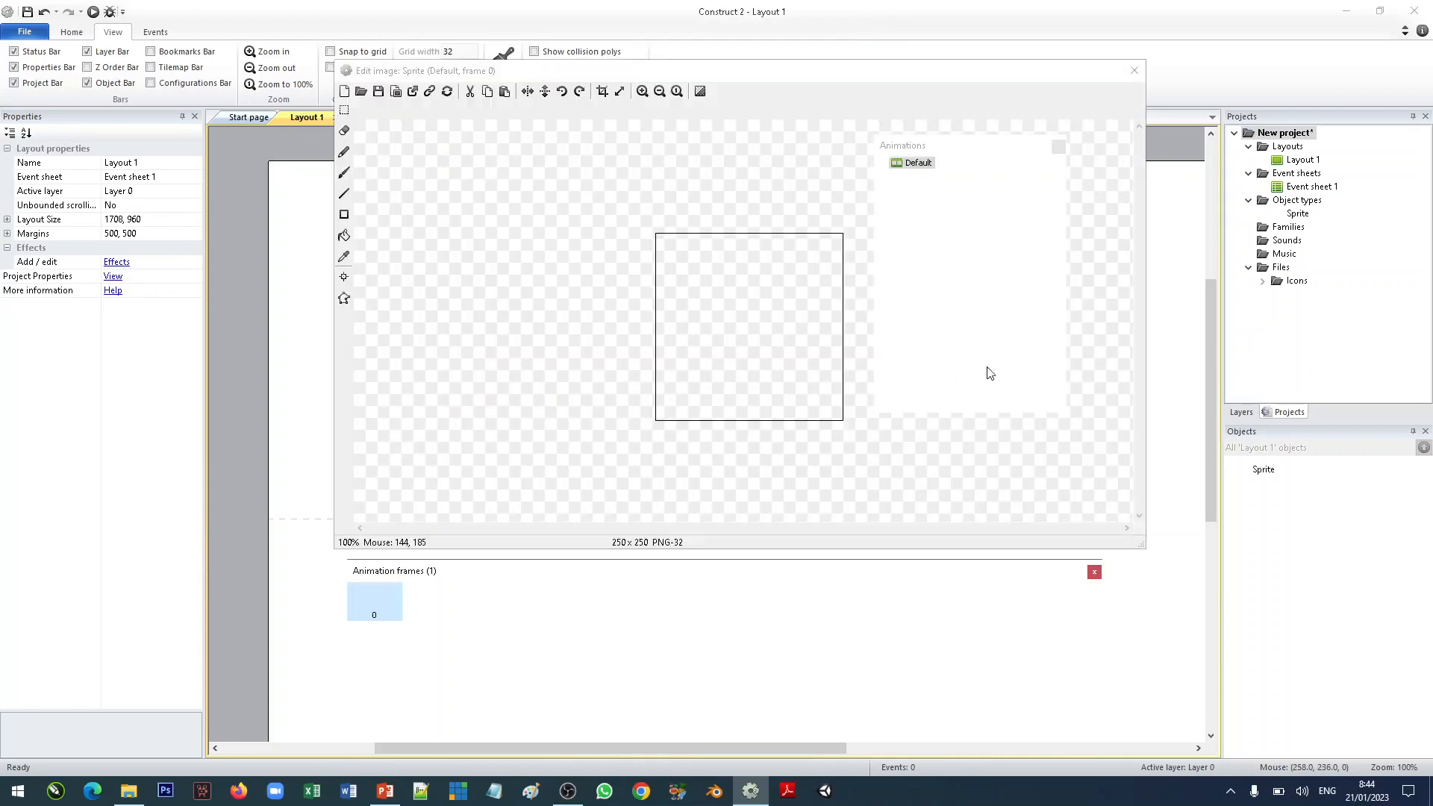
{"action": "left_click", "coordinate": [344, 236]}
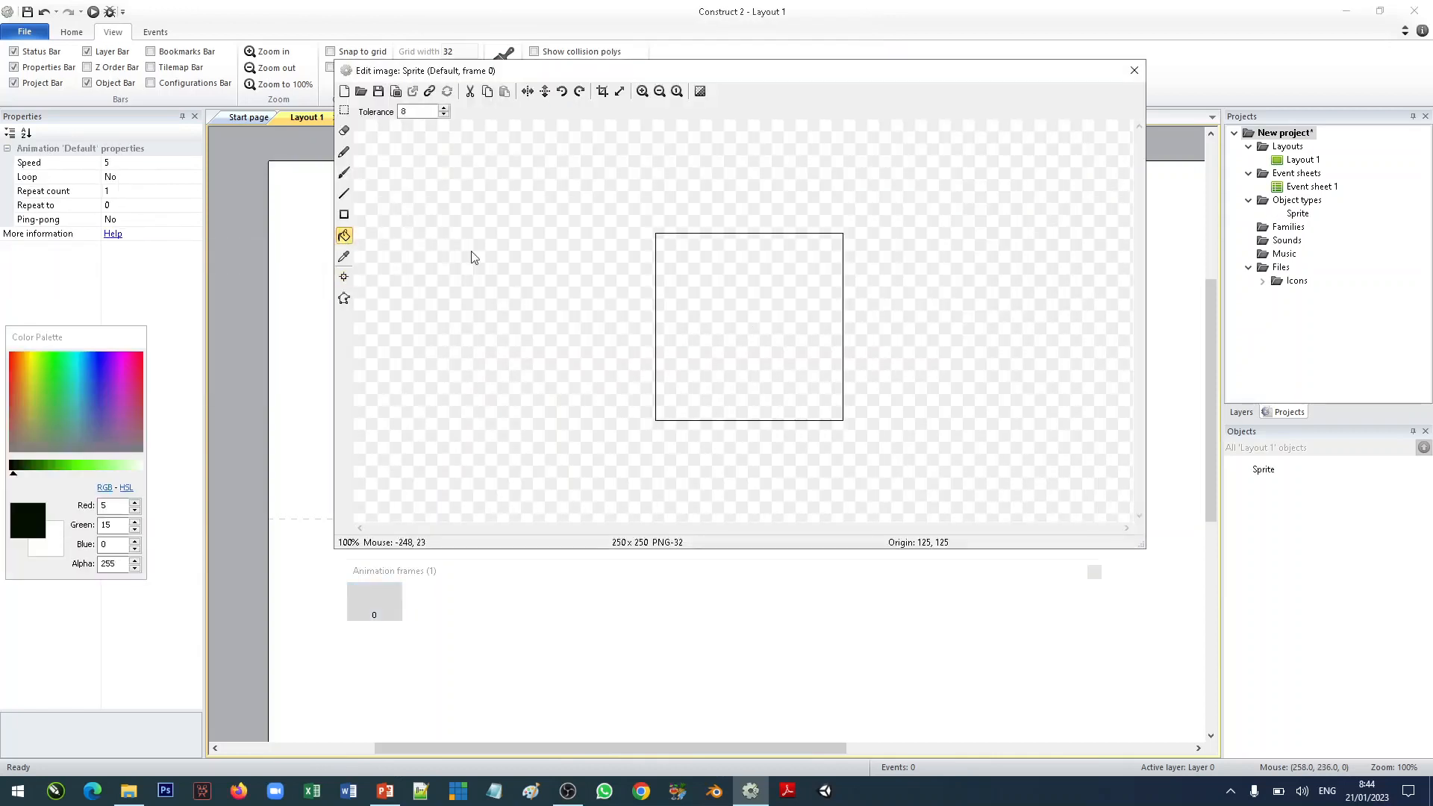
{"action": "left_click", "coordinate": [761, 314]}
{"action": "left_click", "coordinate": [1134, 71]}
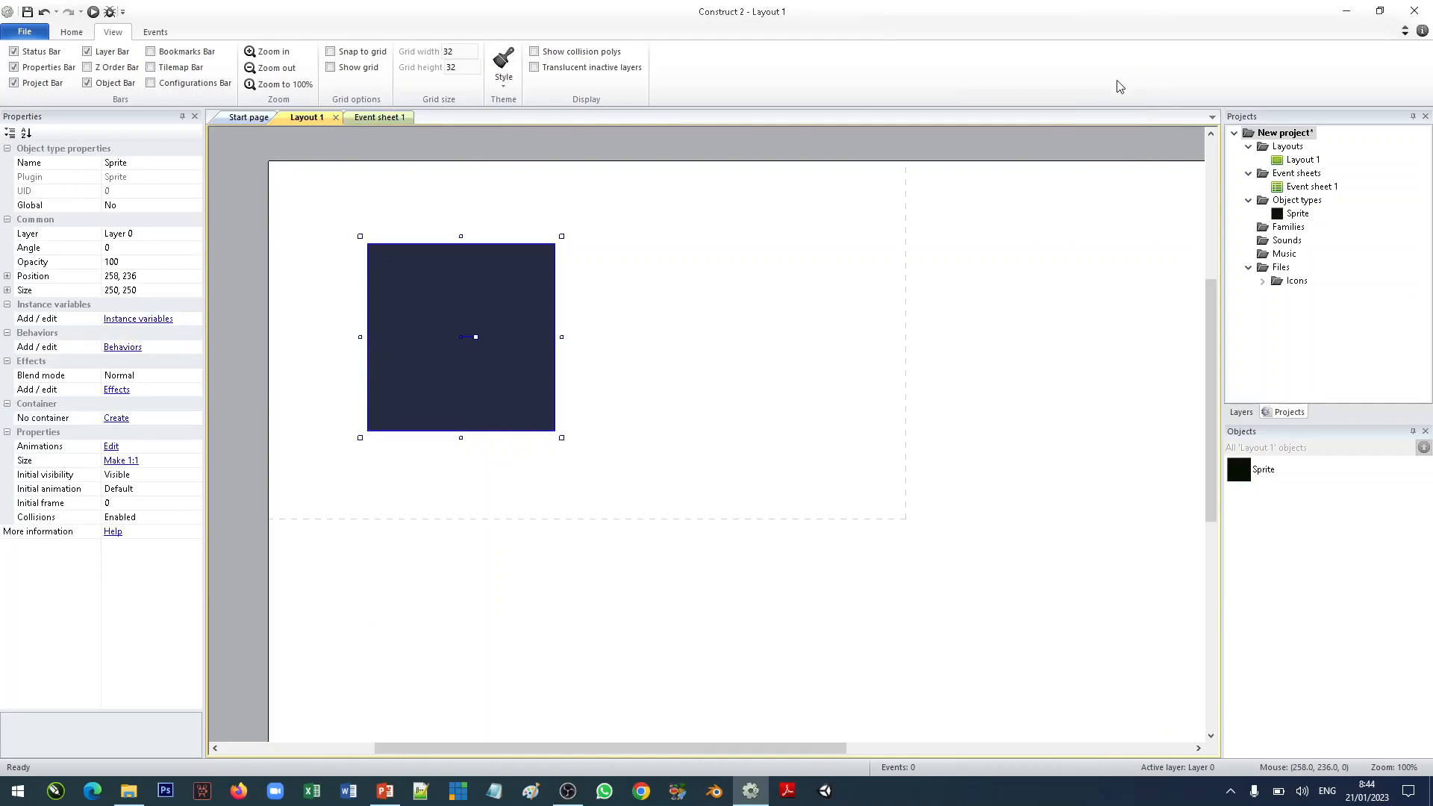
Move the sprite to about 404, 211, viewing the layout's properties and the sprite's properties in between.
{"action": "left_click_drag", "start_coordinate": [426, 386], "coordinate": [541, 359]}
{"action": "left_click", "coordinate": [396, 350]}
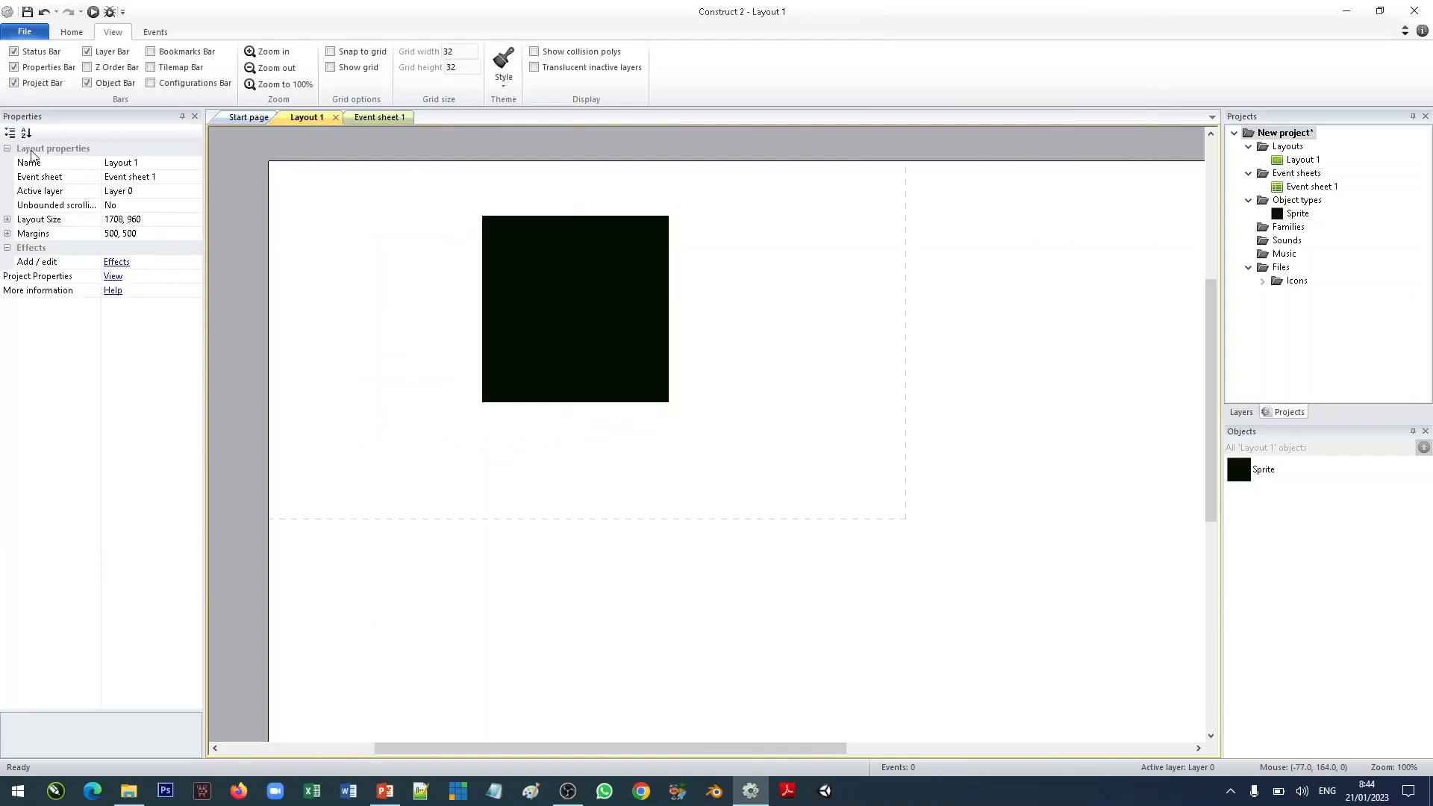
{"action": "left_click", "coordinate": [567, 312]}
{"action": "mouse_move", "coordinate": [556, 285]}
{"action": "left_mouse_down"}
{"action": "mouse_move", "coordinate": [595, 297]}
{"action": "mouse_move", "coordinate": [550, 299]}
{"action": "left_mouse_up"}
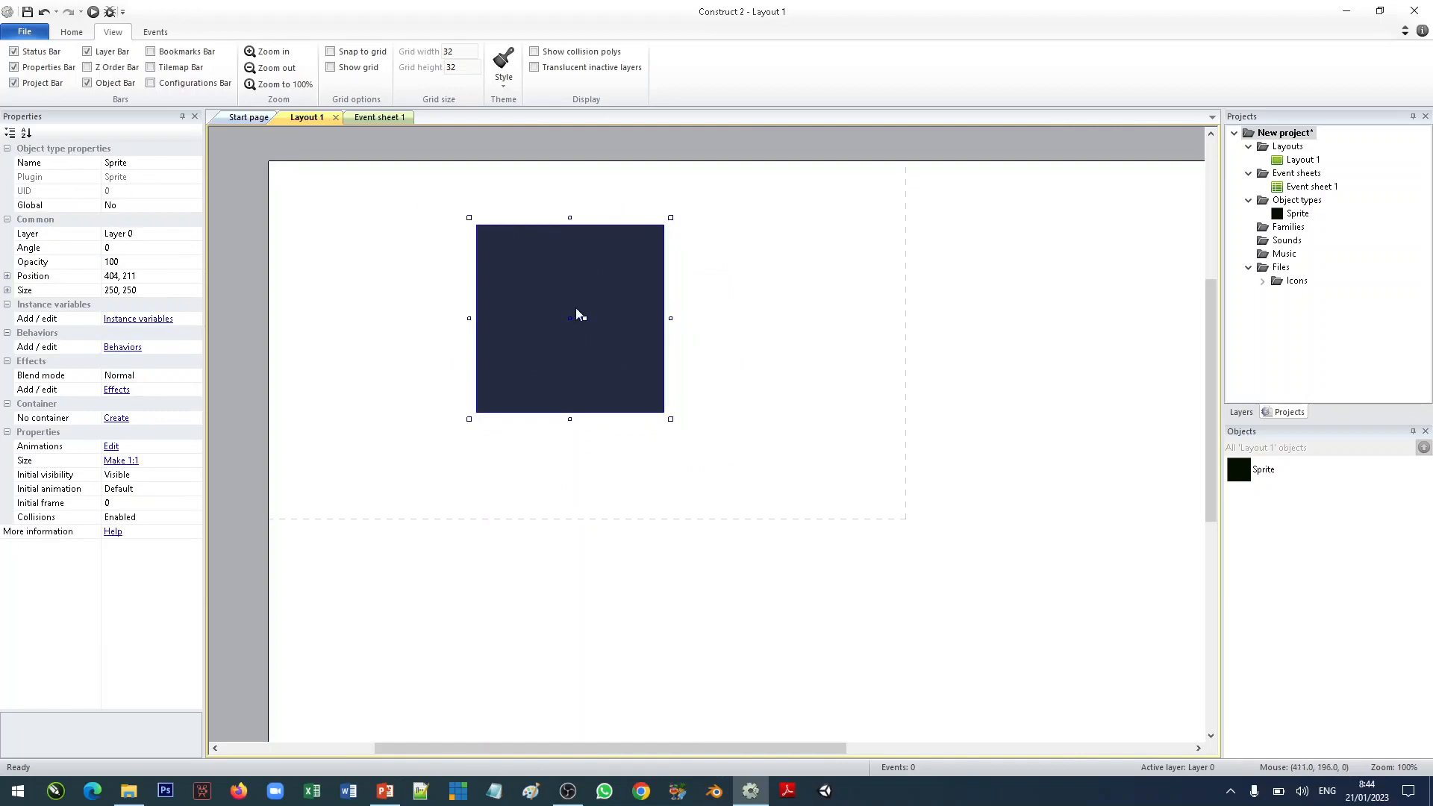
Open the sprite's image editor, shrink its window and place the Animations window beside it, and close the editor.
{"action": "double_click", "coordinate": [545, 300]}
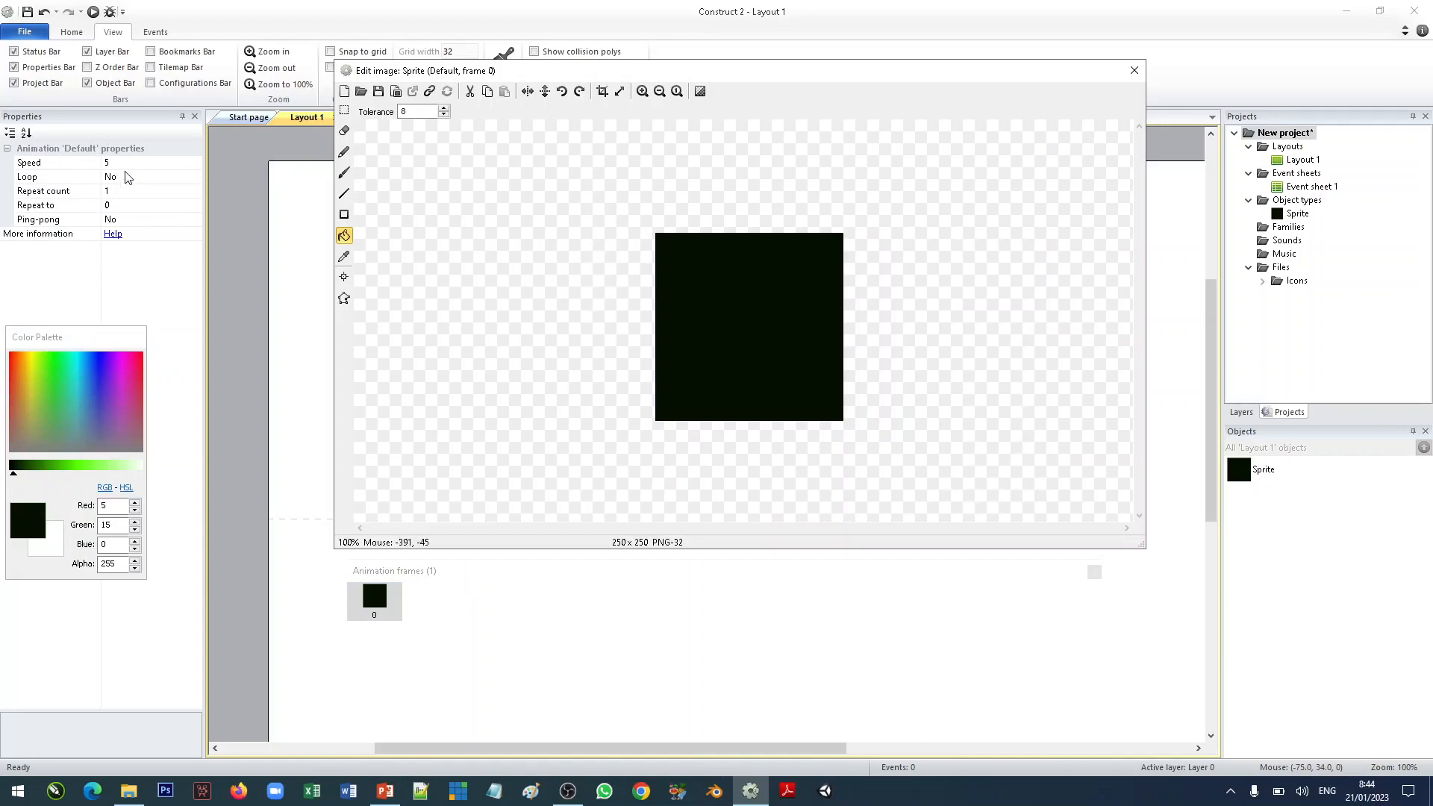
{"action": "left_click_drag", "start_coordinate": [1143, 546], "coordinate": [958, 483]}
{"action": "left_click_drag", "start_coordinate": [978, 146], "coordinate": [1059, 115]}
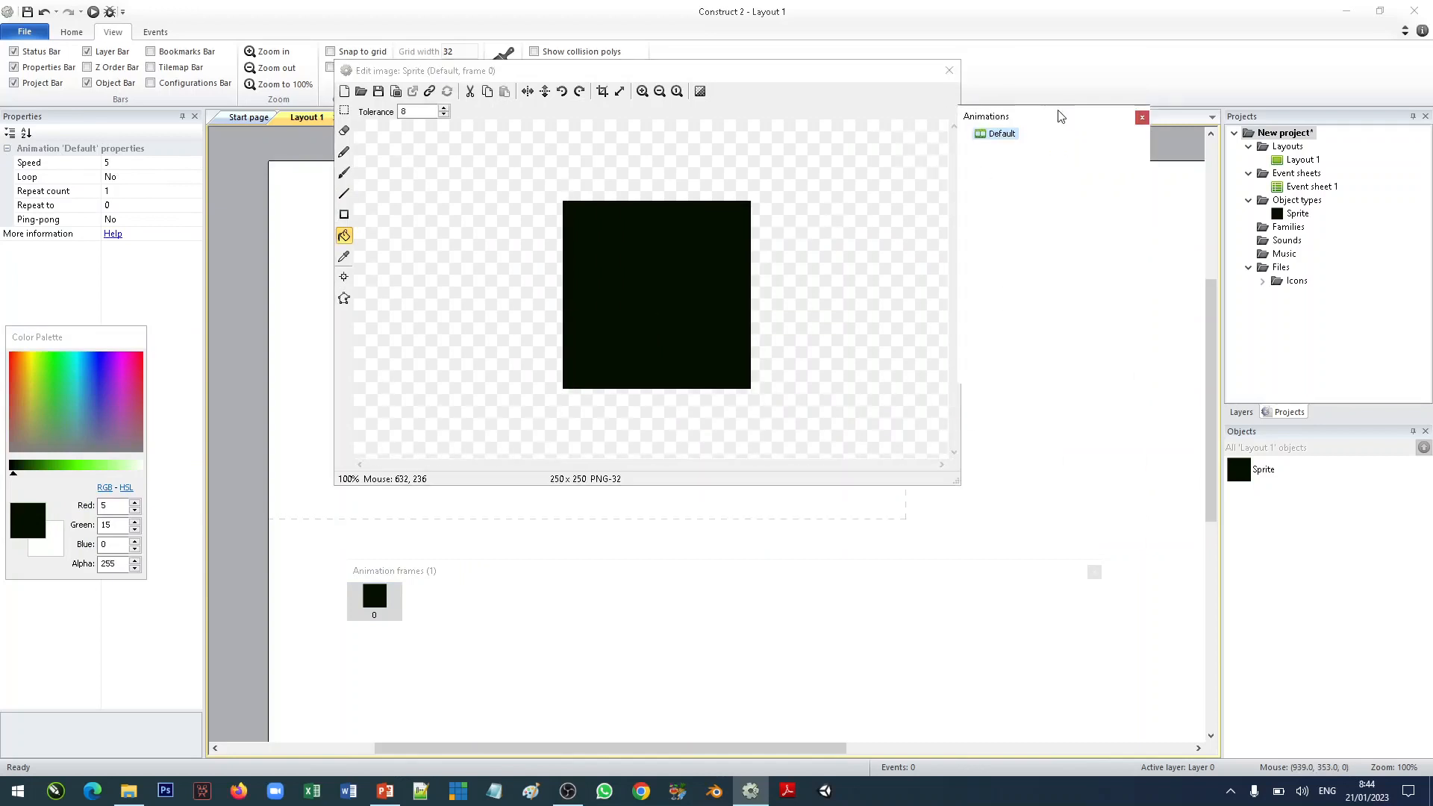
{"action": "left_click", "coordinate": [948, 70]}
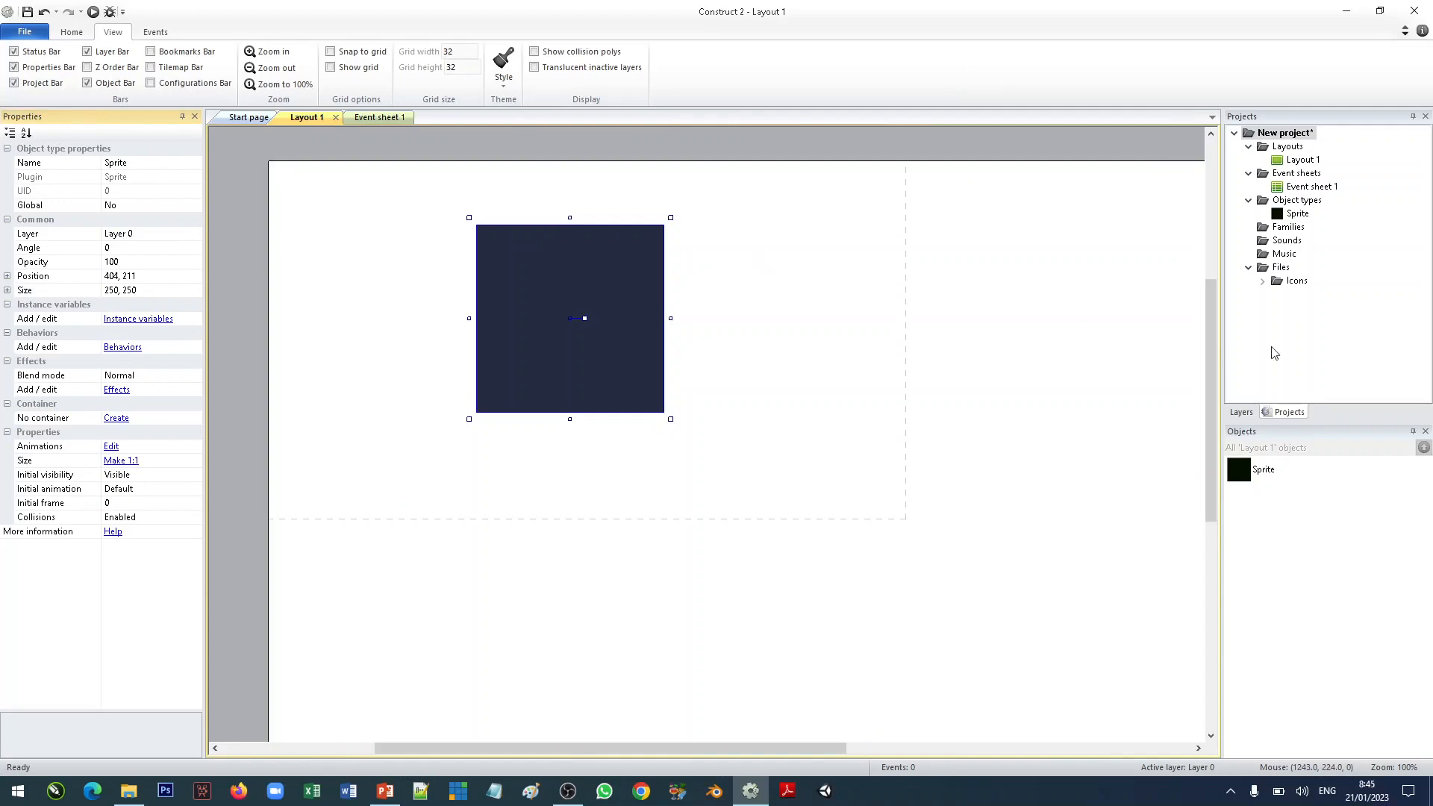
View the layer list and return to the project tree, and move the sprite freely to about 459, 314.
{"action": "left_click", "coordinate": [1241, 412]}
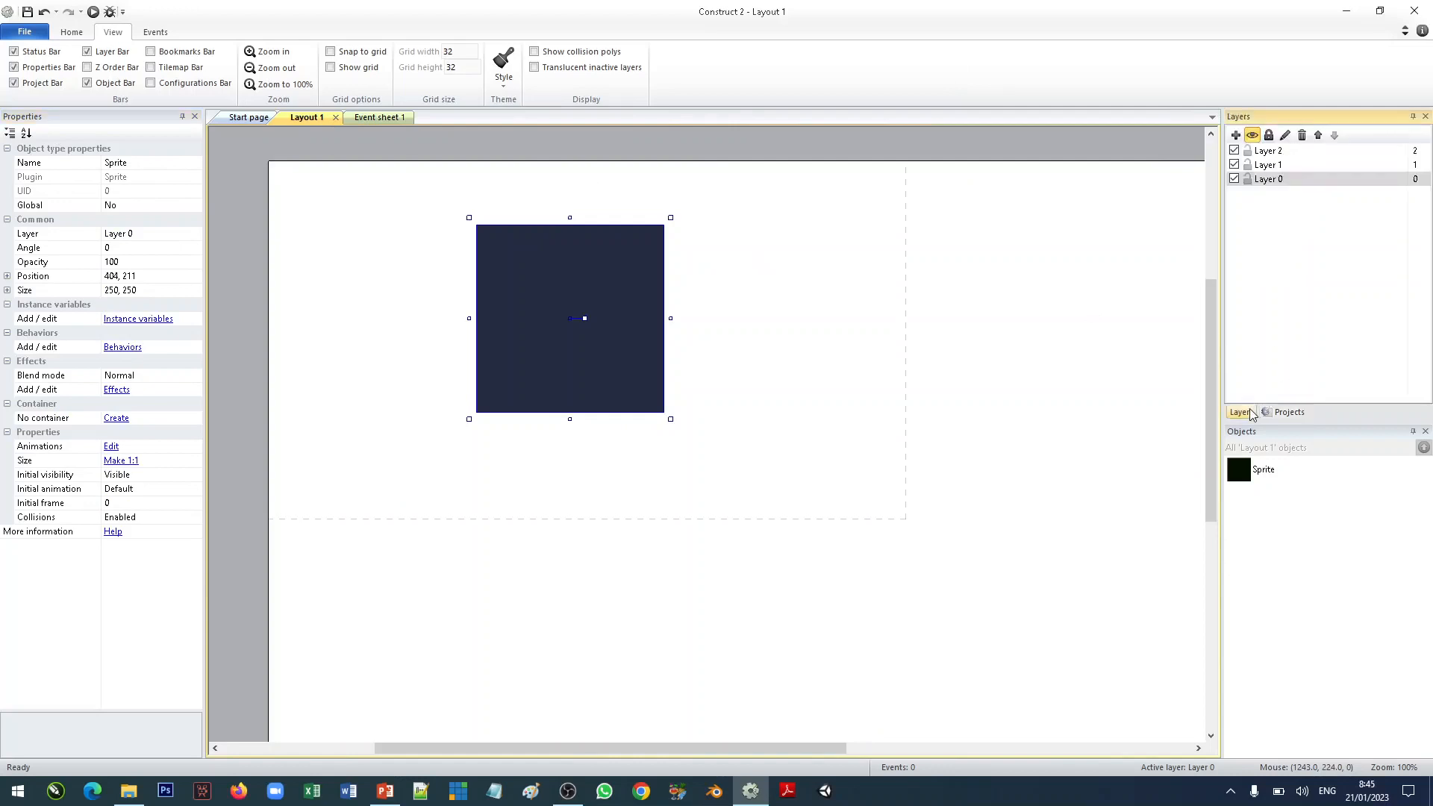
{"action": "left_click", "coordinate": [1287, 412]}
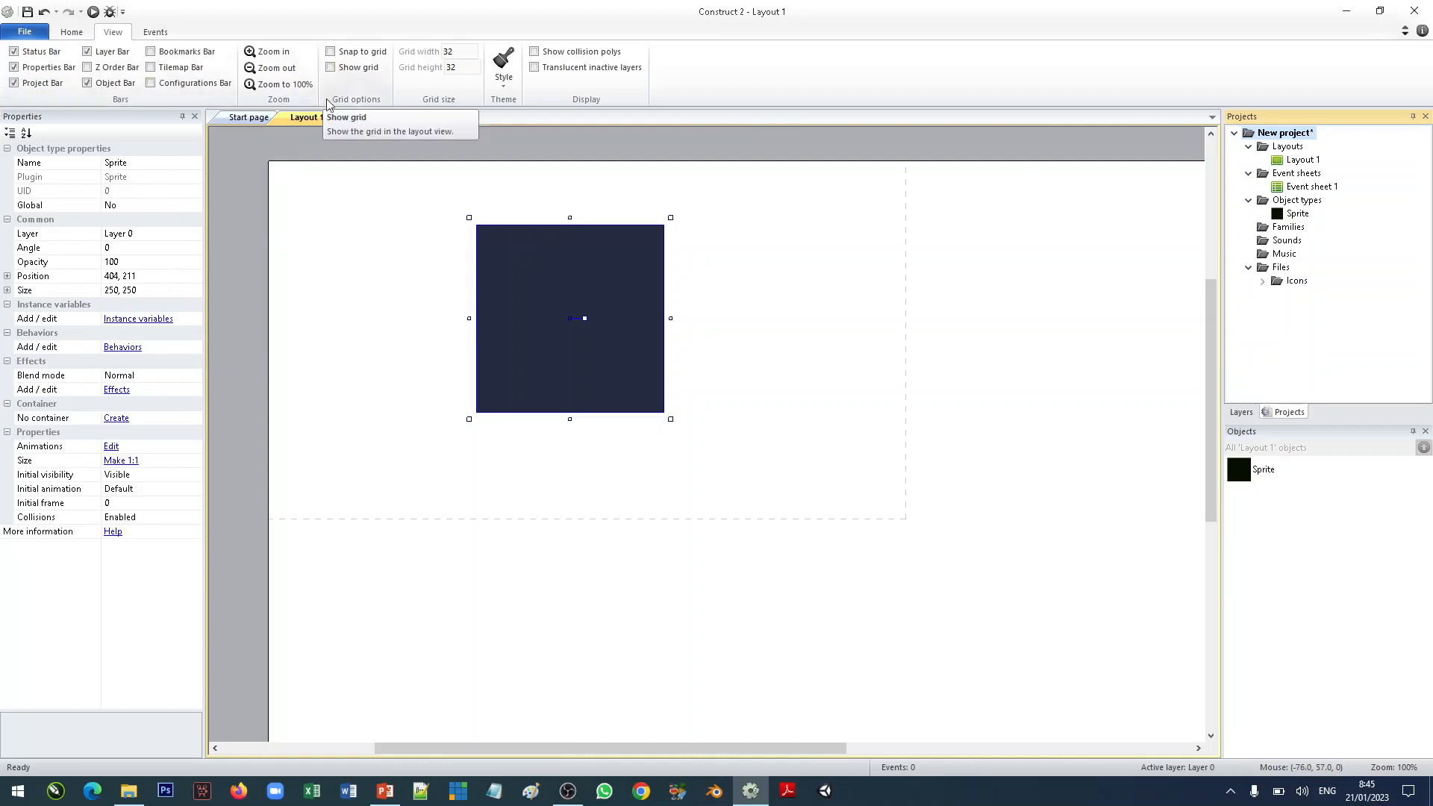
{"action": "left_click_drag", "start_coordinate": [530, 247], "coordinate": [573, 355]}
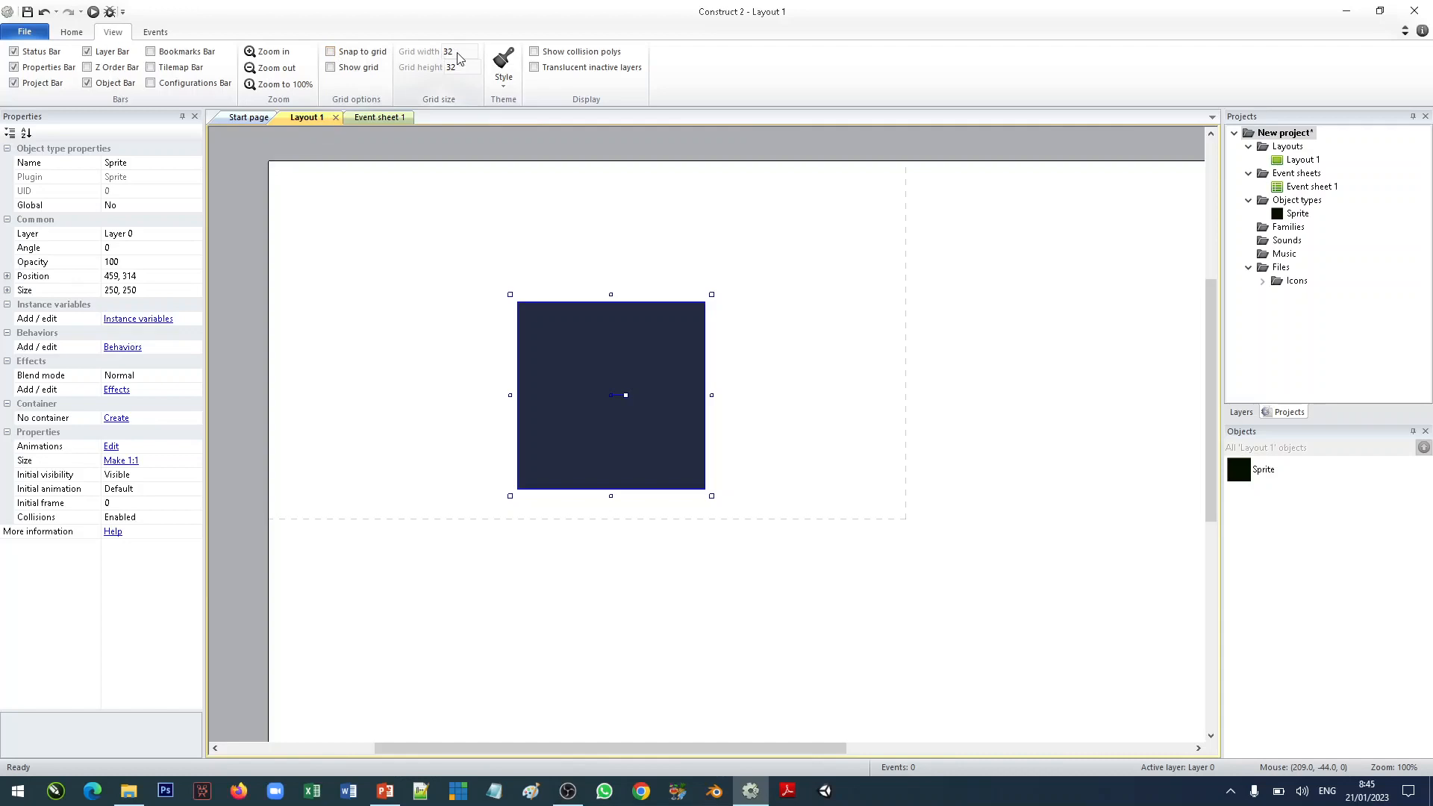
Enable snapping and display of the layout grid, and set the grid width and height to 10.
{"action": "left_click", "coordinate": [332, 55]}
{"action": "left_click", "coordinate": [336, 70]}
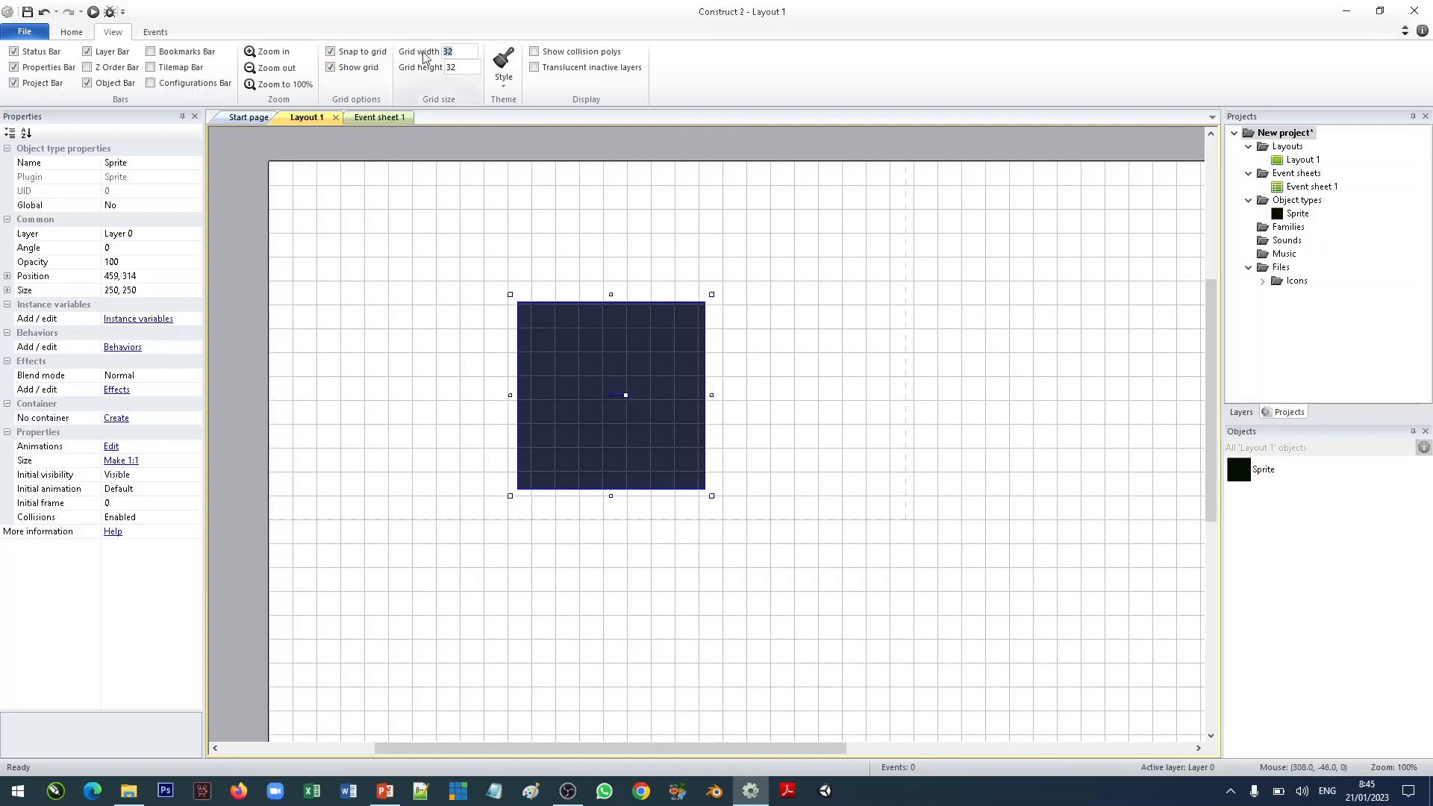
{"action": "key", "text": "Tab"}
{"action": "left_click", "coordinate": [451, 54]}
{"action": "type", "text": "10"}
{"action": "left_click", "coordinate": [454, 239]}
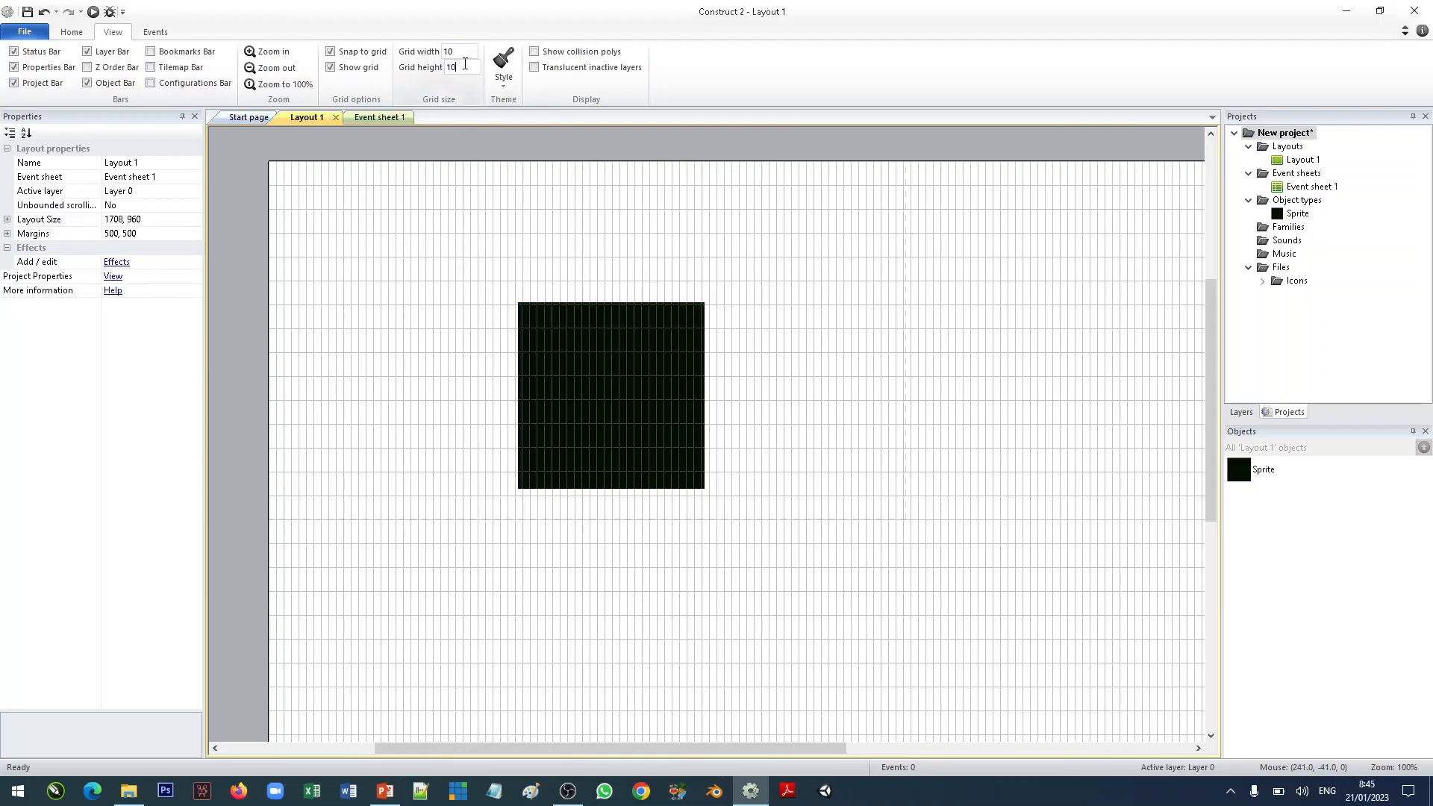
{"action": "left_click", "coordinate": [466, 209]}
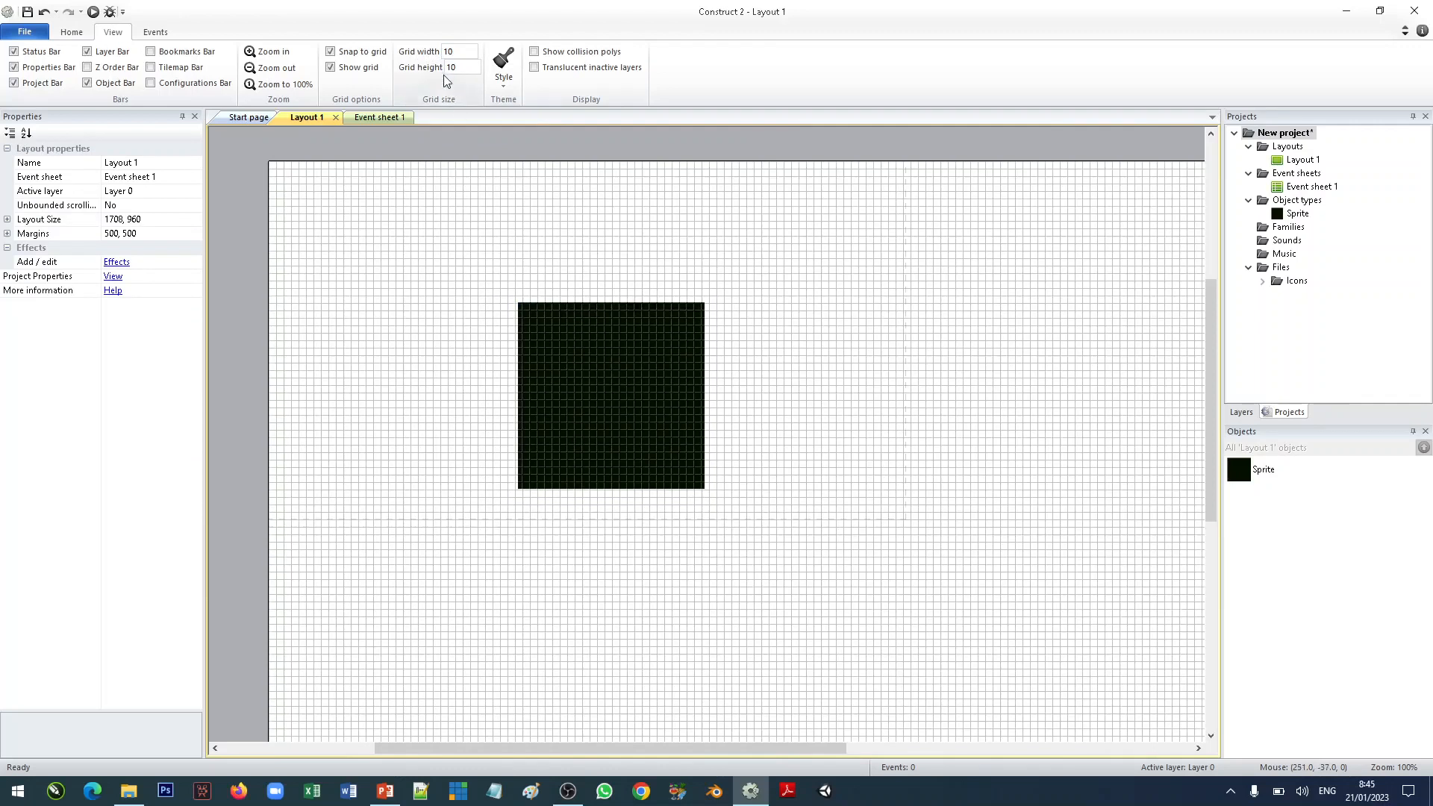
Toggle grid snapping and grid display off and back on, and move the sprite along the grid to 260, 190.
{"action": "left_click", "coordinate": [332, 54]}
{"action": "left_click", "coordinate": [331, 68]}
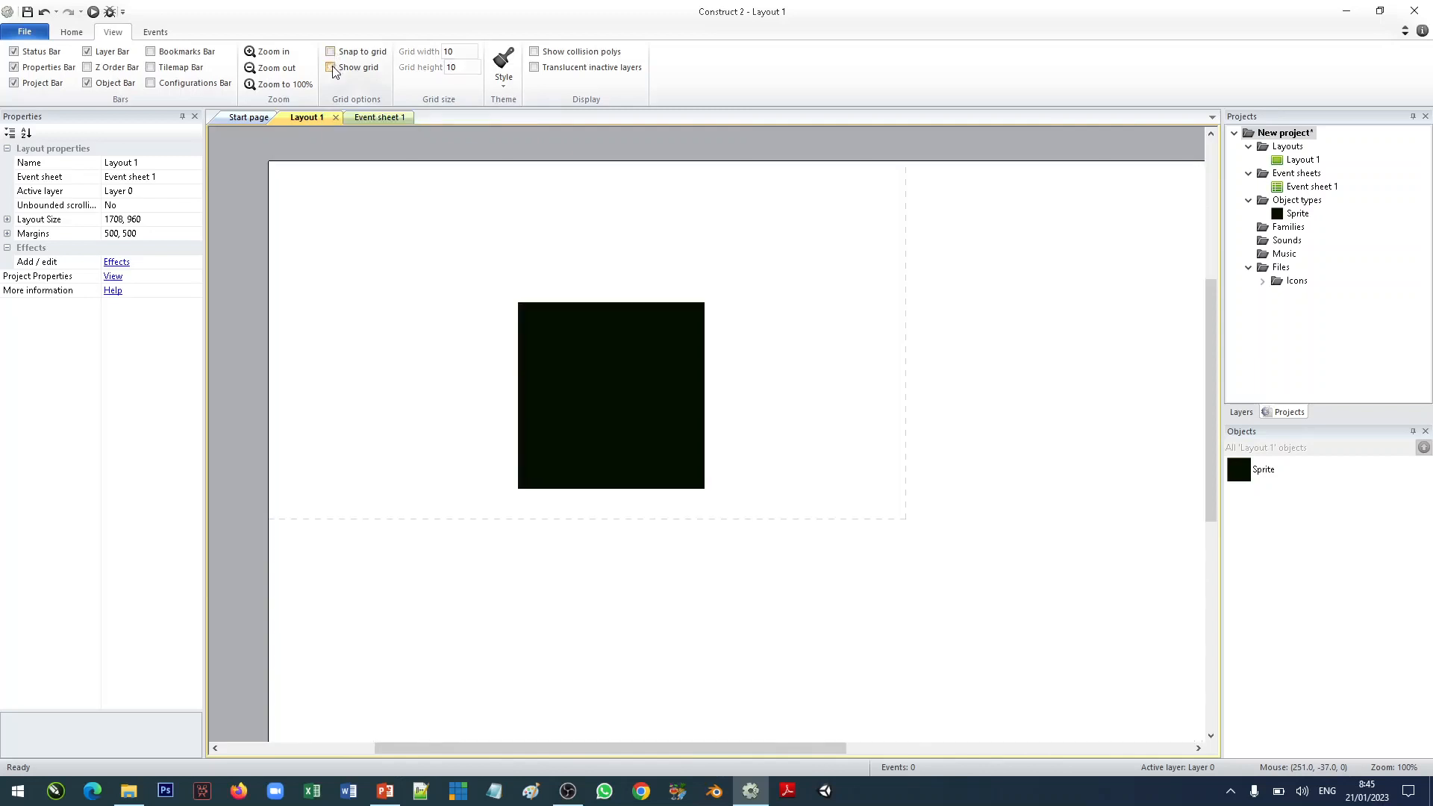
{"action": "left_click", "coordinate": [332, 67]}
{"action": "left_click", "coordinate": [331, 68]}
{"action": "left_click", "coordinate": [332, 68]}
{"action": "left_click", "coordinate": [331, 52]}
{"action": "left_click_drag", "start_coordinate": [626, 386], "coordinate": [448, 258]}
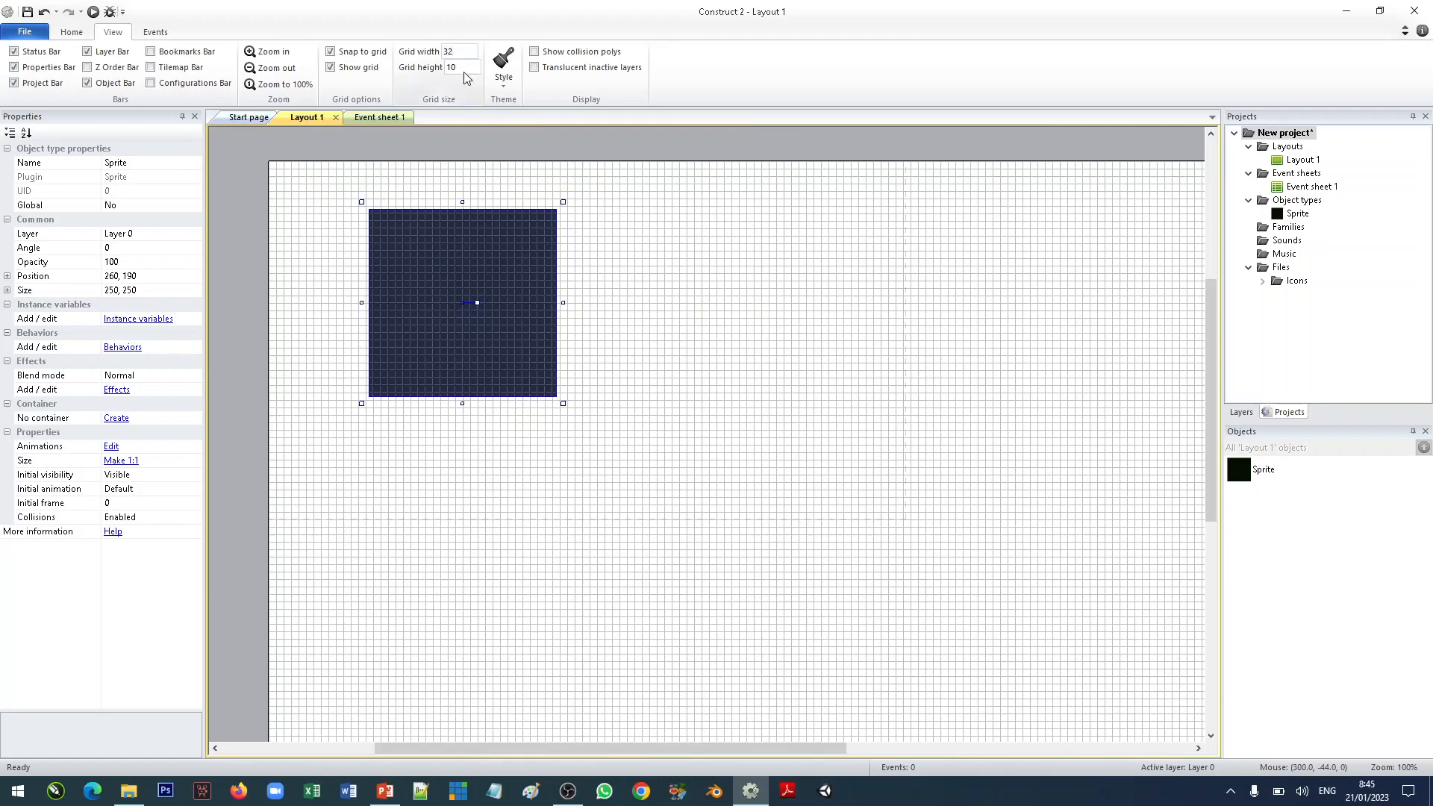
Set the grid width and height to 32, and snap the sprite to 288, 192 with a size of 256 by 256.
{"action": "left_click", "coordinate": [478, 301]}
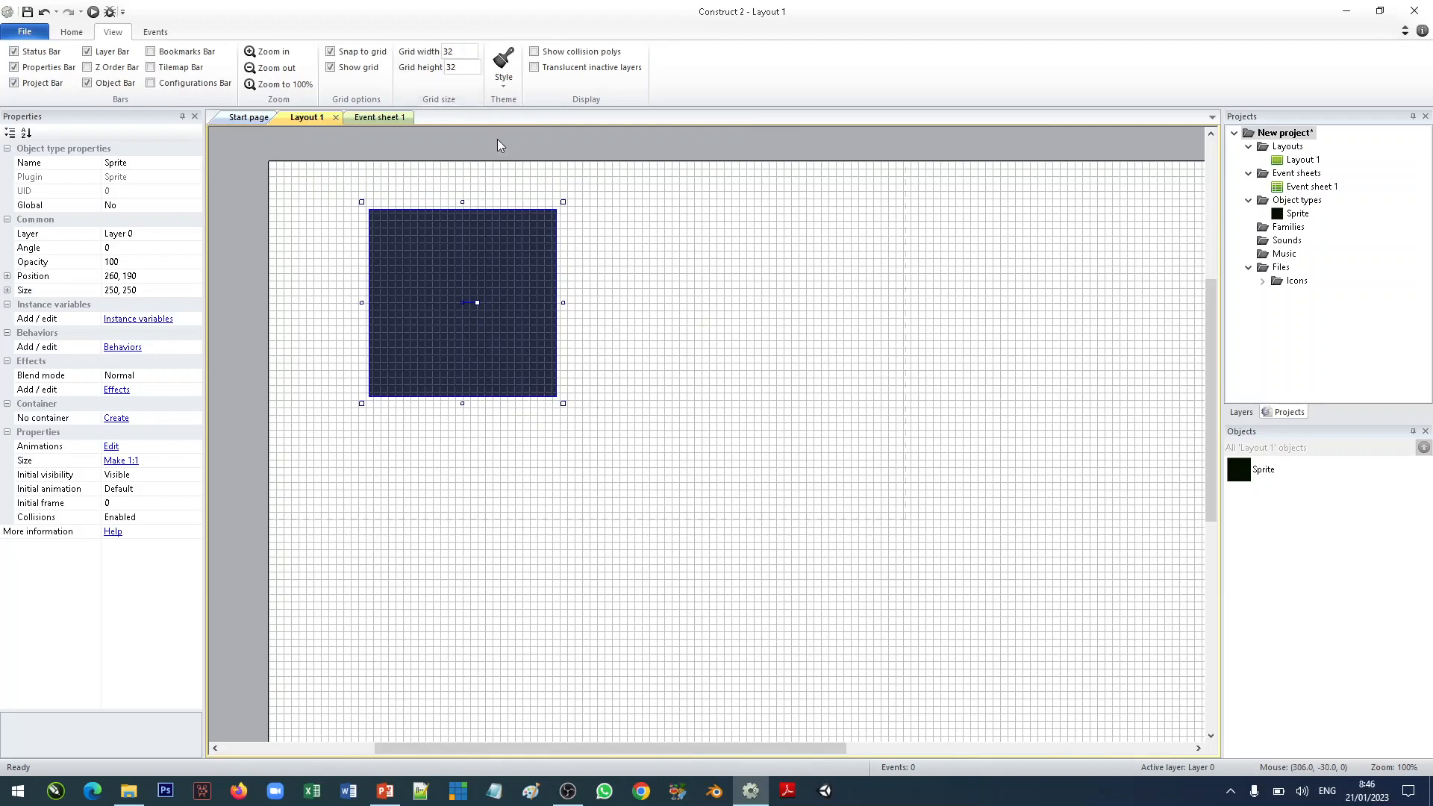
{"action": "left_click", "coordinate": [330, 68]}
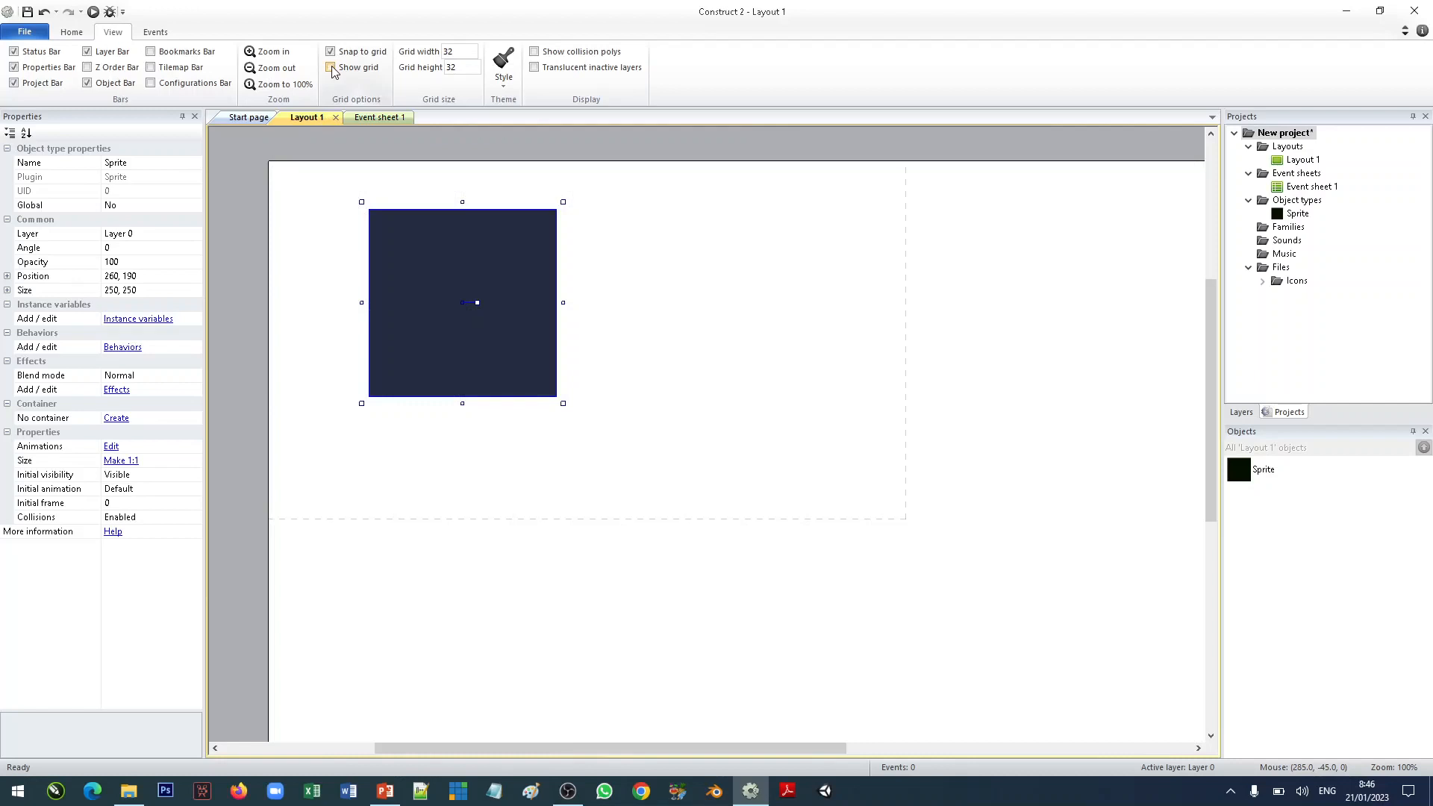
{"action": "left_click", "coordinate": [332, 69]}
{"action": "left_click_drag", "start_coordinate": [454, 253], "coordinate": [454, 319]}
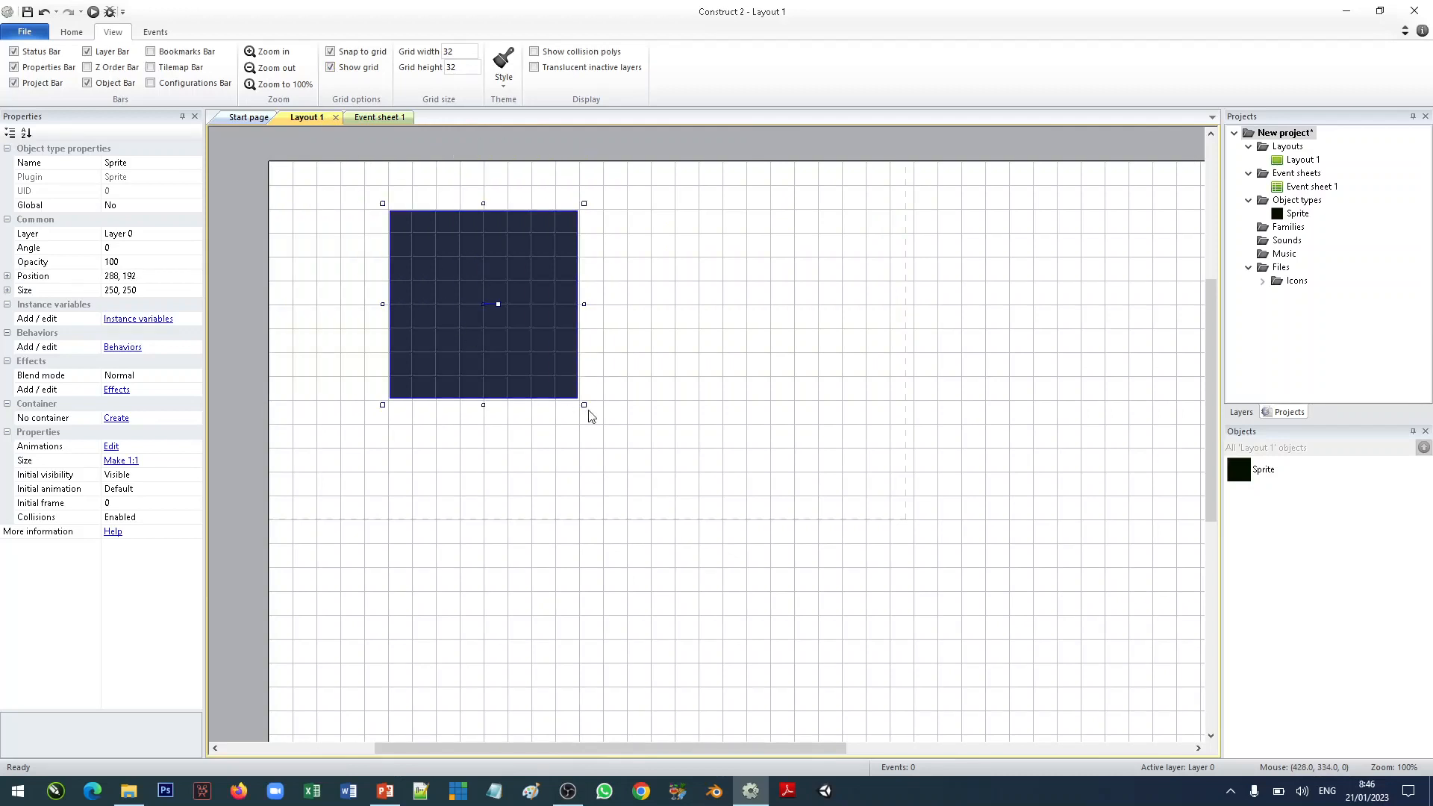
{"action": "left_click_drag", "start_coordinate": [582, 406], "coordinate": [587, 409]}
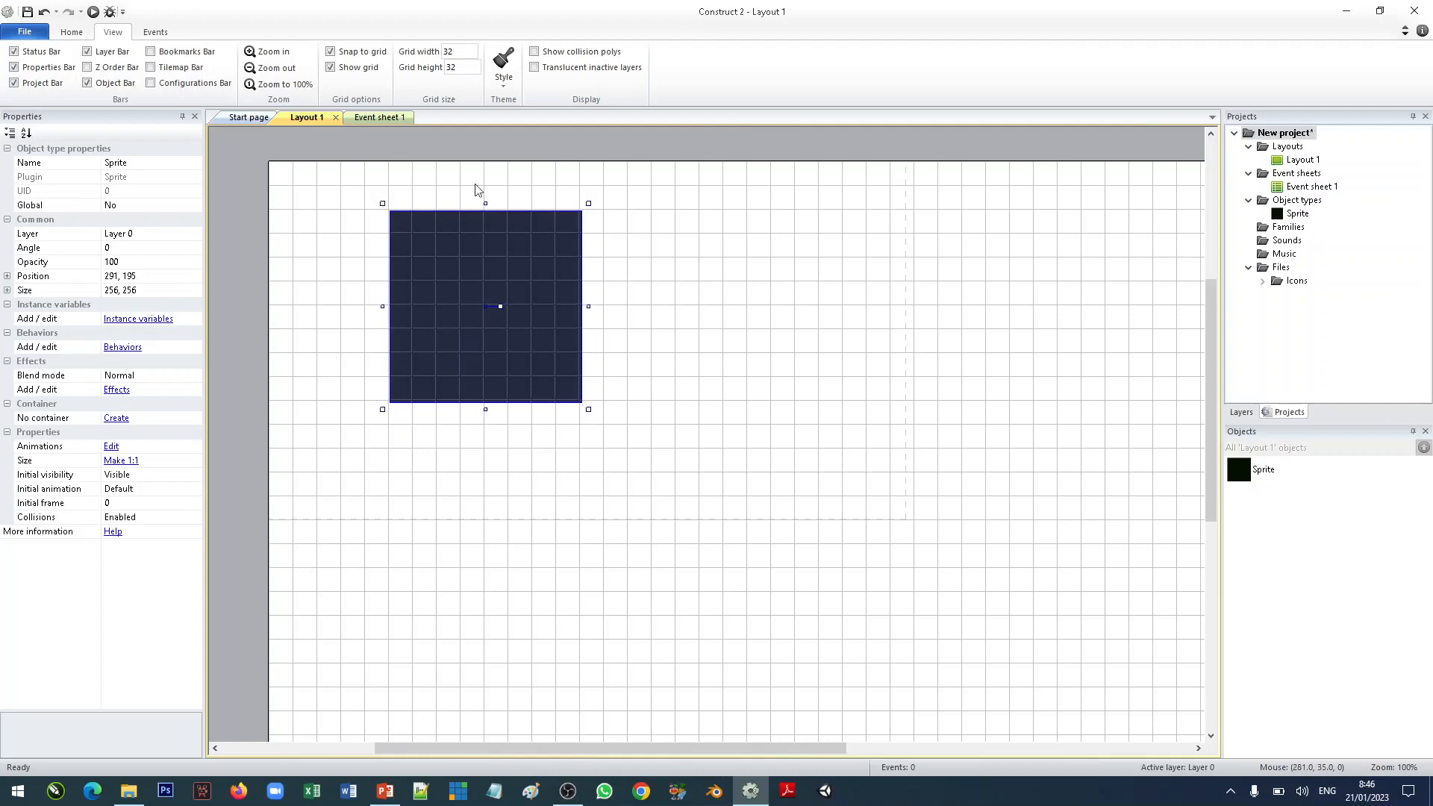
Turn off grid display and snapping, and freely shrink the sprite to about 147 by 158 and move it to about 362, 187.
{"action": "left_click", "coordinate": [332, 68]}
{"action": "left_click", "coordinate": [331, 51]}
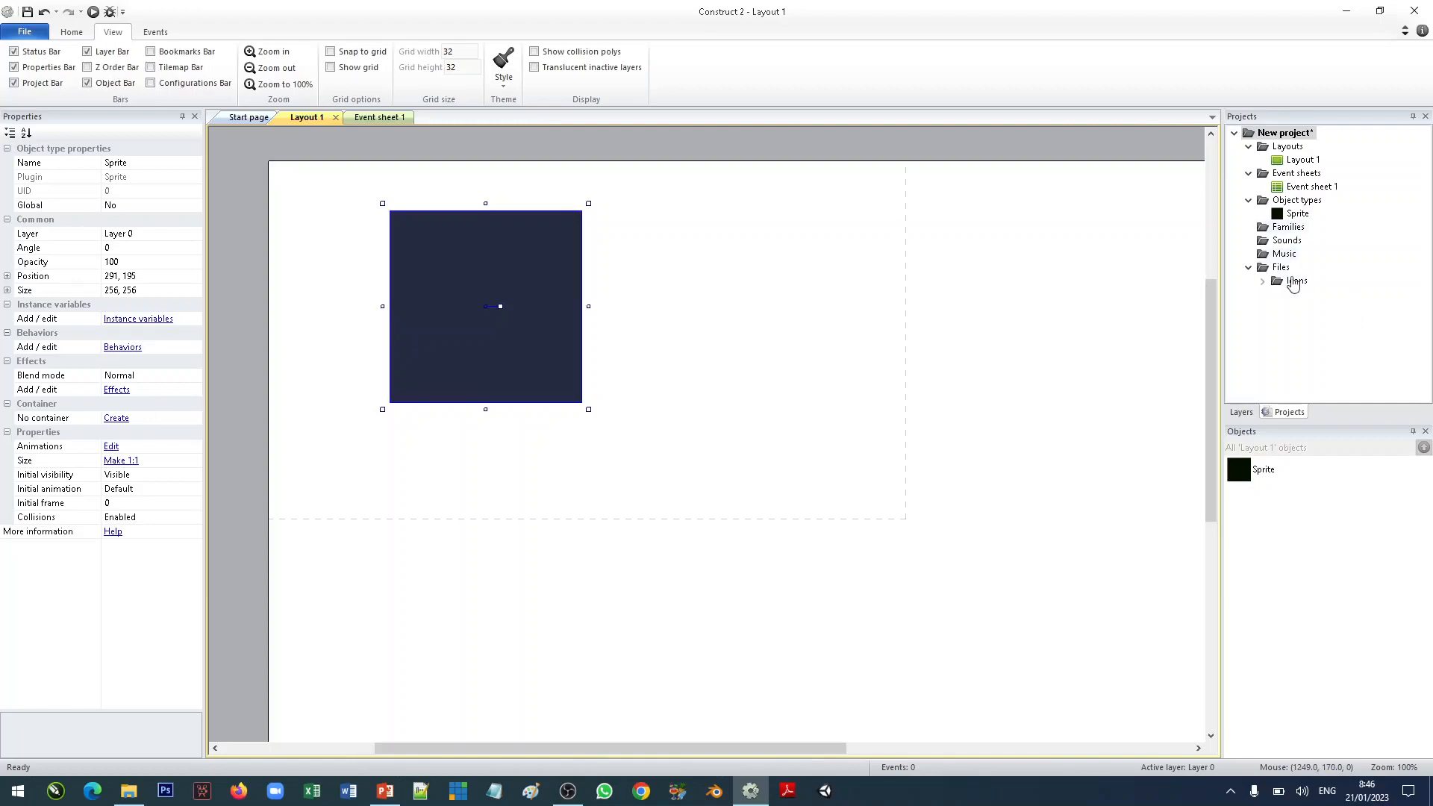
{"action": "left_click_drag", "start_coordinate": [543, 388], "coordinate": [818, 326]}
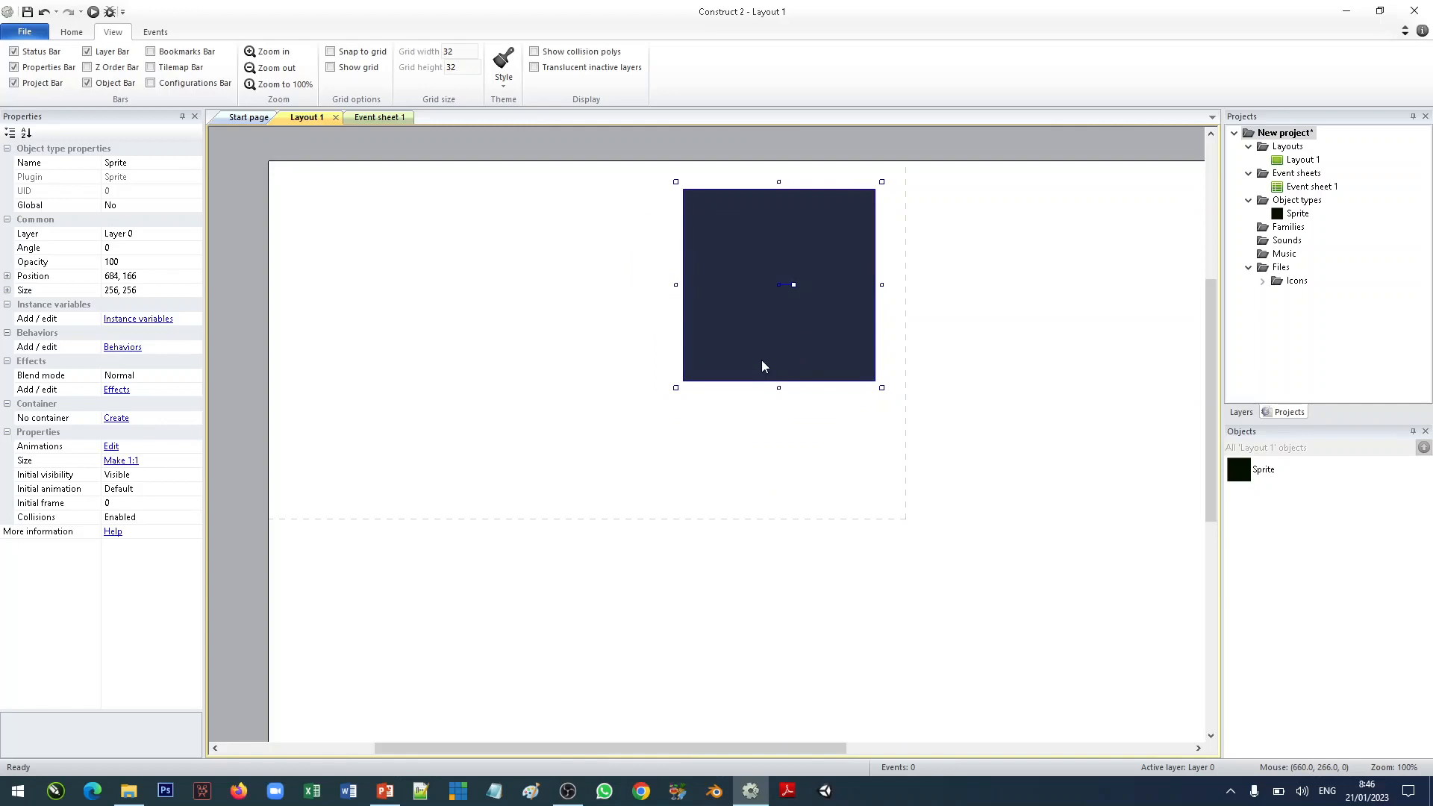
{"action": "left_click_drag", "start_coordinate": [675, 389], "coordinate": [754, 318]}
{"action": "left_click_drag", "start_coordinate": [835, 285], "coordinate": [382, 290]}
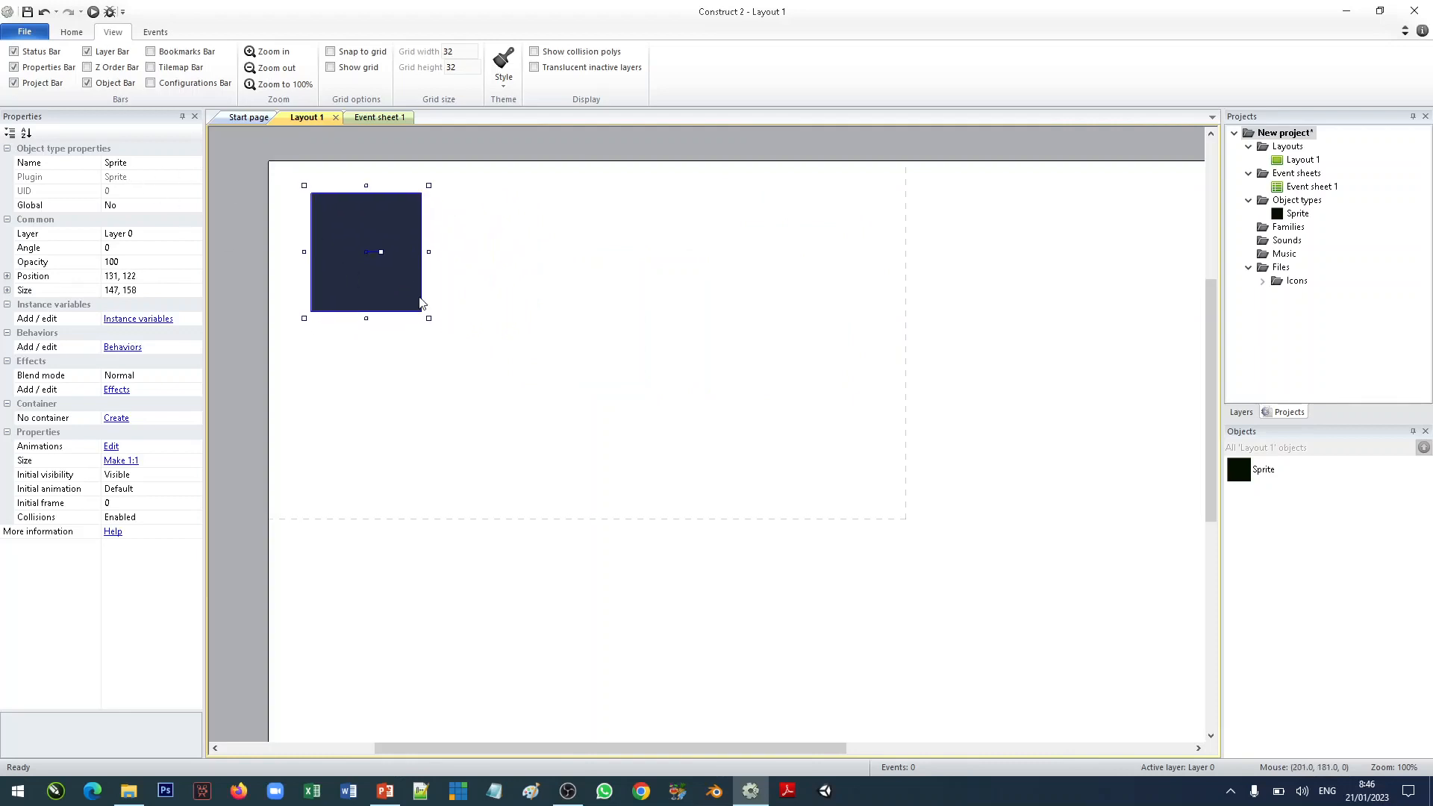
{"action": "mouse_move", "coordinate": [413, 288]}
{"action": "left_mouse_down"}
{"action": "mouse_move", "coordinate": [422, 271]}
{"action": "mouse_move", "coordinate": [398, 277]}
{"action": "left_mouse_up"}
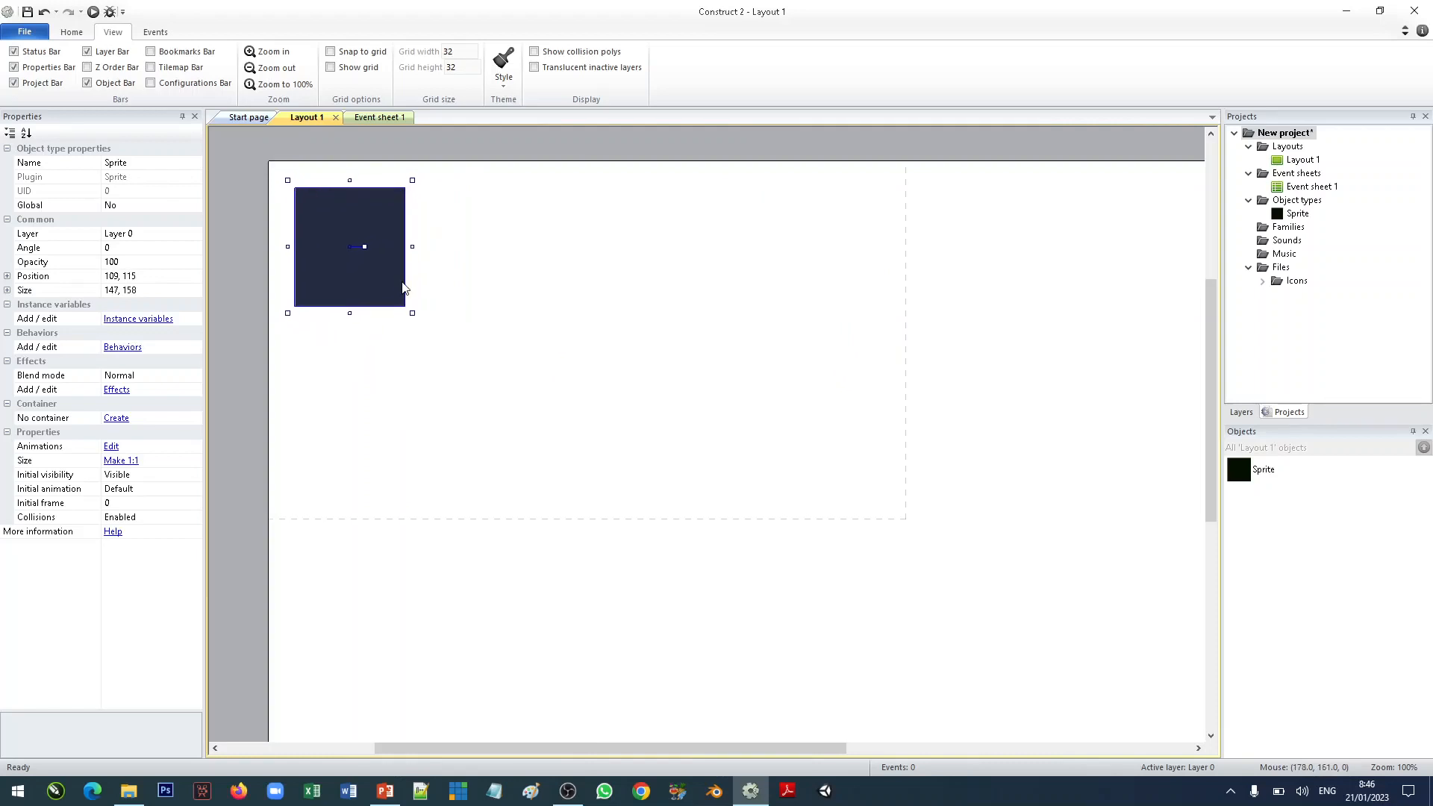
{"action": "left_click_drag", "start_coordinate": [378, 276], "coordinate": [569, 330]}
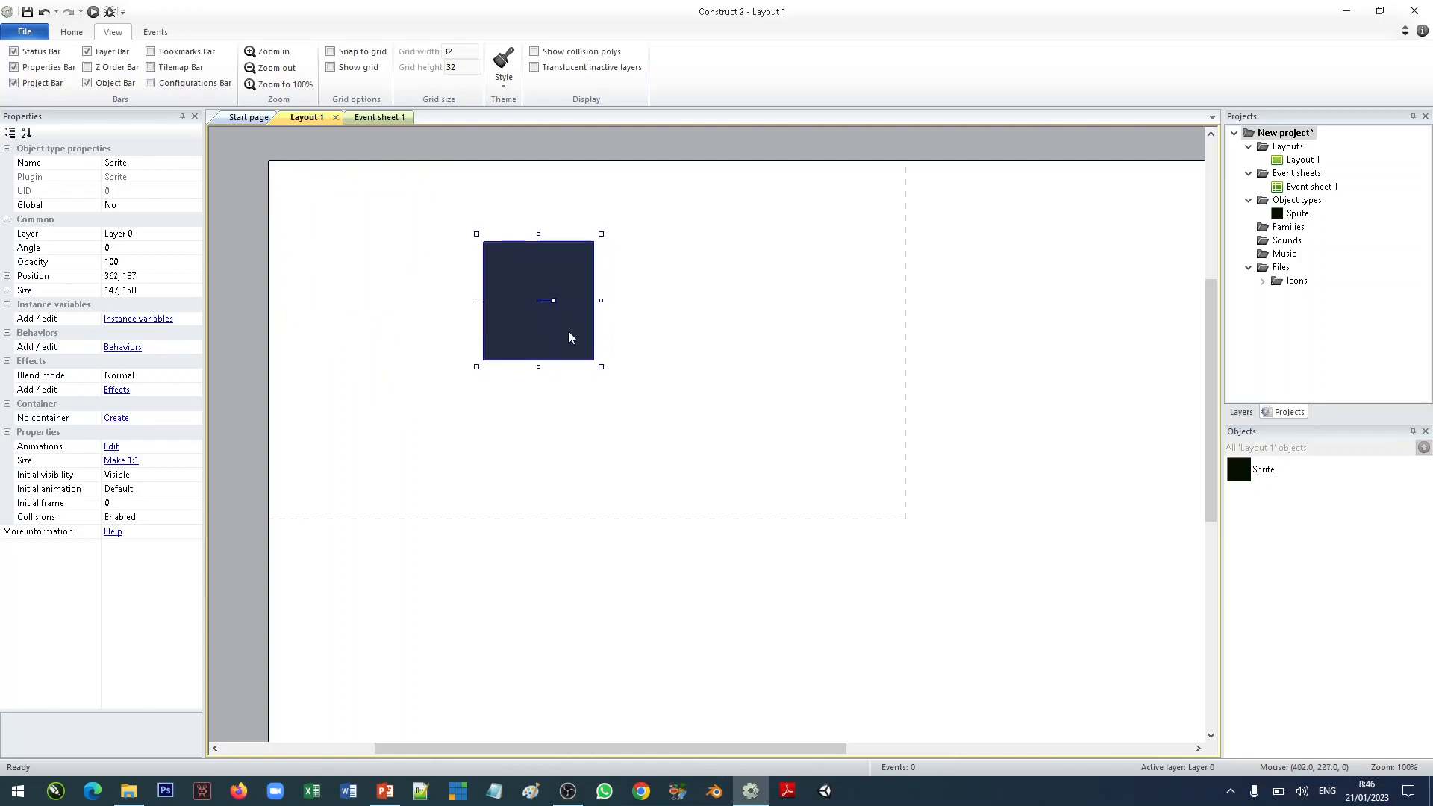
Open the sprite's image editor, view the properties of the Default animation and of frame 0, and close the editor.
{"action": "double_click", "coordinate": [566, 329]}
{"action": "left_click", "coordinate": [1004, 136]}
{"action": "left_click_drag", "start_coordinate": [1008, 116], "coordinate": [1019, 114]}
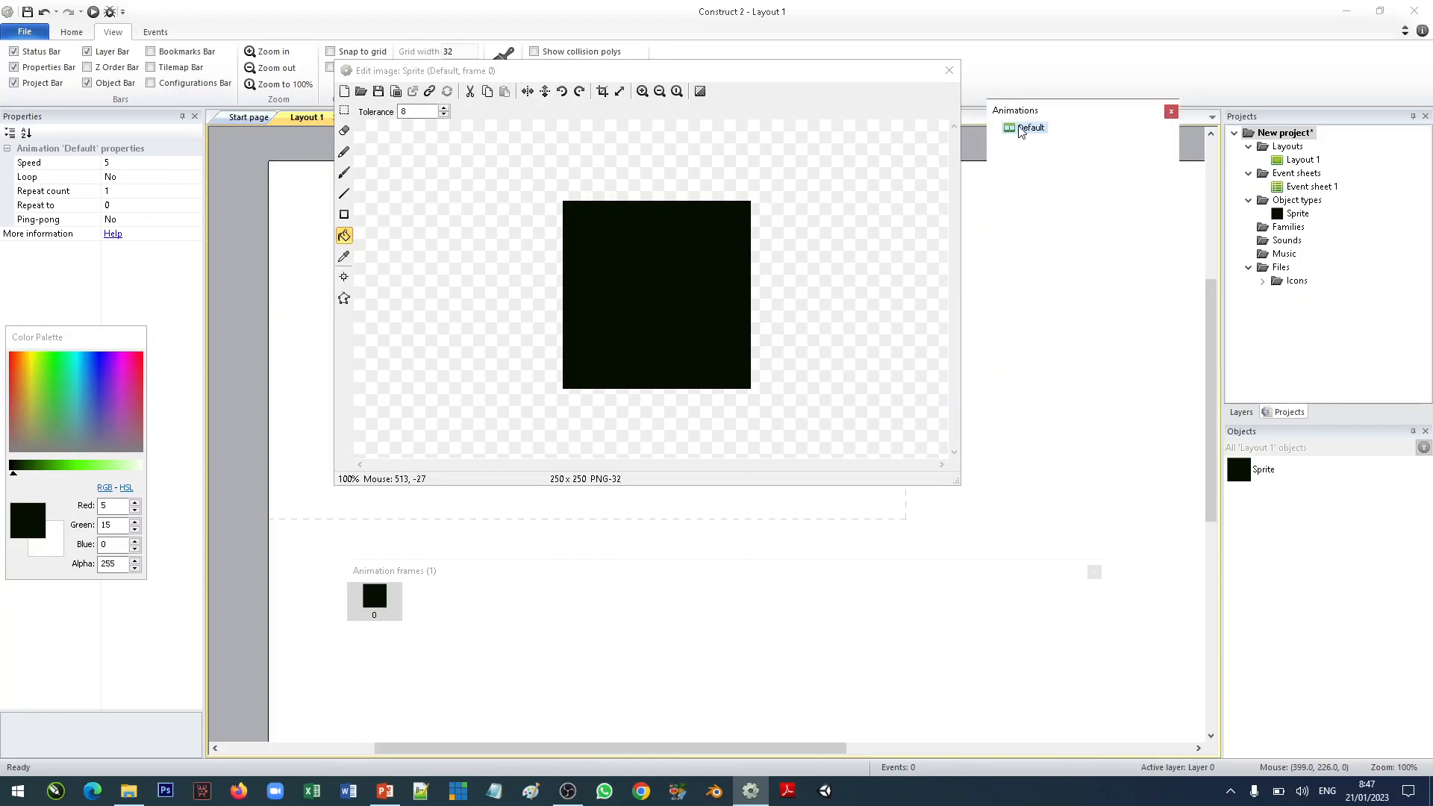
{"action": "left_click", "coordinate": [373, 597]}
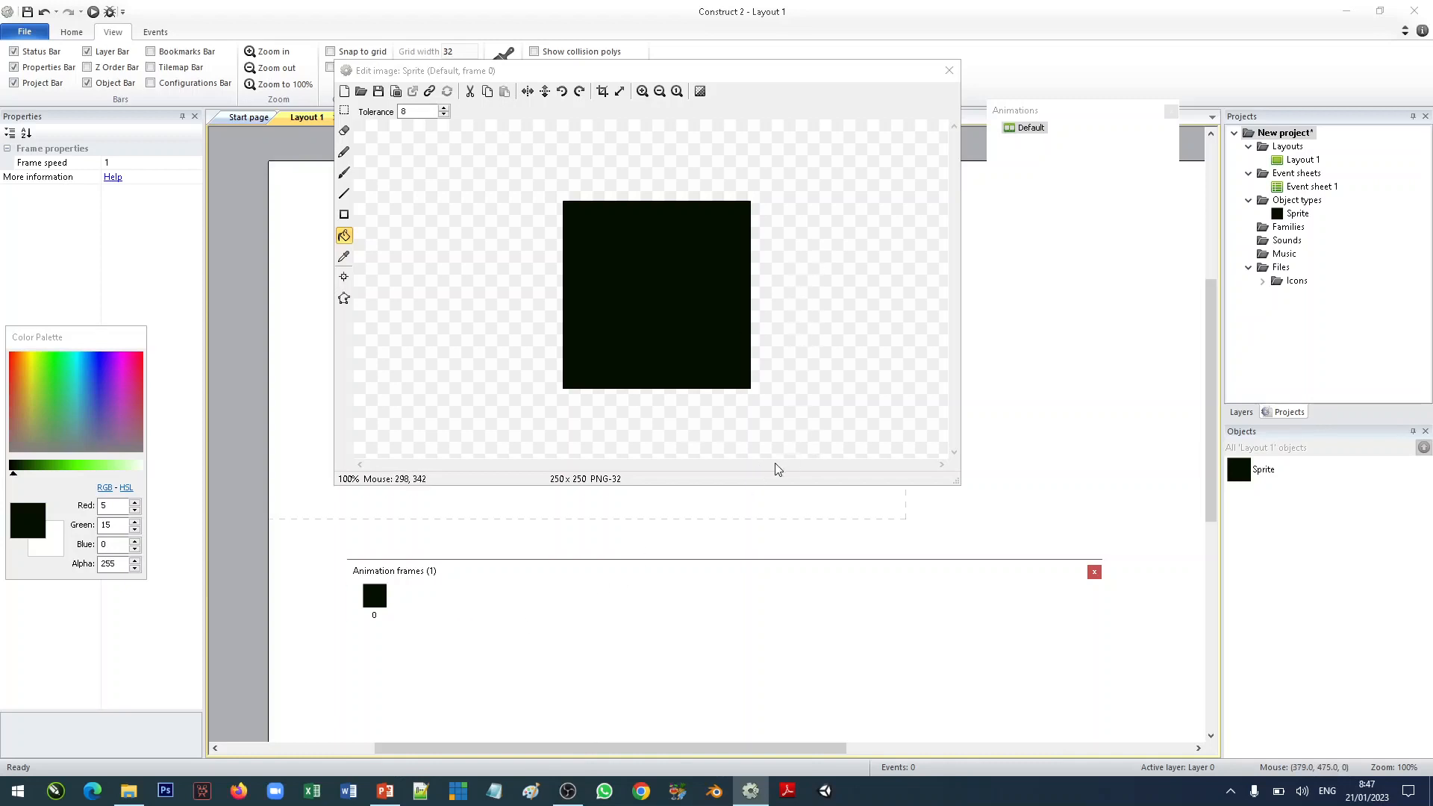
{"action": "left_click", "coordinate": [948, 71]}
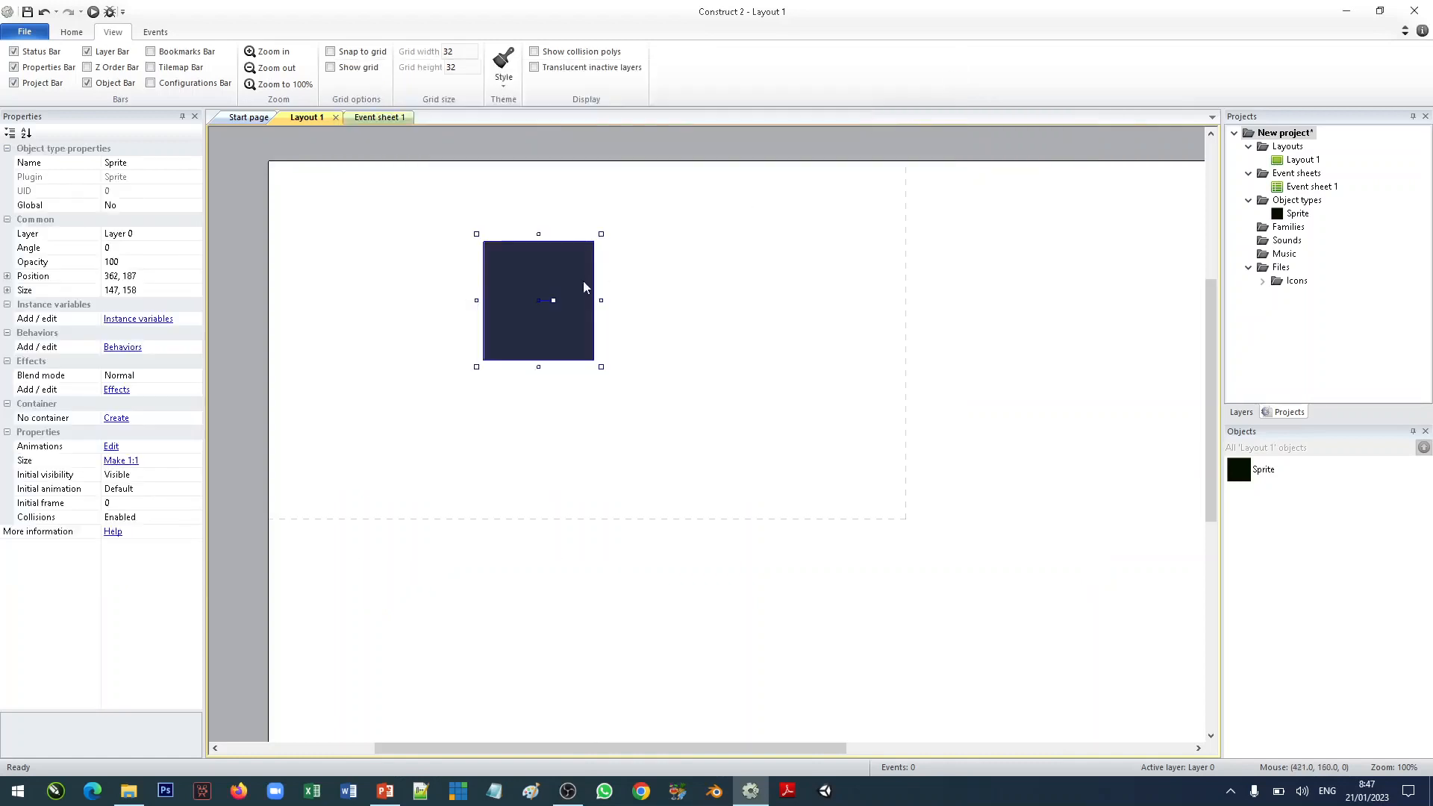
Shrink the sprite to about 71 by 74, place it near the layout's upper-left corner at about 53, 55, and deselect it.
{"action": "left_click_drag", "start_coordinate": [600, 367], "coordinate": [350, 206]}
{"action": "left_click", "coordinate": [399, 251]}
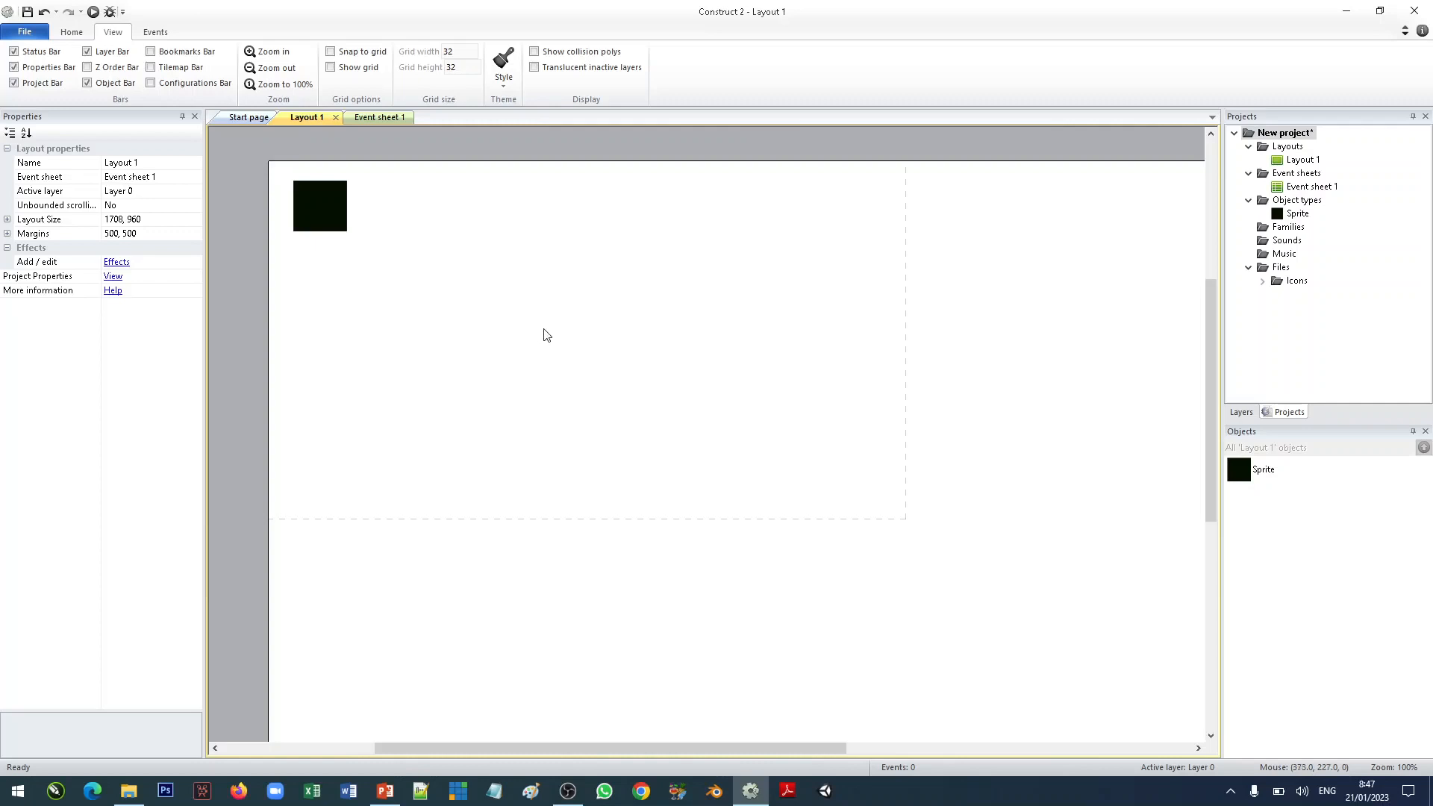
{"action": "left_click_drag", "start_coordinate": [333, 224], "coordinate": [314, 224]}
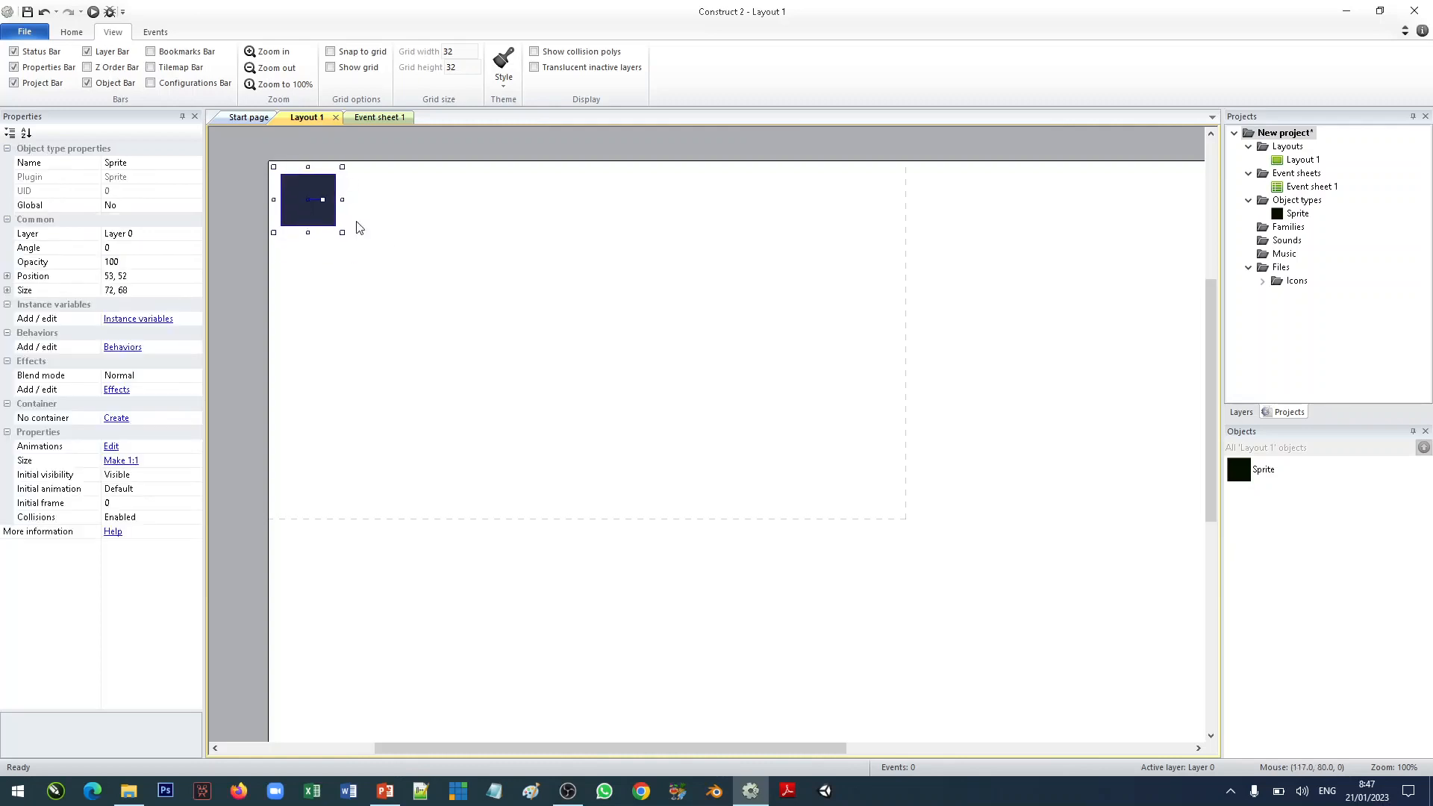
{"action": "left_click_drag", "start_coordinate": [343, 232], "coordinate": [341, 237]}
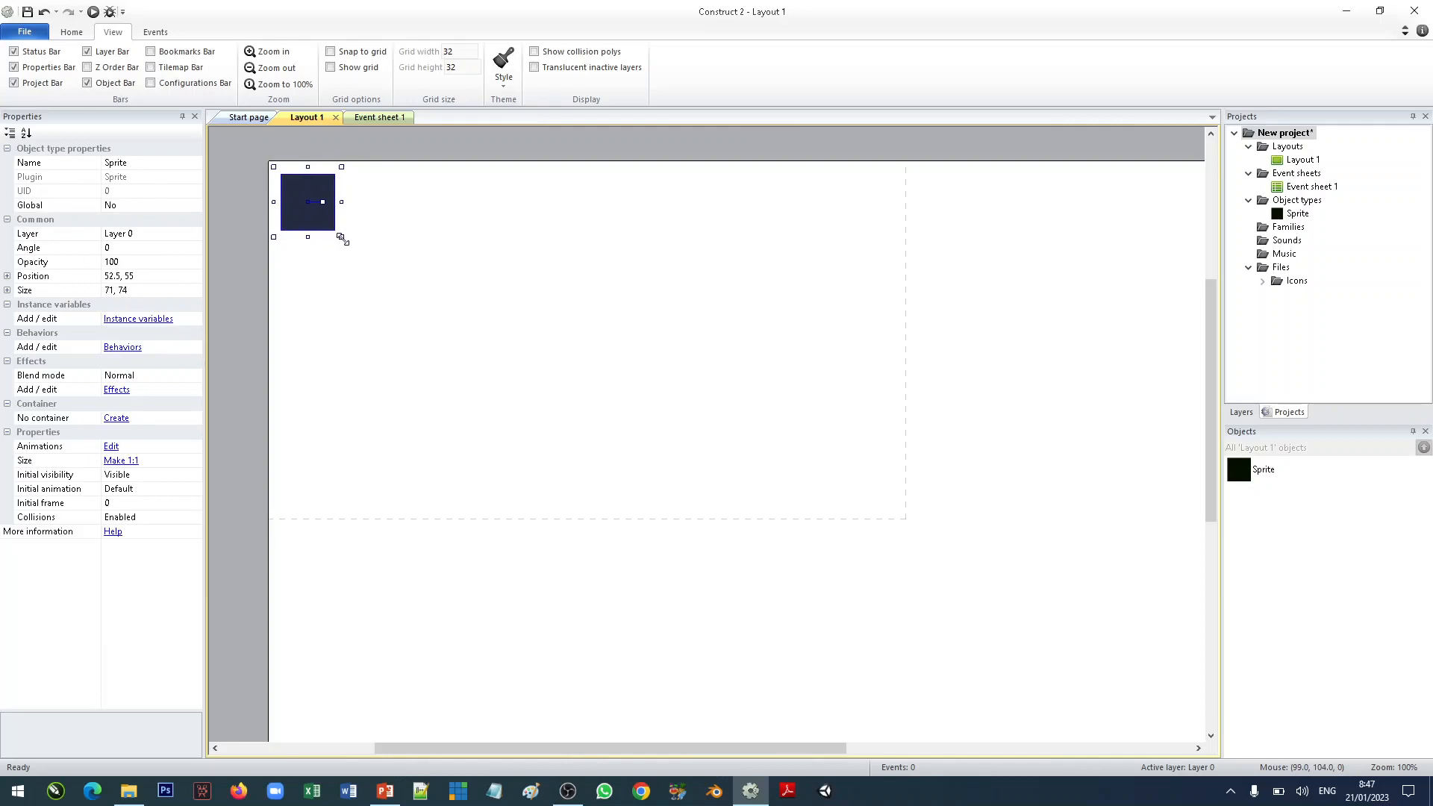
{"action": "left_click", "coordinate": [398, 239]}
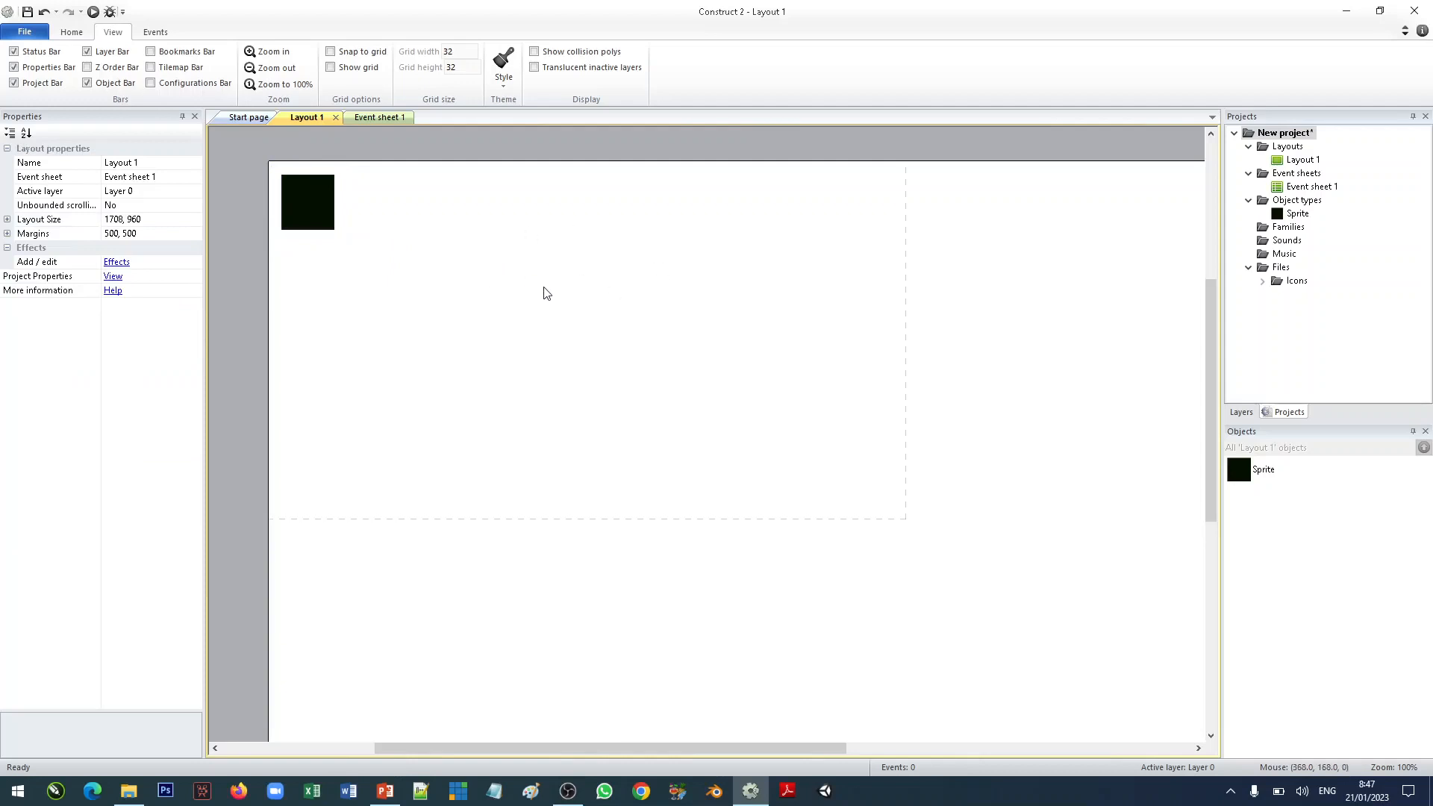
Open the list of insertable objects and look through its plugin categories from Data & Storage to Web.
{"action": "right_click", "coordinate": [523, 256]}
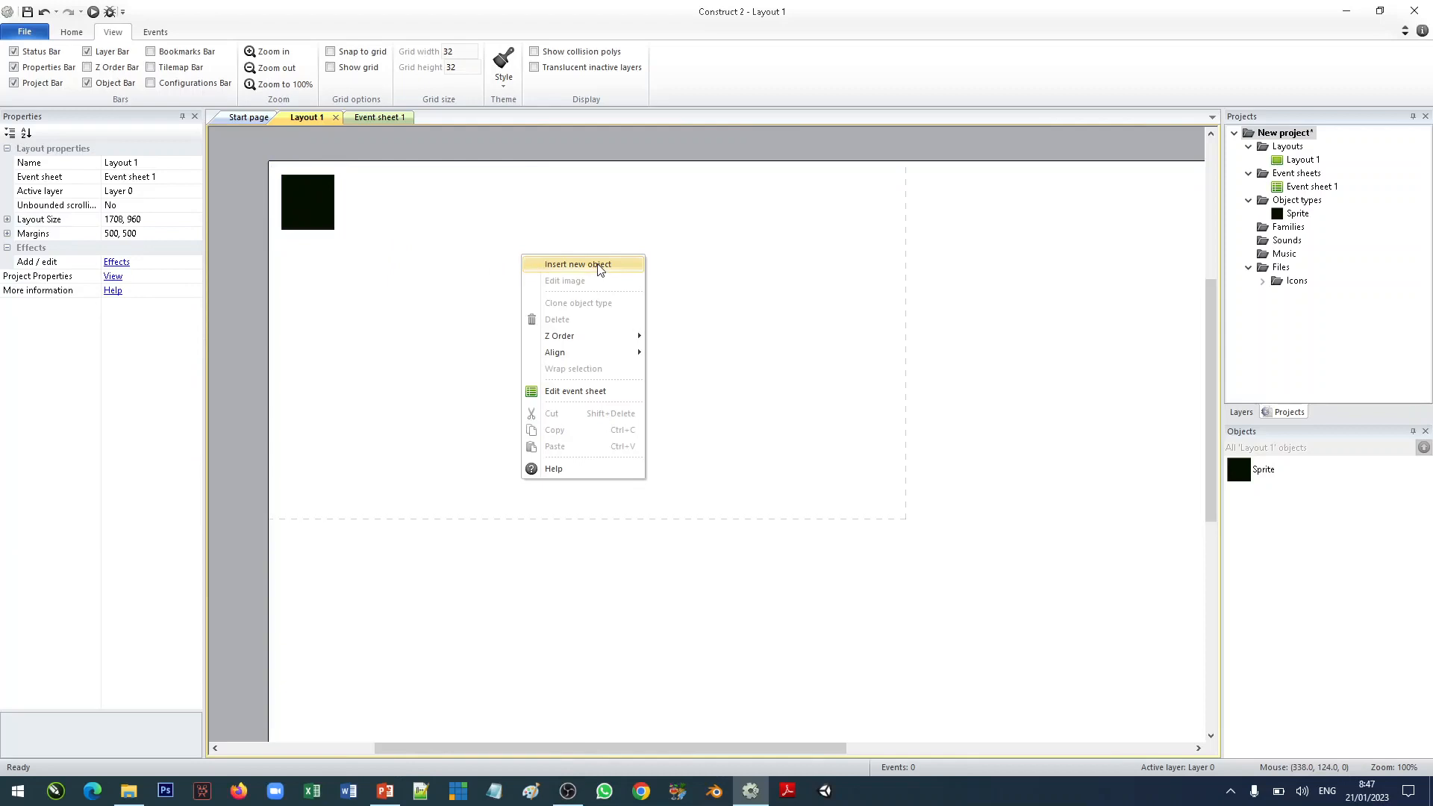
{"action": "left_click", "coordinate": [444, 296]}
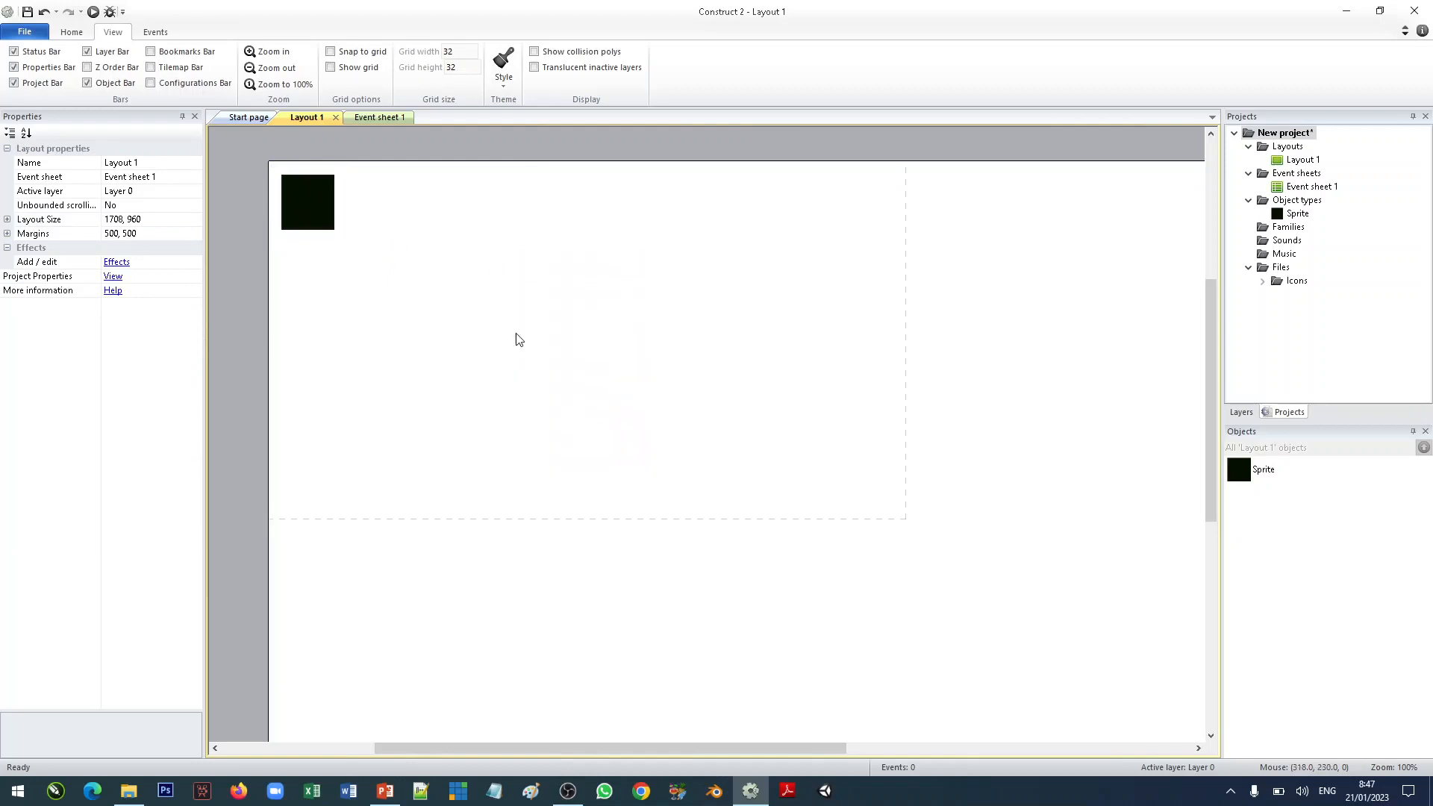
{"action": "double_click", "coordinate": [527, 297]}
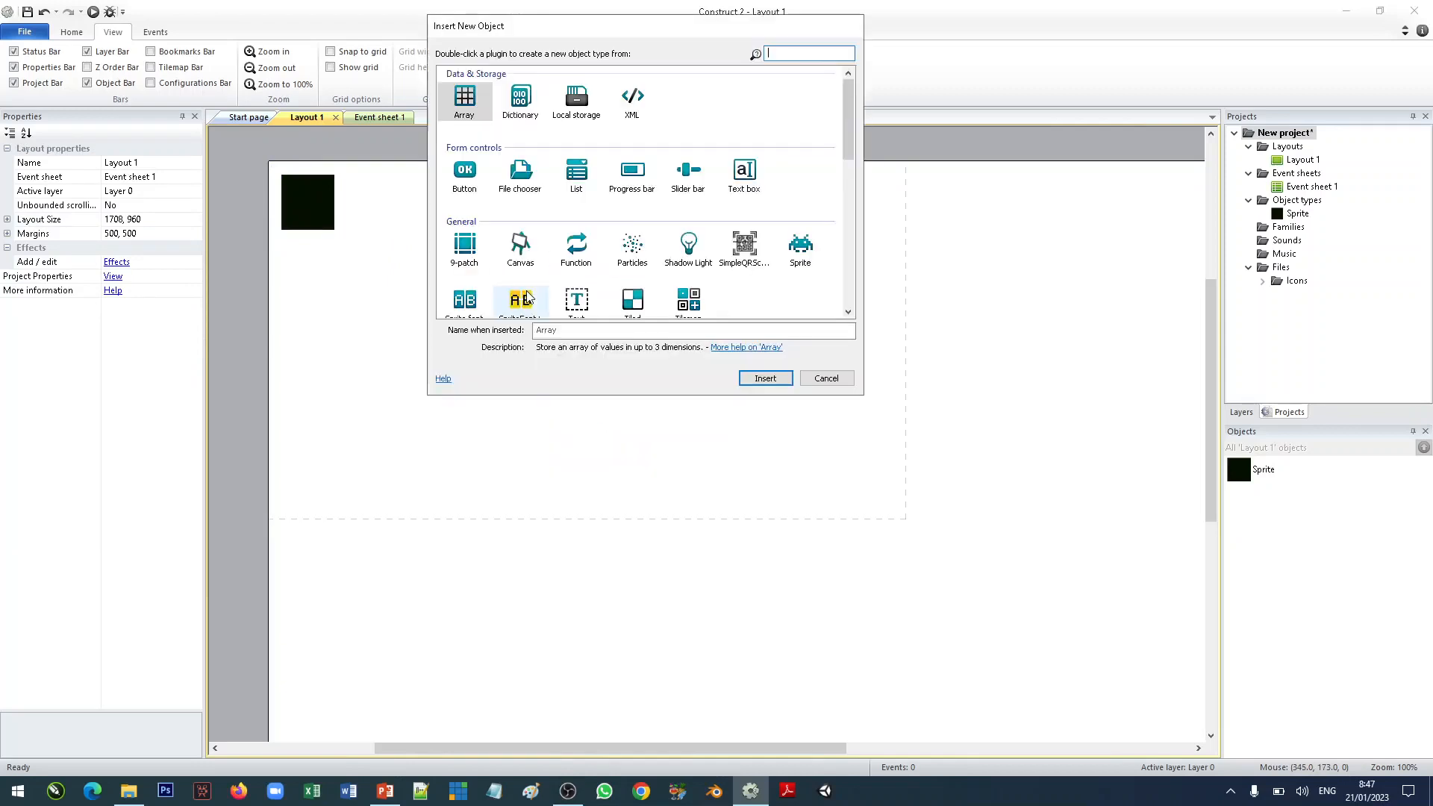
{"action": "mouse_move", "coordinate": [846, 137]}
{"action": "left_mouse_down"}
{"action": "mouse_move", "coordinate": [852, 177]}
{"action": "mouse_move", "coordinate": [846, 137]}
{"action": "left_mouse_up"}
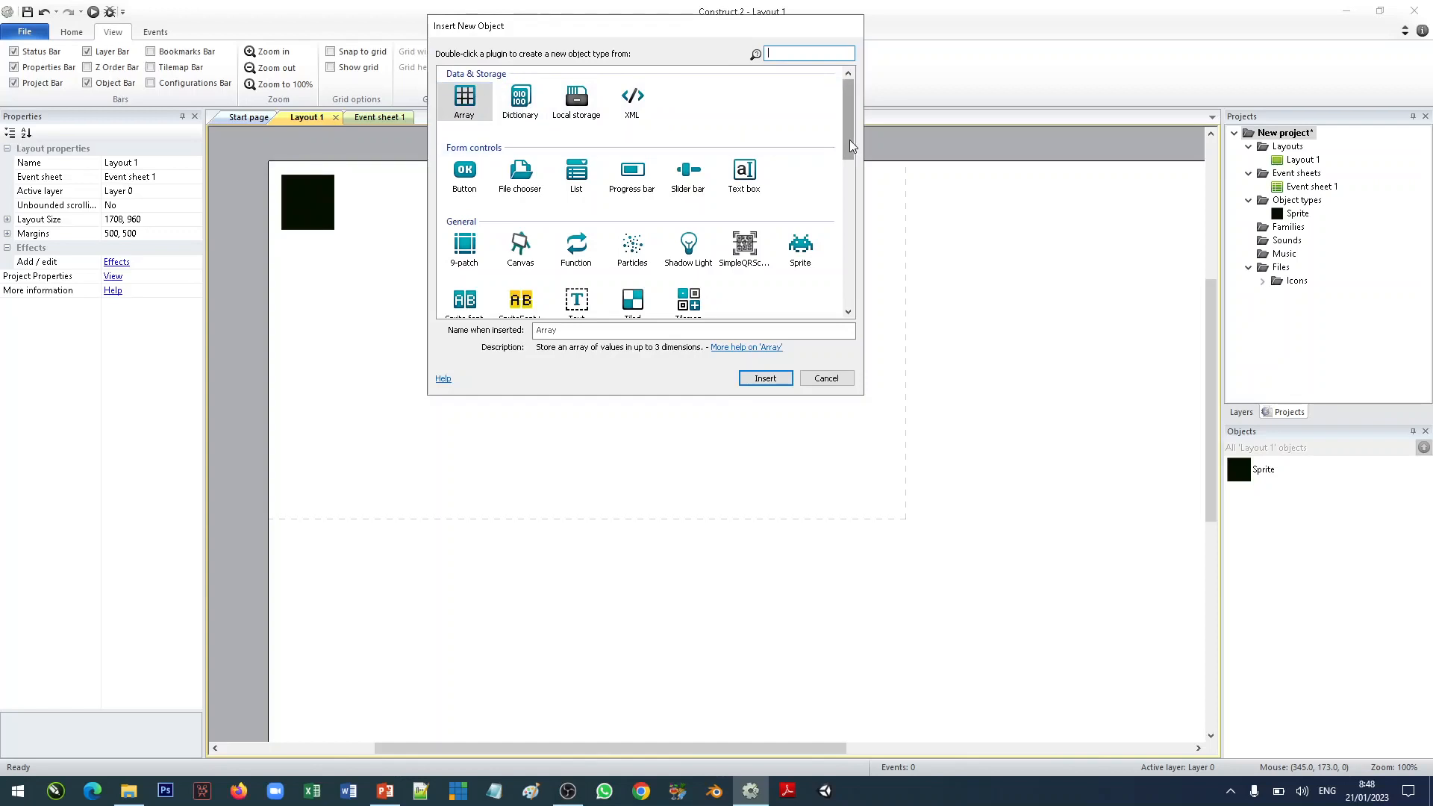
{"action": "scroll", "coordinate": [852, 145], "scroll_direction": "down", "scroll_amount": 1}
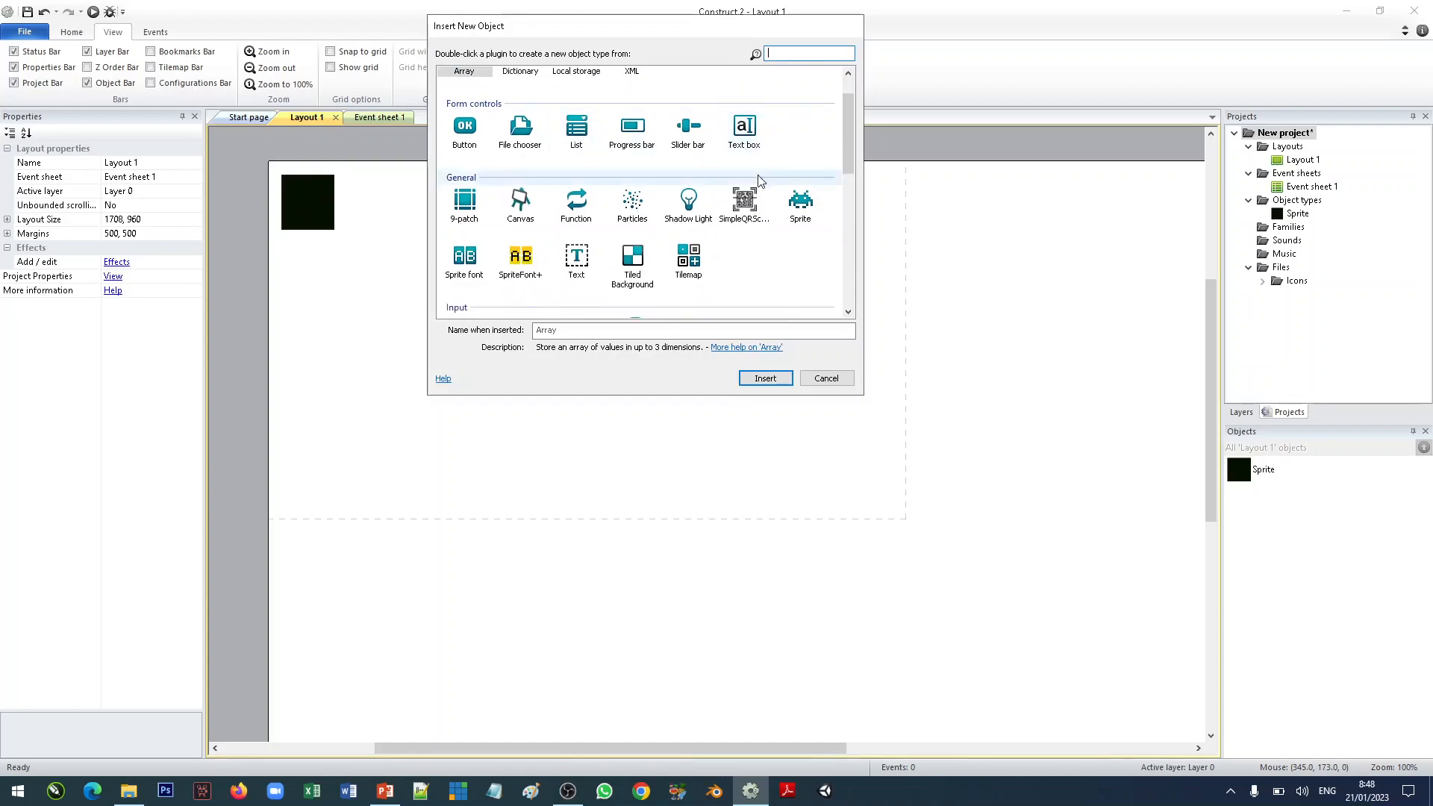
{"action": "scroll", "coordinate": [759, 179], "scroll_direction": "down", "scroll_amount": 2}
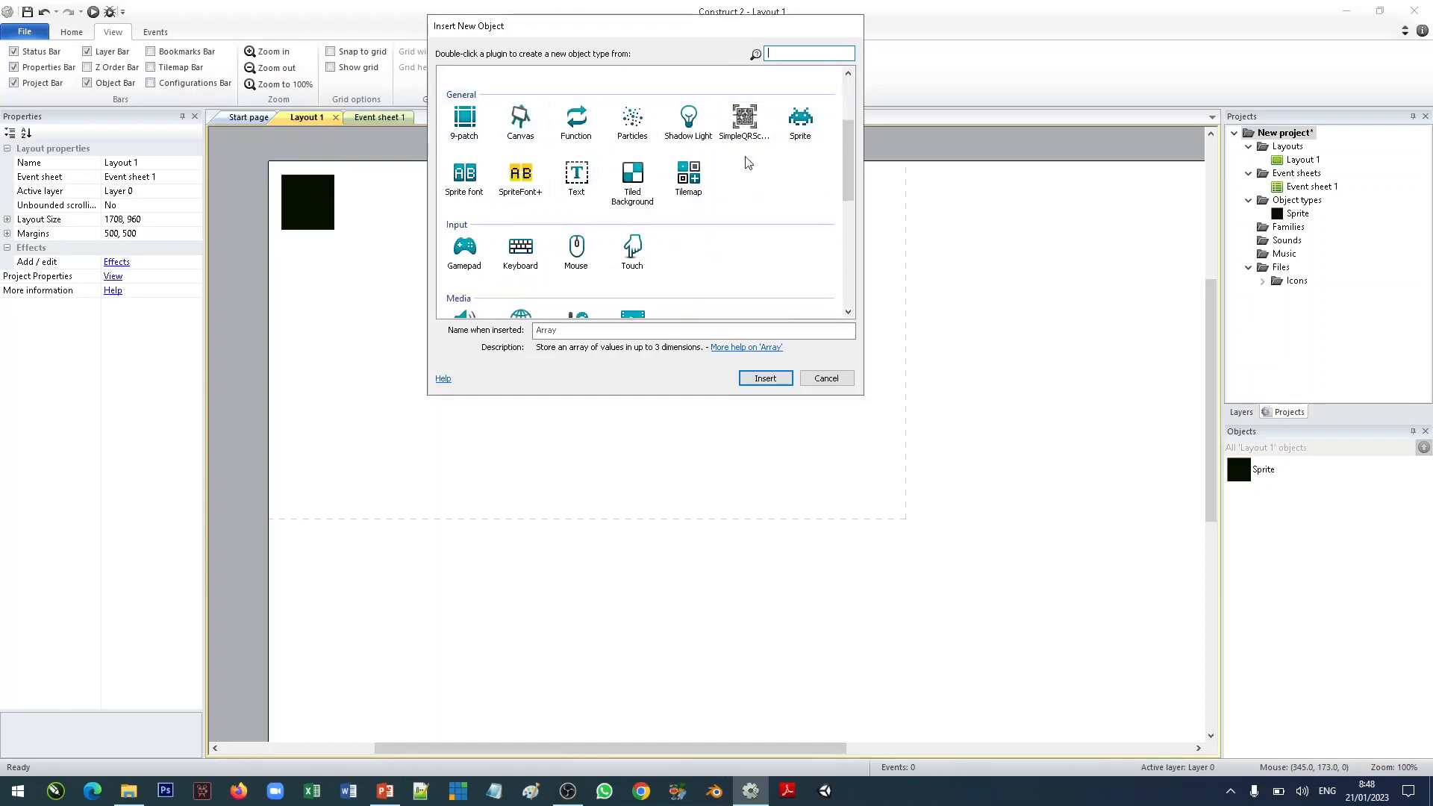
{"action": "scroll", "coordinate": [728, 259], "scroll_direction": "down", "scroll_amount": 2}
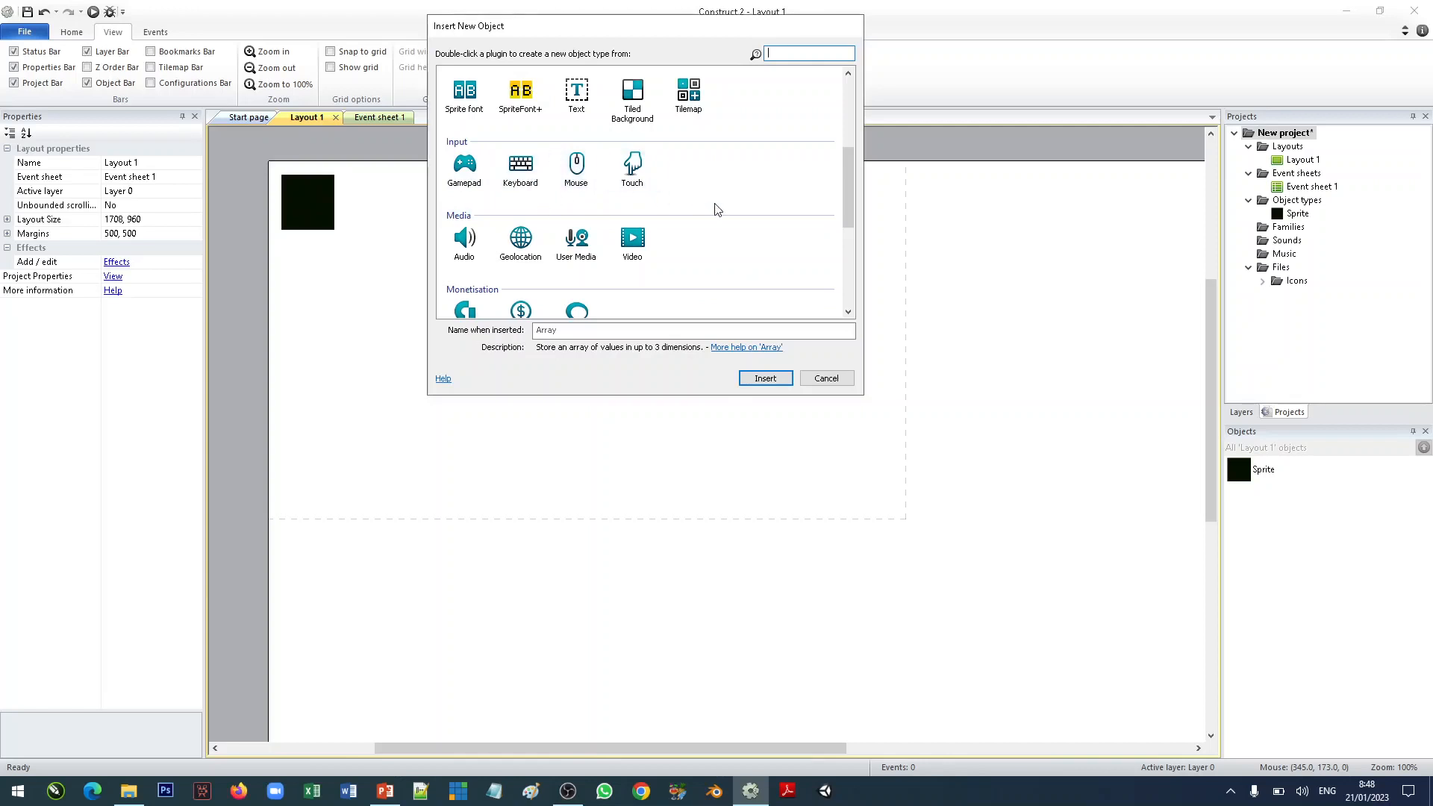
{"action": "scroll", "coordinate": [697, 231], "scroll_direction": "down", "scroll_amount": 1}
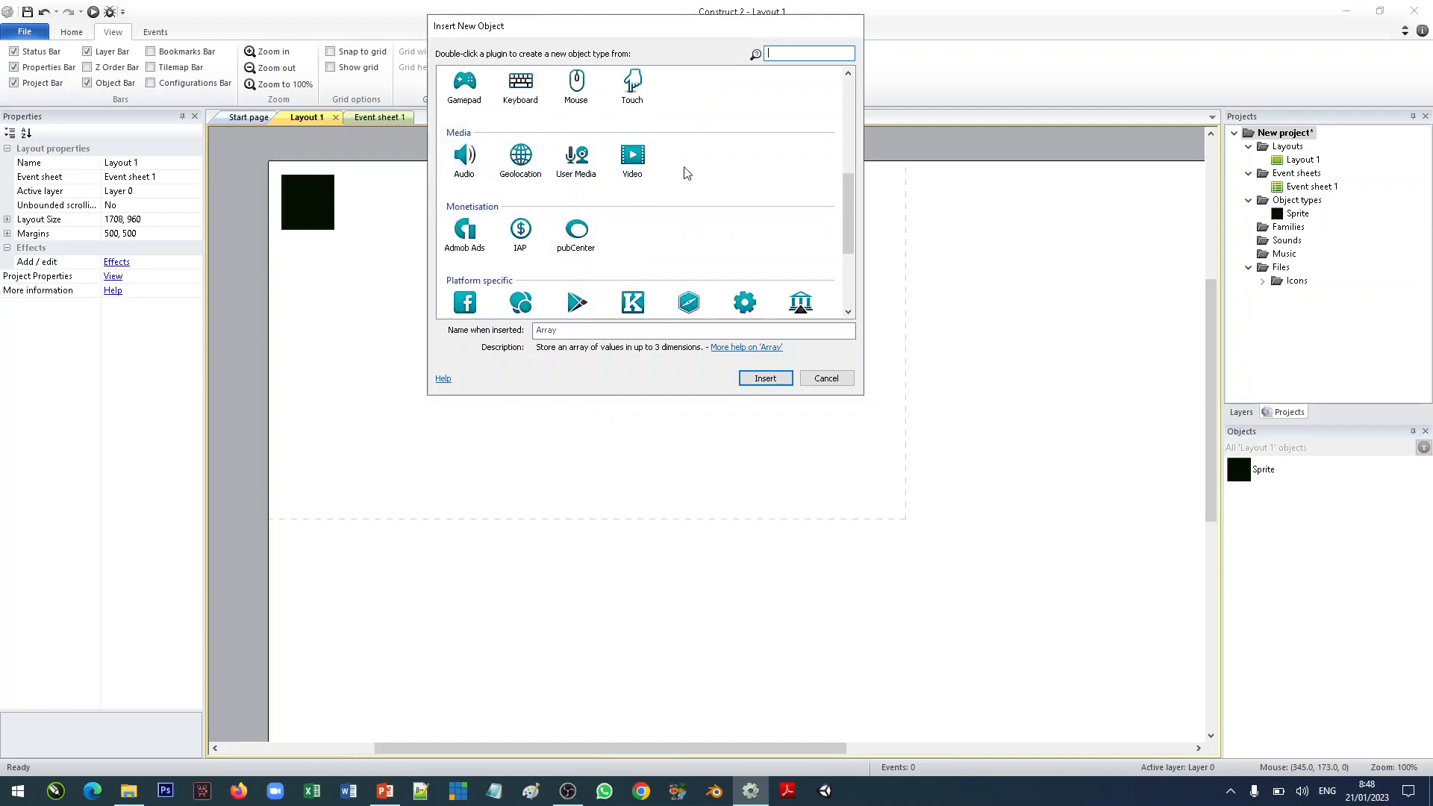
{"action": "scroll", "coordinate": [486, 177], "scroll_direction": "down", "scroll_amount": 1}
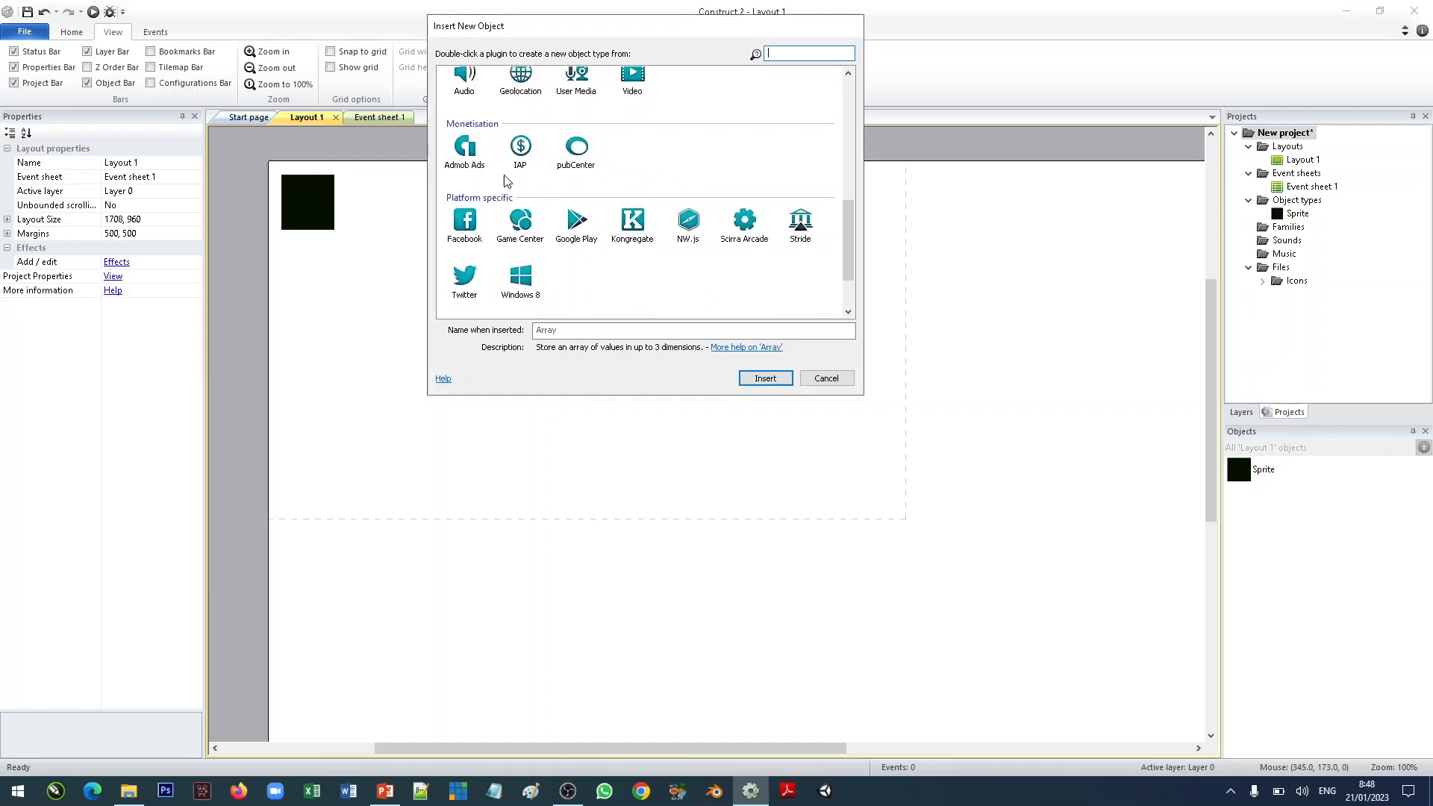
{"action": "scroll", "coordinate": [597, 200], "scroll_direction": "down", "scroll_amount": 1}
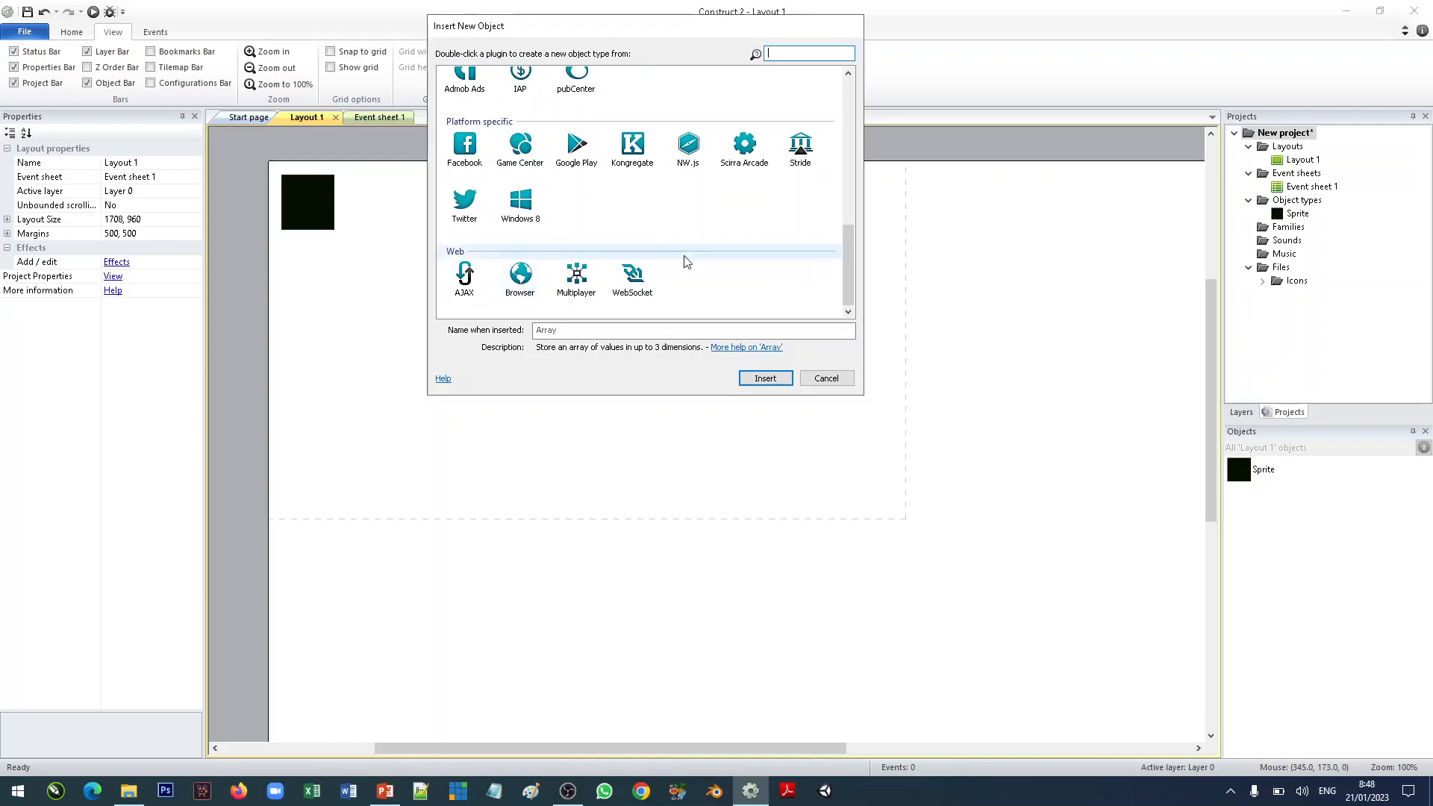
{"action": "scroll", "coordinate": [688, 249], "scroll_direction": "up", "scroll_amount": 6}
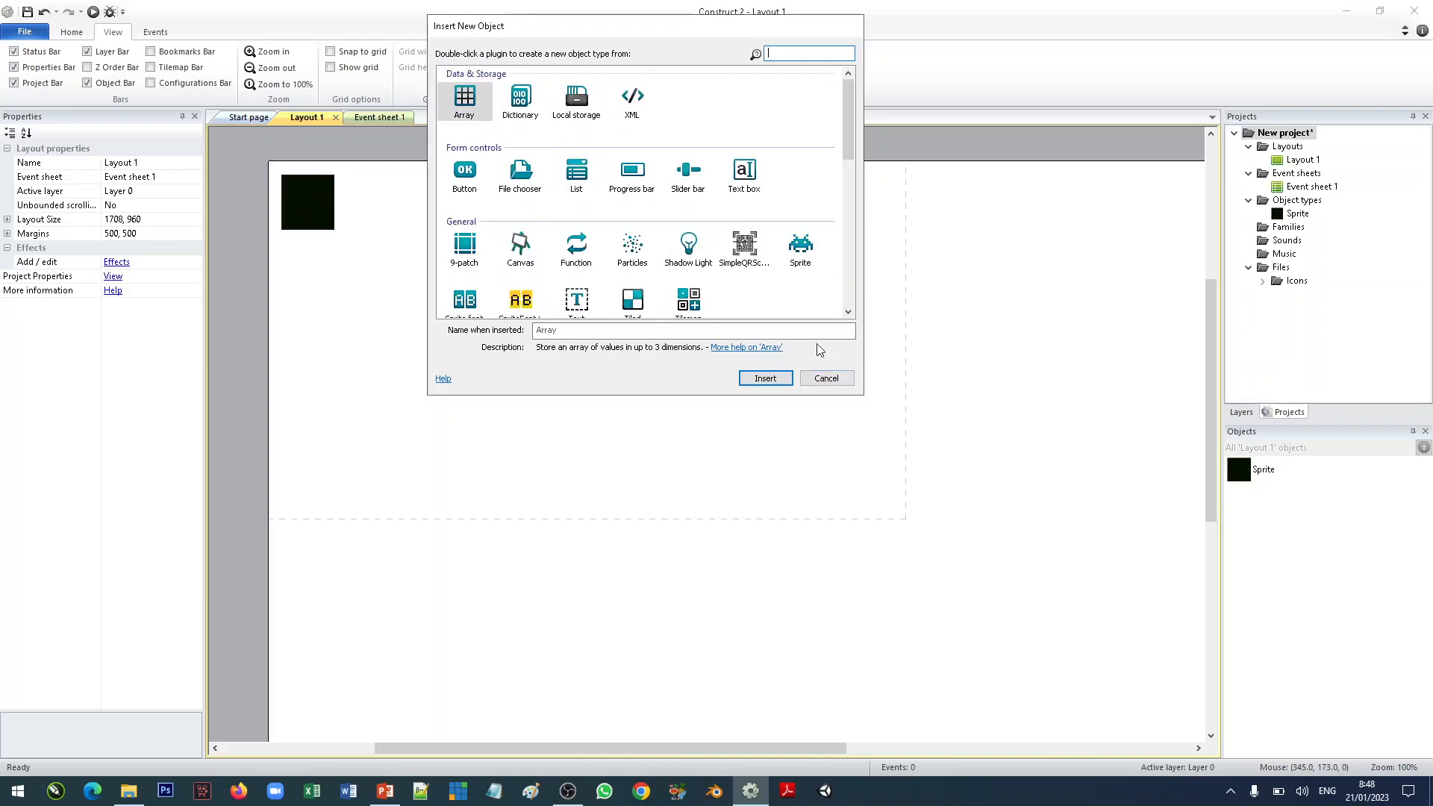
Insert a Particles object from the General category in the layout at about 352, 181.
{"action": "scroll", "coordinate": [812, 313], "scroll_direction": "down", "scroll_amount": 2}
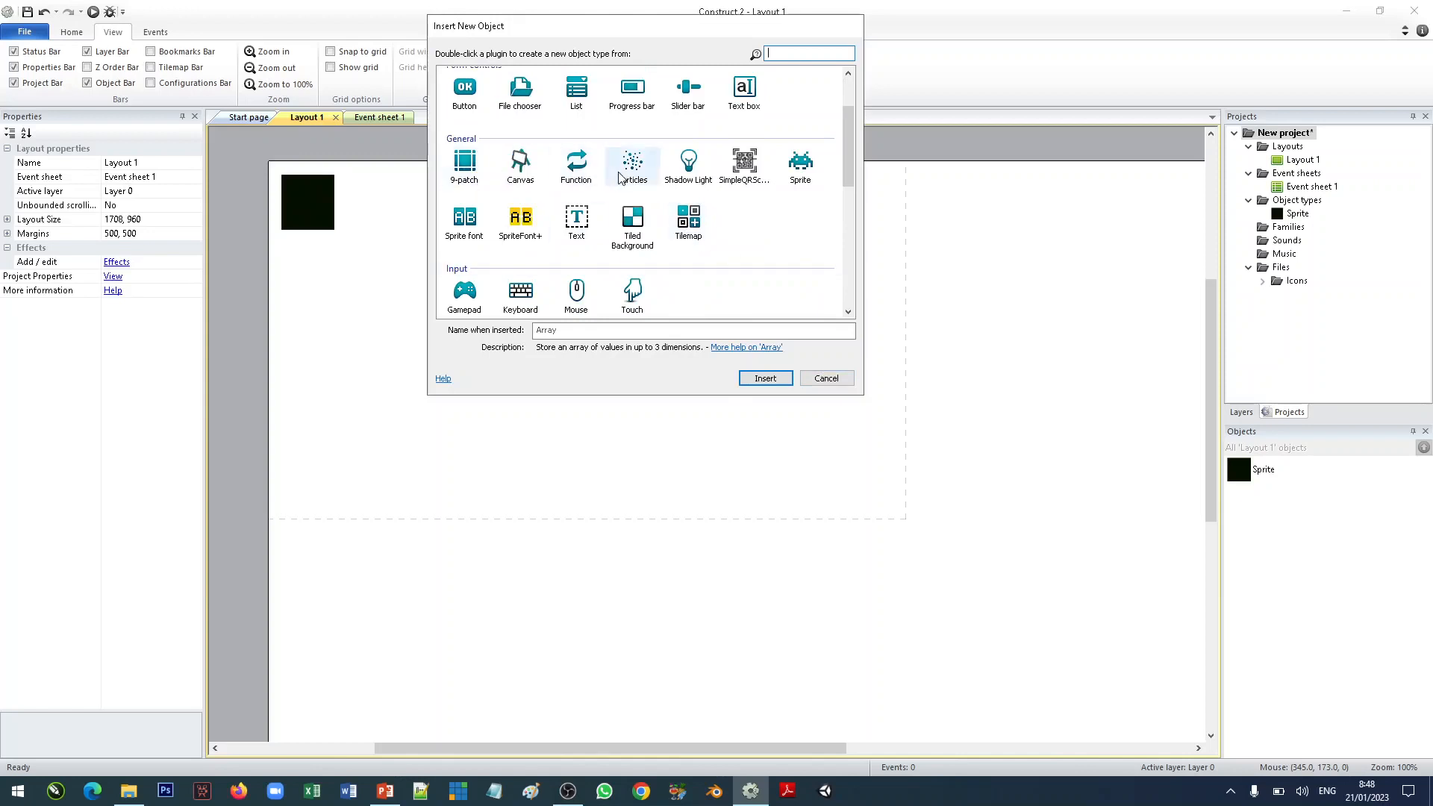
{"action": "left_click", "coordinate": [632, 185]}
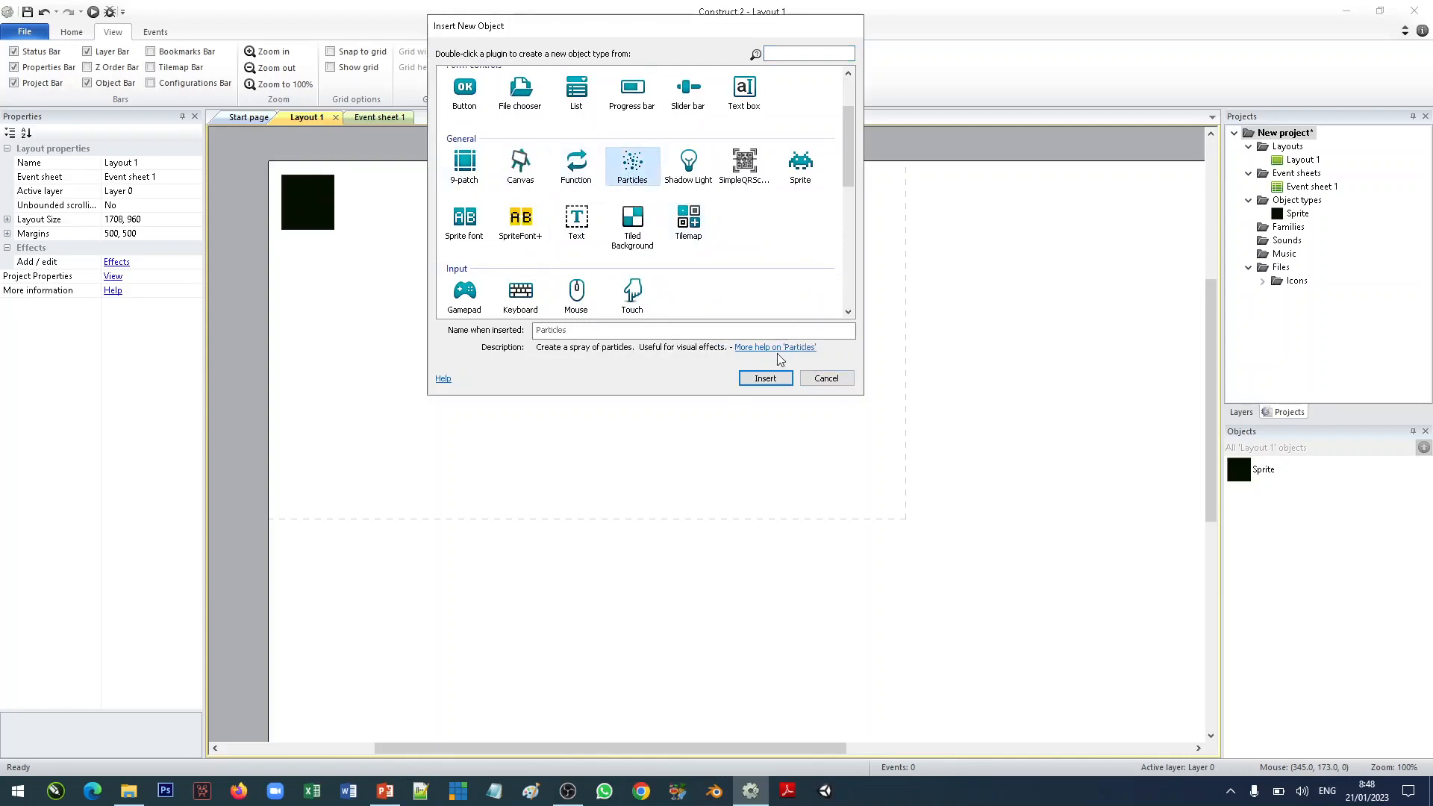
{"action": "left_click", "coordinate": [765, 378]}
{"action": "left_click", "coordinate": [531, 296]}
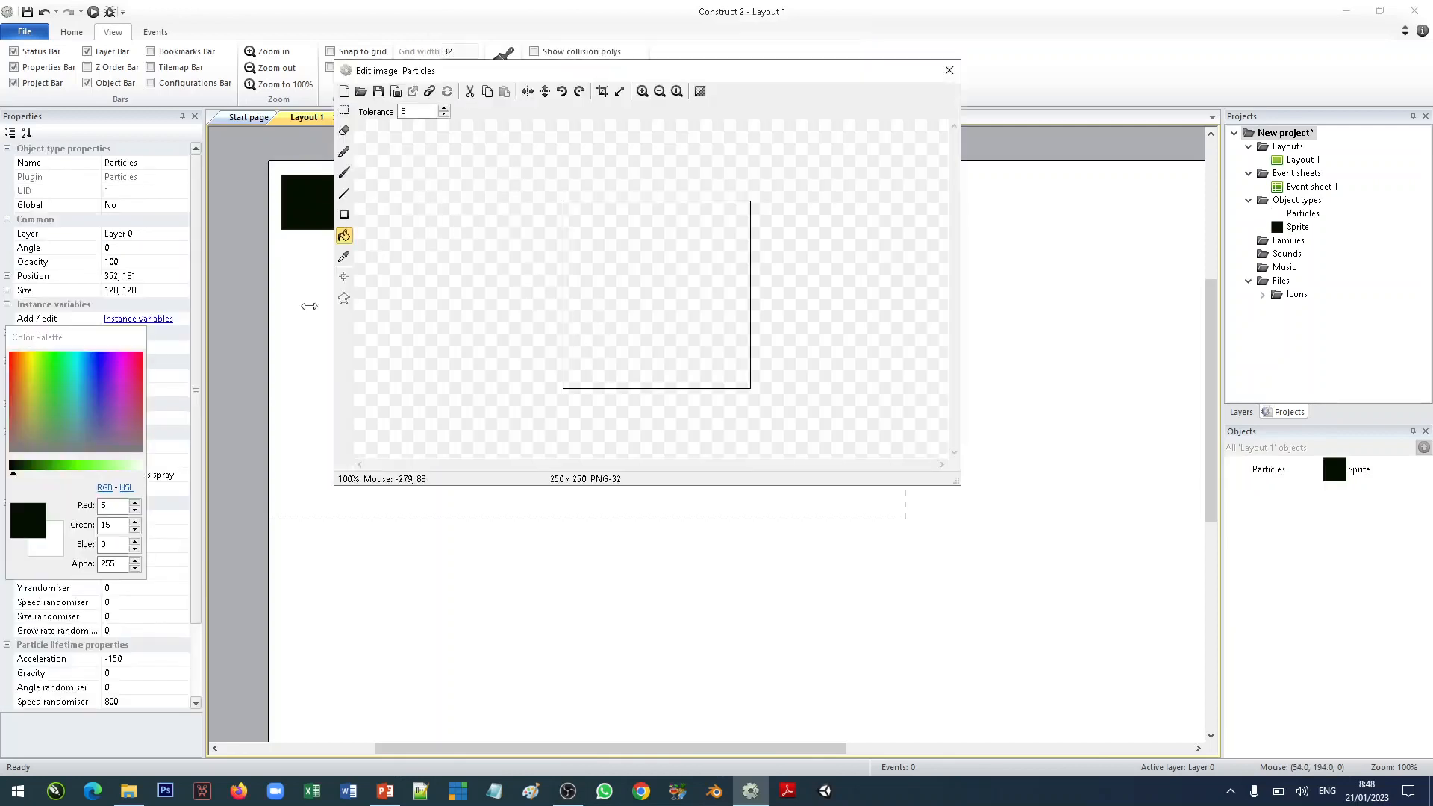
Paint a soft yellow dot (RGB 245, 188, 9) at the centre of the Particles image with a brush of size 100 and hardness 0.
{"action": "left_click", "coordinate": [344, 173]}
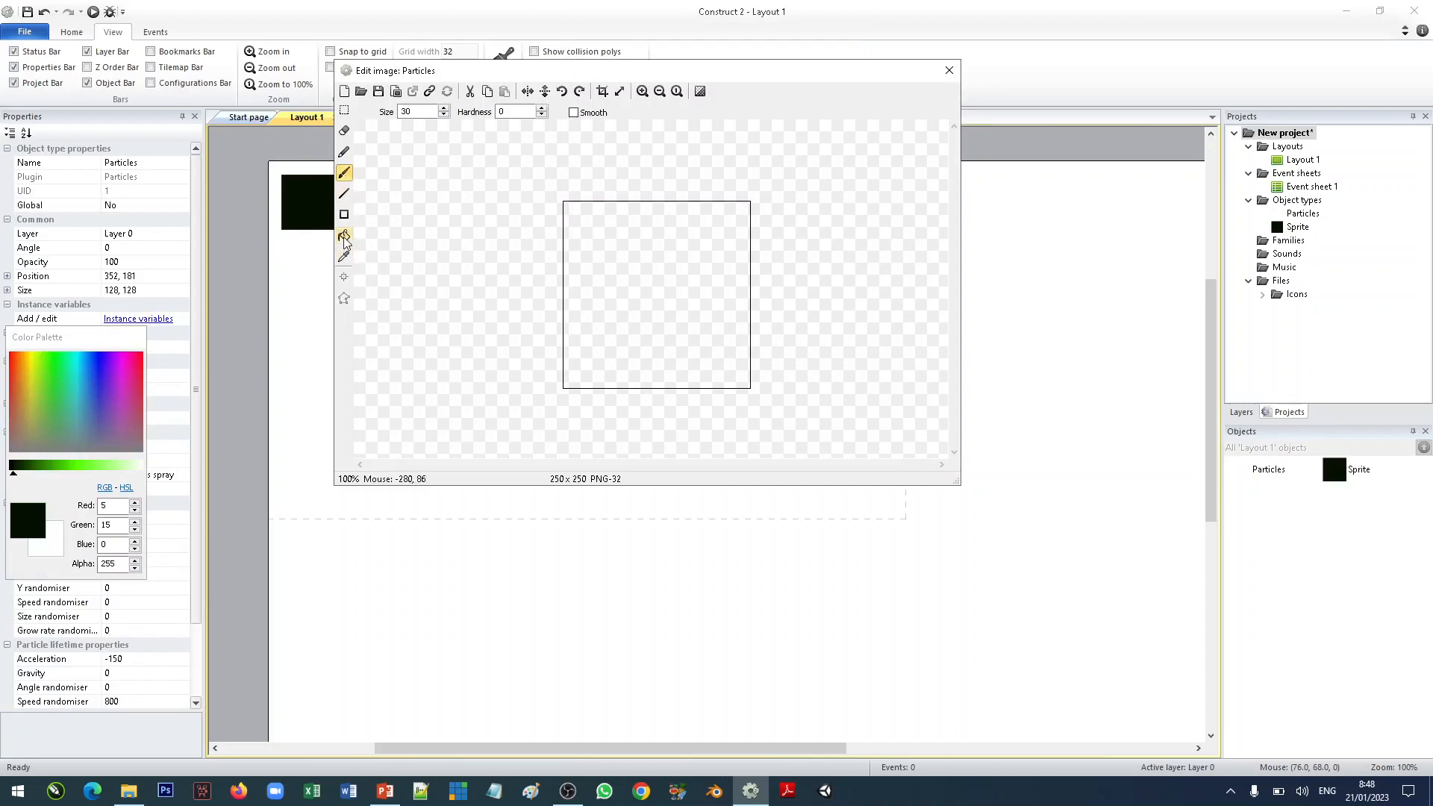
{"action": "left_click", "coordinate": [595, 303]}
{"action": "left_click_drag", "start_coordinate": [31, 372], "coordinate": [29, 363]}
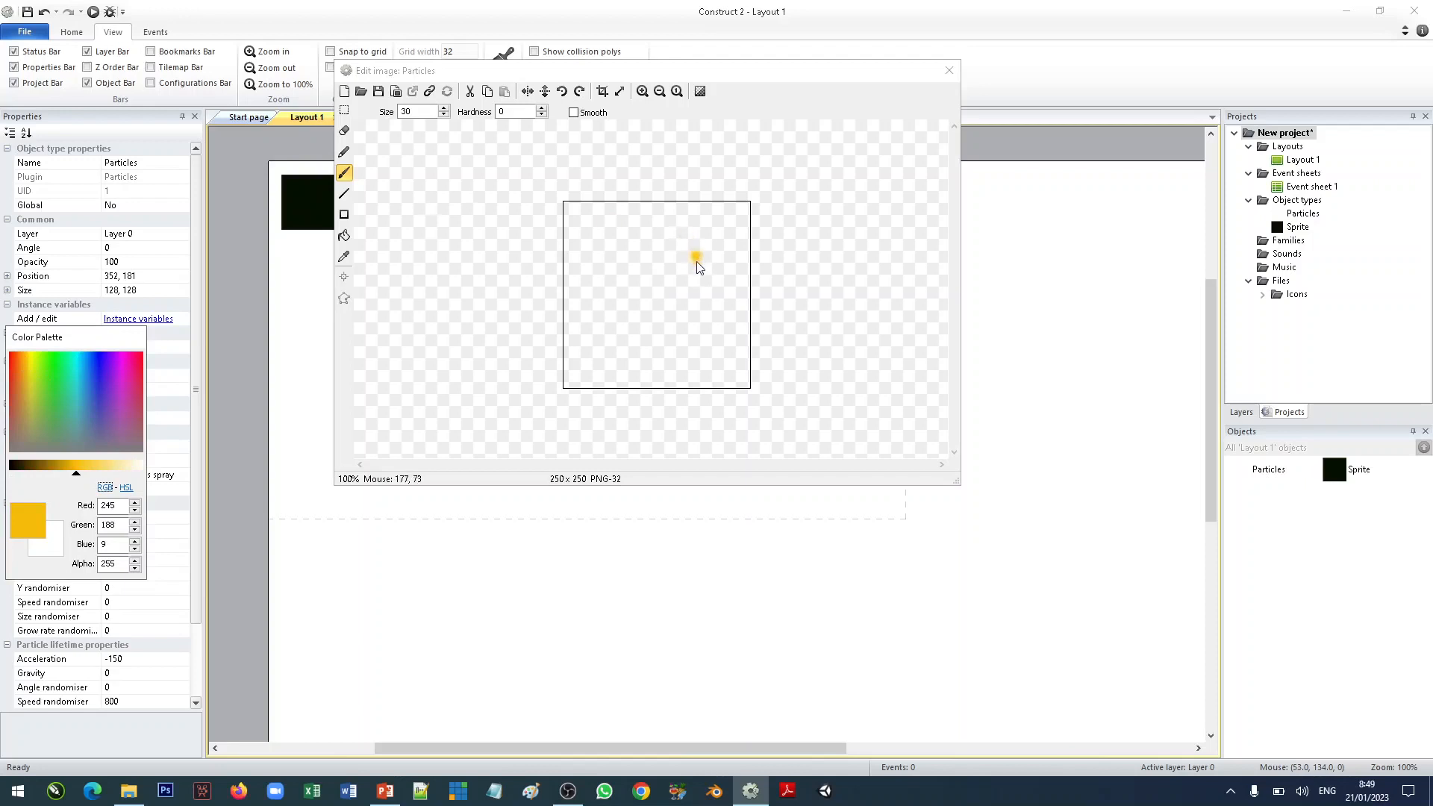
{"action": "left_click", "coordinate": [444, 108]}
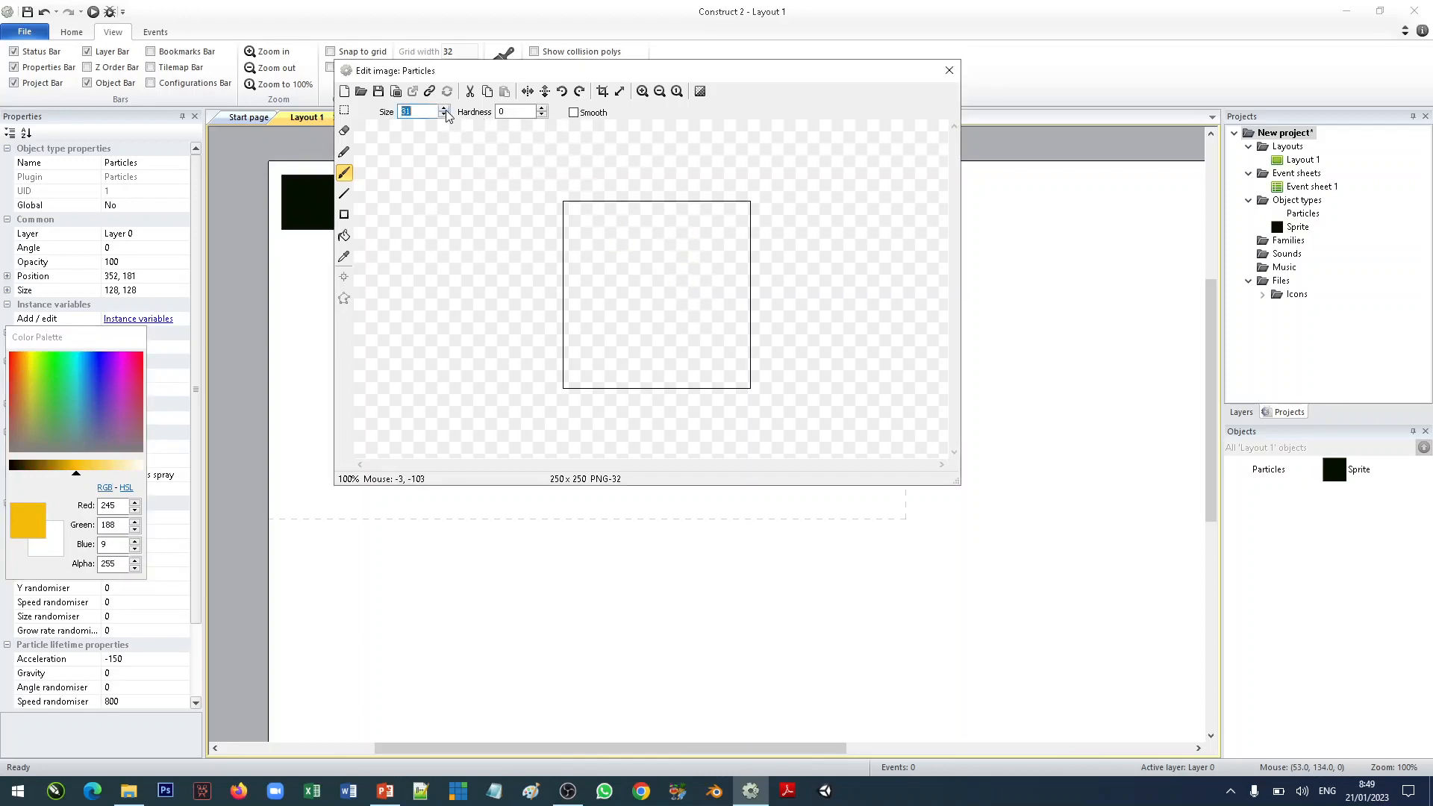
{"action": "left_click", "coordinate": [445, 109]}
{"action": "type", "text": "1"}
{"action": "left_click", "coordinate": [515, 111]}
{"action": "left_click", "coordinate": [595, 217]}
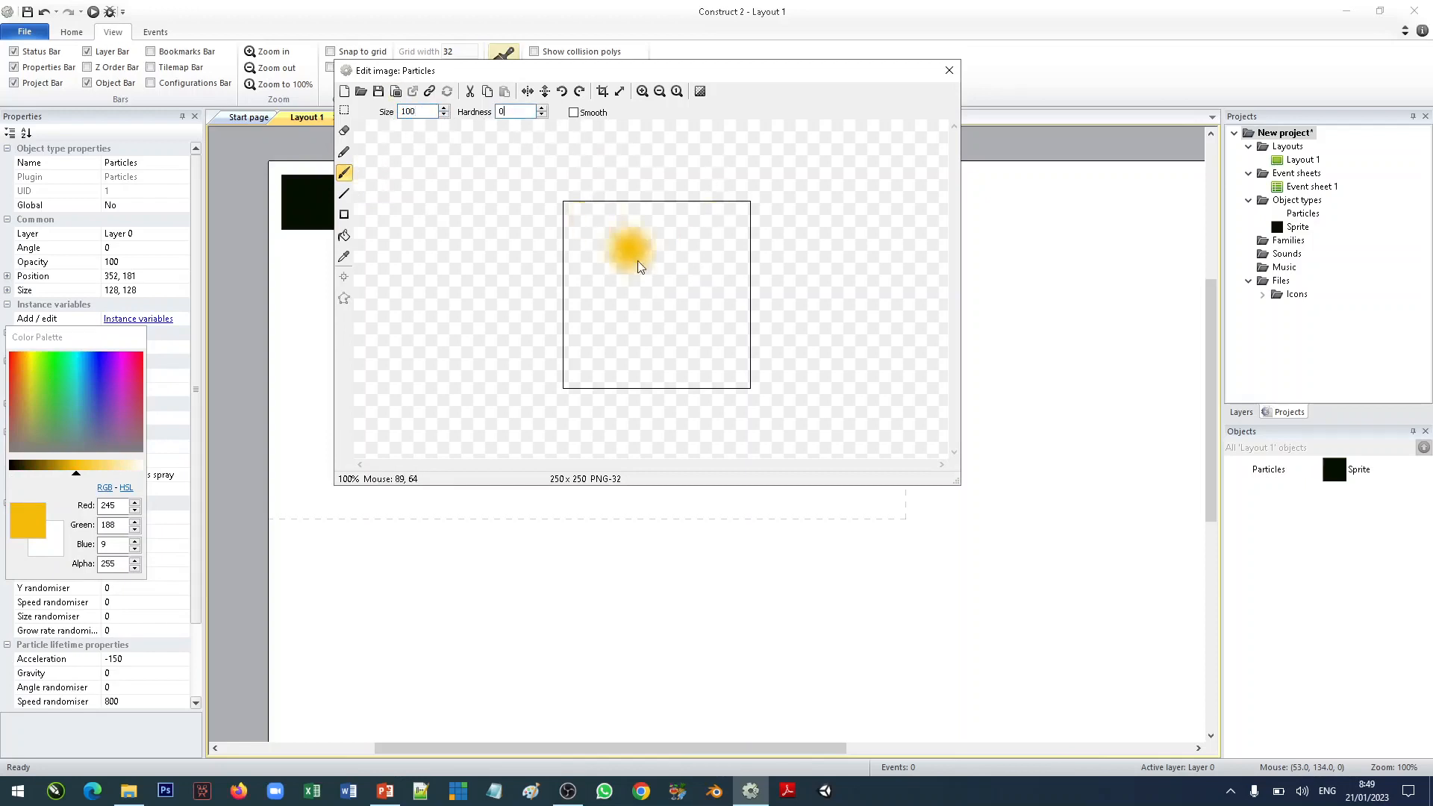
{"action": "left_click", "coordinate": [658, 289]}
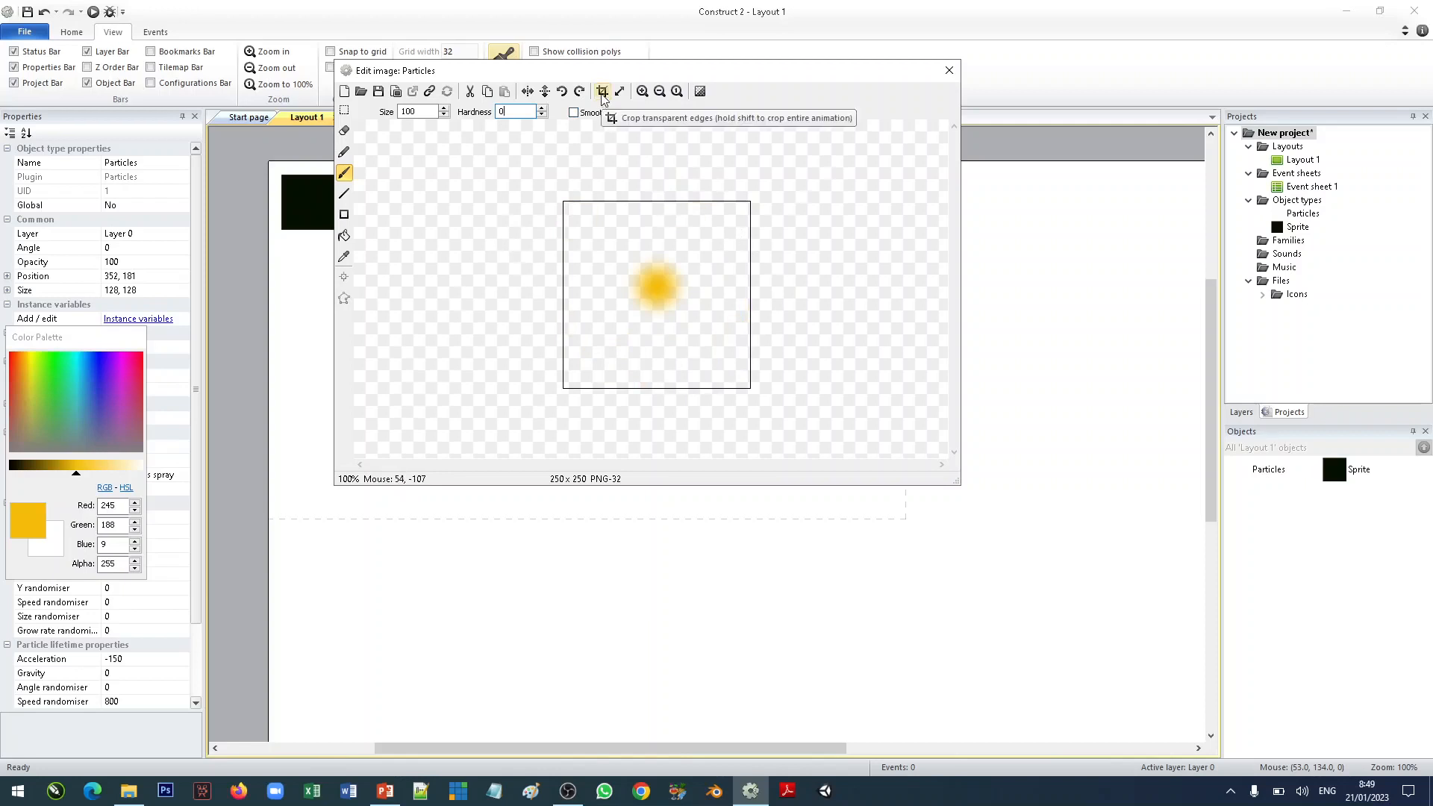
Crop the transparent edges of the Particles image and close the image editor.
{"action": "left_click", "coordinate": [602, 94]}
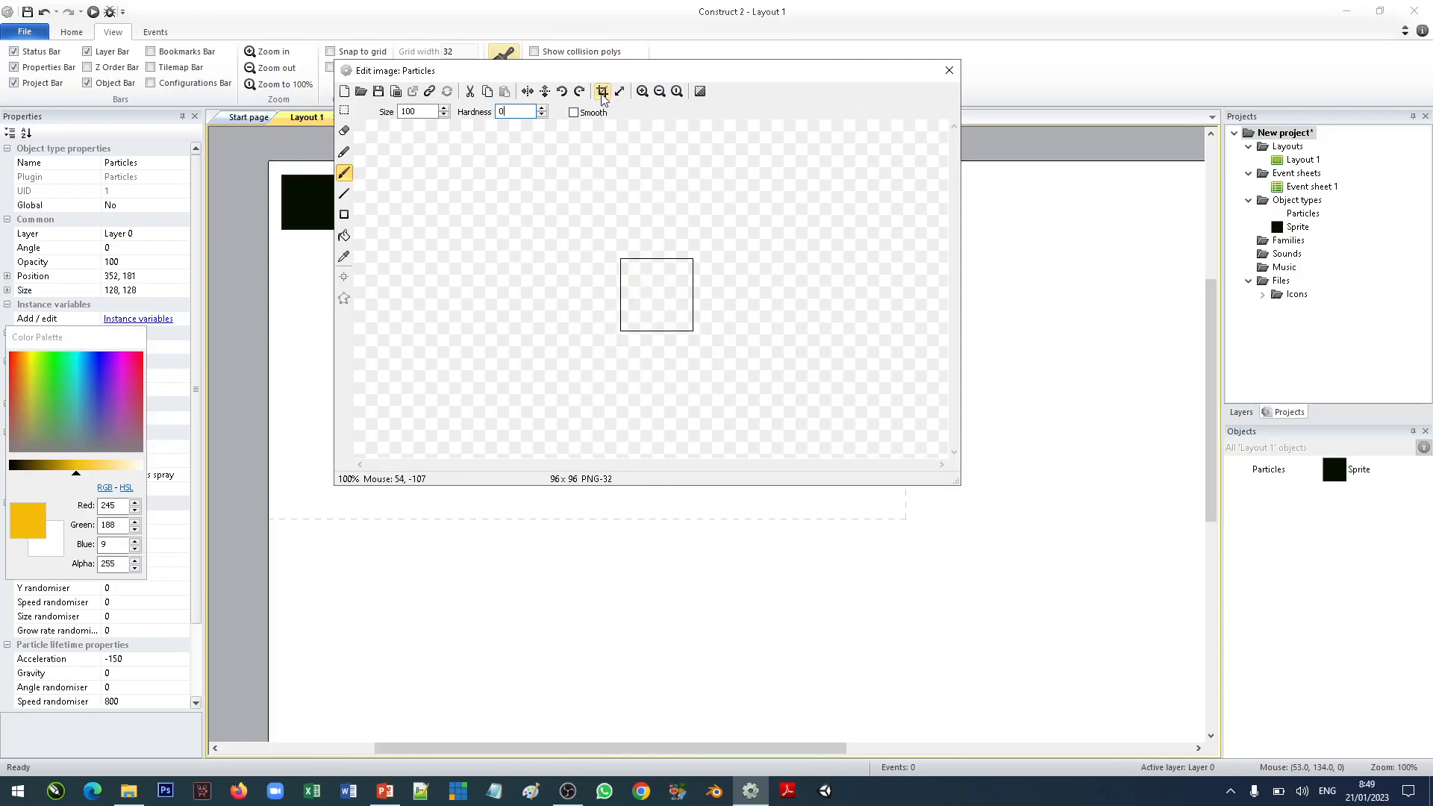
{"action": "left_click", "coordinate": [950, 69]}
Move the Particles object to about 267, 155 and the sprite to about 157, 146 in the layout, leaving nothing selected.
{"action": "left_click_drag", "start_coordinate": [589, 312], "coordinate": [525, 293]}
{"action": "left_click_drag", "start_coordinate": [293, 207], "coordinate": [371, 274]}
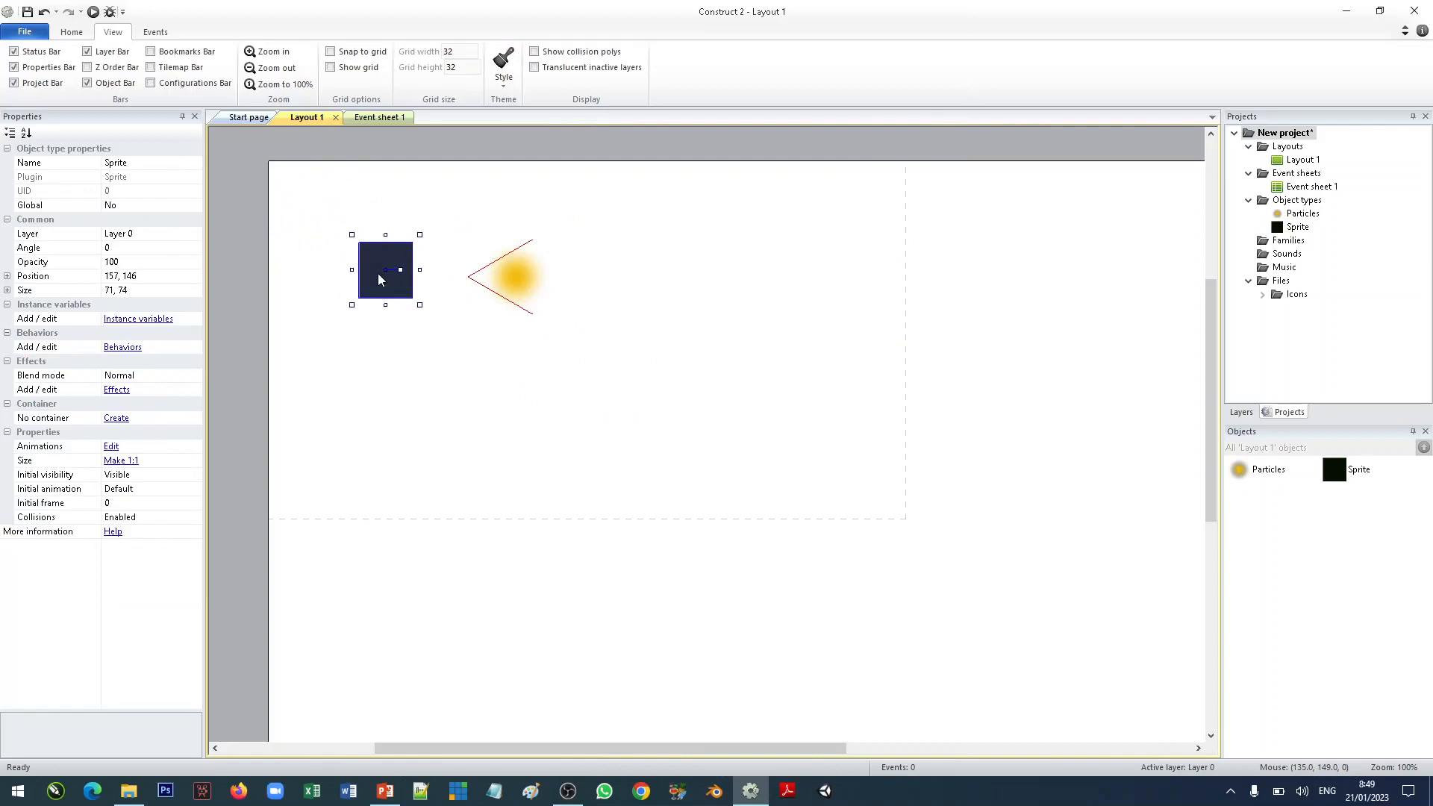
{"action": "left_click", "coordinate": [639, 253]}
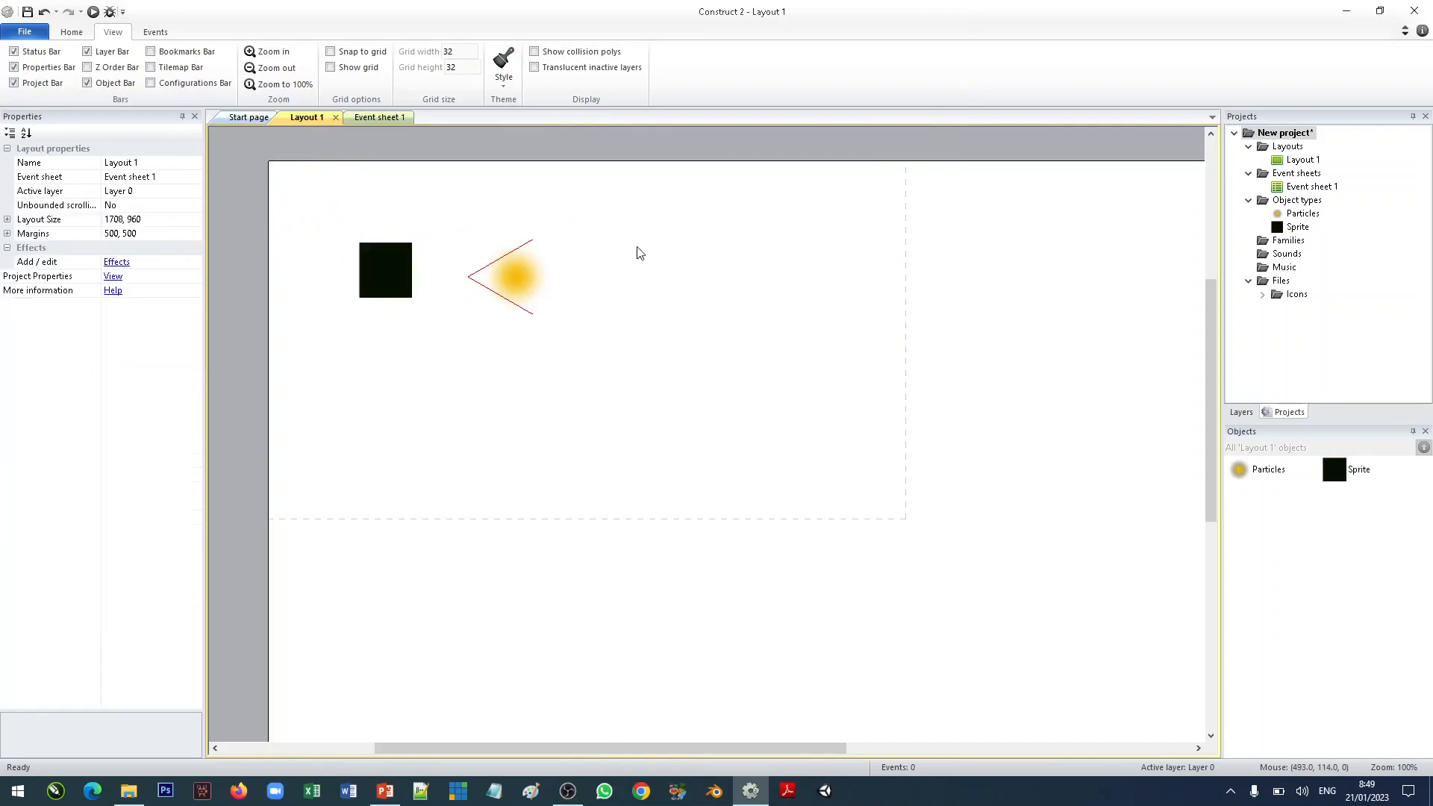
Run the layout in the browser to preview the particle spray beside the sprite, and close the preview.
{"action": "left_click", "coordinate": [72, 32]}
{"action": "left_click", "coordinate": [481, 80]}
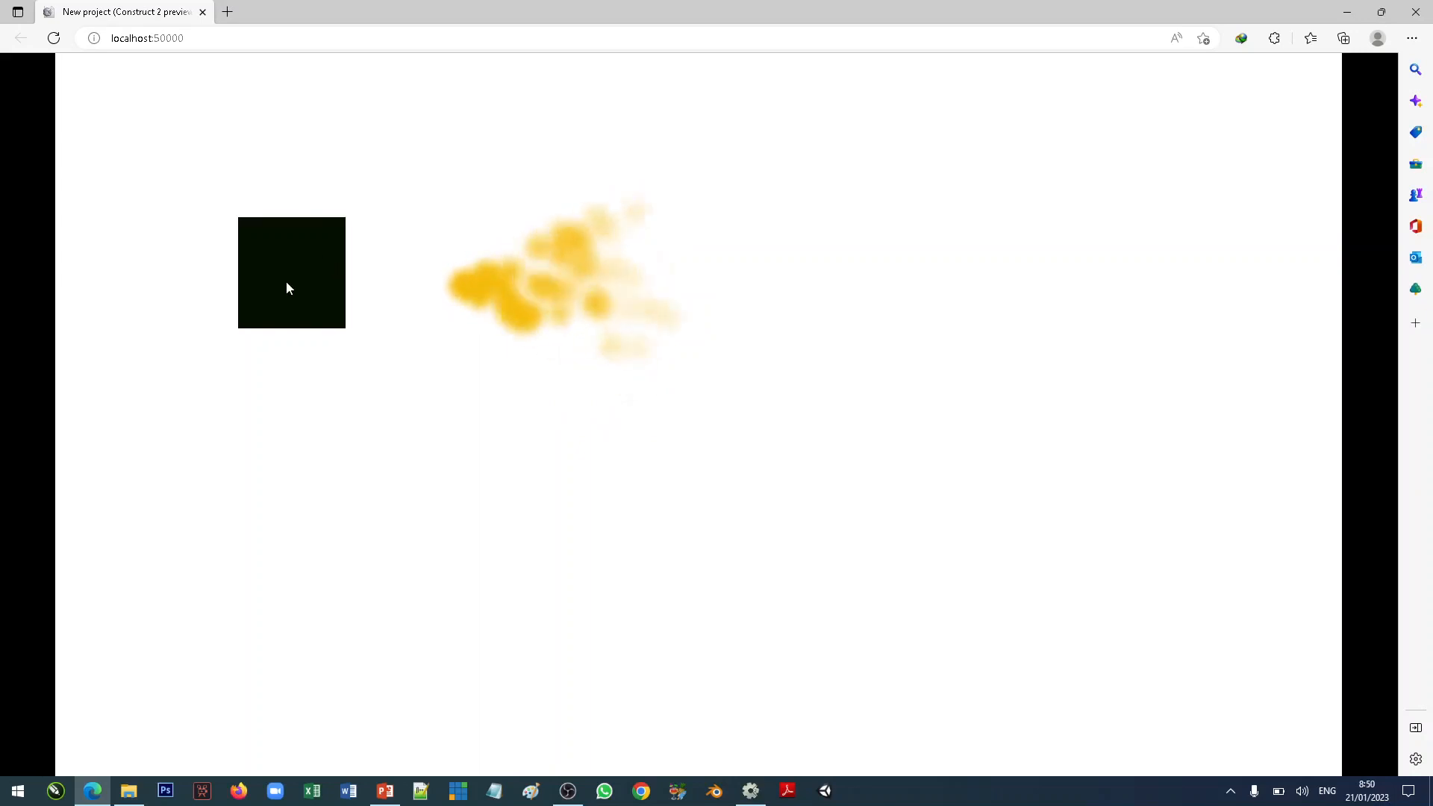
{"action": "left_click", "coordinate": [1415, 12]}
Set the Particles object's type to One-shot and move it to about 299, 162.
{"action": "left_click", "coordinate": [523, 287]}
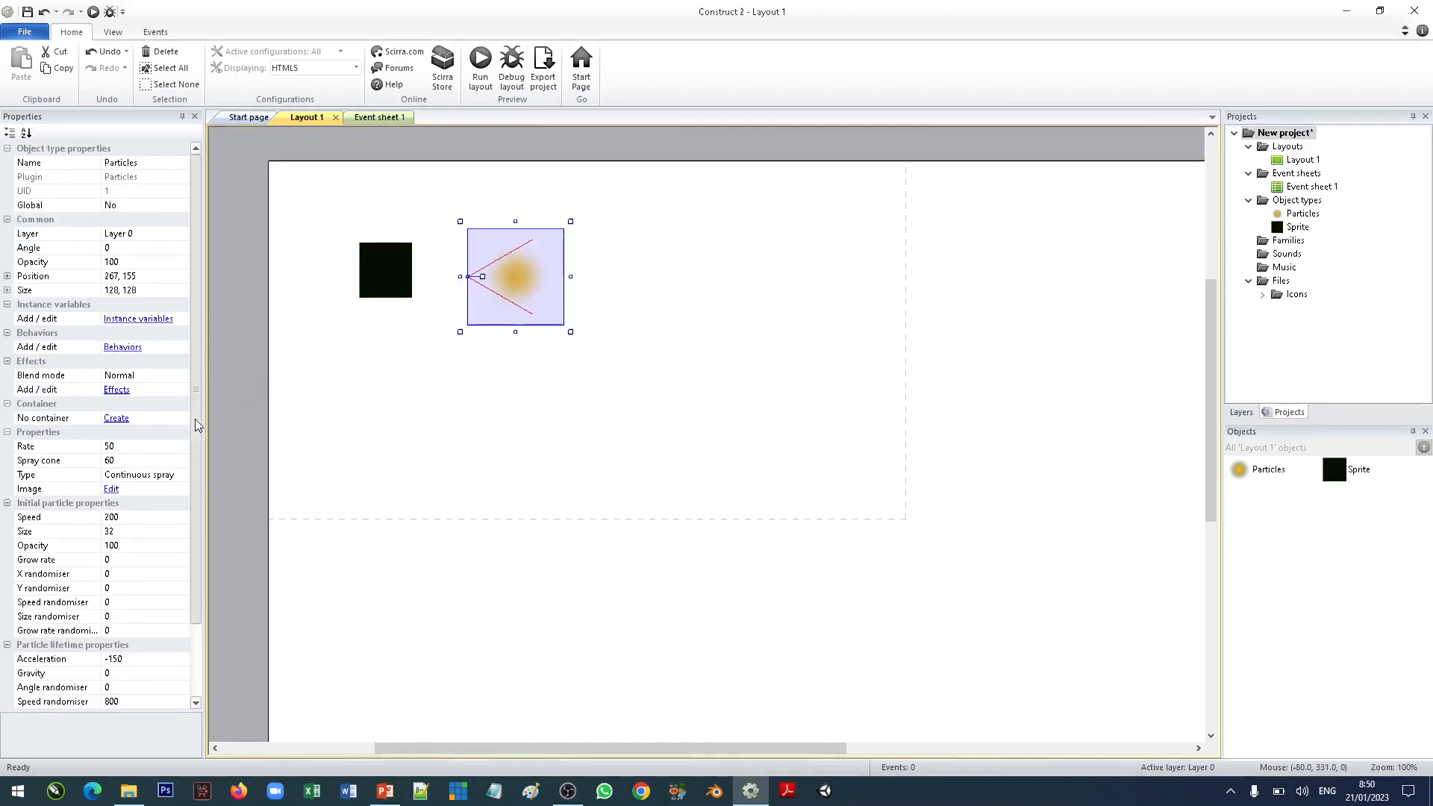
{"action": "scroll", "coordinate": [197, 403], "scroll_direction": "down", "scroll_amount": 2}
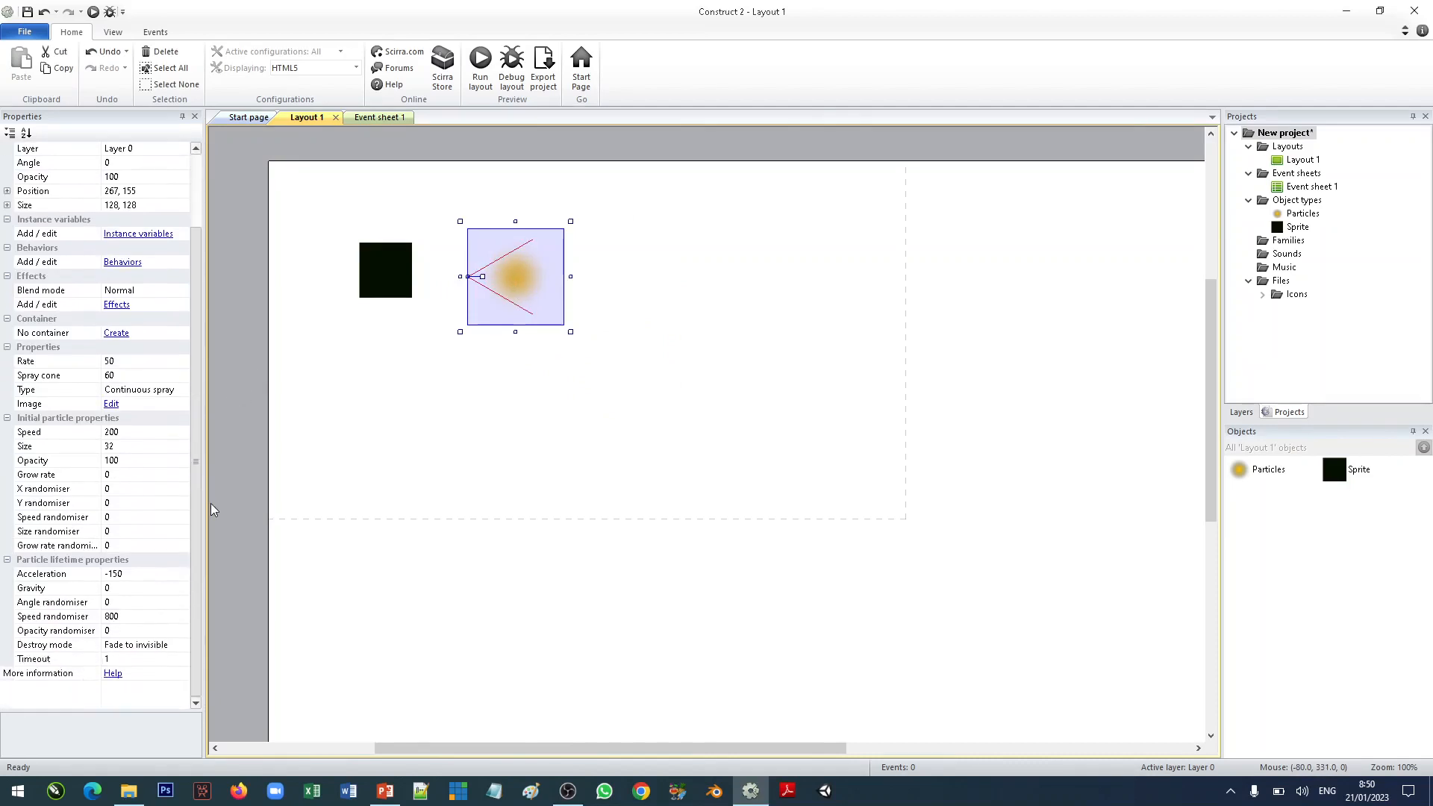
{"action": "left_click", "coordinate": [183, 391]}
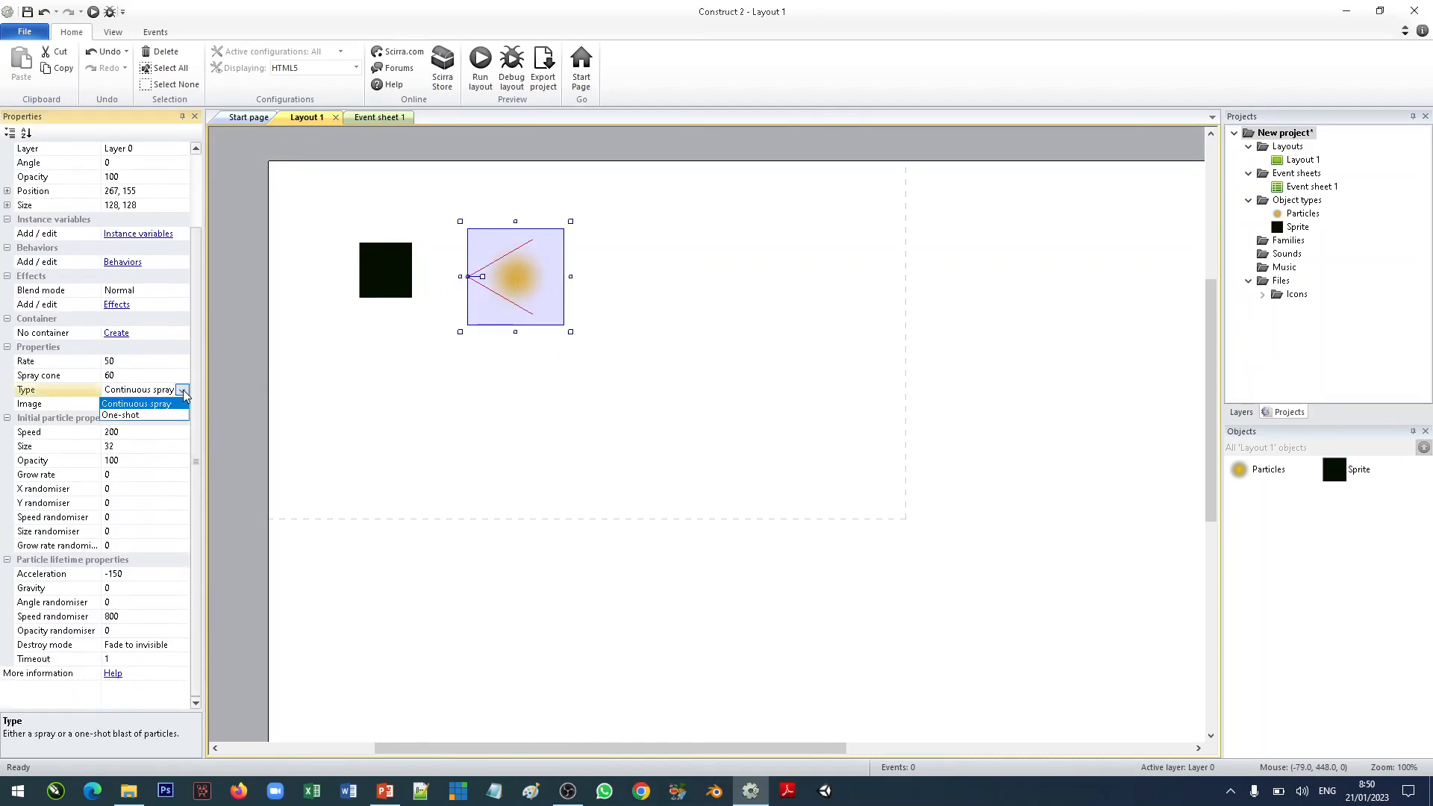
{"action": "left_click", "coordinate": [142, 415]}
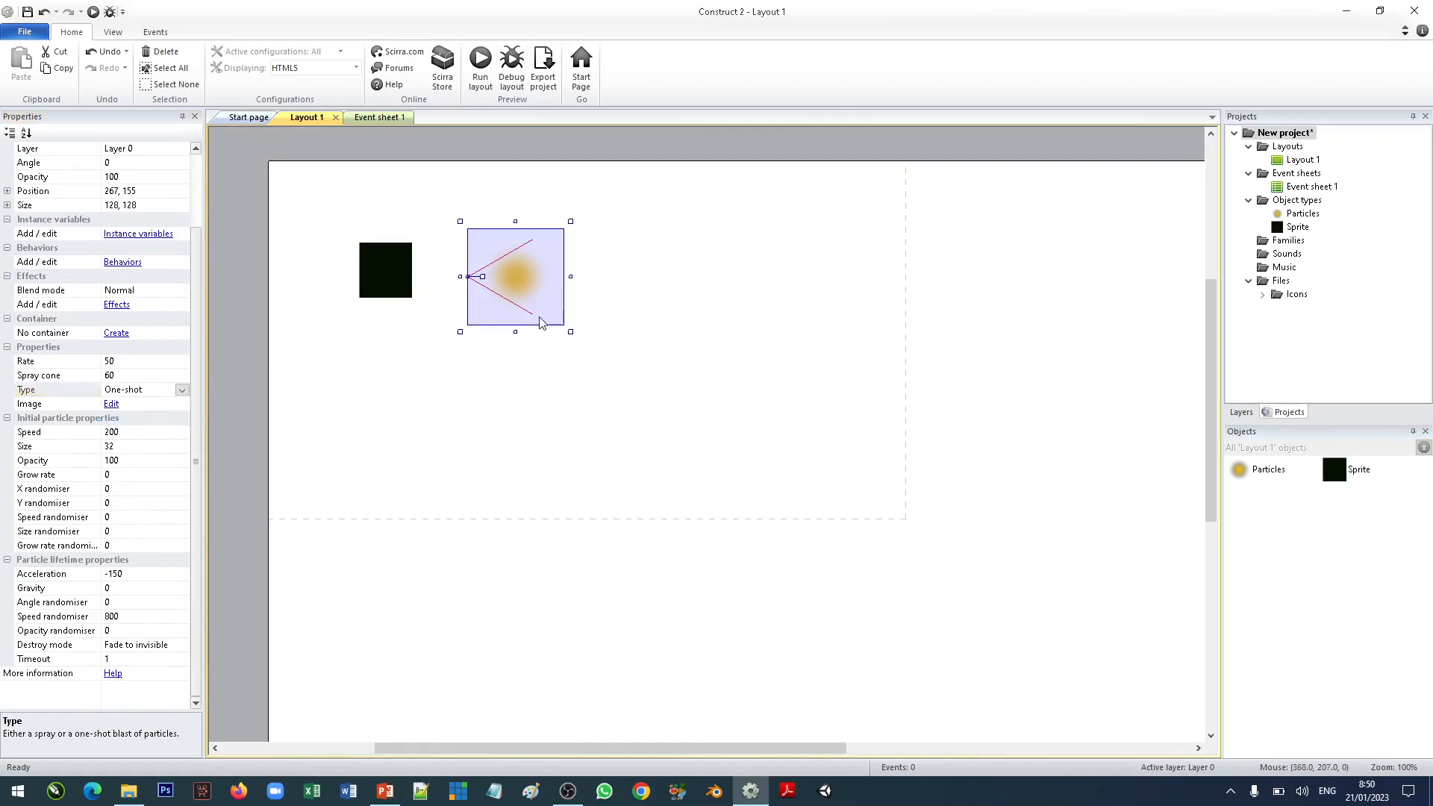
{"action": "mouse_move", "coordinate": [522, 293]}
{"action": "left_mouse_down"}
{"action": "mouse_move", "coordinate": [560, 296]}
{"action": "mouse_move", "coordinate": [546, 297]}
{"action": "left_mouse_up"}
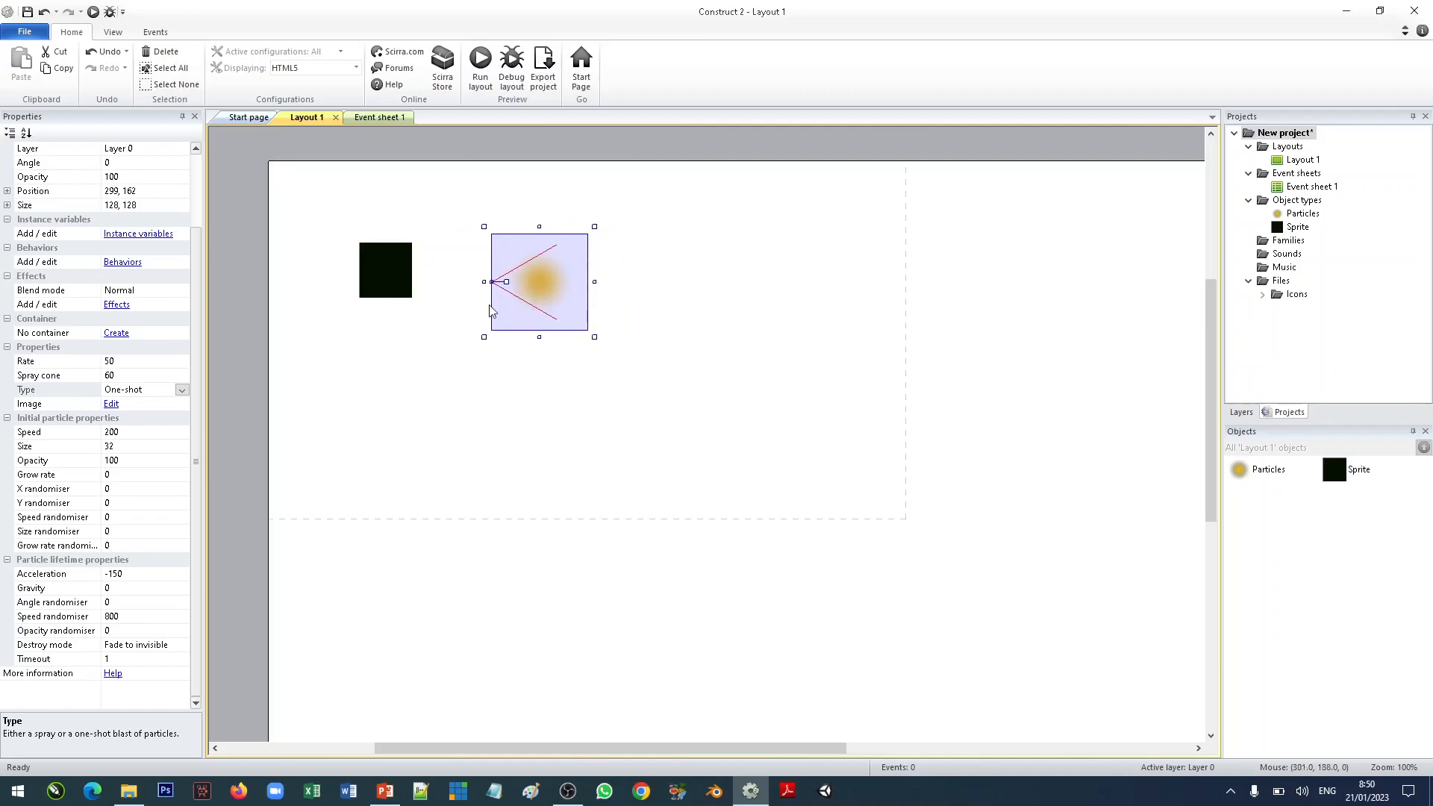
Set the Particles object's spray cone to 360, move it to about 360, 194, and deselect it.
{"action": "left_click", "coordinate": [129, 376]}
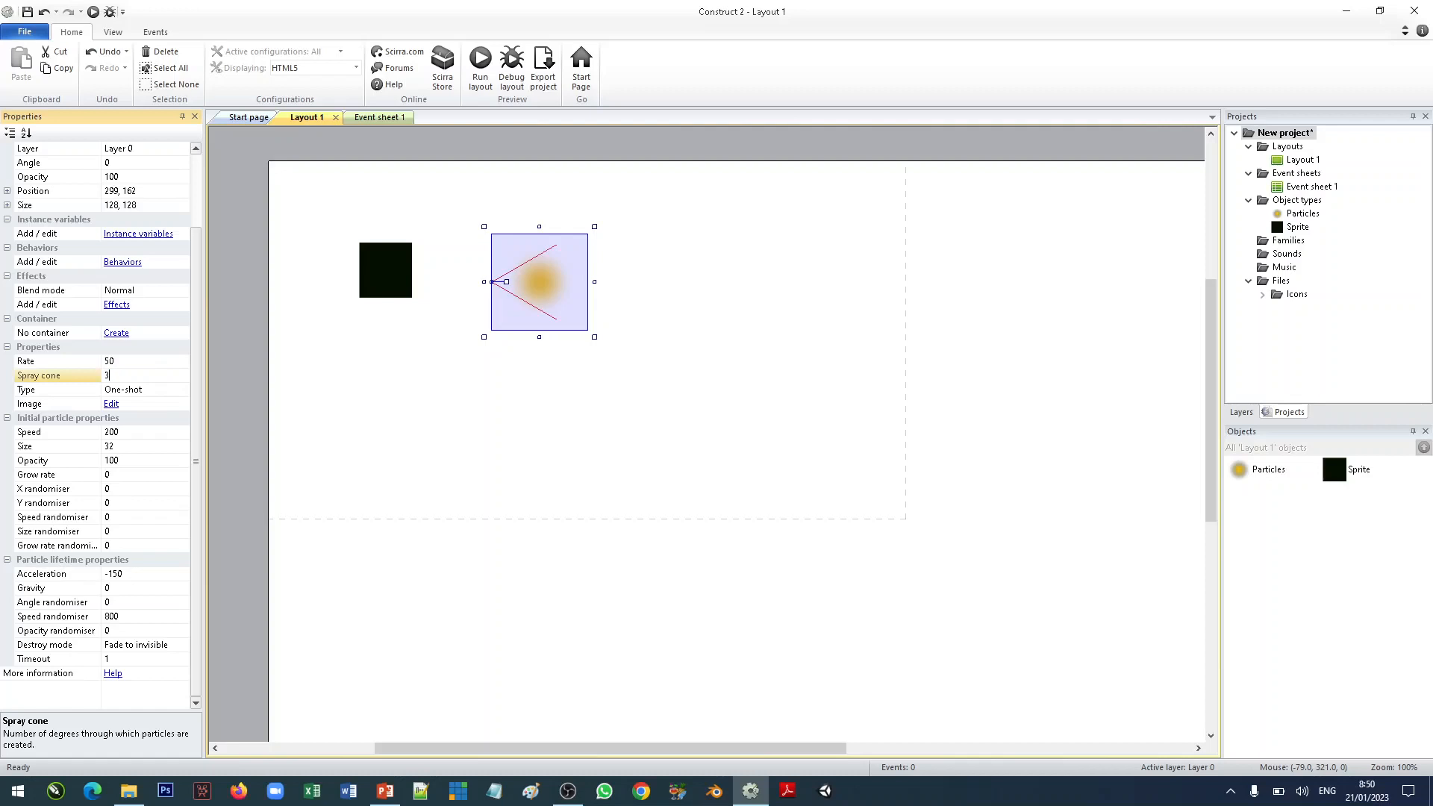
{"action": "key", "text": "Return"}
{"action": "mouse_move", "coordinate": [546, 297]}
{"action": "left_mouse_down"}
{"action": "mouse_move", "coordinate": [642, 321]}
{"action": "mouse_move", "coordinate": [591, 321]}
{"action": "left_mouse_up"}
{"action": "left_click", "coordinate": [506, 223]}
Preview the 360-degree particle blast in the browser and close the preview.
{"action": "left_click", "coordinate": [480, 69]}
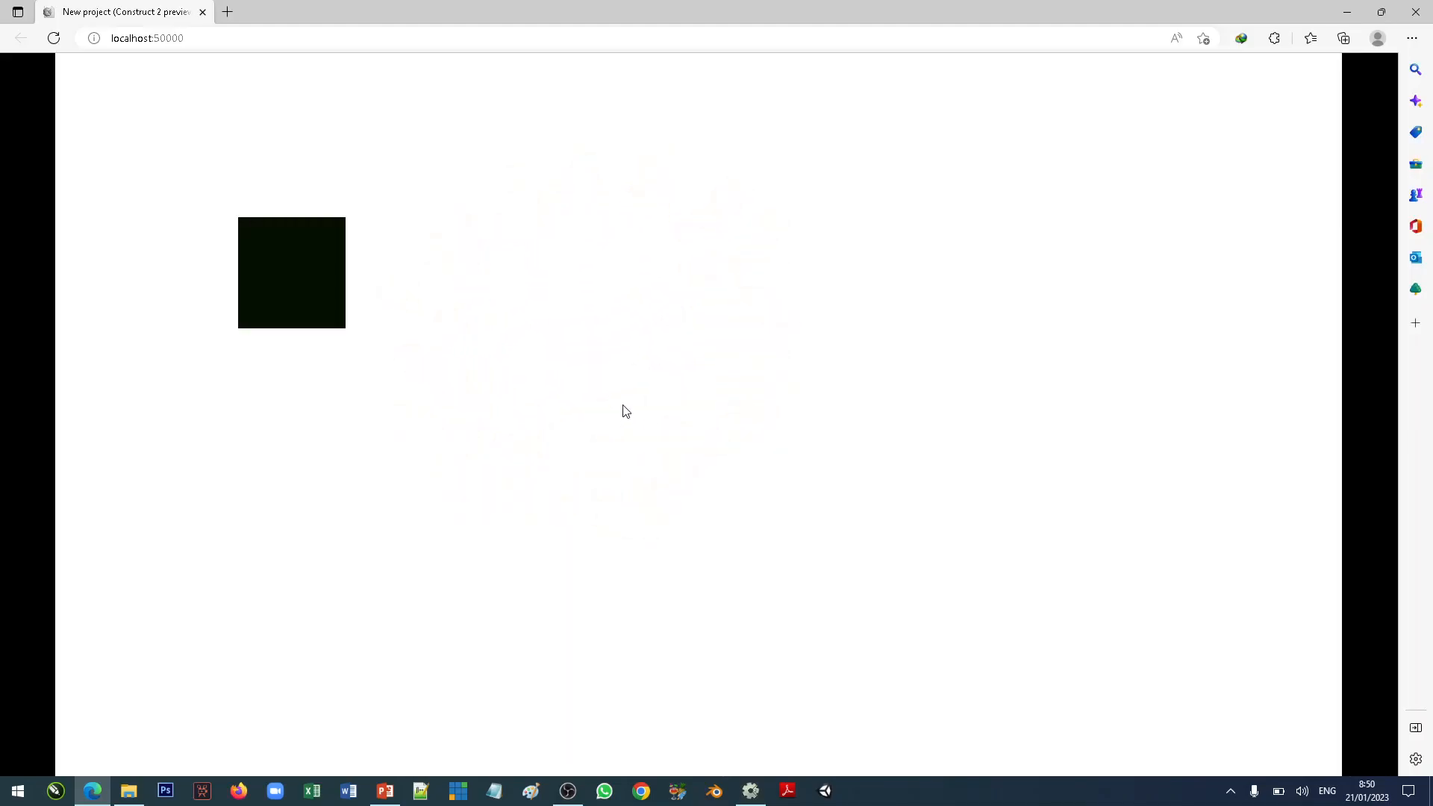
{"action": "left_click", "coordinate": [1415, 14]}
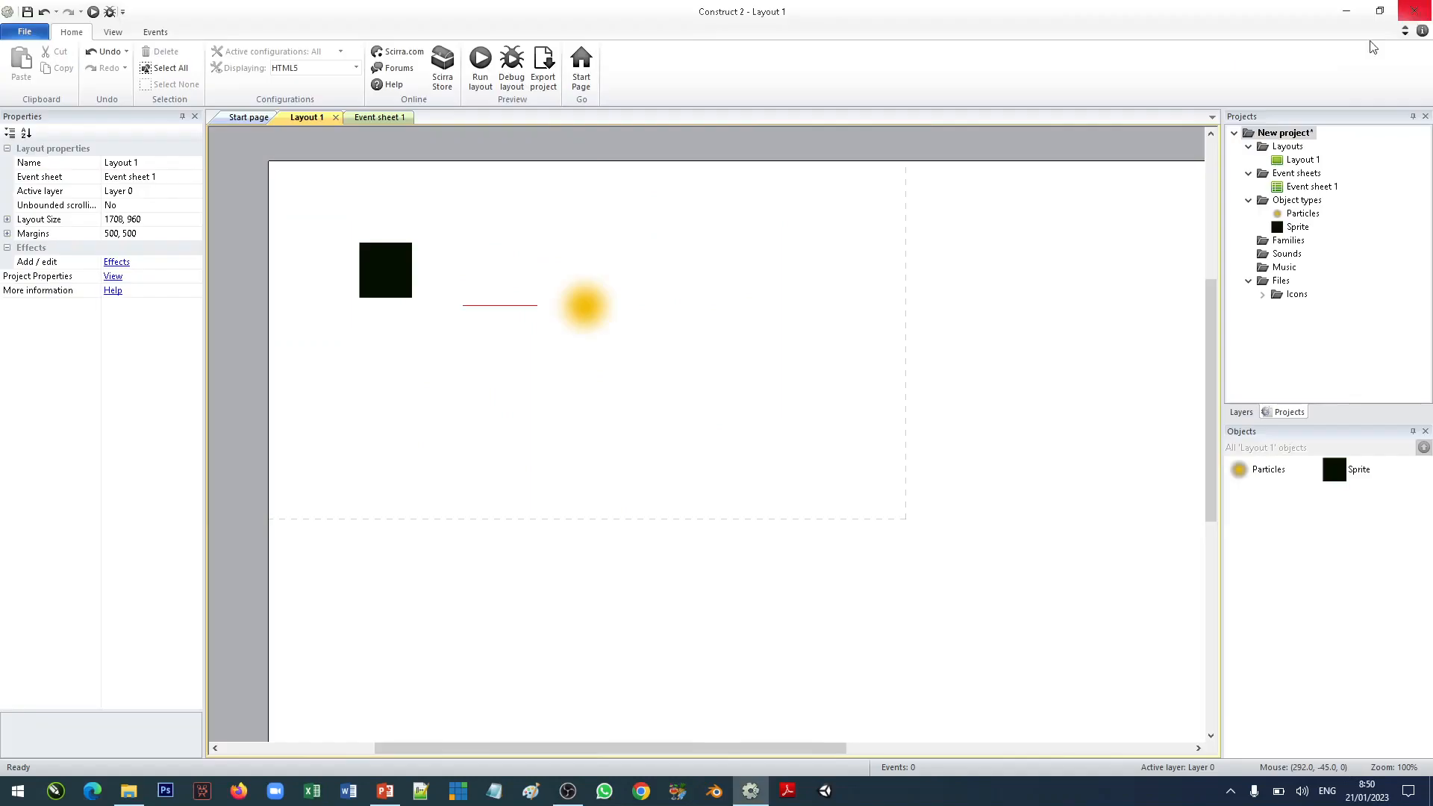
Set the Particles object's type to Continuous spray, preview the layout in the browser, and close the preview.
{"action": "left_click", "coordinate": [571, 304]}
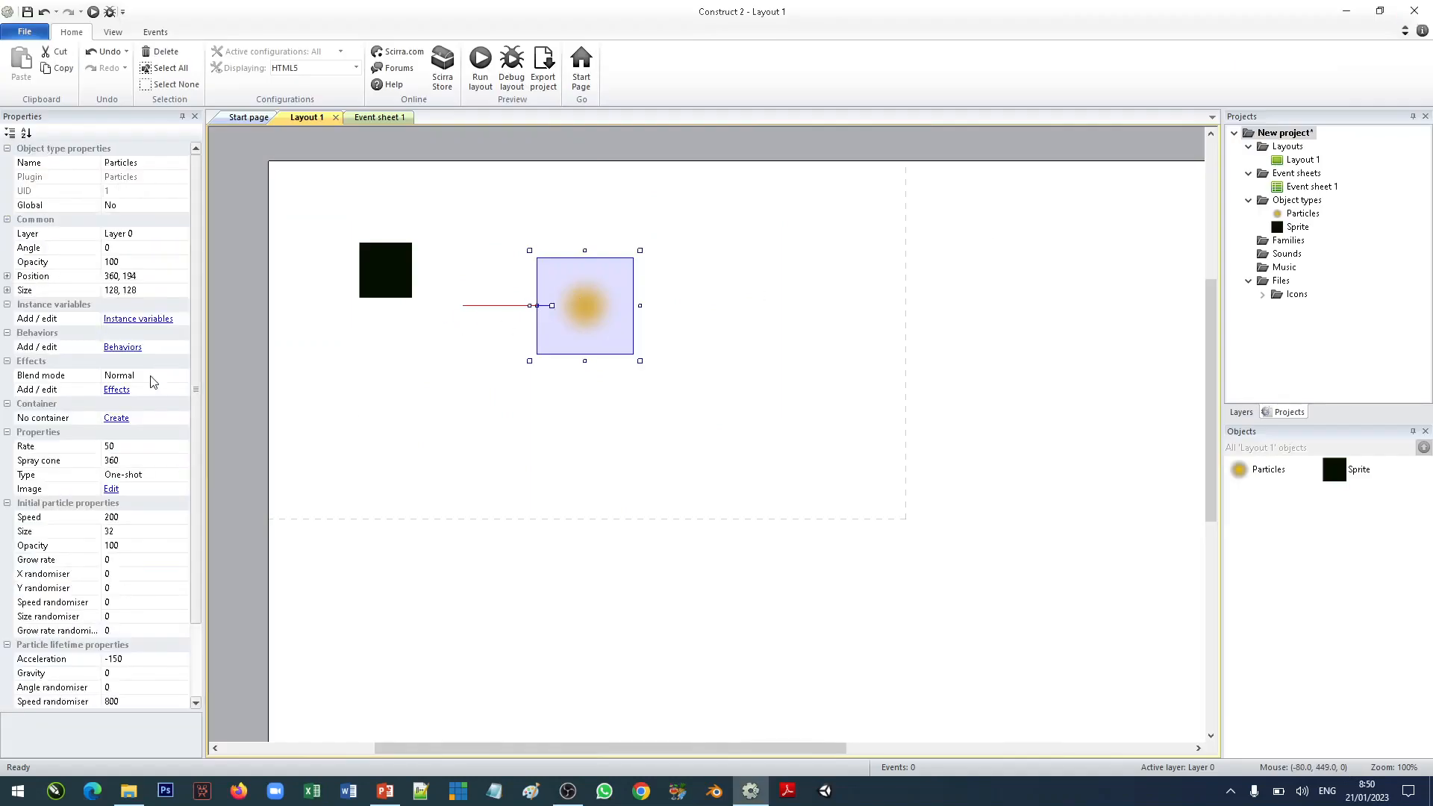
{"action": "left_click", "coordinate": [176, 479]}
{"action": "left_click", "coordinate": [182, 475]}
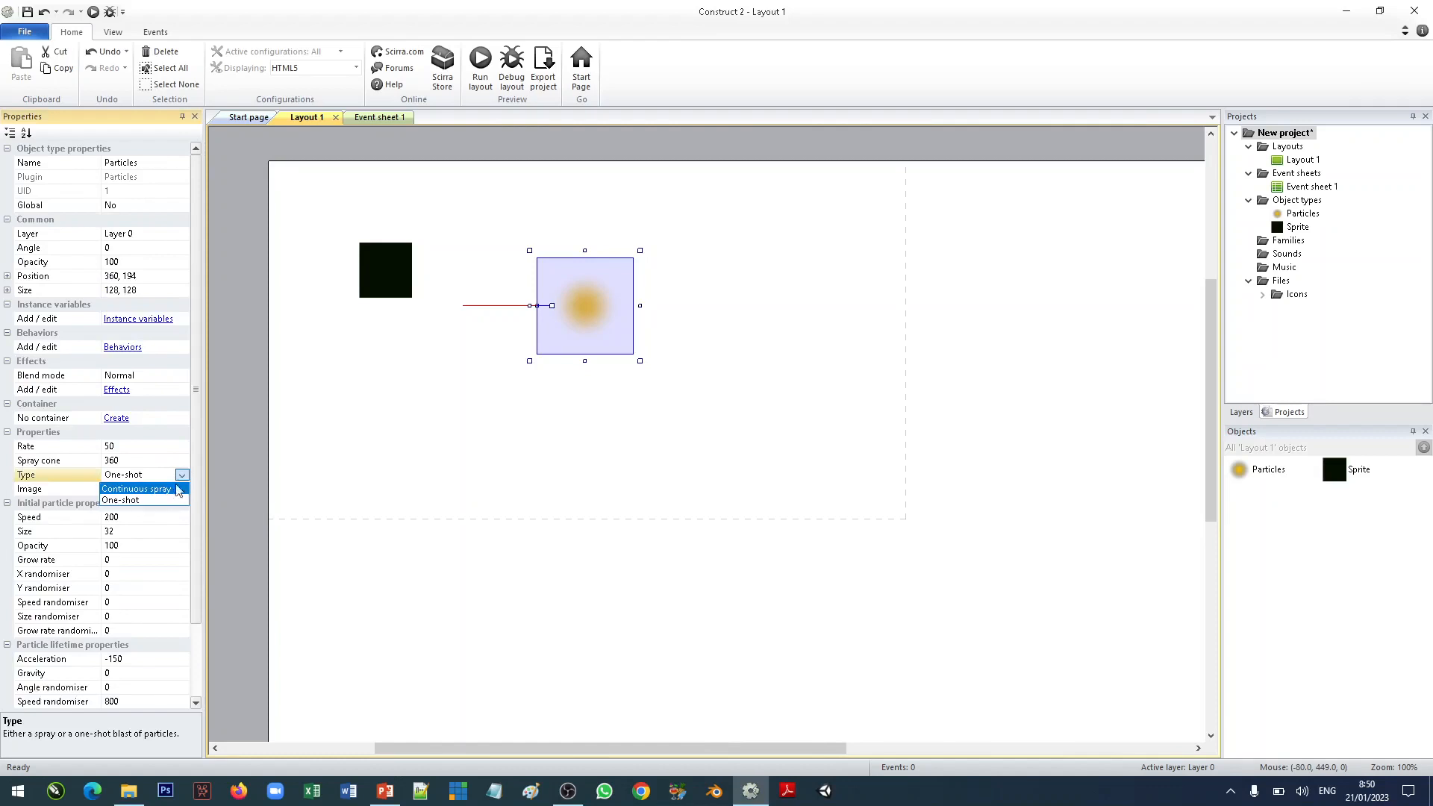
{"action": "left_click", "coordinate": [176, 498]}
{"action": "left_click", "coordinate": [437, 441]}
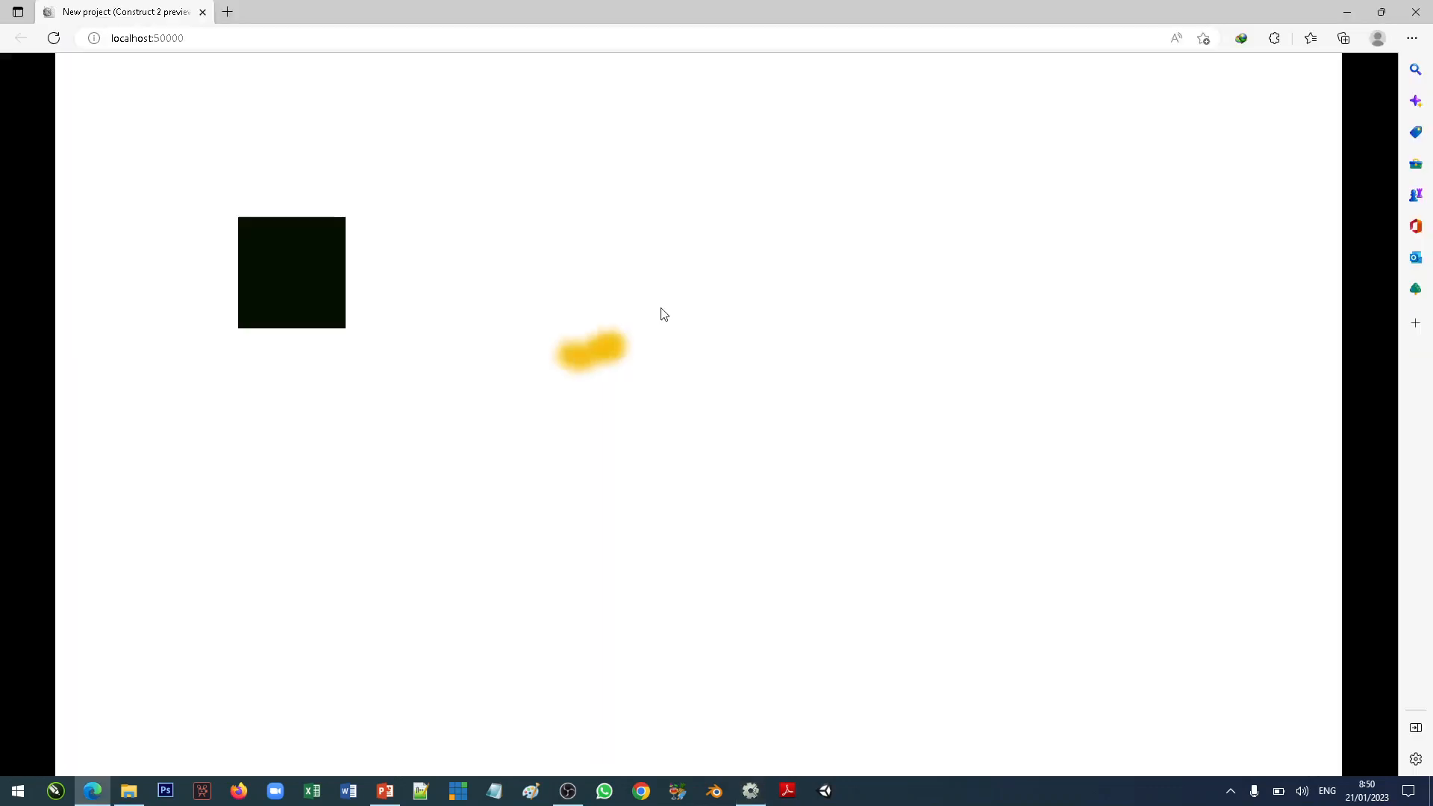
{"action": "left_click", "coordinate": [1415, 12]}
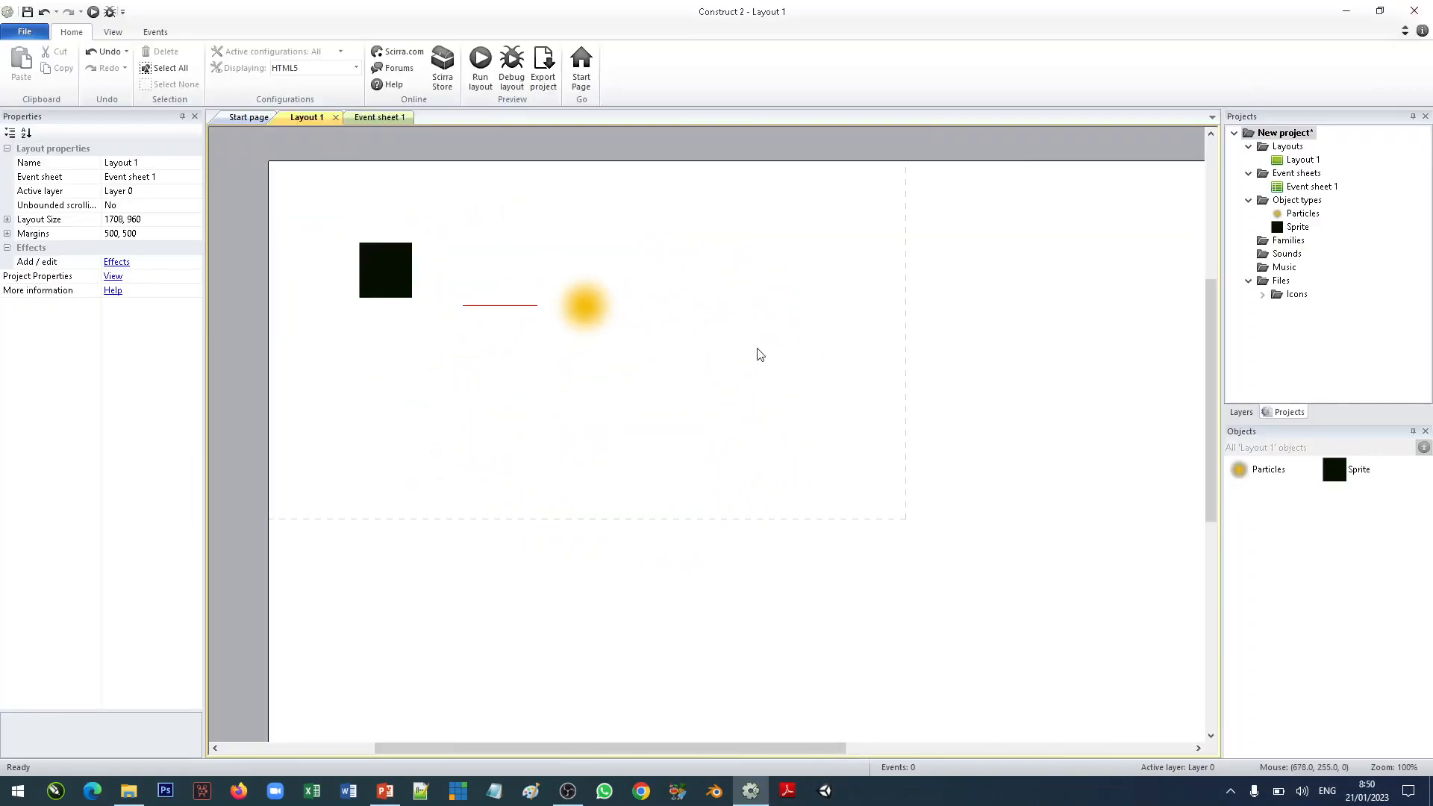
Insert a Text object from the General category in the layout below the particles, at about 308, 286.
{"action": "right_click", "coordinate": [595, 203]}
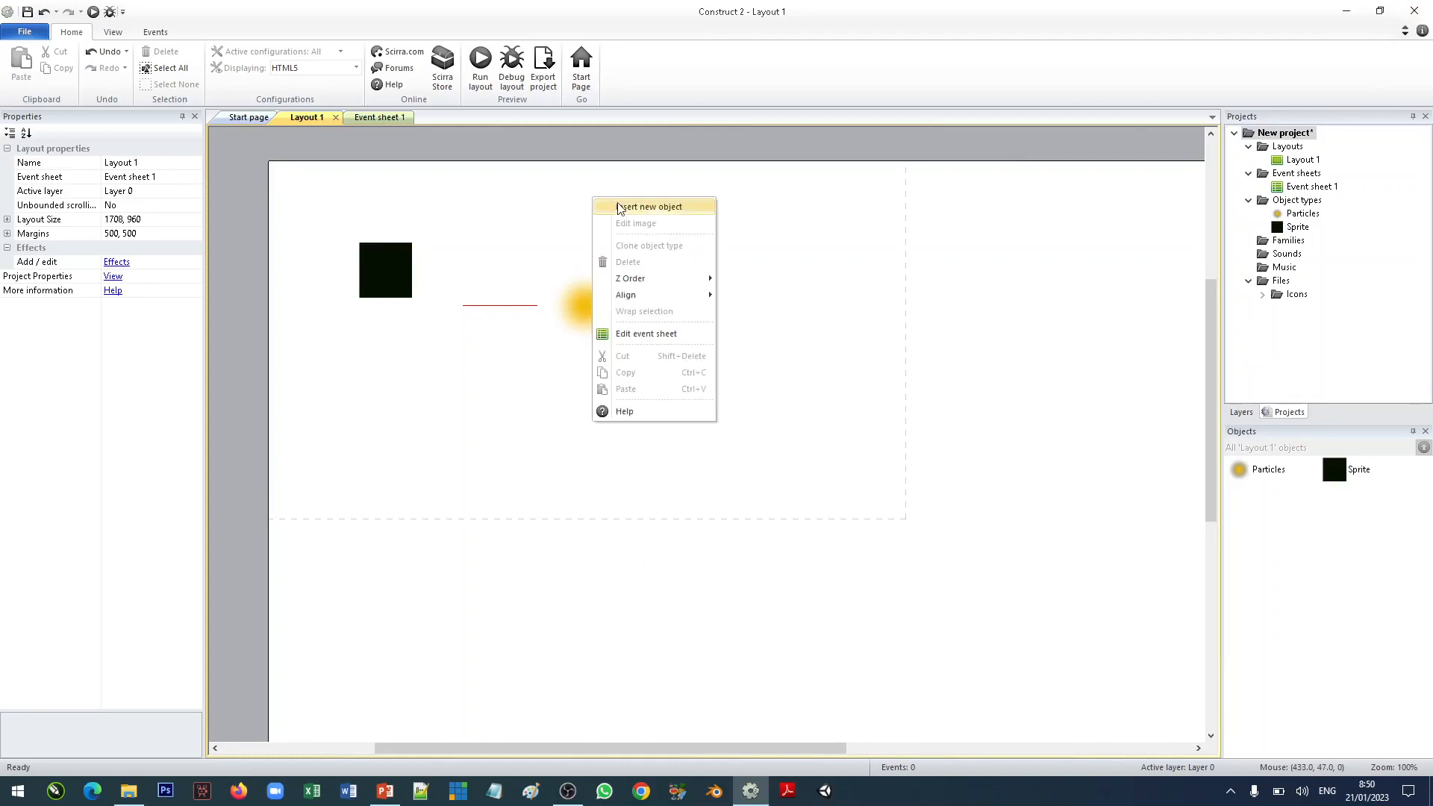
{"action": "key", "text": "Return"}
{"action": "scroll", "coordinate": [688, 244], "scroll_direction": "down", "scroll_amount": 1}
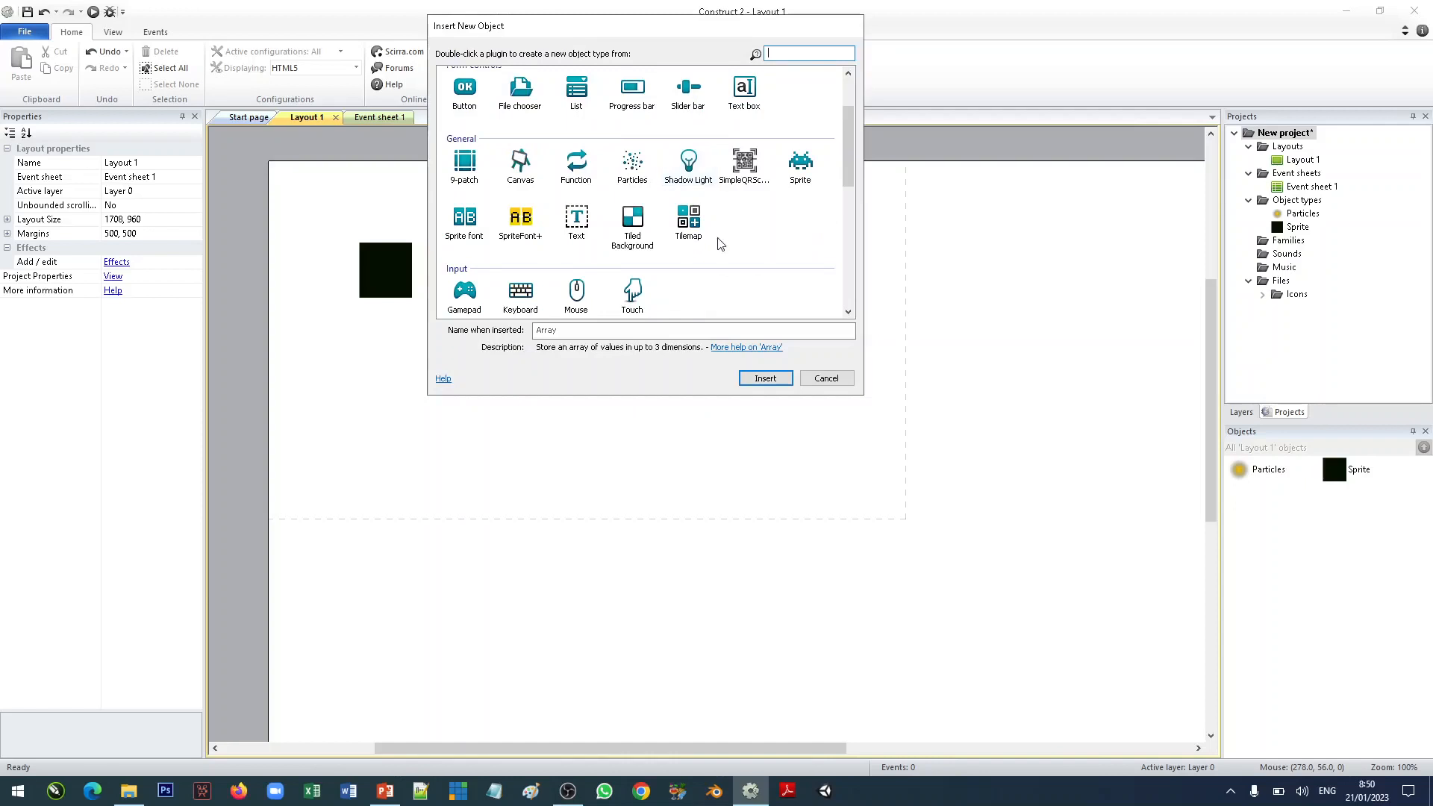
{"action": "scroll", "coordinate": [747, 237], "scroll_direction": "up", "scroll_amount": 1}
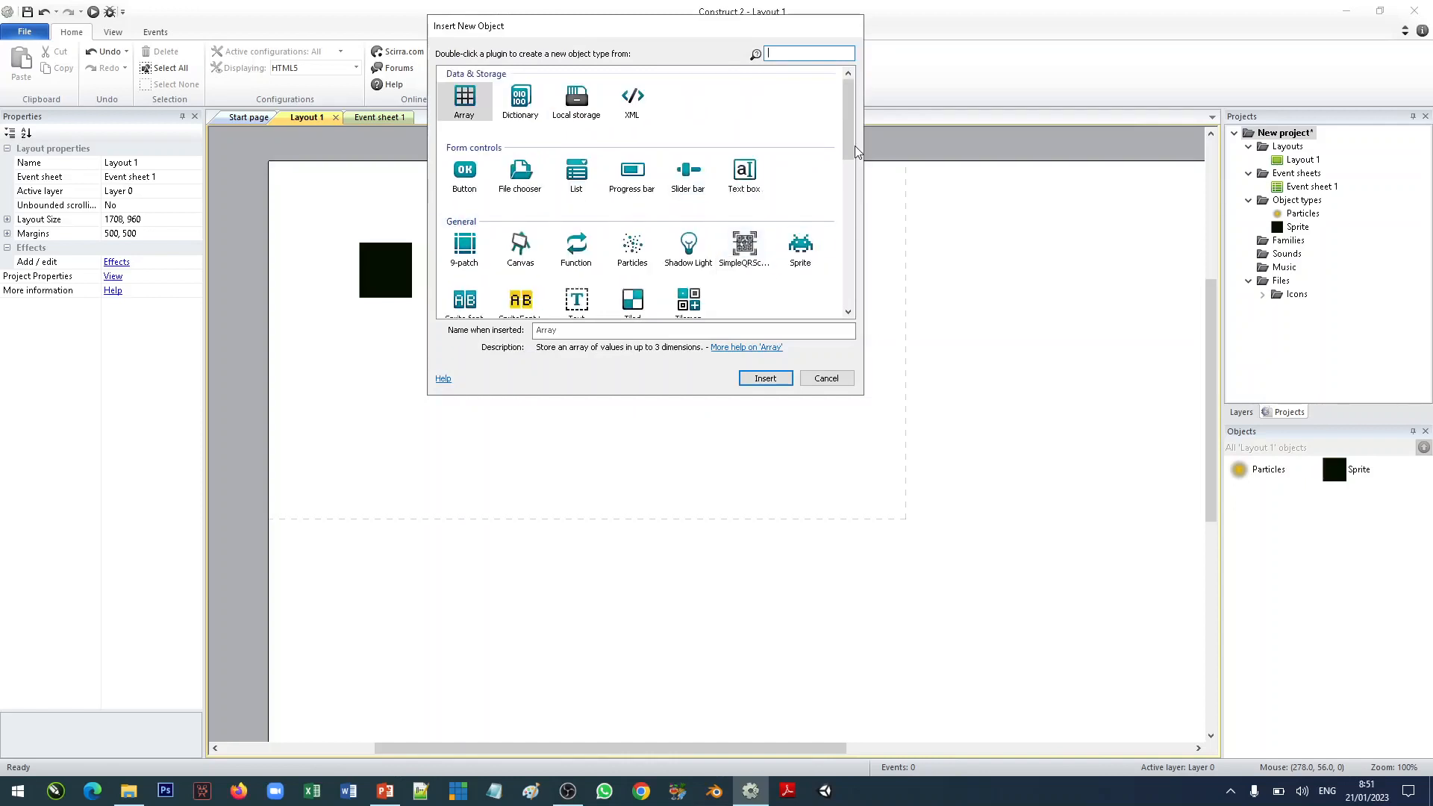
{"action": "scroll", "coordinate": [549, 275], "scroll_direction": "down", "scroll_amount": 1}
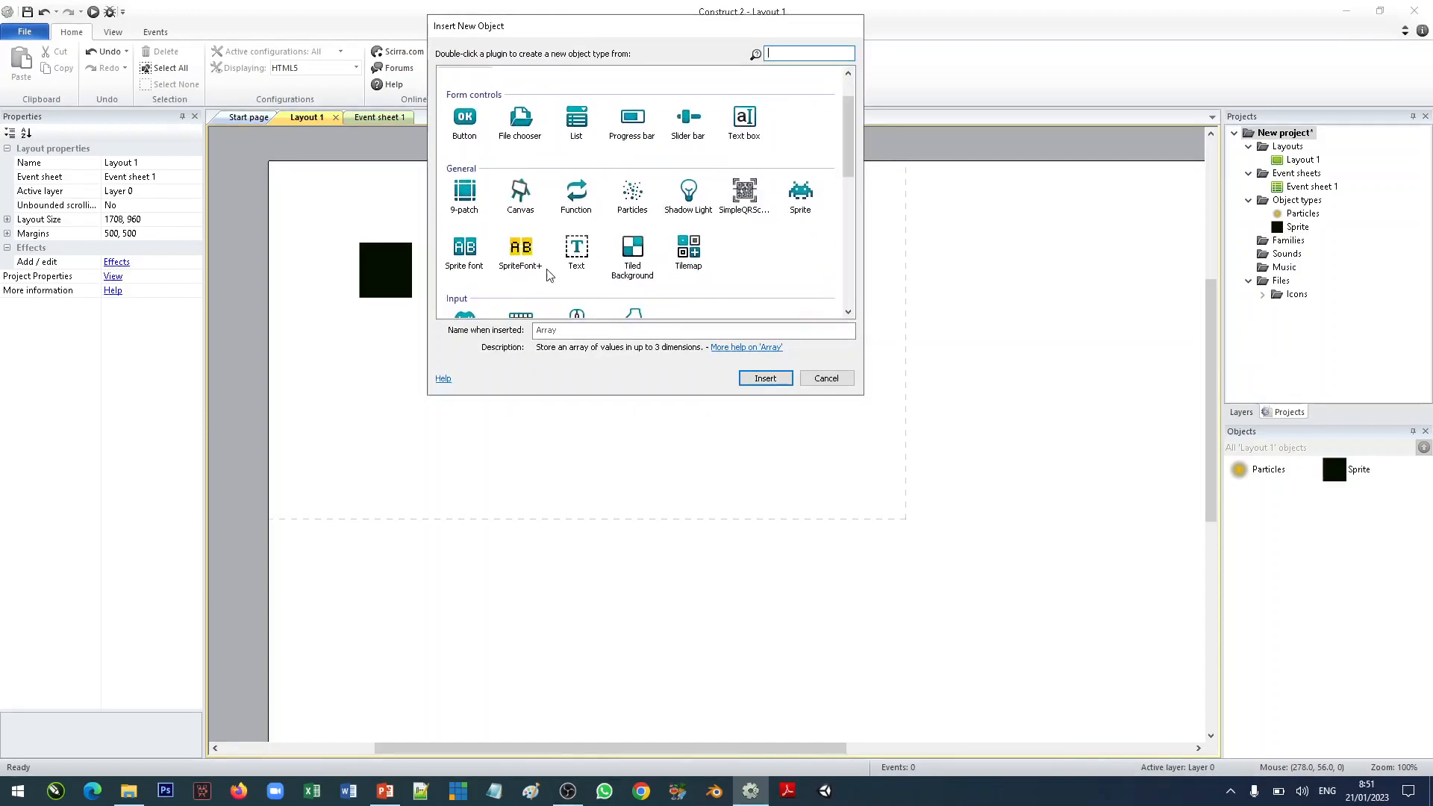
{"action": "left_click", "coordinate": [573, 258]}
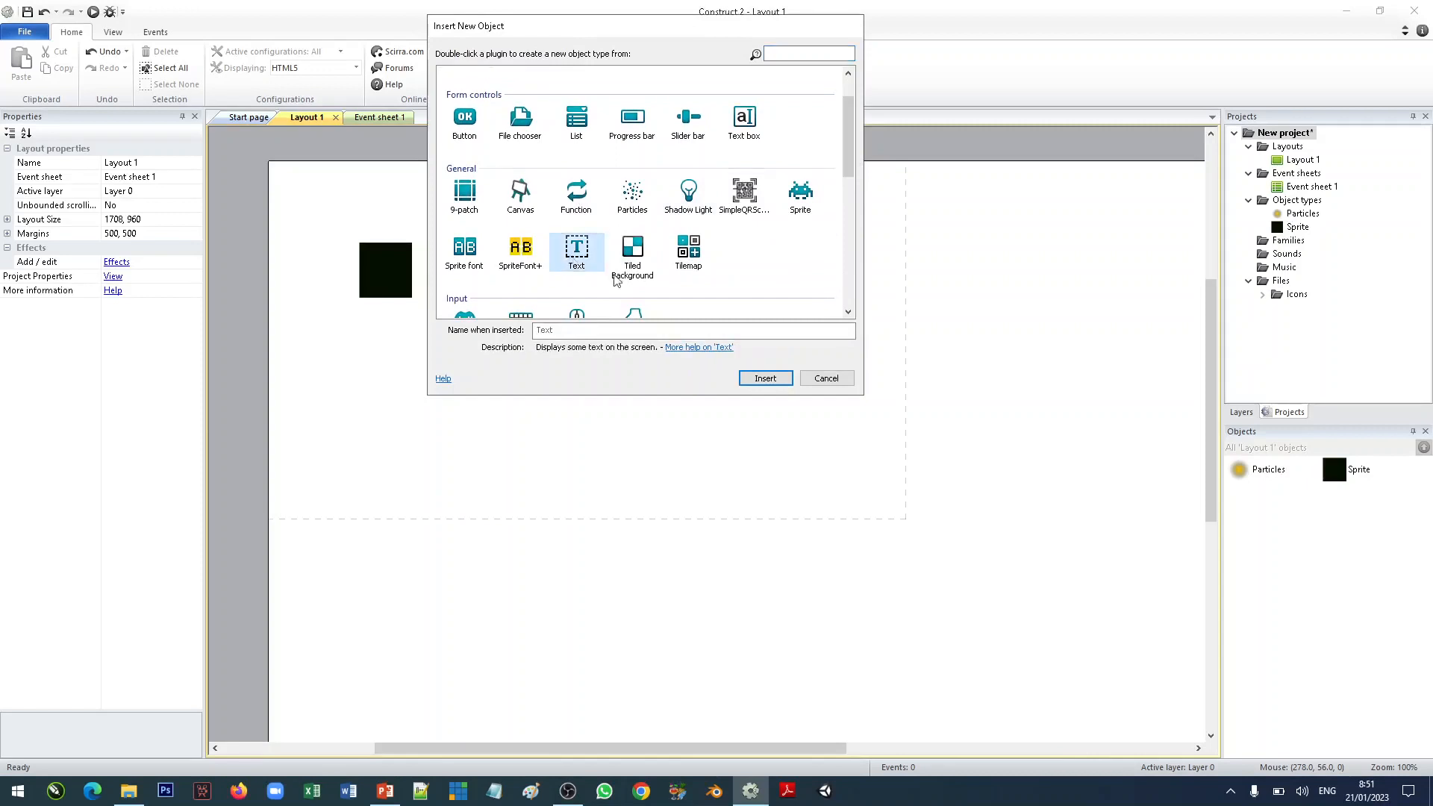
{"action": "left_click", "coordinate": [766, 378]}
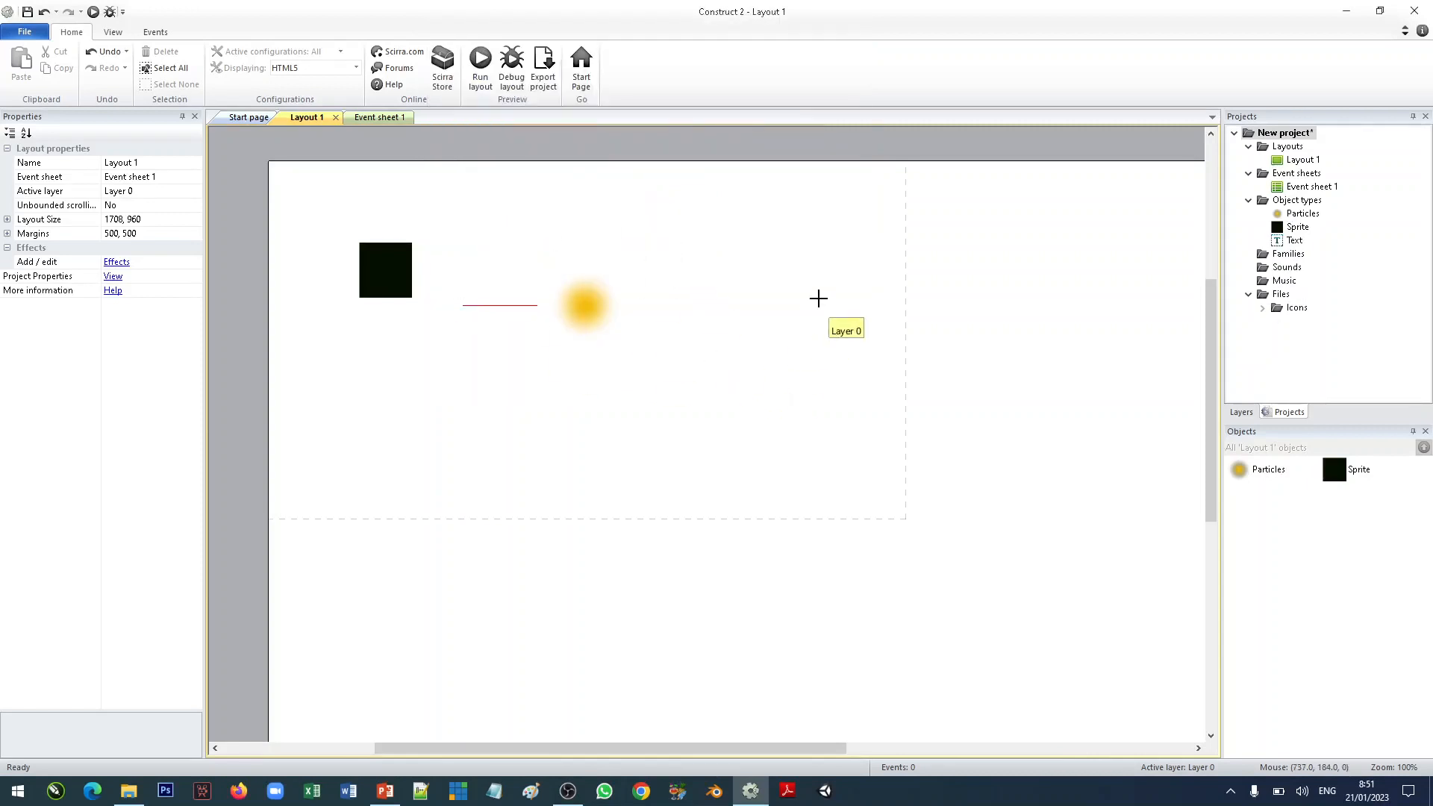
{"action": "left_click", "coordinate": [498, 375]}
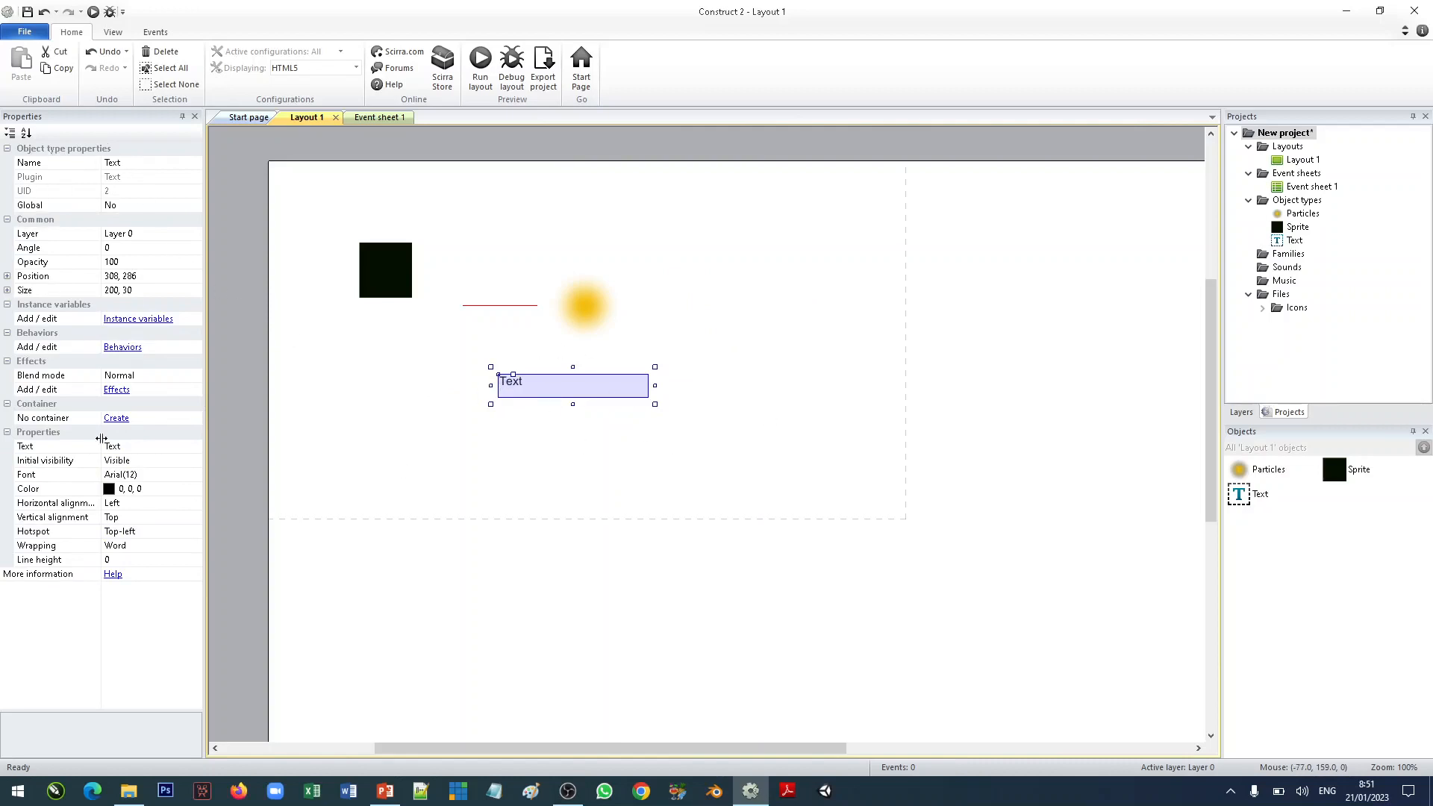
Examine the Particles object's properties for comparison with those of the Text object.
{"action": "left_click", "coordinate": [585, 306]}
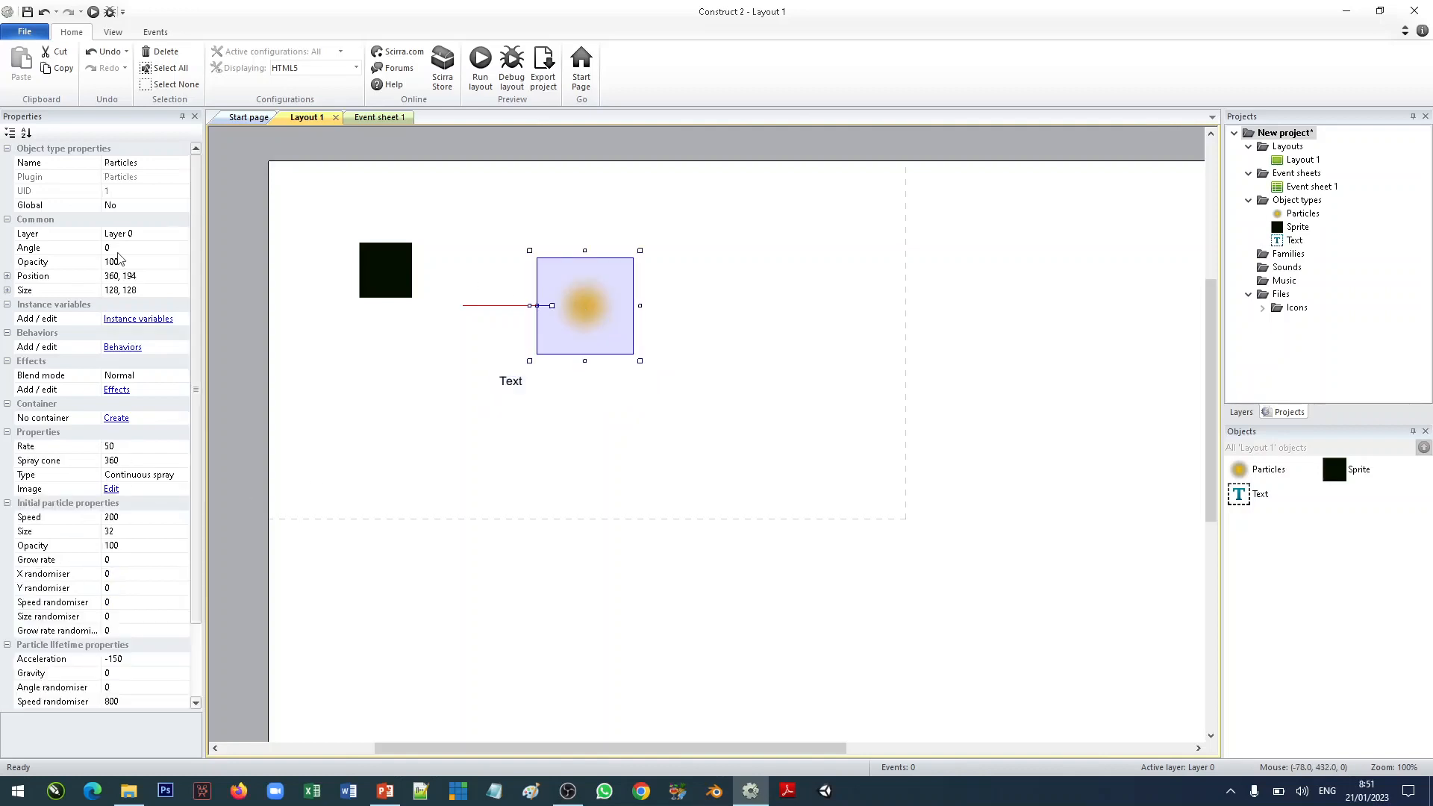
{"action": "scroll", "coordinate": [141, 507], "scroll_direction": "down", "scroll_amount": 1}
{"action": "scroll", "coordinate": [114, 521], "scroll_direction": "down", "scroll_amount": 2}
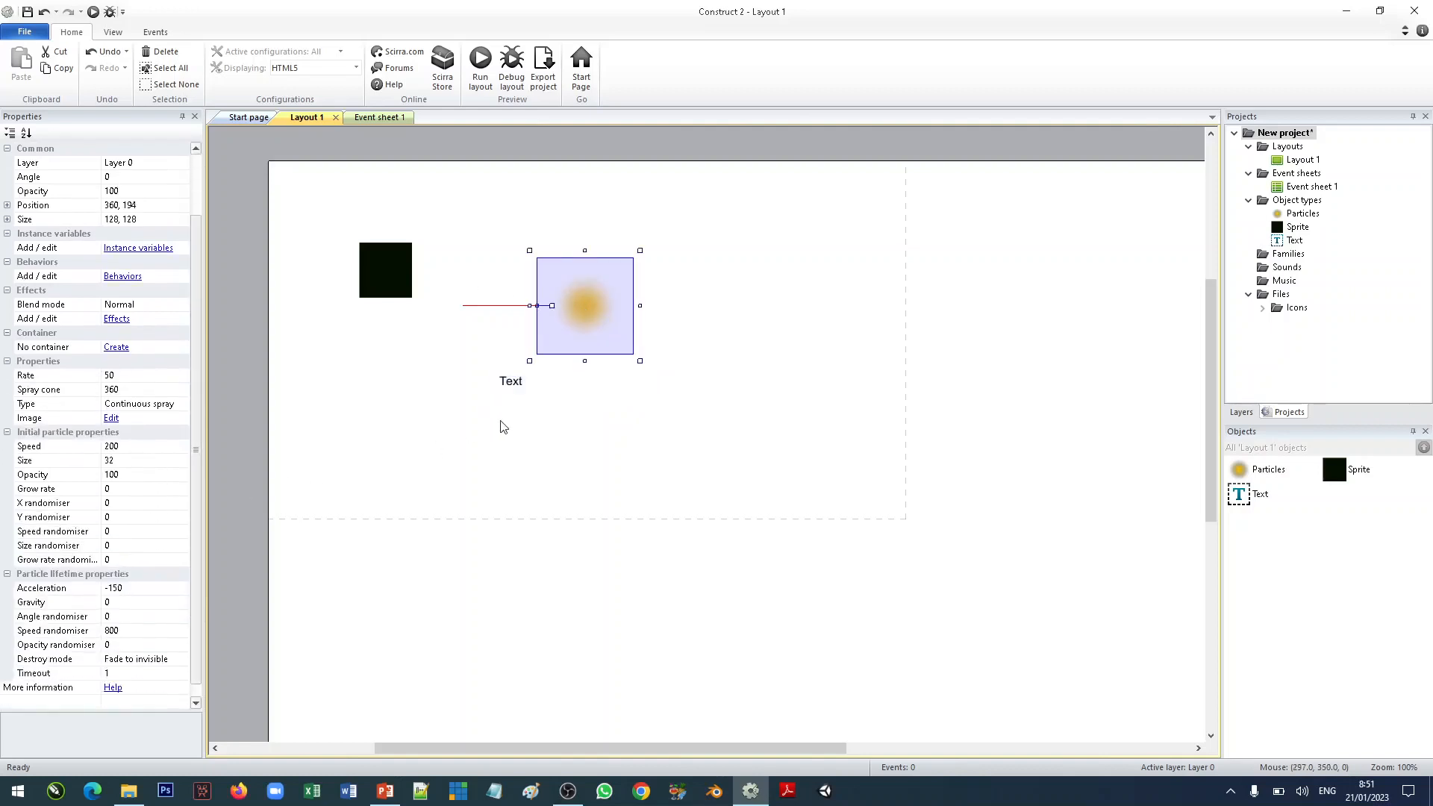
Set the Text object's text to "ini Tulisan" and enlarge its box to about 259 by 34.
{"action": "left_click", "coordinate": [511, 396]}
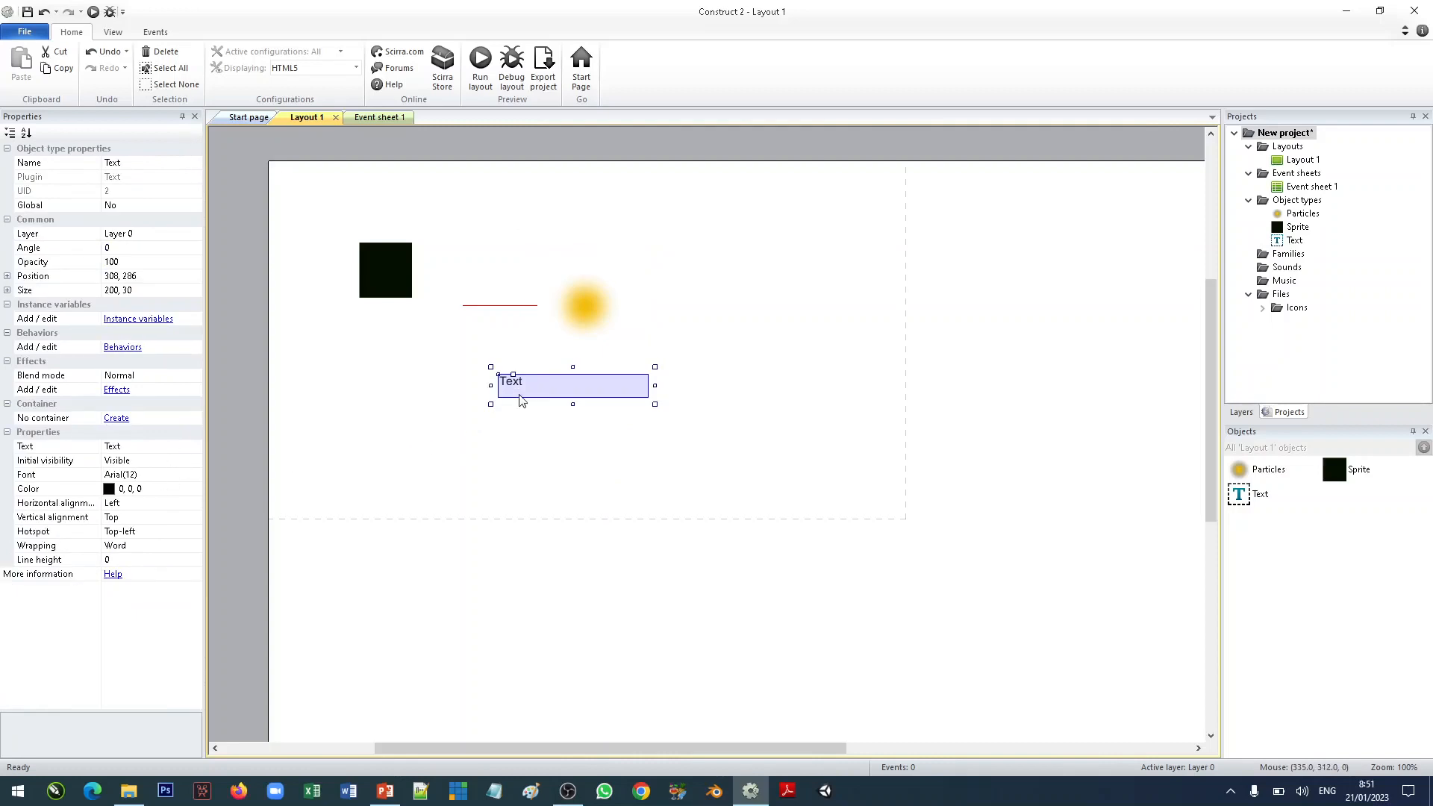
{"action": "left_click", "coordinate": [136, 449]}
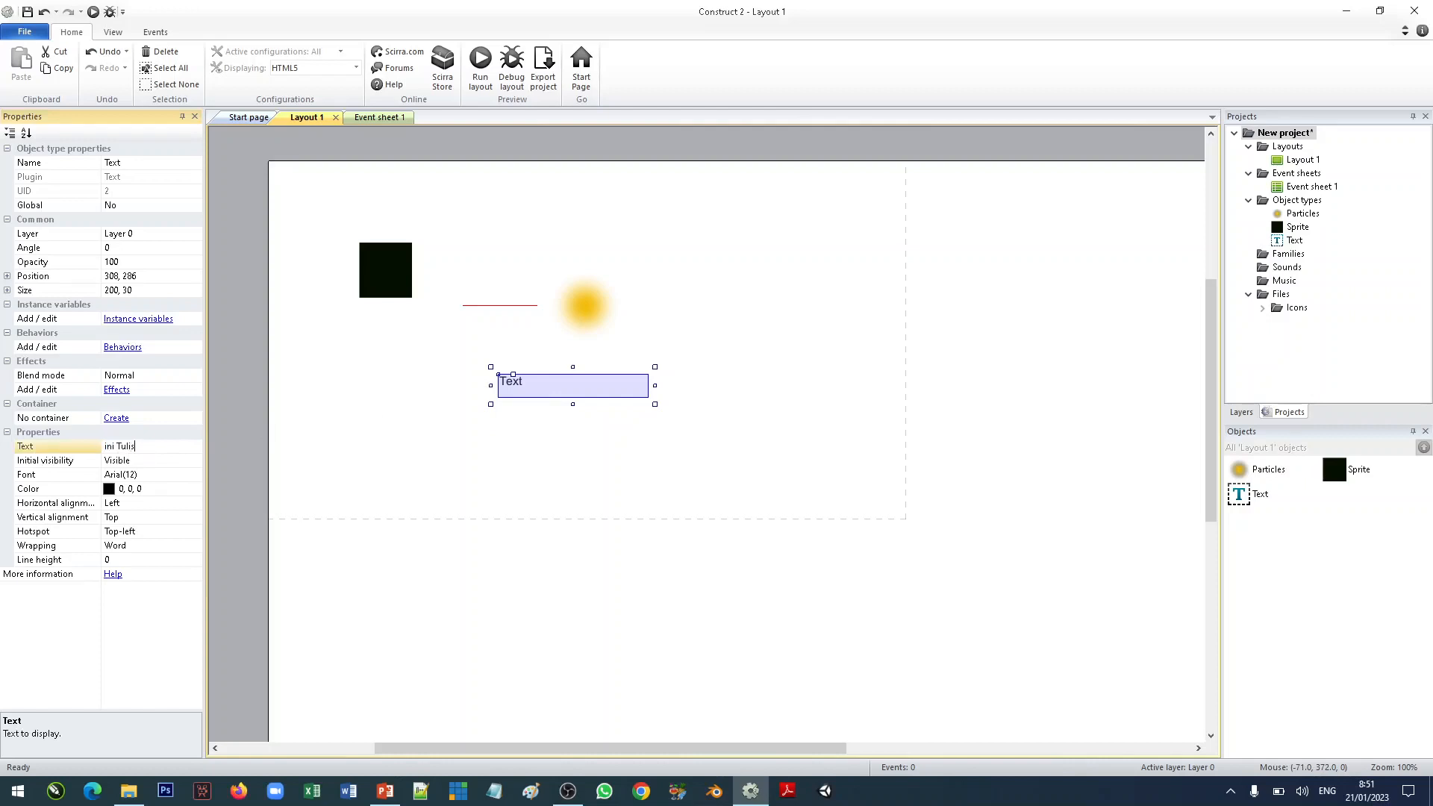
{"action": "key", "text": "Return"}
{"action": "left_click_drag", "start_coordinate": [657, 404], "coordinate": [699, 407]}
Set the text's font to Arial Bold 24 and resize its box to about 279 by 49 at about 289, 274.
{"action": "left_click", "coordinate": [191, 474]}
{"action": "left_click", "coordinate": [195, 474]}
{"action": "scroll", "coordinate": [629, 328], "scroll_direction": "down", "scroll_amount": 1}
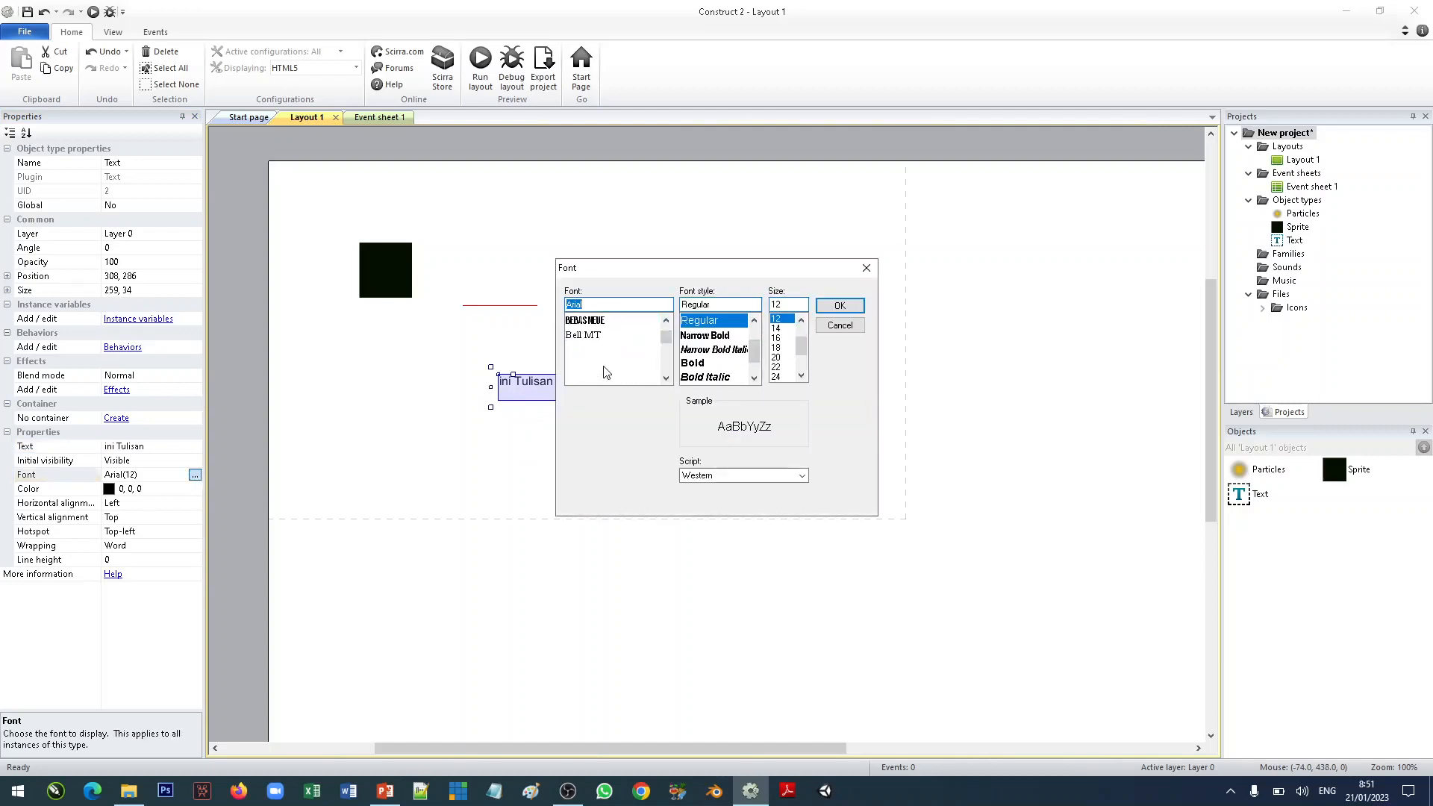
{"action": "scroll", "coordinate": [608, 351], "scroll_direction": "up", "scroll_amount": 1}
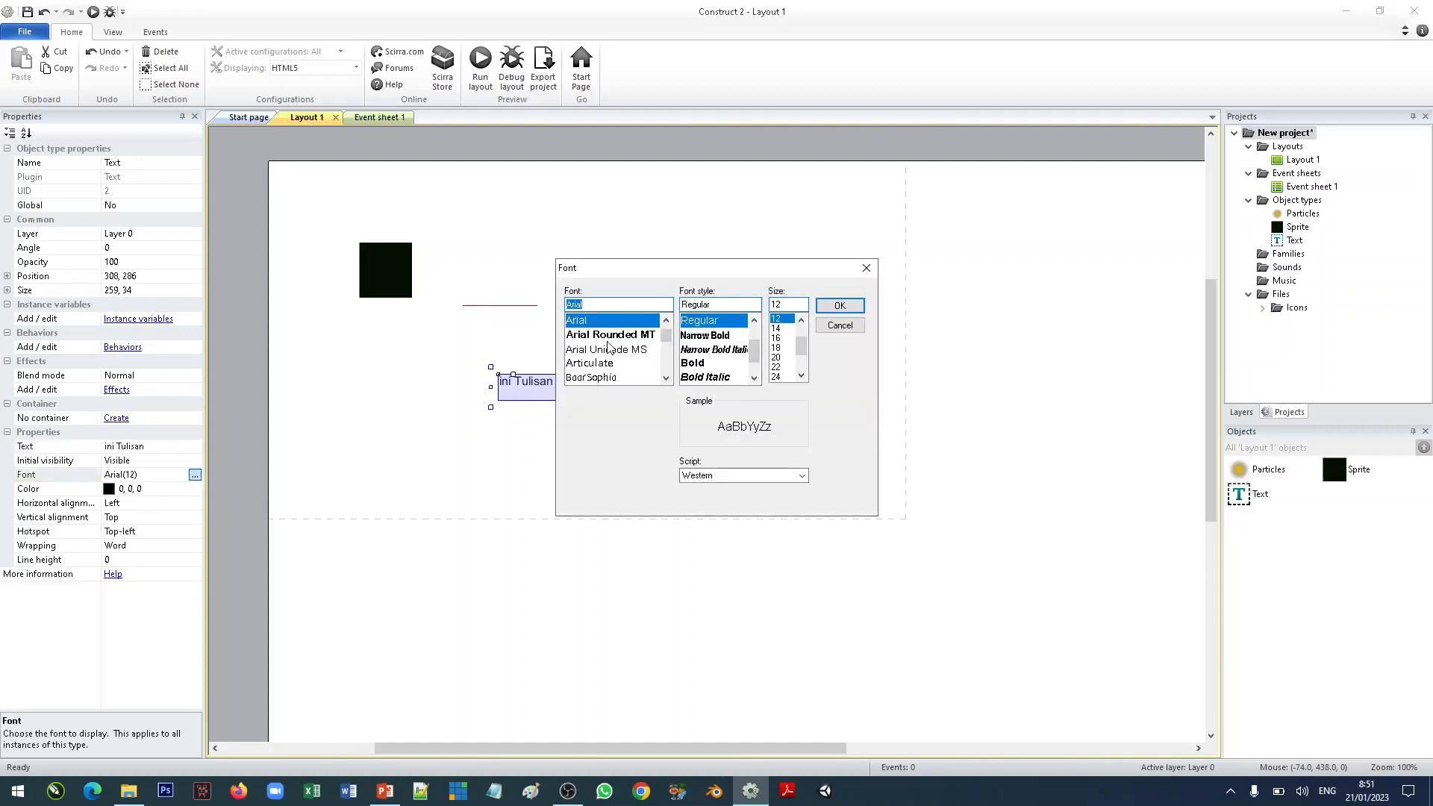
{"action": "left_click", "coordinate": [700, 363]}
{"action": "left_click", "coordinate": [777, 377]}
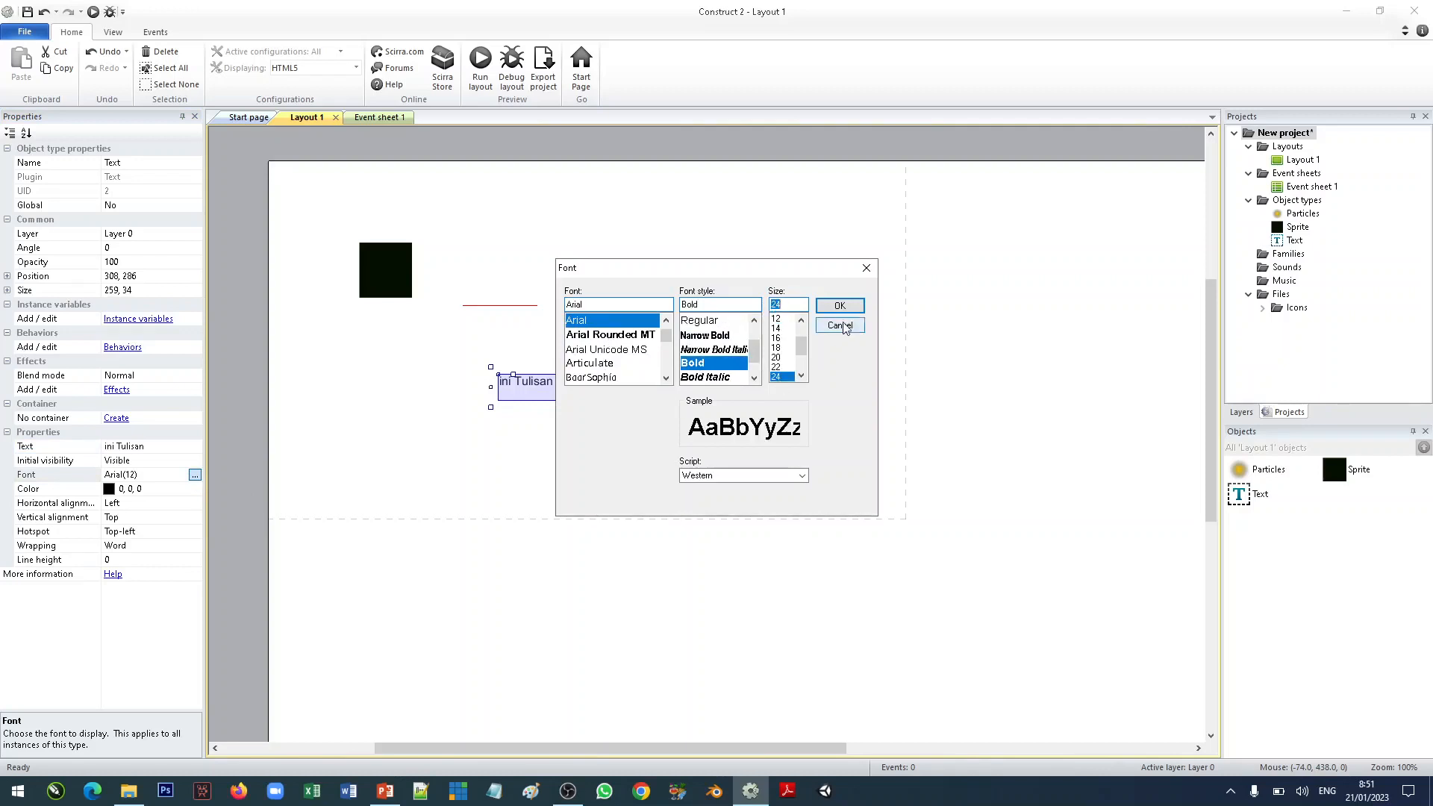
{"action": "left_click", "coordinate": [839, 305]}
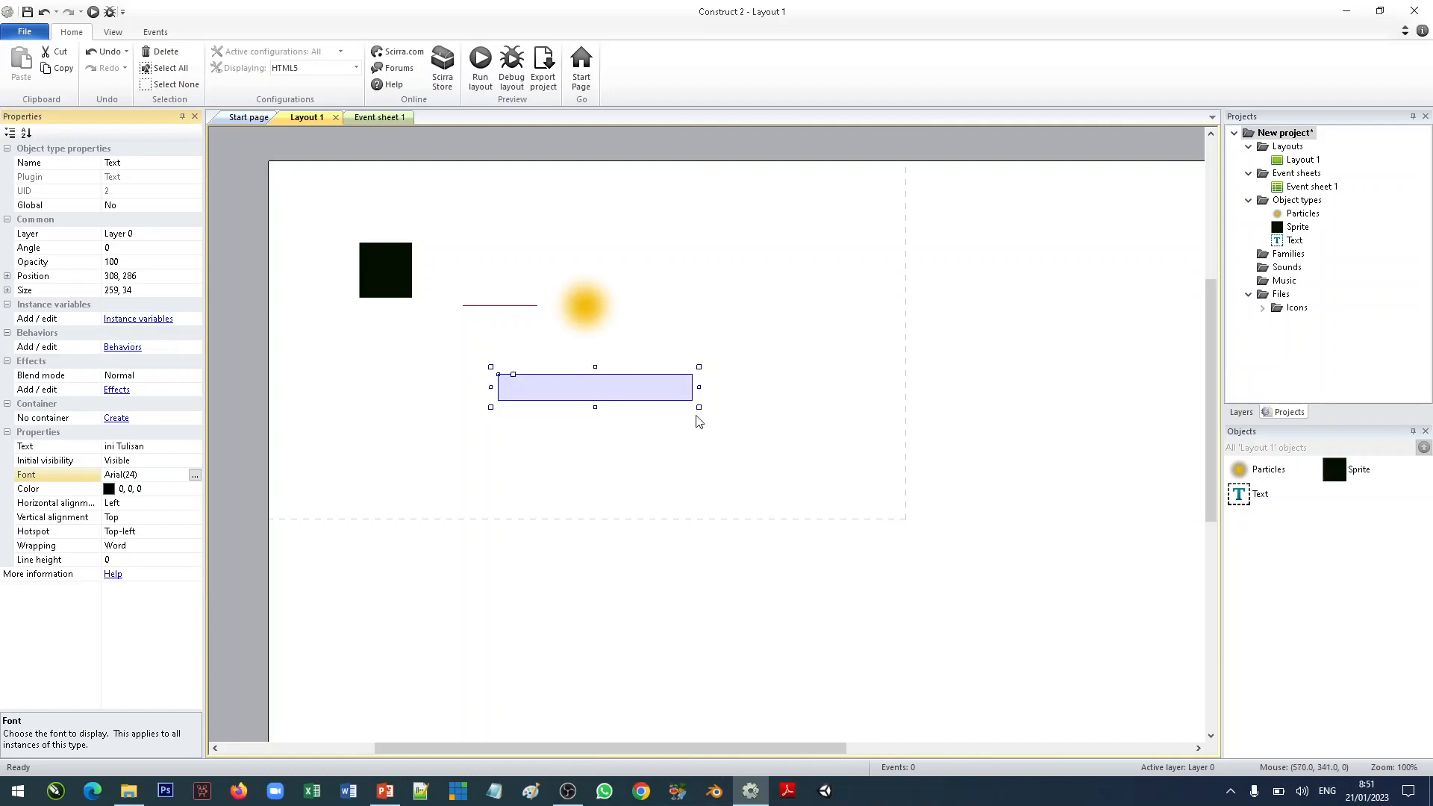
{"action": "left_click_drag", "start_coordinate": [698, 406], "coordinate": [646, 394]}
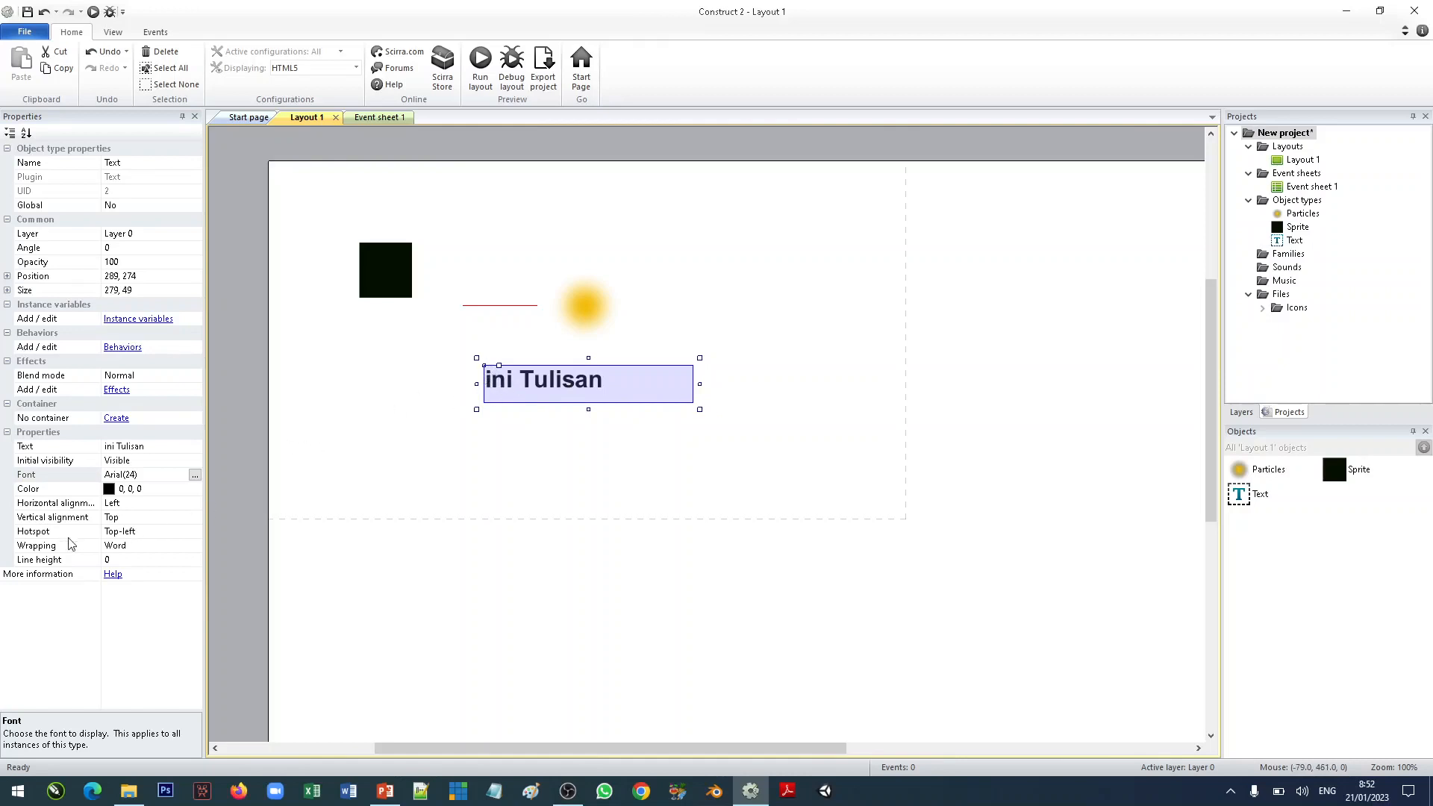
Set the Text object's hotspot to Center and move the object to about 397, 308.
{"action": "left_click", "coordinate": [194, 533]}
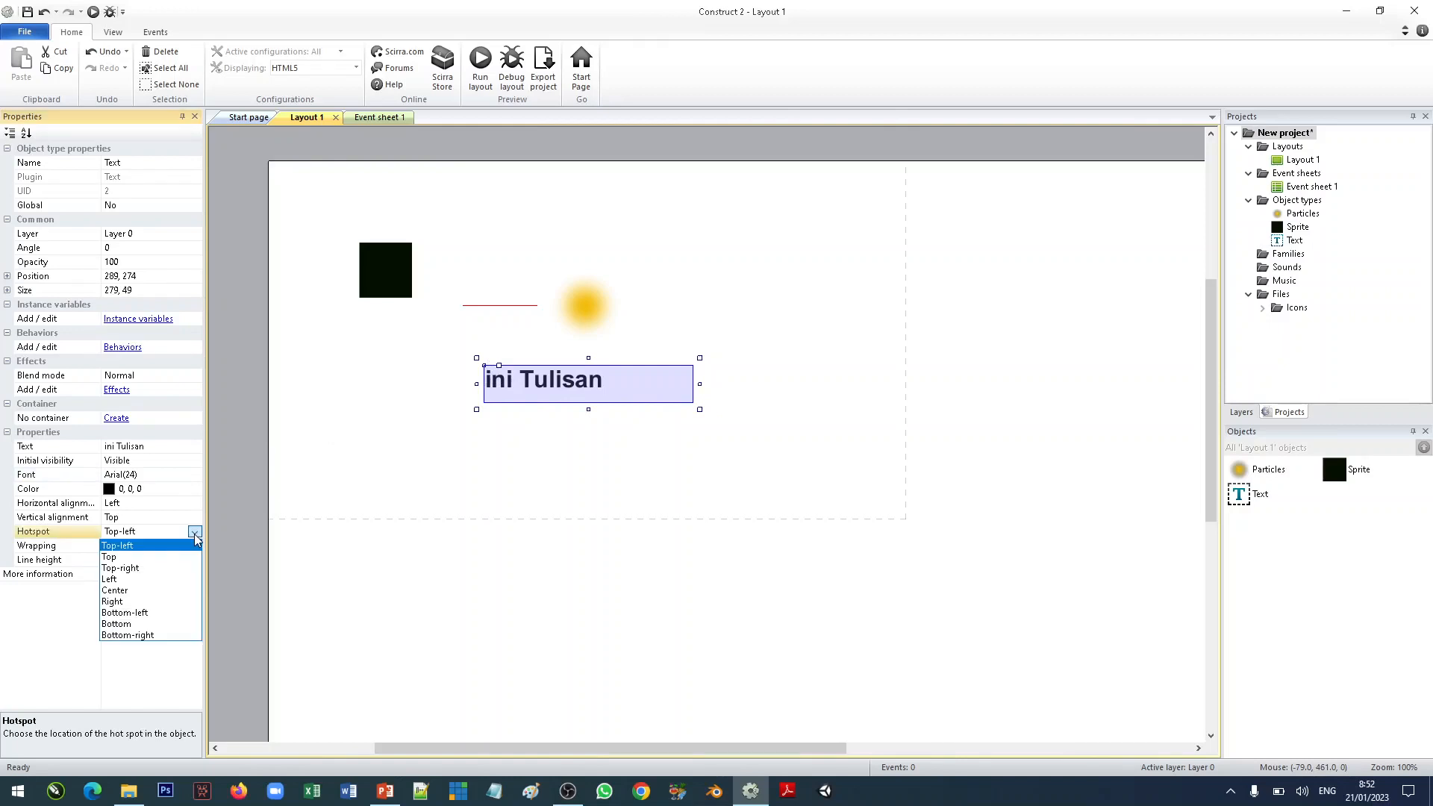
{"action": "left_click", "coordinate": [144, 595]}
{"action": "left_click_drag", "start_coordinate": [465, 365], "coordinate": [537, 394]}
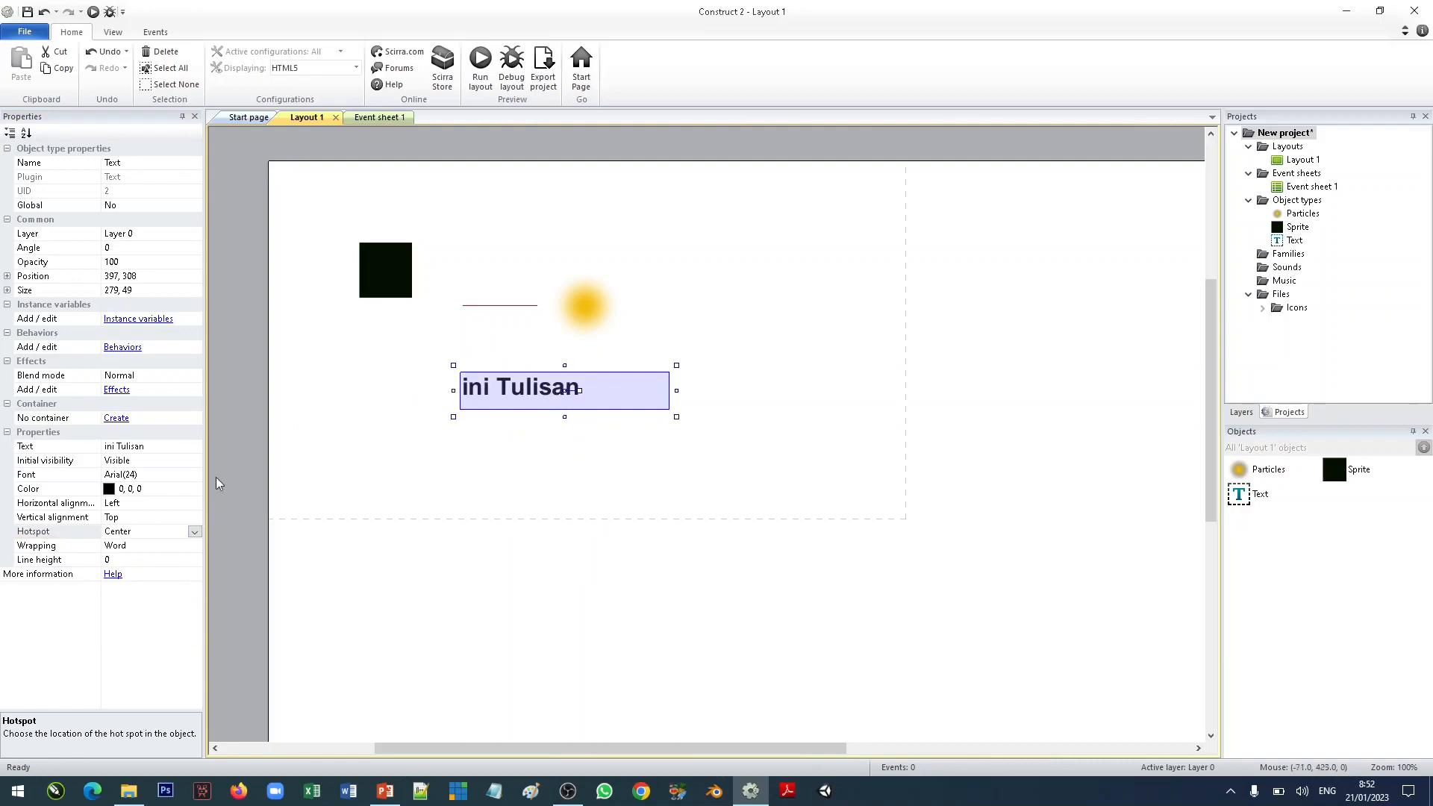
Set both the horizontal and vertical alignment of the Text object to Center.
{"action": "left_click", "coordinate": [199, 502]}
{"action": "left_click", "coordinate": [194, 502]}
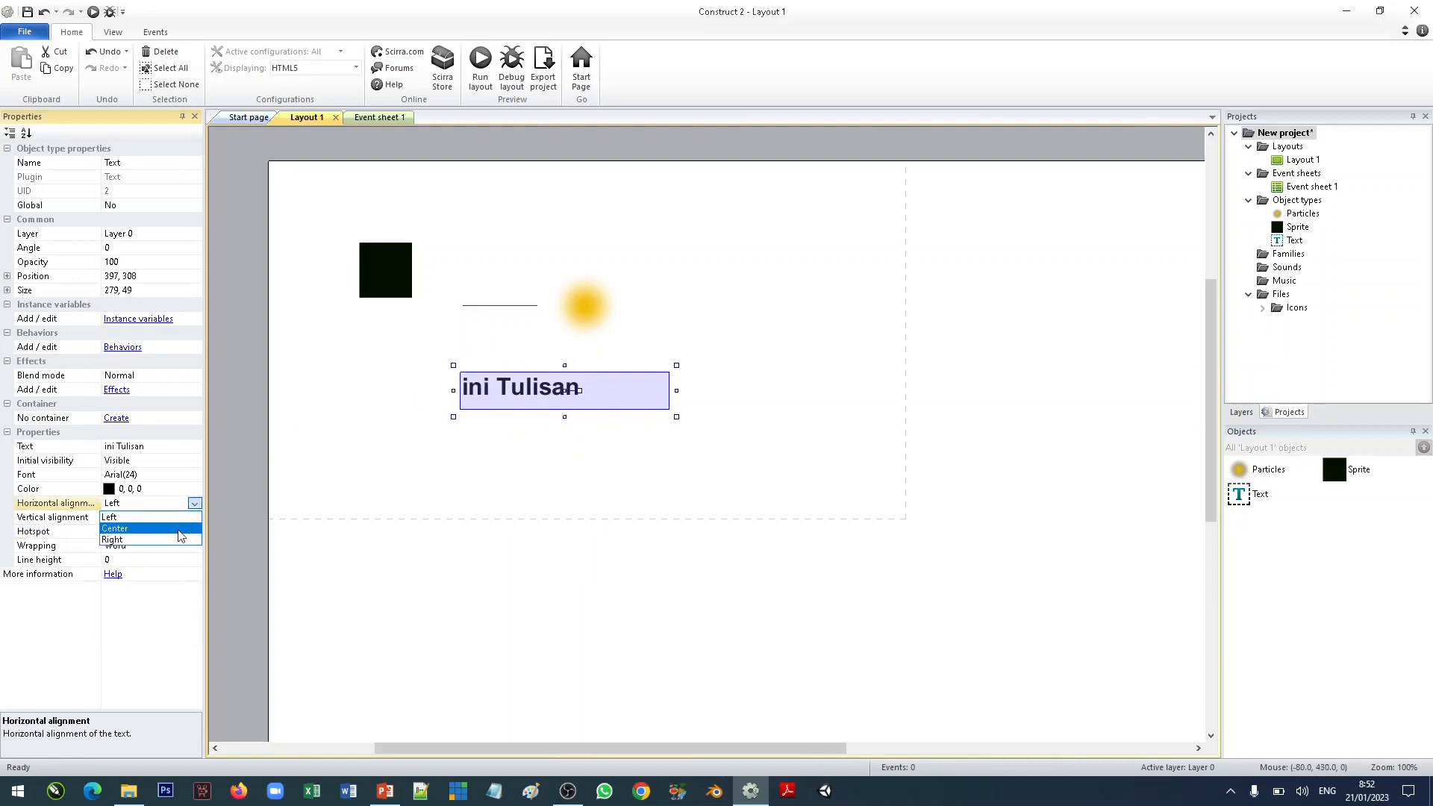
{"action": "left_click", "coordinate": [149, 530]}
{"action": "left_click", "coordinate": [193, 517]}
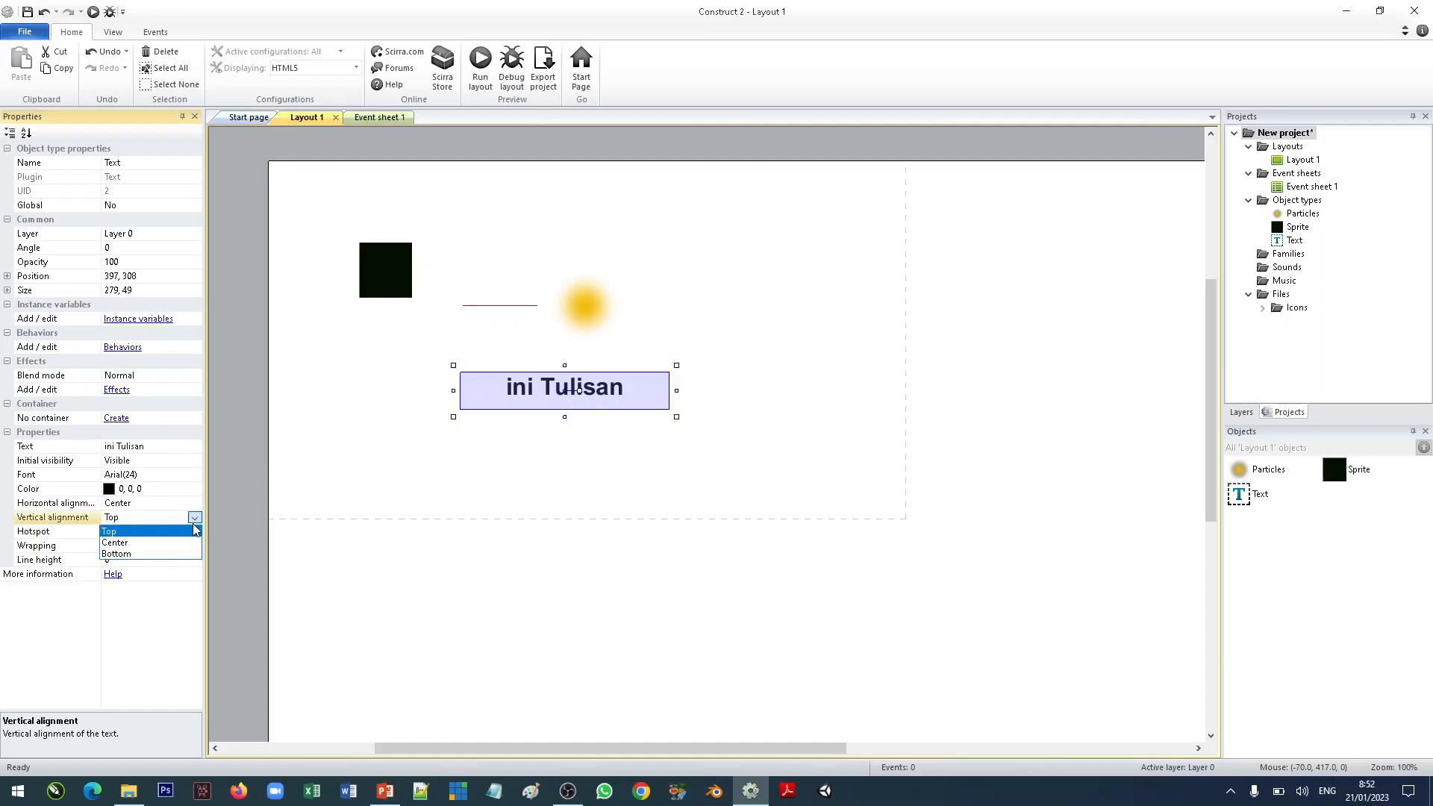
{"action": "left_click", "coordinate": [173, 544]}
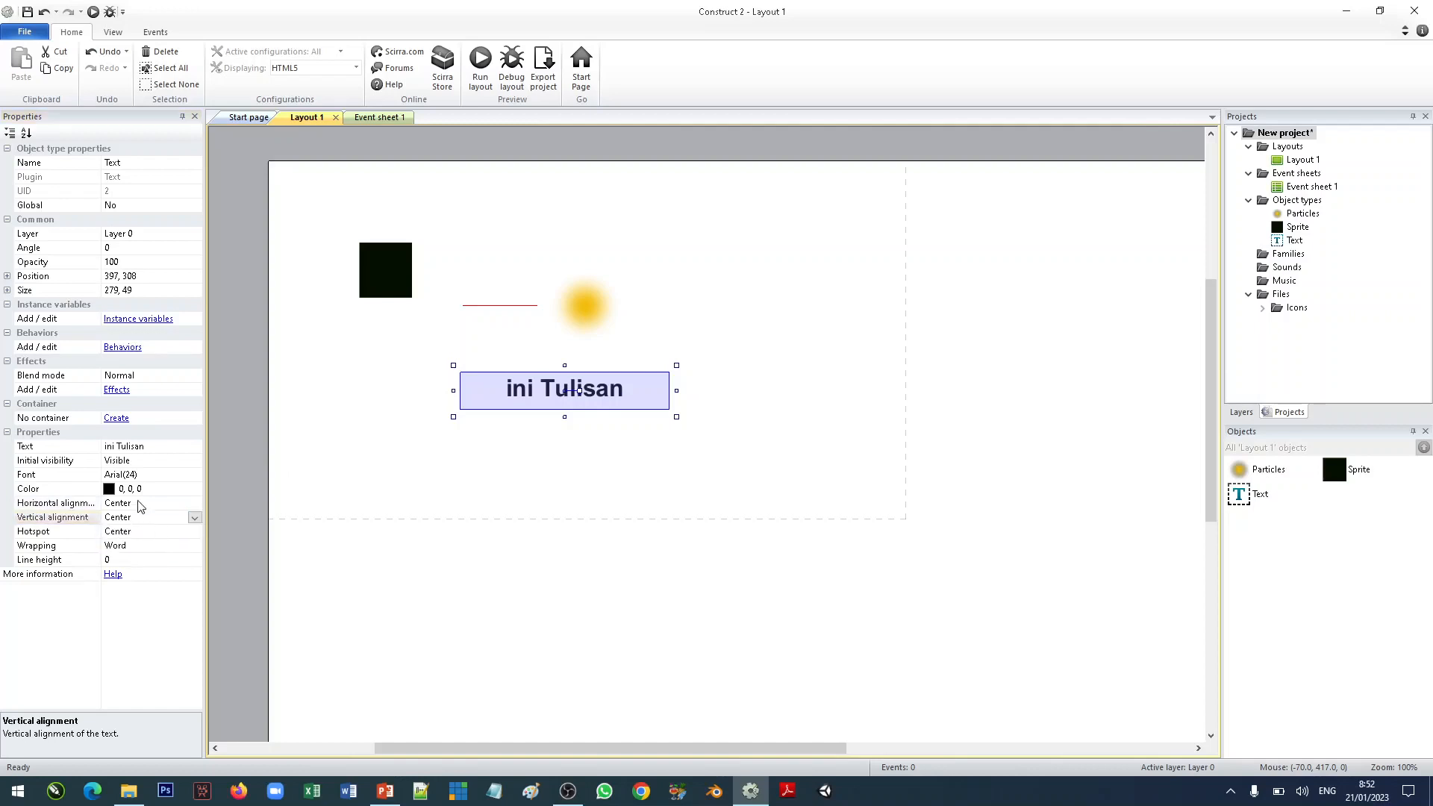
Move the Text object to about 410, 307 and set its color to green (0, 255, 0).
{"action": "mouse_move", "coordinate": [594, 391]}
{"action": "left_mouse_down"}
{"action": "mouse_move", "coordinate": [695, 349]}
{"action": "mouse_move", "coordinate": [653, 394]}
{"action": "mouse_move", "coordinate": [605, 391]}
{"action": "left_mouse_up"}
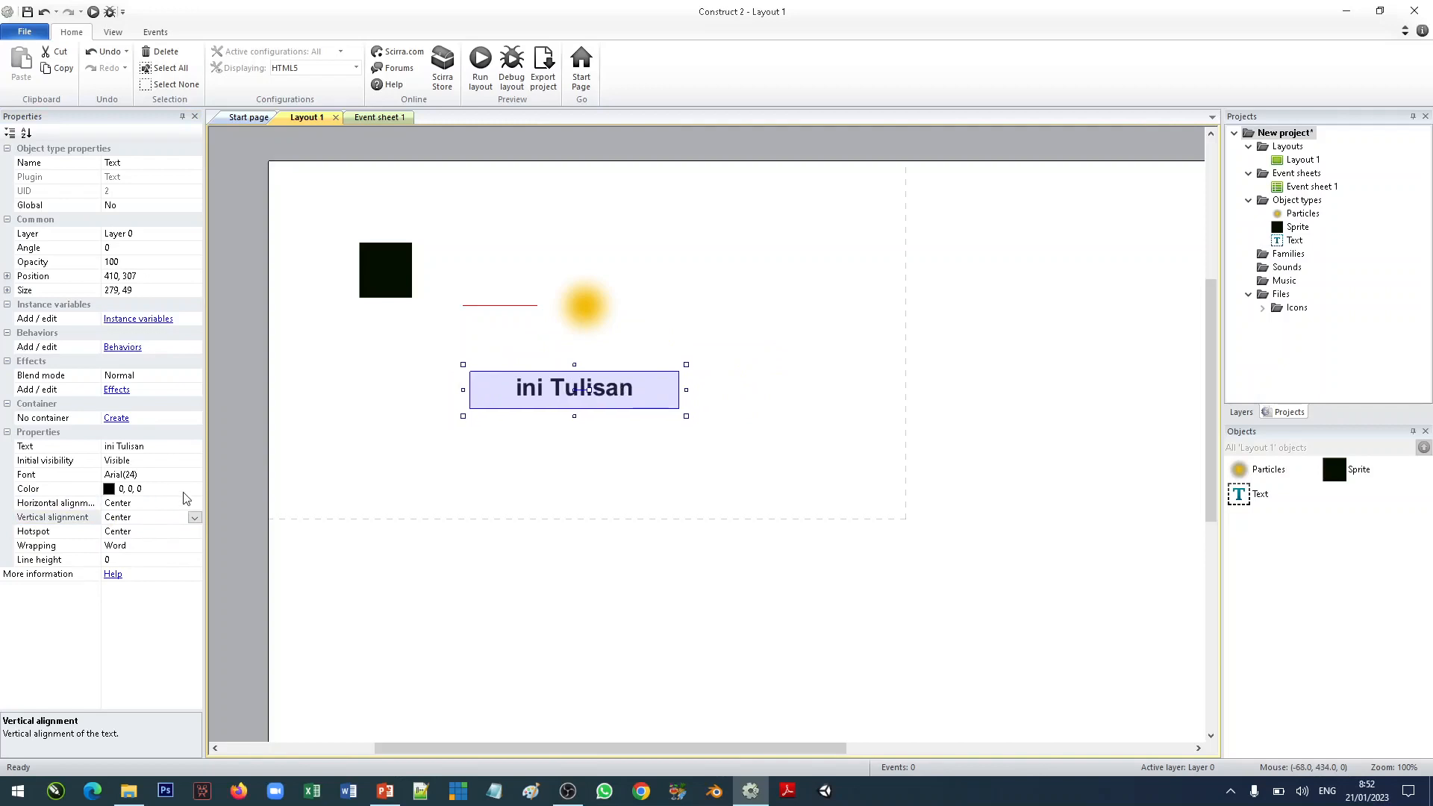
{"action": "left_click", "coordinate": [194, 489]}
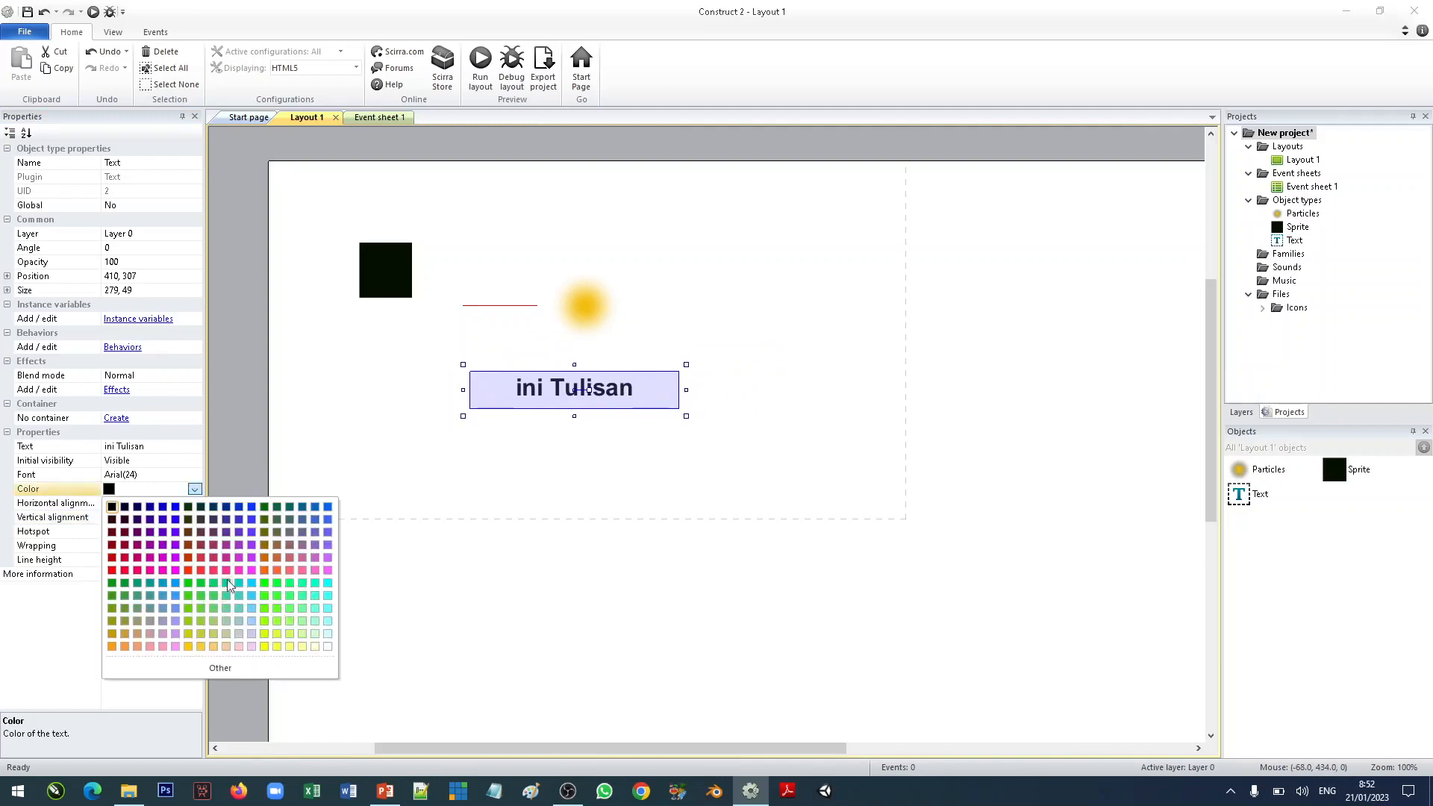
{"action": "left_click", "coordinate": [264, 582]}
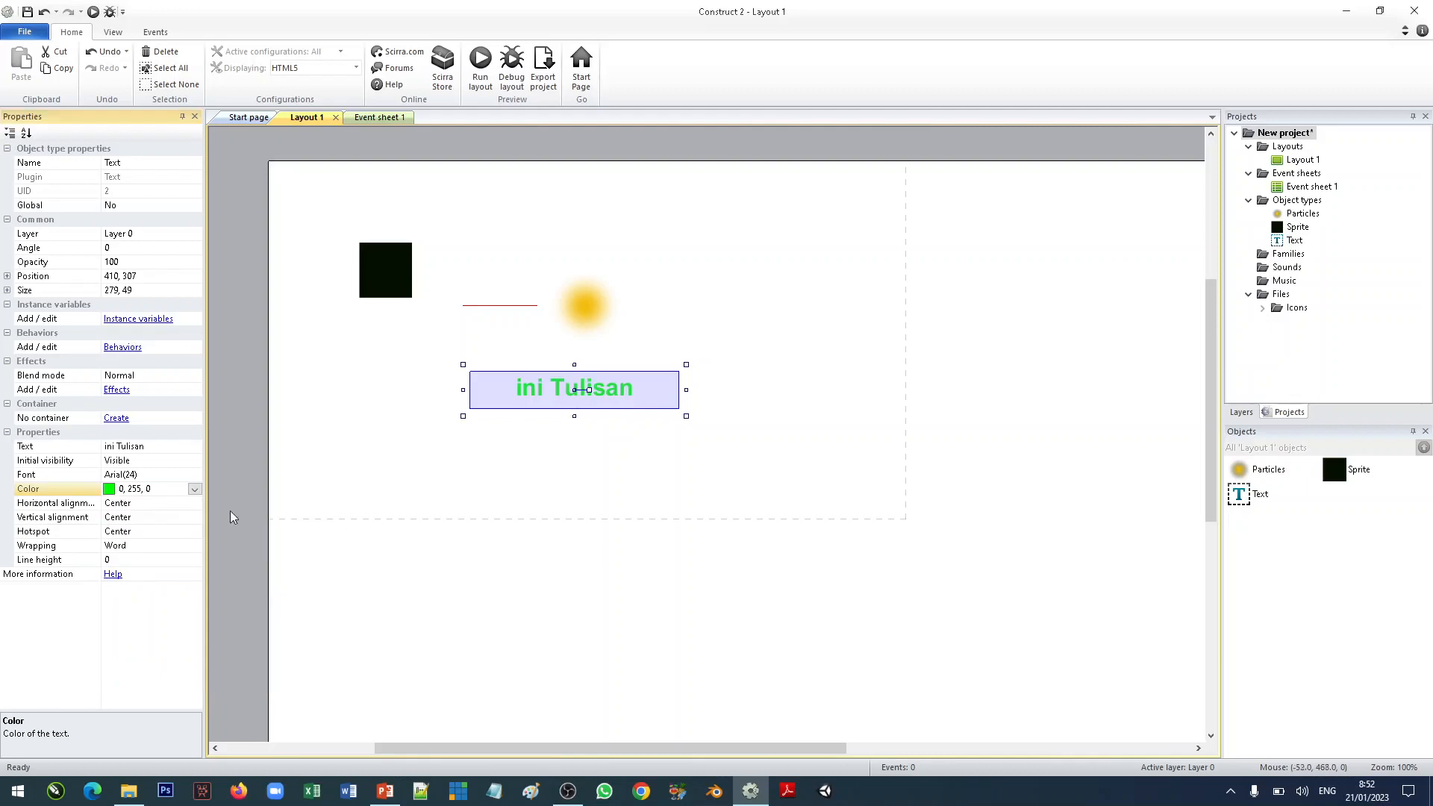
Rearrange the objects on Layout 1, placing the Text at about 618, 102 and shifting the Particles and black Sprite slightly.
{"action": "left_click_drag", "start_coordinate": [609, 405], "coordinate": [775, 239]}
{"action": "left_click", "coordinate": [601, 430]}
{"action": "mouse_move", "coordinate": [601, 317]}
{"action": "left_mouse_down"}
{"action": "mouse_move", "coordinate": [633, 346]}
{"action": "mouse_move", "coordinate": [615, 337]}
{"action": "left_mouse_up"}
{"action": "left_click_drag", "start_coordinate": [389, 281], "coordinate": [402, 252]}
{"action": "left_click_drag", "start_coordinate": [774, 232], "coordinate": [763, 235]}
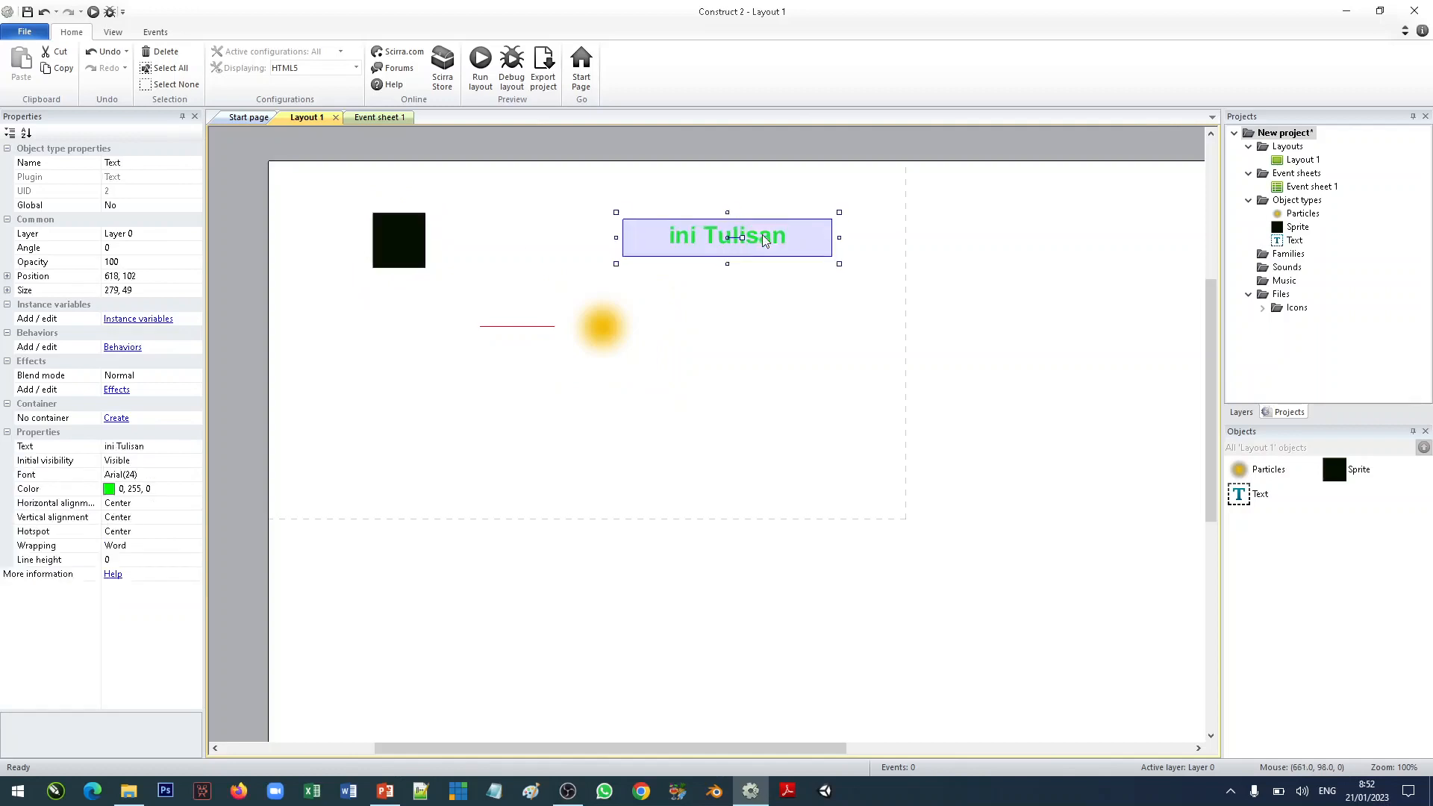
{"action": "left_click", "coordinate": [780, 351]}
Look through the insertable object types, including the Input and Media groups, and leave without inserting one.
{"action": "double_click", "coordinate": [734, 337]}
{"action": "scroll", "coordinate": [672, 284], "scroll_direction": "down", "scroll_amount": 5}
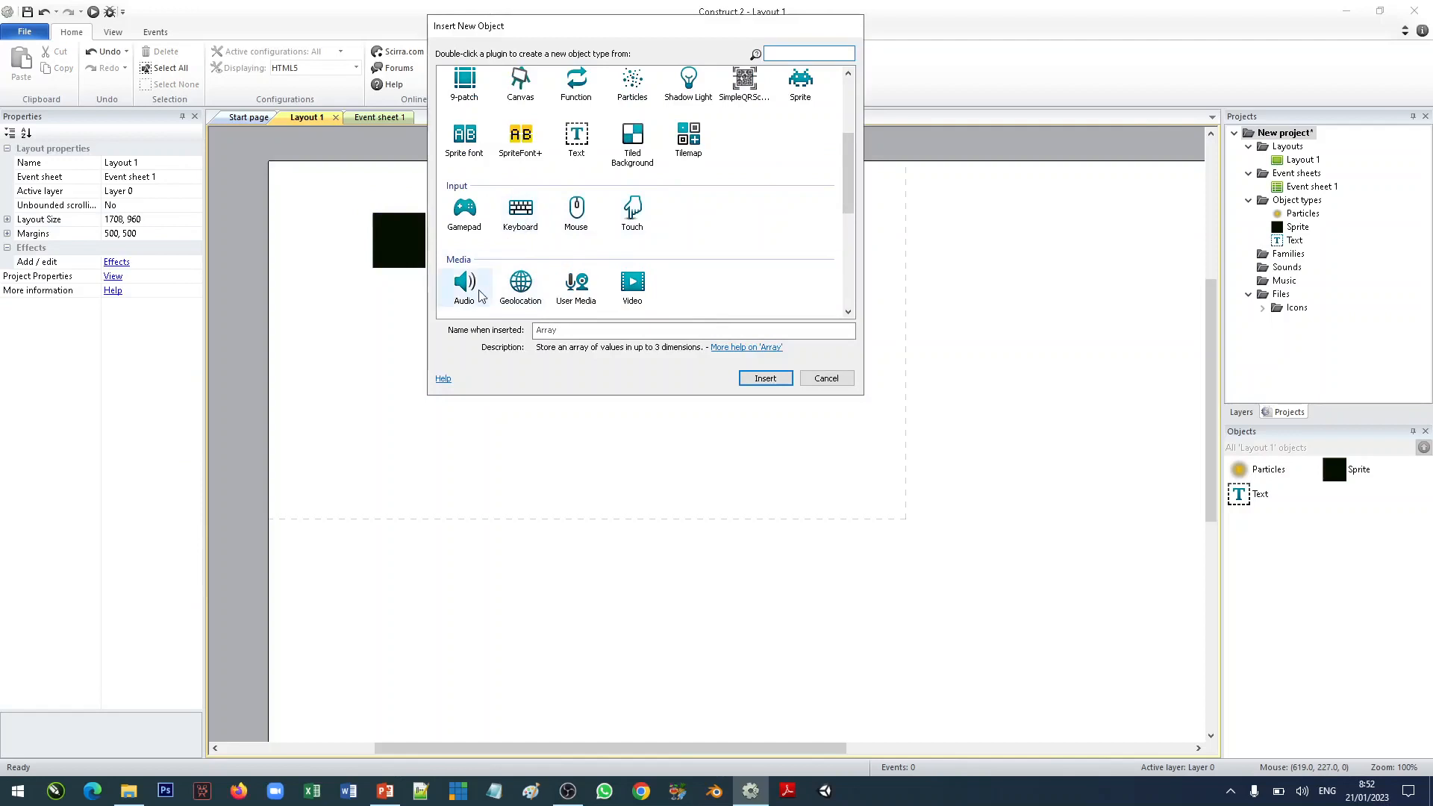
{"action": "left_click", "coordinate": [825, 379]}
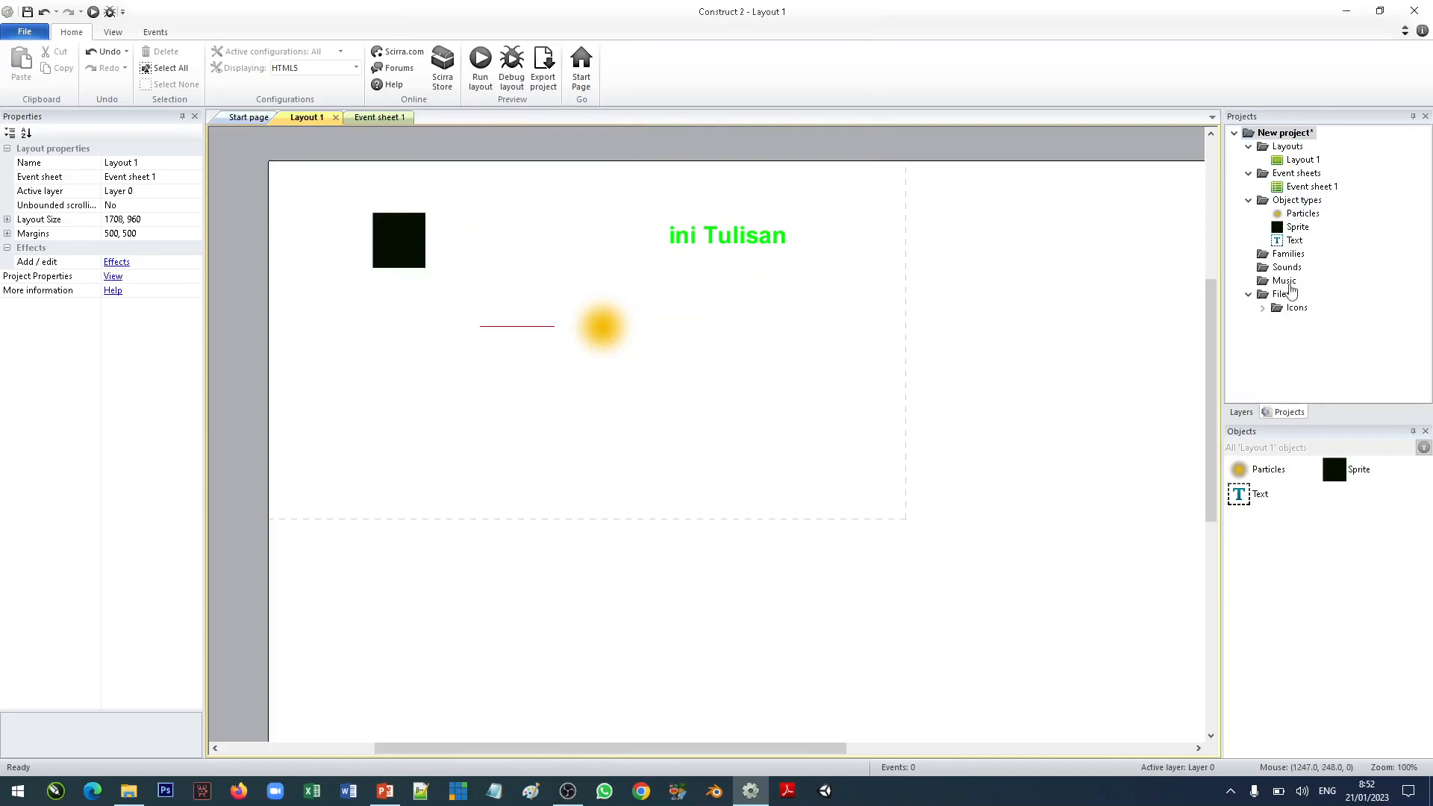
Add a second layout with its own event sheet to the project, keeping the default names.
{"action": "left_click", "coordinate": [1297, 161]}
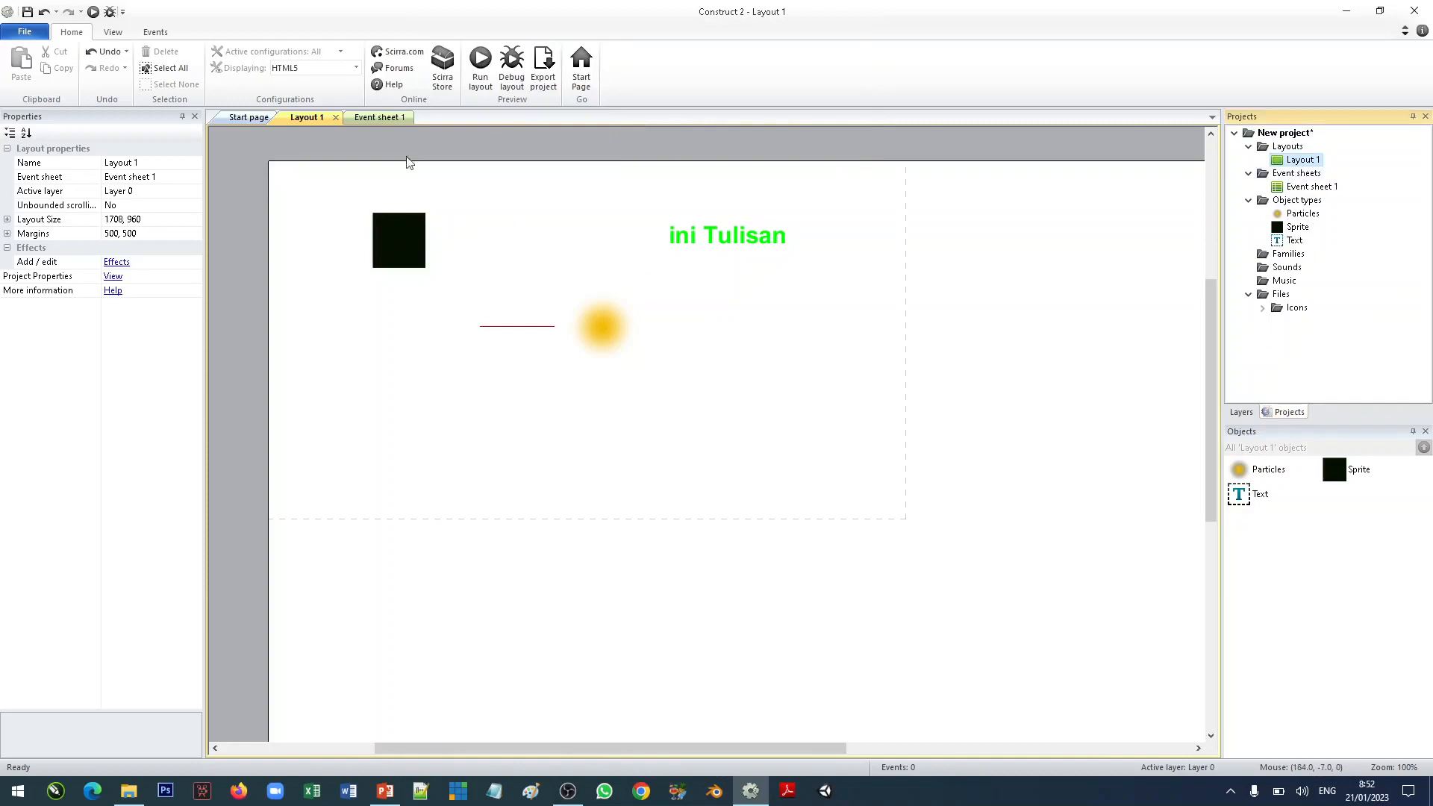
{"action": "left_click", "coordinate": [1320, 188]}
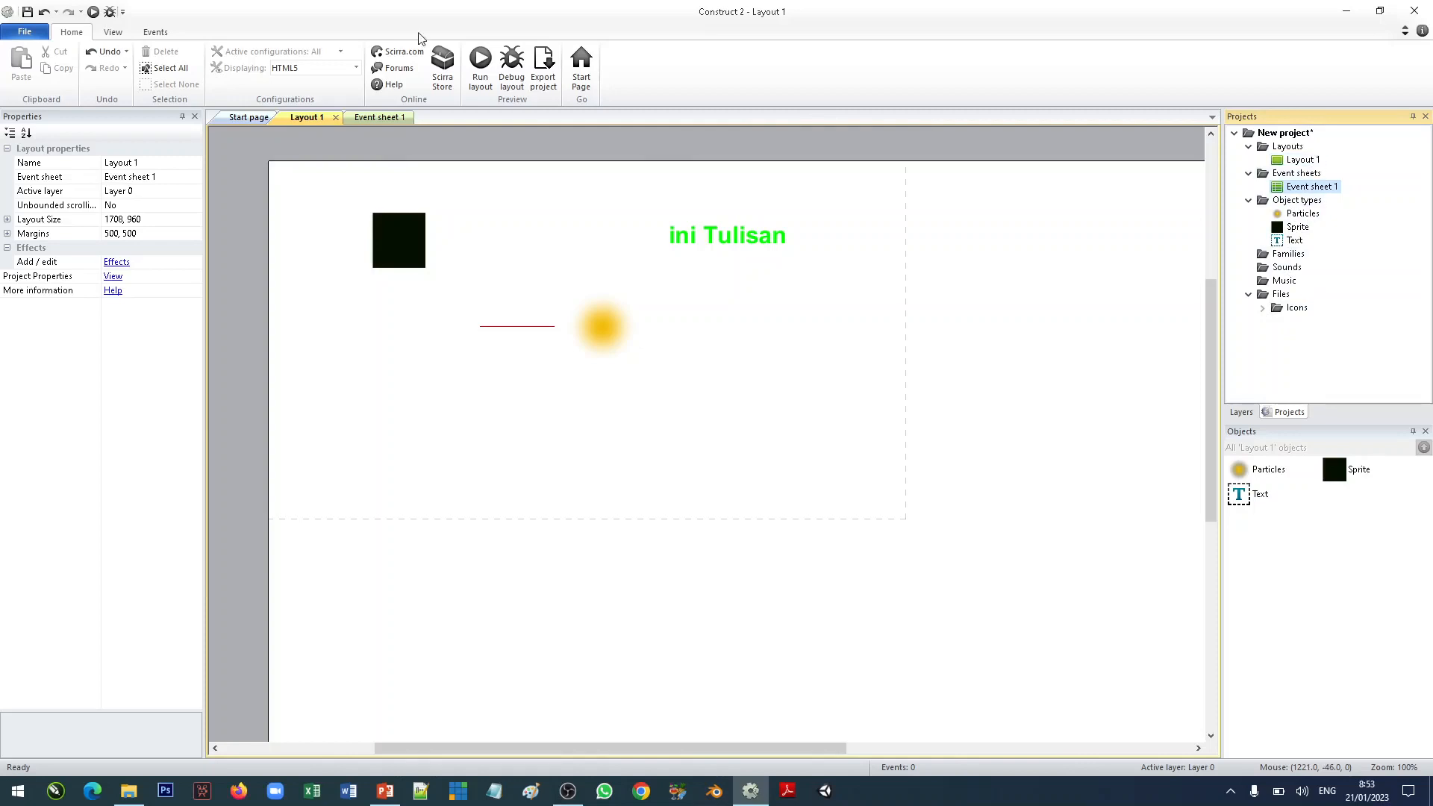
{"action": "left_click", "coordinate": [1299, 161]}
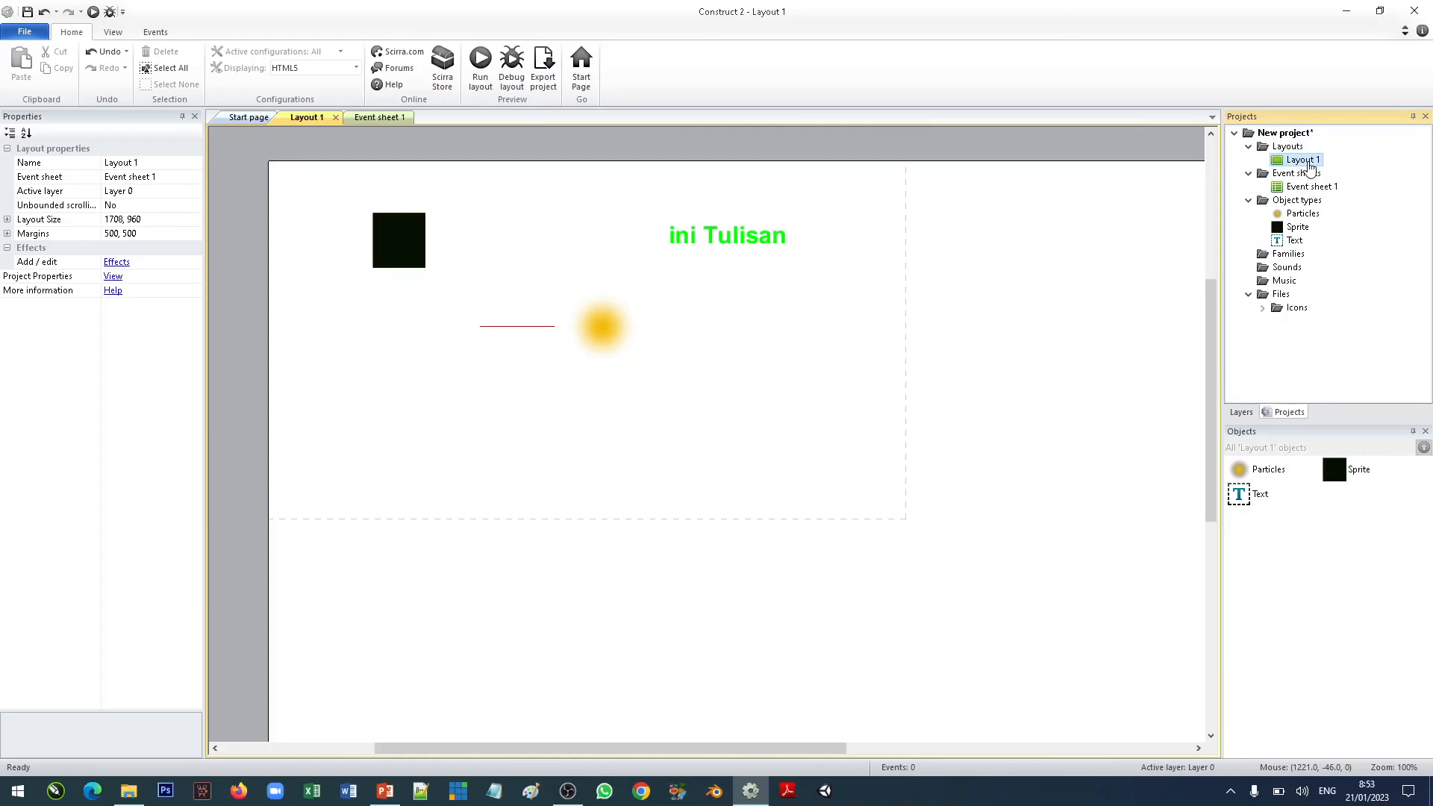
{"action": "right_click", "coordinate": [1290, 149]}
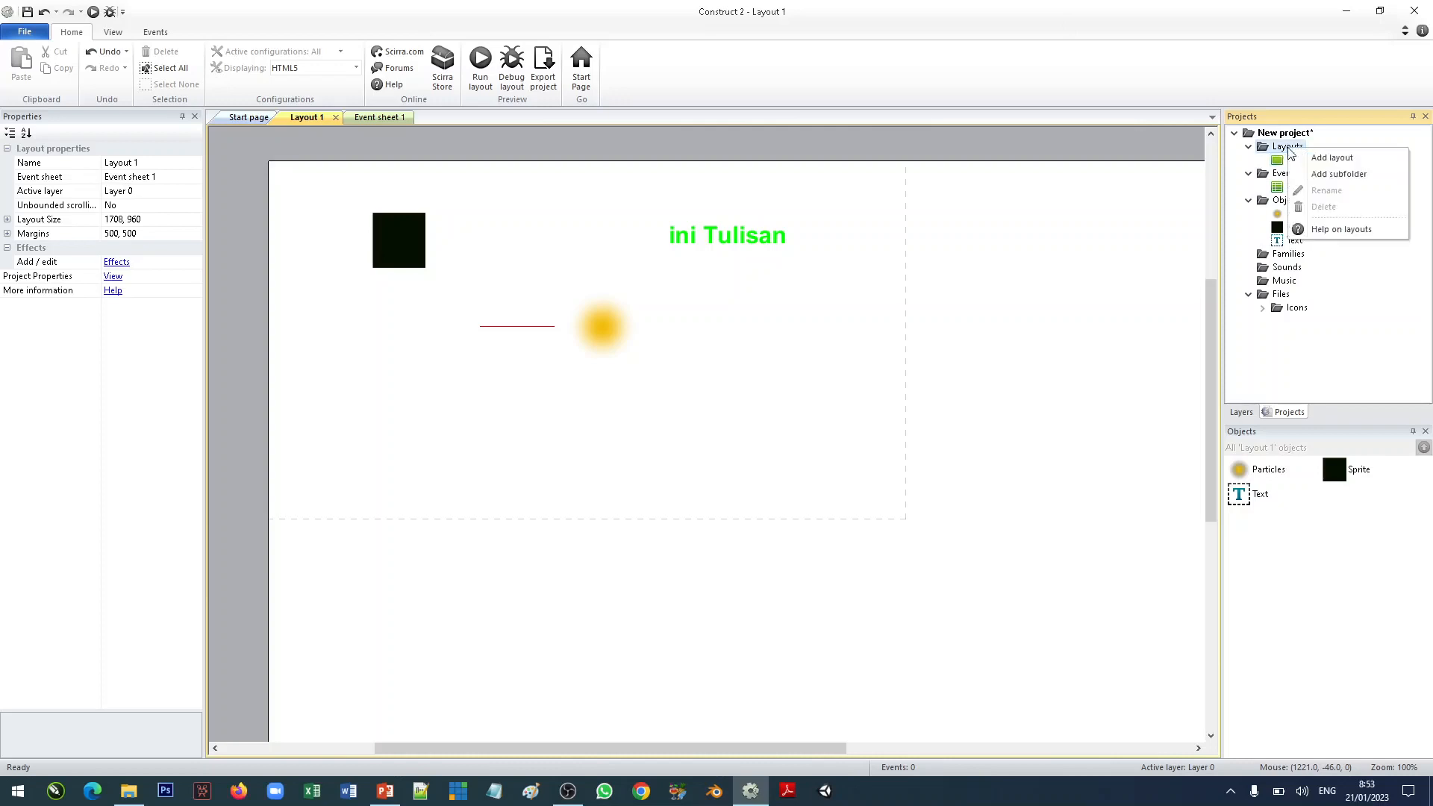
{"action": "left_click", "coordinate": [1332, 158]}
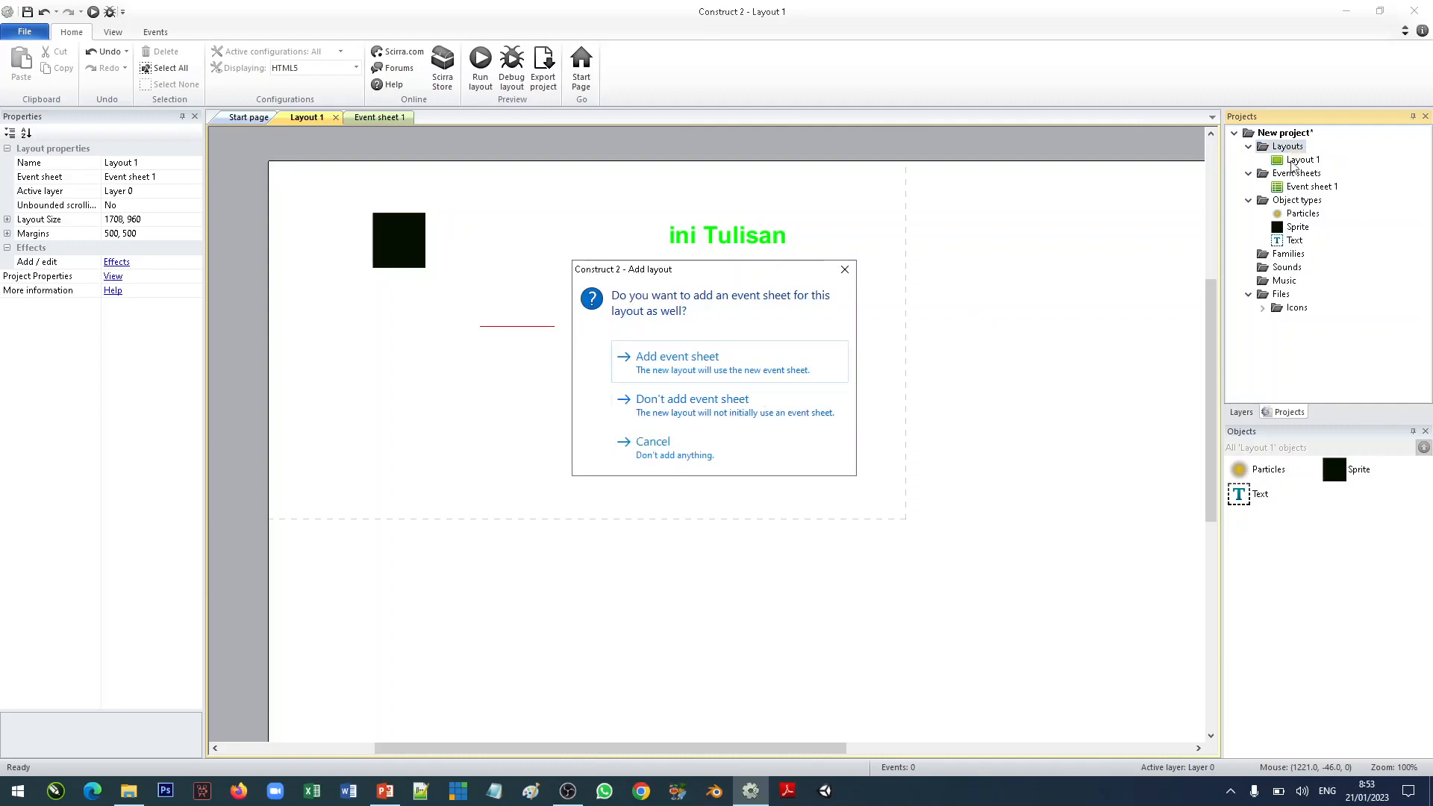
{"action": "left_click", "coordinate": [678, 368]}
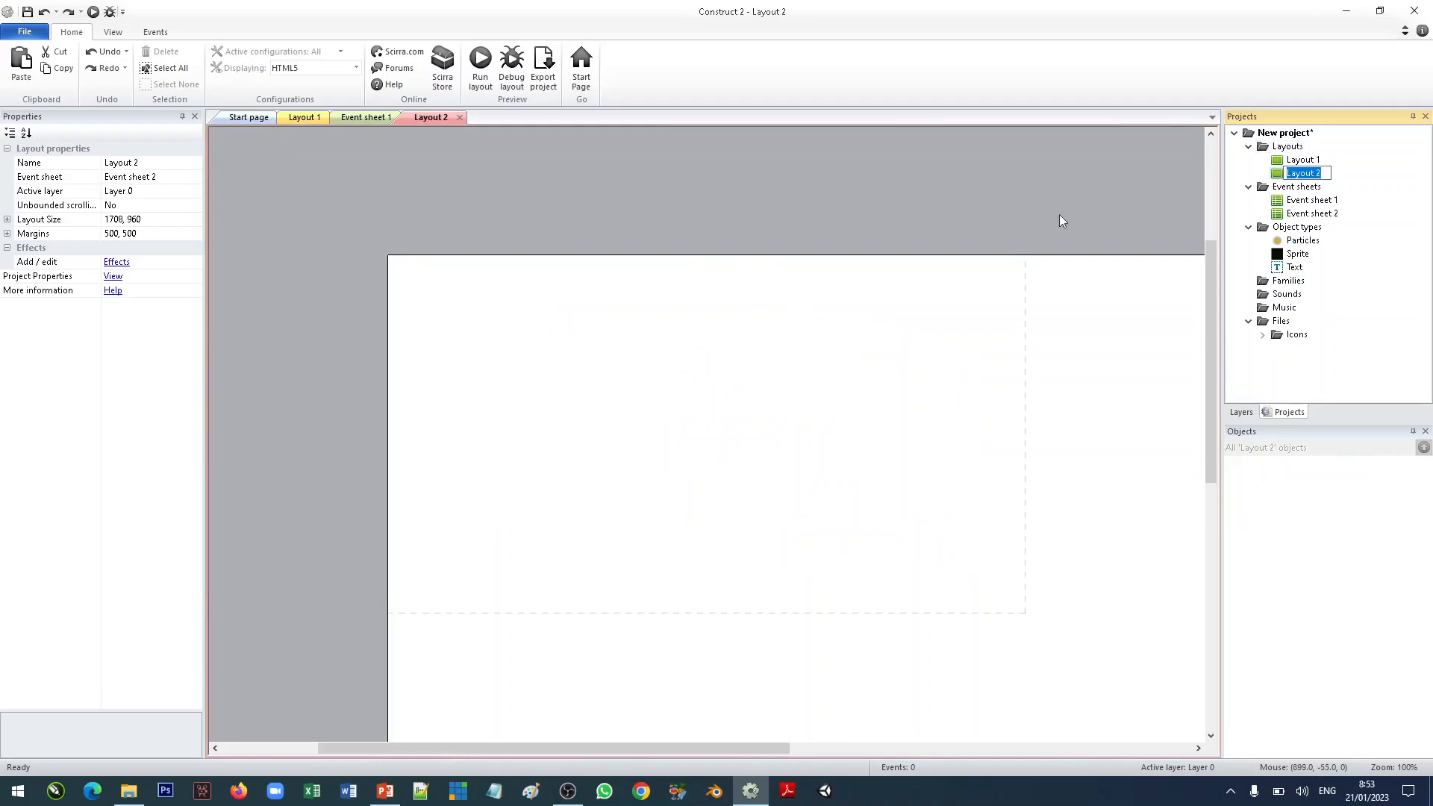
{"action": "left_click", "coordinate": [1379, 188]}
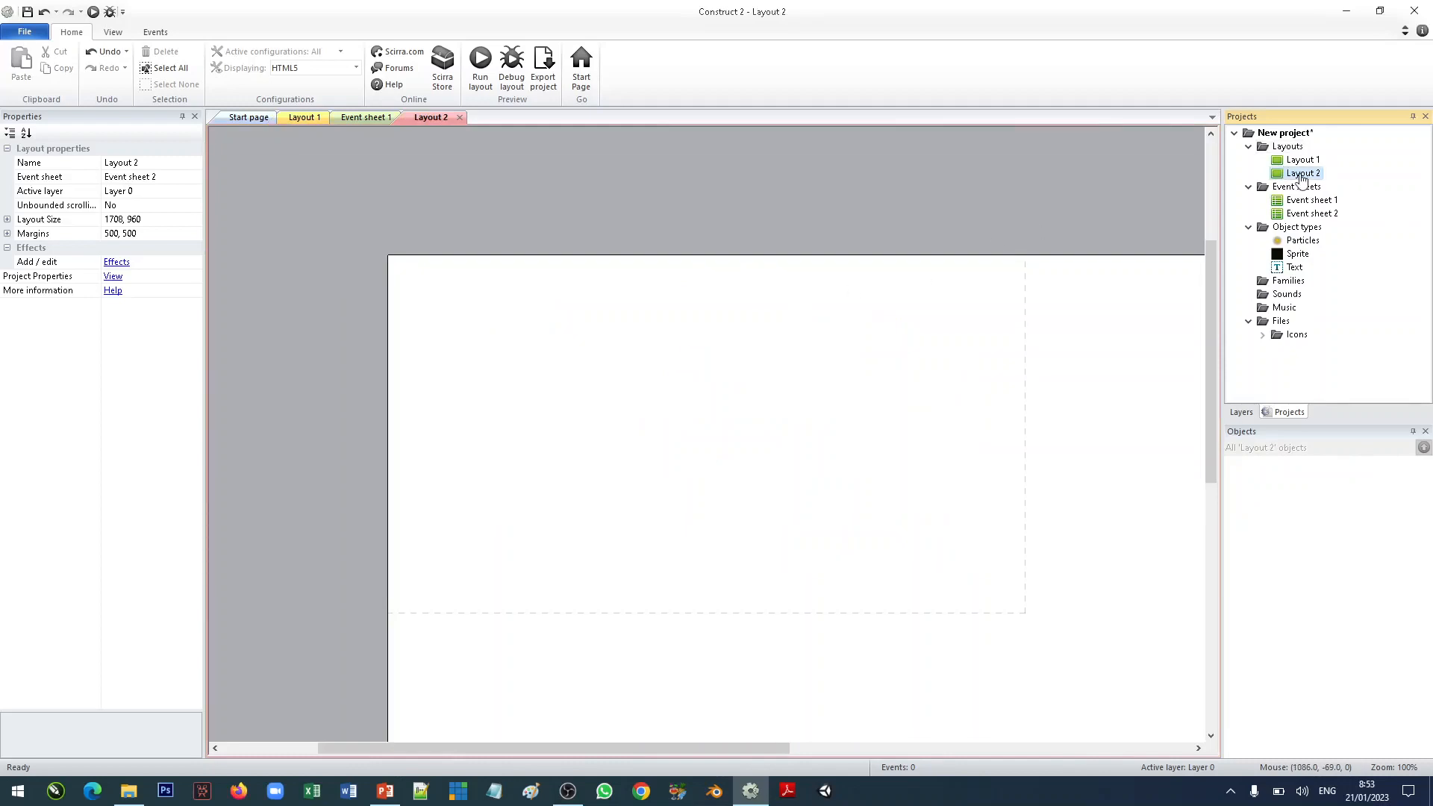
{"action": "left_click", "coordinate": [1319, 214]}
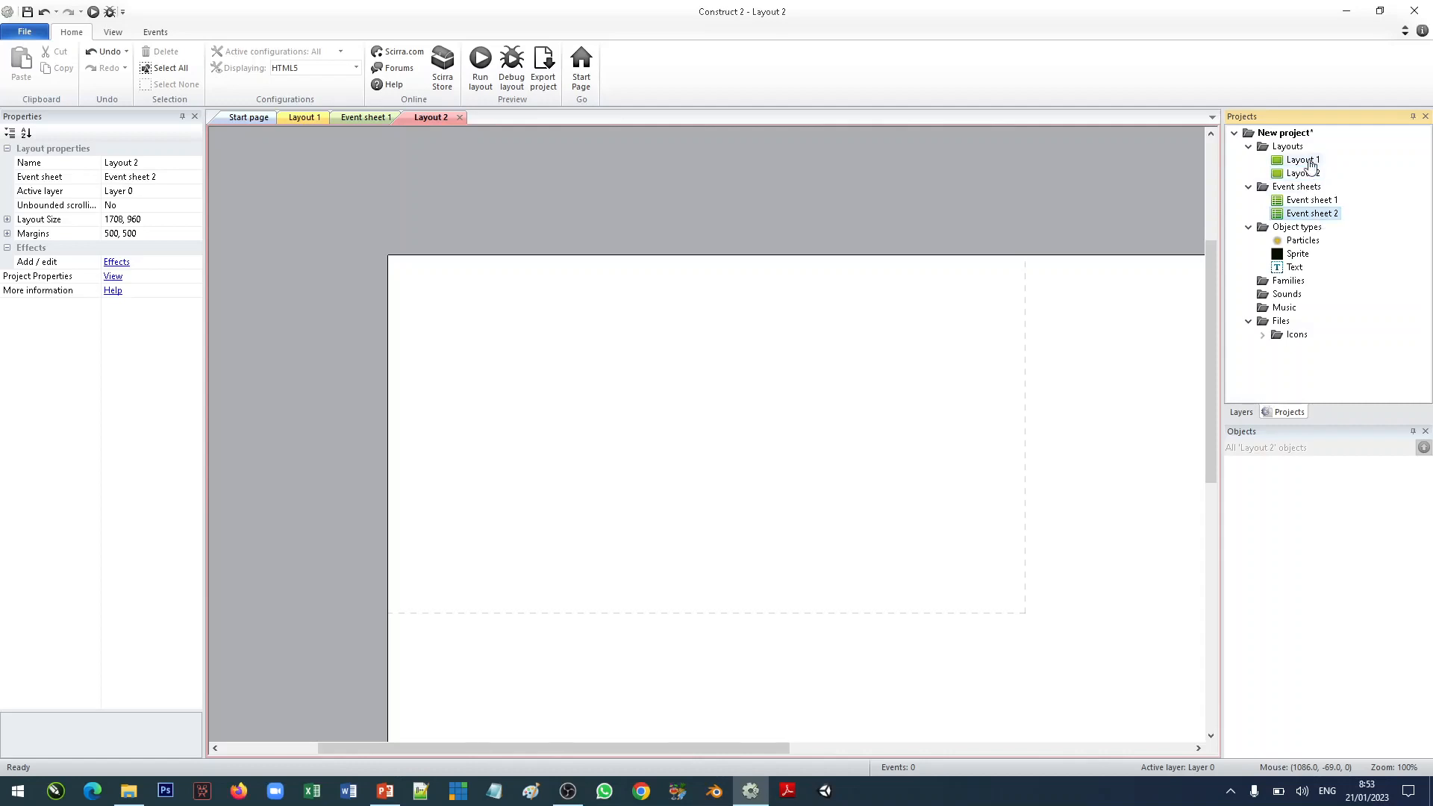
Close the open Layout 1, Layout 2 and Event sheet 1 views, leaving only the start page.
{"action": "left_click", "coordinate": [307, 119]}
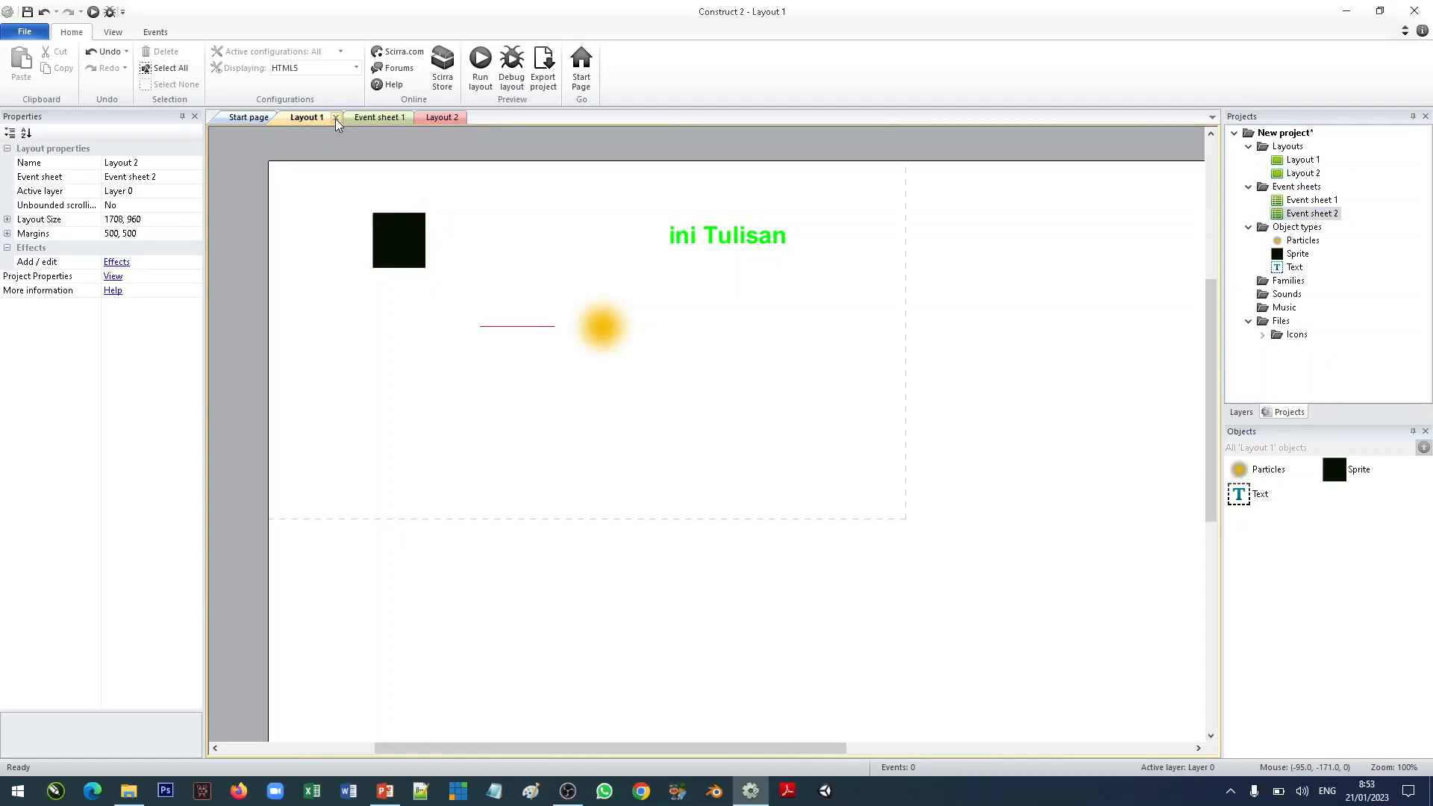
{"action": "left_click", "coordinate": [334, 118]}
{"action": "left_click", "coordinate": [406, 117]}
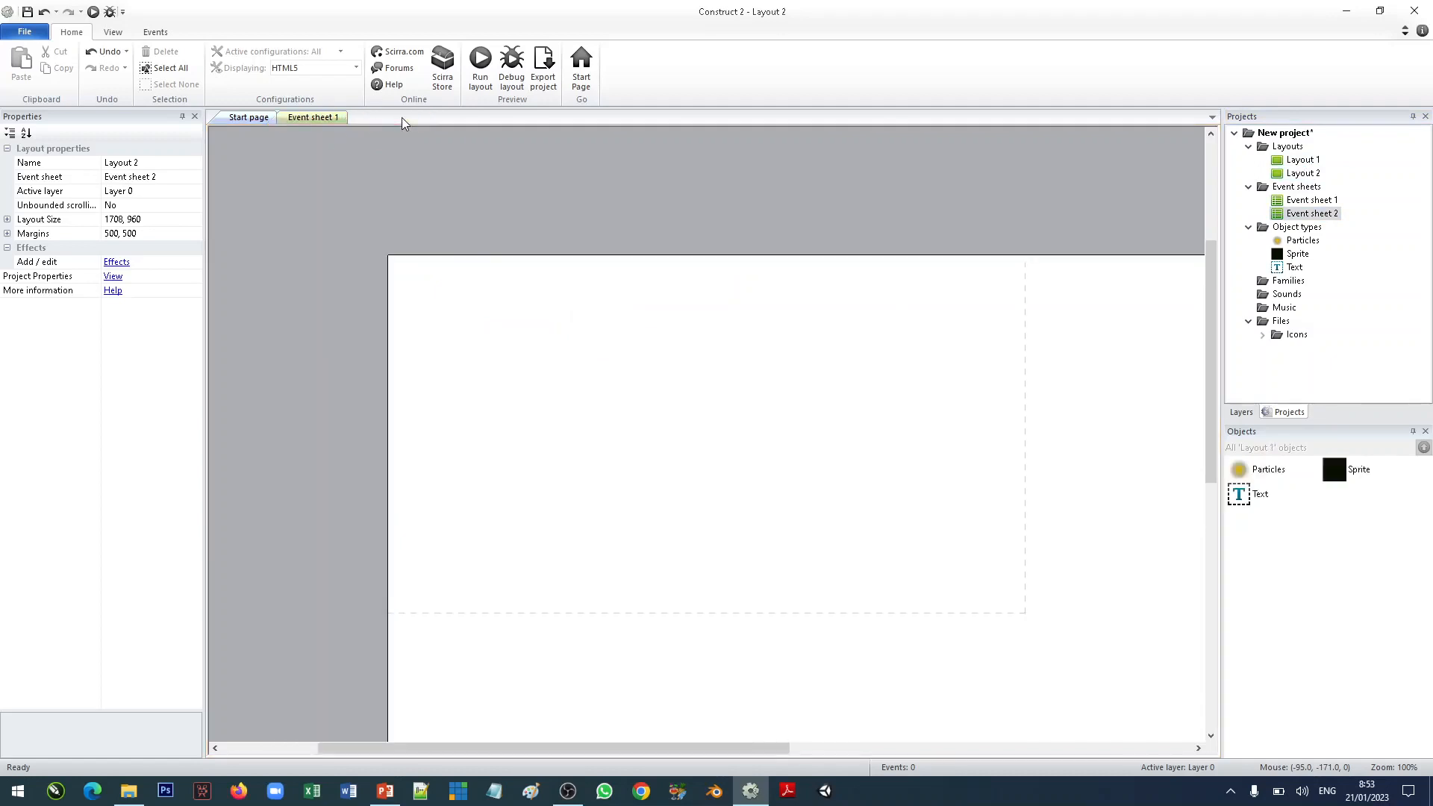
{"action": "left_click", "coordinate": [354, 118]}
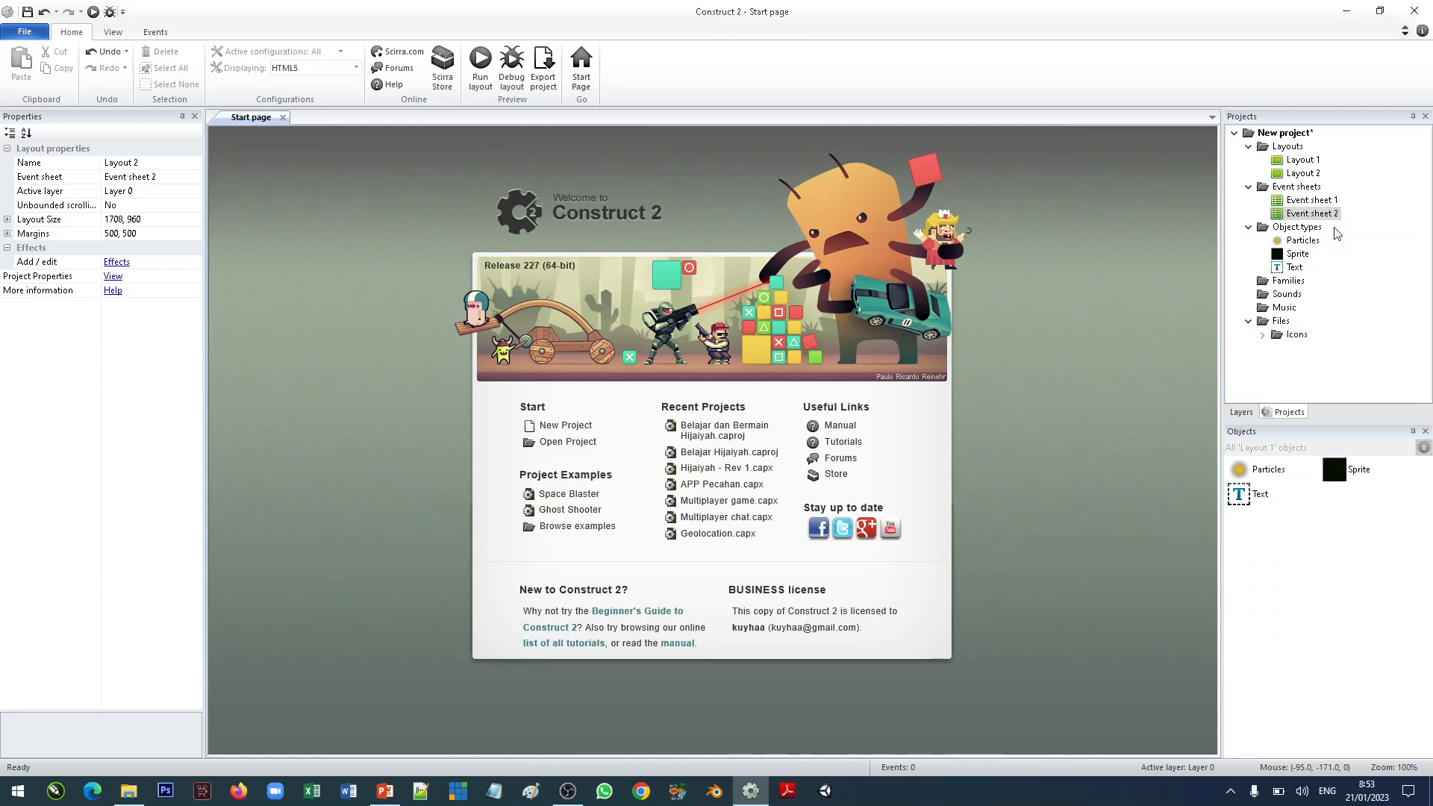
Reopen Layout 1, Layout 2 and Event sheet 1 from the project, and open Event sheet 2 as well.
{"action": "double_click", "coordinate": [1302, 161]}
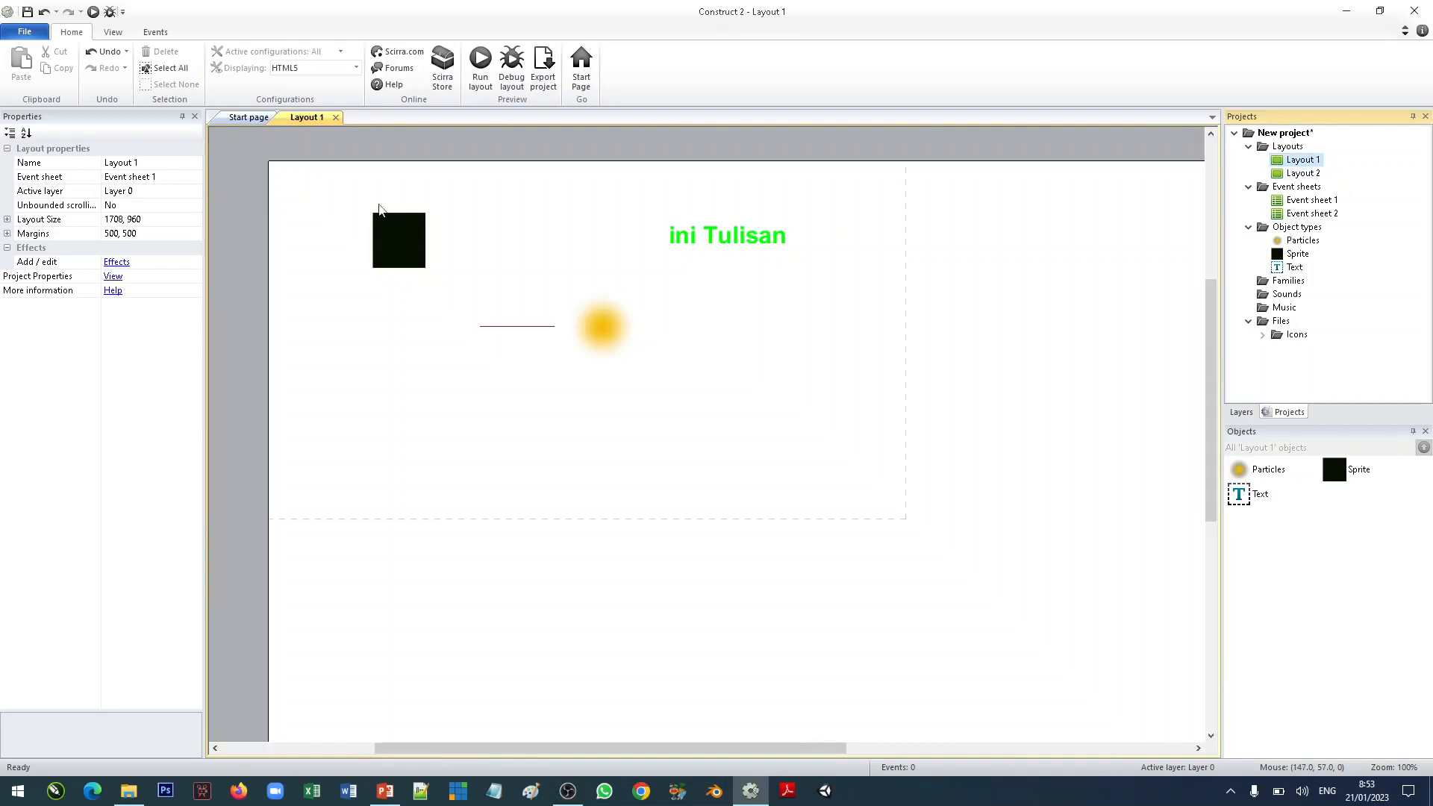
{"action": "left_click", "coordinate": [1309, 173]}
{"action": "double_click", "coordinate": [1310, 173]}
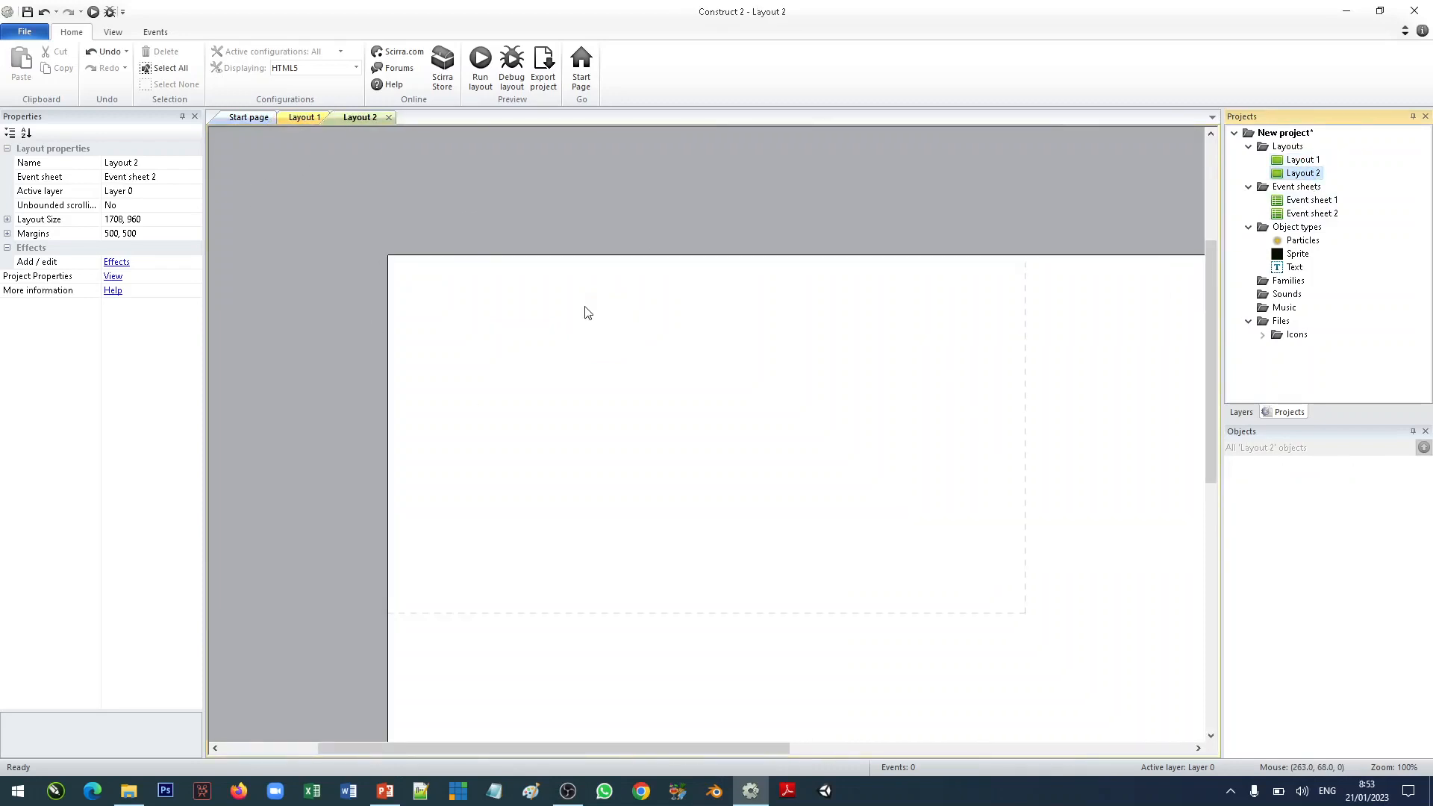
{"action": "double_click", "coordinate": [1320, 201]}
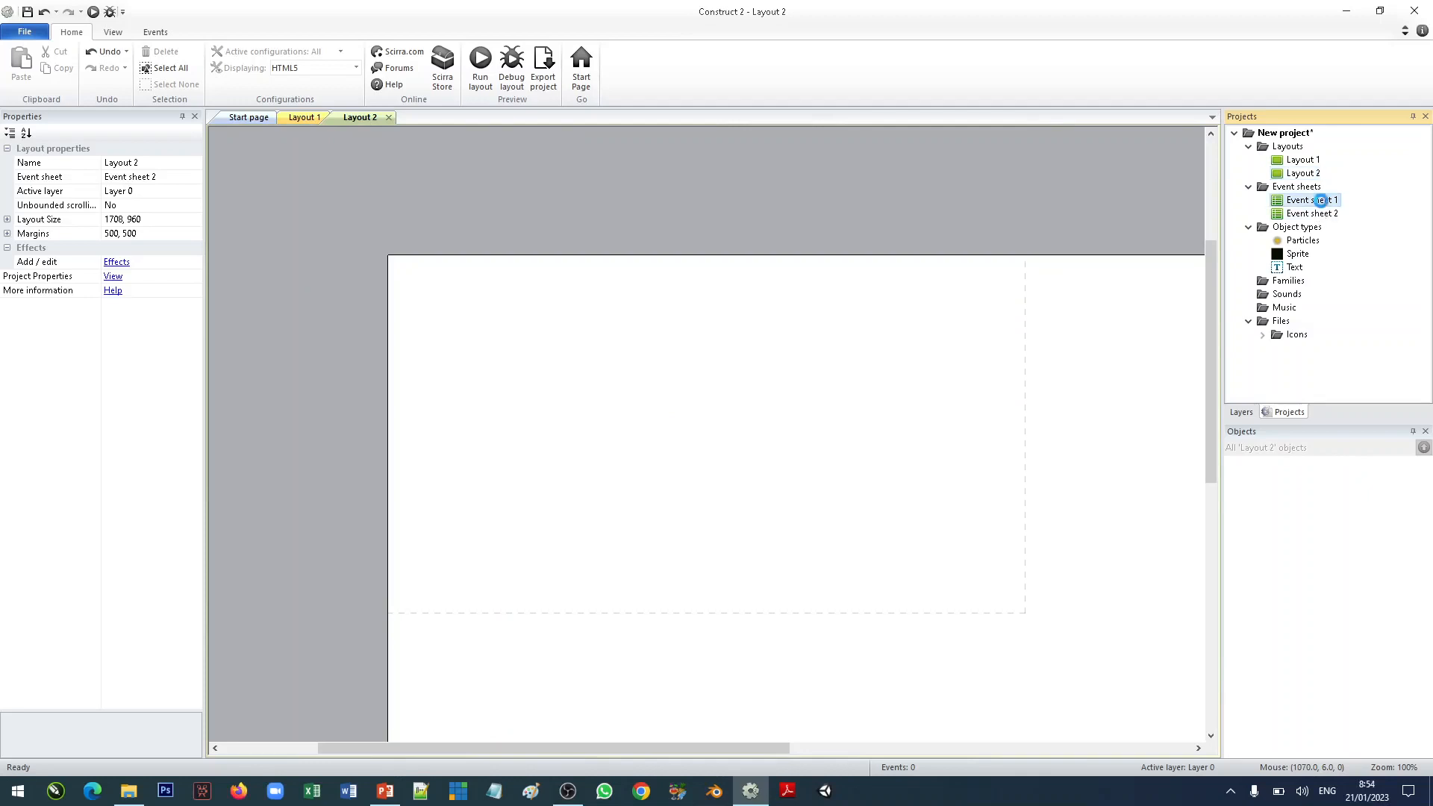
{"action": "left_click", "coordinate": [1330, 214]}
{"action": "double_click", "coordinate": [1330, 215]}
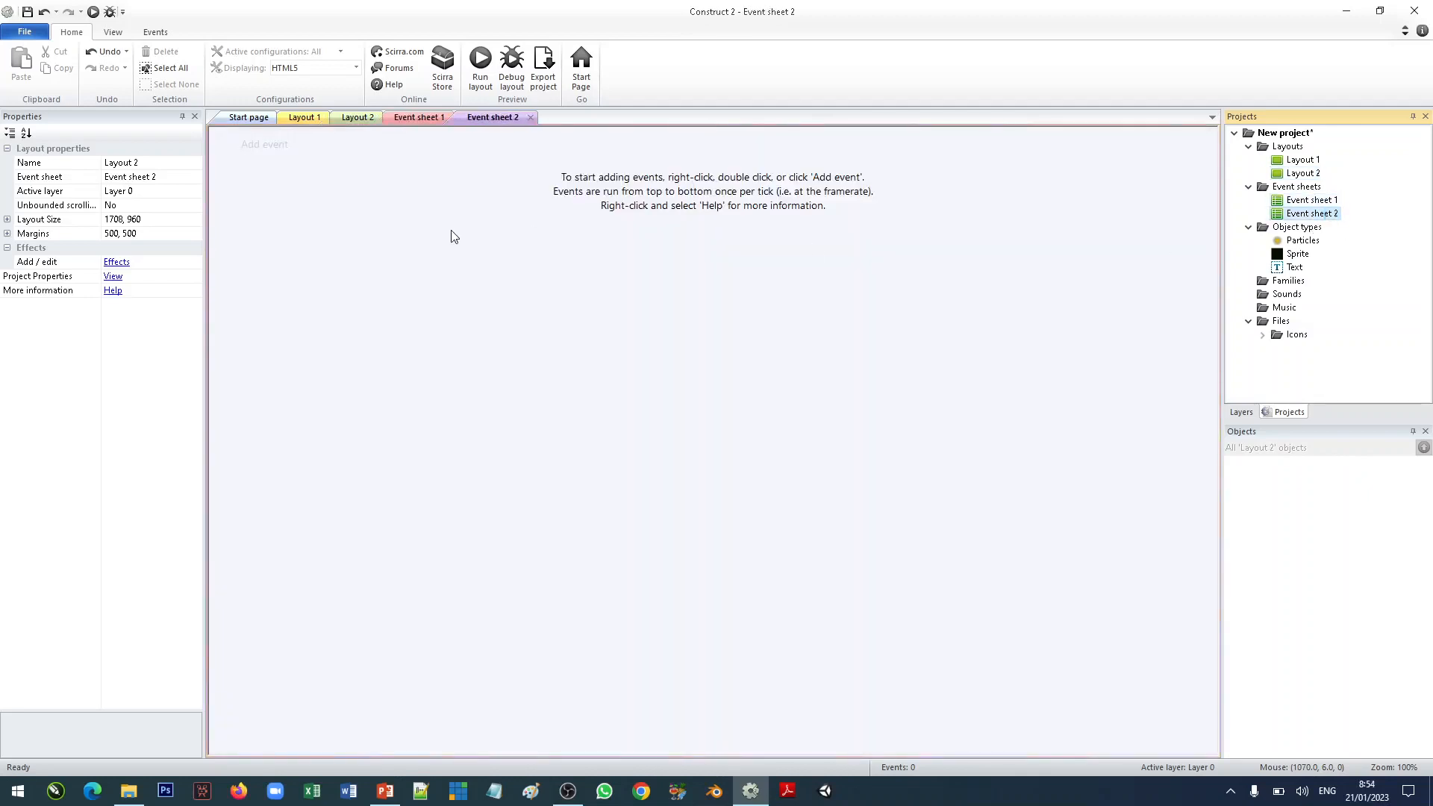
Compare Layout 1 with Event sheet 1, and set Layout 1's margins to 0, 0.
{"action": "left_click", "coordinate": [303, 119]}
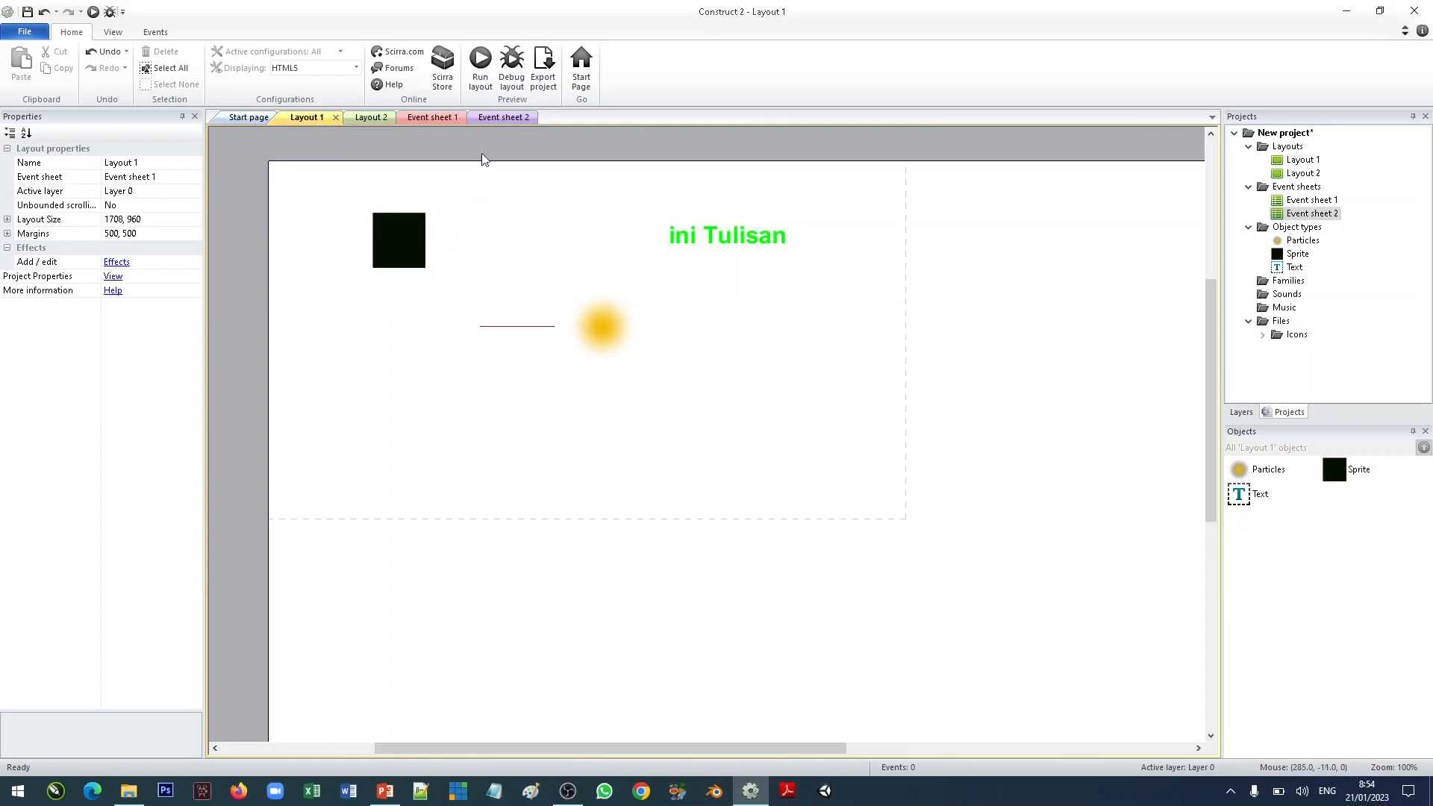
{"action": "left_click", "coordinate": [440, 117]}
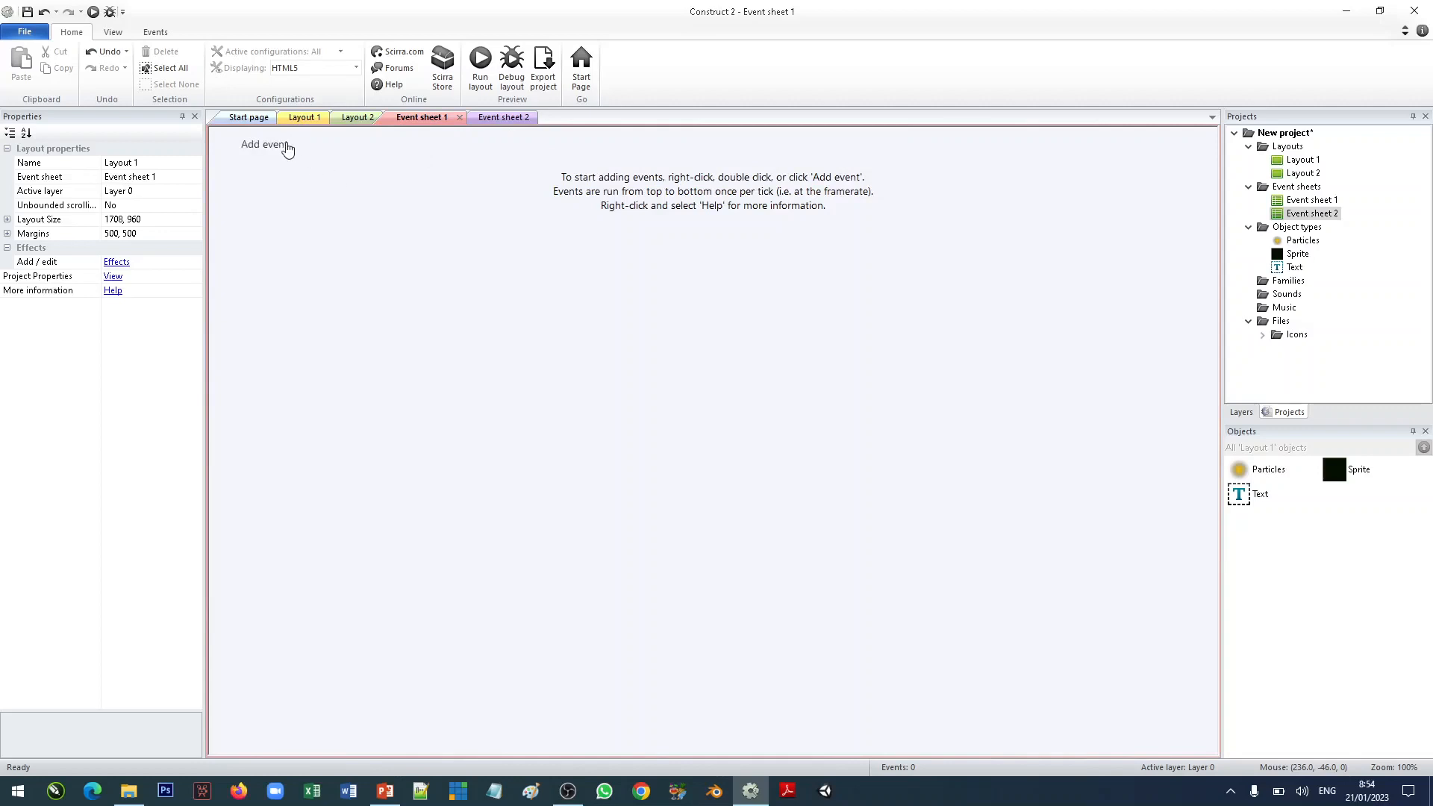
{"action": "left_click", "coordinate": [302, 120]}
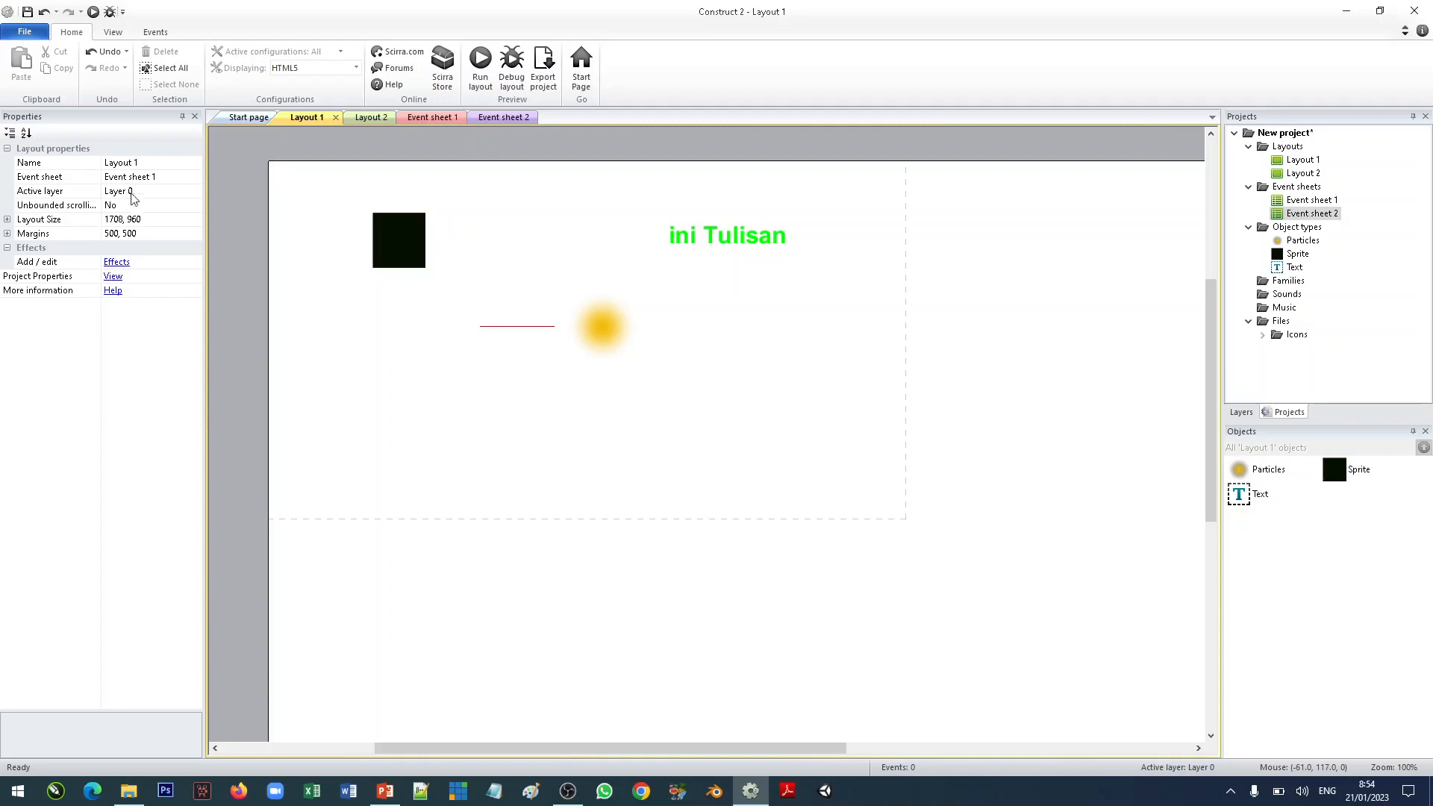
{"action": "left_click", "coordinate": [150, 223]}
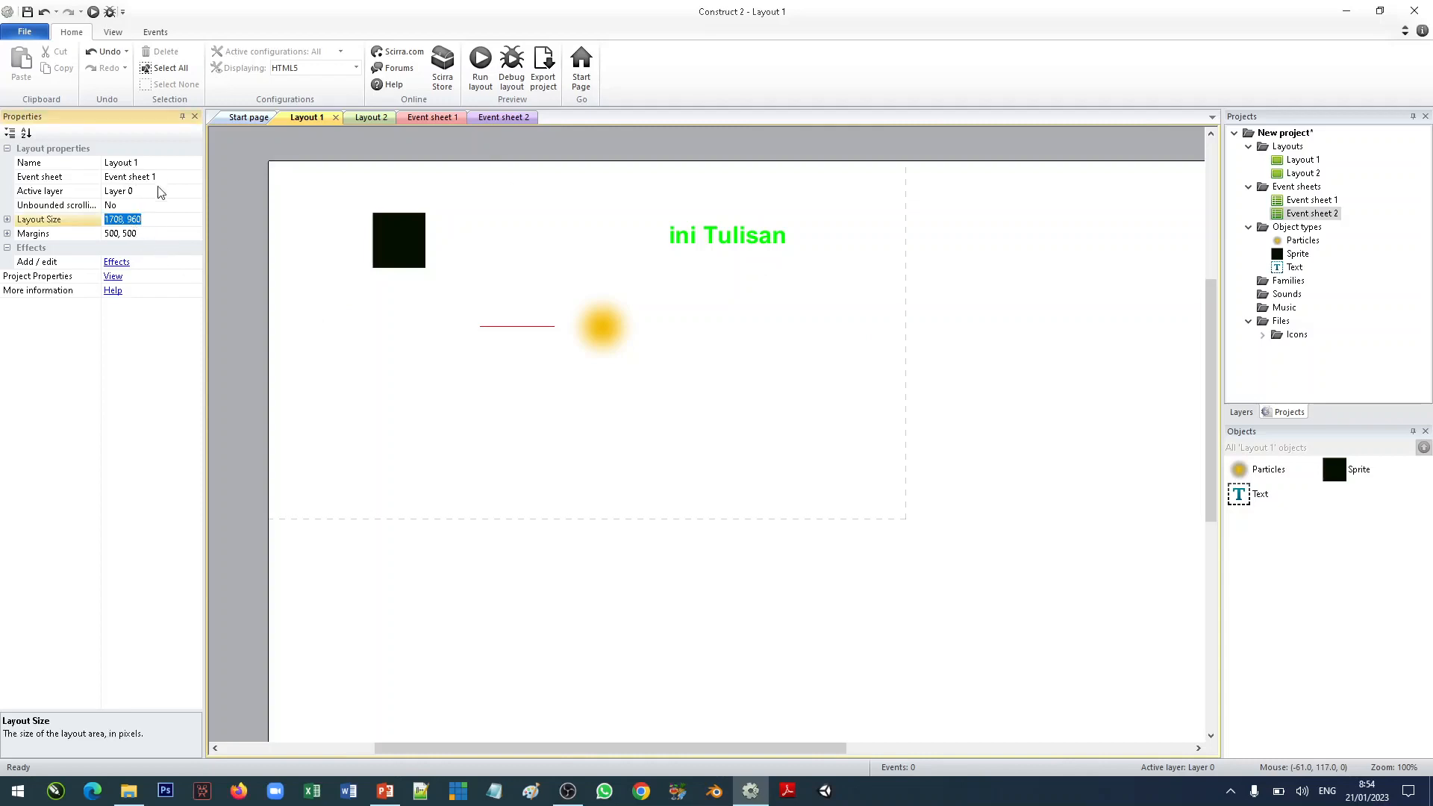
{"action": "left_click", "coordinate": [156, 233]}
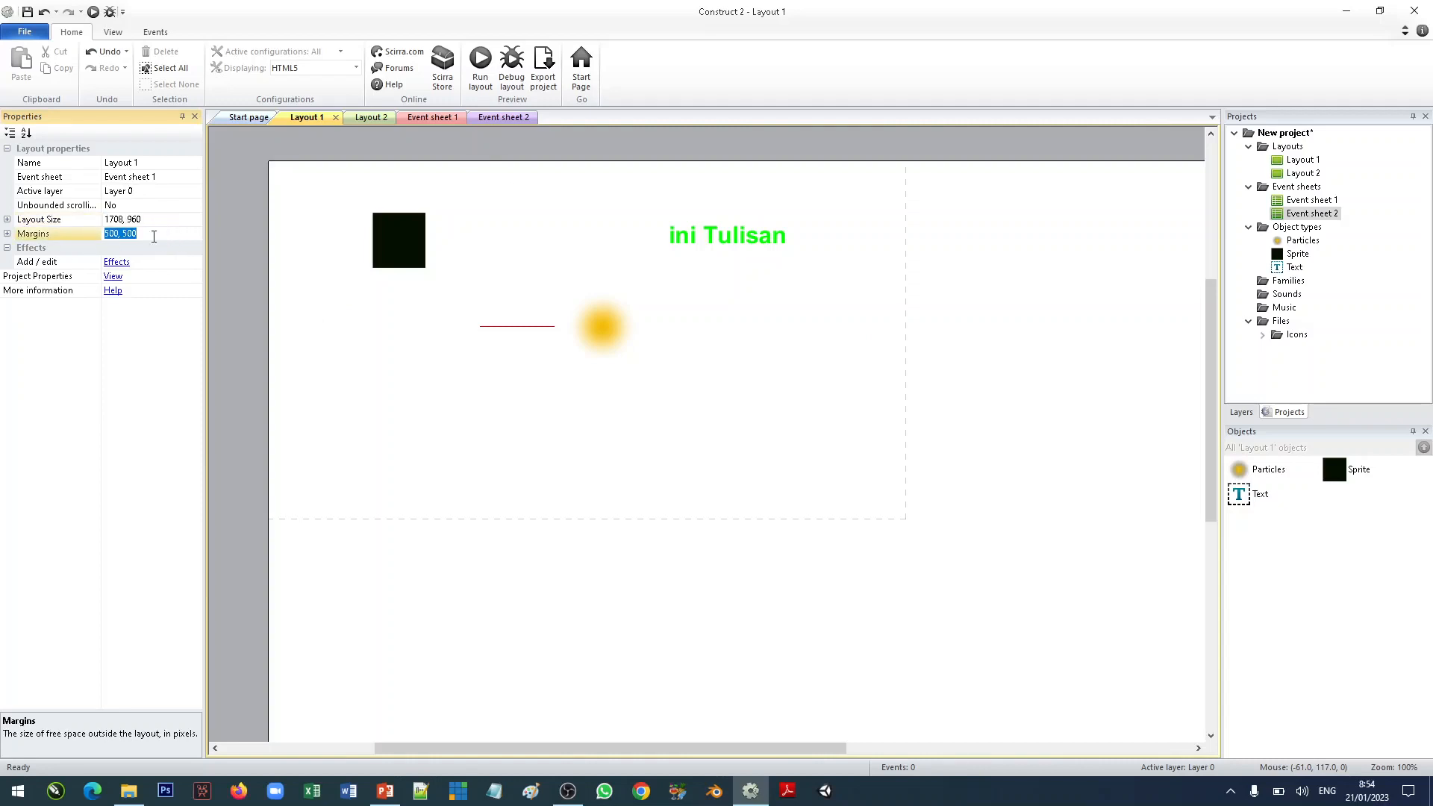
{"action": "type", "text": "0, 0"}
{"action": "key", "text": "Return"}
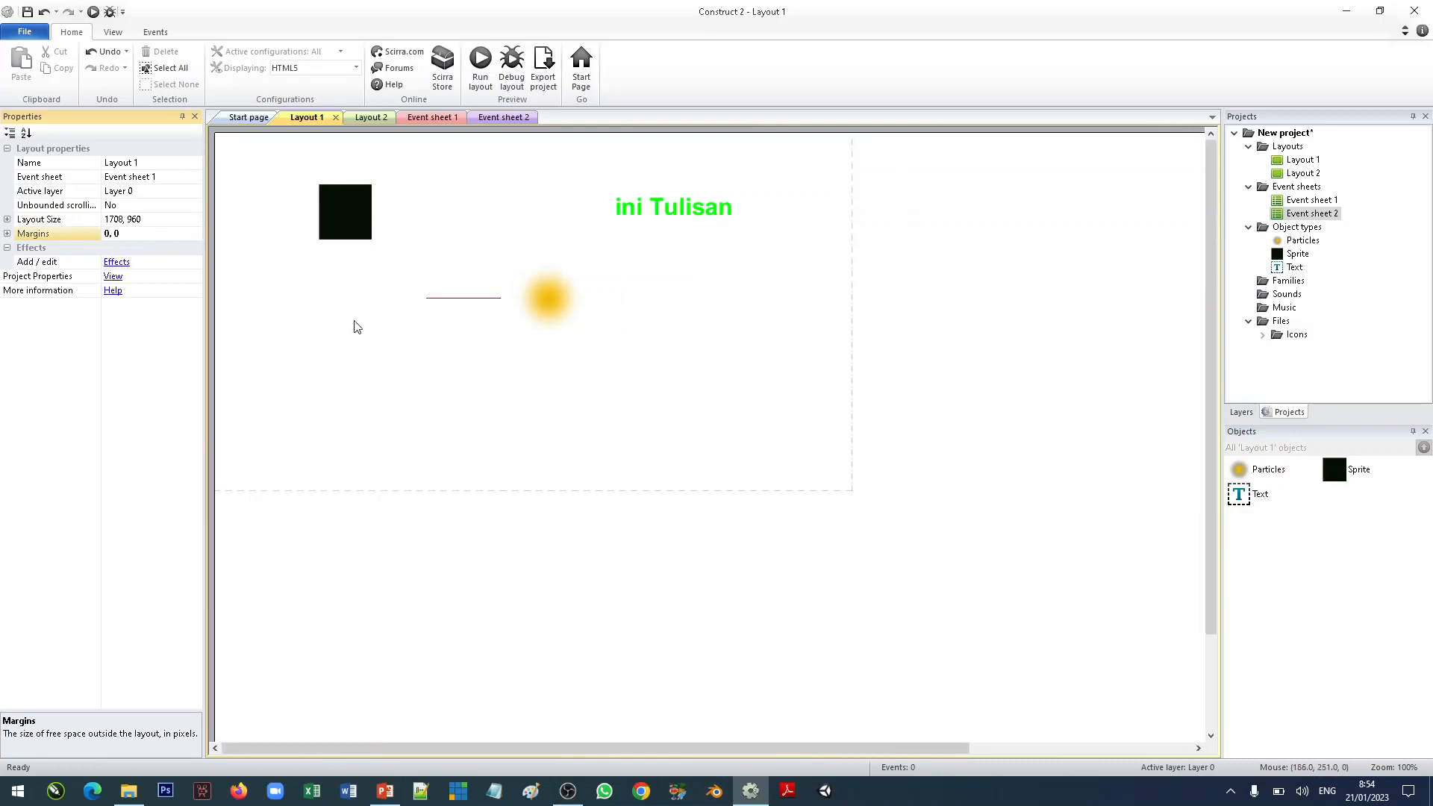
Move the black Sprite onto the dashed window boundary at about 855, 226, preview Layout 1 in the browser and close the preview.
{"action": "scroll", "coordinate": [663, 387], "scroll_direction": "down", "scroll_amount": 2, "text": "ctrl"}
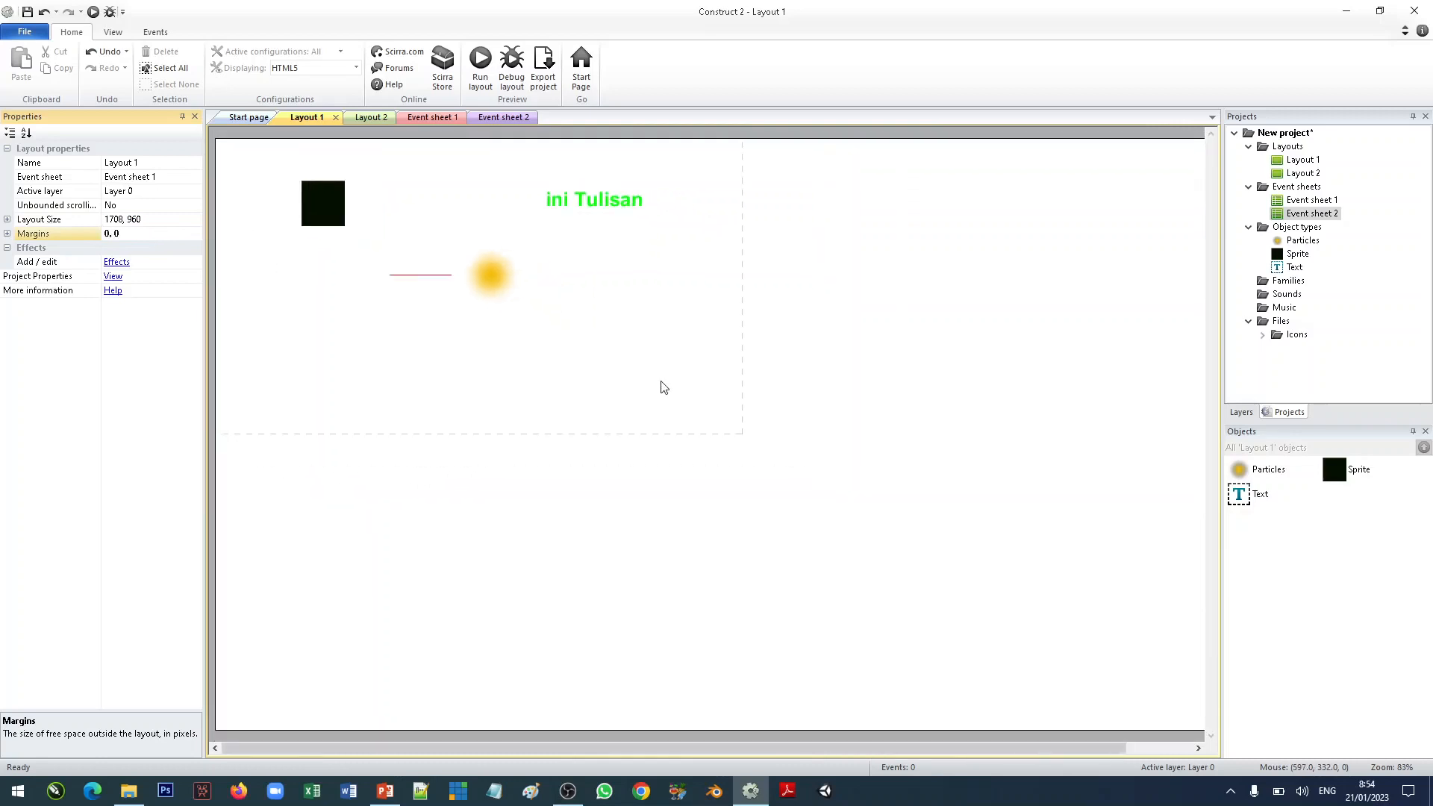
{"action": "scroll", "coordinate": [663, 386], "scroll_direction": "down", "scroll_amount": 1, "text": "ctrl"}
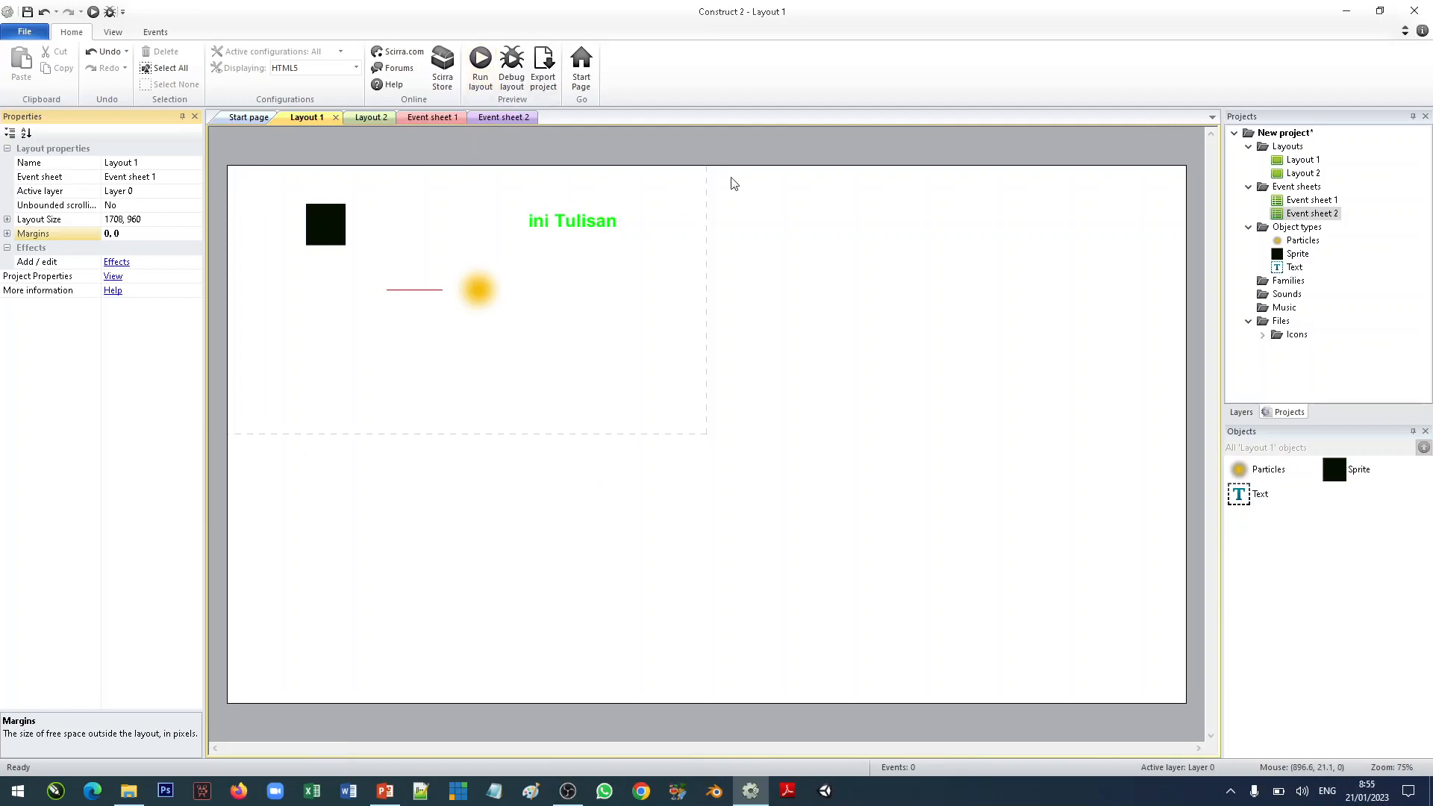
{"action": "left_click_drag", "start_coordinate": [333, 235], "coordinate": [714, 301]}
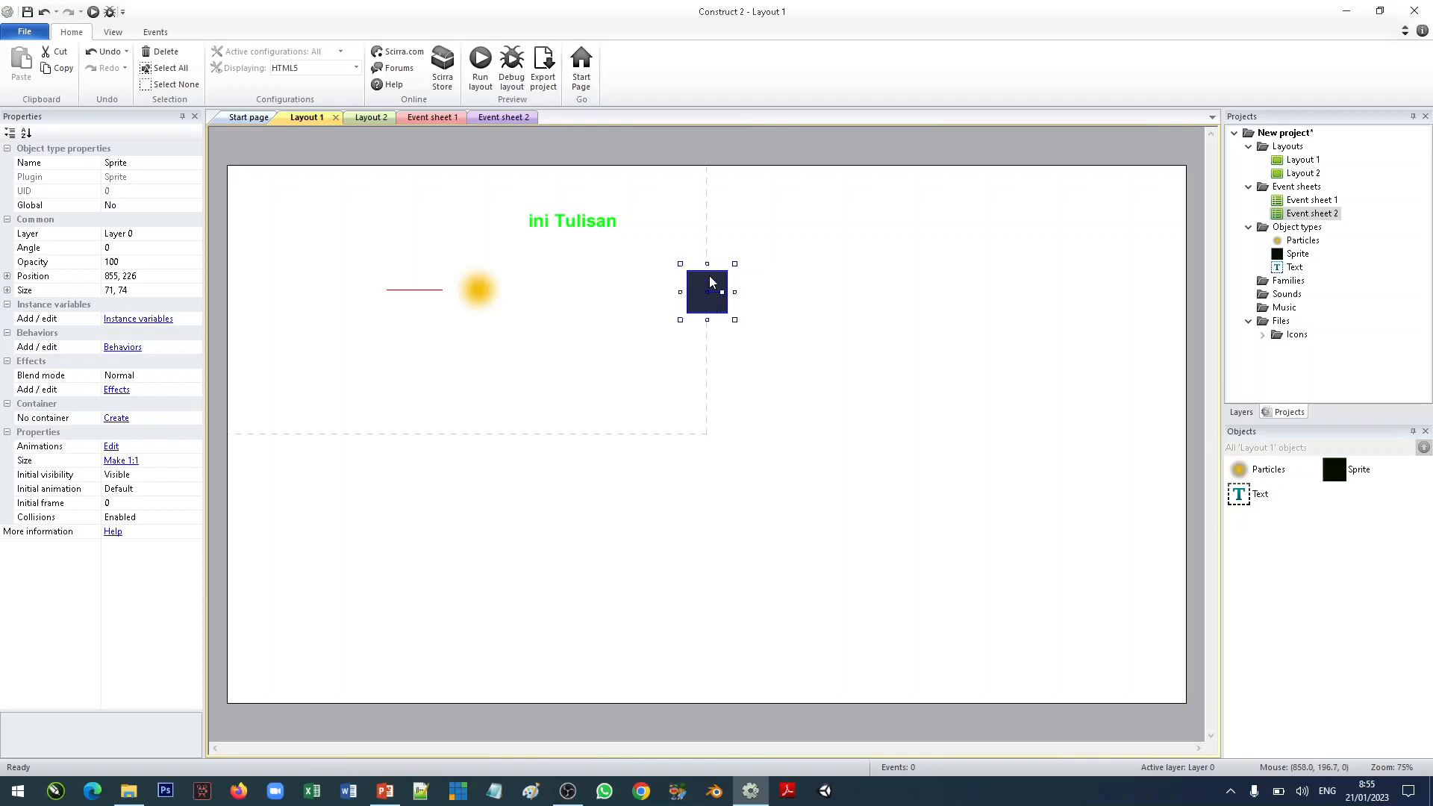
{"action": "left_click", "coordinate": [480, 70]}
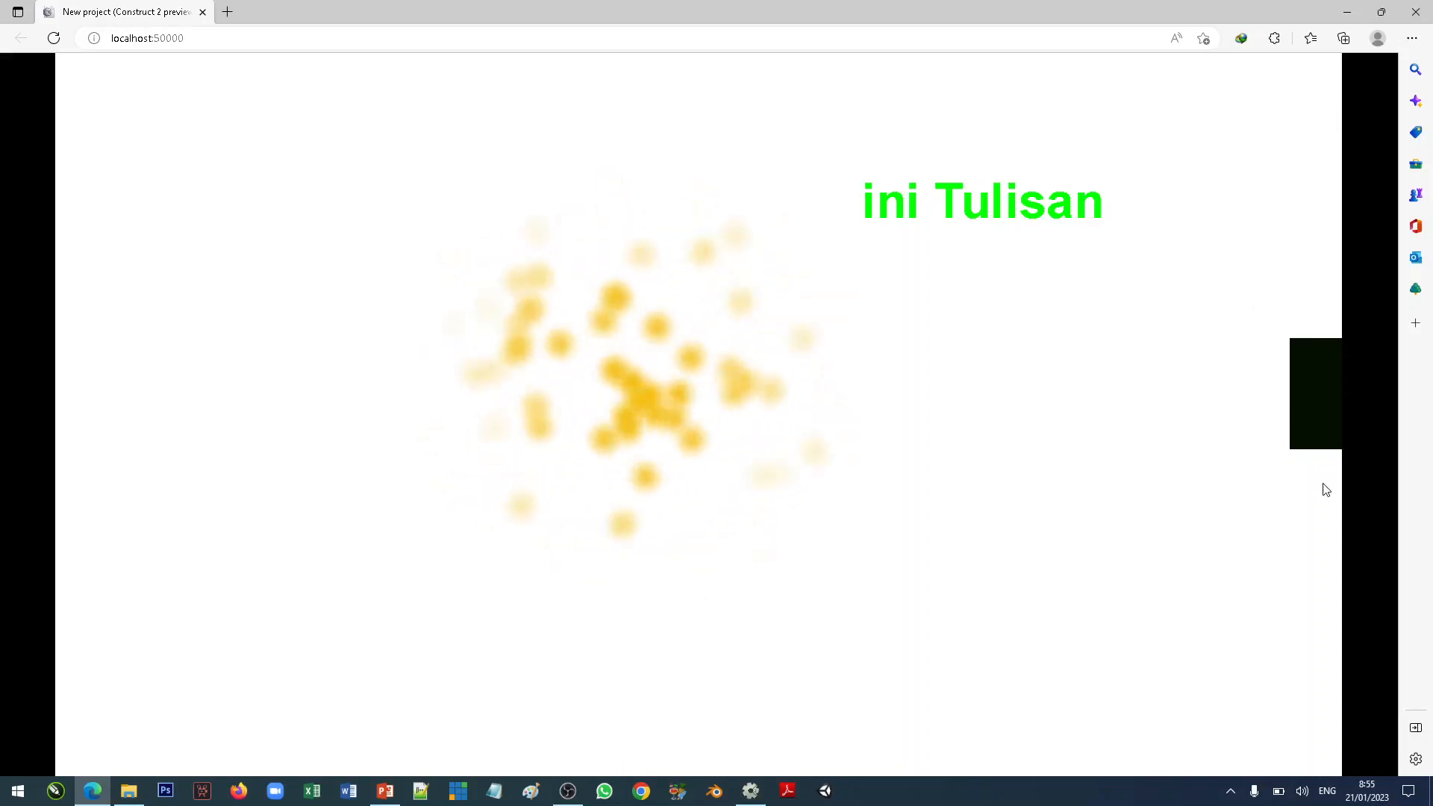
{"action": "left_click", "coordinate": [1420, 13]}
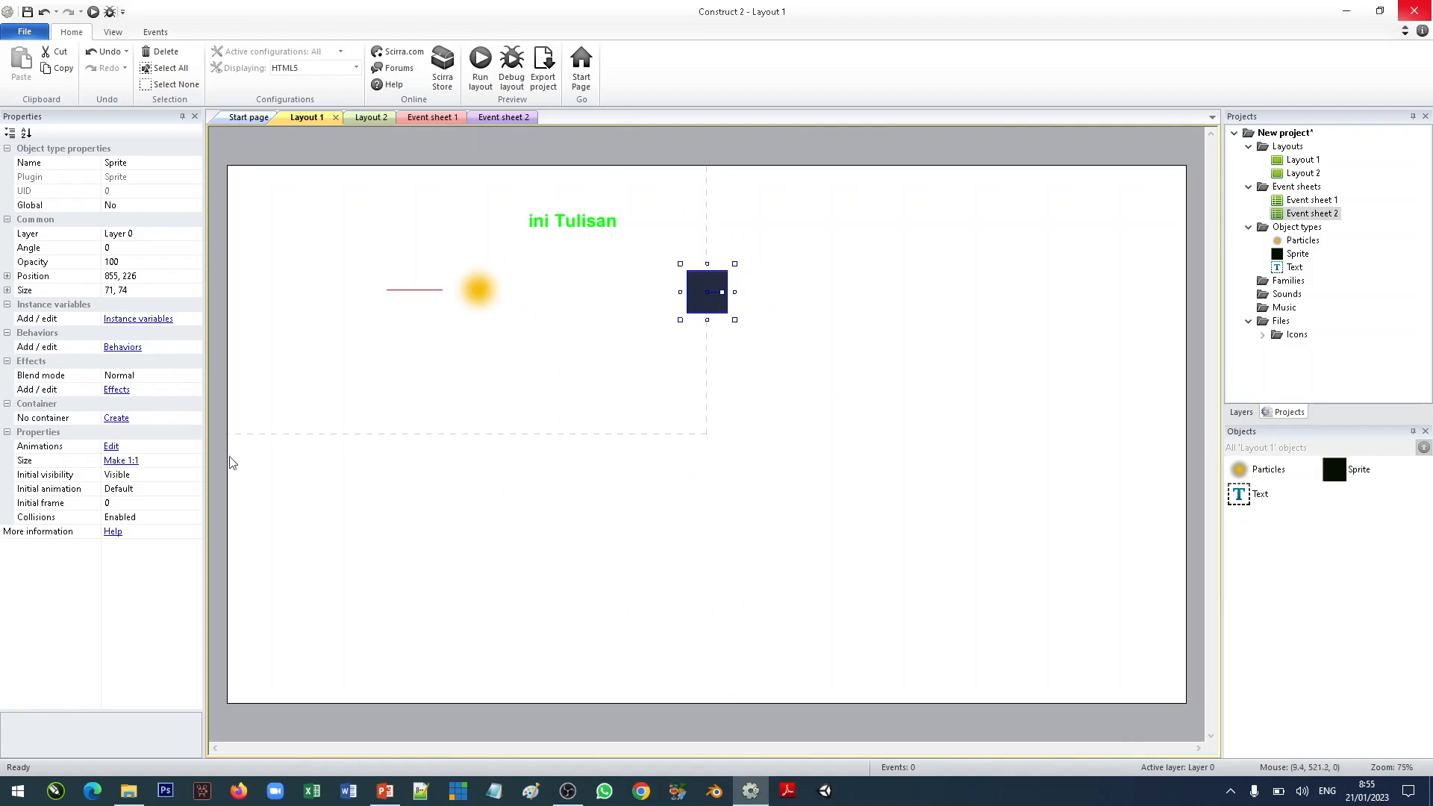
Copy Layout 1's size of 1708, 960 into the project's window size, preview the layout in the browser and close the preview.
{"action": "left_click", "coordinate": [538, 394]}
{"action": "left_click", "coordinate": [52, 220]}
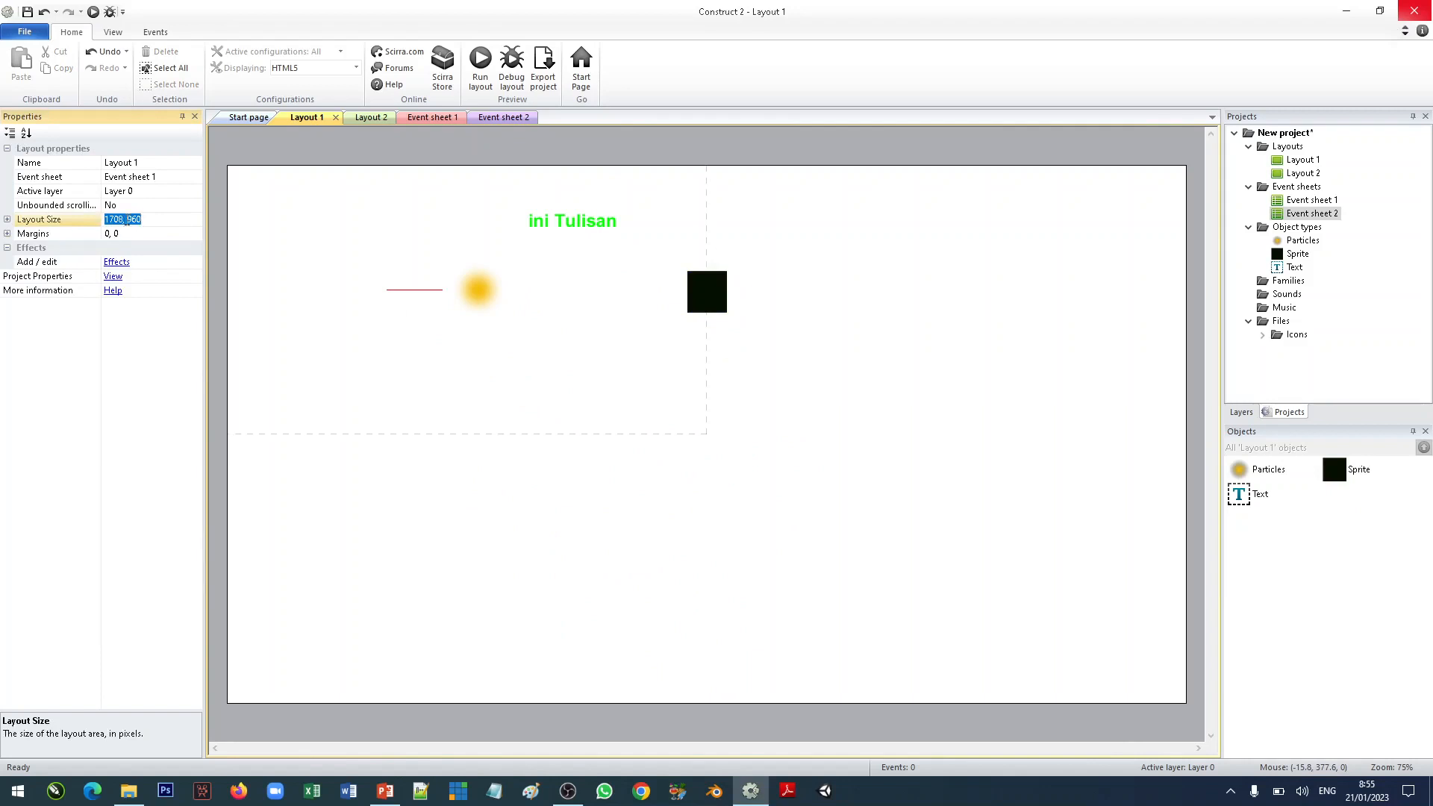
{"action": "right_click", "coordinate": [125, 222]}
{"action": "left_click", "coordinate": [45, 267]}
{"action": "left_click", "coordinate": [322, 226]}
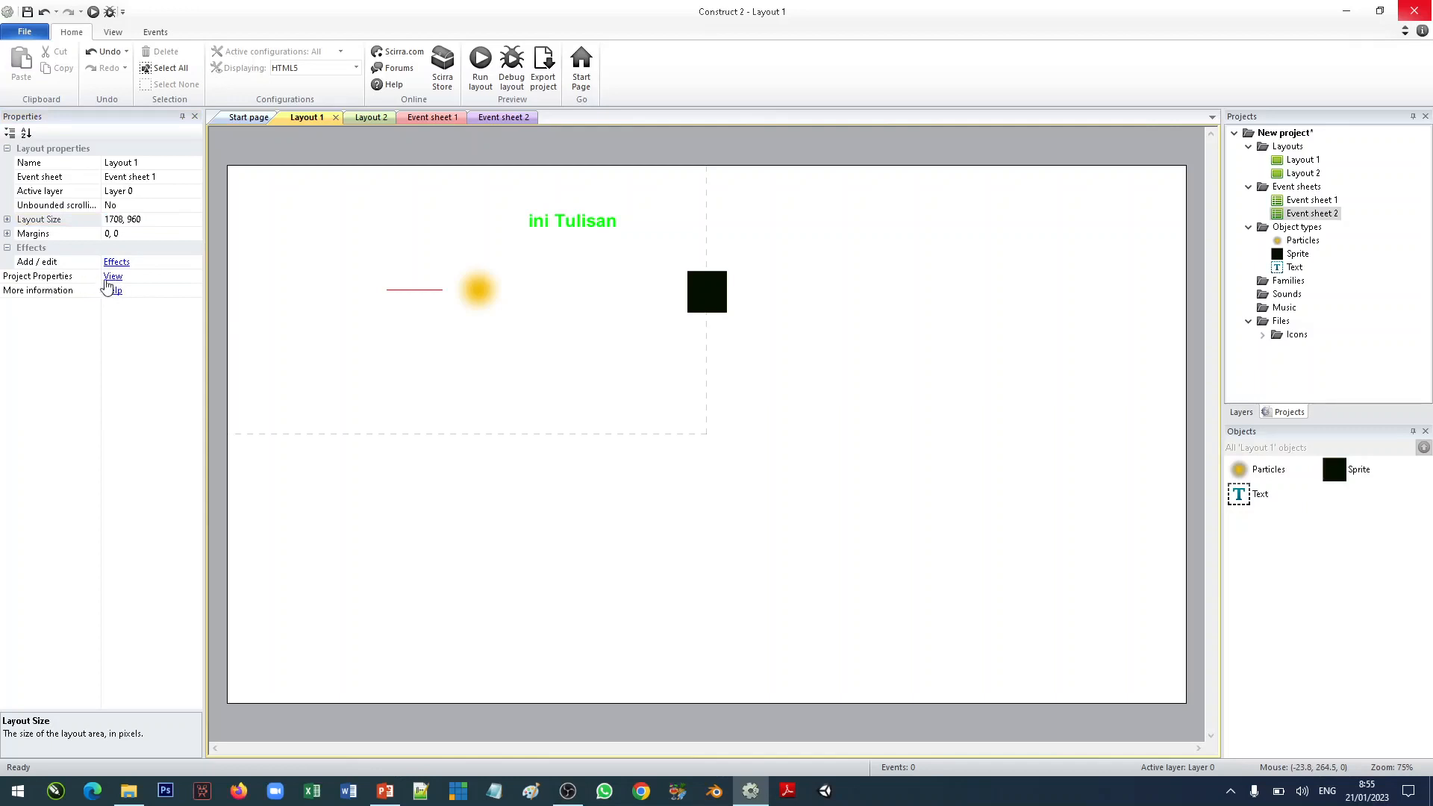
{"action": "left_click", "coordinate": [113, 276]}
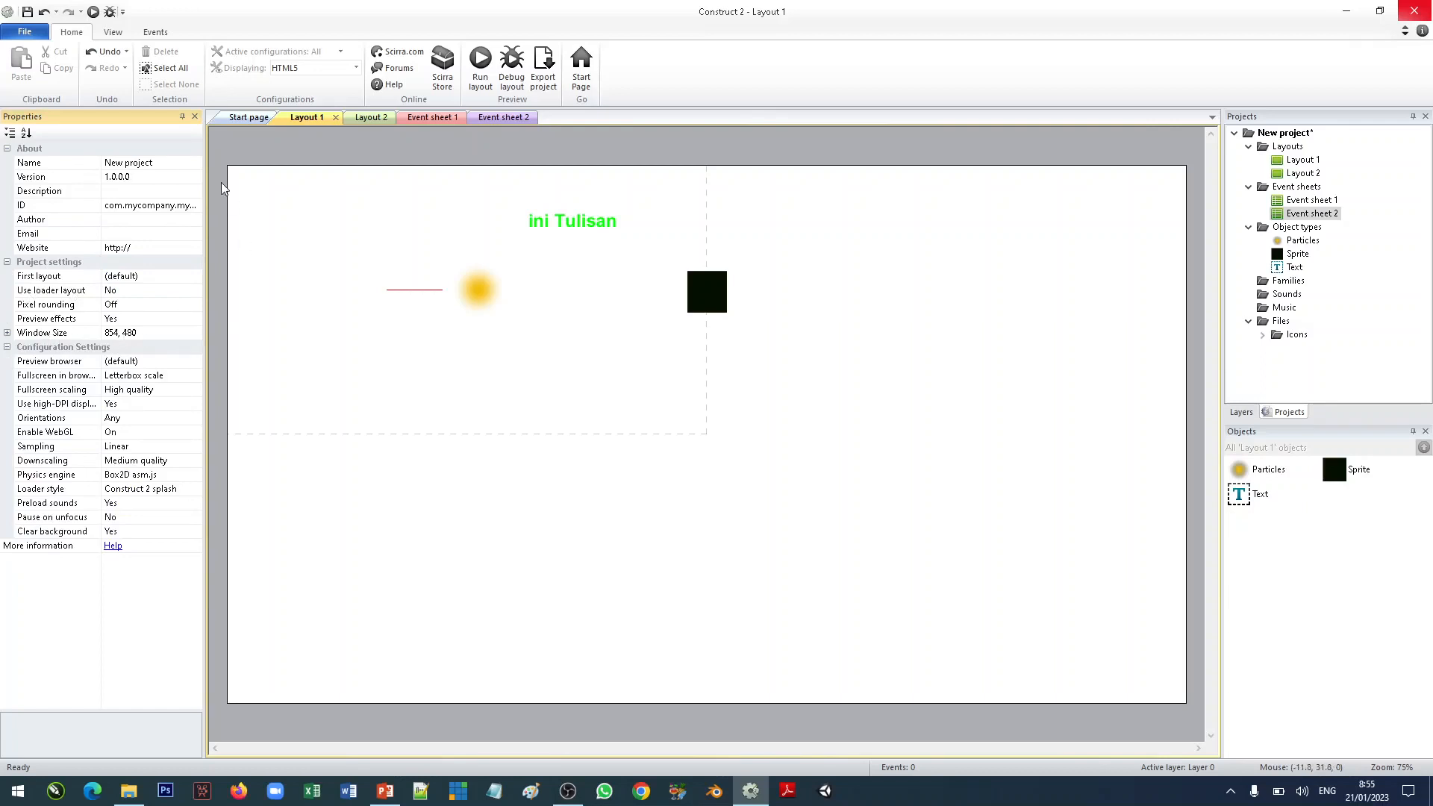
{"action": "left_click", "coordinate": [150, 335]}
{"action": "right_click", "coordinate": [128, 336]}
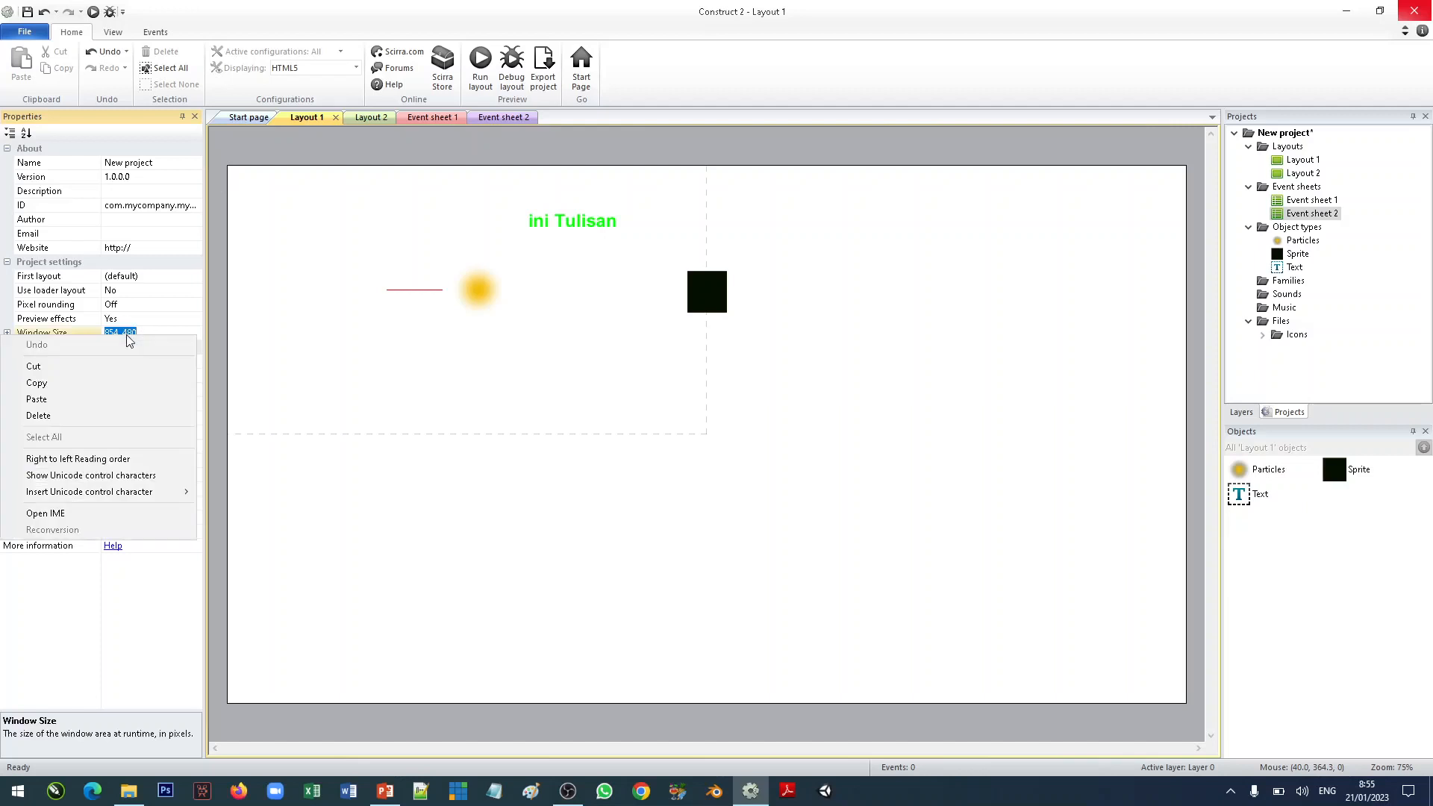
{"action": "left_click", "coordinate": [41, 401]}
{"action": "left_click", "coordinate": [458, 406]}
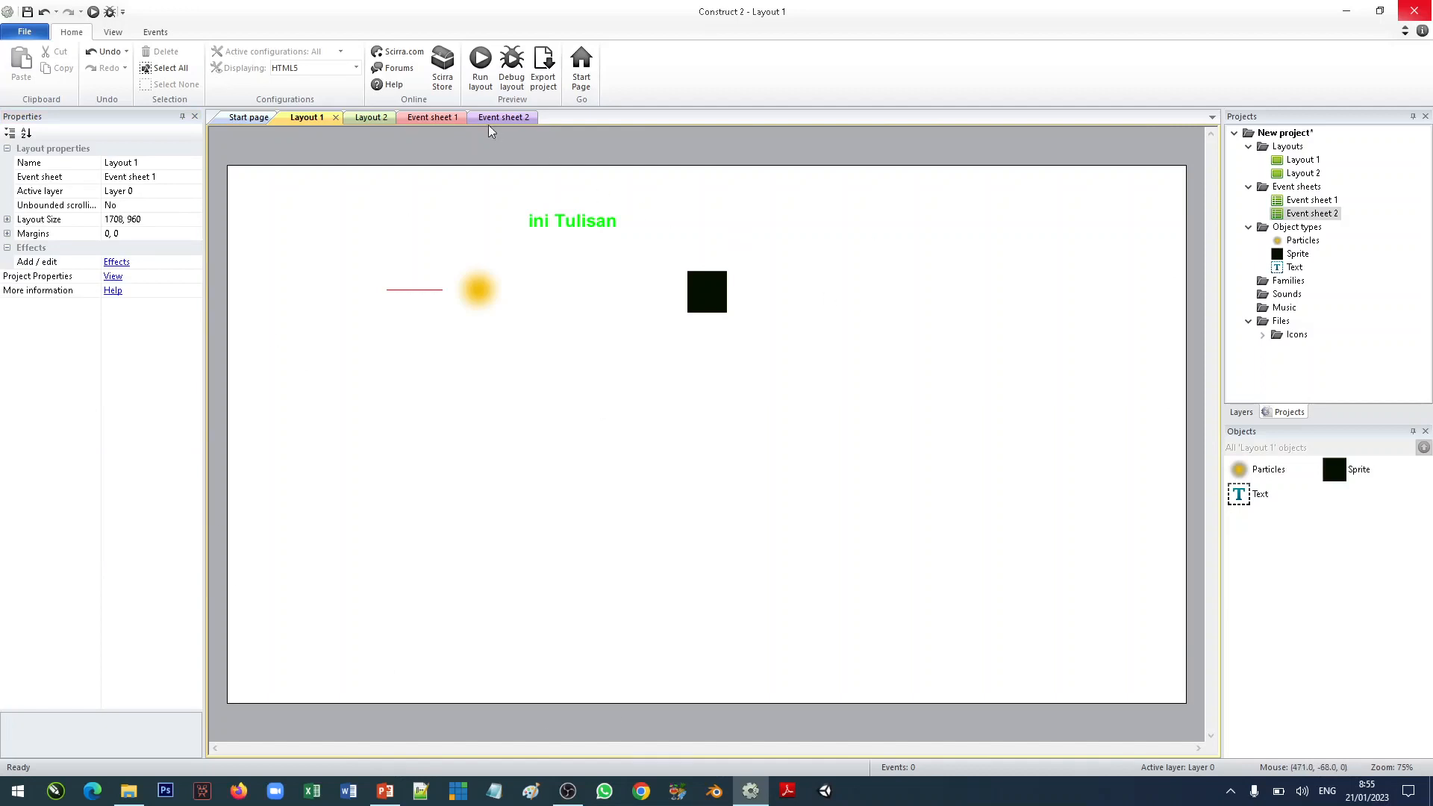
{"action": "left_click", "coordinate": [481, 74]}
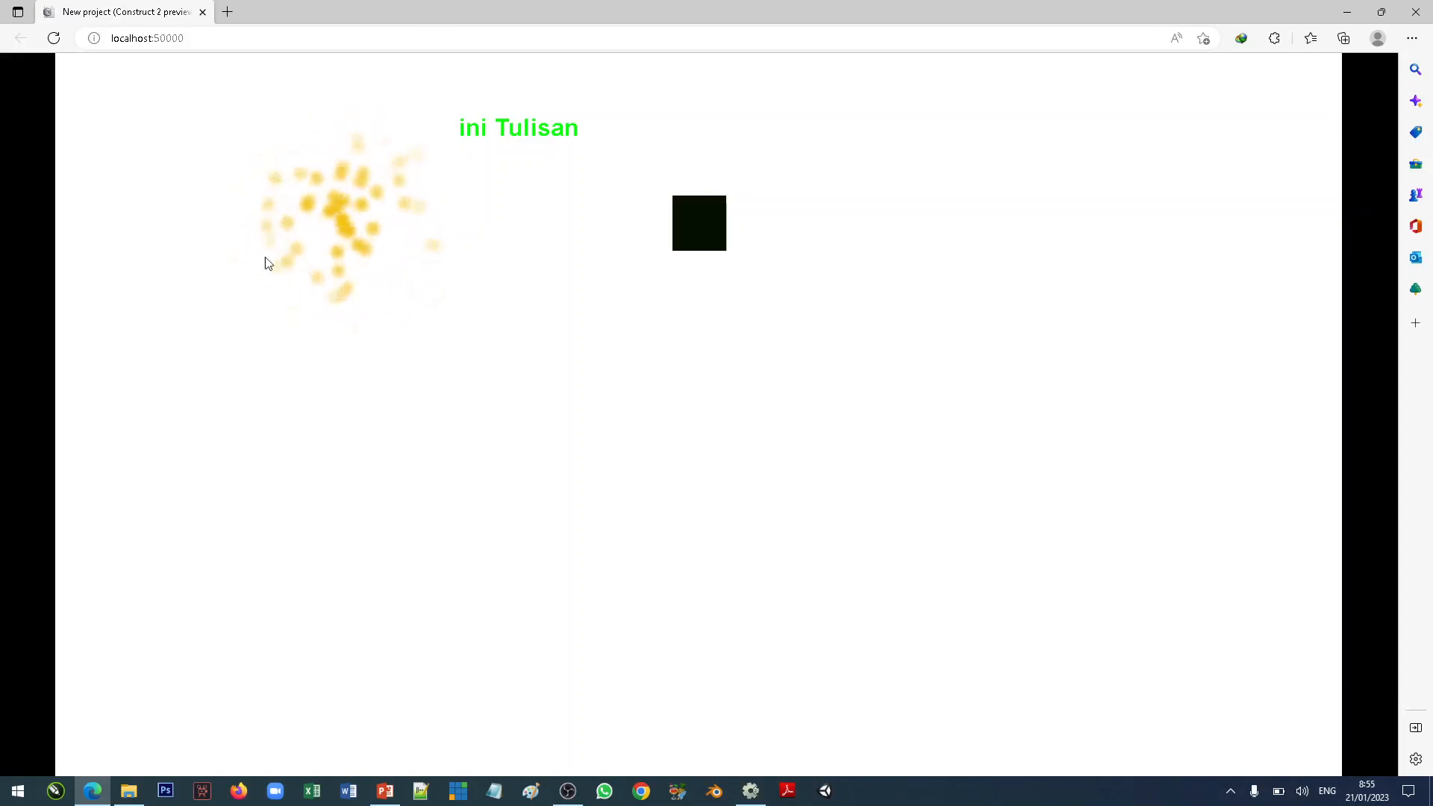
{"action": "left_click", "coordinate": [1417, 17]}
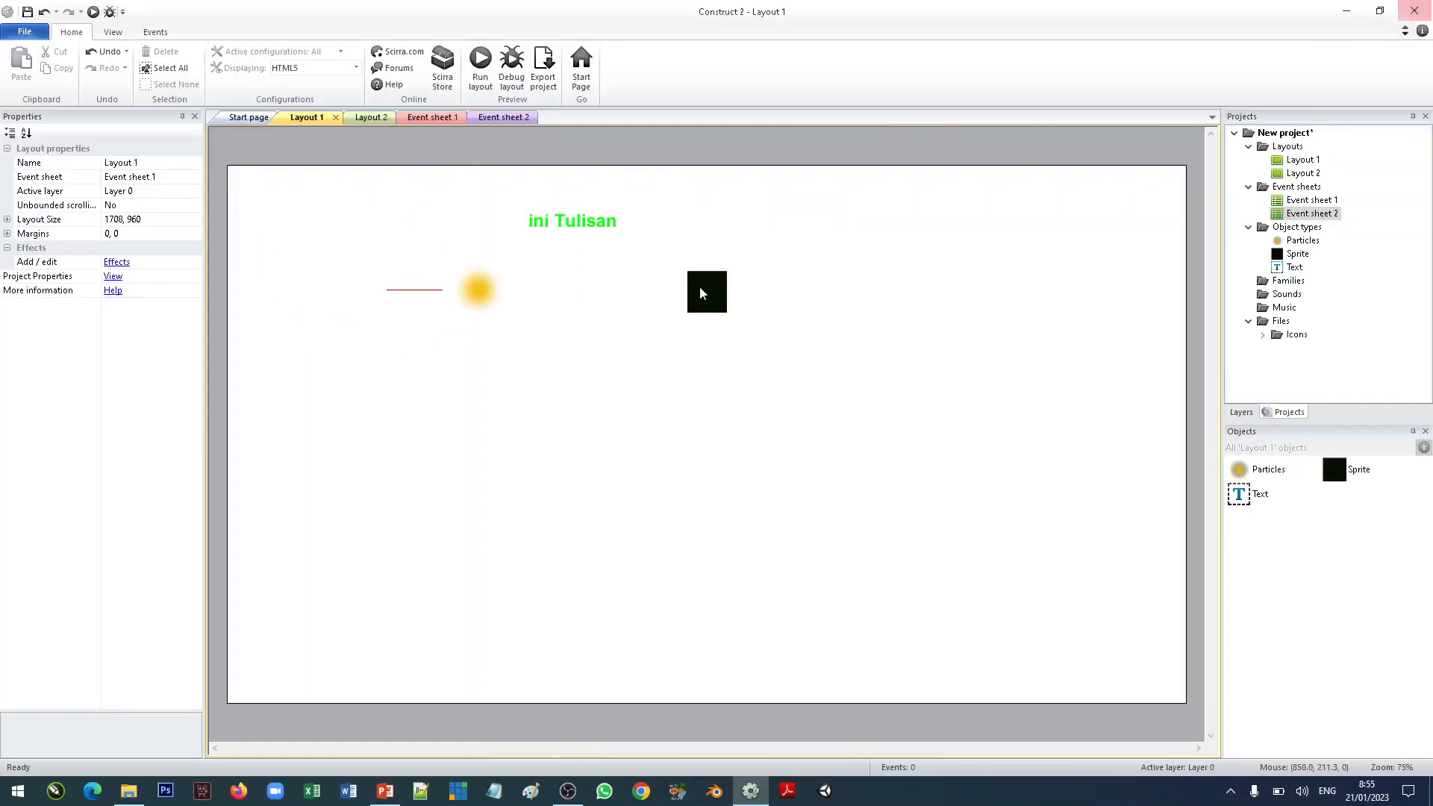
Spread the objects across Layout 1: Sprite to about 1303, 558, Particles to about 416, 448 and Text to about 748, 228.
{"action": "left_click_drag", "start_coordinate": [720, 299], "coordinate": [971, 484]}
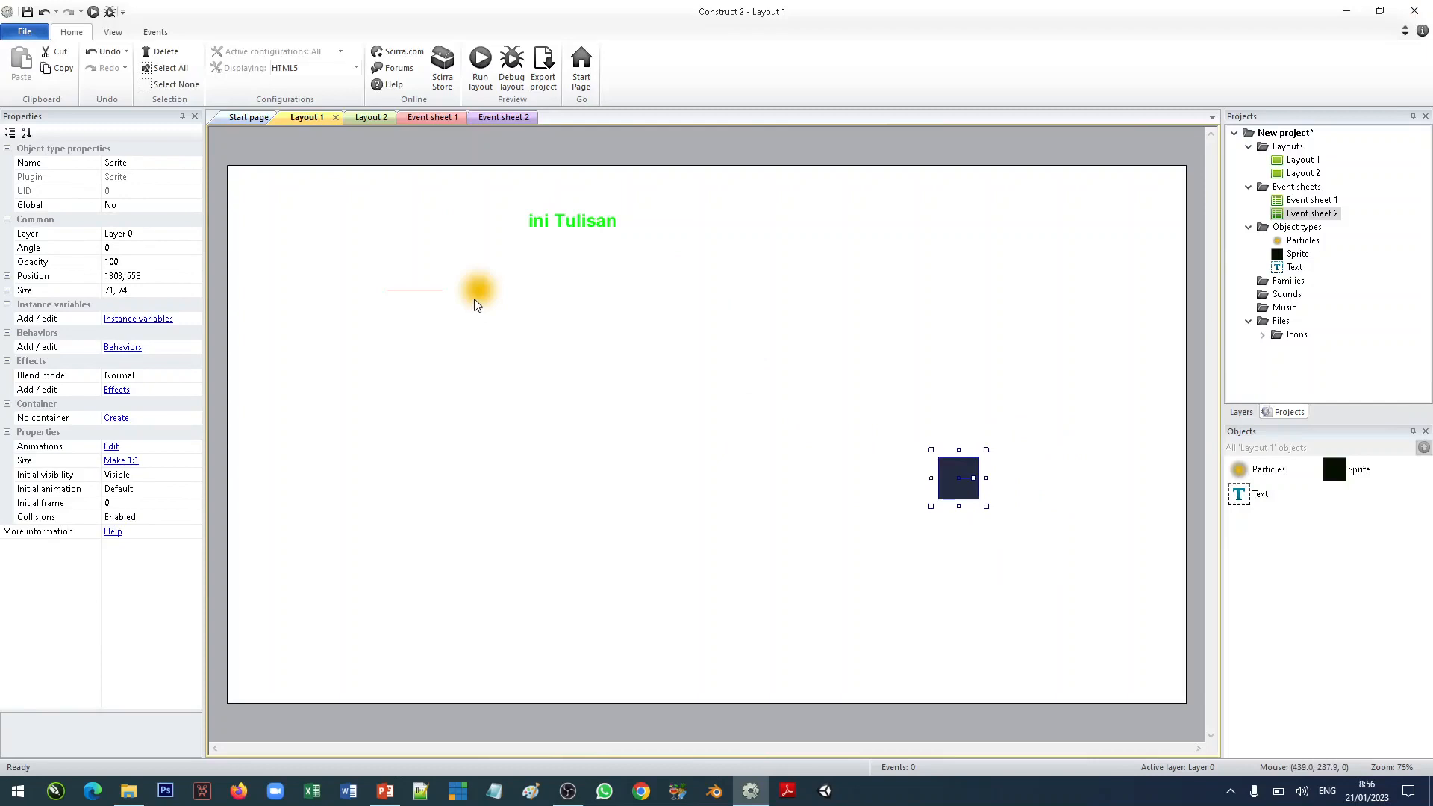
{"action": "left_click_drag", "start_coordinate": [475, 307], "coordinate": [494, 434]}
{"action": "left_click_drag", "start_coordinate": [606, 227], "coordinate": [680, 297]}
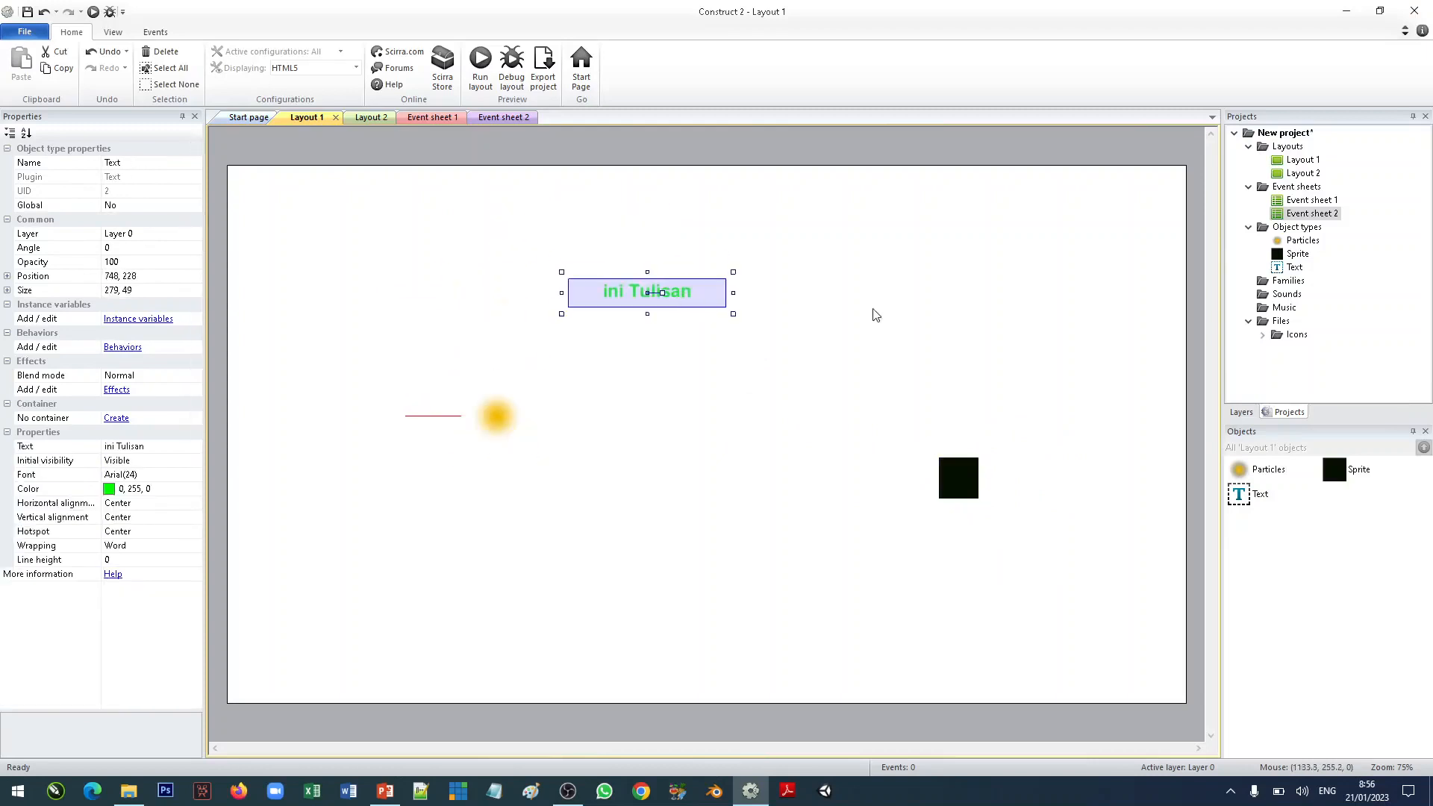
{"action": "left_click", "coordinate": [924, 315]}
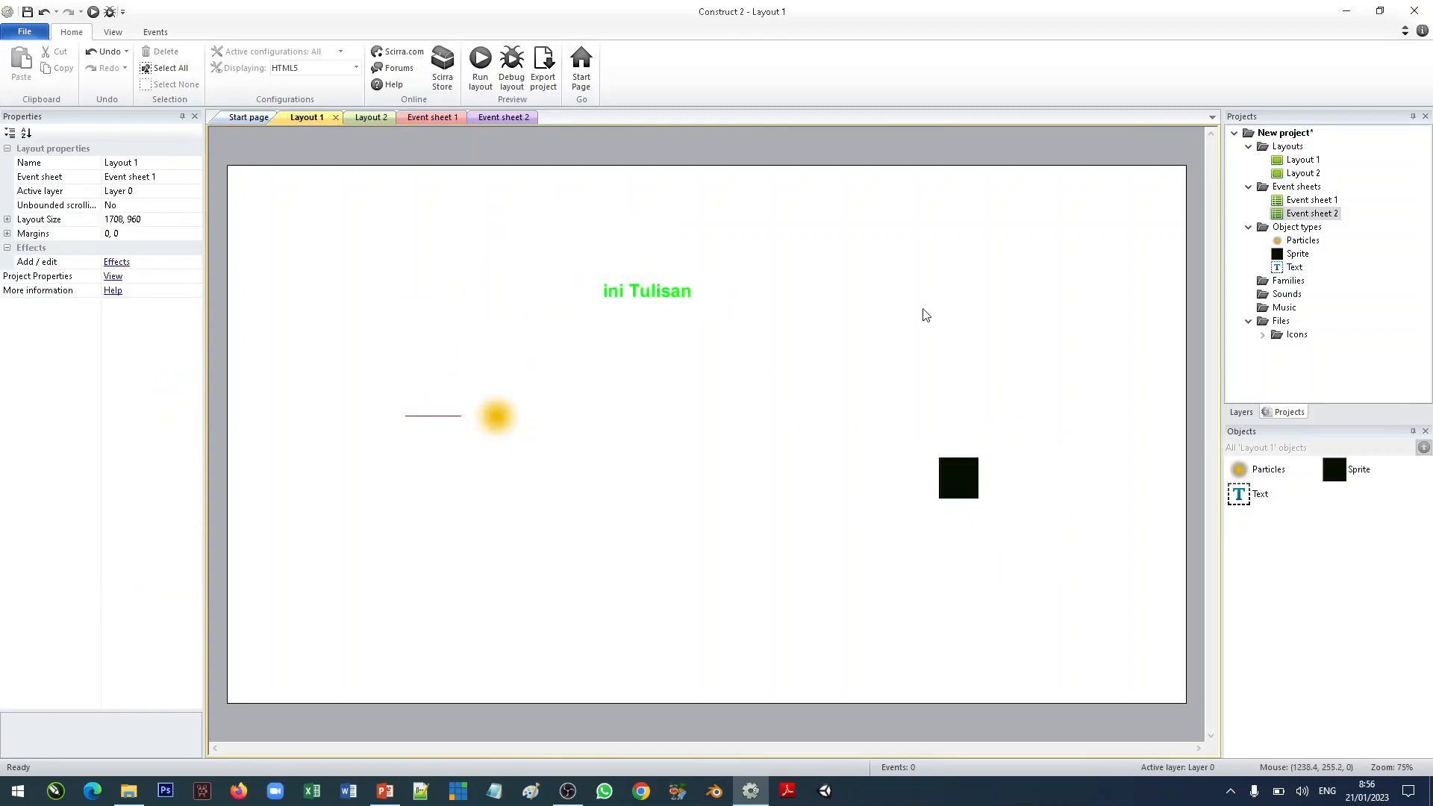
Show the project's layers, move the Sprite to about 891, 440, and check which layer Sprite, Particles and Text are assigned to.
{"action": "left_click", "coordinate": [1240, 412]}
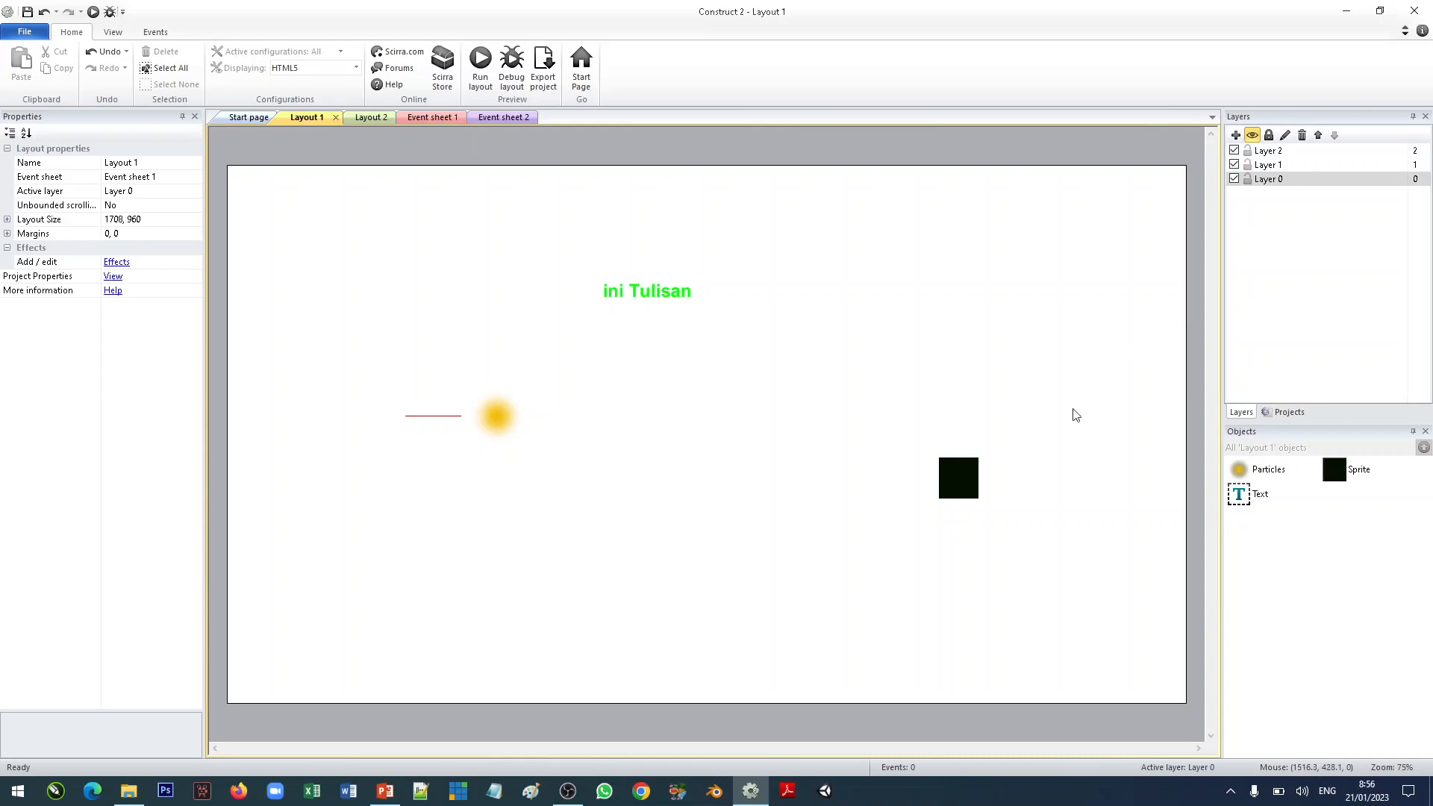
{"action": "left_click", "coordinate": [947, 487]}
{"action": "left_click_drag", "start_coordinate": [964, 489], "coordinate": [723, 426]}
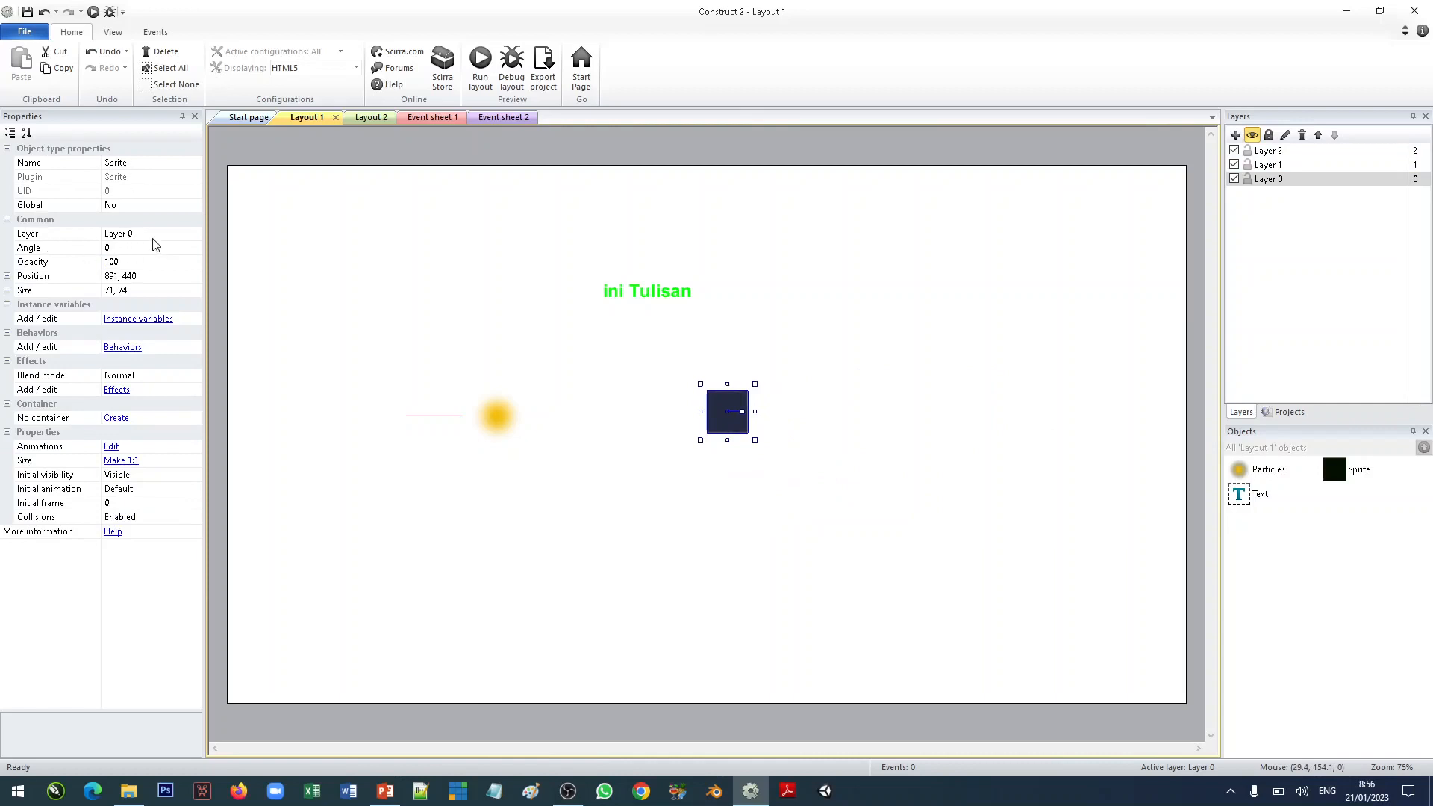
{"action": "left_click", "coordinate": [501, 421]}
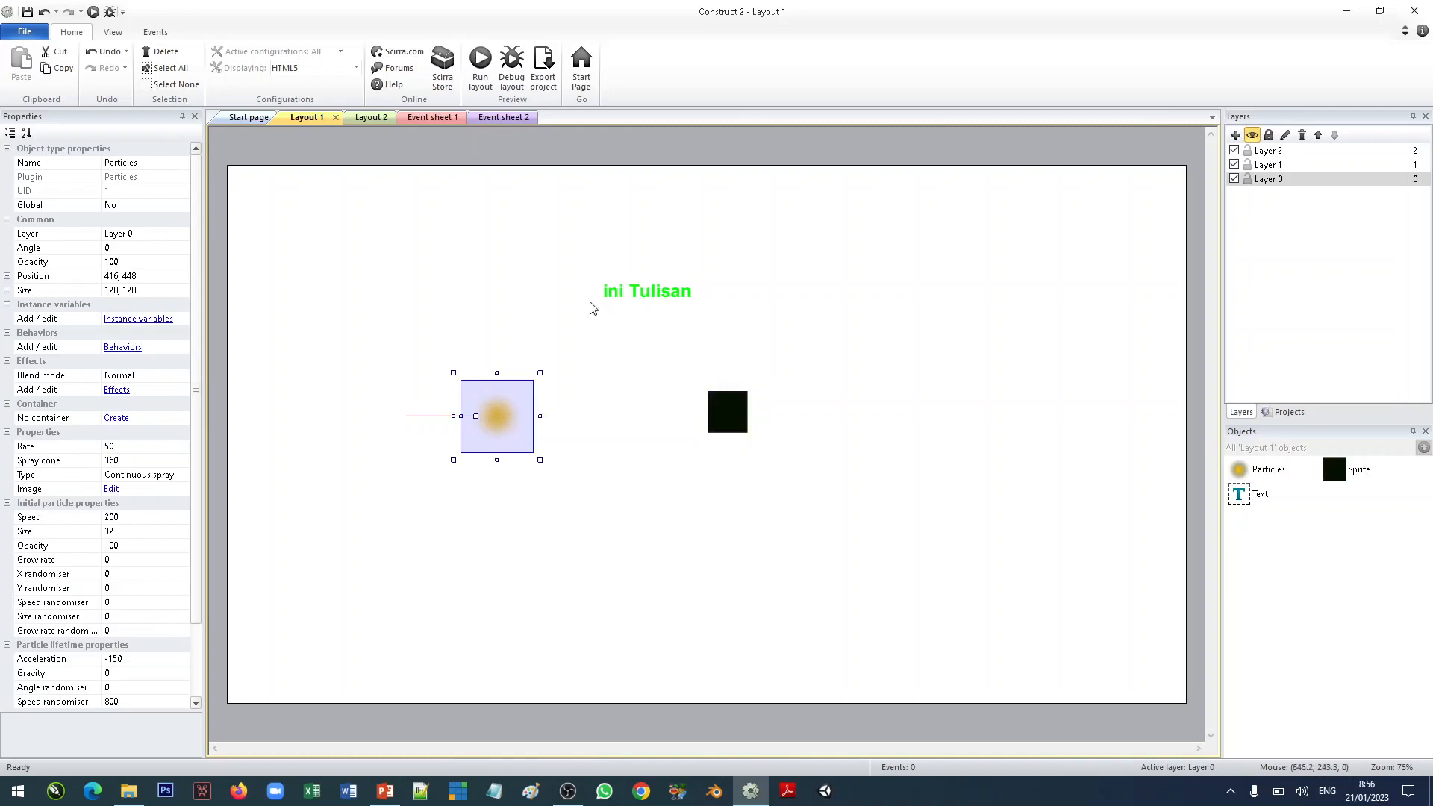
{"action": "left_click", "coordinate": [660, 298]}
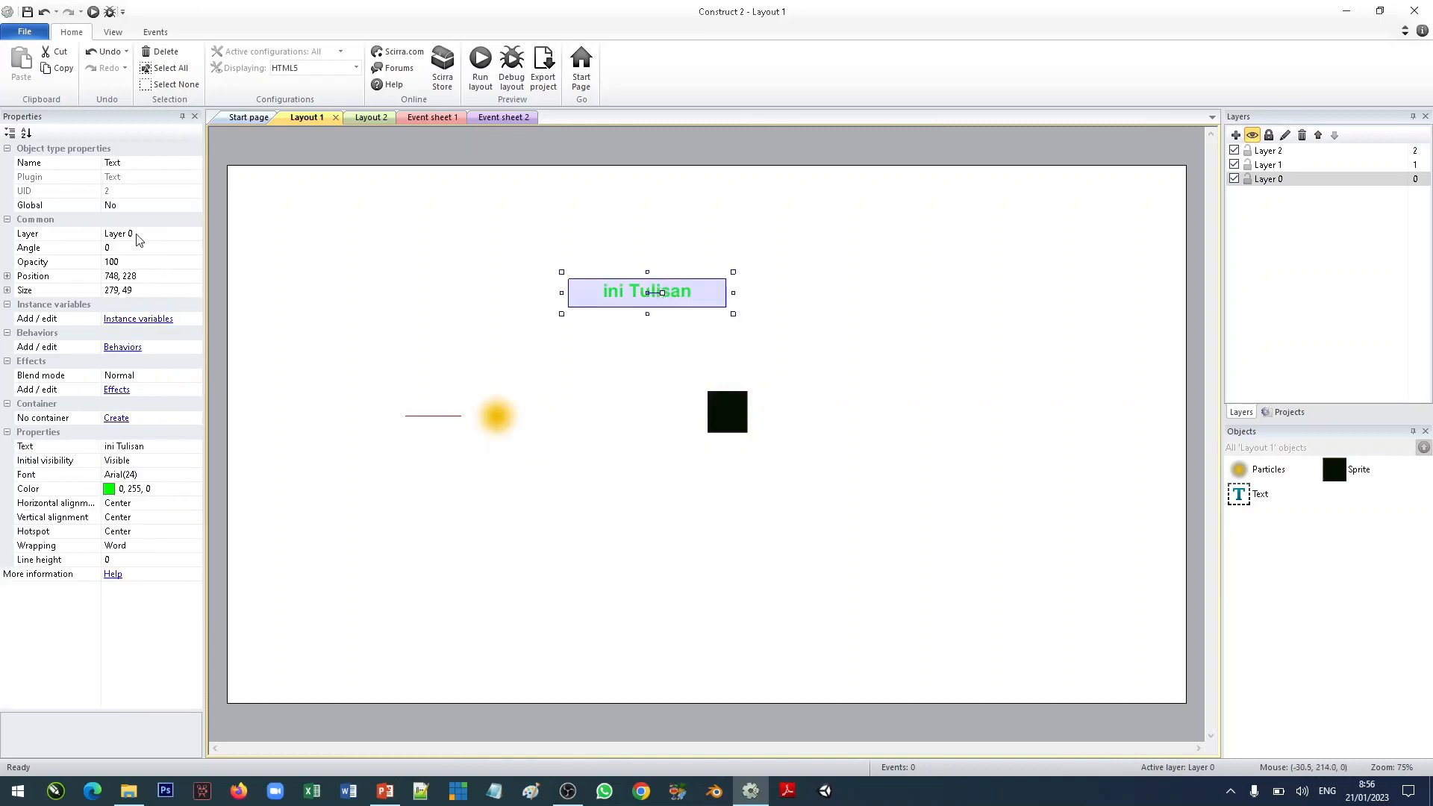
Move the Particles object to about 461, 400 and assign it to Layer 1.
{"action": "left_click", "coordinate": [495, 421]}
{"action": "left_click_drag", "start_coordinate": [486, 426], "coordinate": [512, 399]}
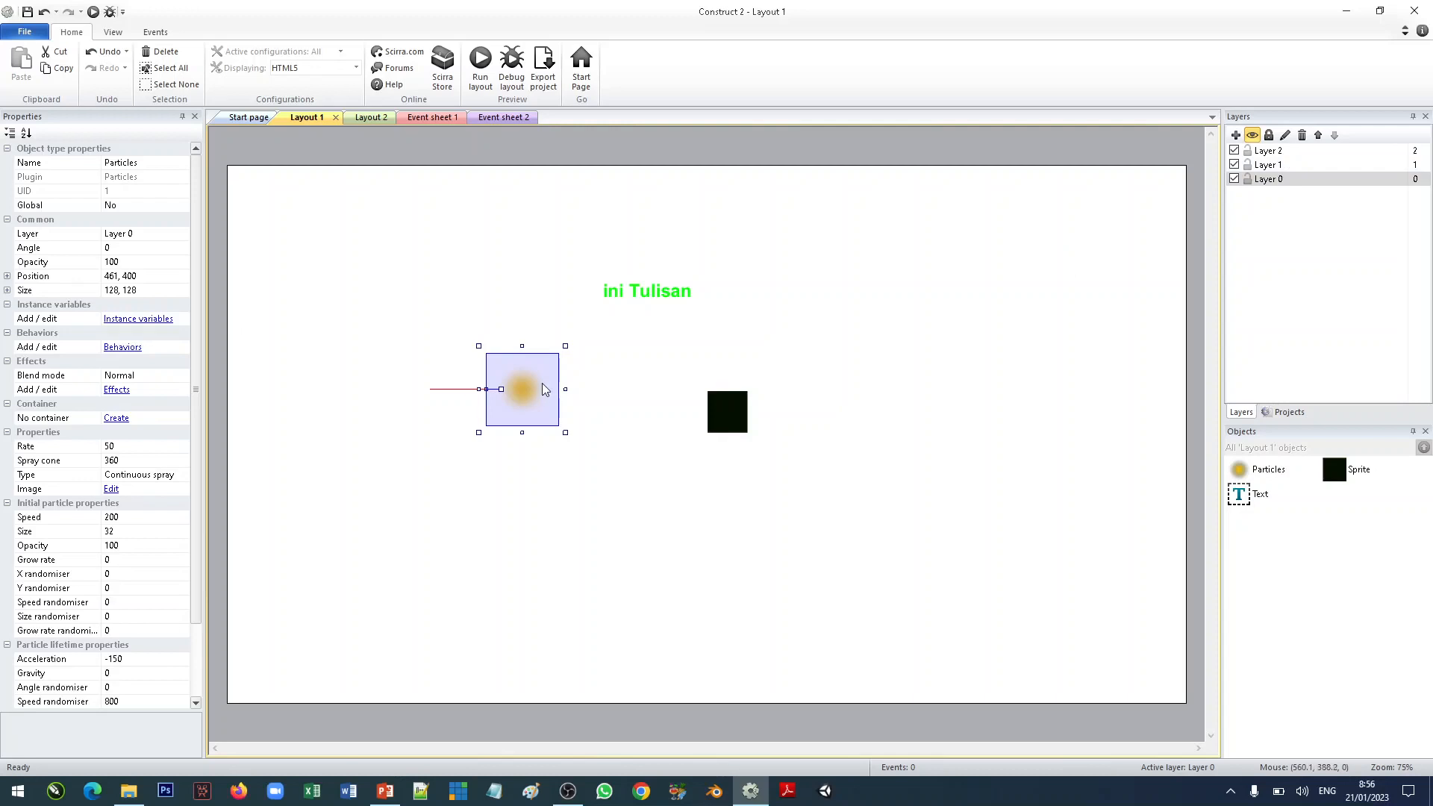
{"action": "left_click", "coordinate": [182, 234]}
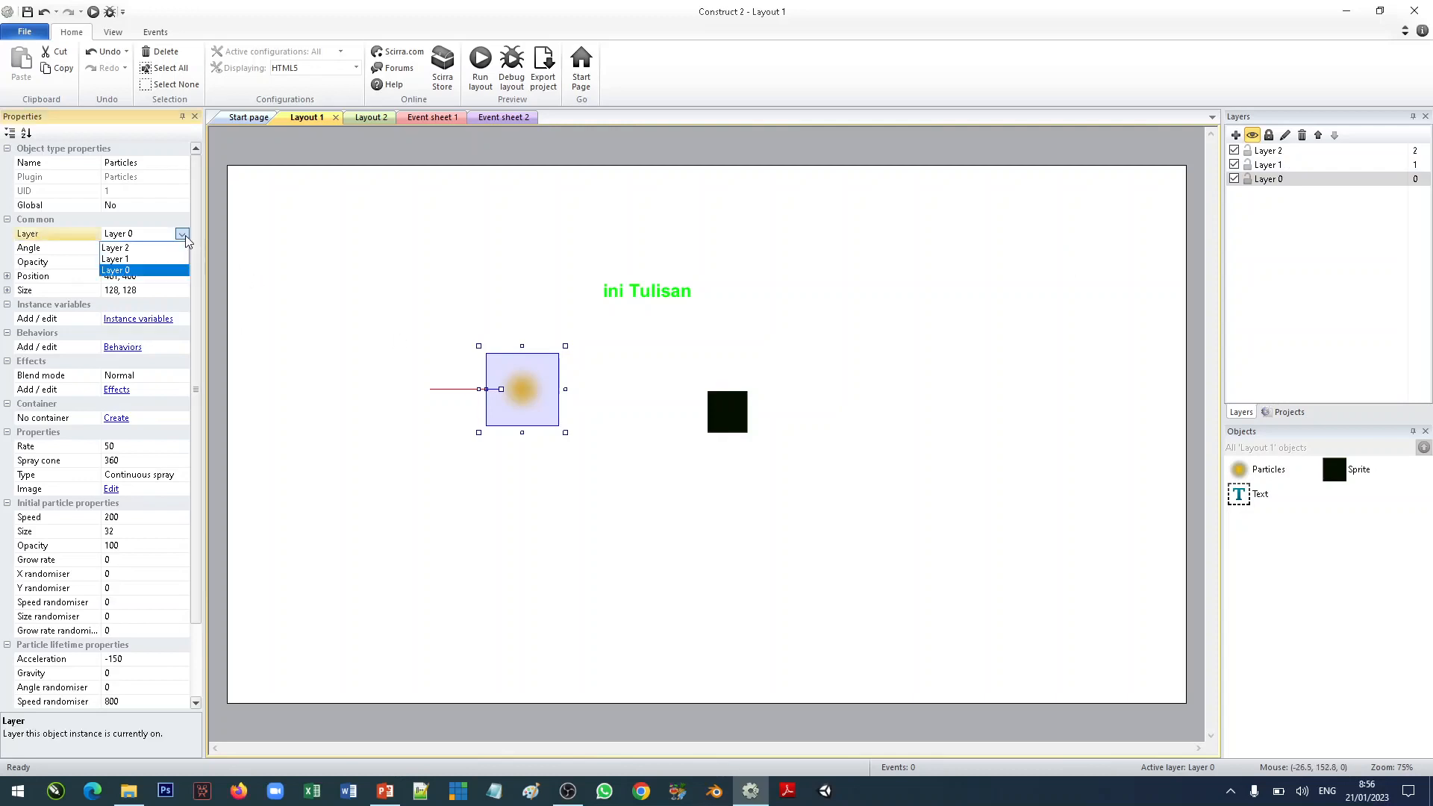
{"action": "left_click", "coordinate": [134, 260]}
{"action": "left_click", "coordinate": [314, 329]}
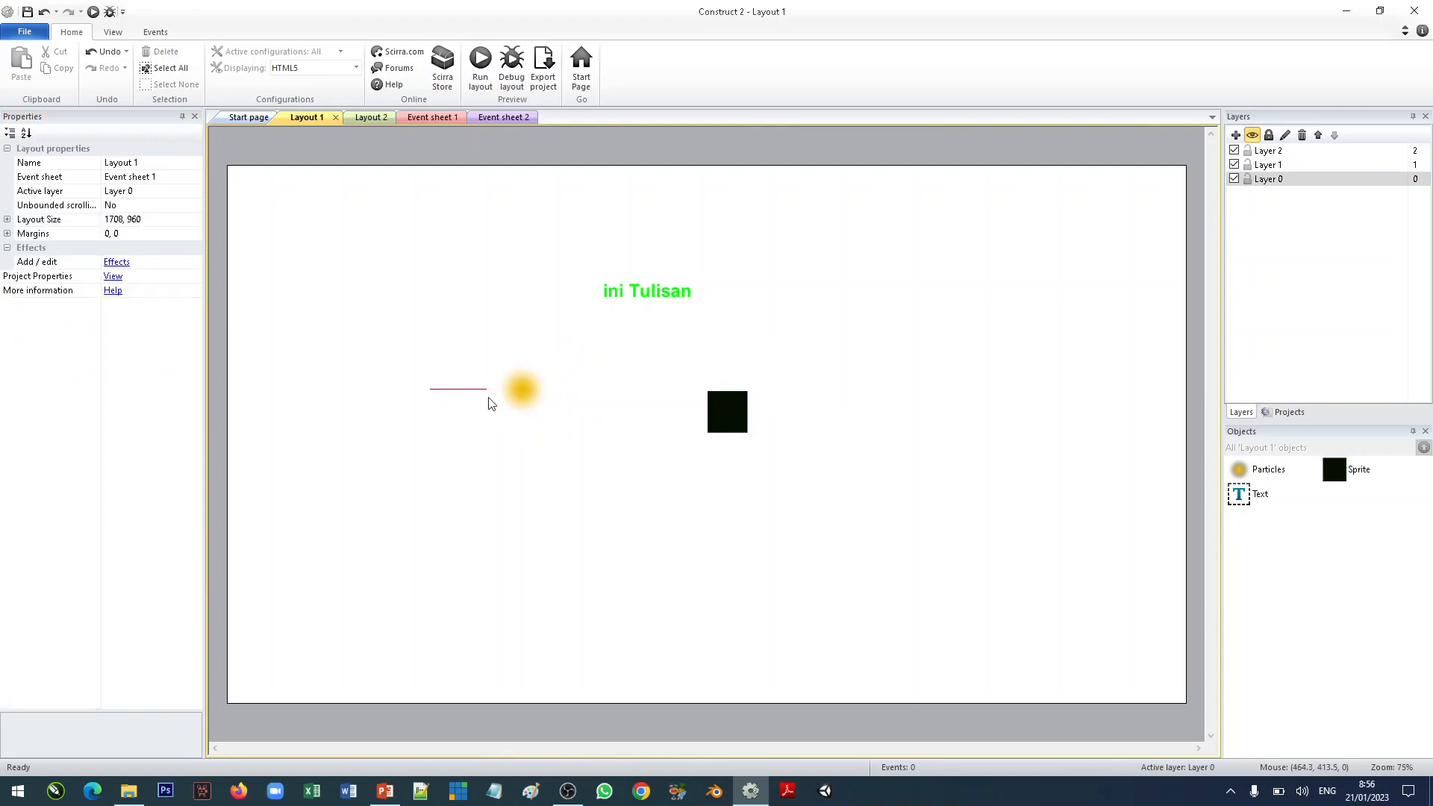
{"action": "left_click", "coordinate": [529, 403]}
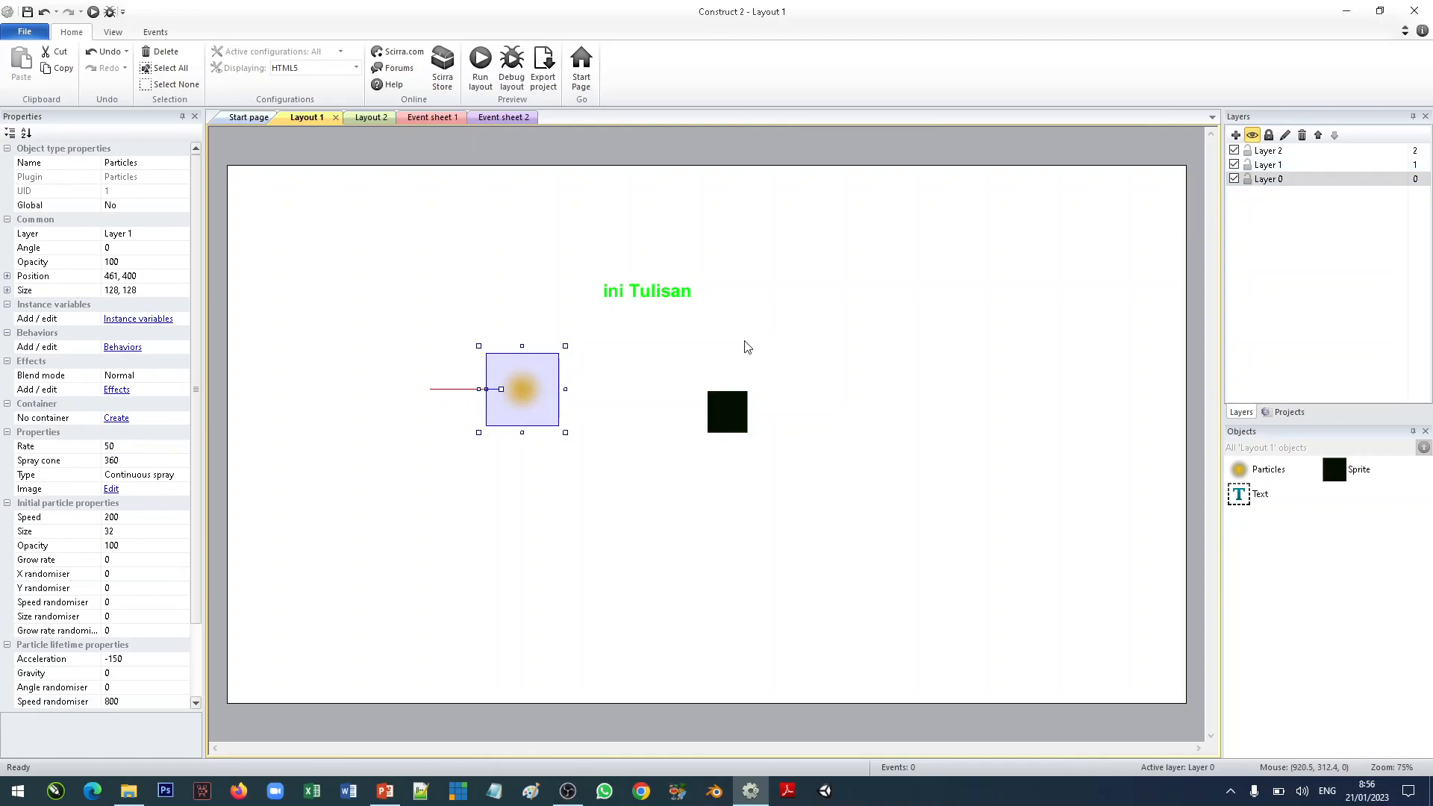
Assign the "ini Tulisan" text object to Layer 2.
{"action": "left_click", "coordinate": [649, 298]}
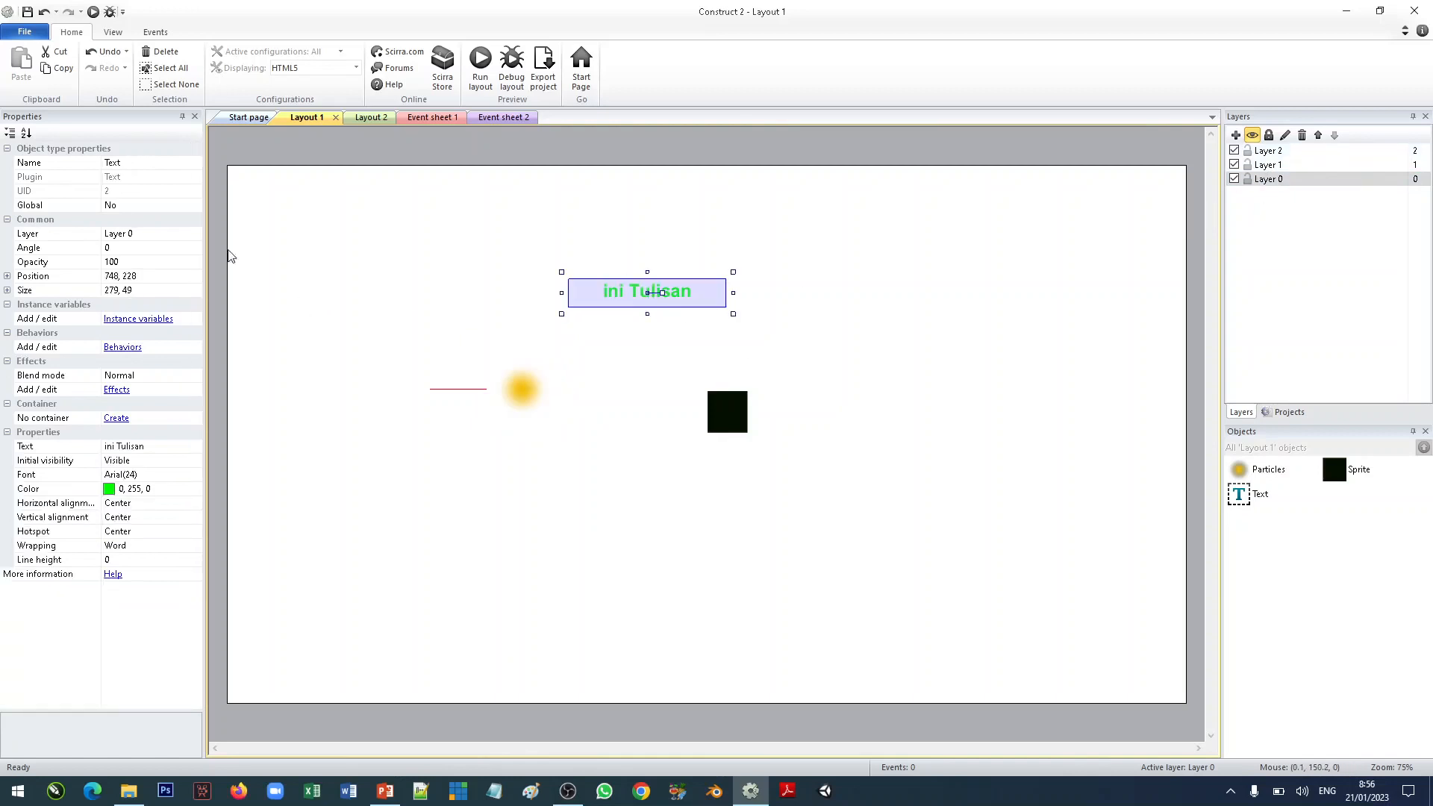
{"action": "left_click", "coordinate": [200, 233]}
{"action": "left_click", "coordinate": [172, 252]}
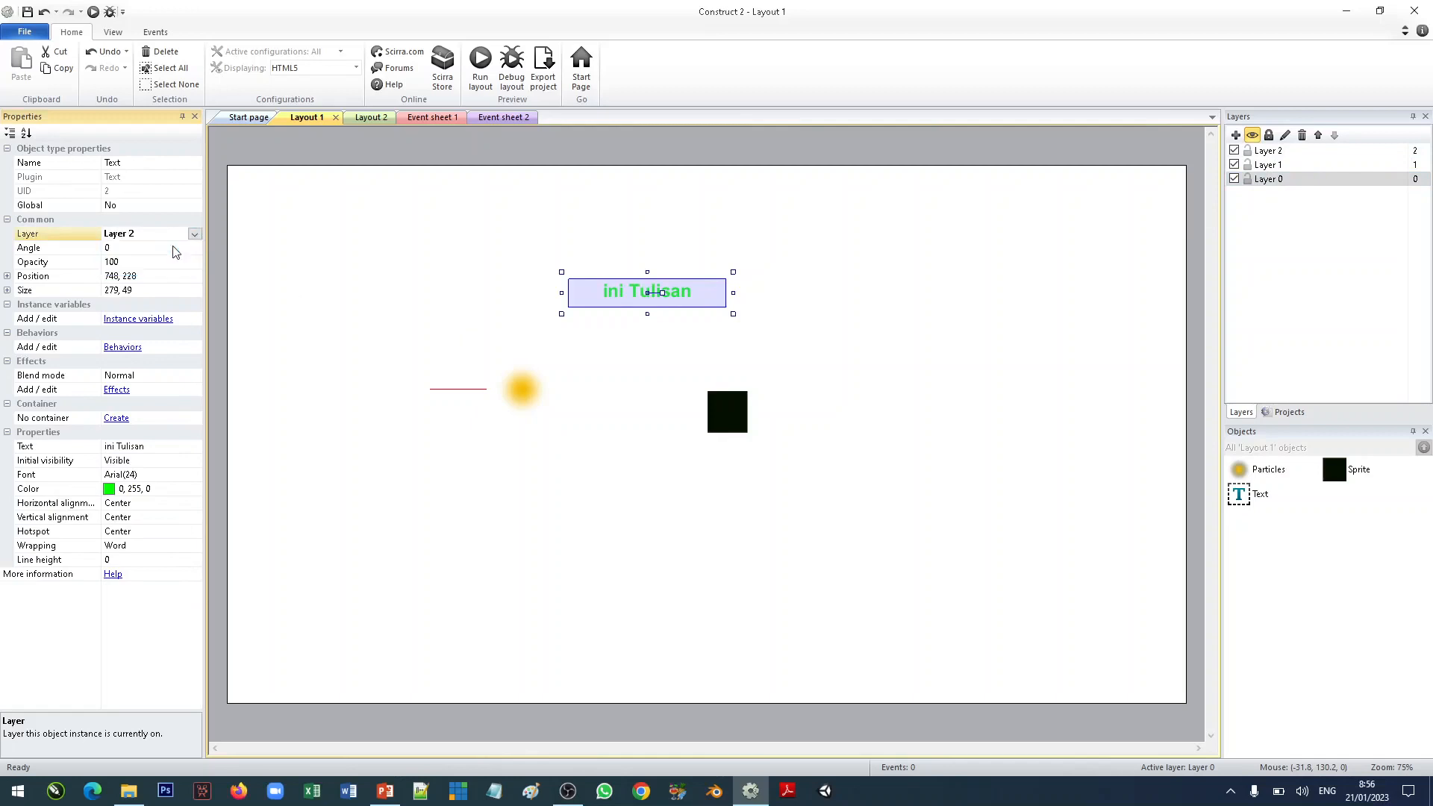
{"action": "left_click", "coordinate": [824, 250]}
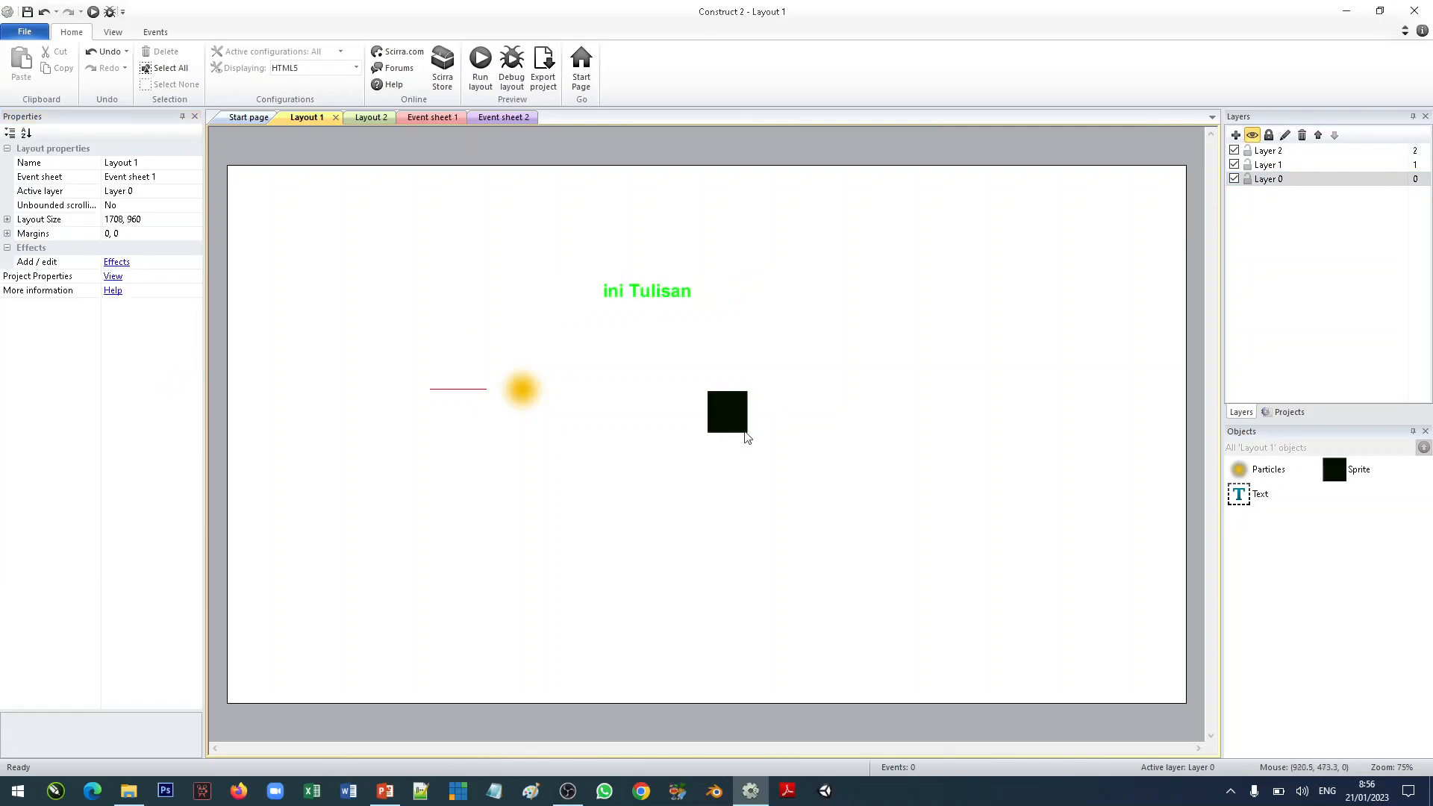
Rearrange the objects, with Text at about 834, 201, Particles at about 615, 440 and Sprite at about 978, 429.
{"action": "left_click_drag", "start_coordinate": [730, 422], "coordinate": [772, 456]}
{"action": "left_click_drag", "start_coordinate": [538, 403], "coordinate": [633, 388]}
{"action": "left_click_drag", "start_coordinate": [761, 444], "coordinate": [758, 410]}
{"action": "left_click_drag", "start_coordinate": [674, 291], "coordinate": [721, 277]}
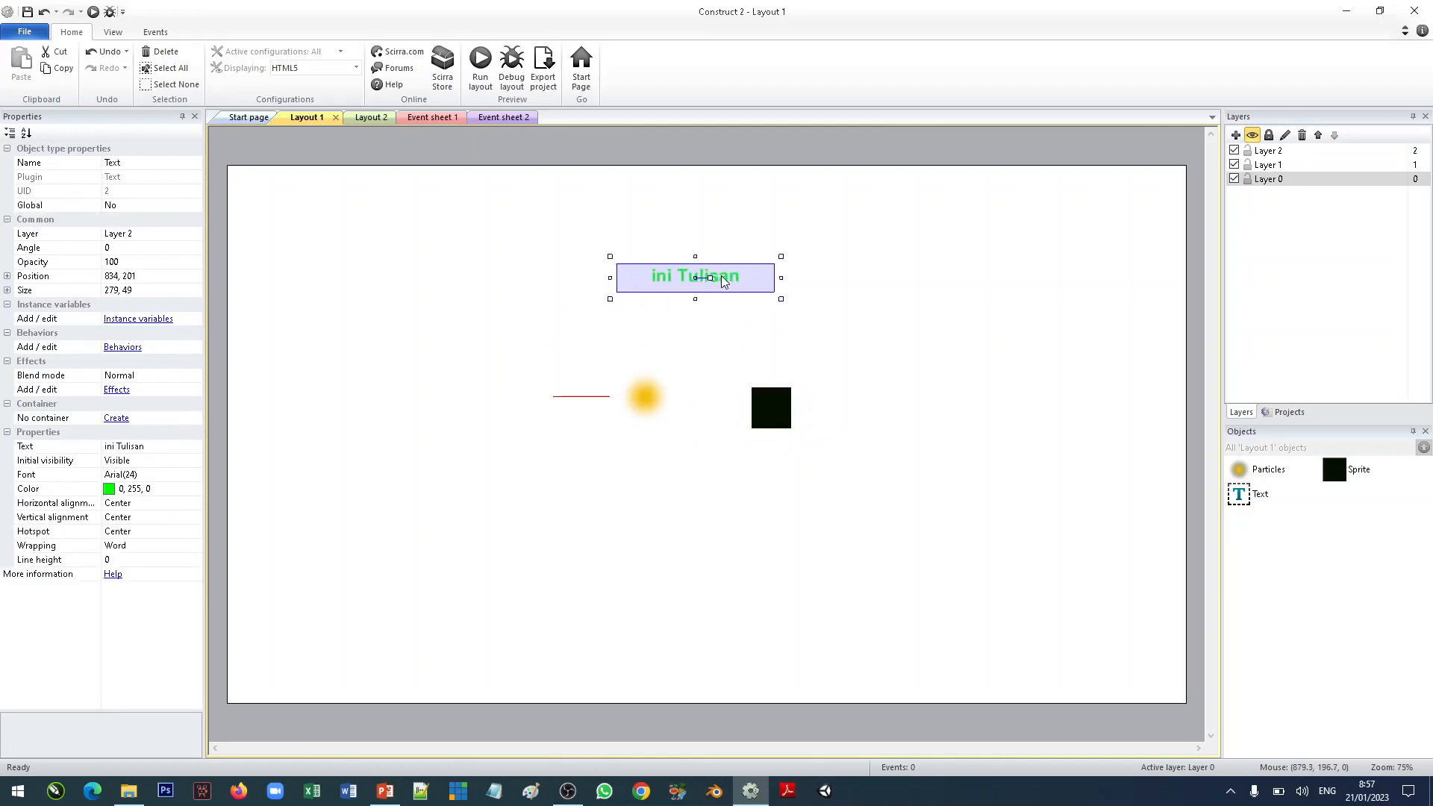
{"action": "left_click_drag", "start_coordinate": [666, 380], "coordinate": [631, 396]}
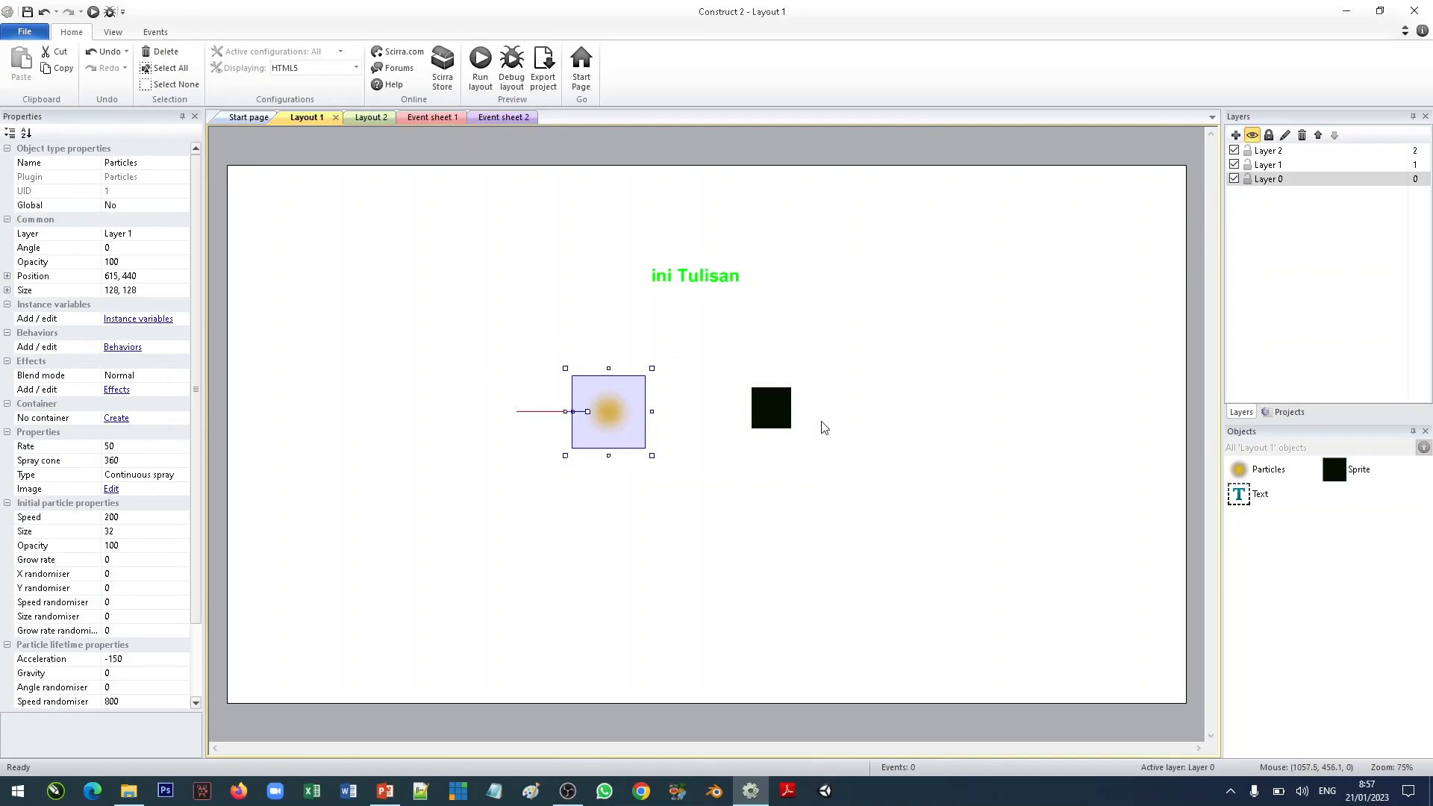
{"action": "left_click", "coordinate": [788, 418]}
{"action": "left_click_drag", "start_coordinate": [771, 419], "coordinate": [774, 417]}
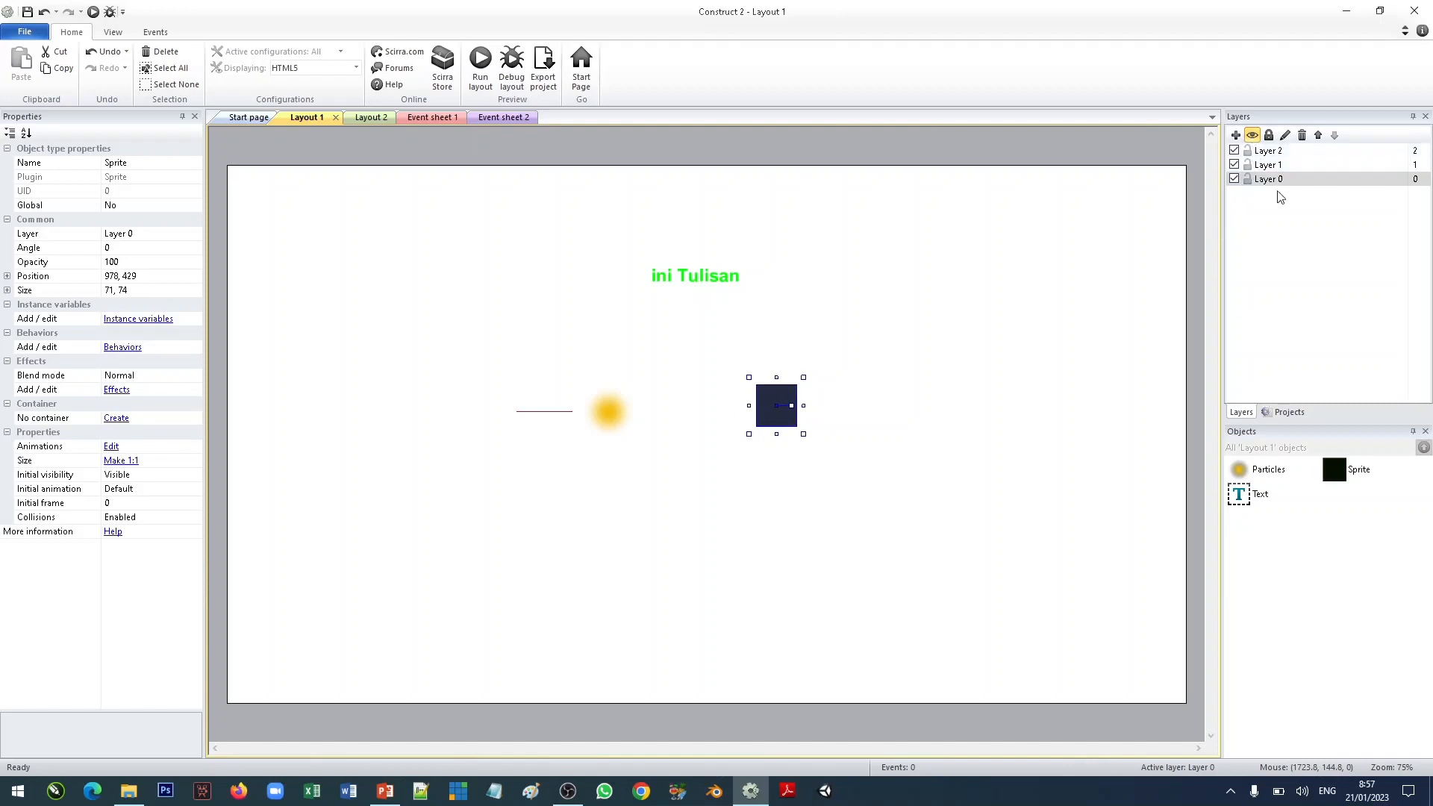
Toggle Layer 0's visibility off and on to see which objects it holds, and leave its name as it is.
{"action": "left_click", "coordinate": [1252, 137]}
{"action": "left_click", "coordinate": [1252, 137]}
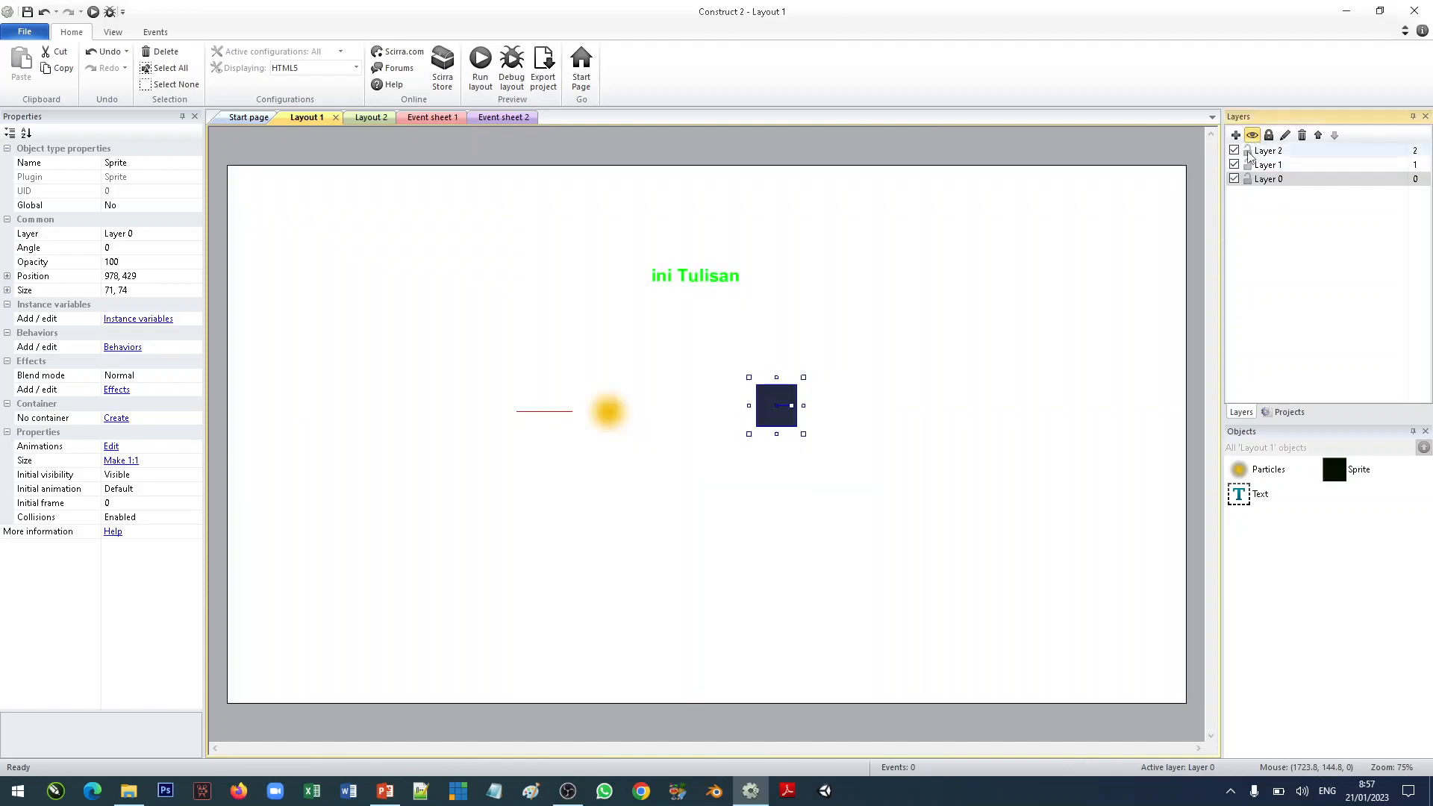
{"action": "left_click", "coordinate": [1234, 180]}
{"action": "left_click", "coordinate": [1234, 180]}
{"action": "left_click", "coordinate": [1234, 180]}
{"action": "left_click", "coordinate": [983, 359]}
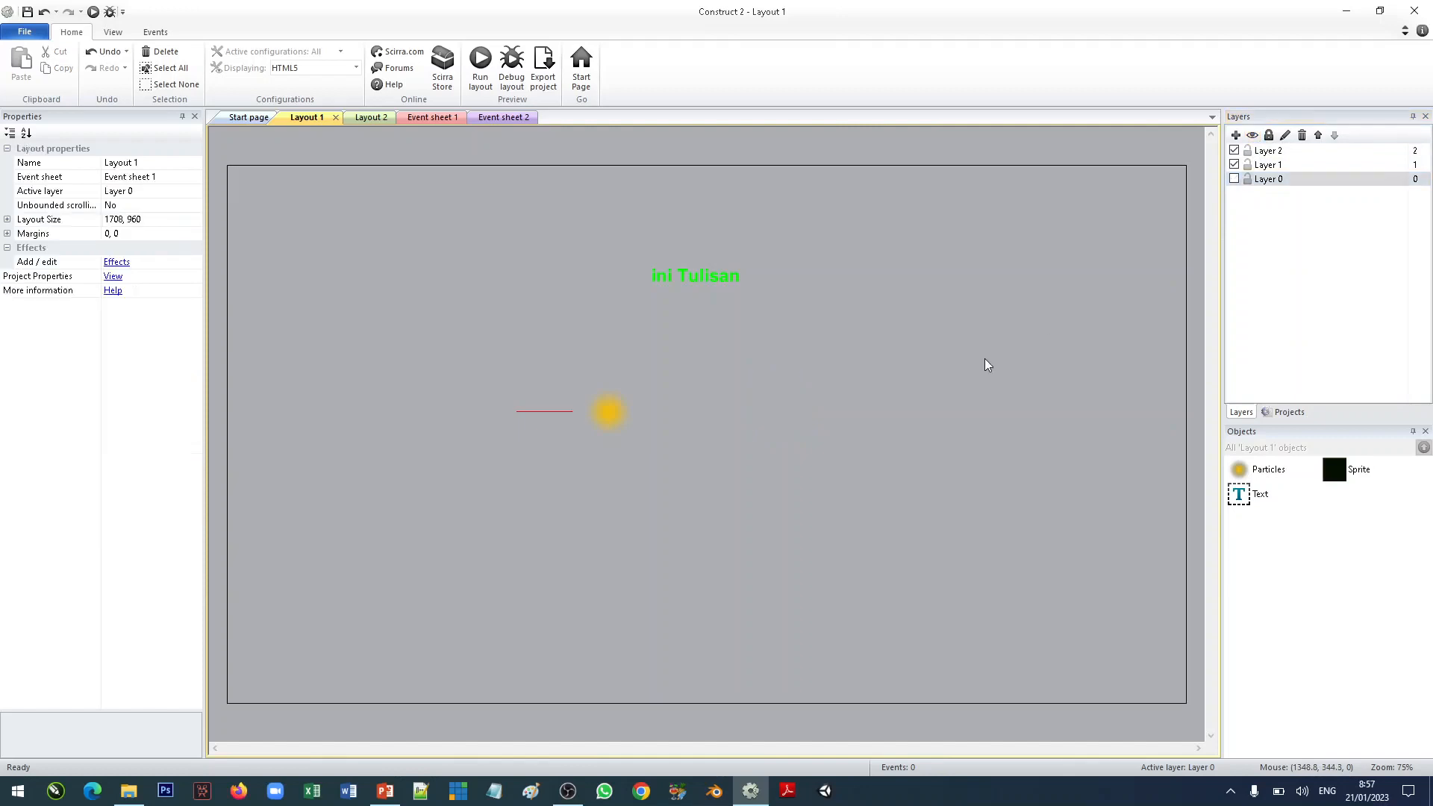
{"action": "left_click", "coordinate": [1235, 180]}
{"action": "left_click", "coordinate": [1235, 180]}
{"action": "left_click", "coordinate": [1234, 180]}
{"action": "left_click", "coordinate": [1235, 180]}
{"action": "left_click", "coordinate": [1234, 180]}
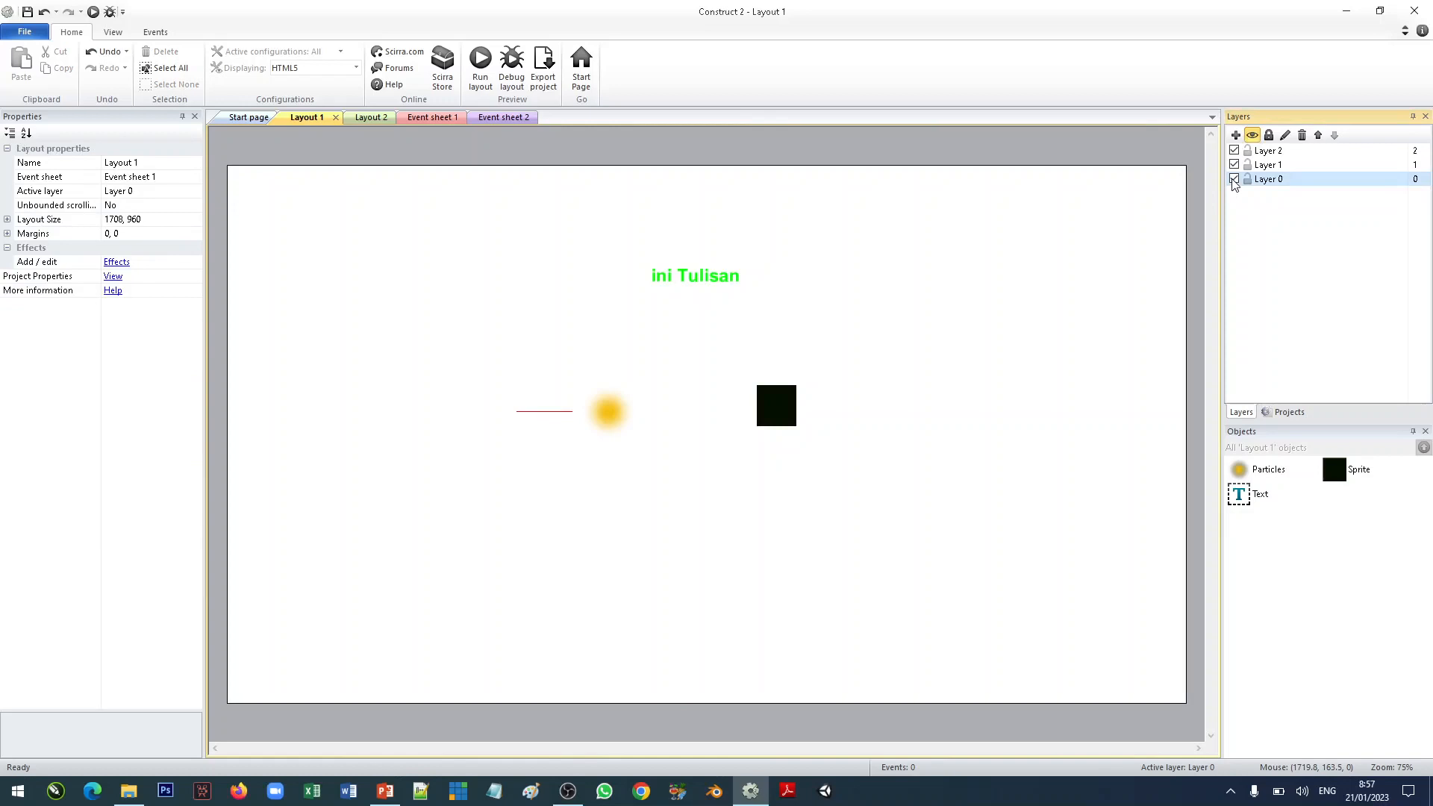
{"action": "left_click", "coordinate": [1271, 182]}
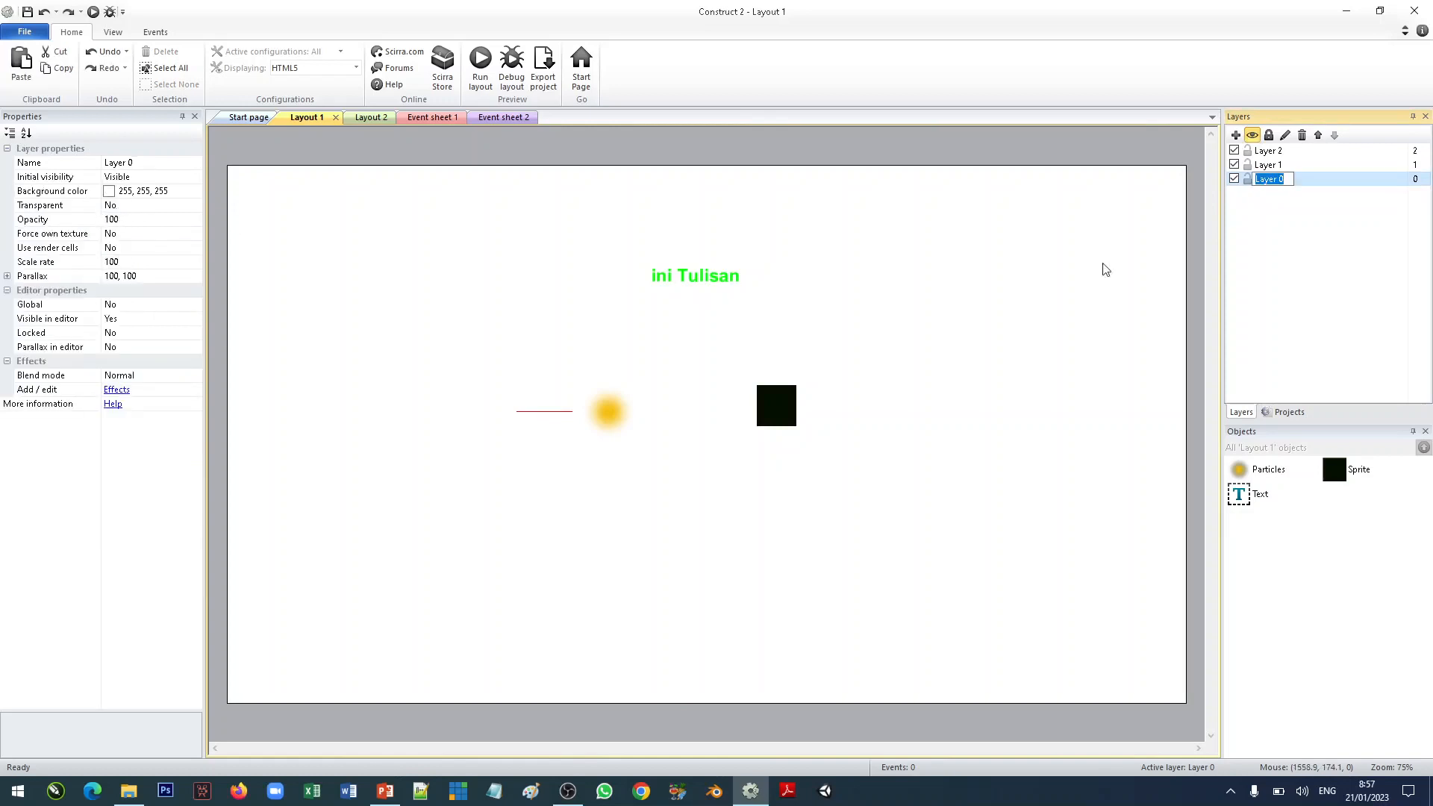
{"action": "key", "text": "Return"}
Make Layer 1 active and toggle its visibility off and on to see which object it holds.
{"action": "left_click", "coordinate": [1273, 165]}
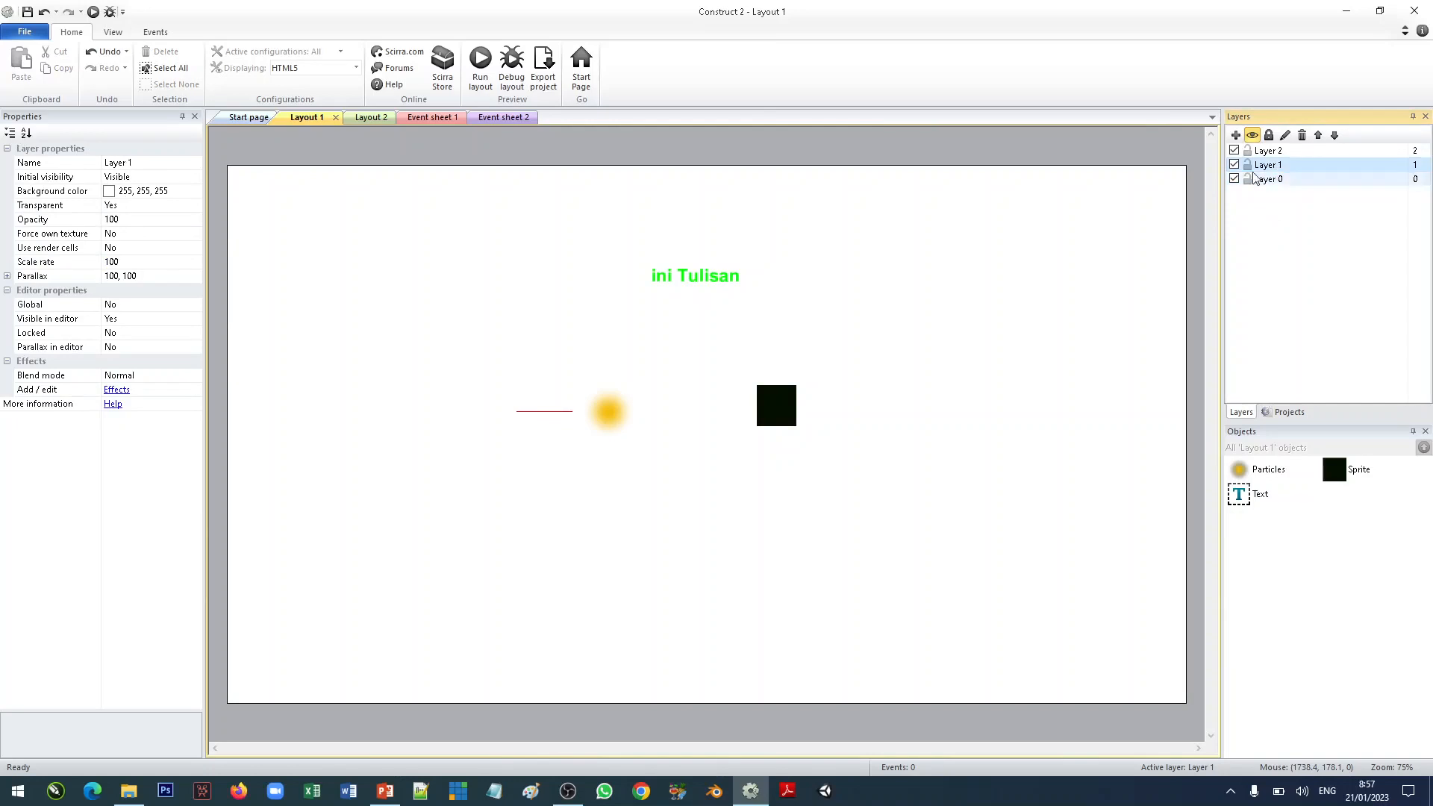
{"action": "left_click", "coordinate": [1234, 165]}
{"action": "left_click", "coordinate": [1234, 165]}
{"action": "left_click", "coordinate": [1235, 165]}
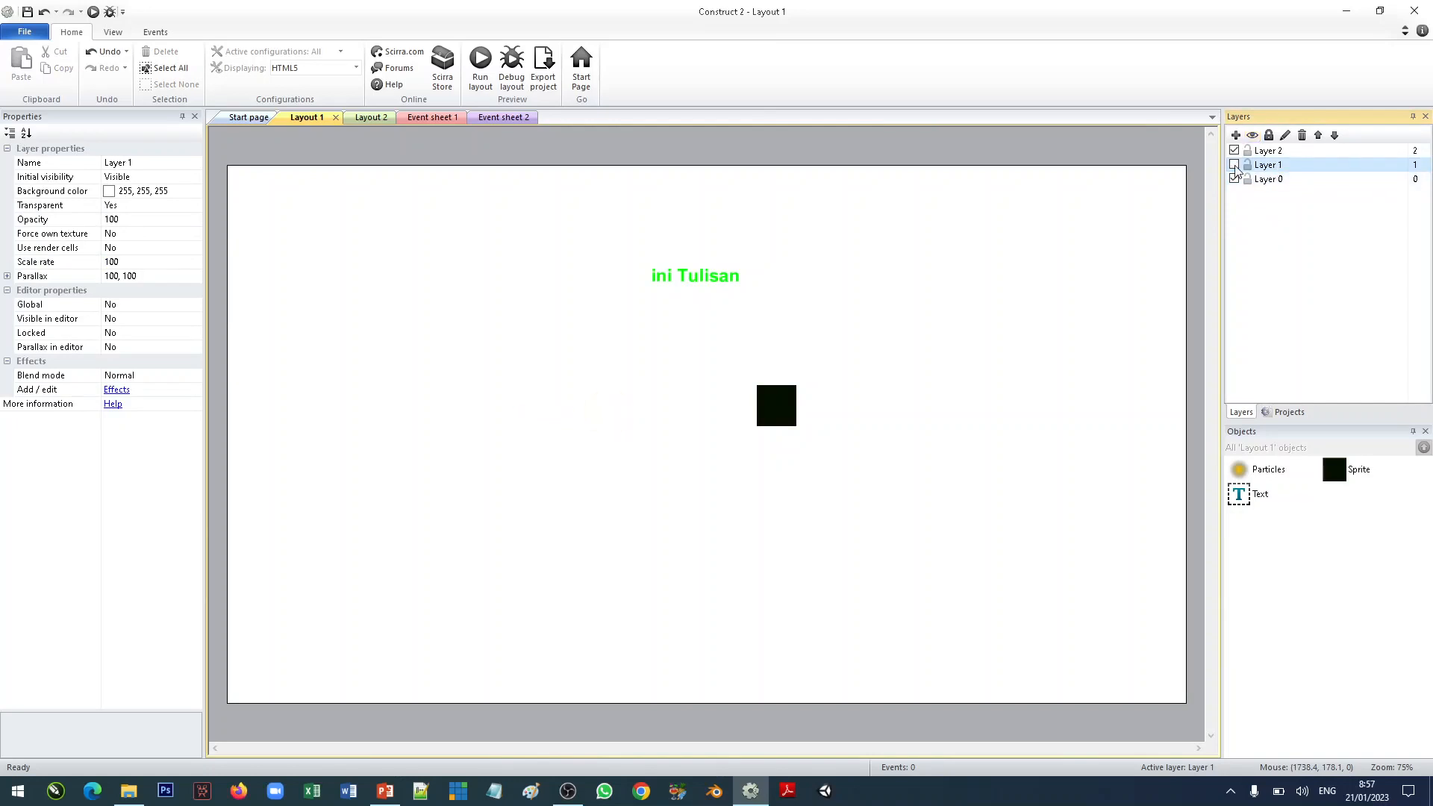
{"action": "left_click", "coordinate": [1234, 165]}
{"action": "left_click", "coordinate": [1234, 165]}
{"action": "left_click", "coordinate": [1234, 165]}
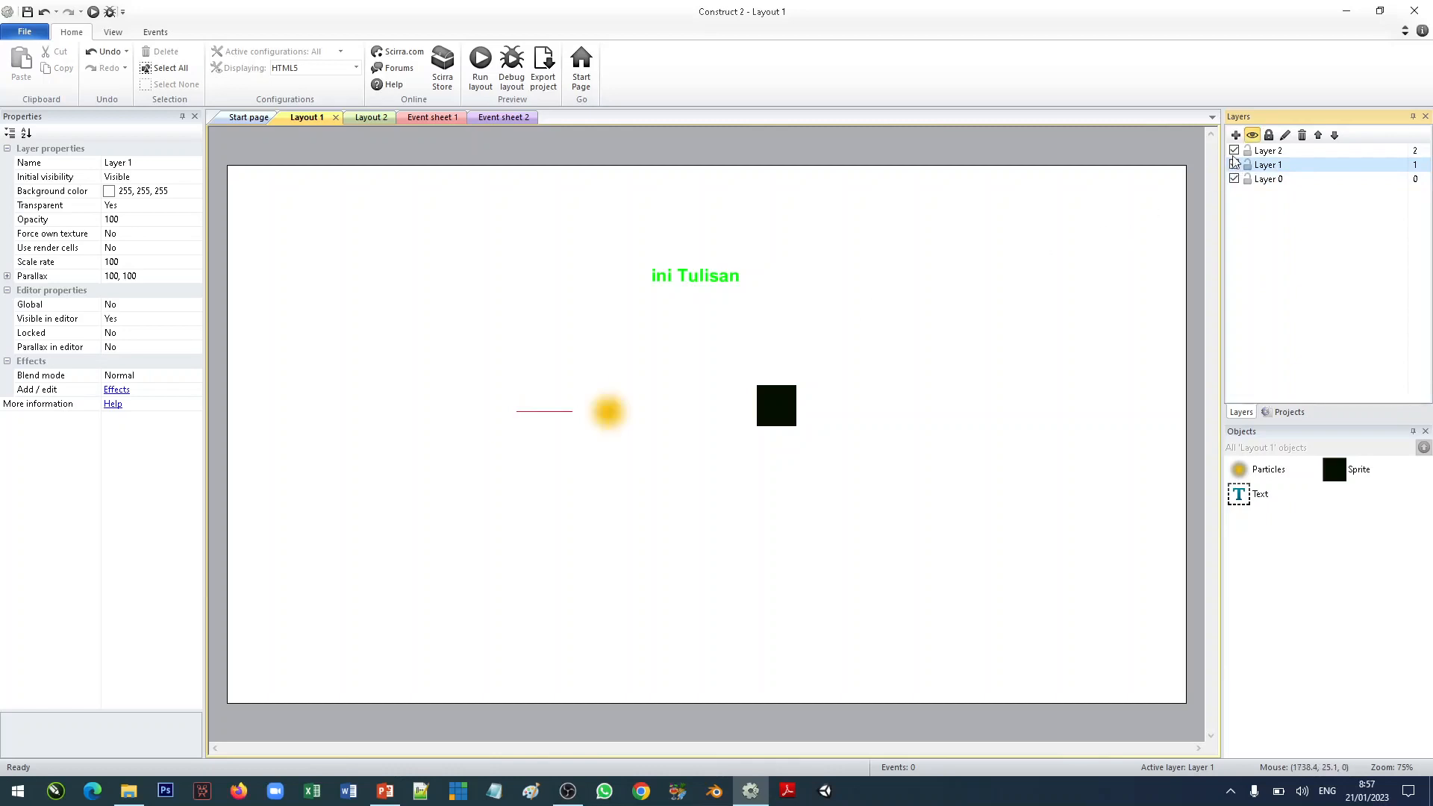
Toggle Layer 2's visibility off and on to see which object it holds.
{"action": "left_click", "coordinate": [1234, 151]}
{"action": "left_click", "coordinate": [1234, 151]}
{"action": "left_click", "coordinate": [1234, 151]}
{"action": "left_click", "coordinate": [1233, 151]}
{"action": "left_click", "coordinate": [1234, 151]}
{"action": "left_click", "coordinate": [1233, 152]}
Make Layer 0 active, overlap the Particles and the black Sprite below the text, and shift both together slightly up and left.
{"action": "left_click", "coordinate": [1254, 183]}
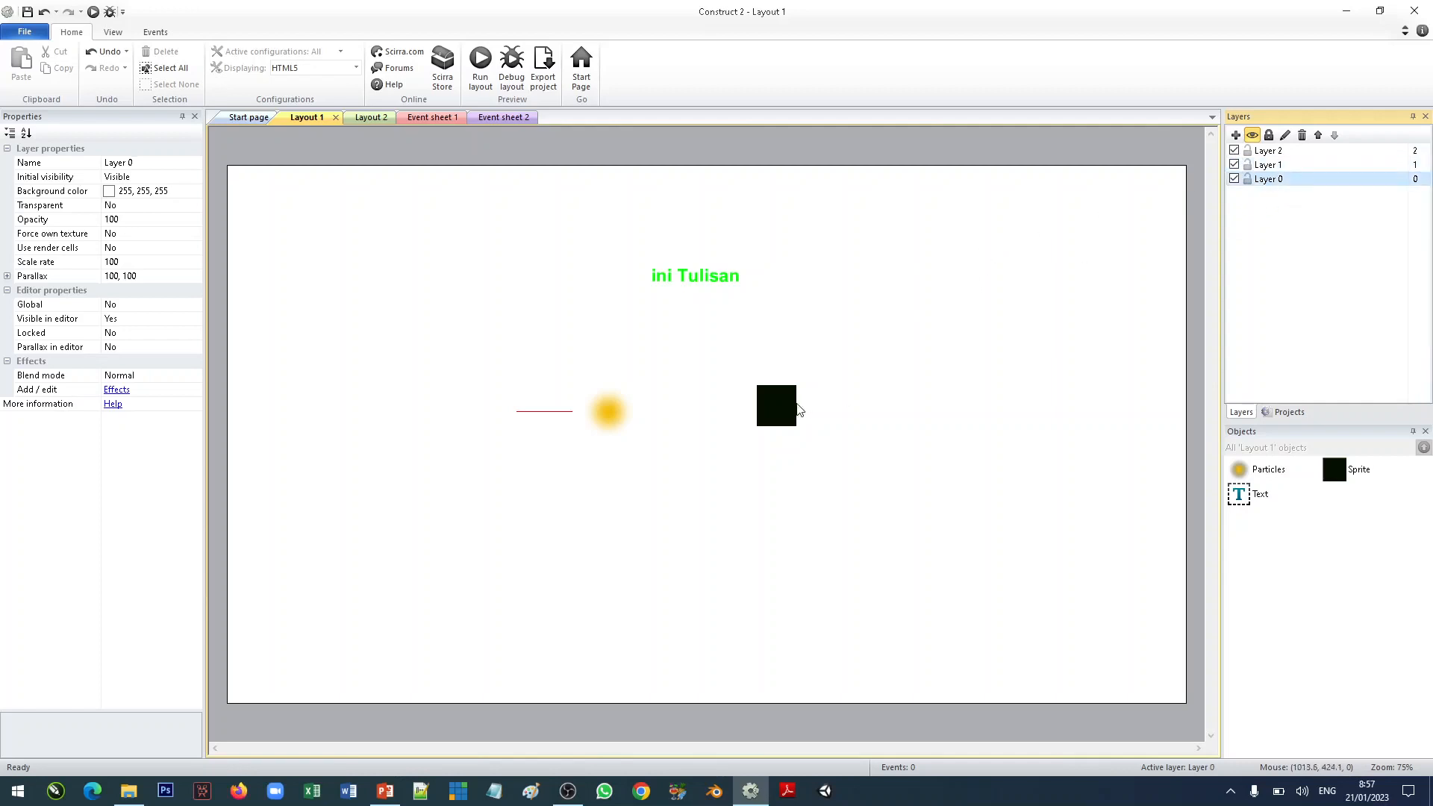
{"action": "left_click_drag", "start_coordinate": [797, 415], "coordinate": [727, 418]}
{"action": "left_click_drag", "start_coordinate": [606, 429], "coordinate": [694, 405]}
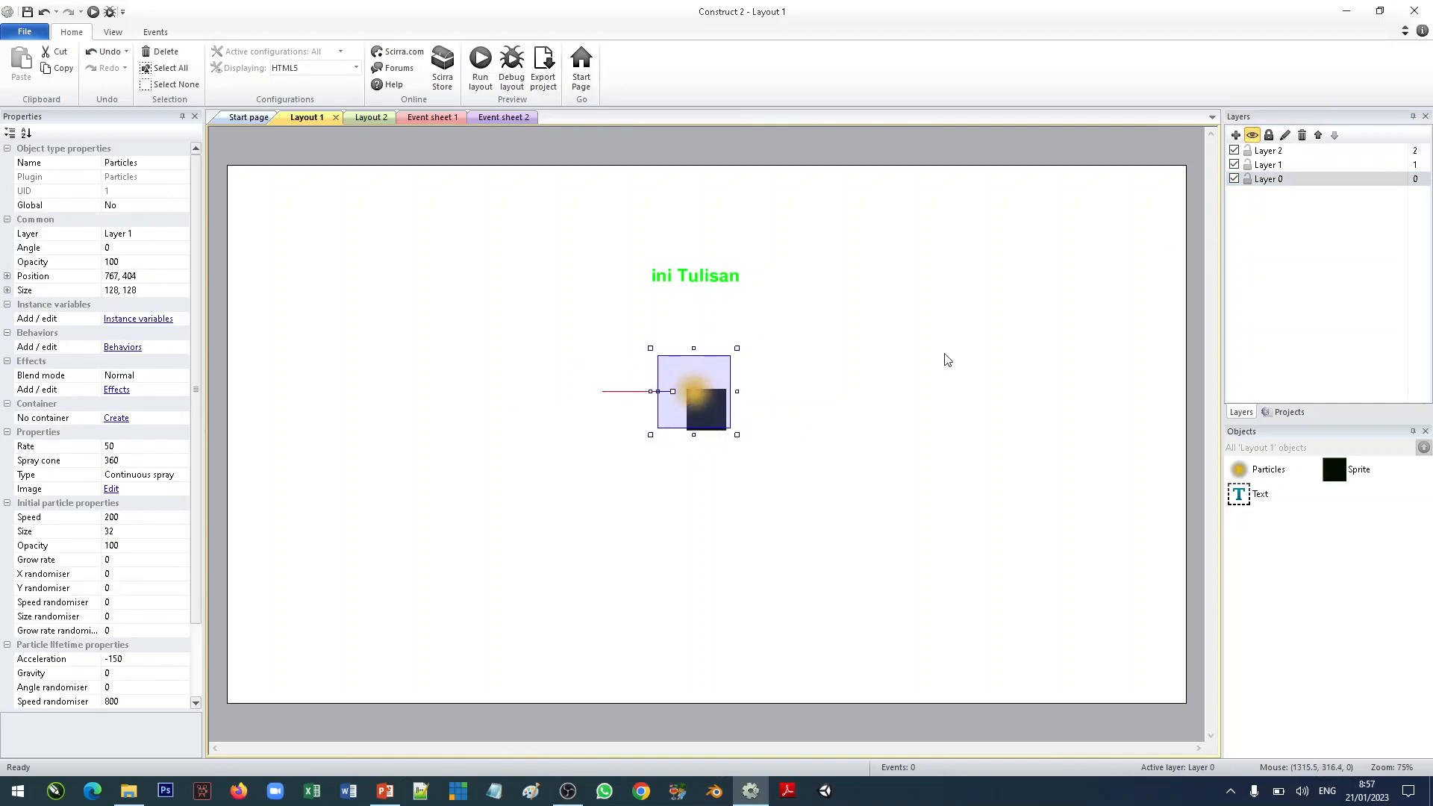
{"action": "left_click_drag", "start_coordinate": [871, 313], "coordinate": [414, 565]}
{"action": "mouse_move", "coordinate": [708, 396]}
{"action": "left_mouse_down"}
{"action": "mouse_move", "coordinate": [780, 380]}
{"action": "mouse_move", "coordinate": [703, 396]}
{"action": "left_mouse_up"}
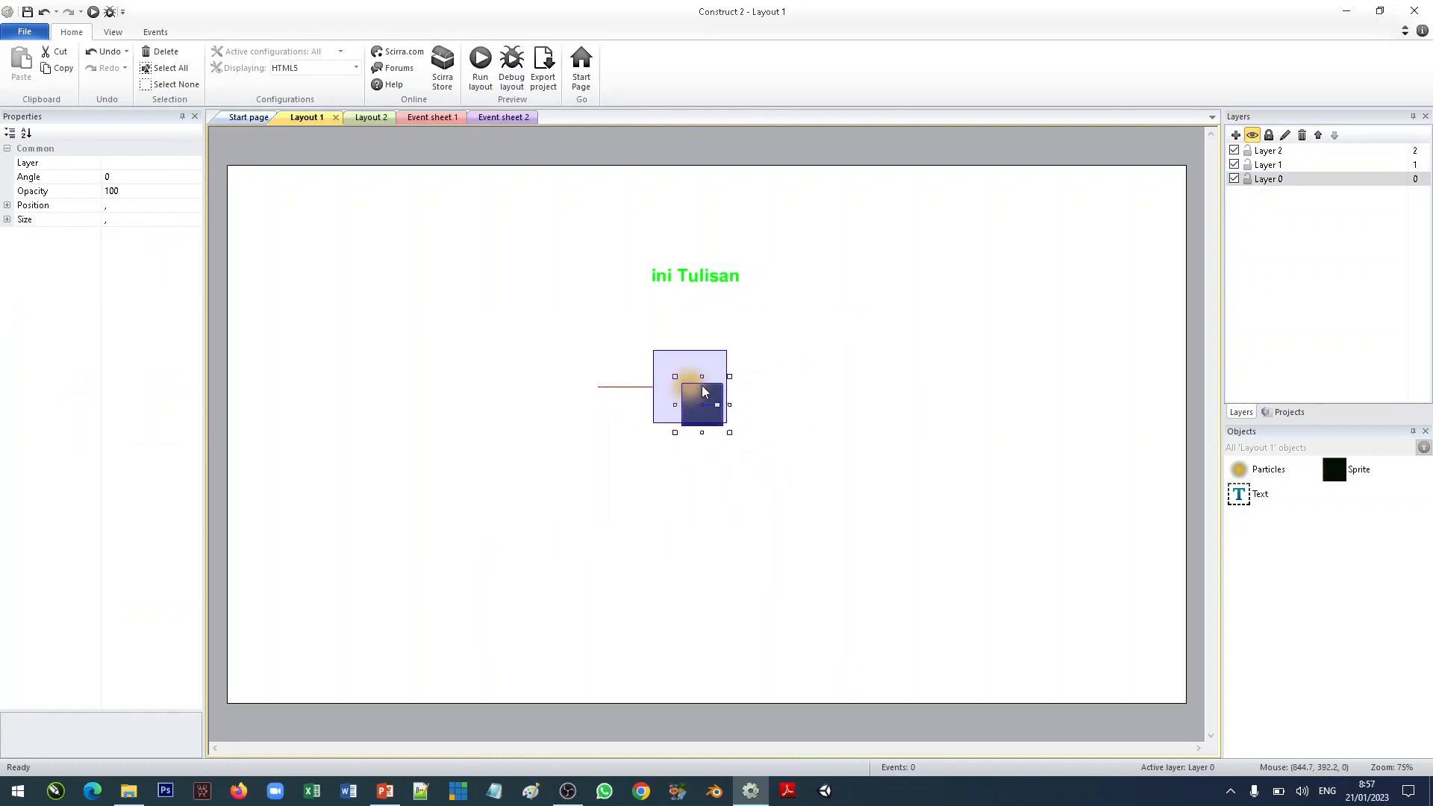
{"action": "left_click", "coordinate": [844, 353]}
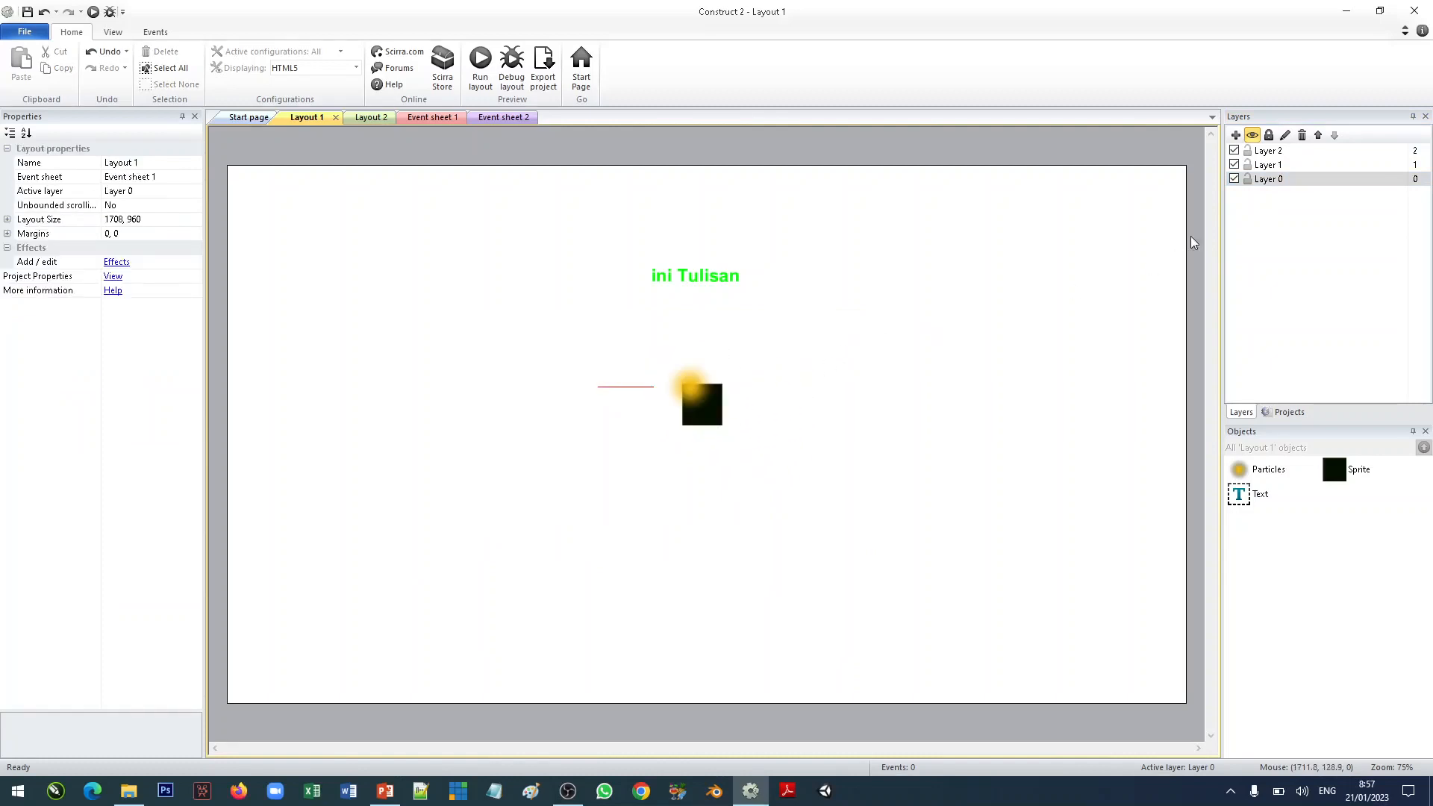
Lock Layer 0, move the Particles object left to about 642, 412, and unlock Layer 0 again.
{"action": "left_click", "coordinate": [1247, 180]}
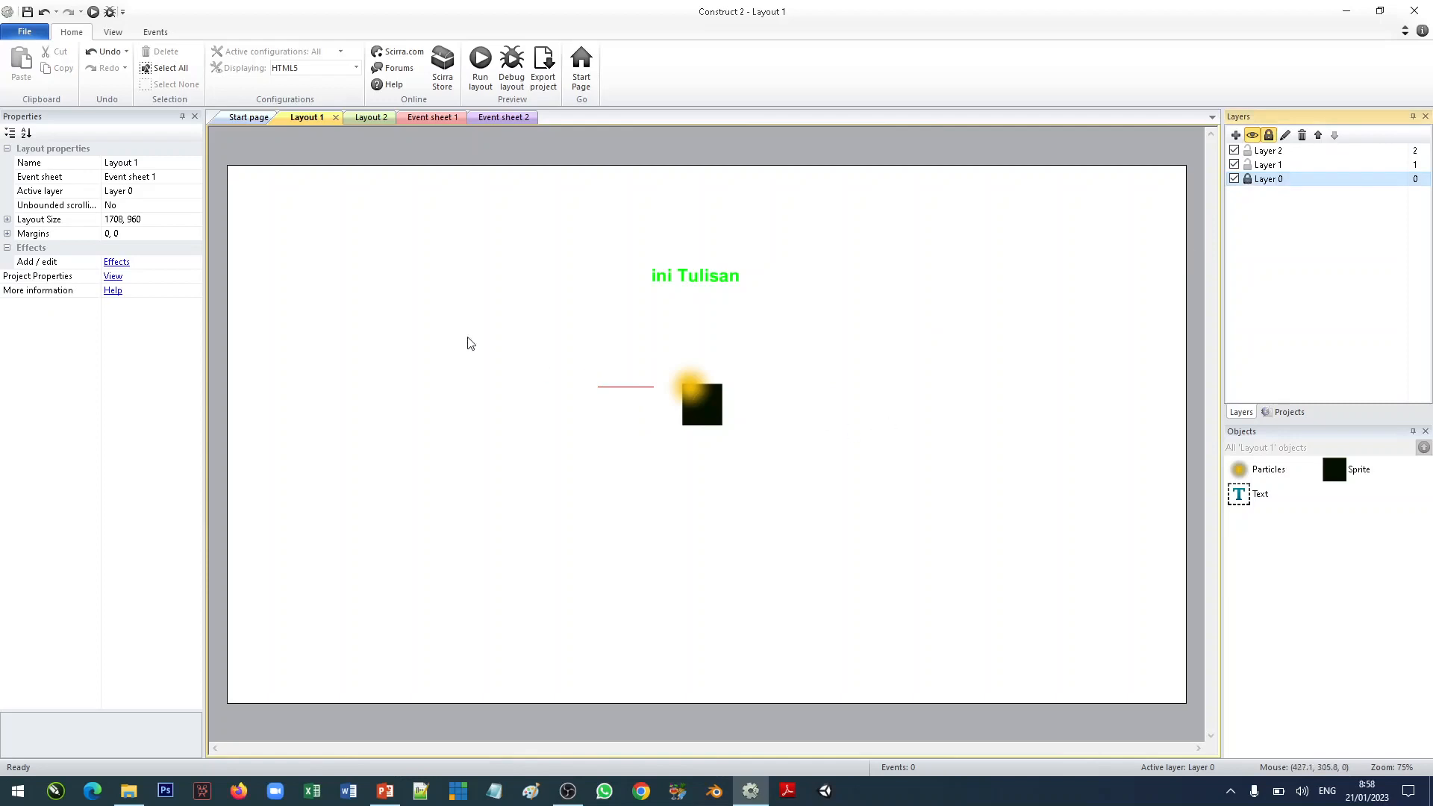
{"action": "left_click_drag", "start_coordinate": [465, 325], "coordinate": [978, 521]}
{"action": "left_click_drag", "start_coordinate": [687, 401], "coordinate": [622, 411]}
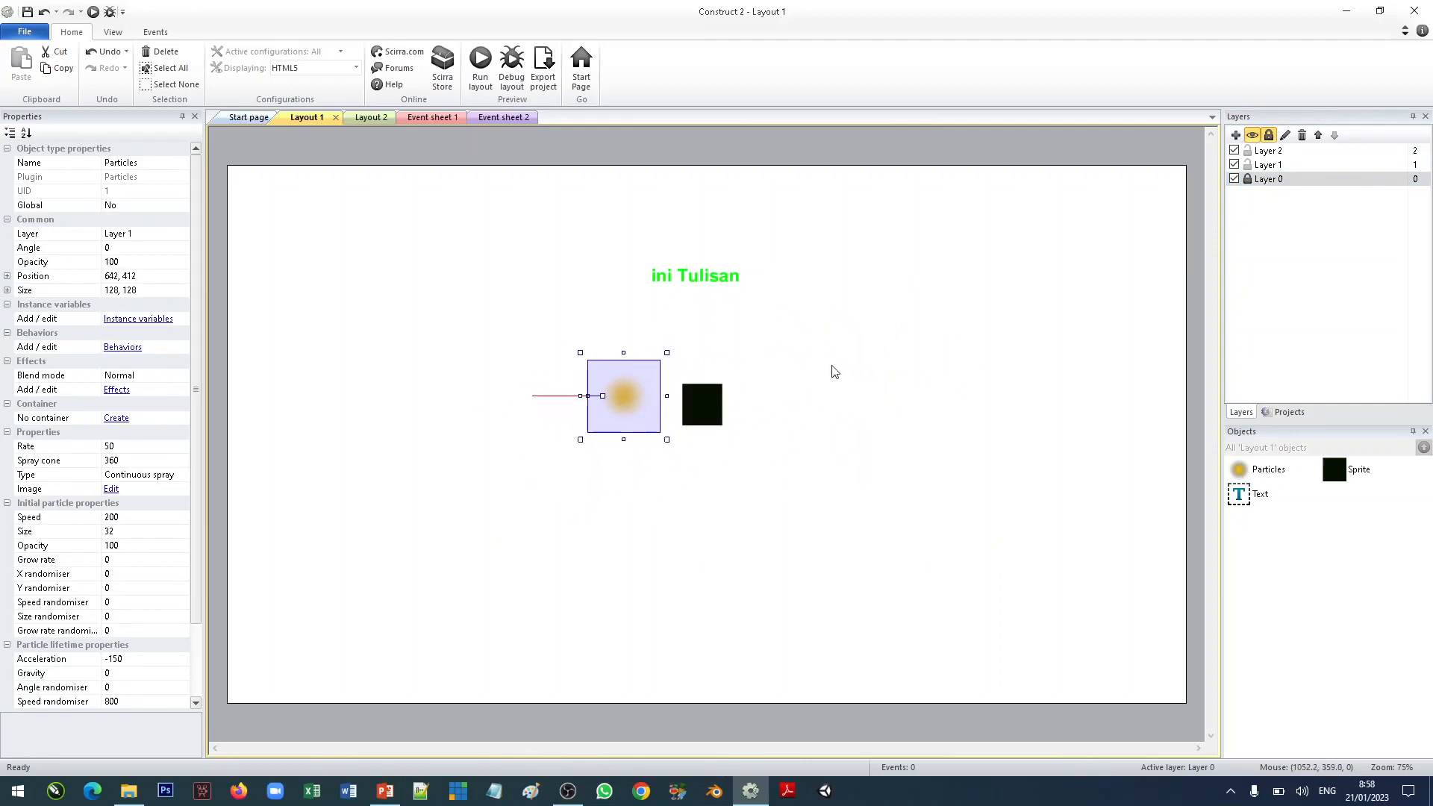
{"action": "left_click", "coordinate": [1247, 180]}
{"action": "left_click", "coordinate": [918, 323]}
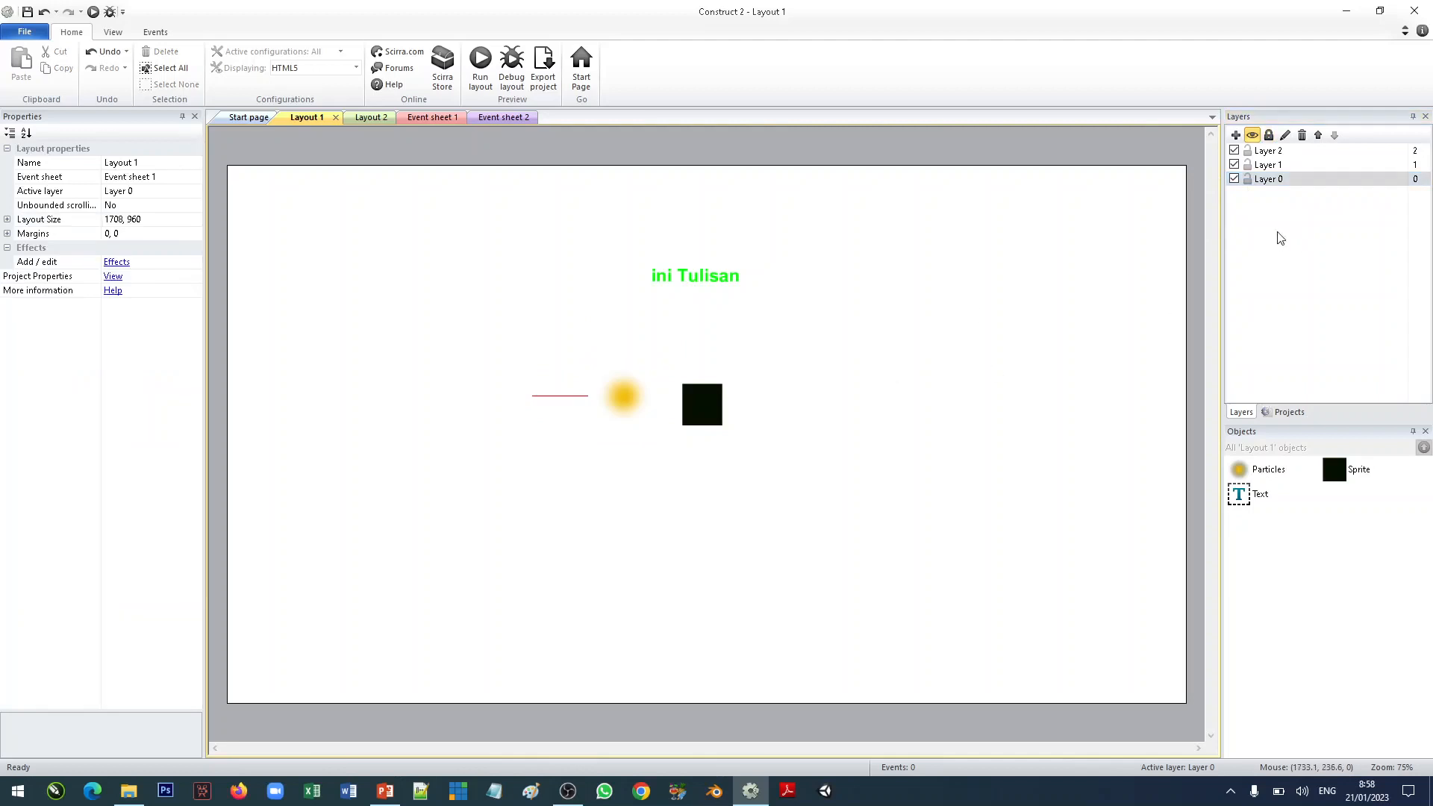
Look at the properties of Layer 1, and switch Layer 0's Transparent property to Yes and back to No.
{"action": "left_click", "coordinate": [1280, 165]}
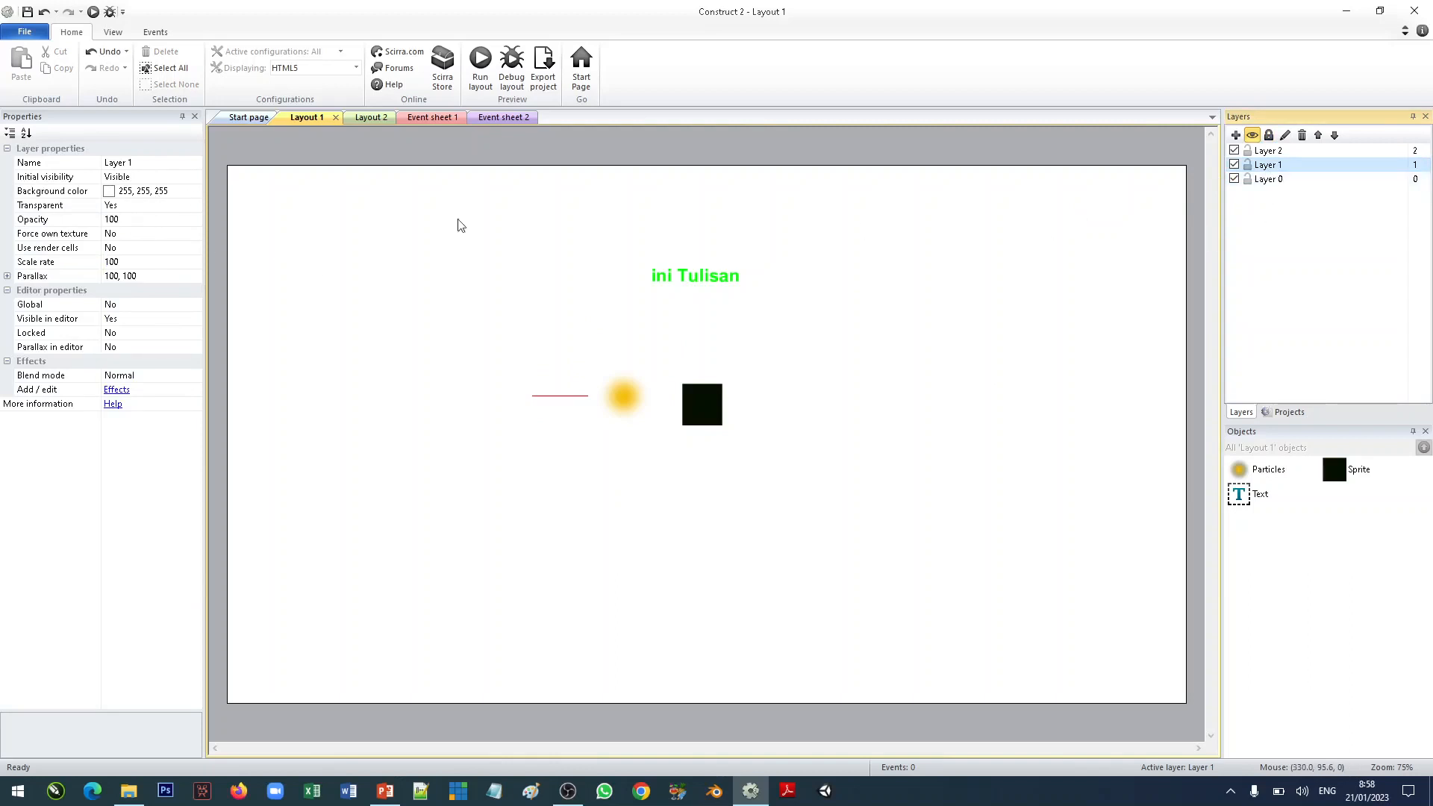
{"action": "left_click", "coordinate": [1266, 181]}
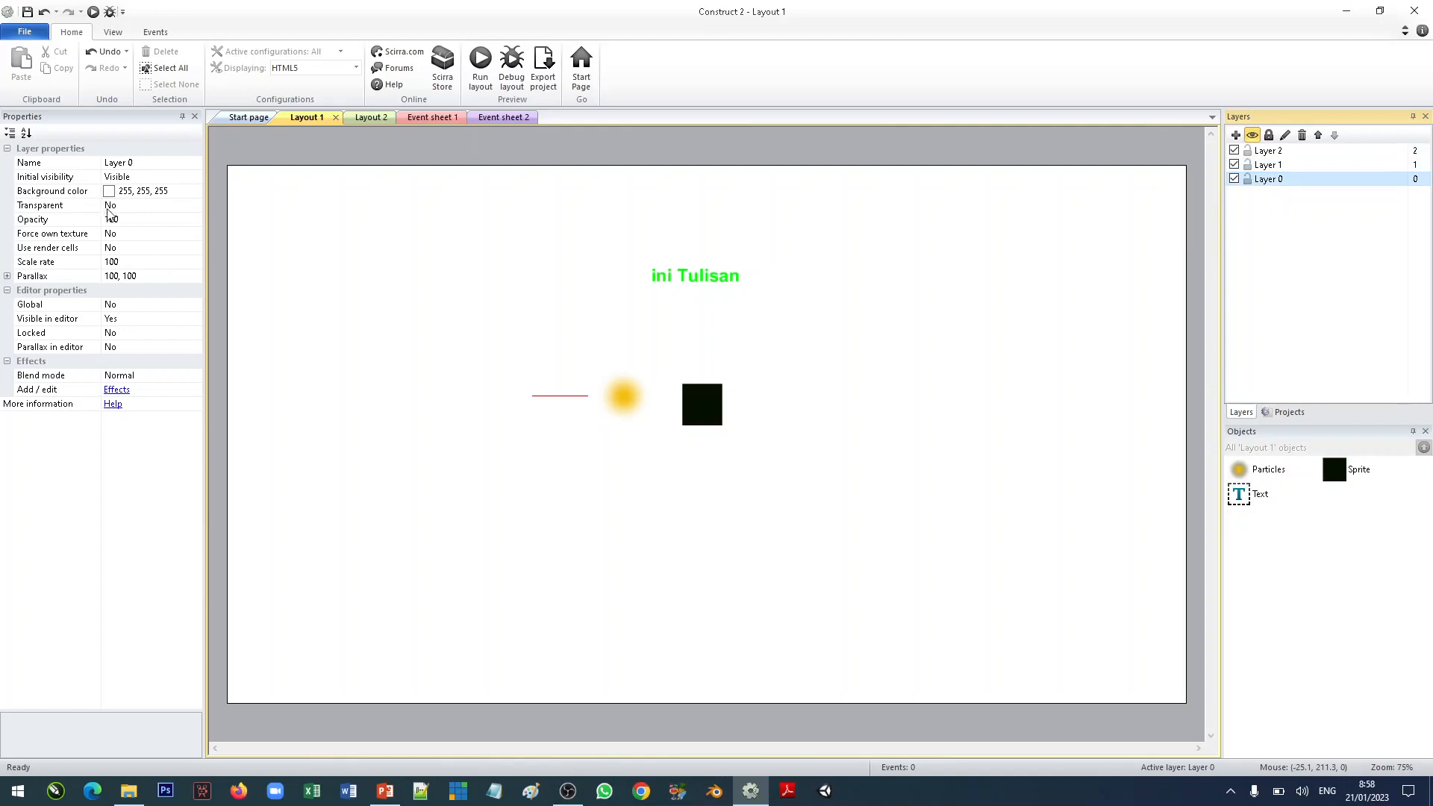
{"action": "left_click", "coordinate": [194, 205]}
{"action": "left_click", "coordinate": [194, 206]}
{"action": "left_click", "coordinate": [111, 231]}
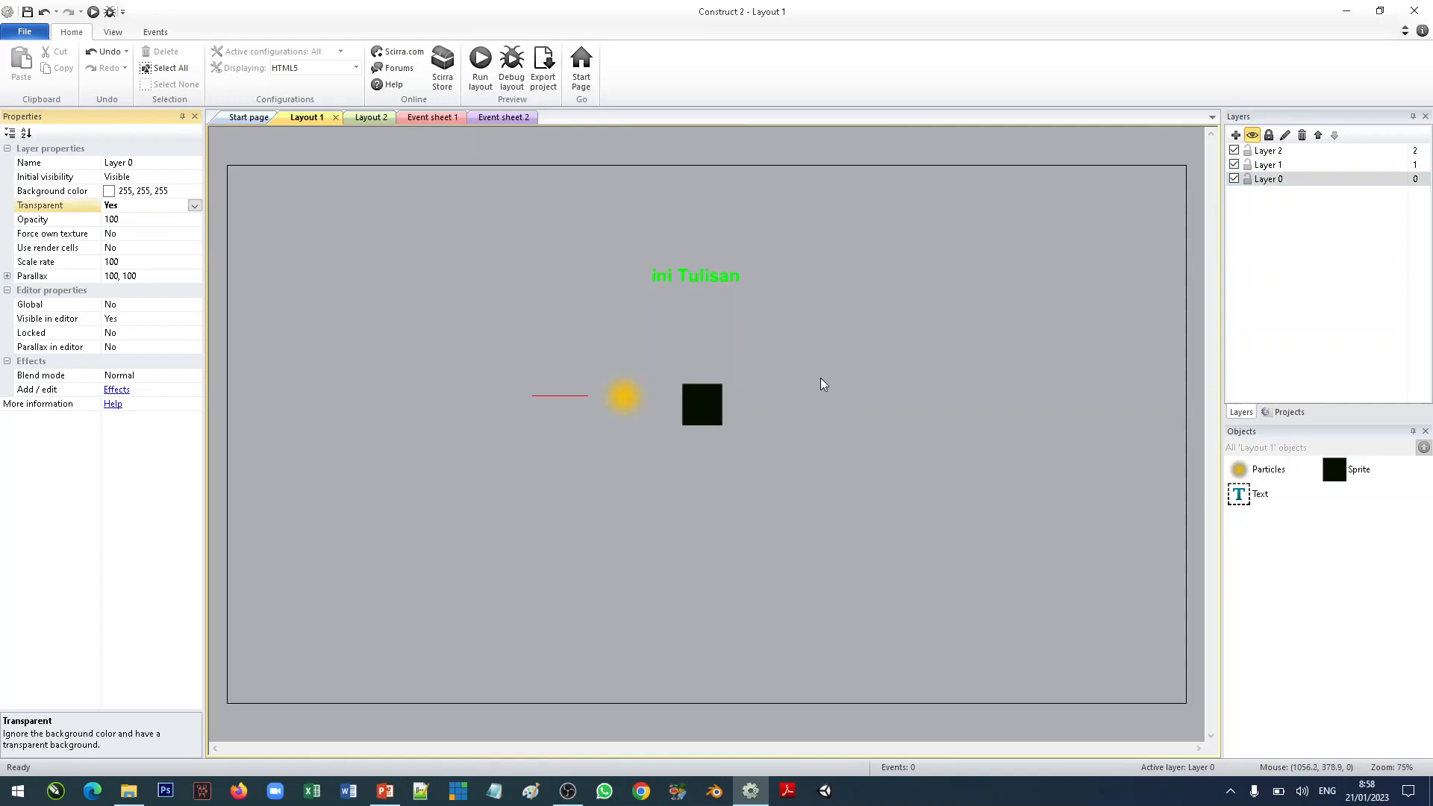
{"action": "left_click", "coordinate": [194, 205]}
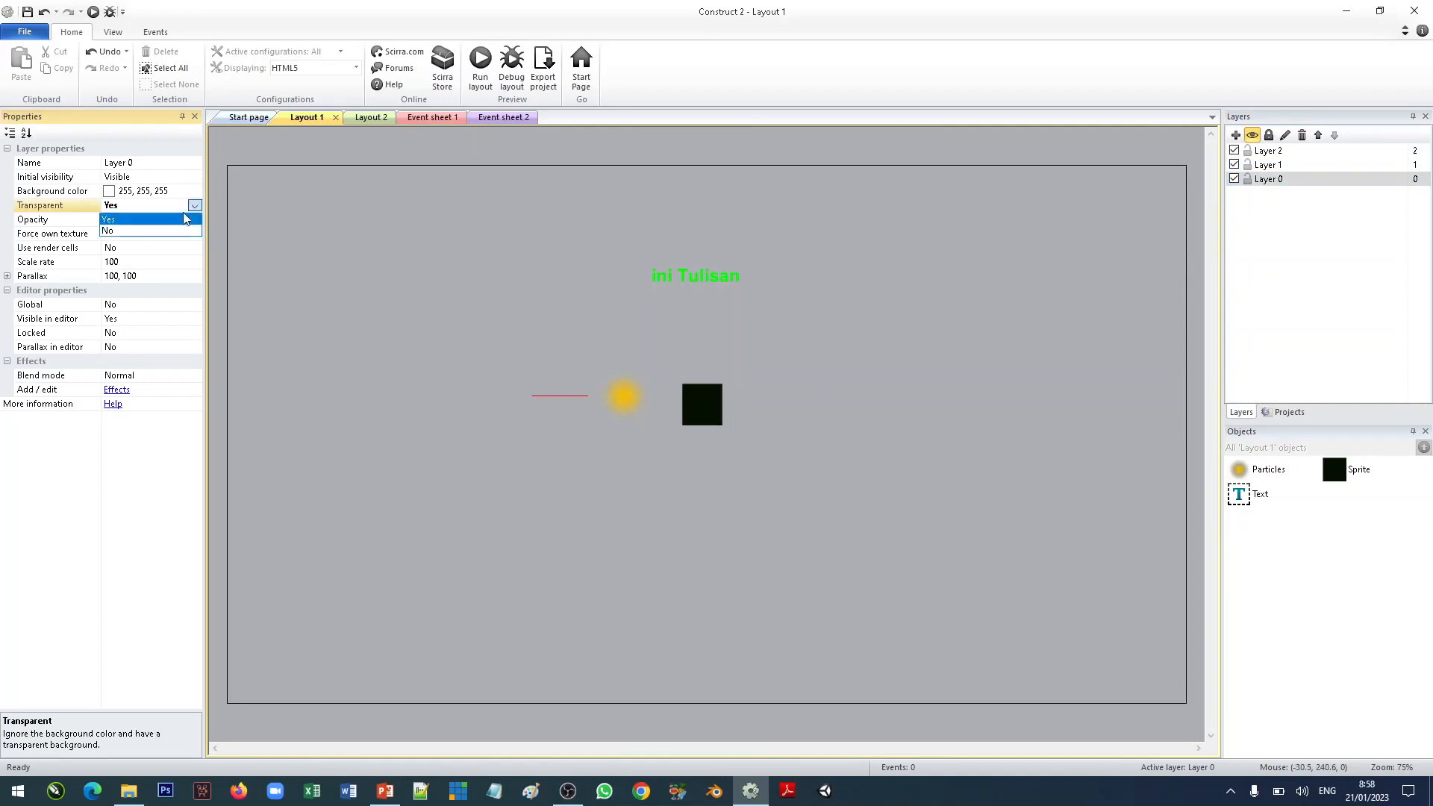
{"action": "left_click", "coordinate": [112, 219]}
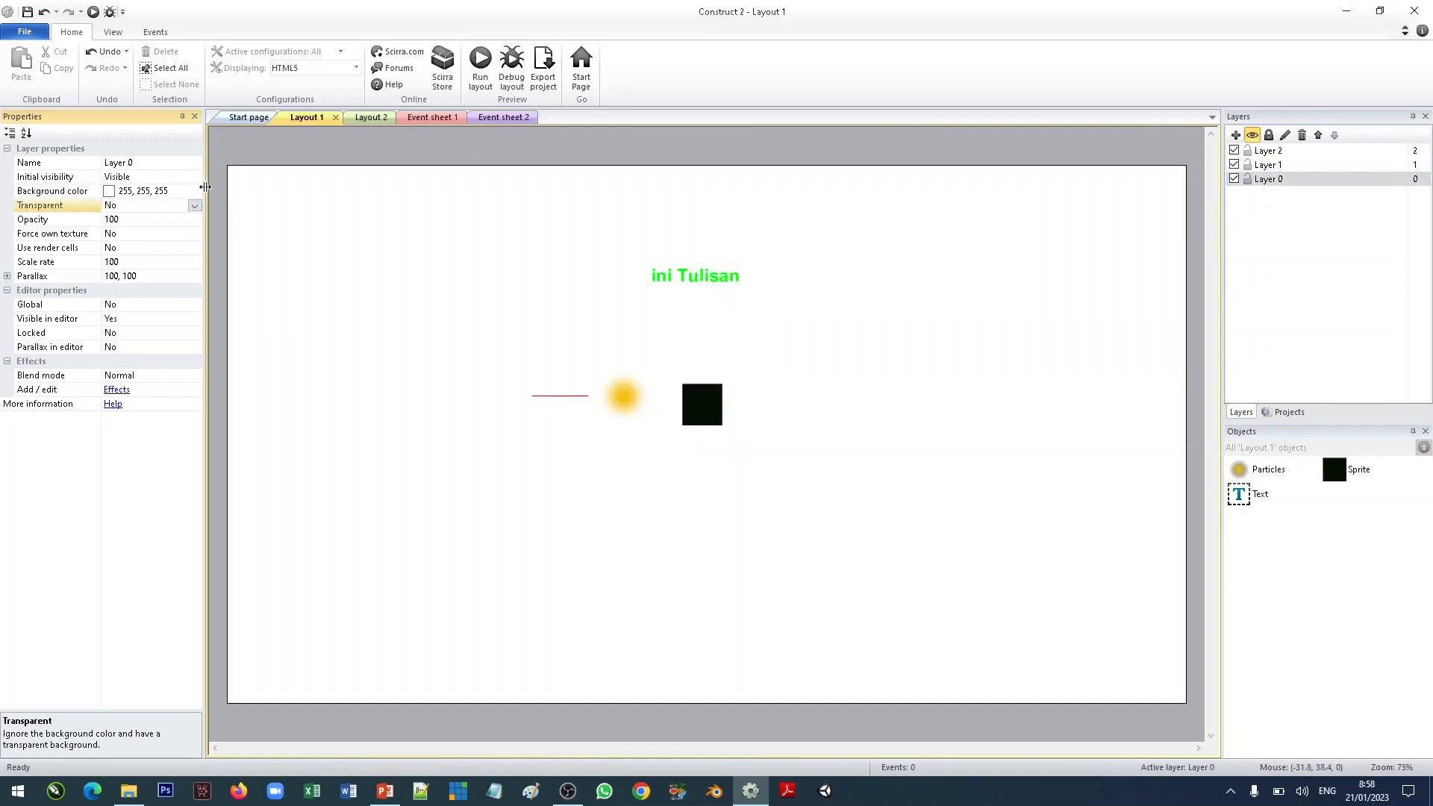
Change Layer 0's background color to light yellow (255, 255, 153) and return it to white.
{"action": "left_click", "coordinate": [197, 191]}
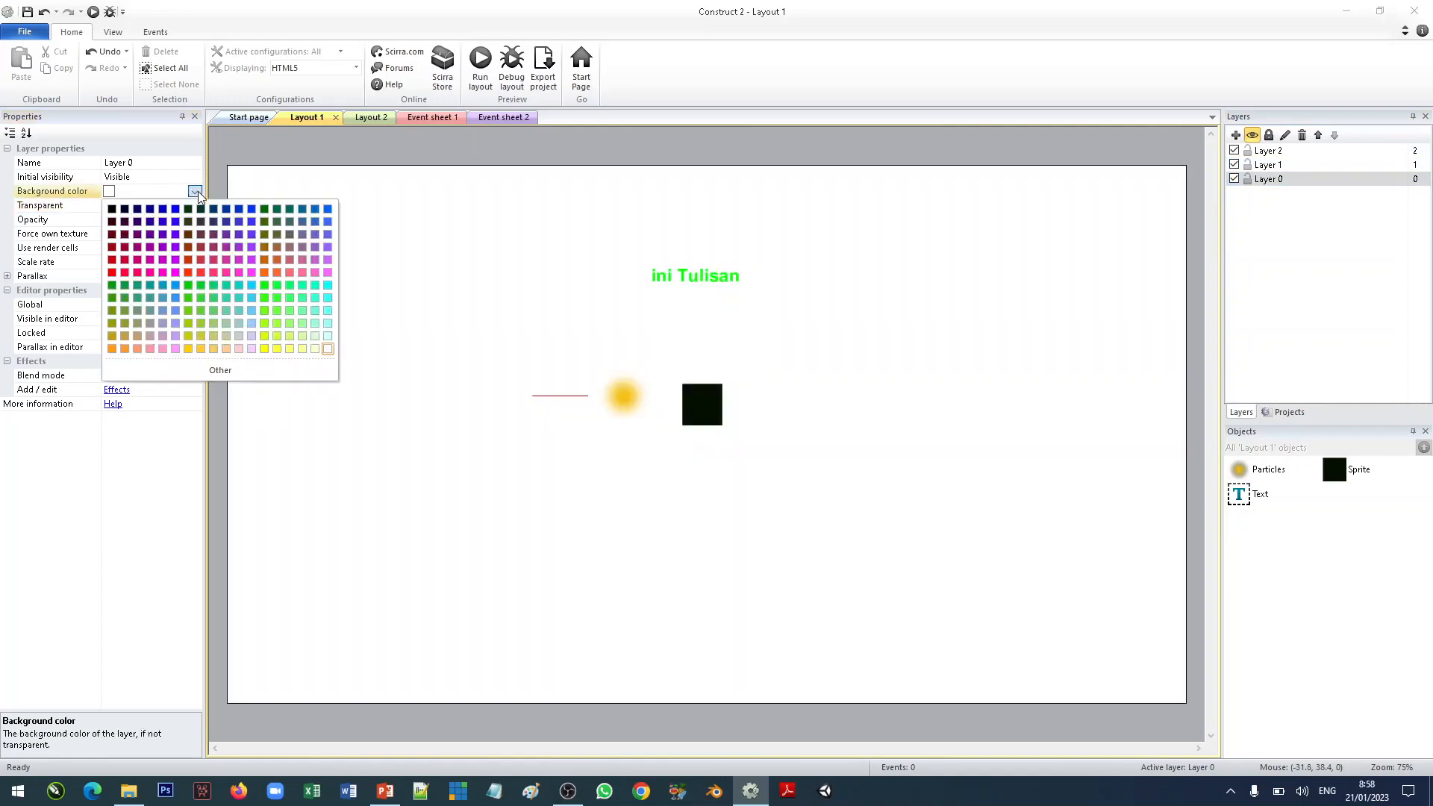
{"action": "left_click", "coordinate": [314, 350]}
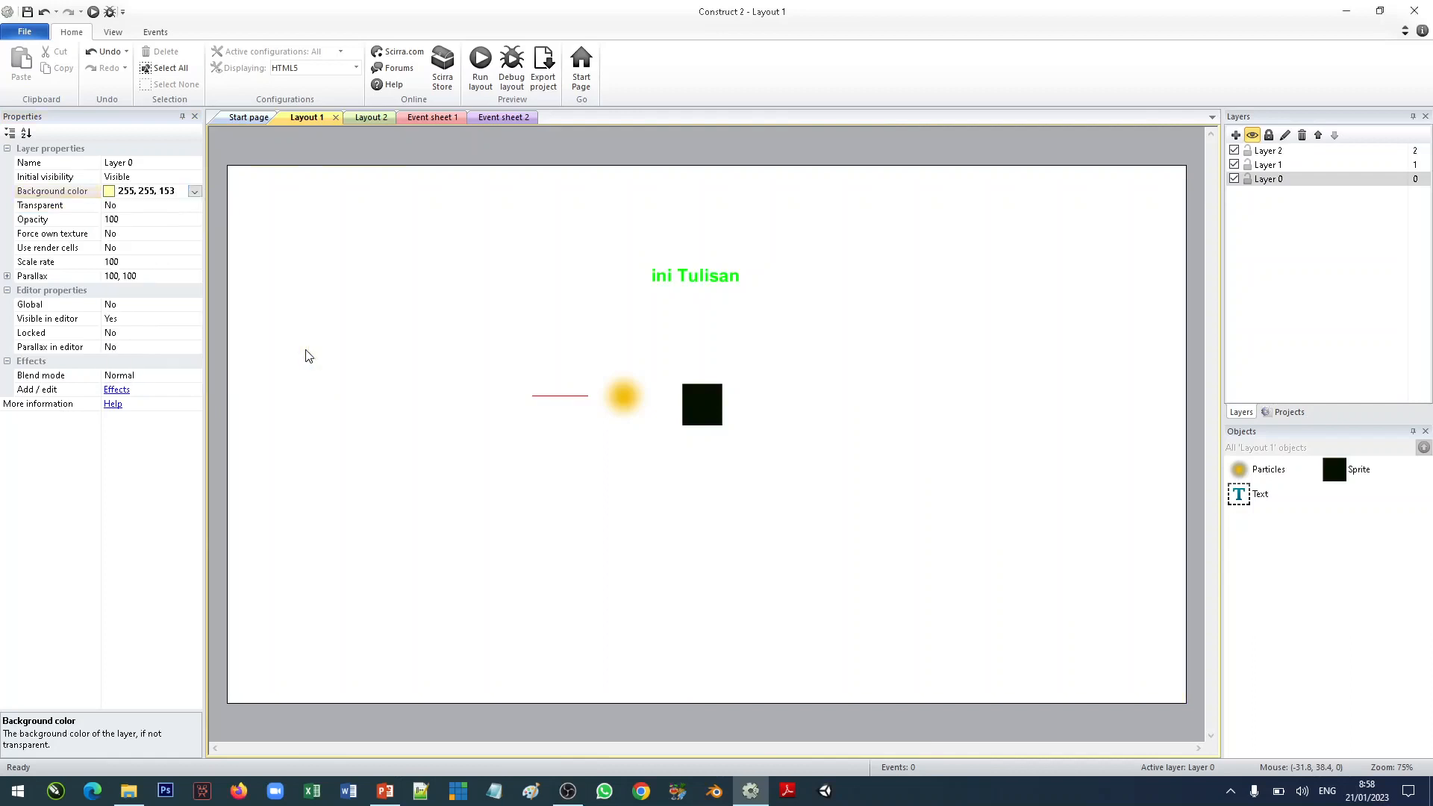
{"action": "left_click", "coordinate": [195, 193]}
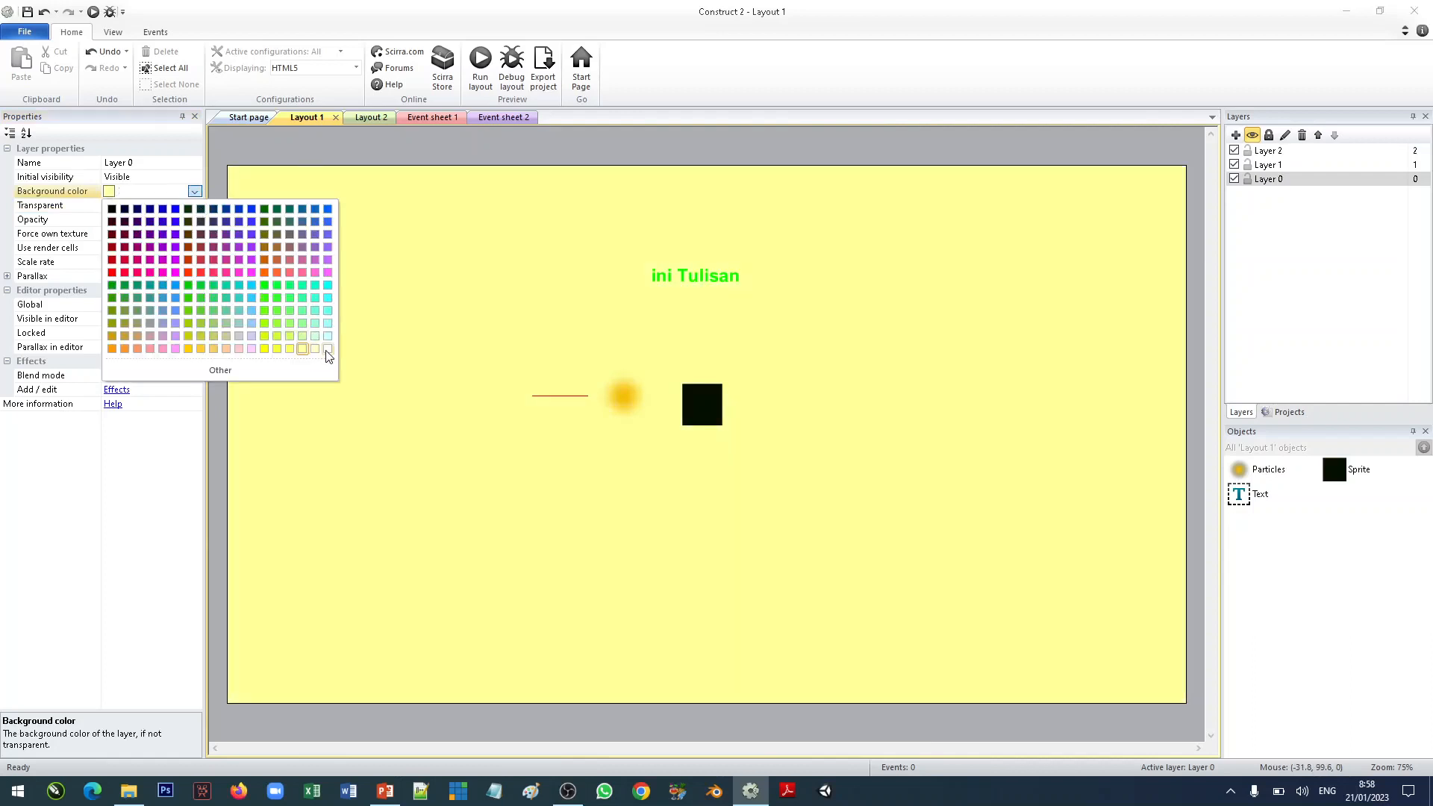
{"action": "left_click", "coordinate": [327, 348]}
{"action": "left_click", "coordinate": [335, 351]}
View Event sheet 1 and return to Layout 1, leaving both as they are.
{"action": "left_click", "coordinate": [1248, 183]}
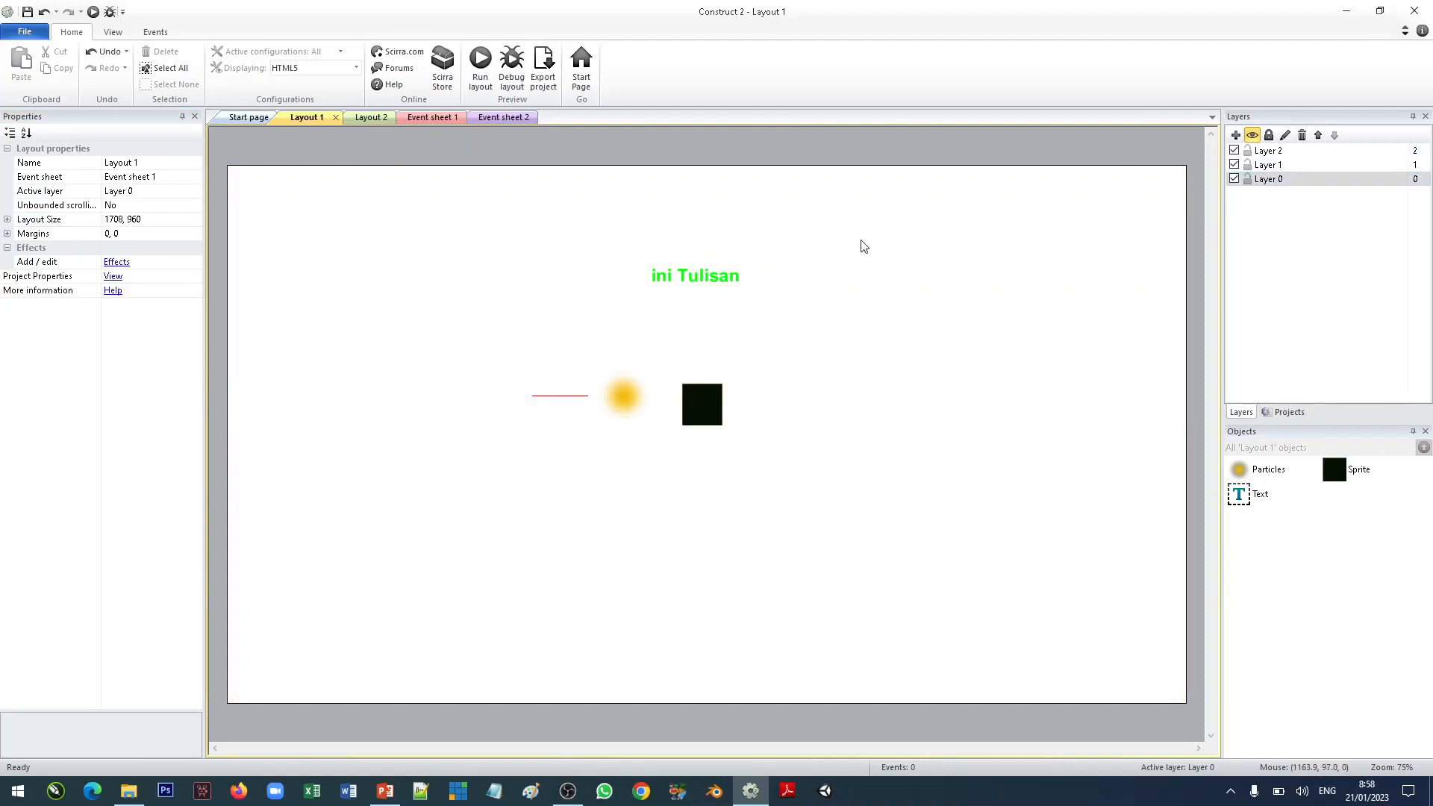
{"action": "left_click_drag", "start_coordinate": [880, 218], "coordinate": [351, 543]}
{"action": "left_click", "coordinate": [825, 452]}
{"action": "left_click", "coordinate": [448, 118]}
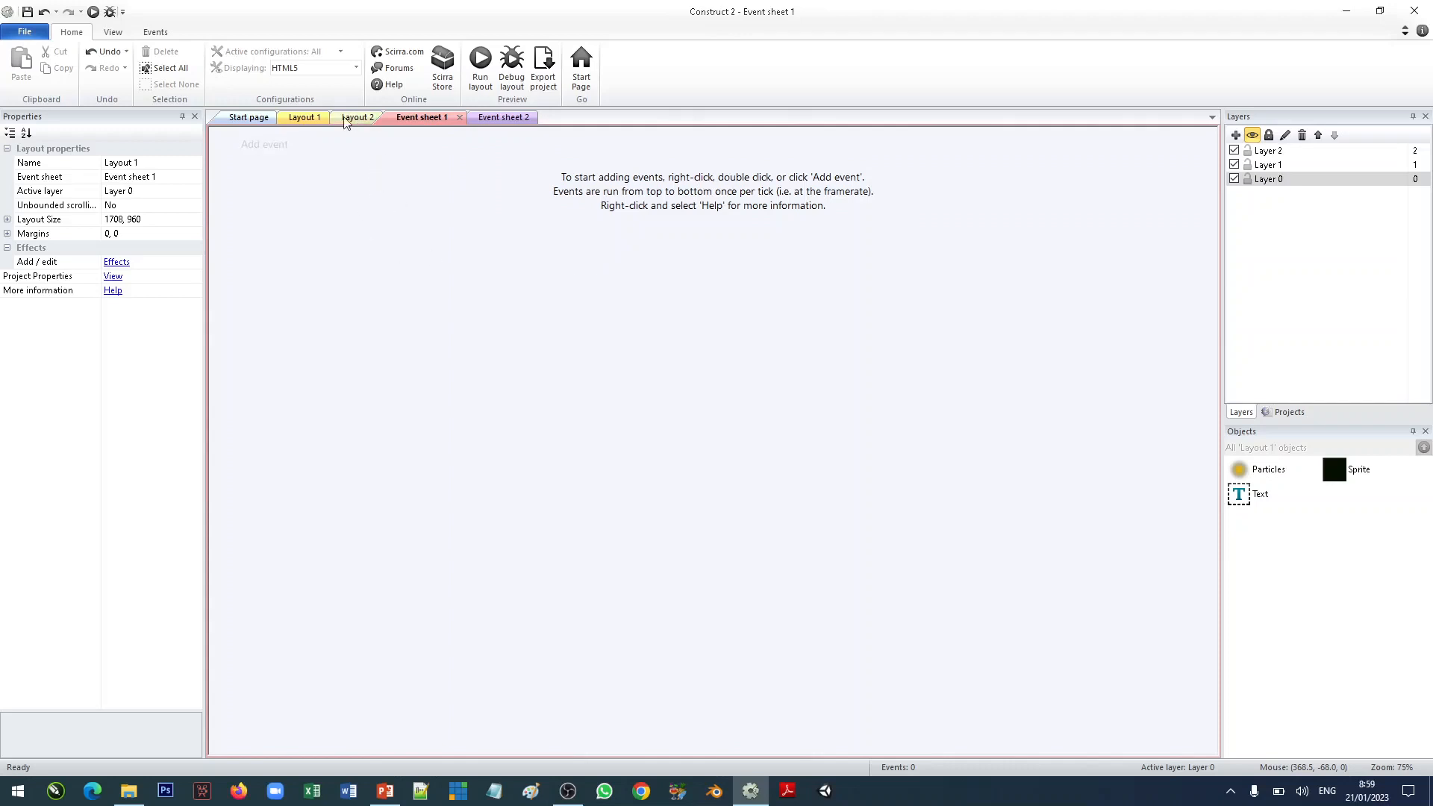
{"action": "left_click", "coordinate": [282, 119]}
Move the Particles to about 631, 416 and the black Sprite to the layout's upper-left corner at about 69, 67.
{"action": "left_click_drag", "start_coordinate": [716, 418], "coordinate": [777, 417]}
{"action": "left_click_drag", "start_coordinate": [640, 415], "coordinate": [628, 422]}
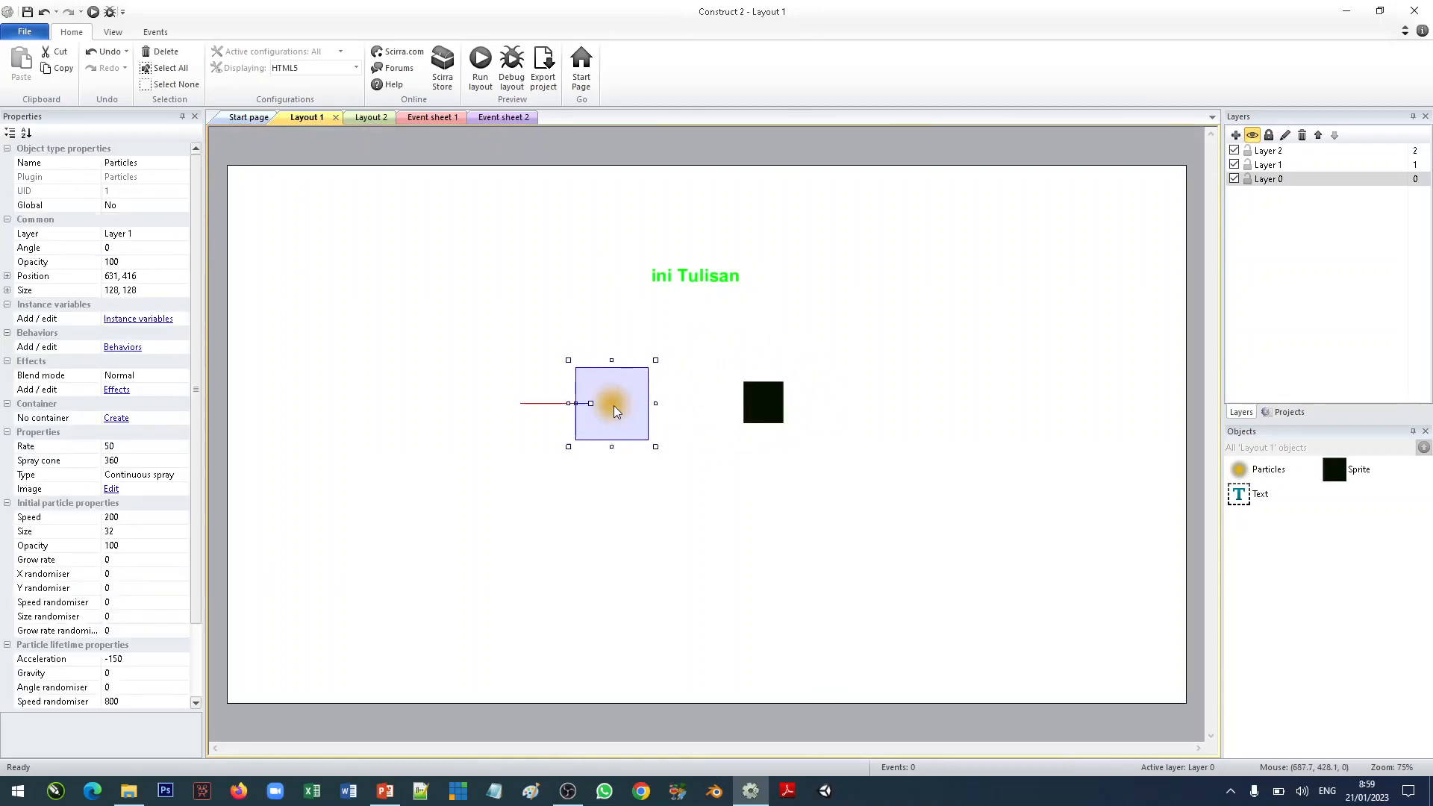
{"action": "left_click_drag", "start_coordinate": [760, 412], "coordinate": [257, 197]}
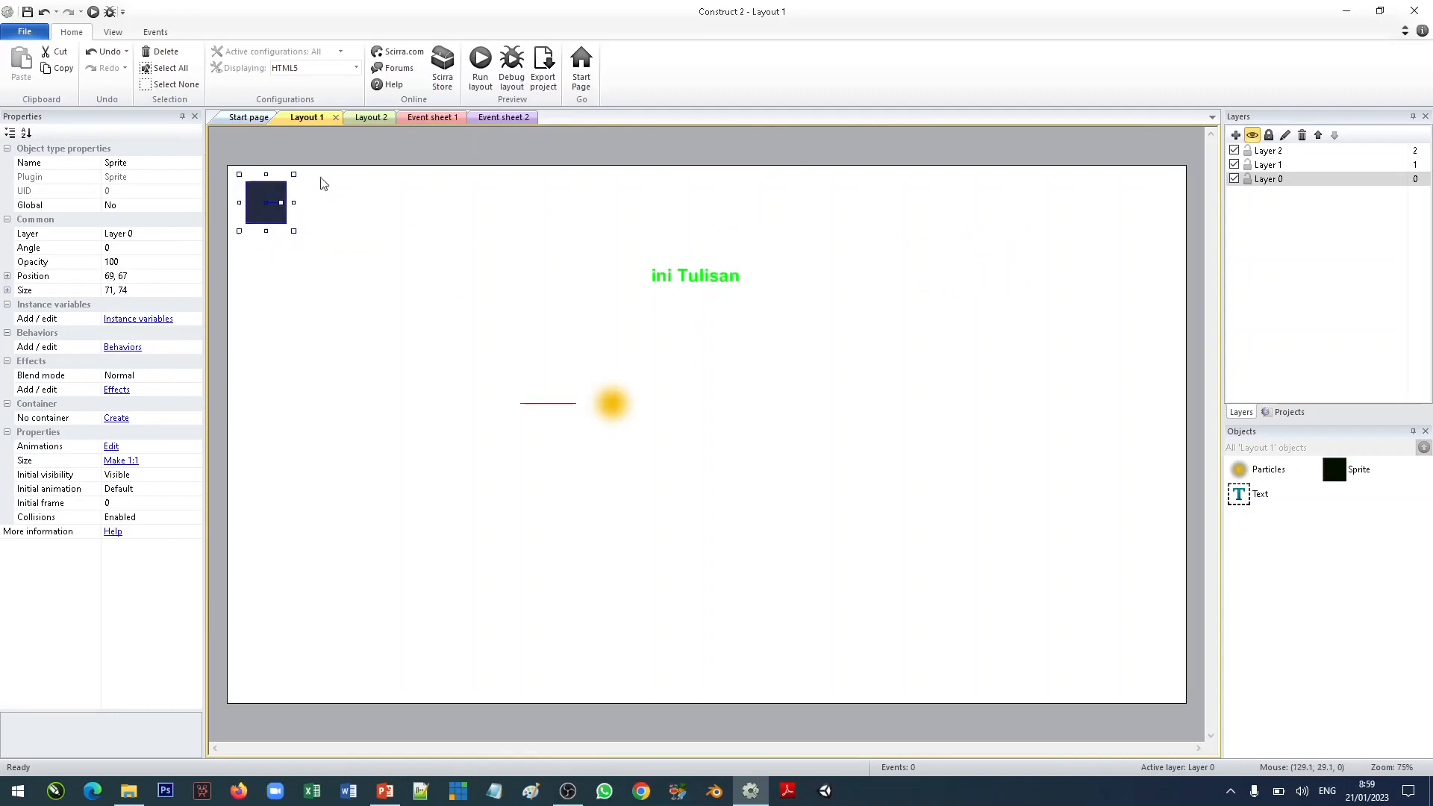
Add an event with the System condition Every tick to Event sheet 1.
{"action": "left_click", "coordinate": [422, 120]}
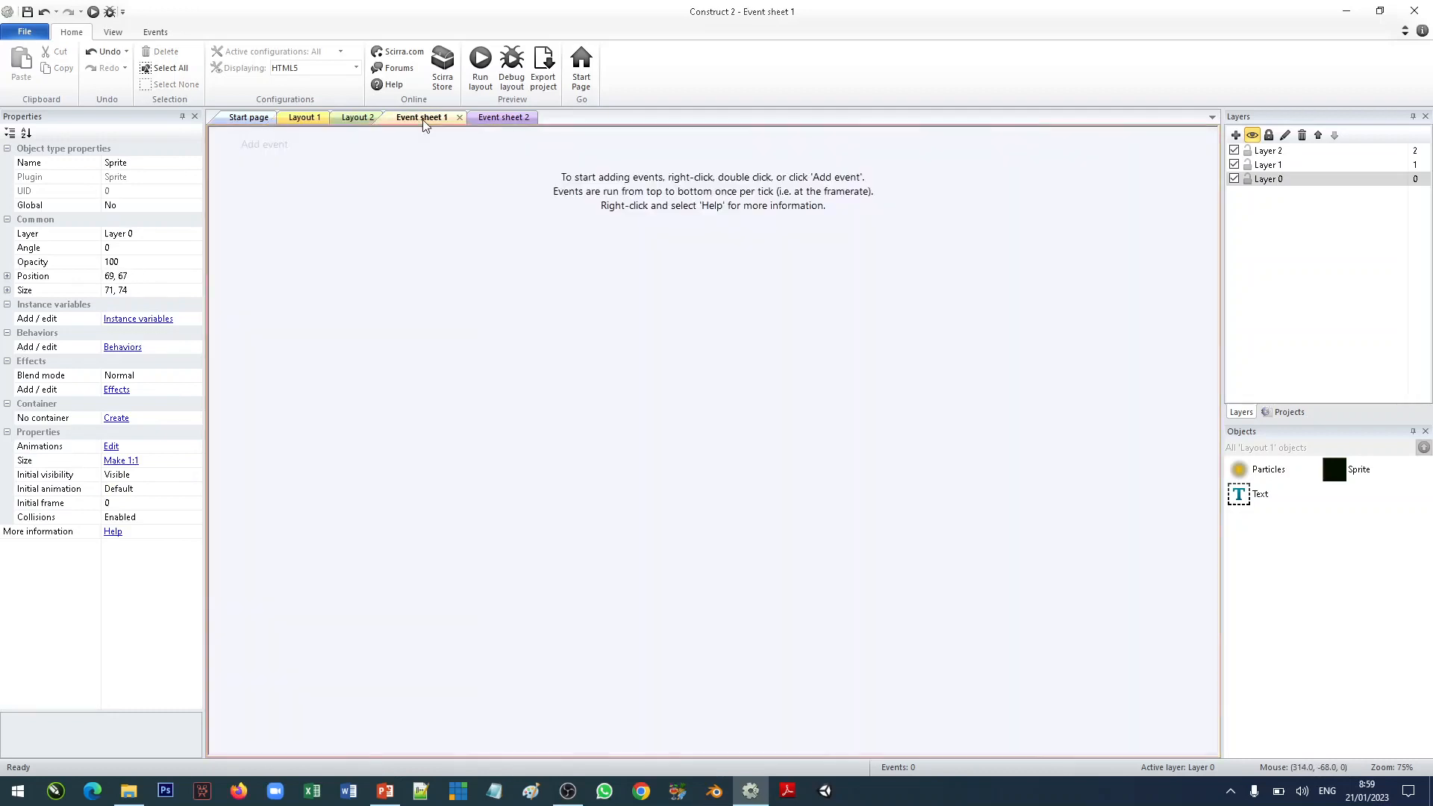
{"action": "left_click", "coordinate": [270, 152]}
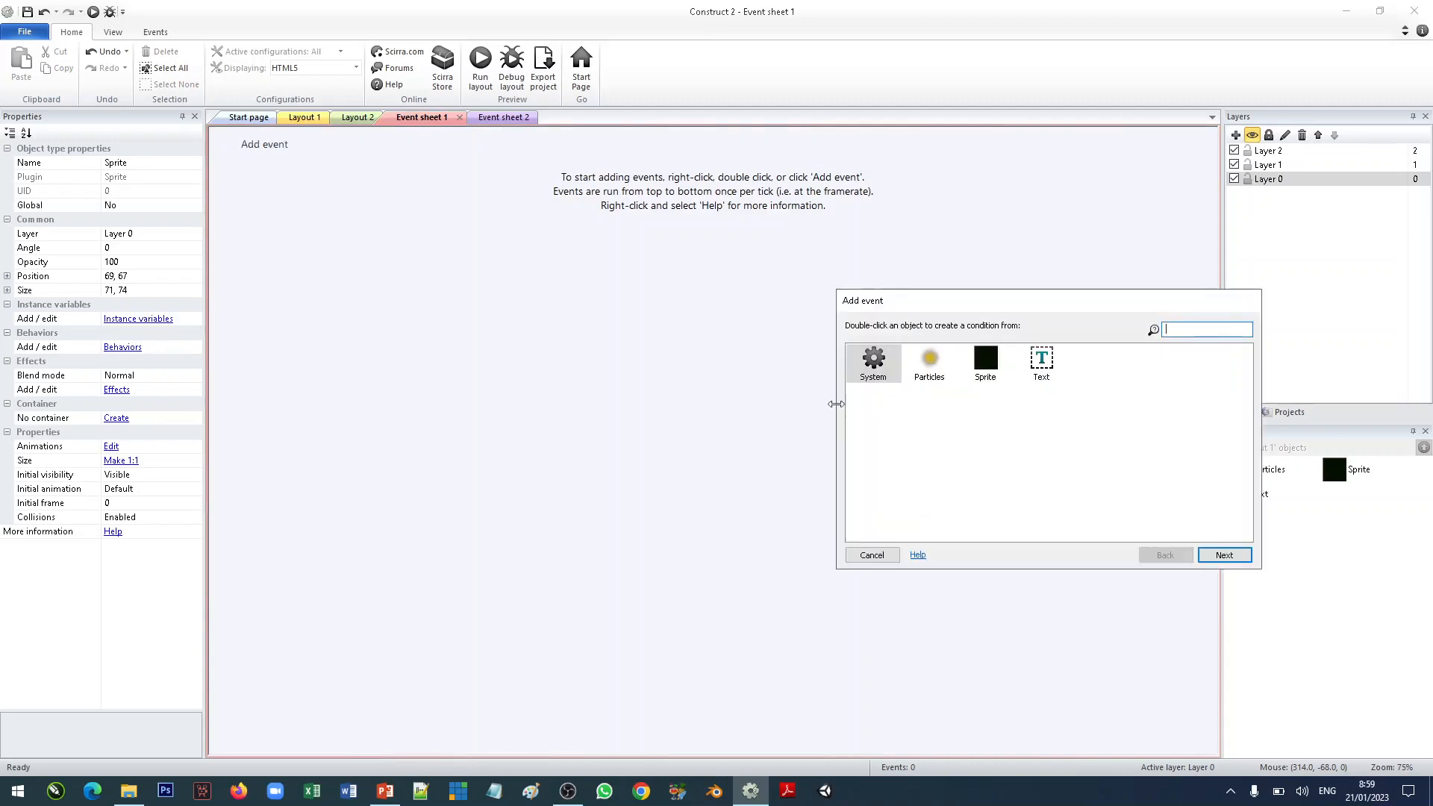
{"action": "double_click", "coordinate": [875, 366]}
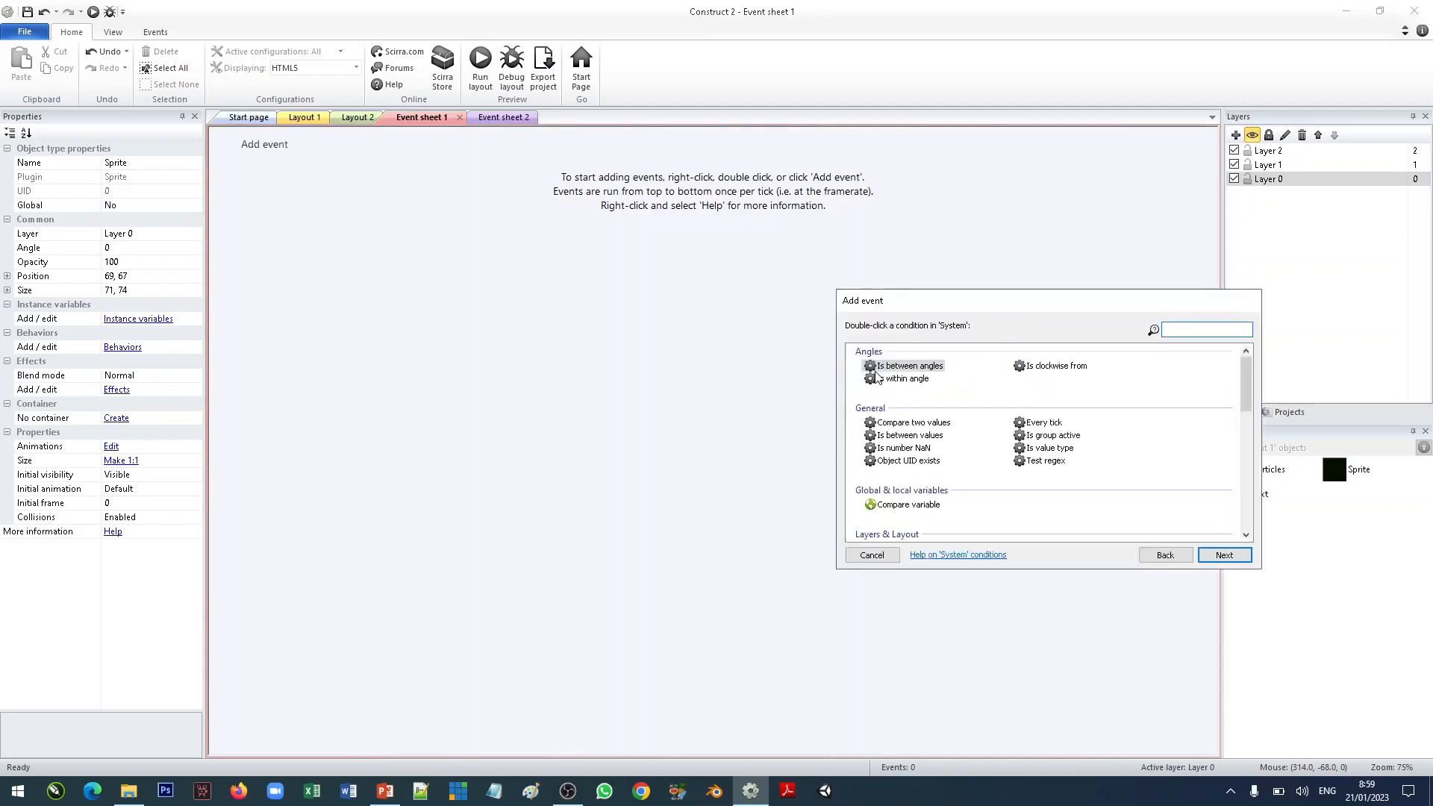
{"action": "type", "text": "eve"}
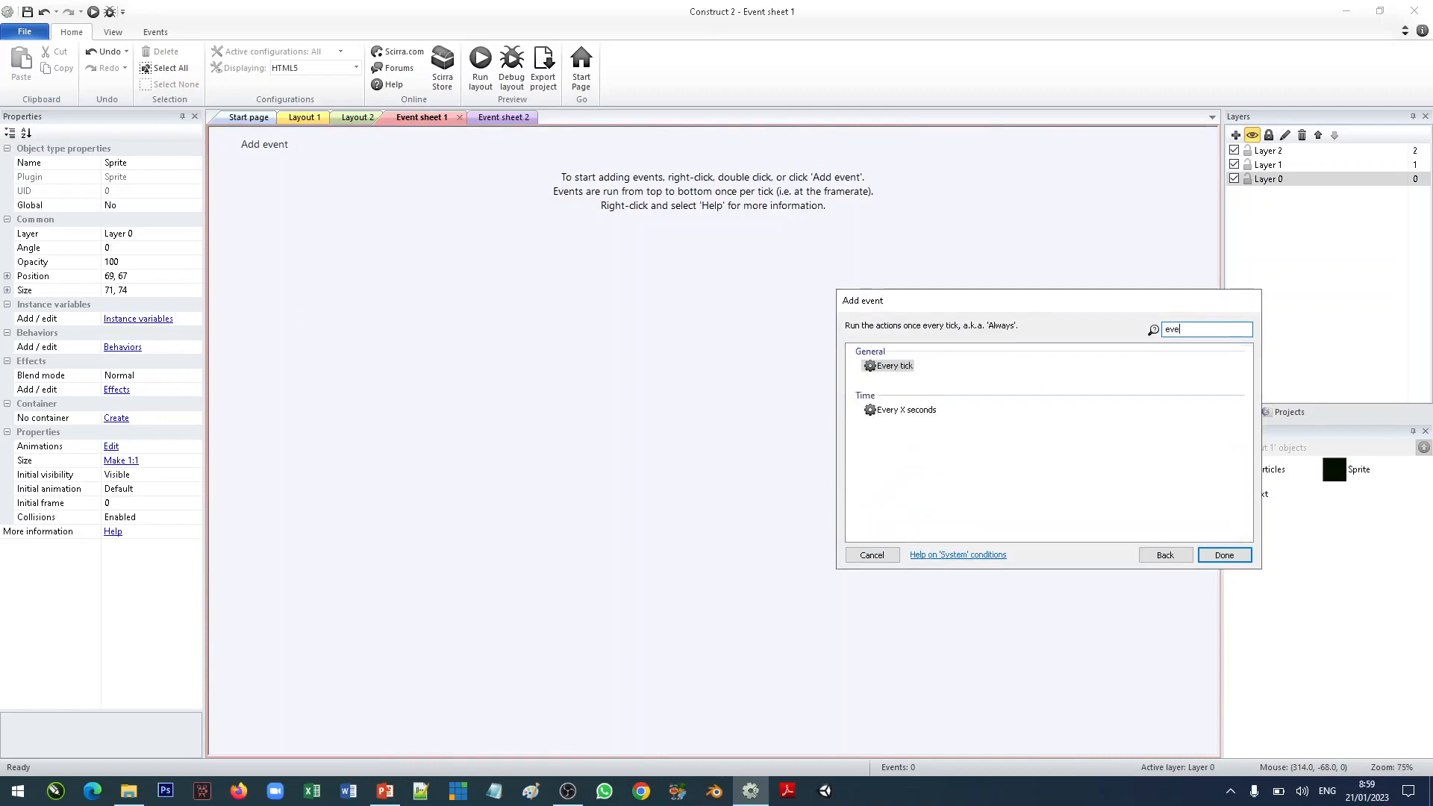
{"action": "double_click", "coordinate": [902, 371]}
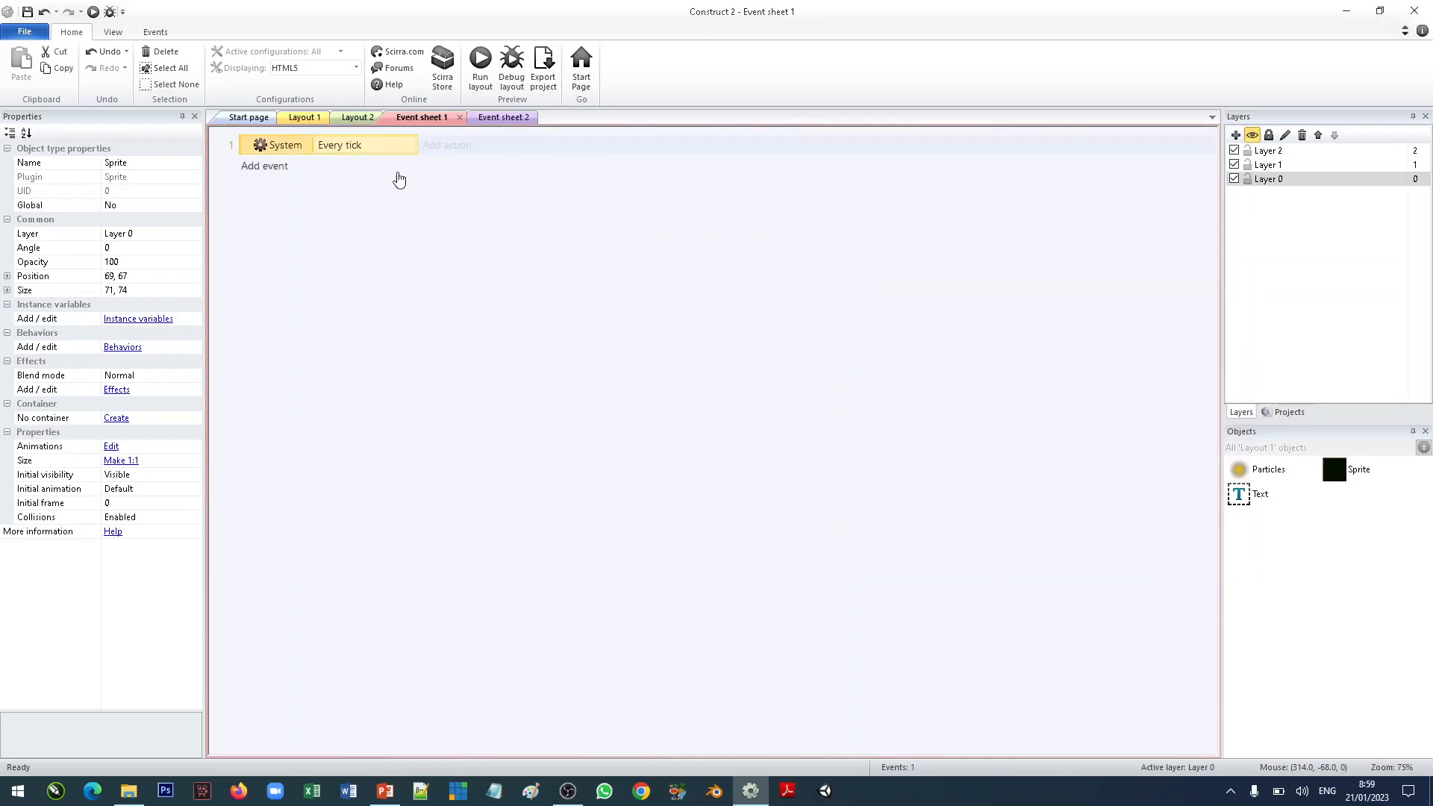
Add a Sprite Set X action to the Every tick event with the expression Self.X+2.
{"action": "left_click", "coordinate": [462, 147]}
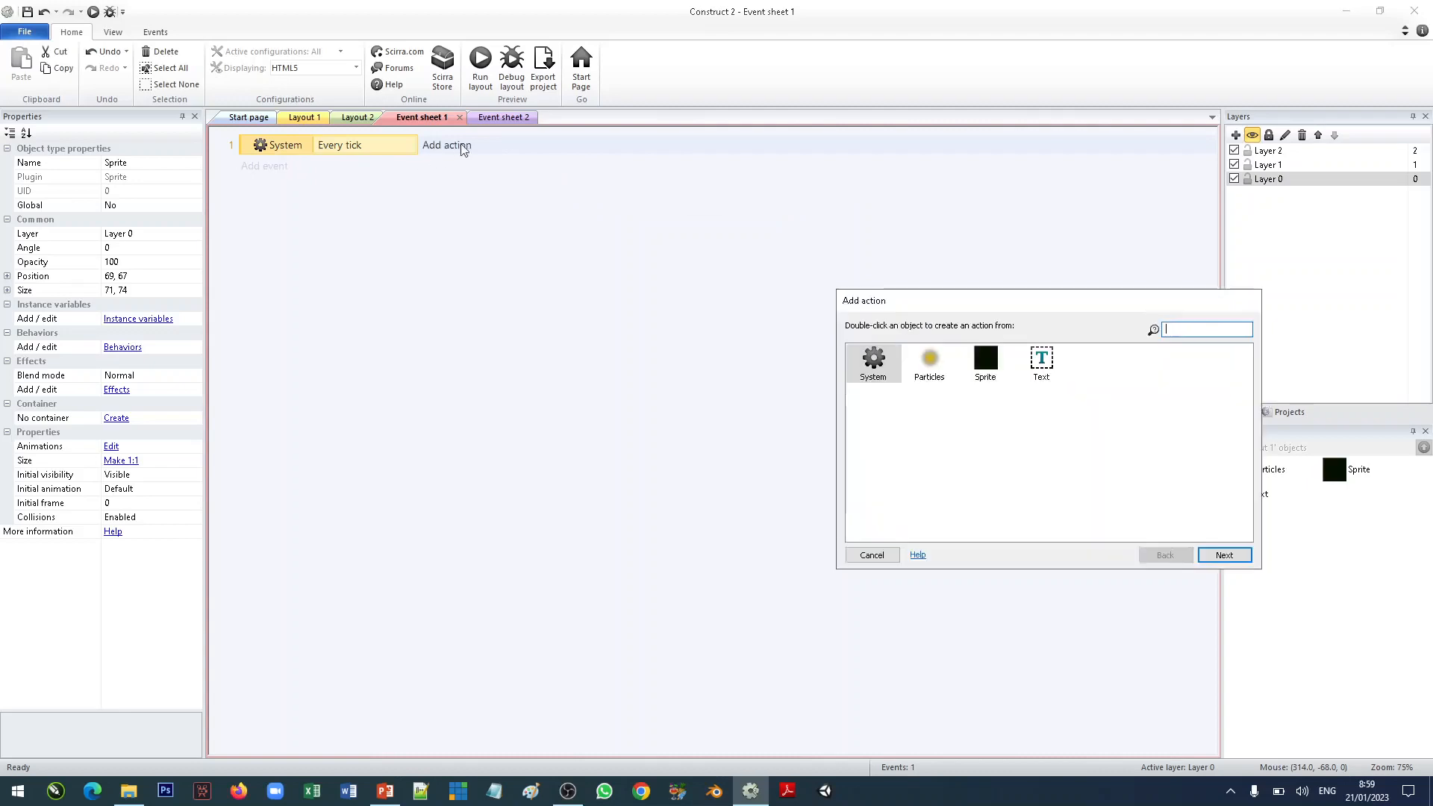
{"action": "left_click", "coordinate": [989, 373]}
{"action": "left_click", "coordinate": [1224, 555]}
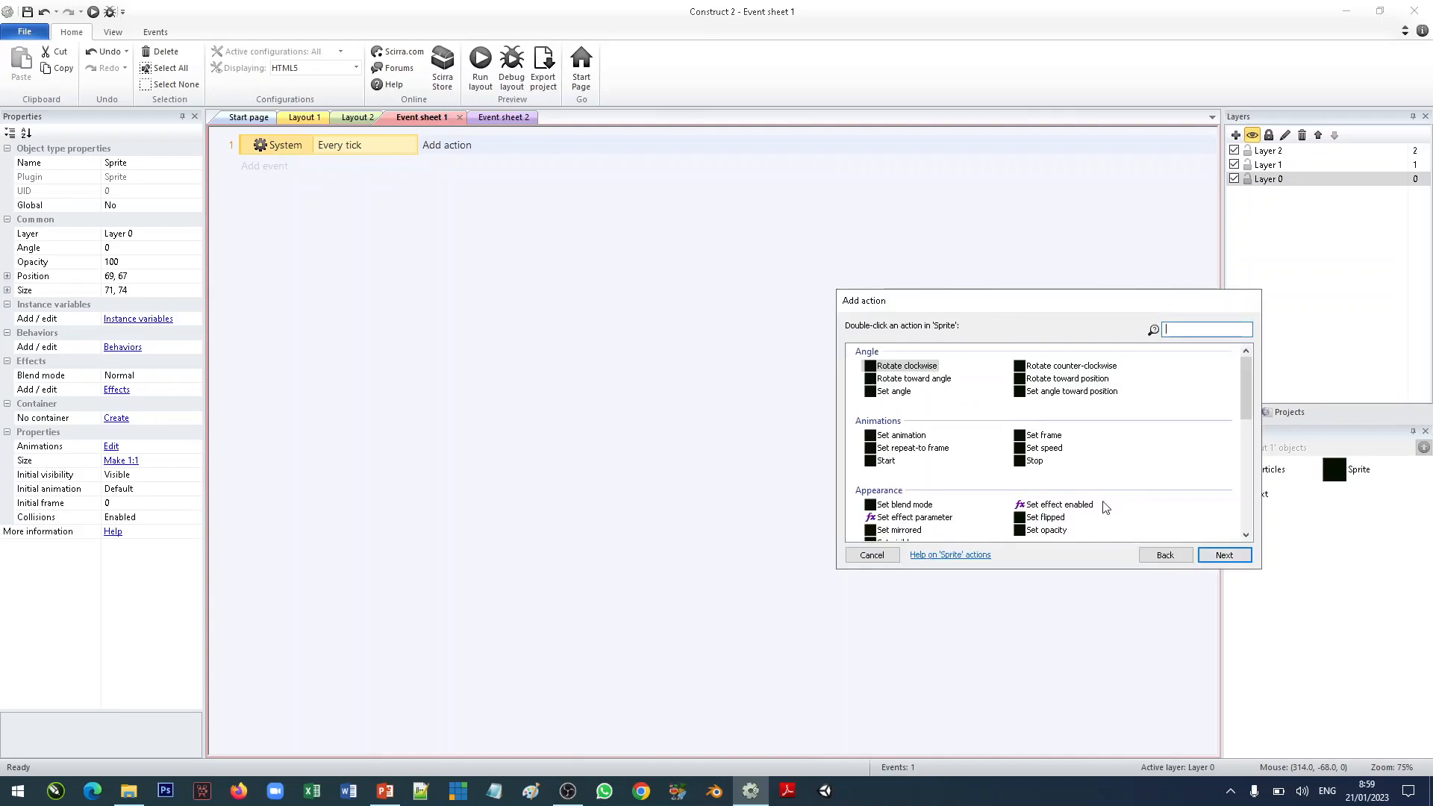
{"action": "scroll", "coordinate": [1238, 456], "scroll_direction": "down", "scroll_amount": 8}
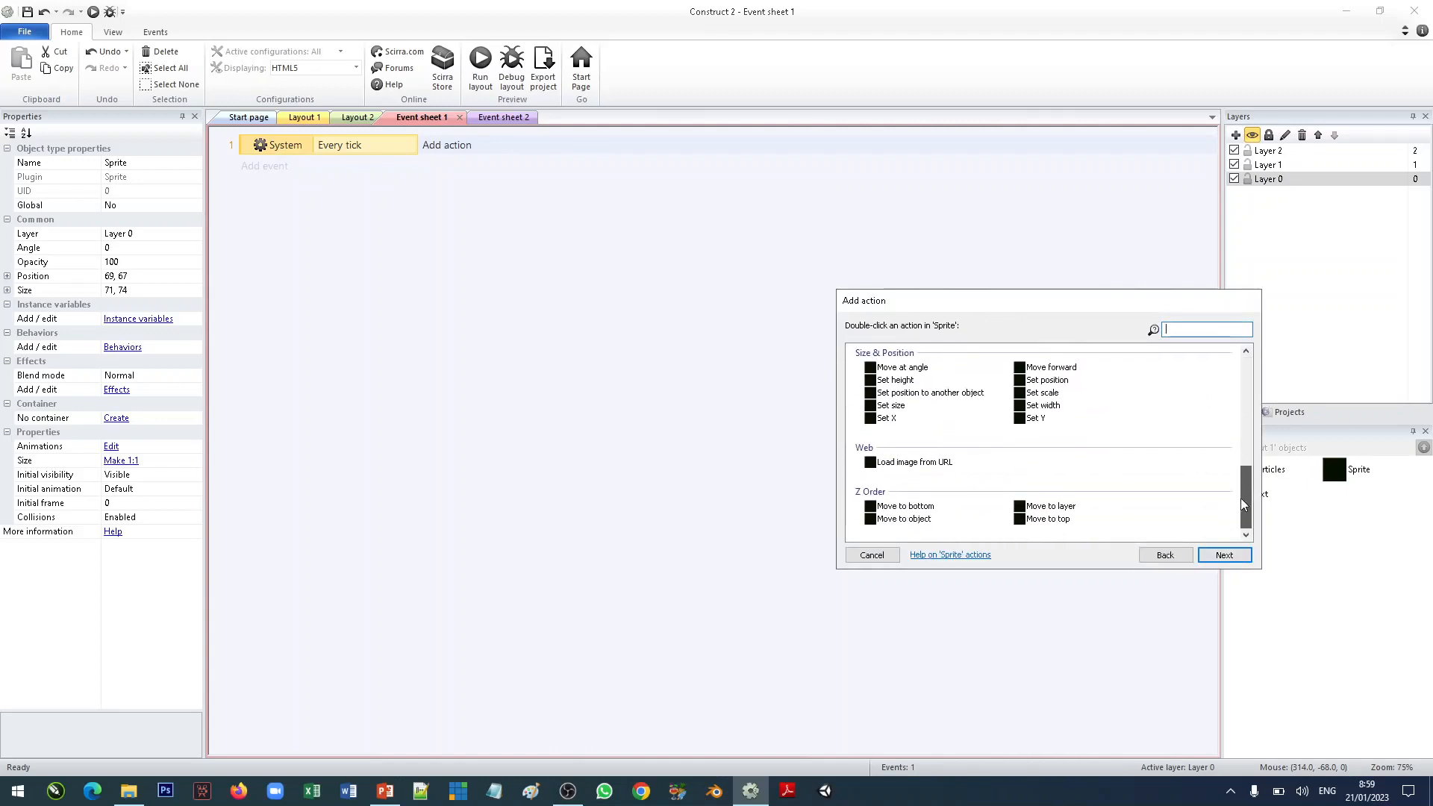
{"action": "left_click", "coordinate": [890, 420]}
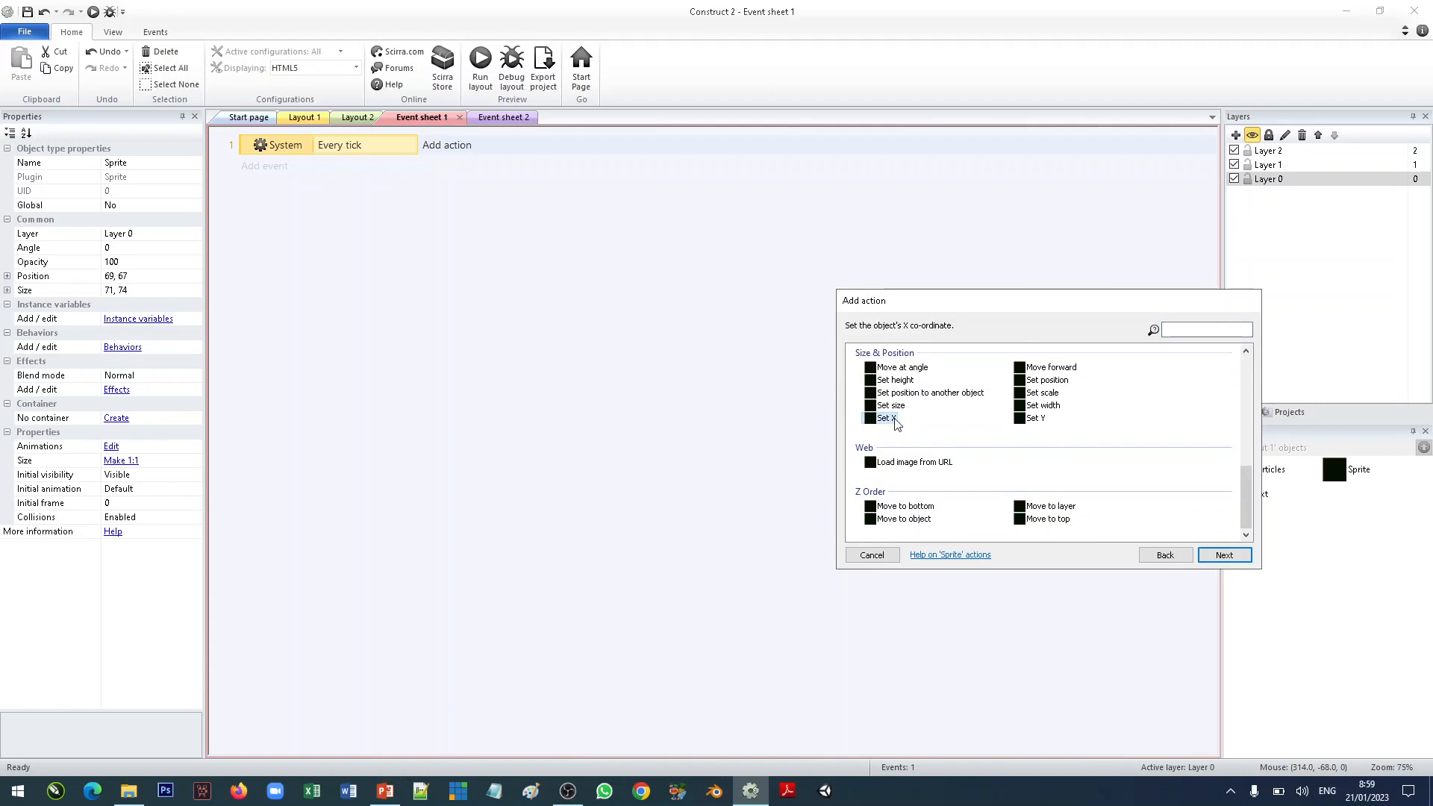
{"action": "double_click", "coordinate": [888, 420]}
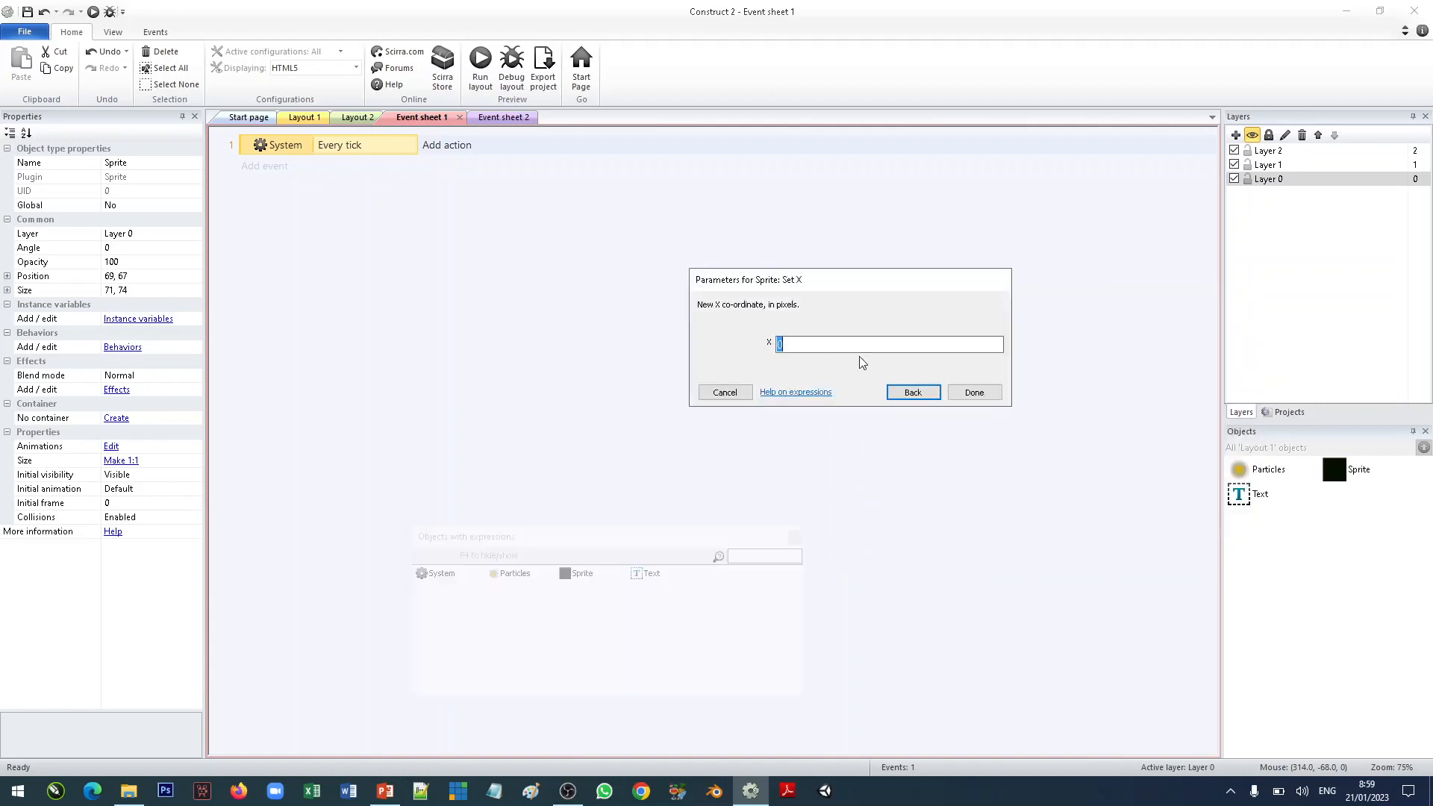
{"action": "type", "text": "se"}
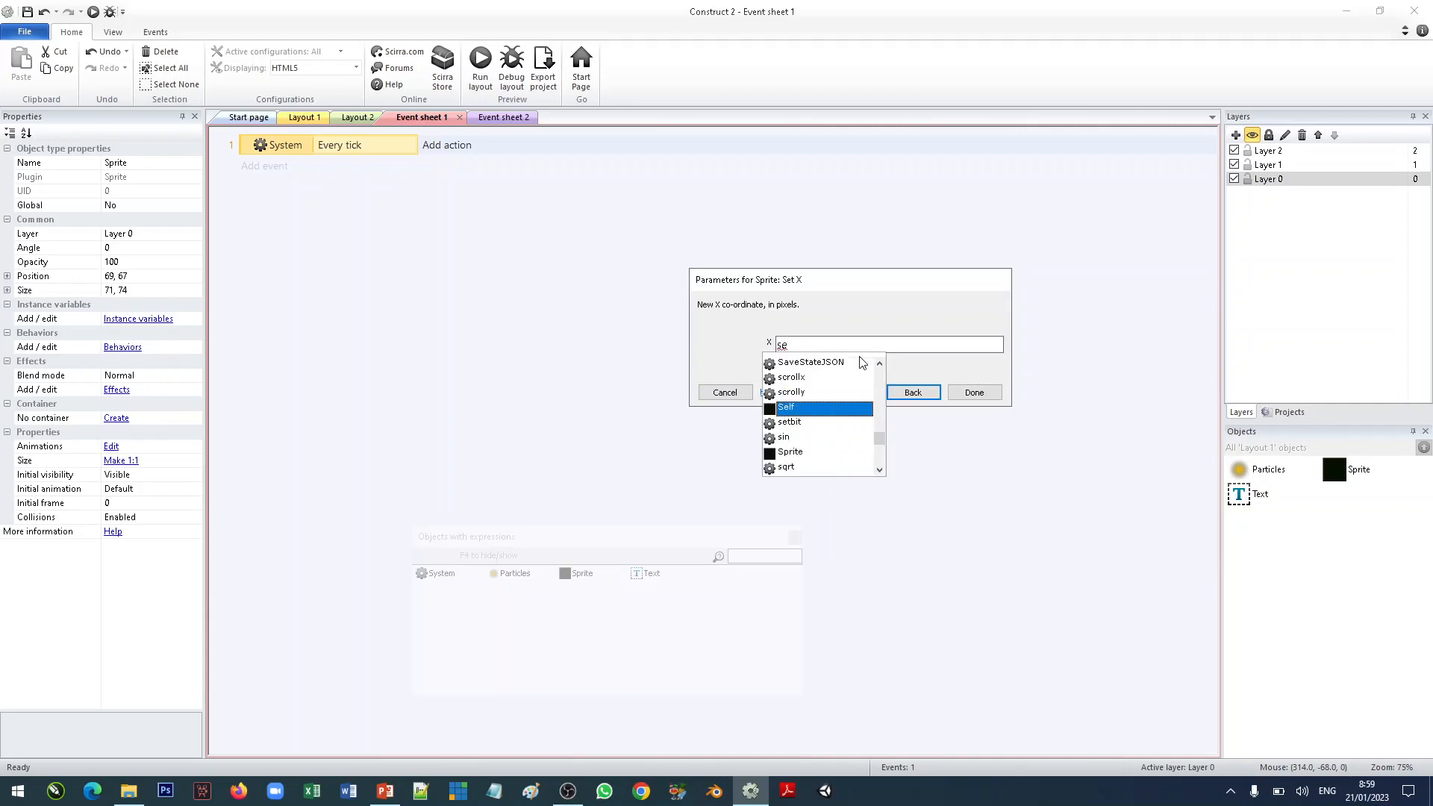
{"action": "key", "text": "Tab"}
{"action": "type", "text": ".X"}
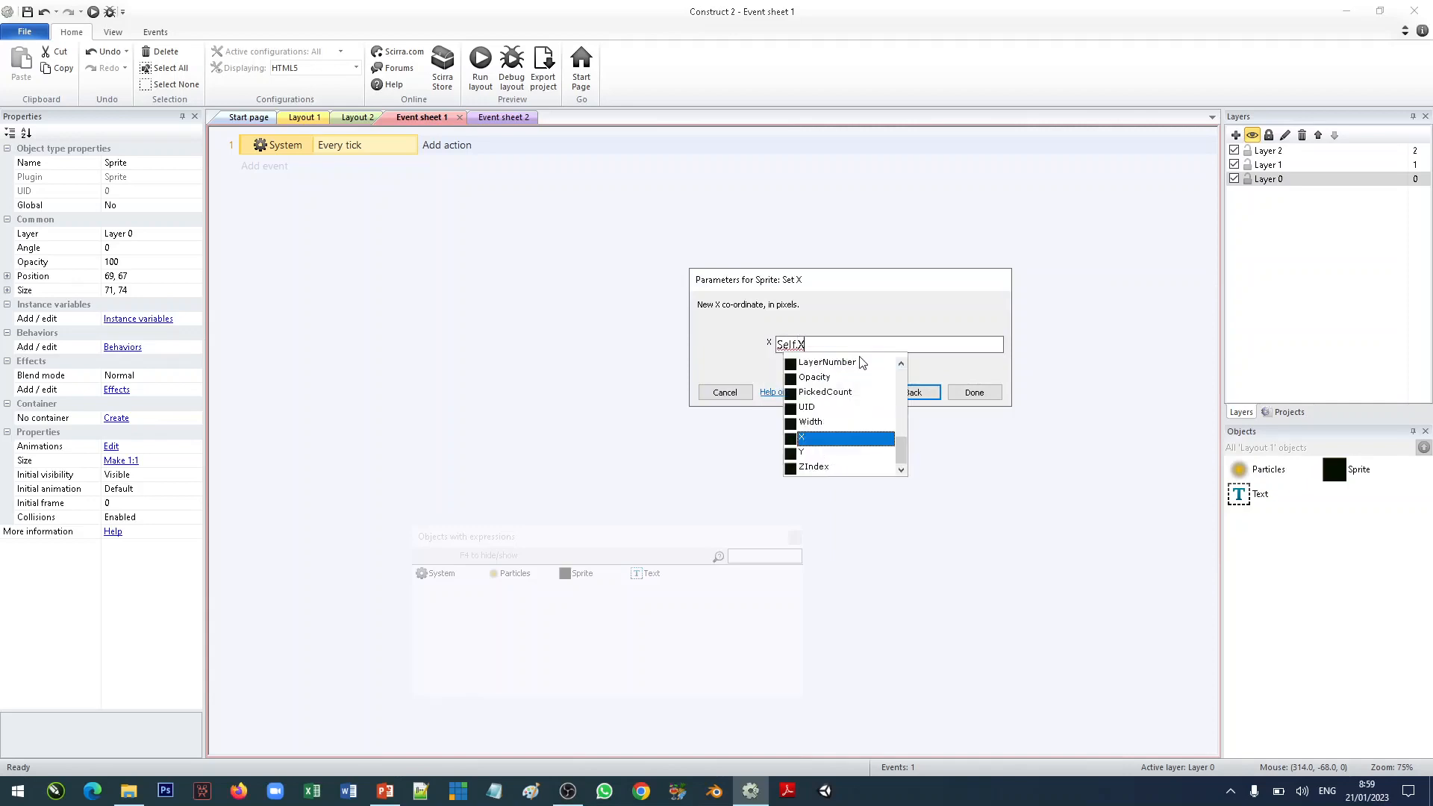
{"action": "type", "text": "+2"}
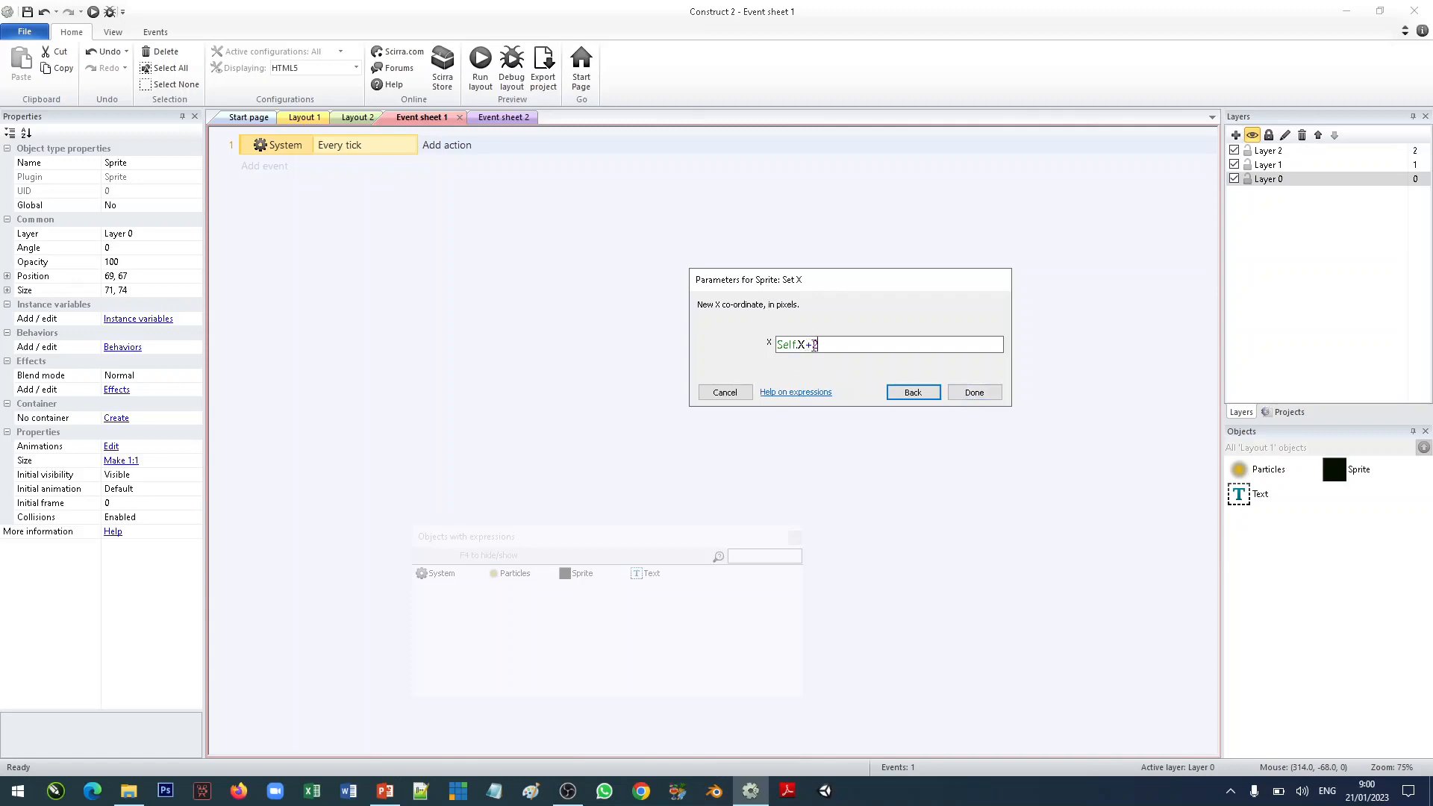
{"action": "left_click", "coordinate": [974, 391]}
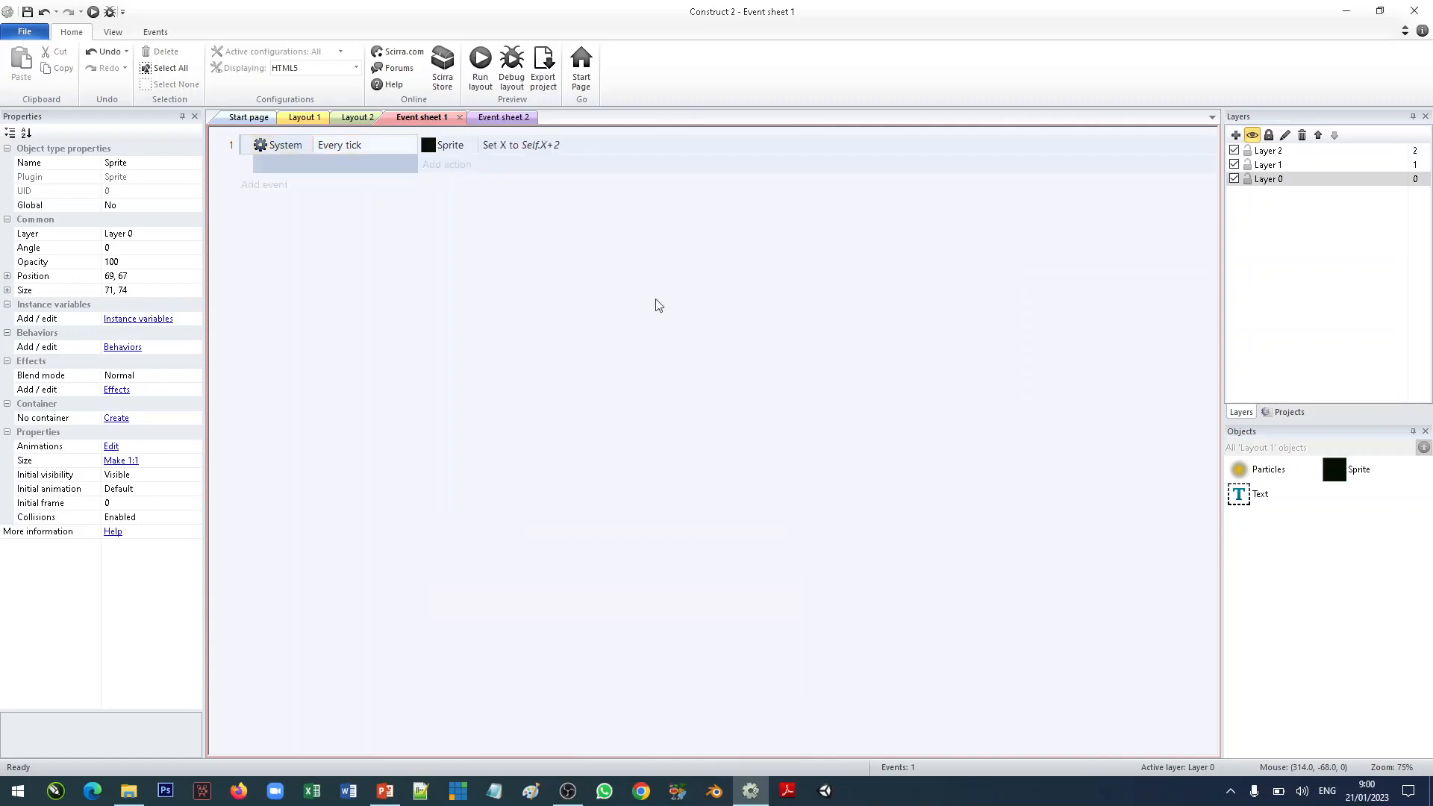
Run a preview of Layout 1 to check the Sprite's movement, and close the preview.
{"action": "left_click", "coordinate": [304, 118]}
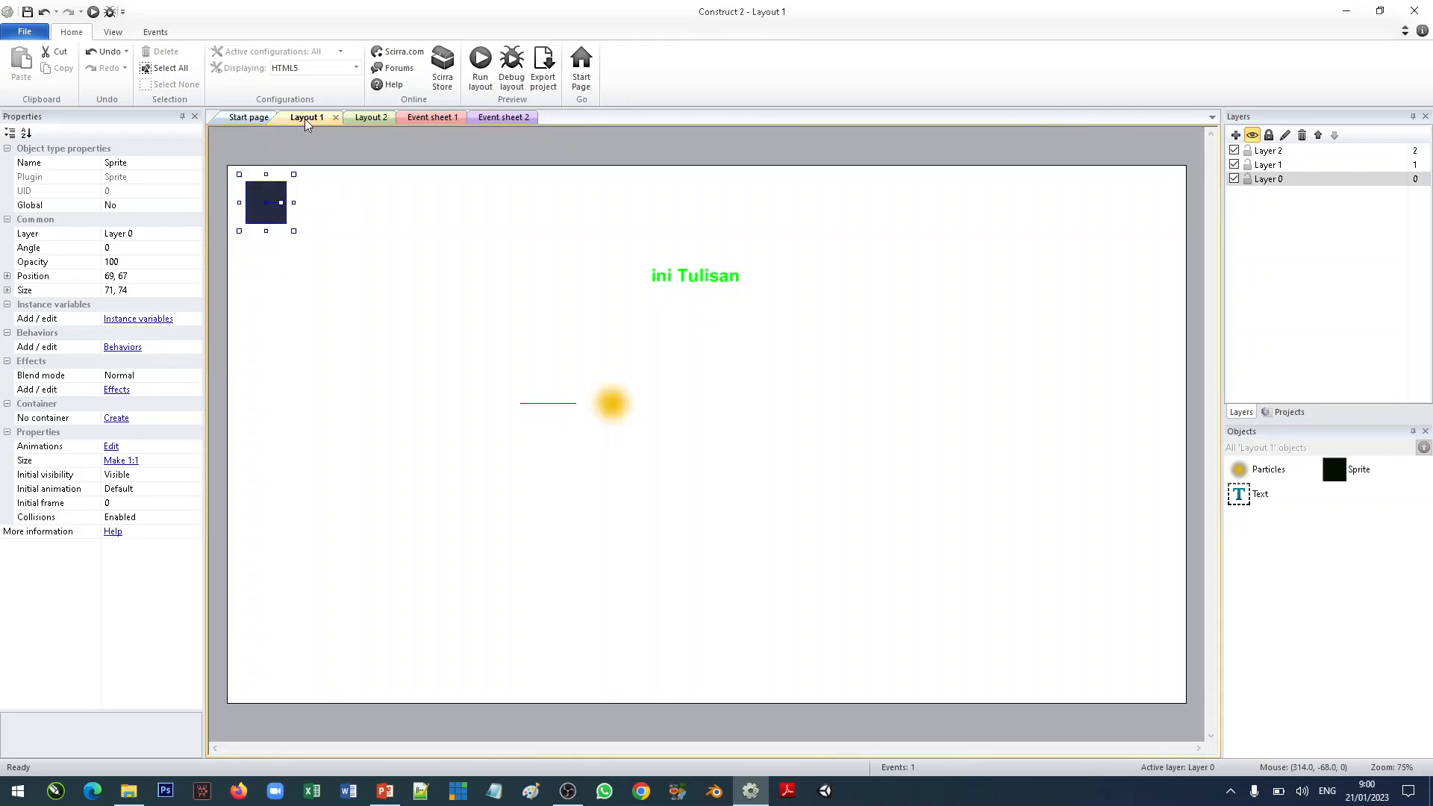
{"action": "left_click", "coordinate": [480, 68]}
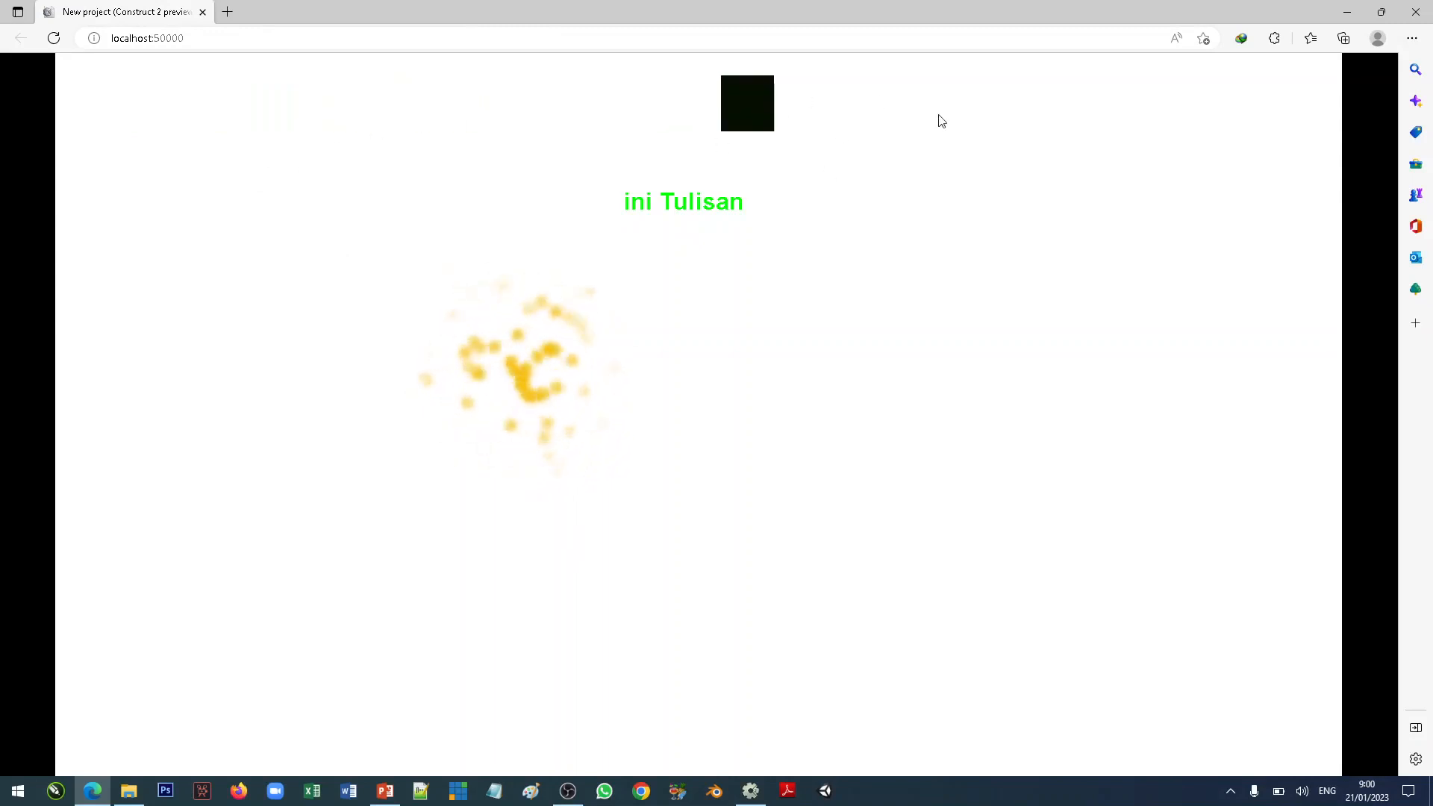
{"action": "left_click", "coordinate": [1419, 12]}
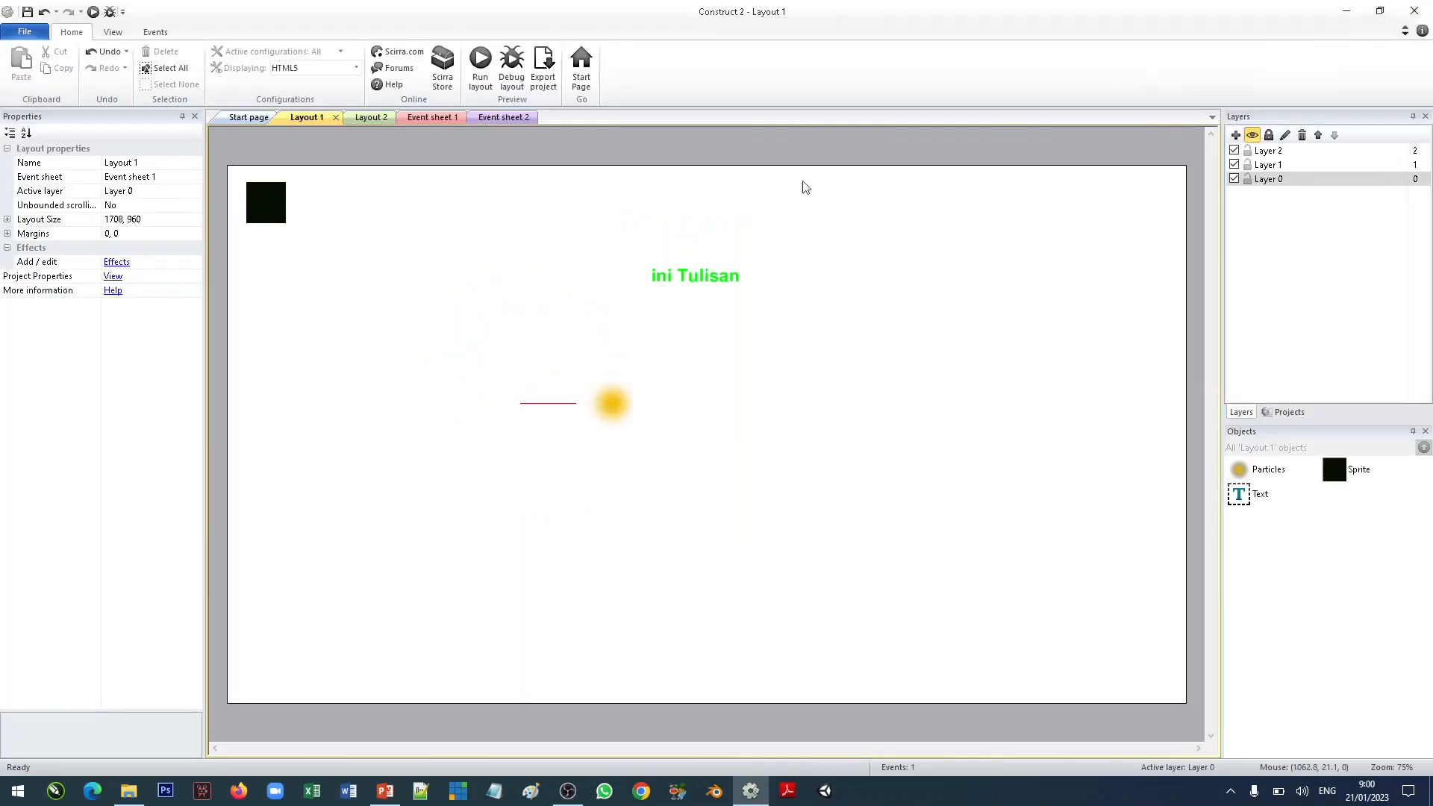
Switch between Event sheet 1 and Layout 1 to relate the Every tick event to the Sprite it controls.
{"action": "left_click", "coordinate": [423, 118]}
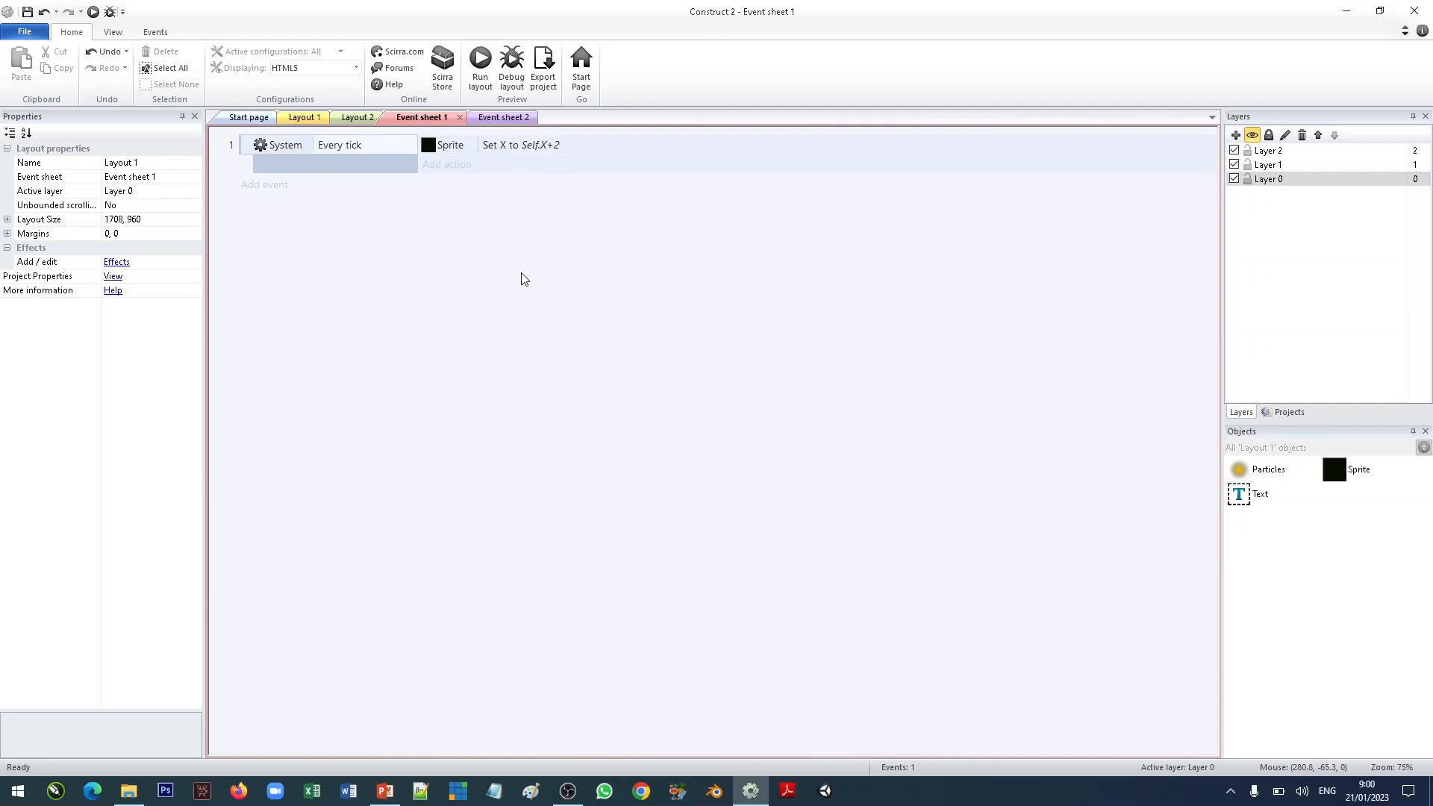
{"action": "left_click", "coordinate": [303, 118]}
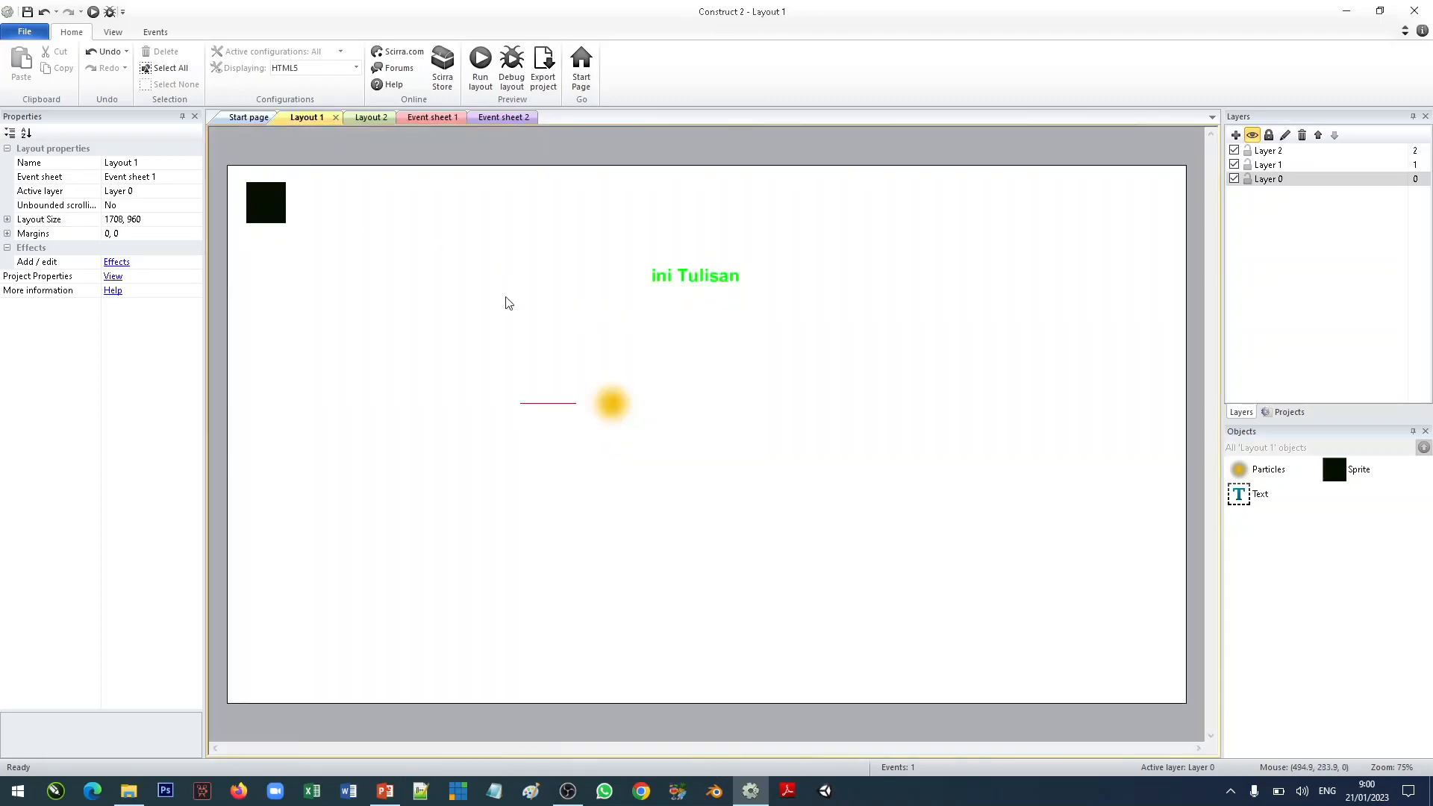
{"action": "left_click", "coordinate": [415, 121]}
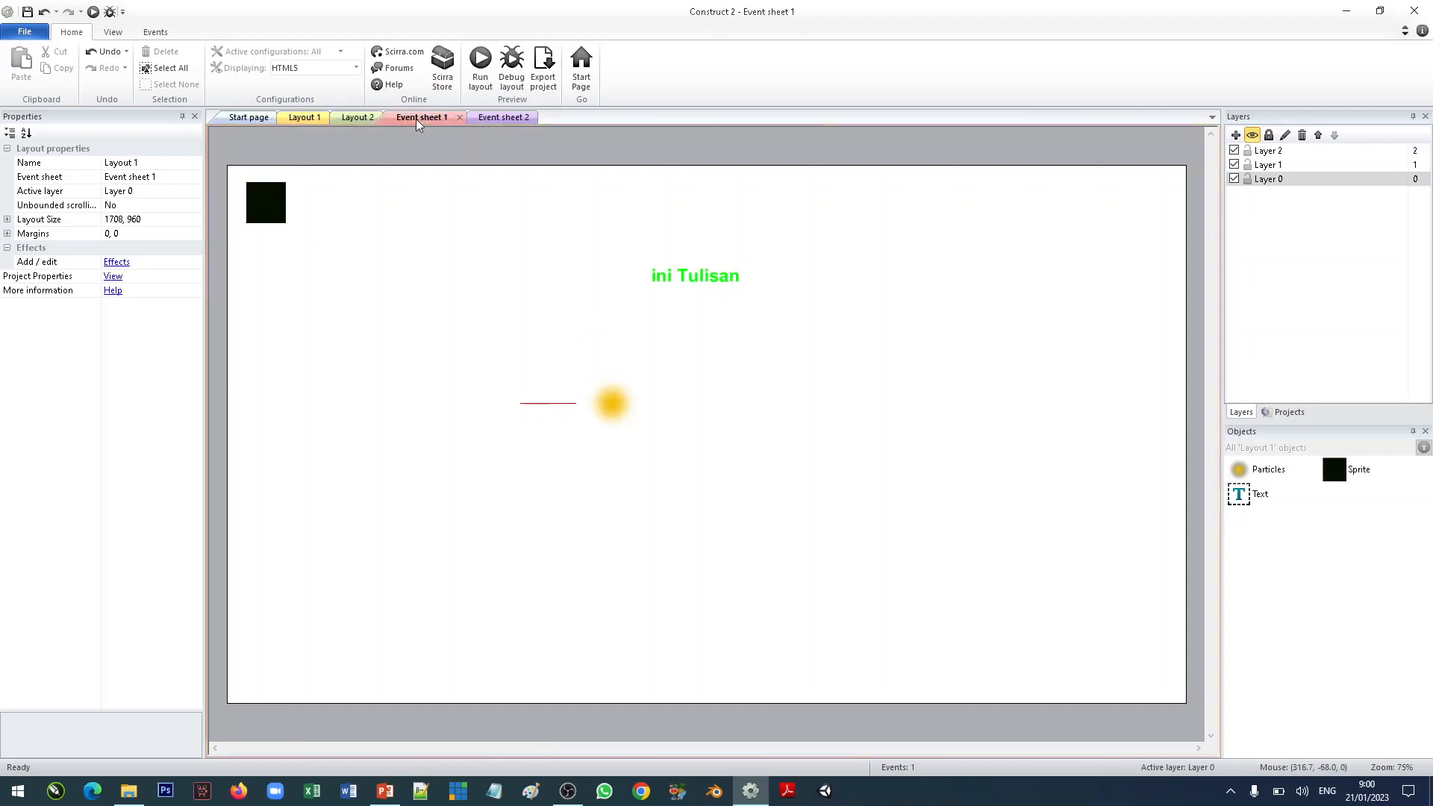
Delete the Every tick event from Event sheet 1.
{"action": "left_click", "coordinate": [249, 144]}
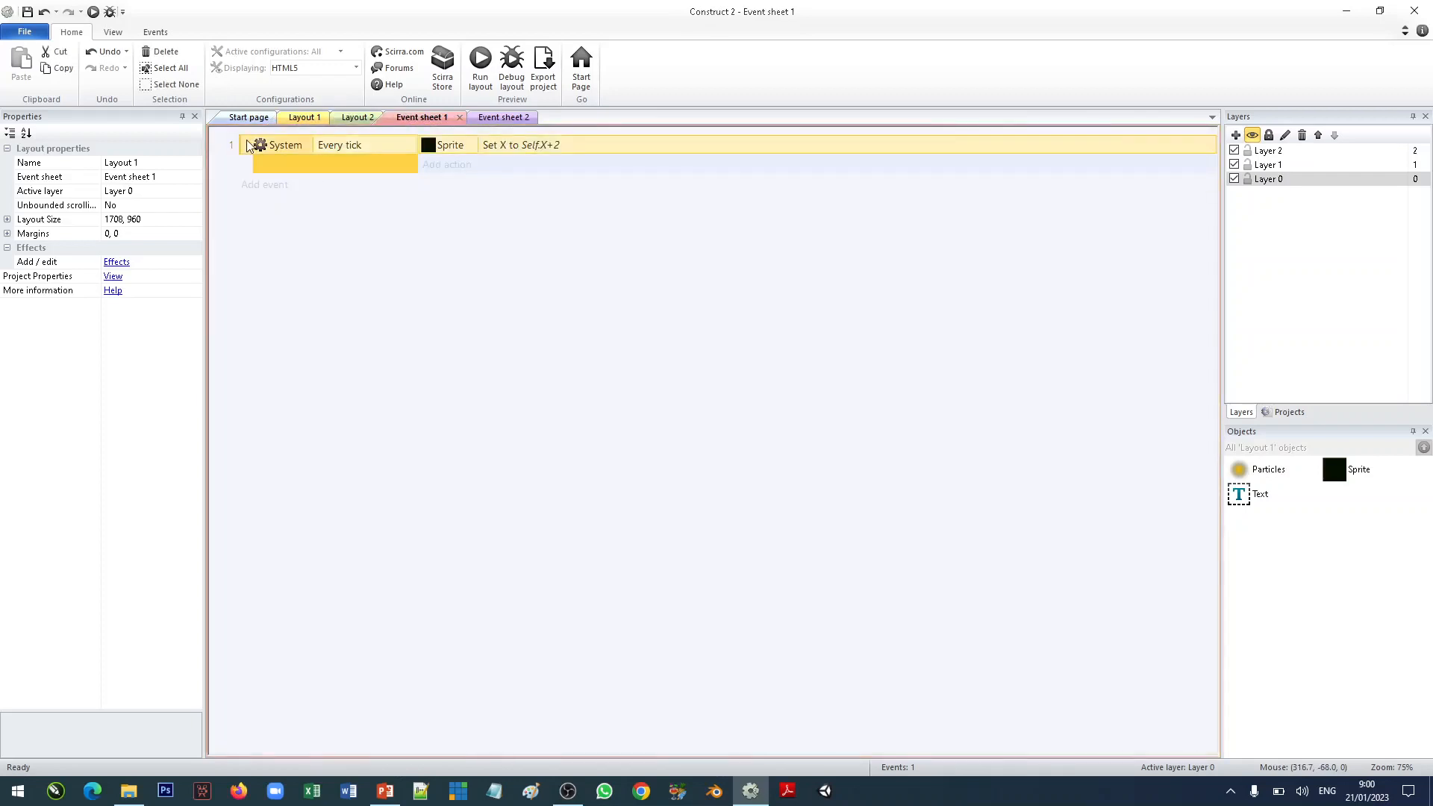
{"action": "right_click", "coordinate": [250, 145]}
{"action": "left_click", "coordinate": [309, 362]}
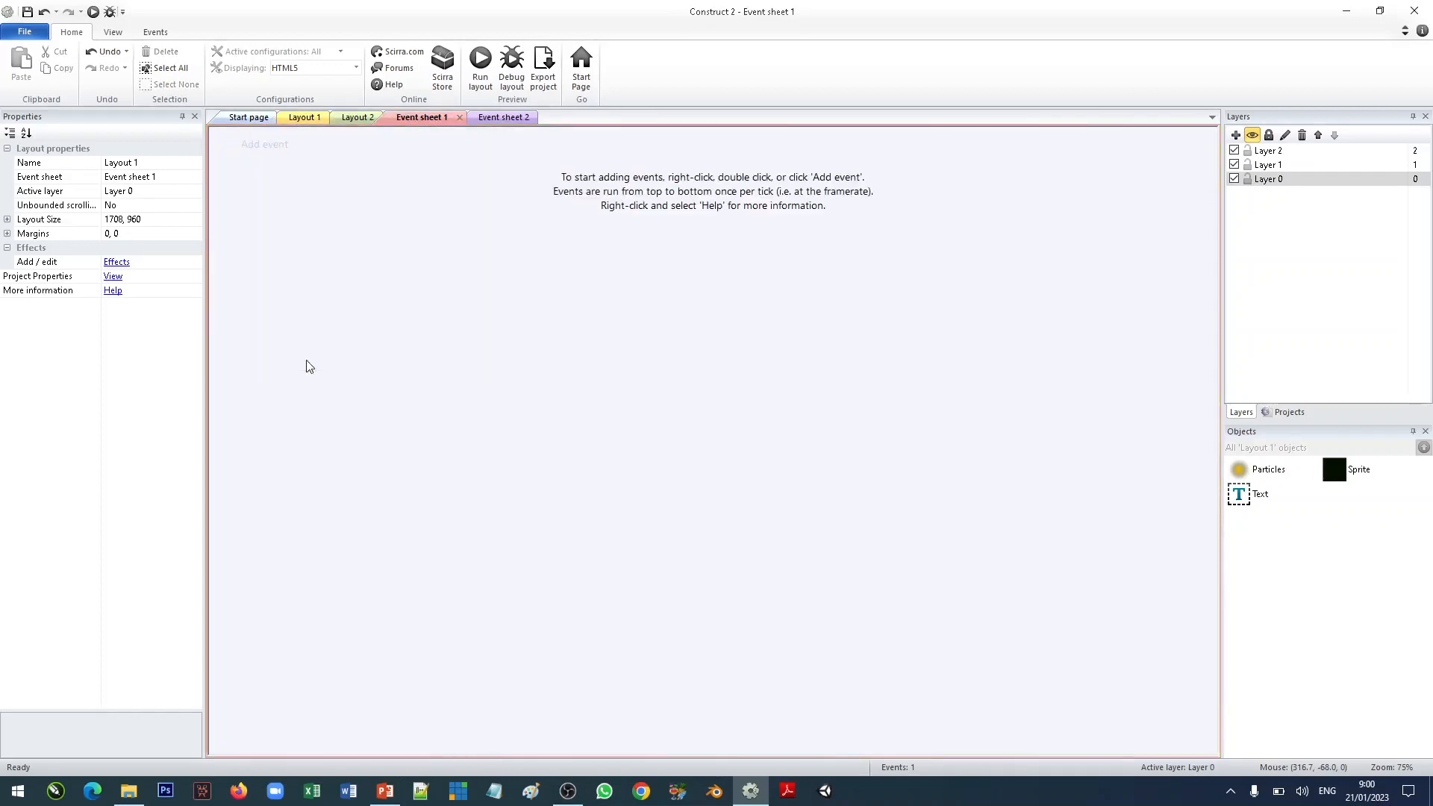
Reposition the Sprite in Layout 1 to about 351, 192.
{"action": "left_click", "coordinate": [304, 125]}
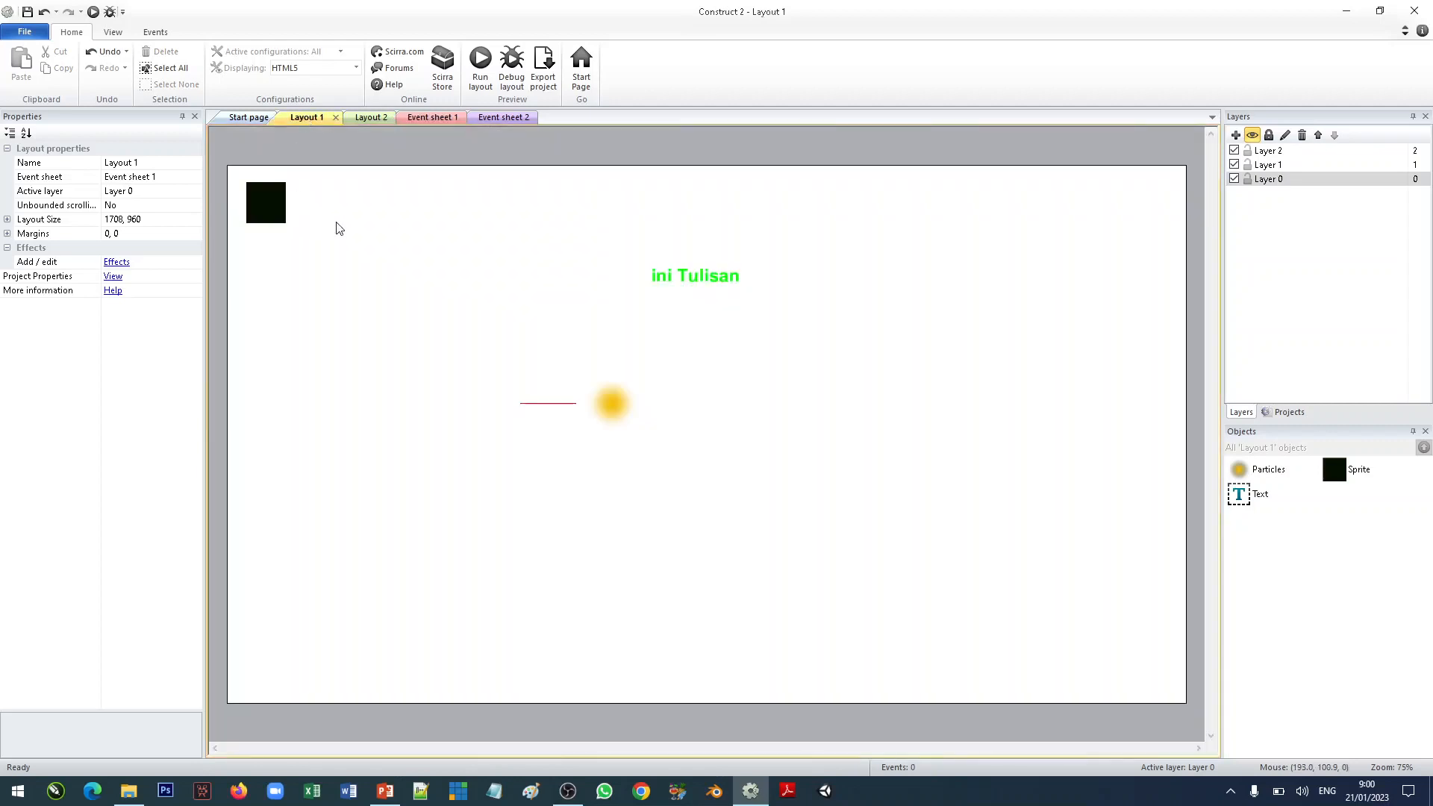
{"action": "left_click_drag", "start_coordinate": [270, 209], "coordinate": [472, 253]}
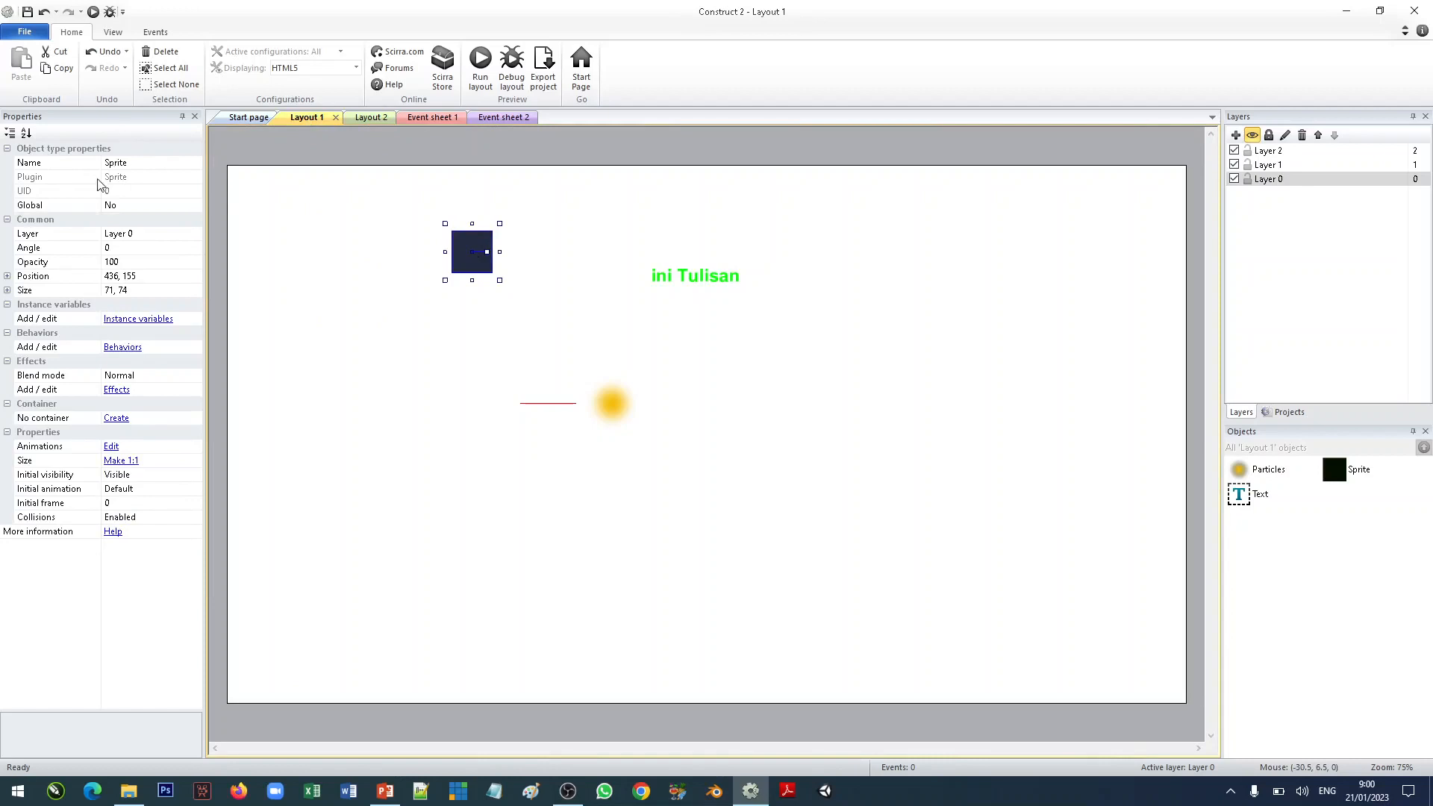
{"action": "left_click", "coordinate": [692, 285]}
{"action": "left_click", "coordinate": [473, 255]}
{"action": "left_click_drag", "start_coordinate": [473, 263], "coordinate": [429, 288]}
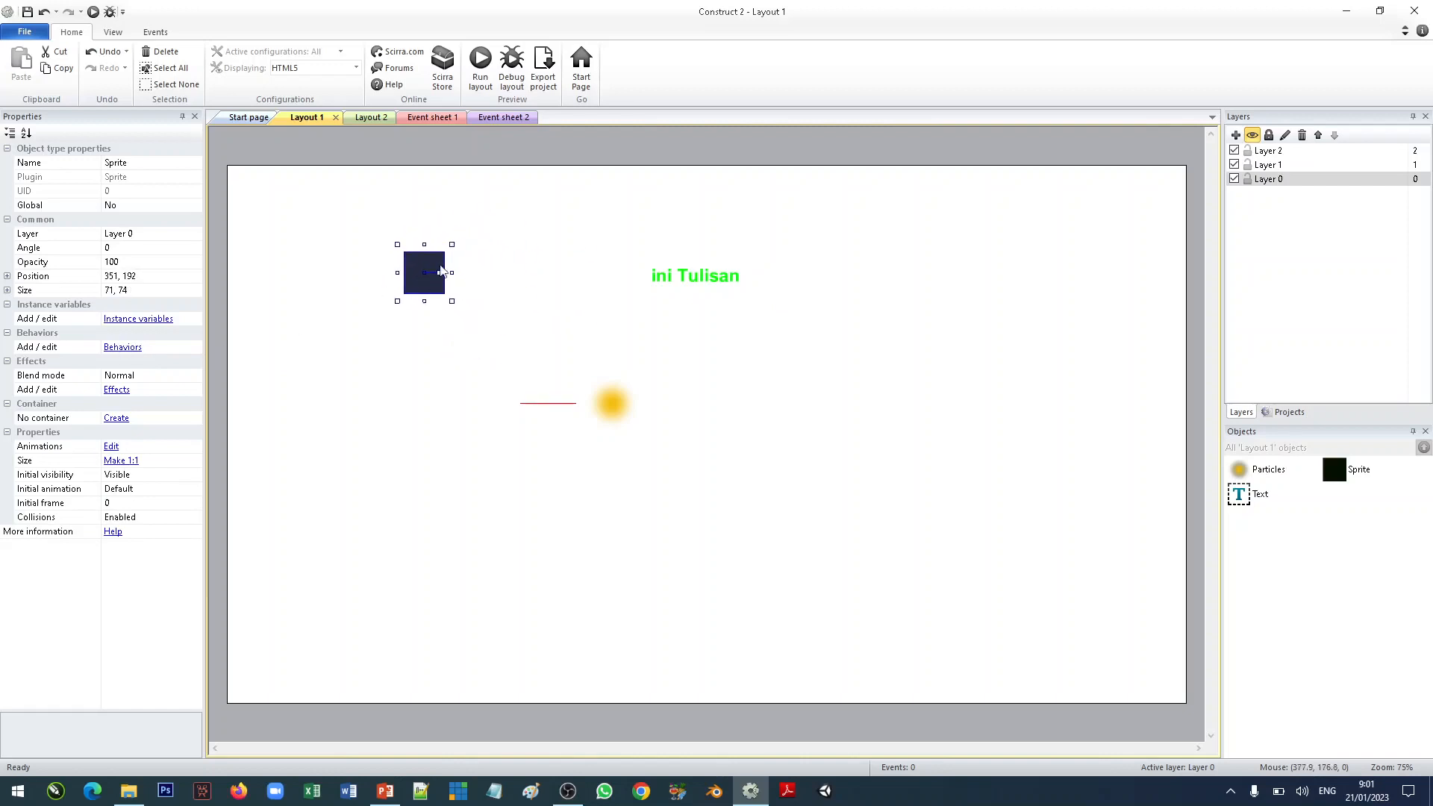
Start adding a behavior to the Sprite and look through the available Attributes, General and Movements behaviors.
{"action": "left_click", "coordinate": [121, 348]}
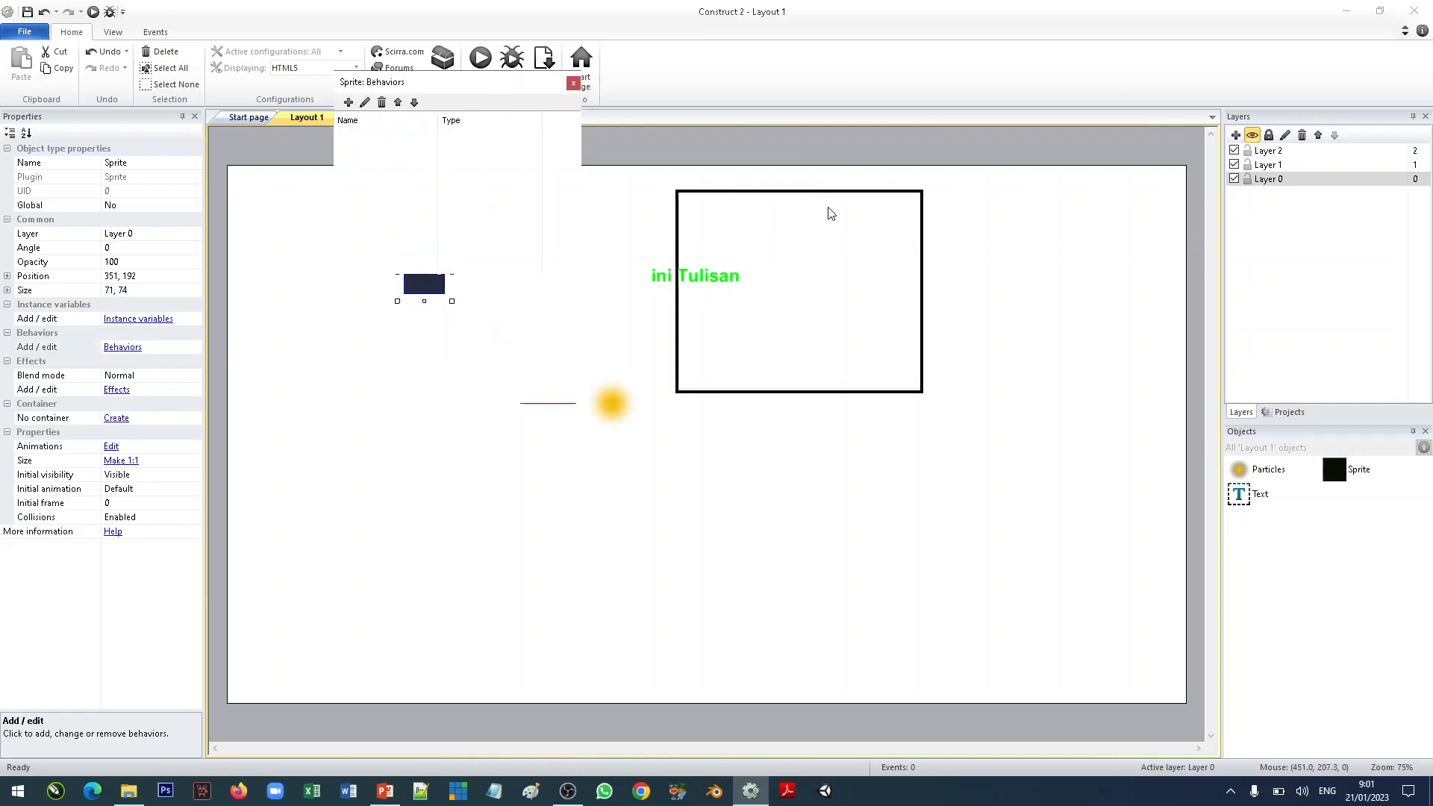
{"action": "left_click_drag", "start_coordinate": [830, 214], "coordinate": [819, 171]}
{"action": "left_click_drag", "start_coordinate": [722, 158], "coordinate": [787, 159]}
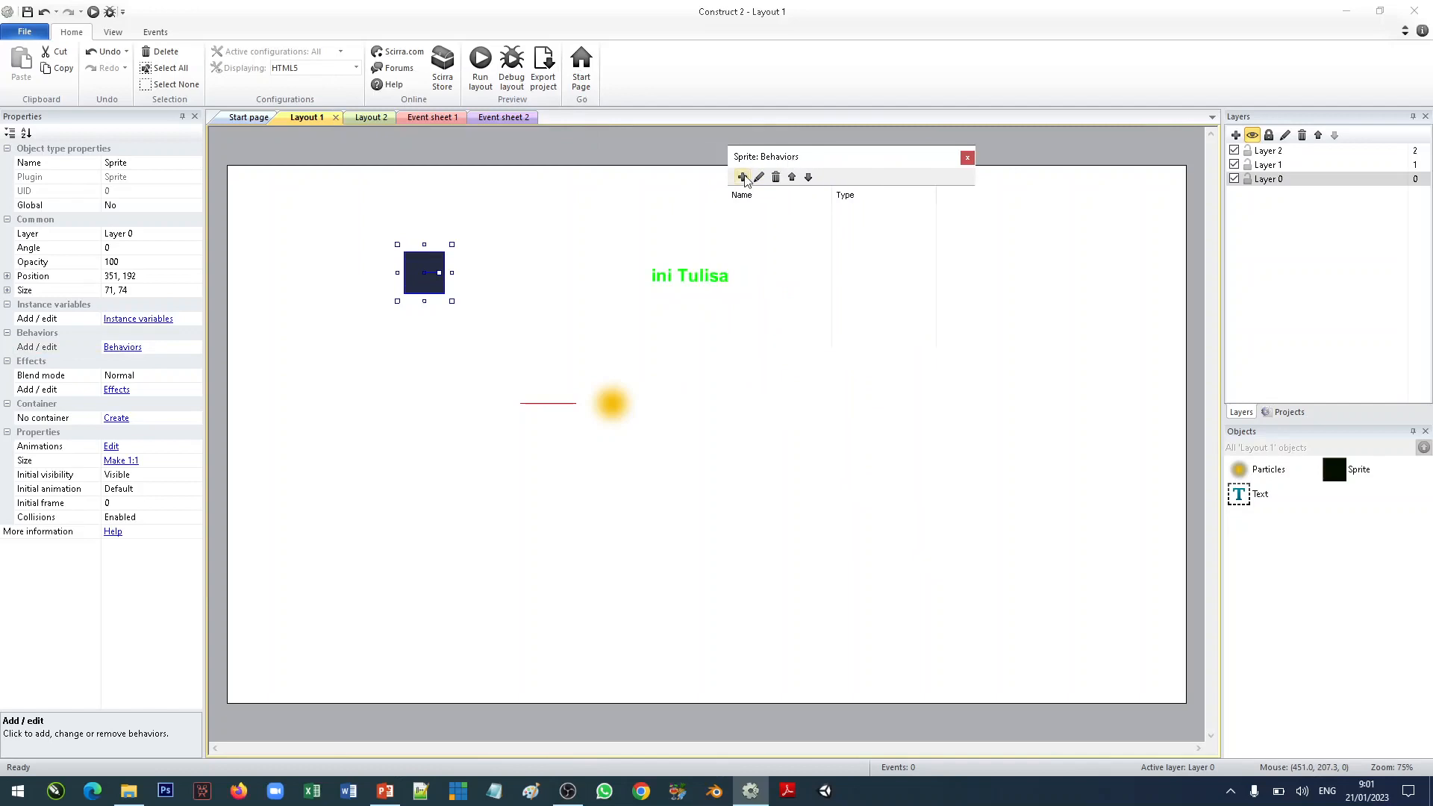
{"action": "left_click", "coordinate": [743, 177]}
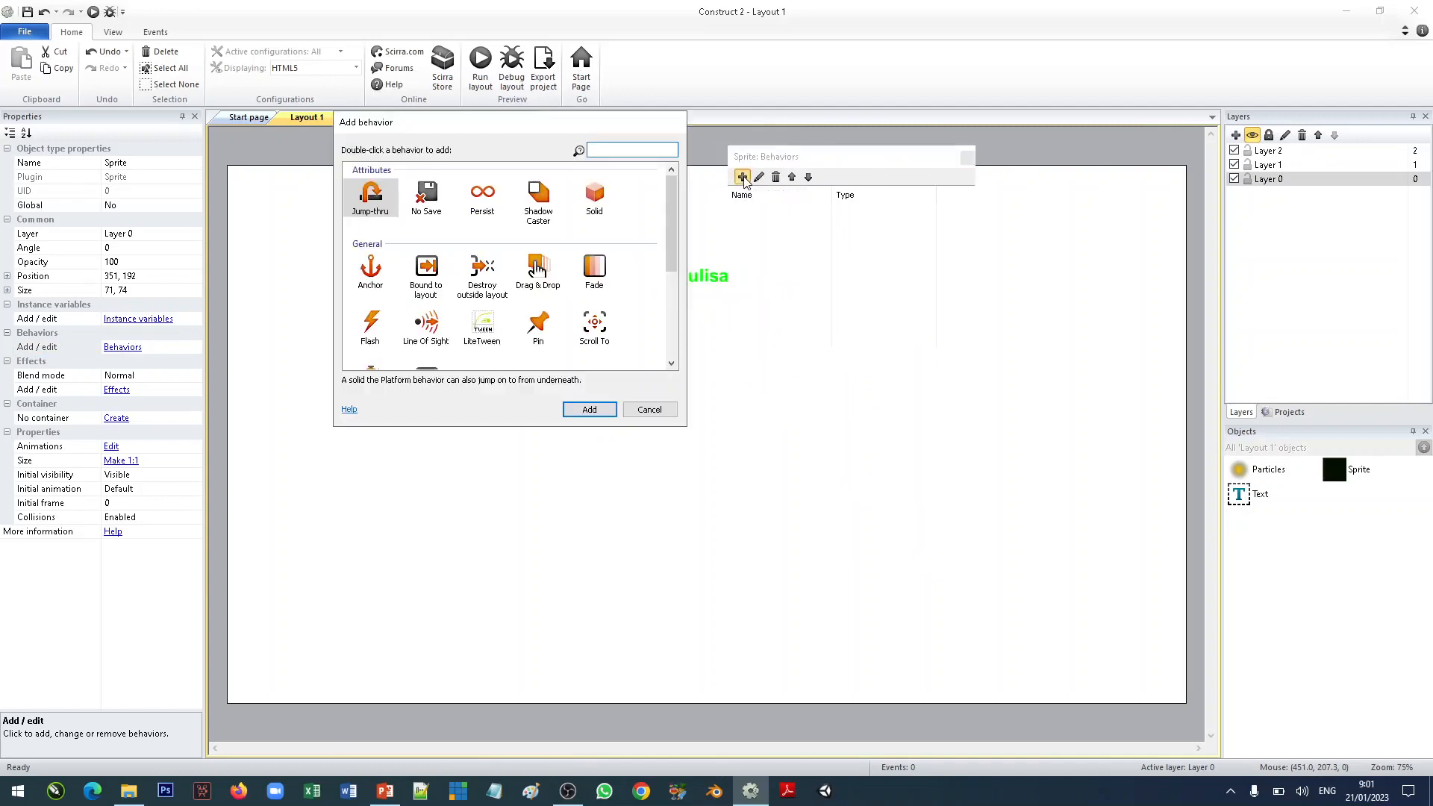
{"action": "scroll", "coordinate": [545, 250], "scroll_direction": "down", "scroll_amount": 3}
{"action": "scroll", "coordinate": [537, 250], "scroll_direction": "up", "scroll_amount": 3}
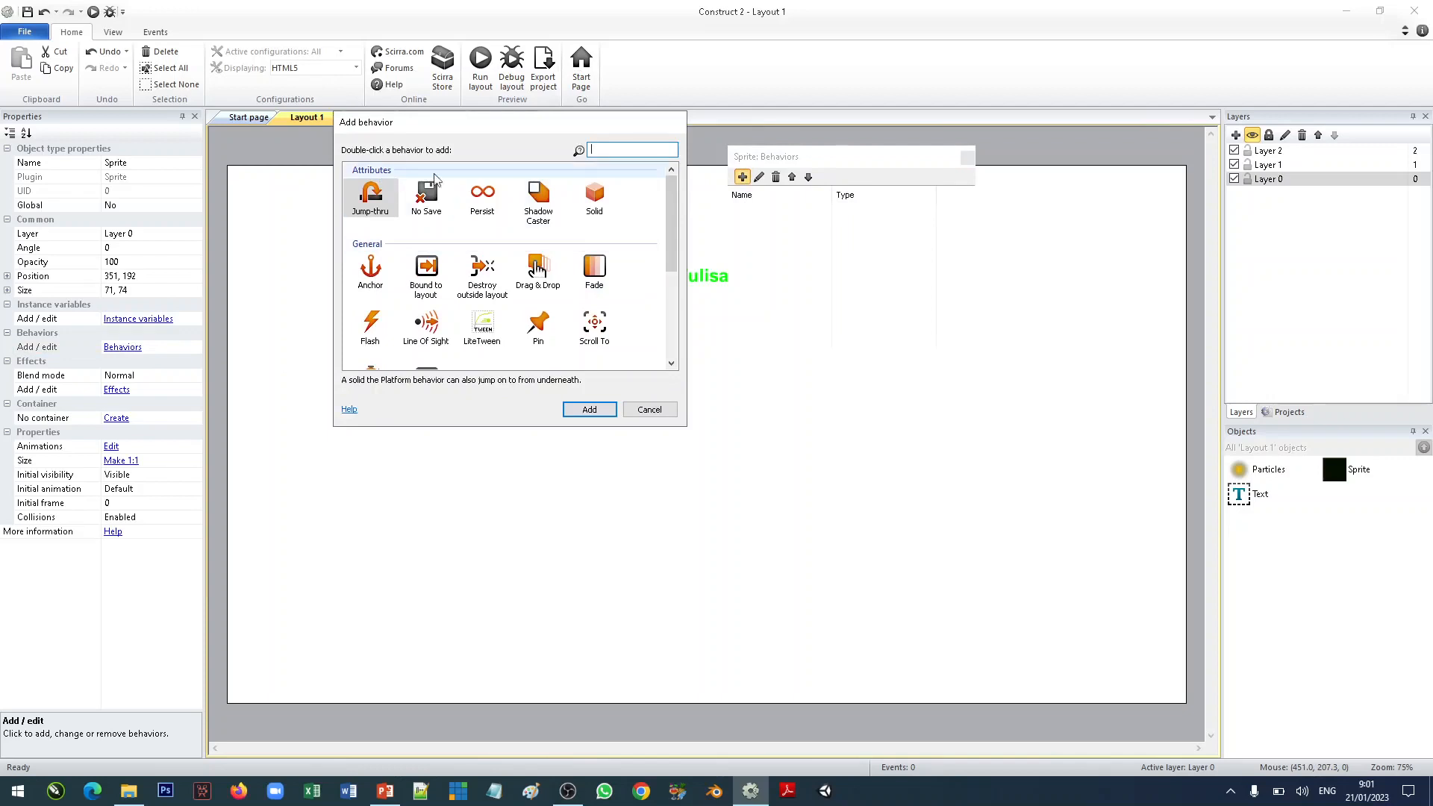
{"action": "scroll", "coordinate": [511, 208], "scroll_direction": "down", "scroll_amount": 1}
{"action": "scroll", "coordinate": [414, 224], "scroll_direction": "up", "scroll_amount": 1}
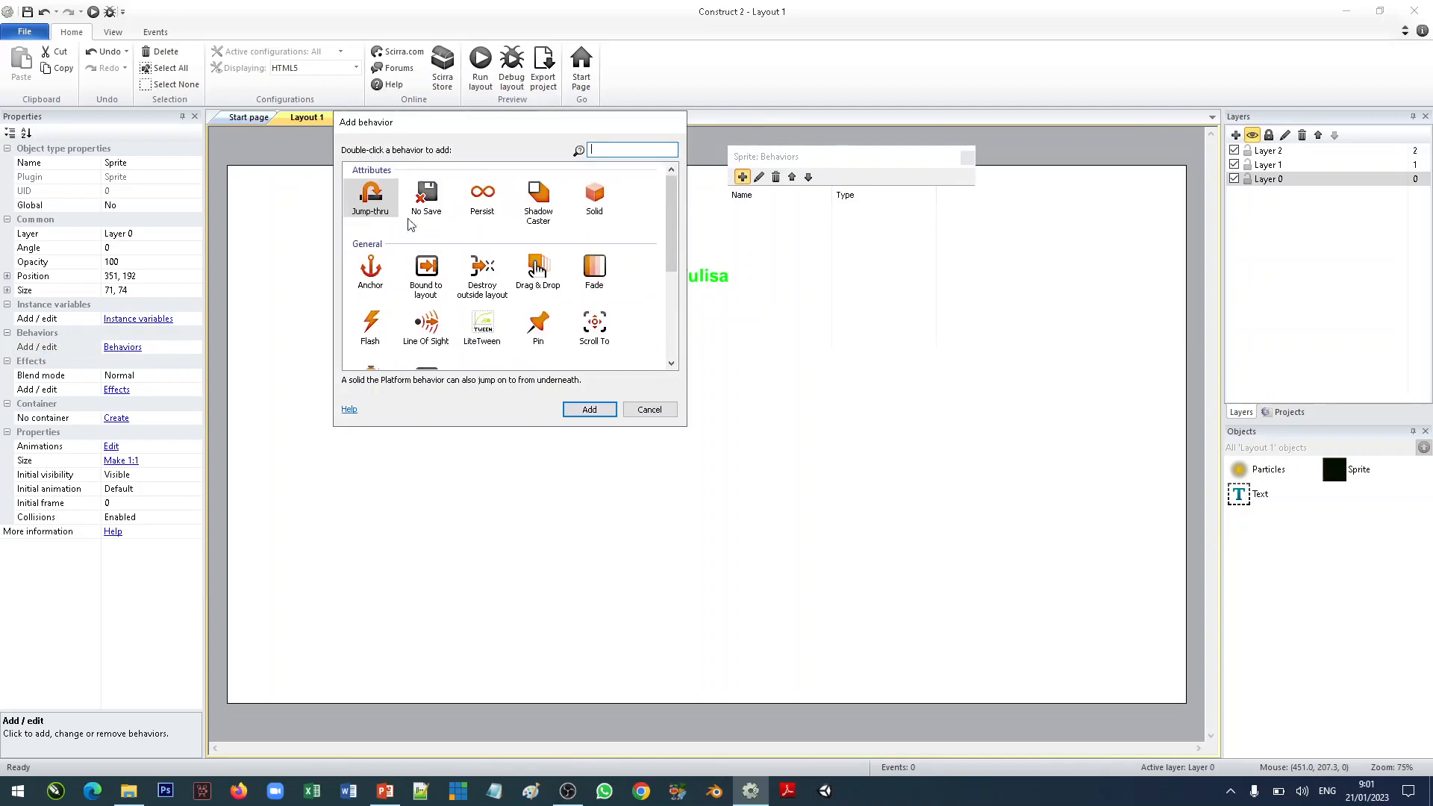
{"action": "scroll", "coordinate": [366, 269], "scroll_direction": "down", "scroll_amount": 1}
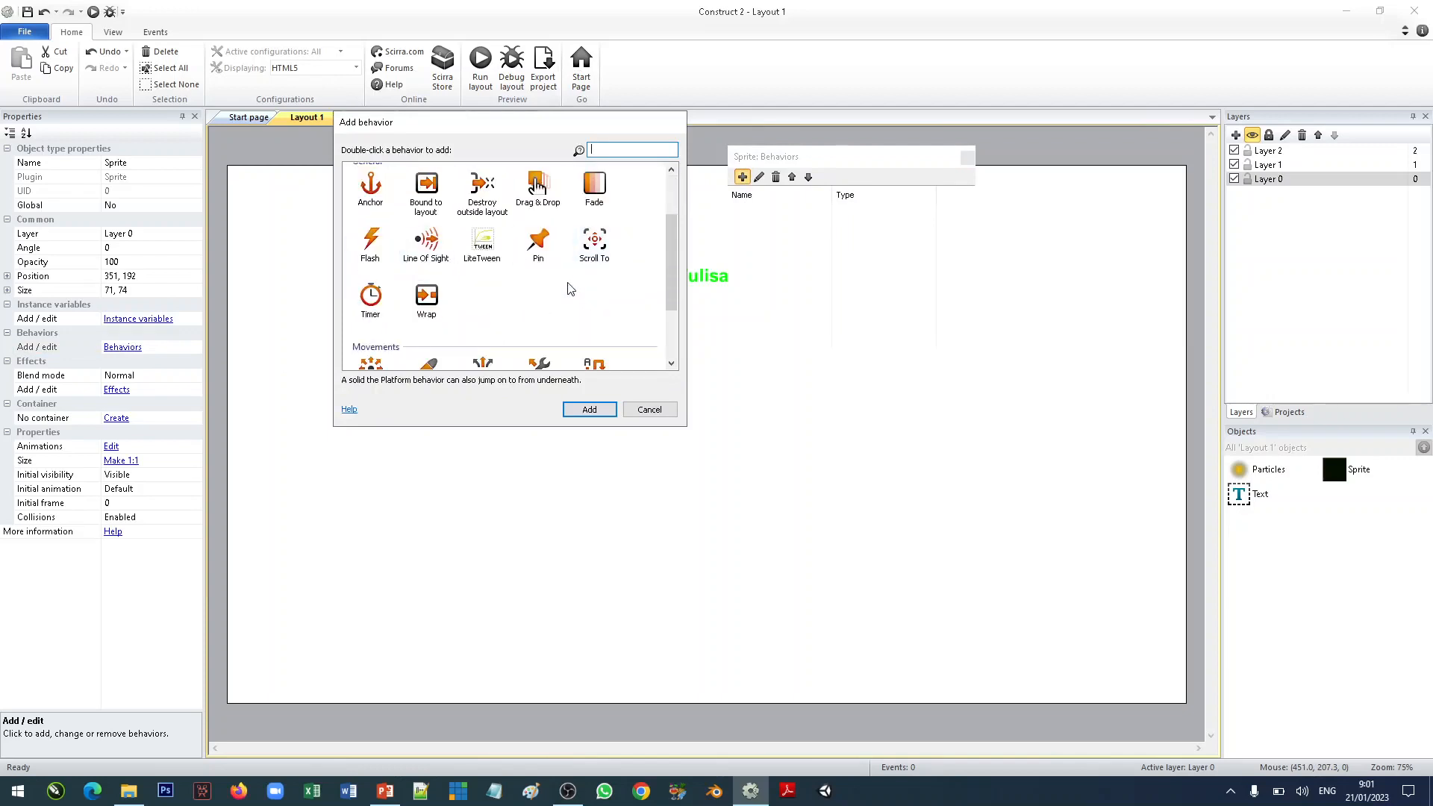
{"action": "scroll", "coordinate": [495, 249], "scroll_direction": "down", "scroll_amount": 1}
{"action": "scroll", "coordinate": [496, 249], "scroll_direction": "up", "scroll_amount": 1}
{"action": "scroll", "coordinate": [496, 250], "scroll_direction": "down", "scroll_amount": 1}
{"action": "scroll", "coordinate": [522, 248], "scroll_direction": "up", "scroll_amount": 1}
{"action": "scroll", "coordinate": [537, 208], "scroll_direction": "down", "scroll_amount": 1}
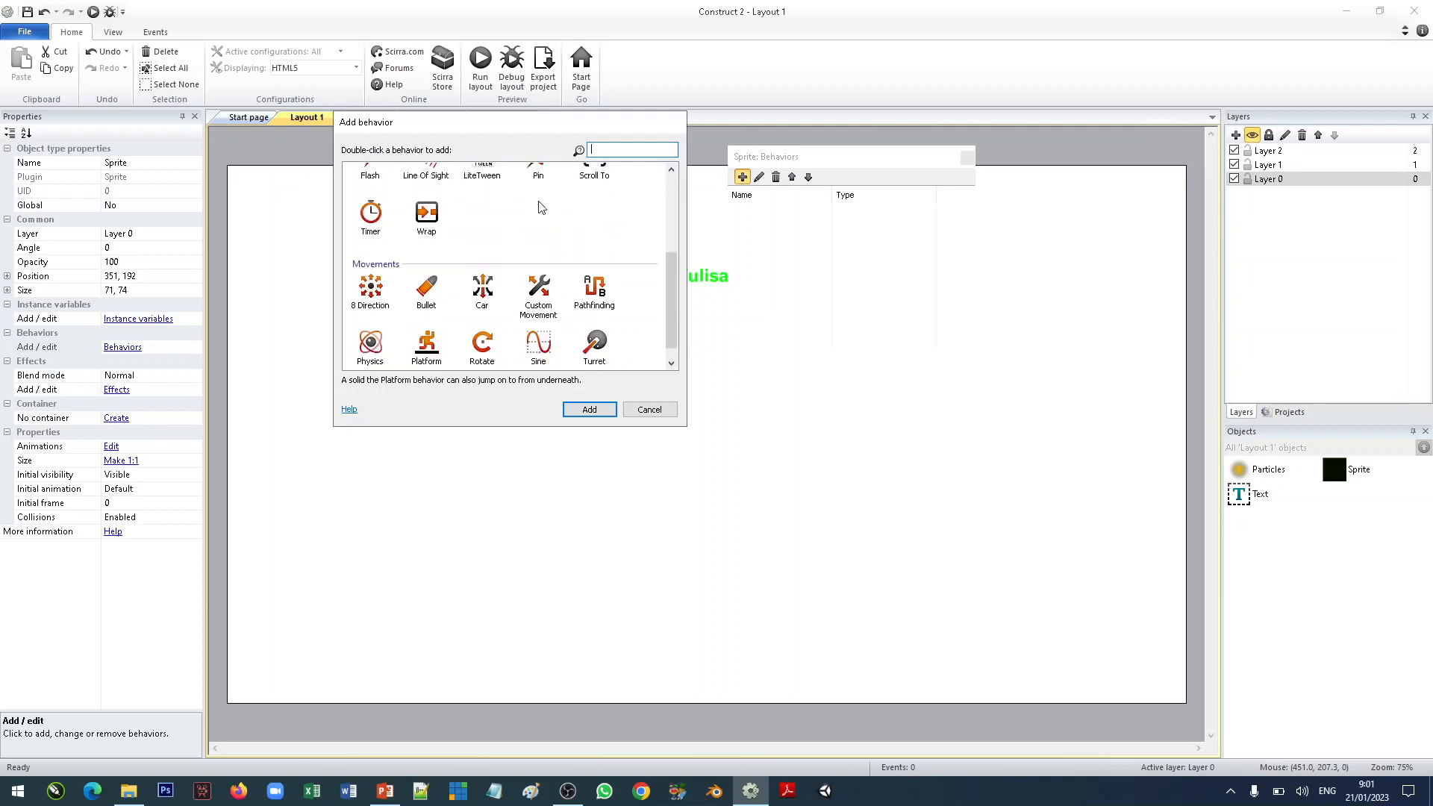
Add the Drag & Drop behavior to the Sprite, and move the Sprite to about 412, 173.
{"action": "scroll", "coordinate": [571, 297], "scroll_direction": "up", "scroll_amount": 2}
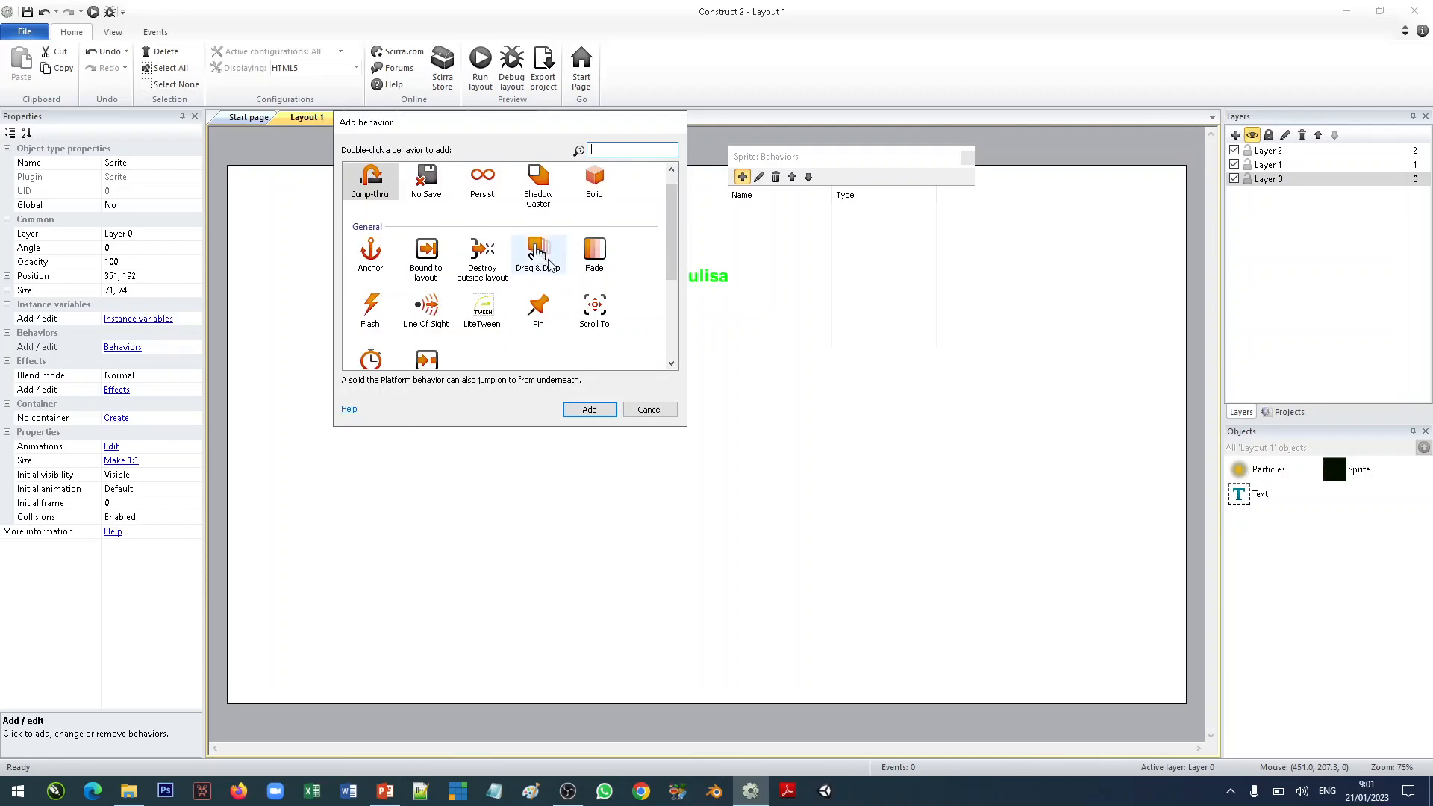
{"action": "left_click", "coordinate": [537, 253]}
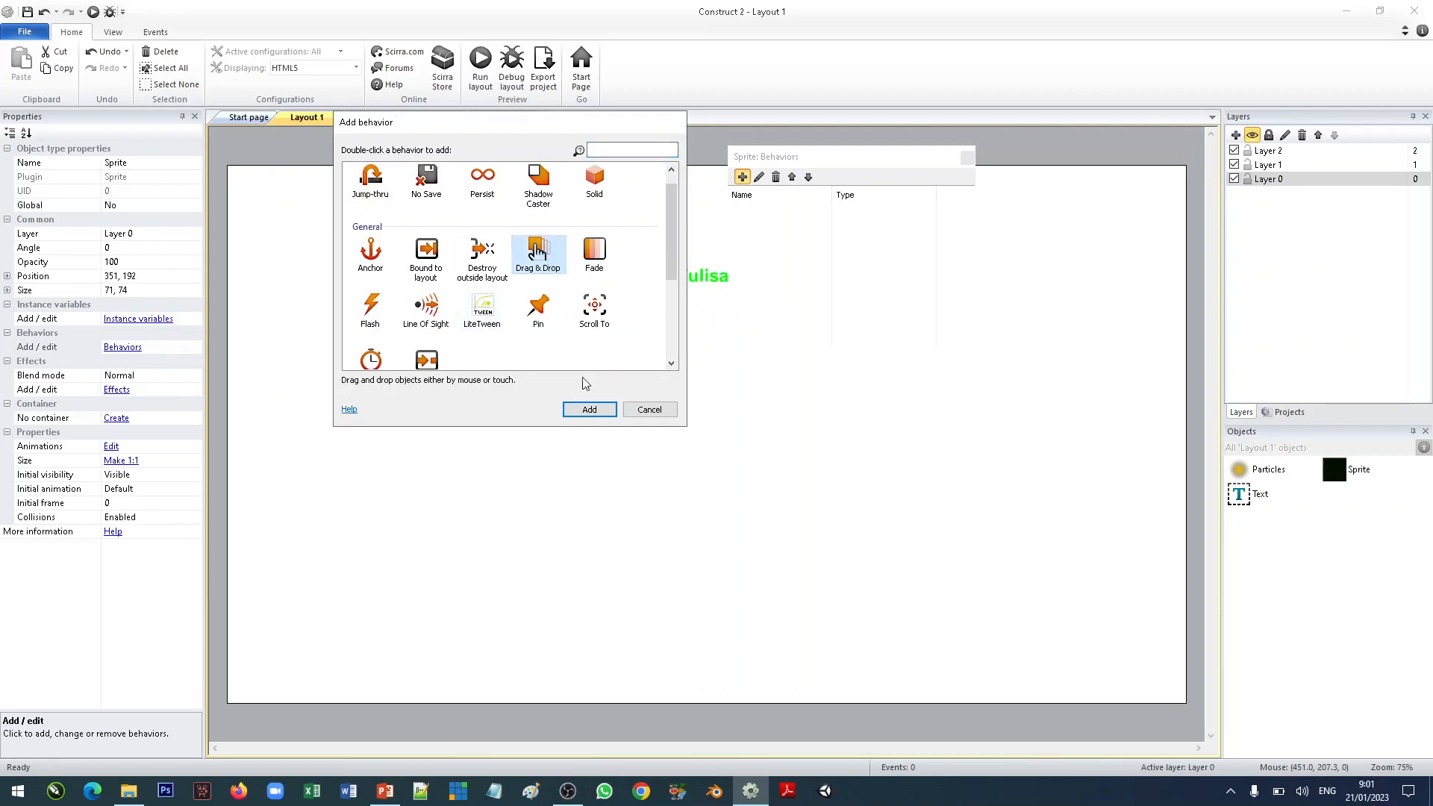
{"action": "left_click", "coordinate": [590, 410]}
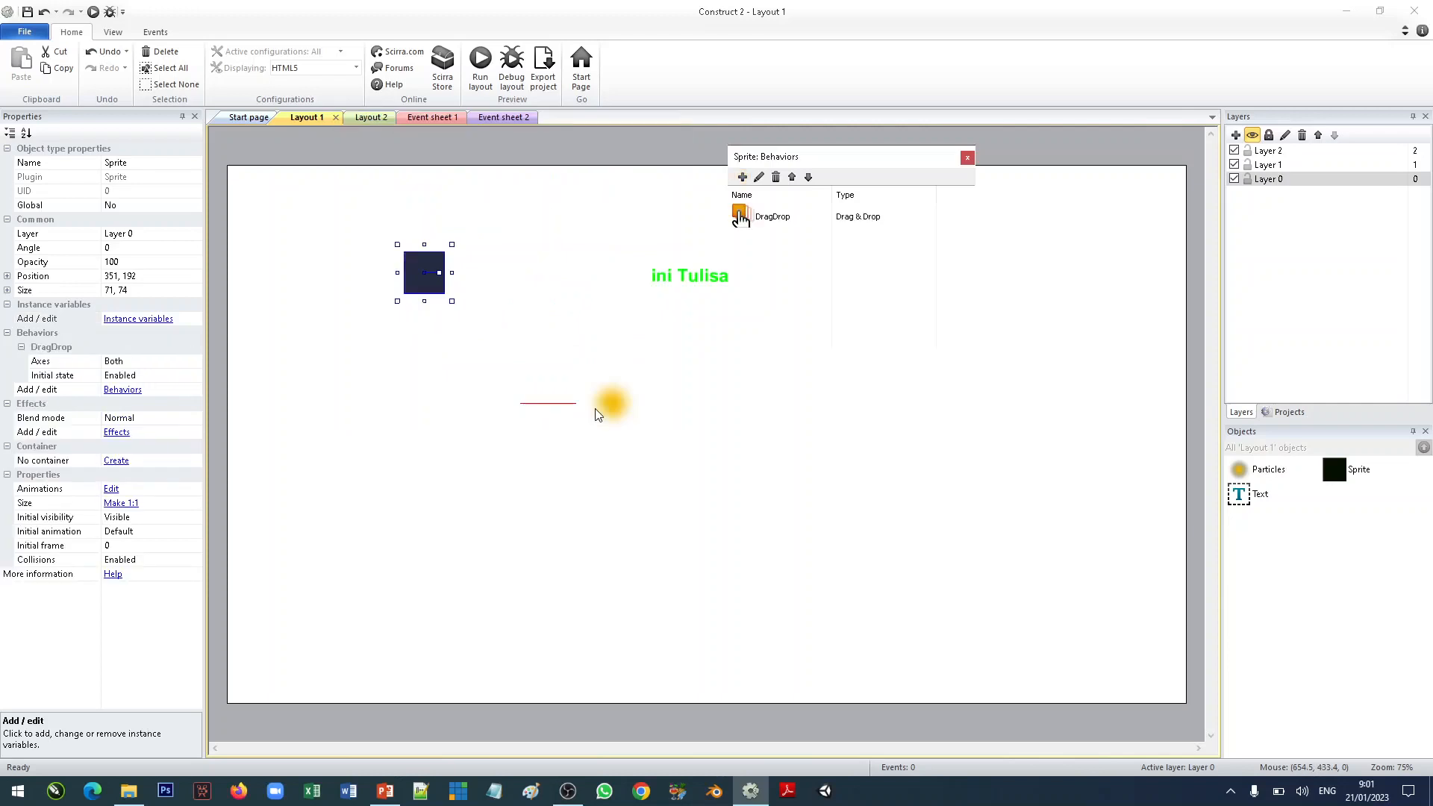
{"action": "left_click_drag", "start_coordinate": [418, 271], "coordinate": [453, 261]}
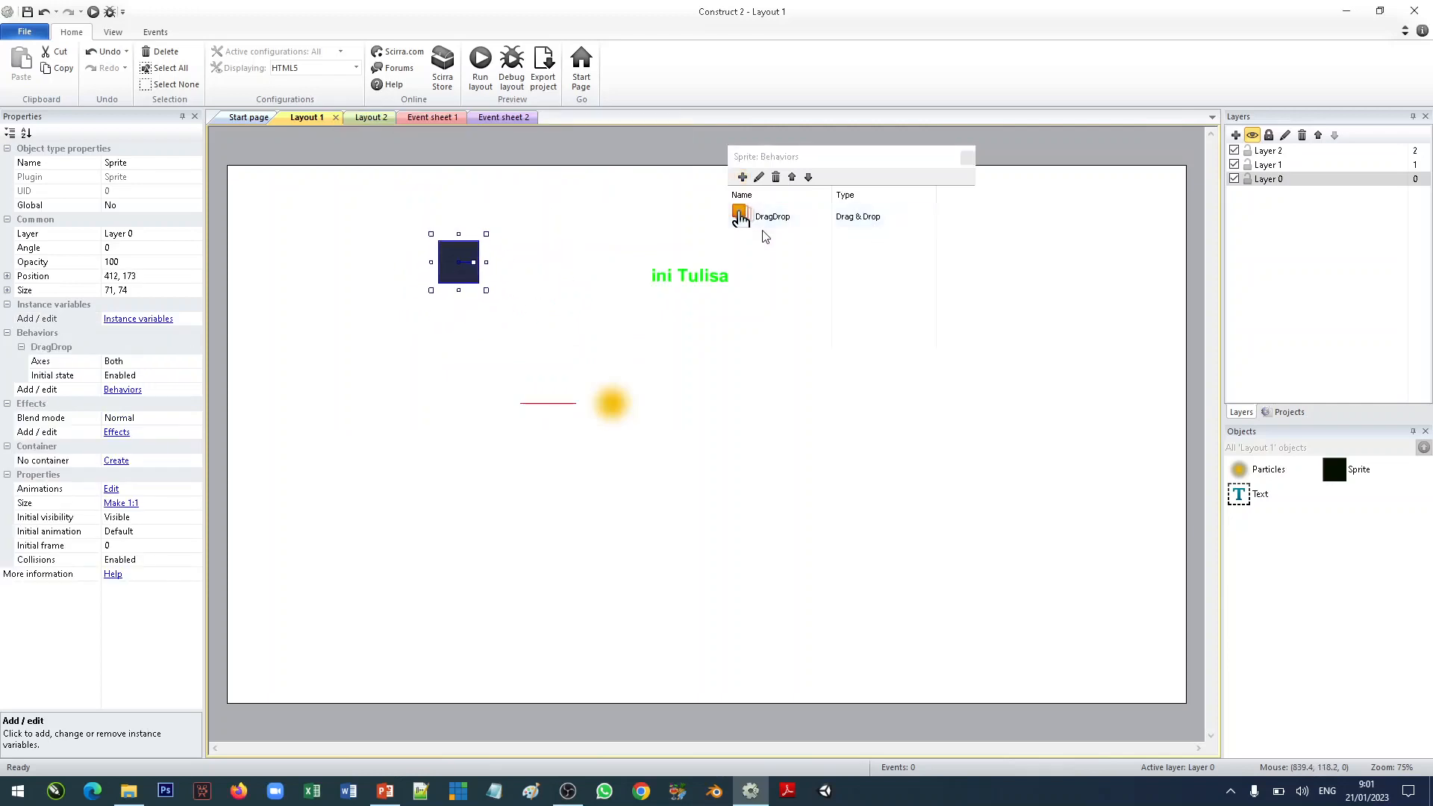
{"action": "left_click", "coordinate": [968, 158]}
{"action": "left_click", "coordinate": [596, 196]}
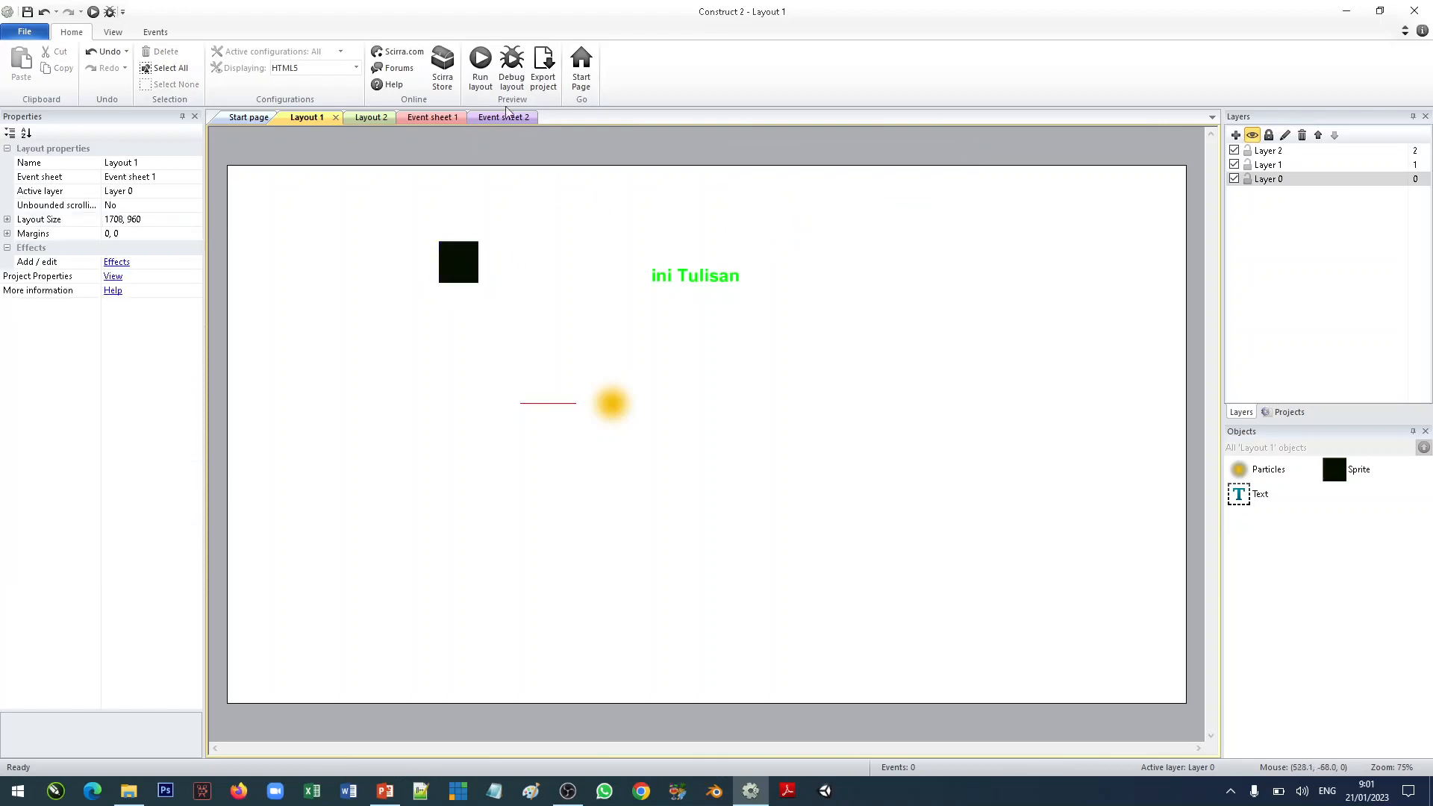
Run a preview of Layout 1, try moving the Sprite around in it, and close the preview.
{"action": "left_click", "coordinate": [480, 69]}
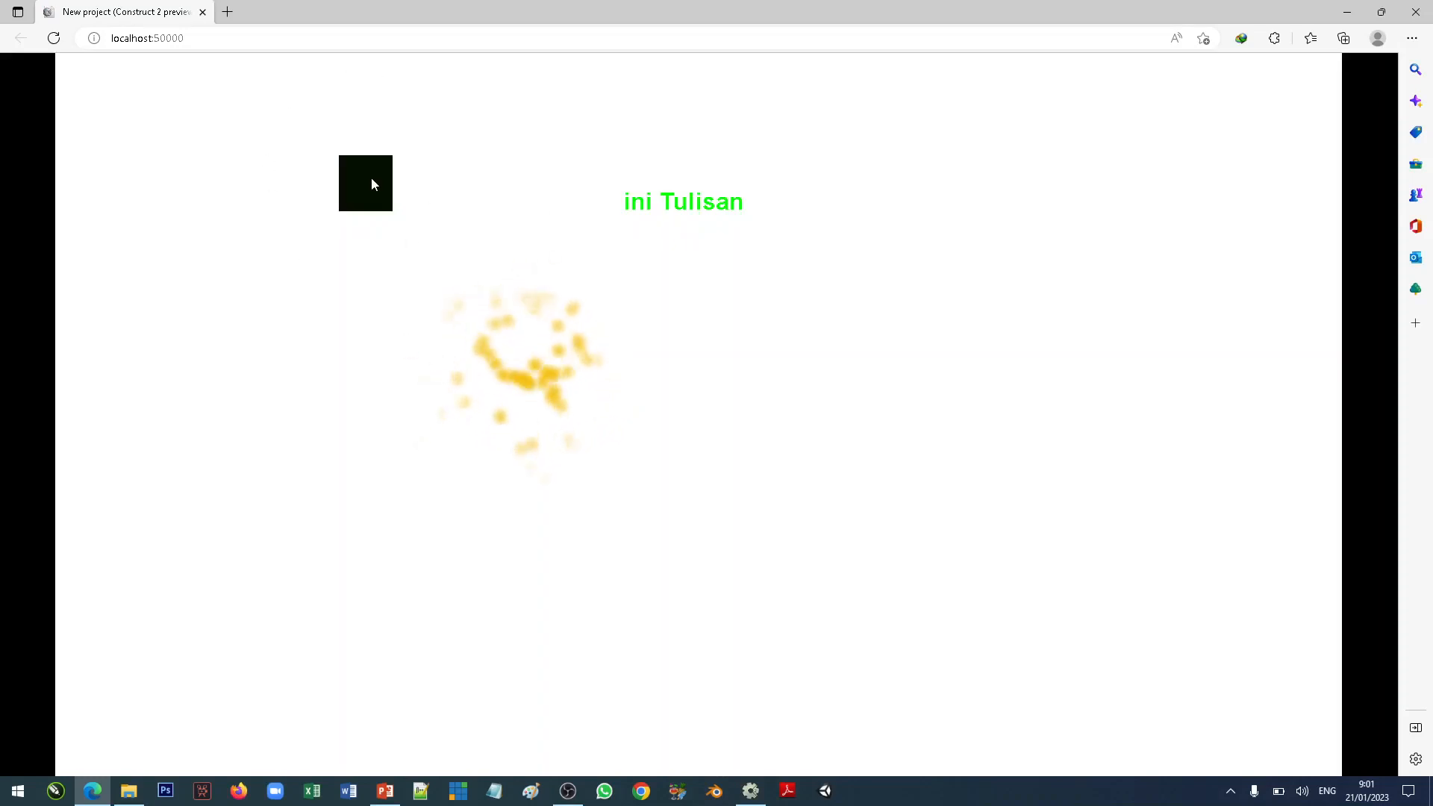
{"action": "left_click_drag", "start_coordinate": [372, 184], "coordinate": [199, 121]}
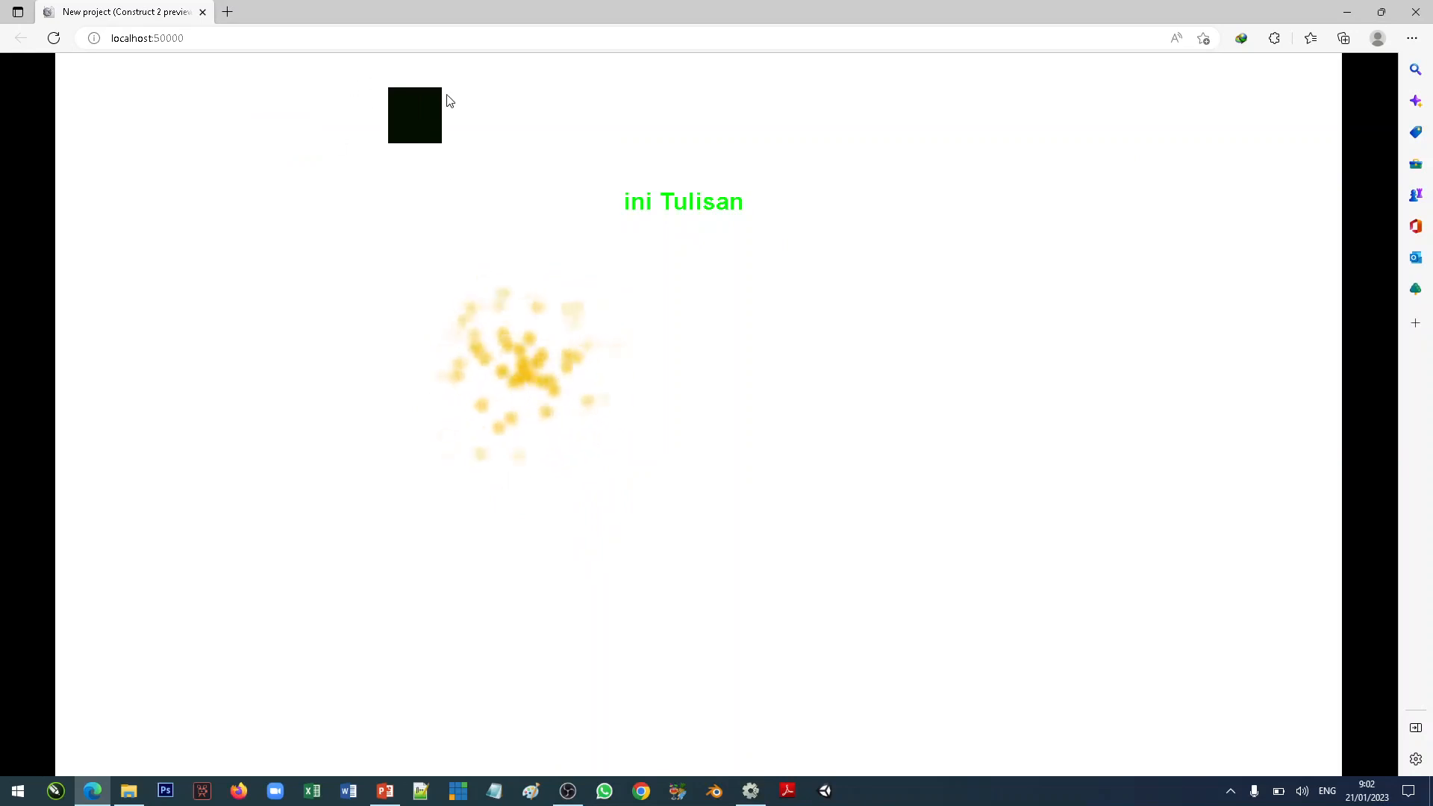
{"action": "left_click", "coordinate": [1415, 11]}
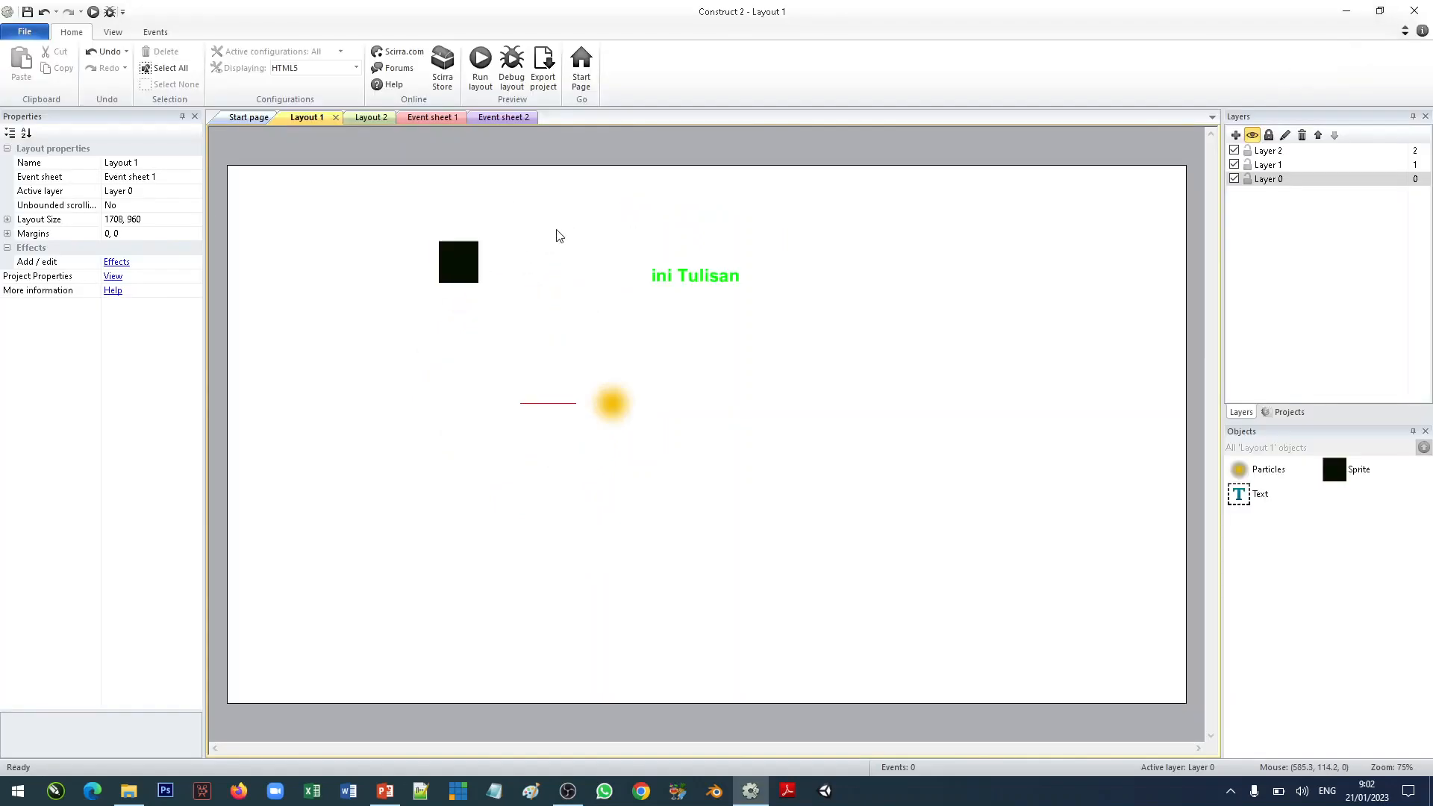
Remove the DragDrop behavior from the Sprite.
{"action": "left_click", "coordinate": [470, 270]}
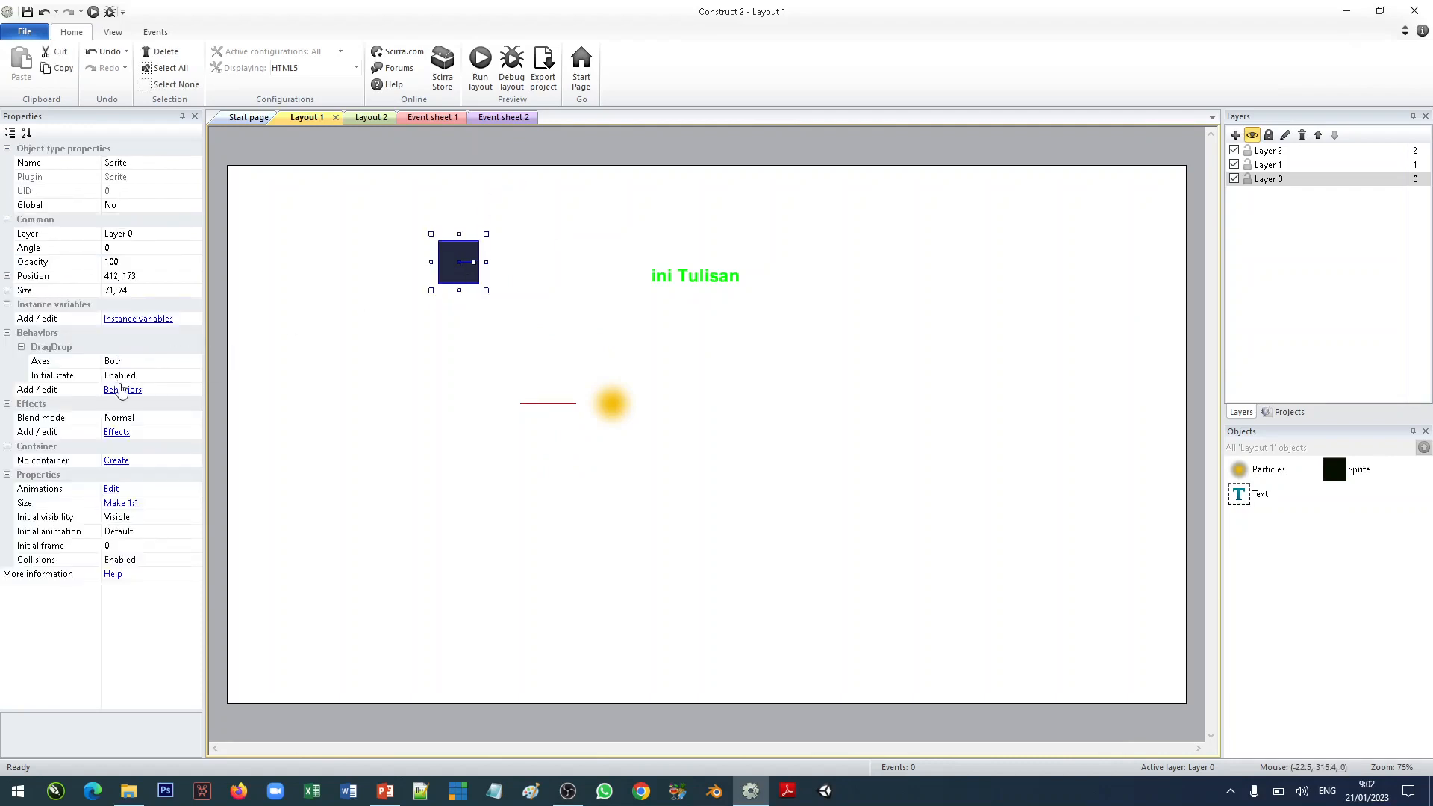
{"action": "left_click", "coordinate": [122, 389]}
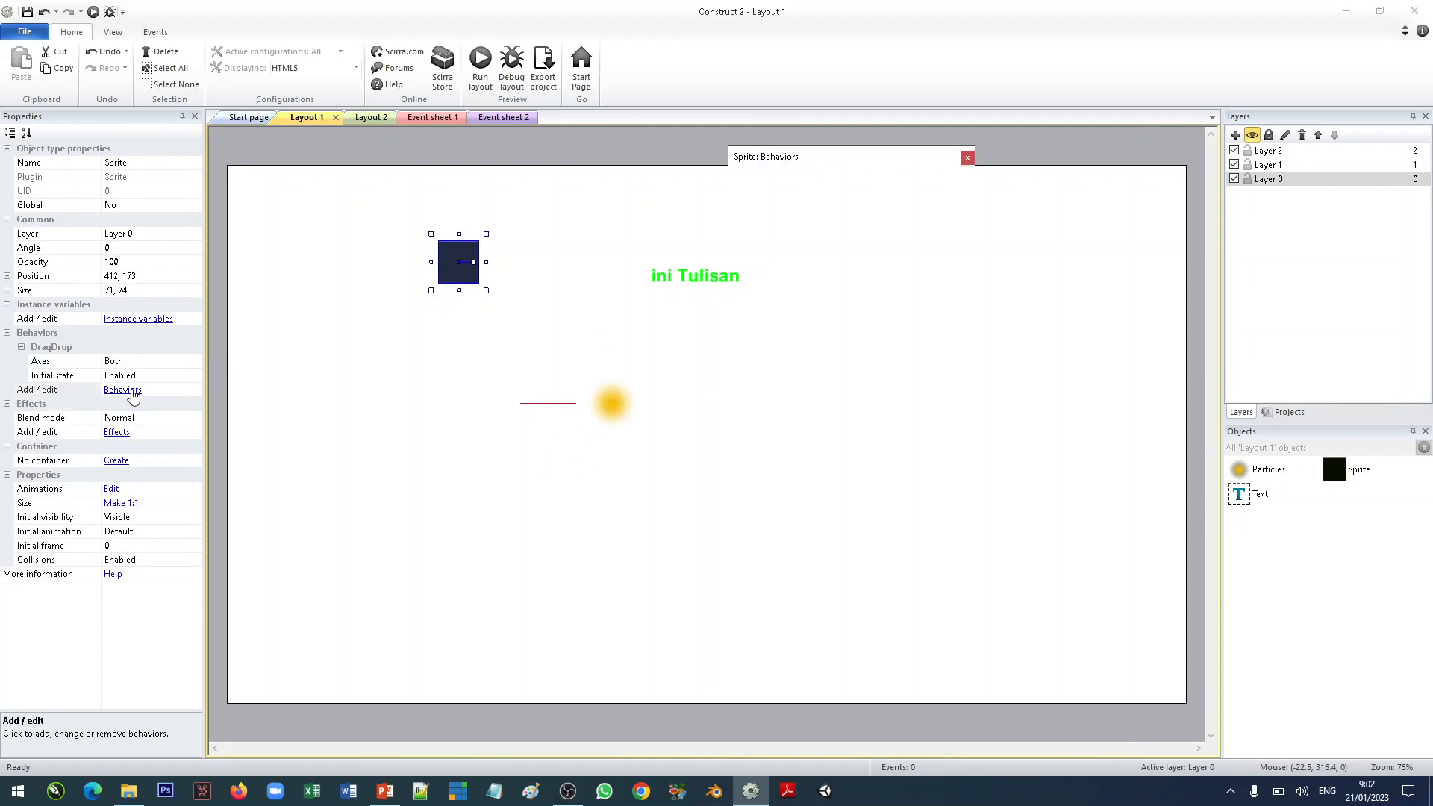
{"action": "left_click", "coordinate": [785, 216]}
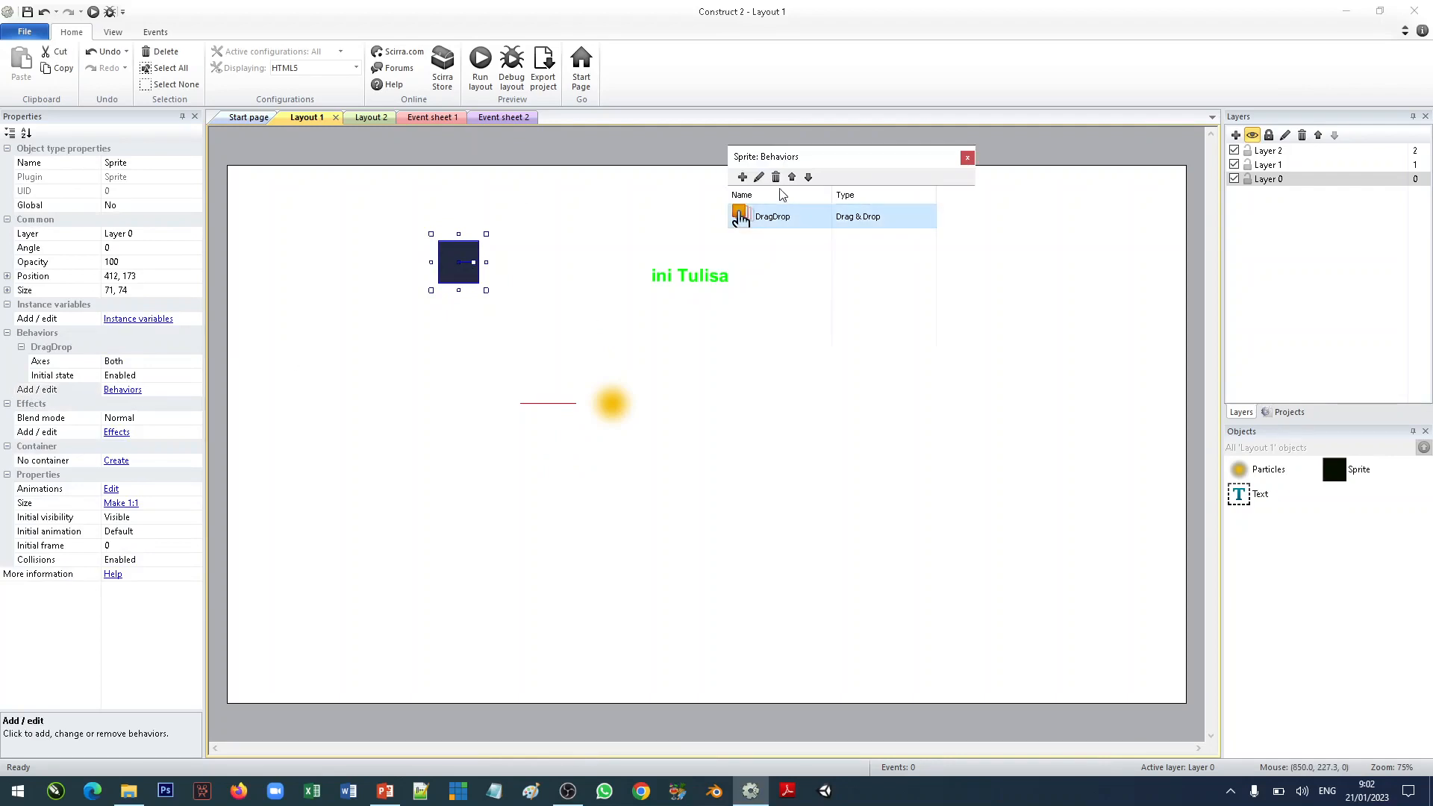
{"action": "left_click", "coordinate": [776, 177]}
{"action": "left_click", "coordinate": [892, 290]}
Add the Bullet behavior to the Sprite and close its behaviors list.
{"action": "left_click", "coordinate": [743, 179]}
{"action": "left_click_drag", "start_coordinate": [675, 250], "coordinate": [677, 337]}
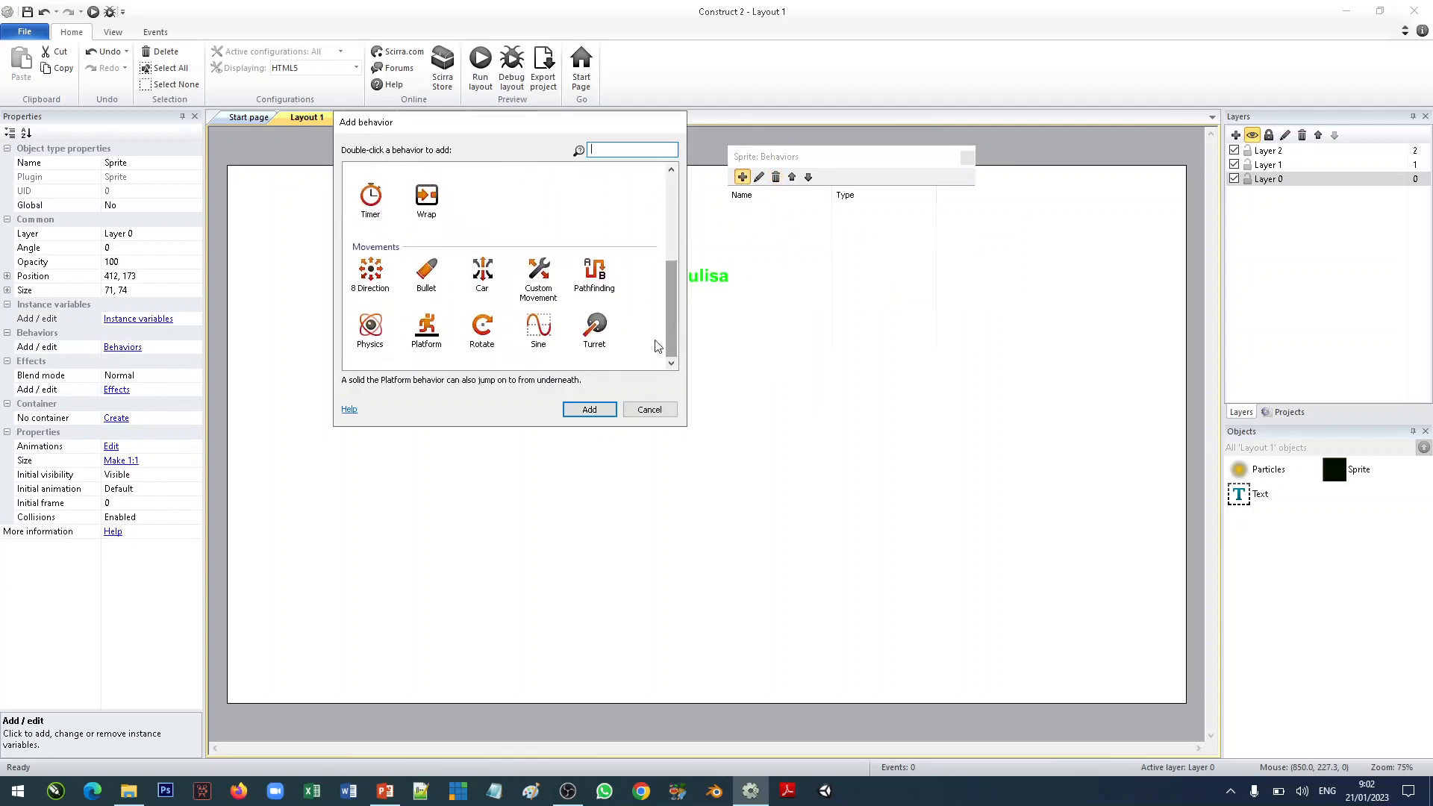
{"action": "left_click", "coordinate": [443, 280]}
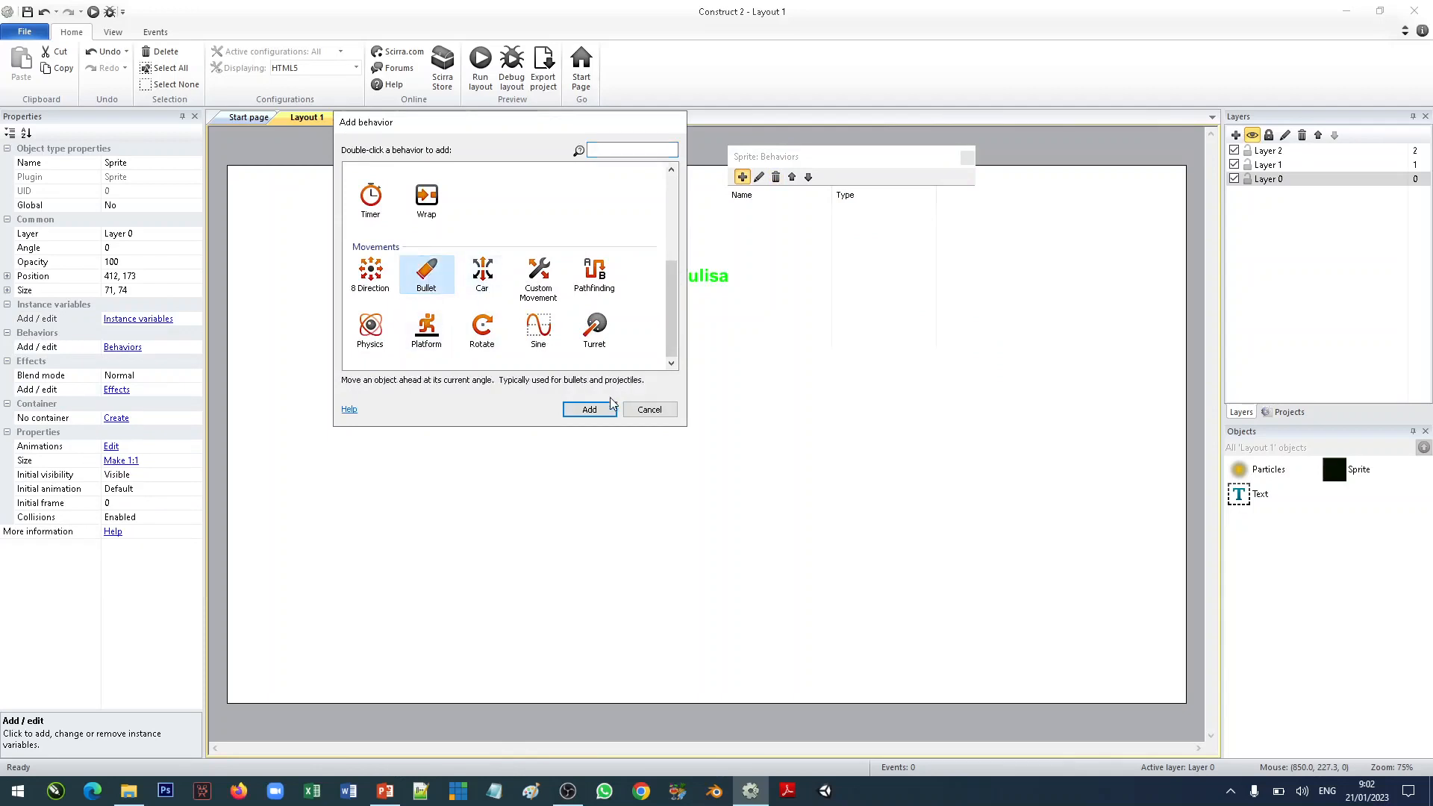
{"action": "left_click", "coordinate": [599, 410]}
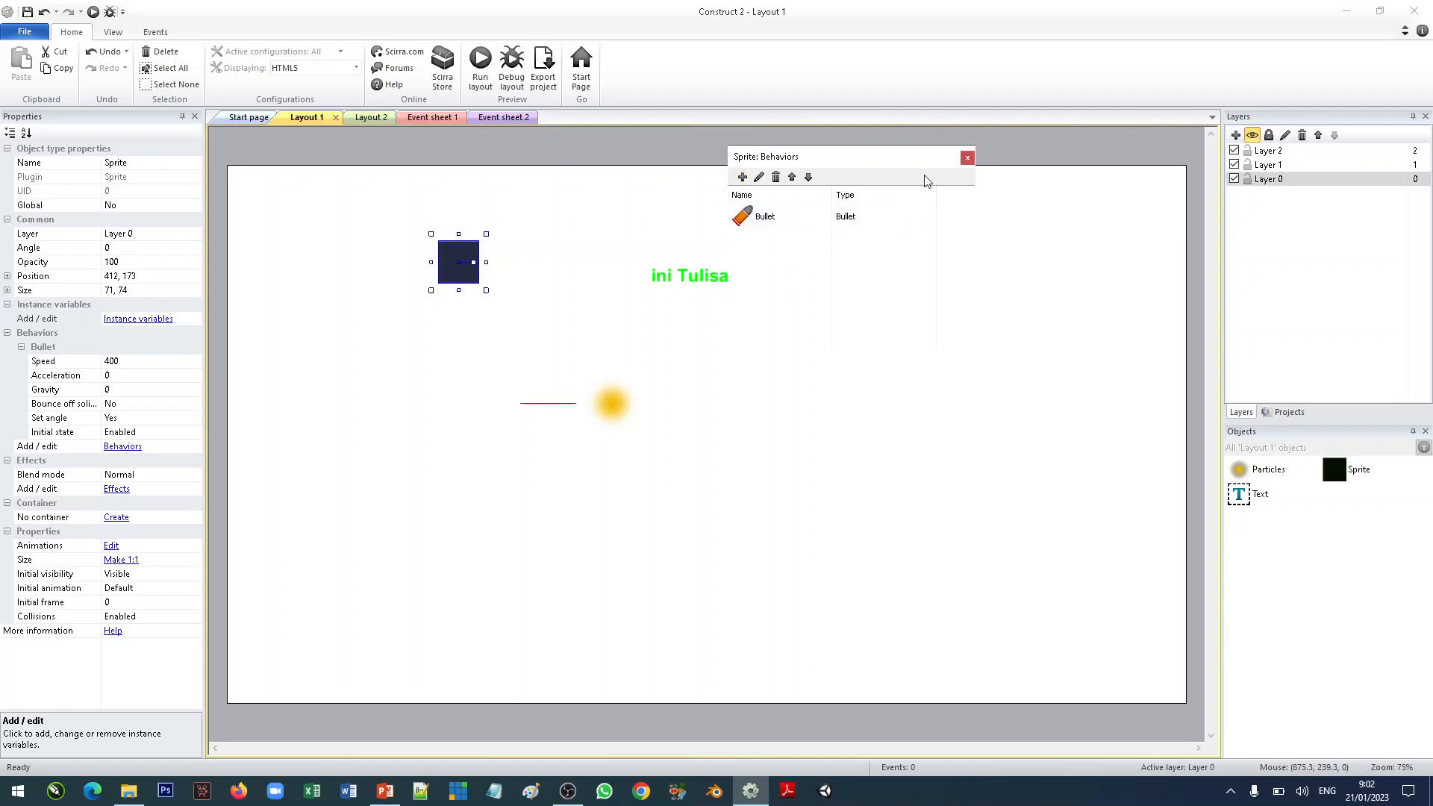
{"action": "left_click", "coordinate": [967, 159]}
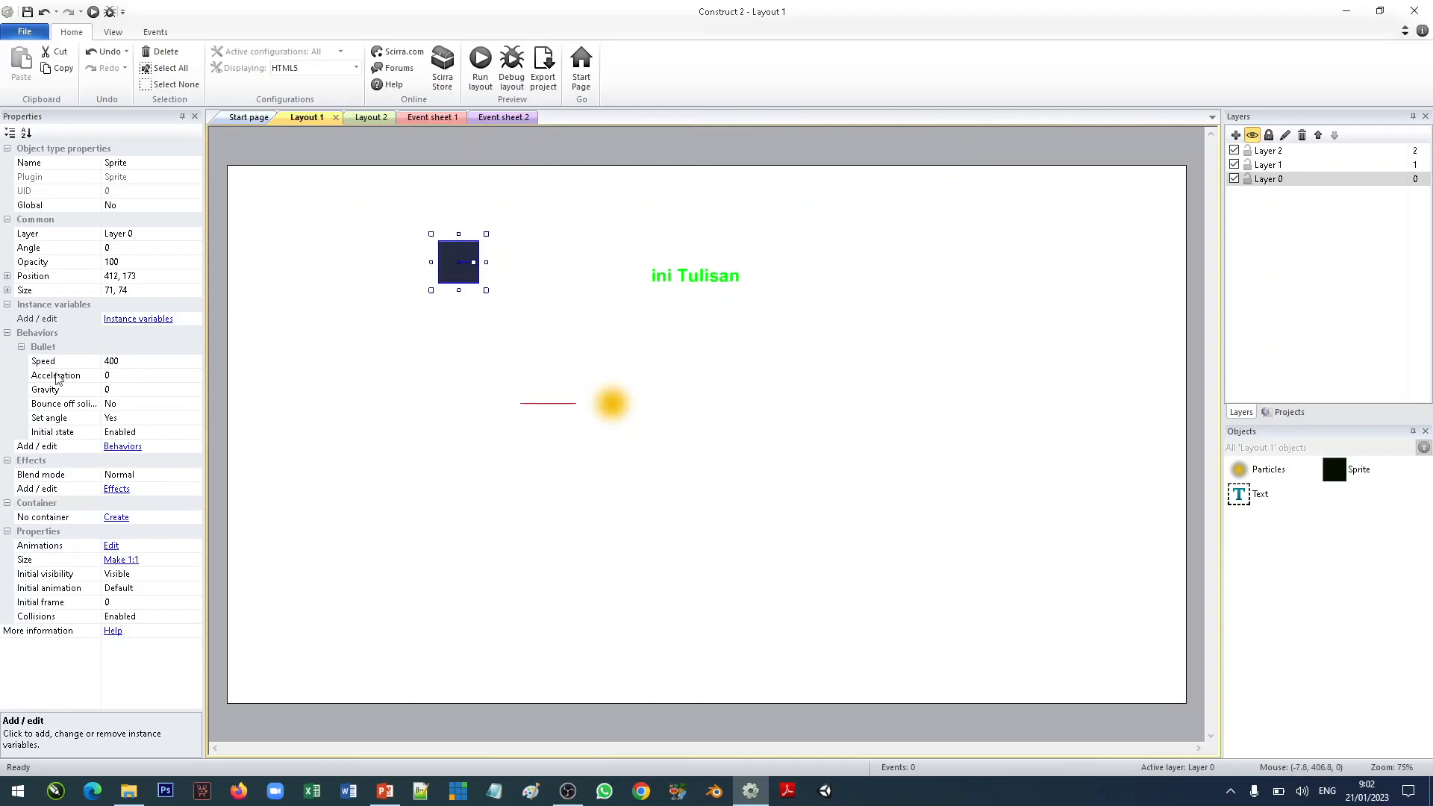
Move the Sprite to about 147, 165, and run a preview of Layout 1 to check its Bullet movement.
{"action": "left_click_drag", "start_coordinate": [456, 261], "coordinate": [308, 257]}
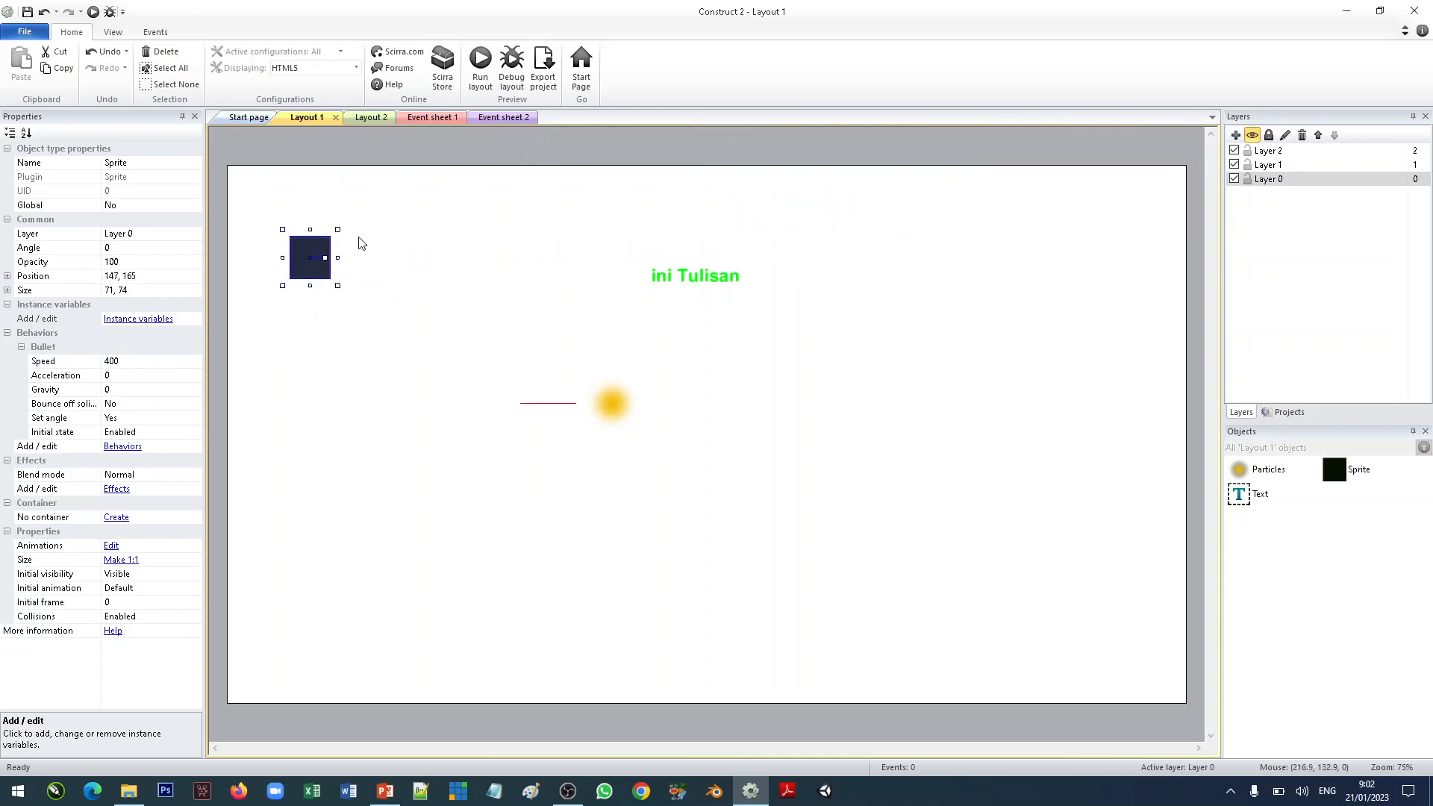
{"action": "left_click", "coordinate": [441, 195]}
{"action": "left_click", "coordinate": [481, 74]}
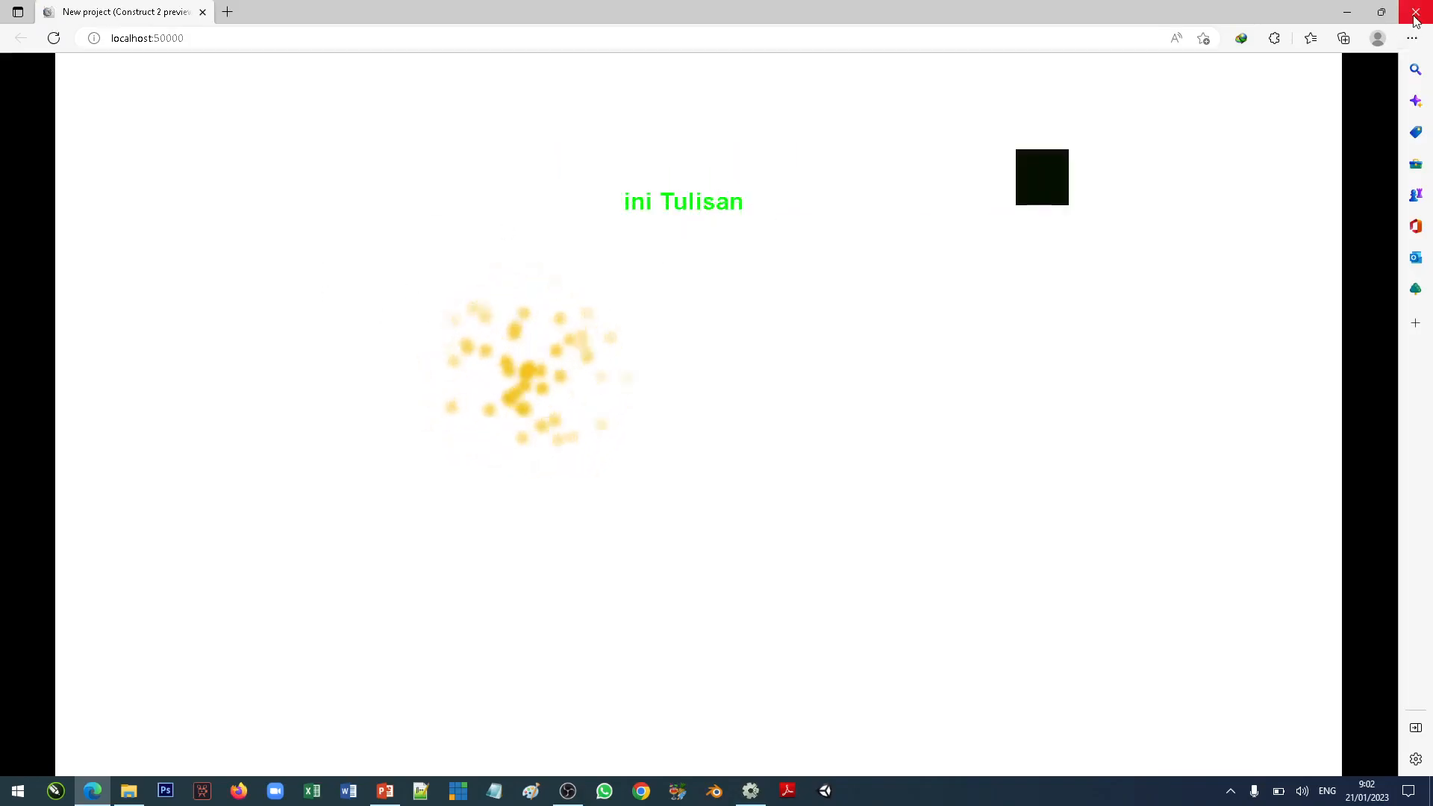
{"action": "key", "text": "alt+Tab"}
Set the Sprite's Bullet gravity to 1, and check its movement in a preview of Layout 1.
{"action": "left_click", "coordinate": [314, 257]}
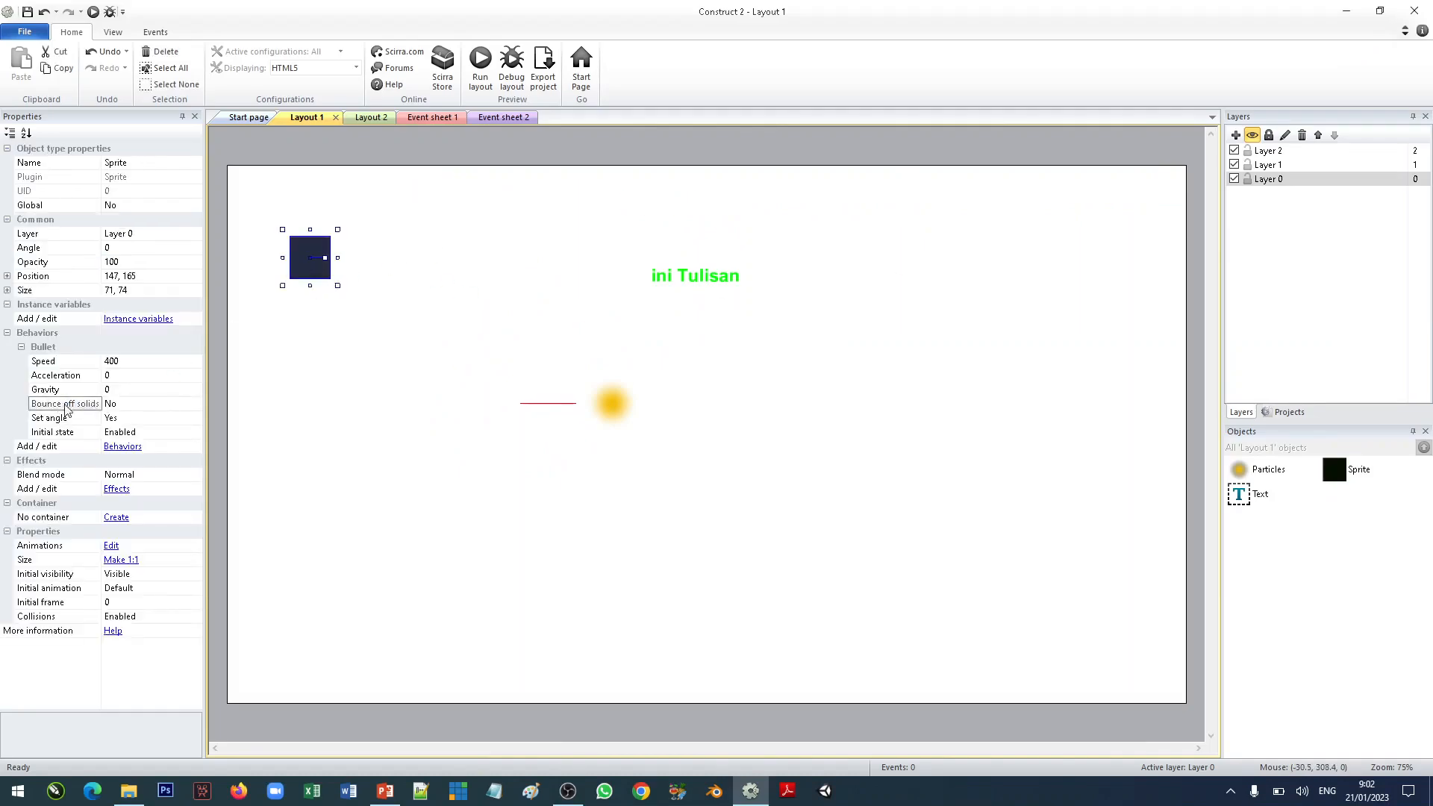
{"action": "left_click", "coordinate": [138, 388]}
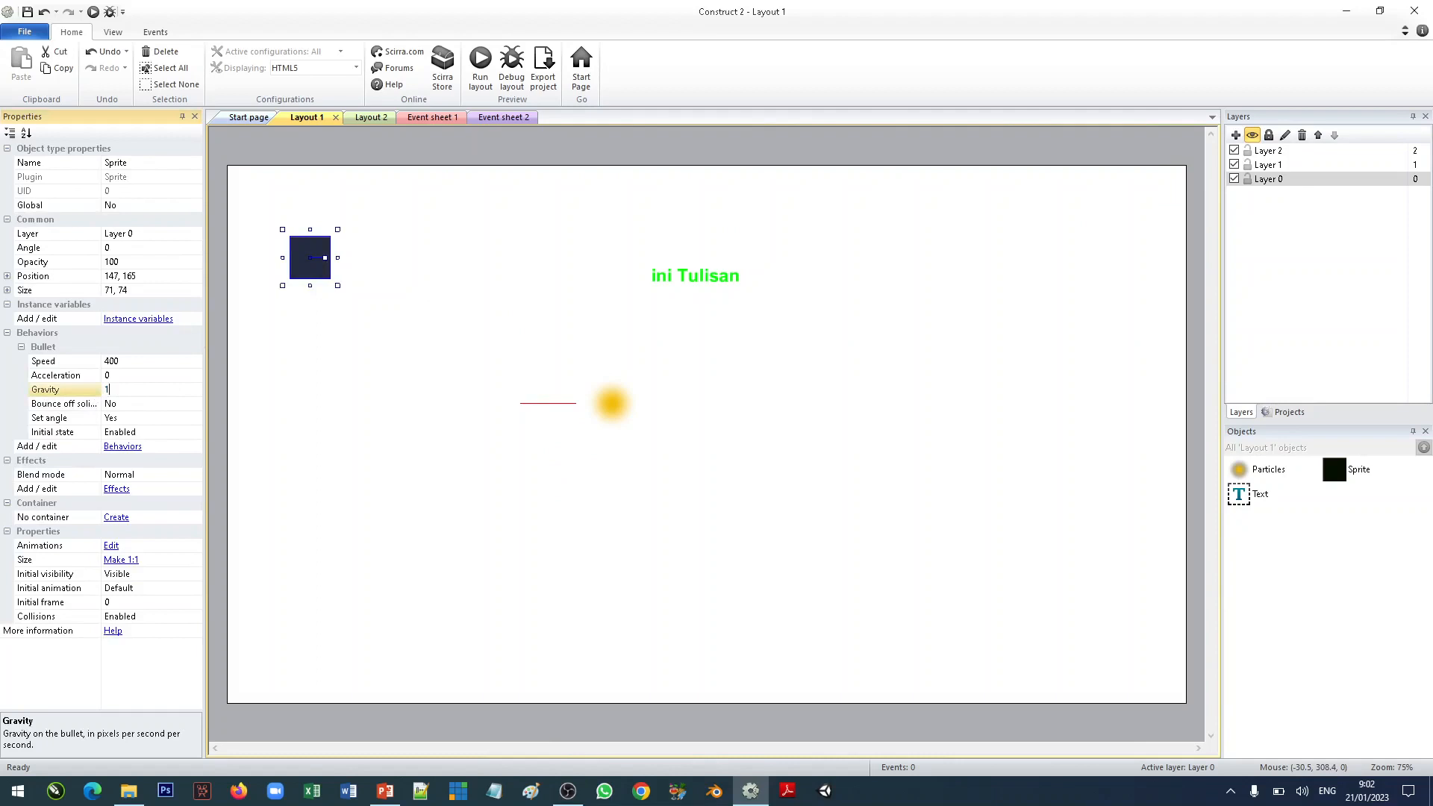
{"action": "type", "text": "1"}
{"action": "left_click", "coordinate": [454, 231]}
{"action": "left_click", "coordinate": [482, 76]}
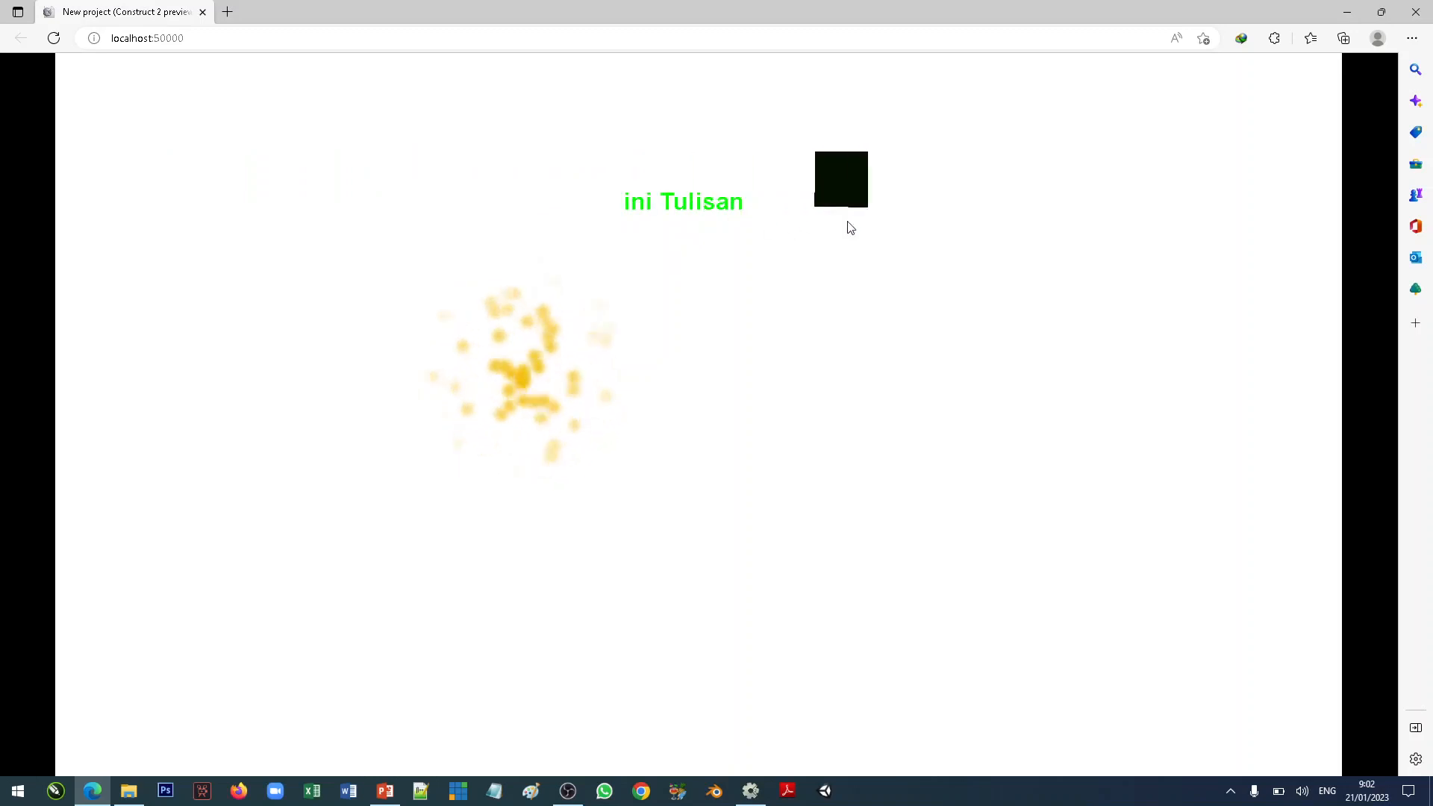
{"action": "left_click", "coordinate": [1415, 12]}
Set the Sprite's Bullet gravity to 10, and check its movement in a preview of Layout 1.
{"action": "left_click", "coordinate": [322, 257]}
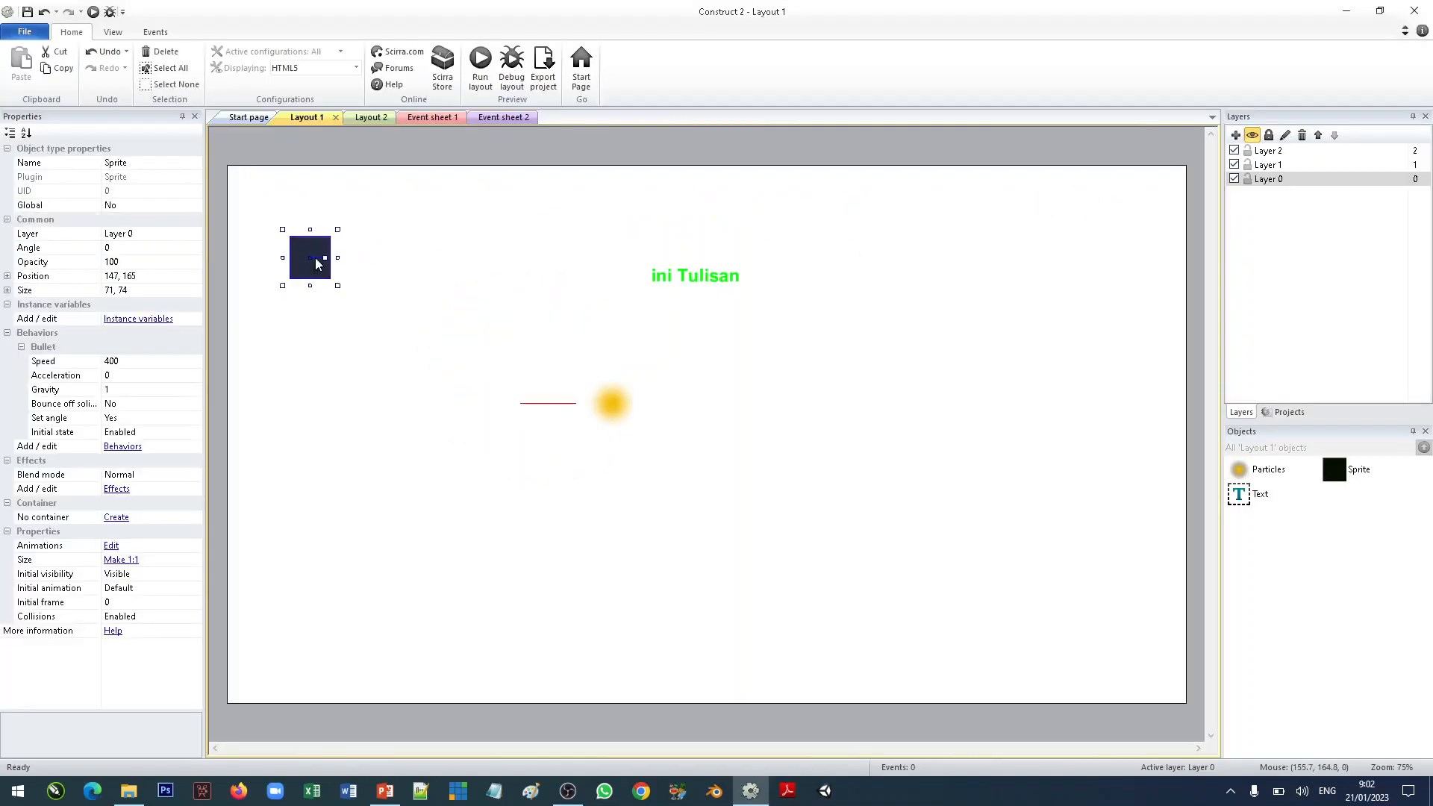
{"action": "left_click", "coordinate": [153, 388]}
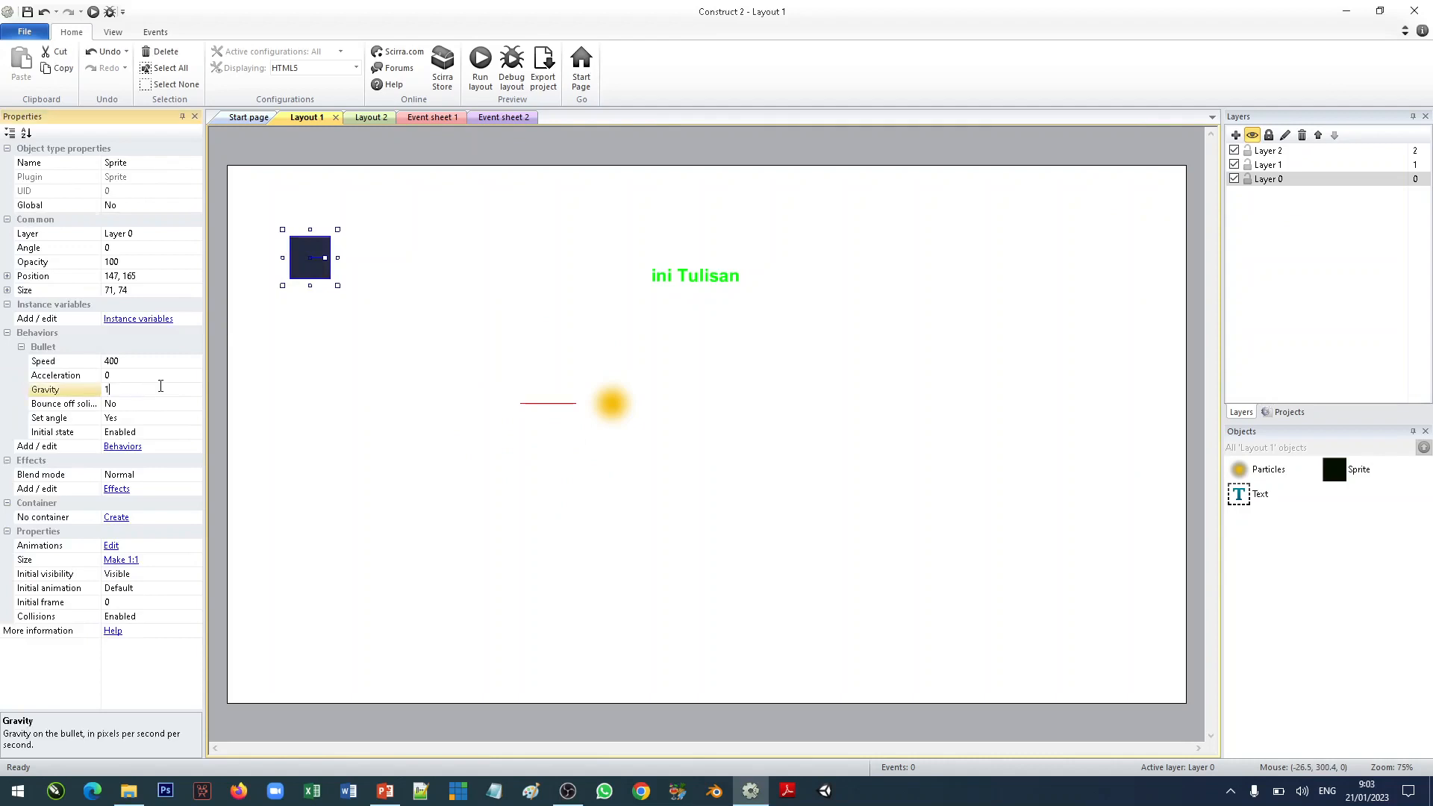
{"action": "left_click", "coordinate": [586, 317]}
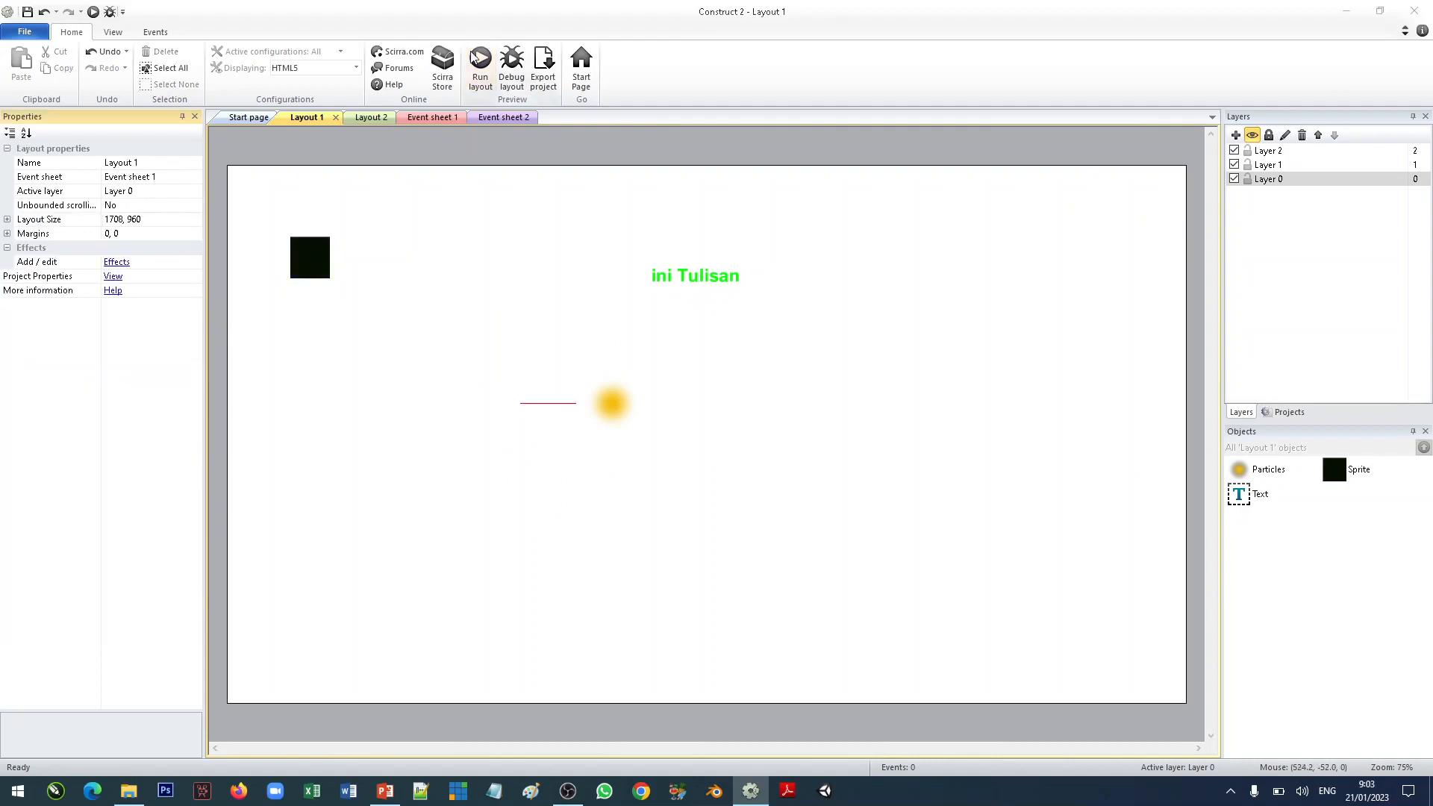
{"action": "left_click", "coordinate": [480, 67]}
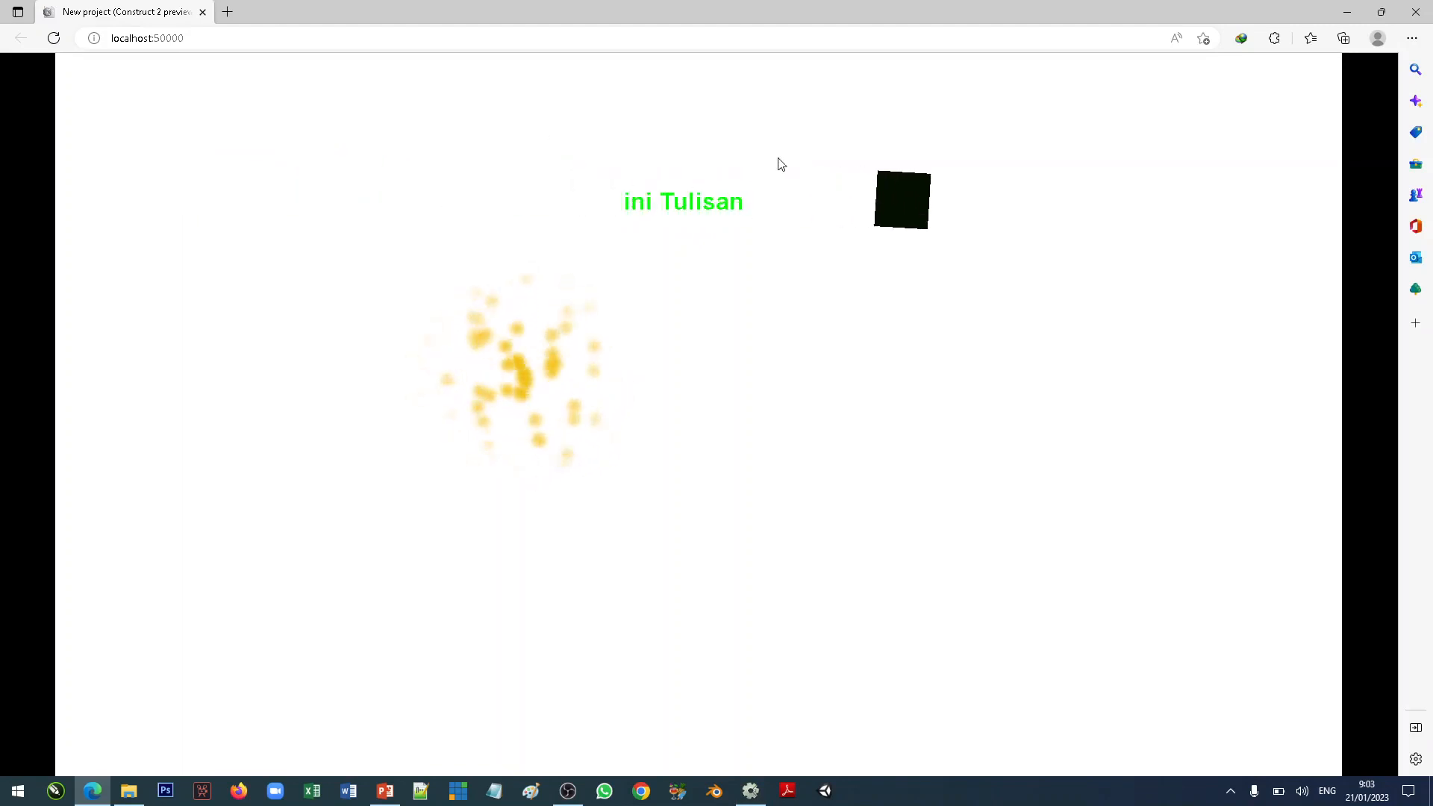
{"action": "left_click", "coordinate": [1415, 11]}
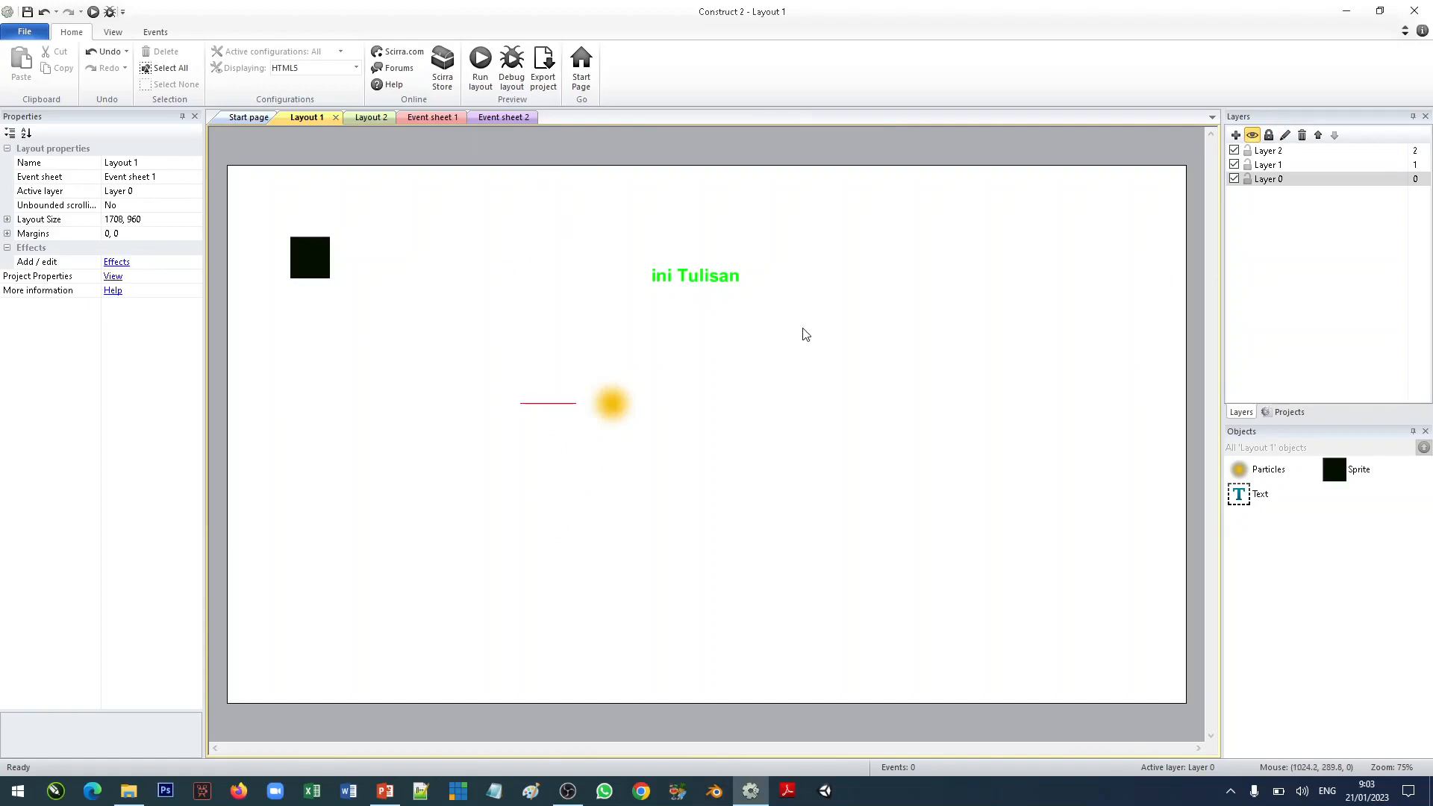
Move the Sprite to about 114, 109, and remove its Bullet behavior.
{"action": "left_click", "coordinate": [315, 279]}
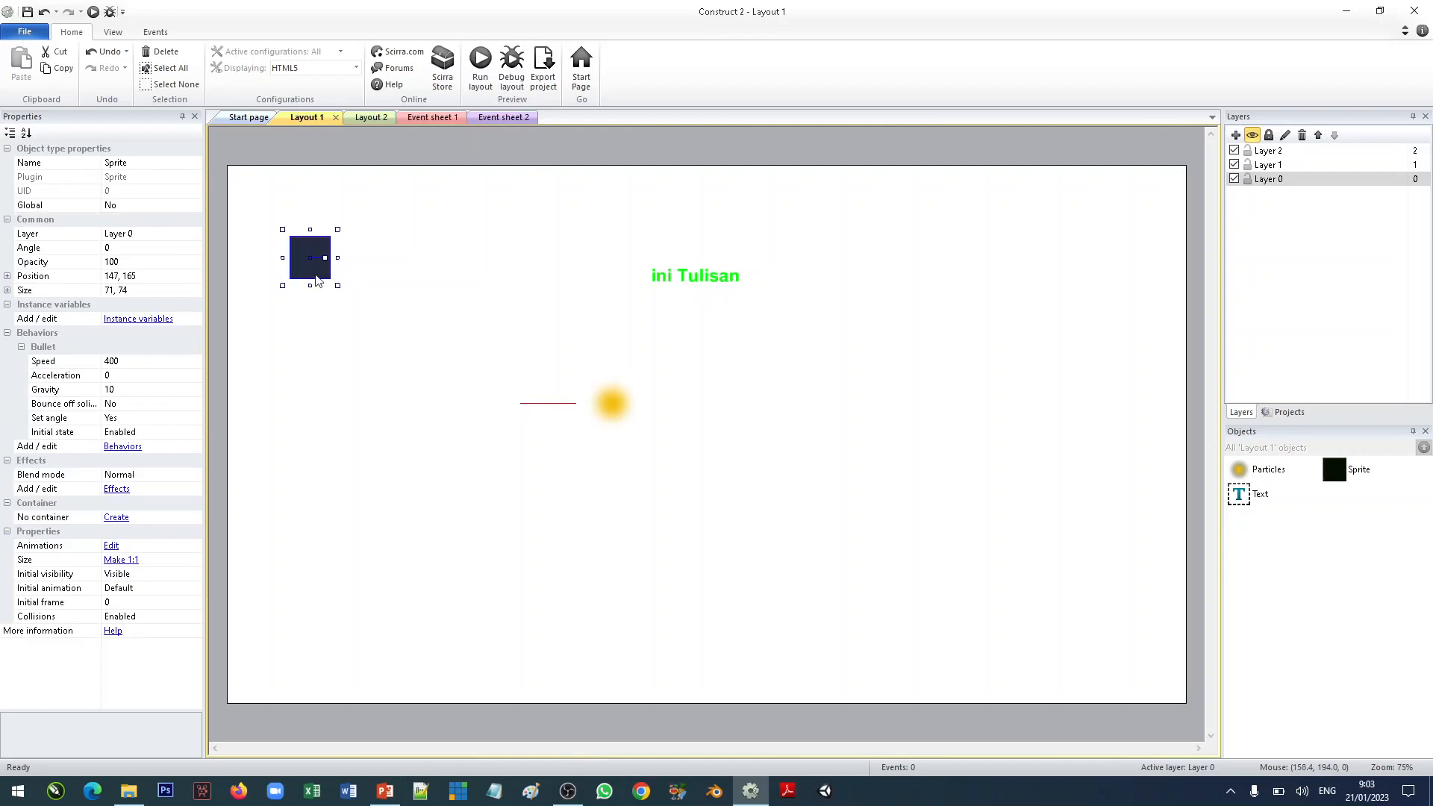
{"action": "left_click_drag", "start_coordinate": [311, 276], "coordinate": [291, 245]}
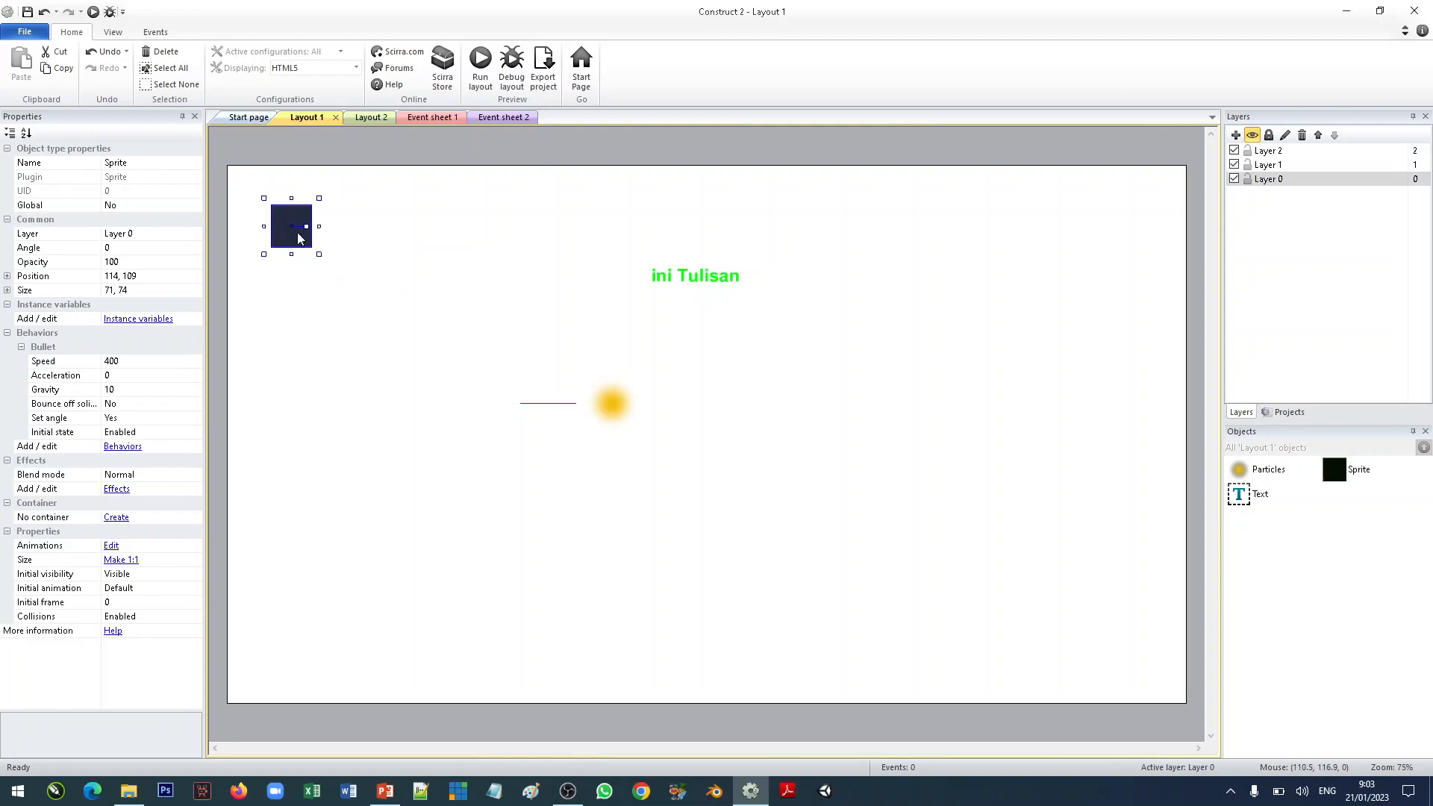
{"action": "left_click", "coordinate": [378, 275]}
{"action": "left_click", "coordinate": [305, 248]}
{"action": "left_click", "coordinate": [123, 446]}
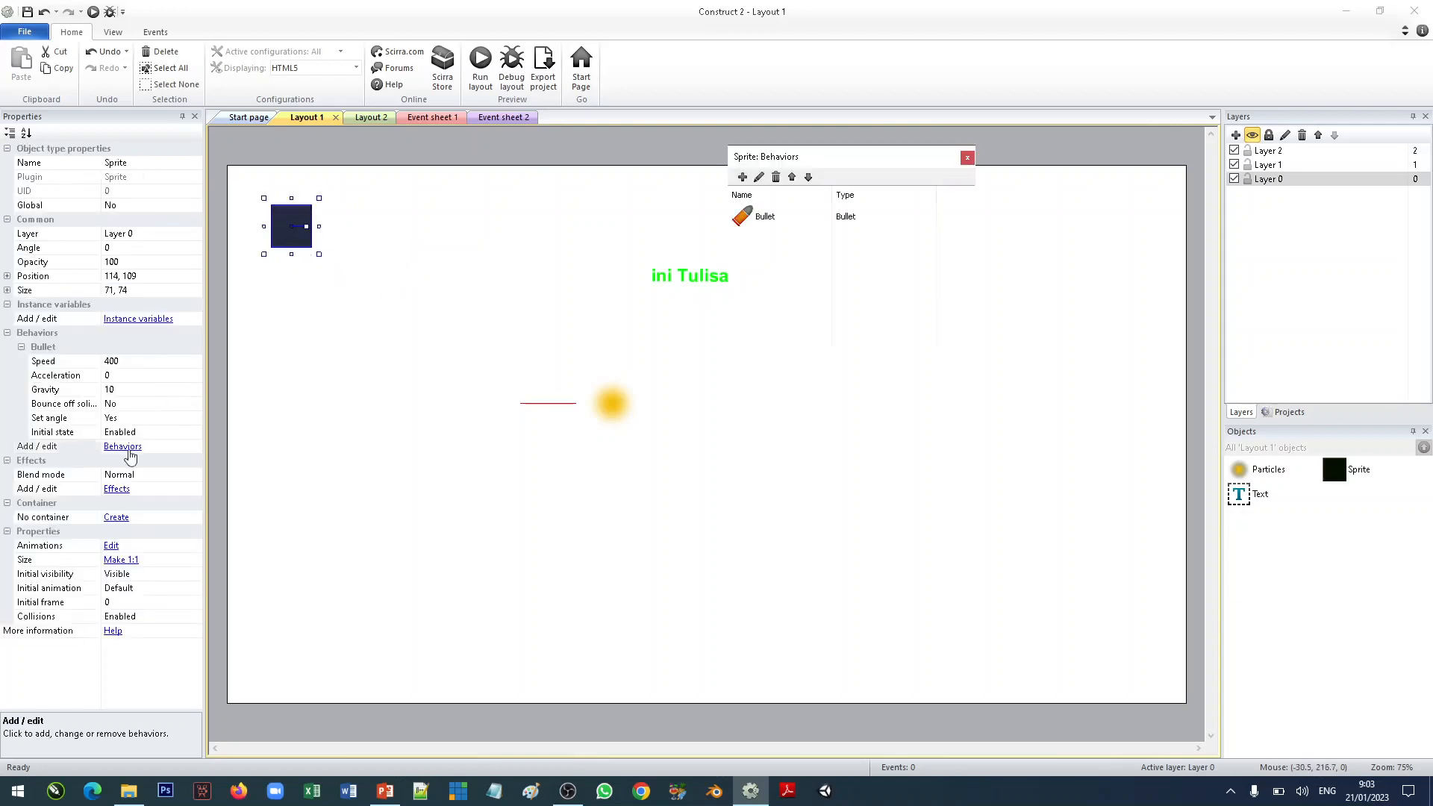
{"action": "left_click", "coordinate": [791, 217]}
{"action": "left_click", "coordinate": [775, 177]}
{"action": "key", "text": "Return"}
Look up LiteTween among the behaviors that can be added to the Sprite, without adding it.
{"action": "left_click", "coordinate": [743, 177]}
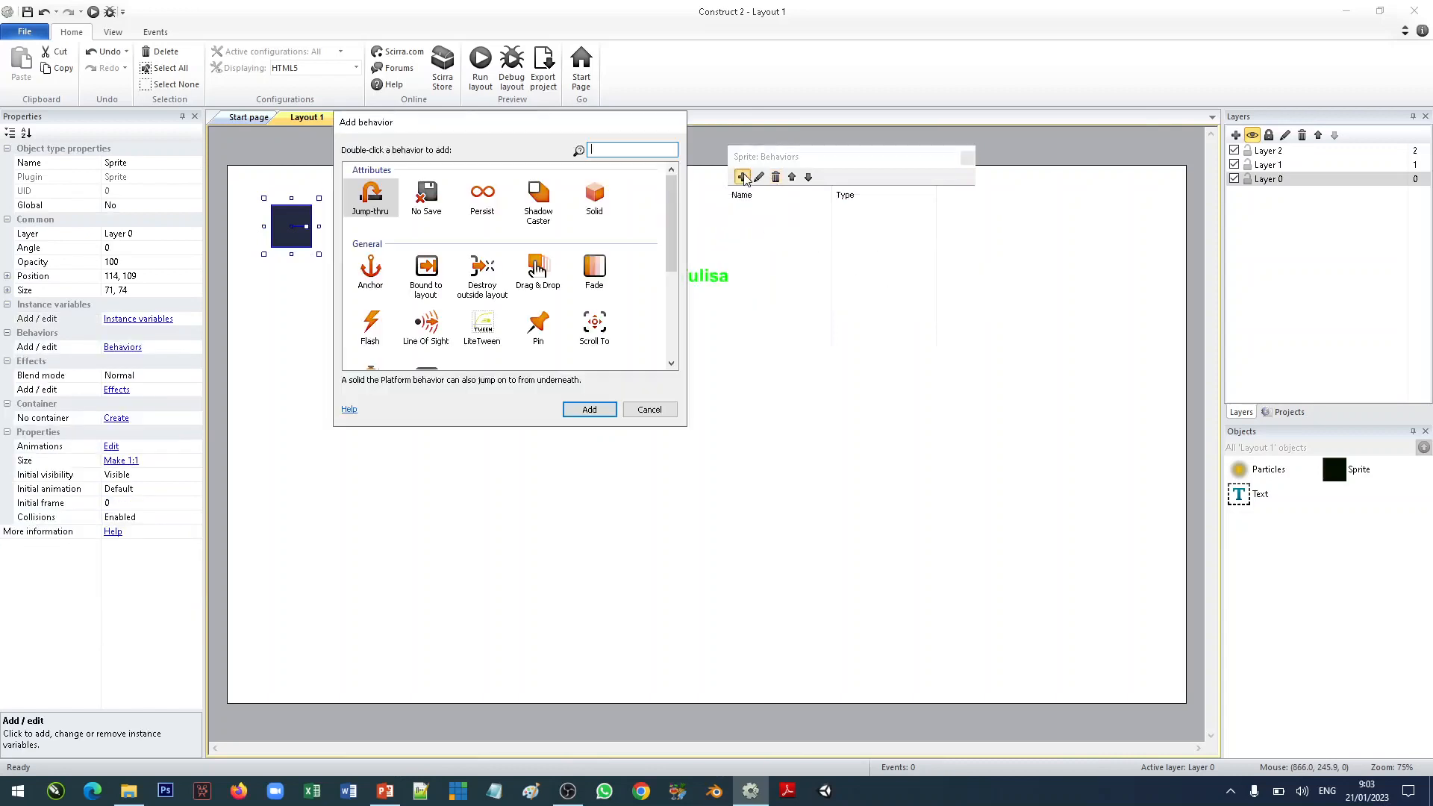
{"action": "scroll", "coordinate": [647, 287], "scroll_direction": "down", "scroll_amount": 1}
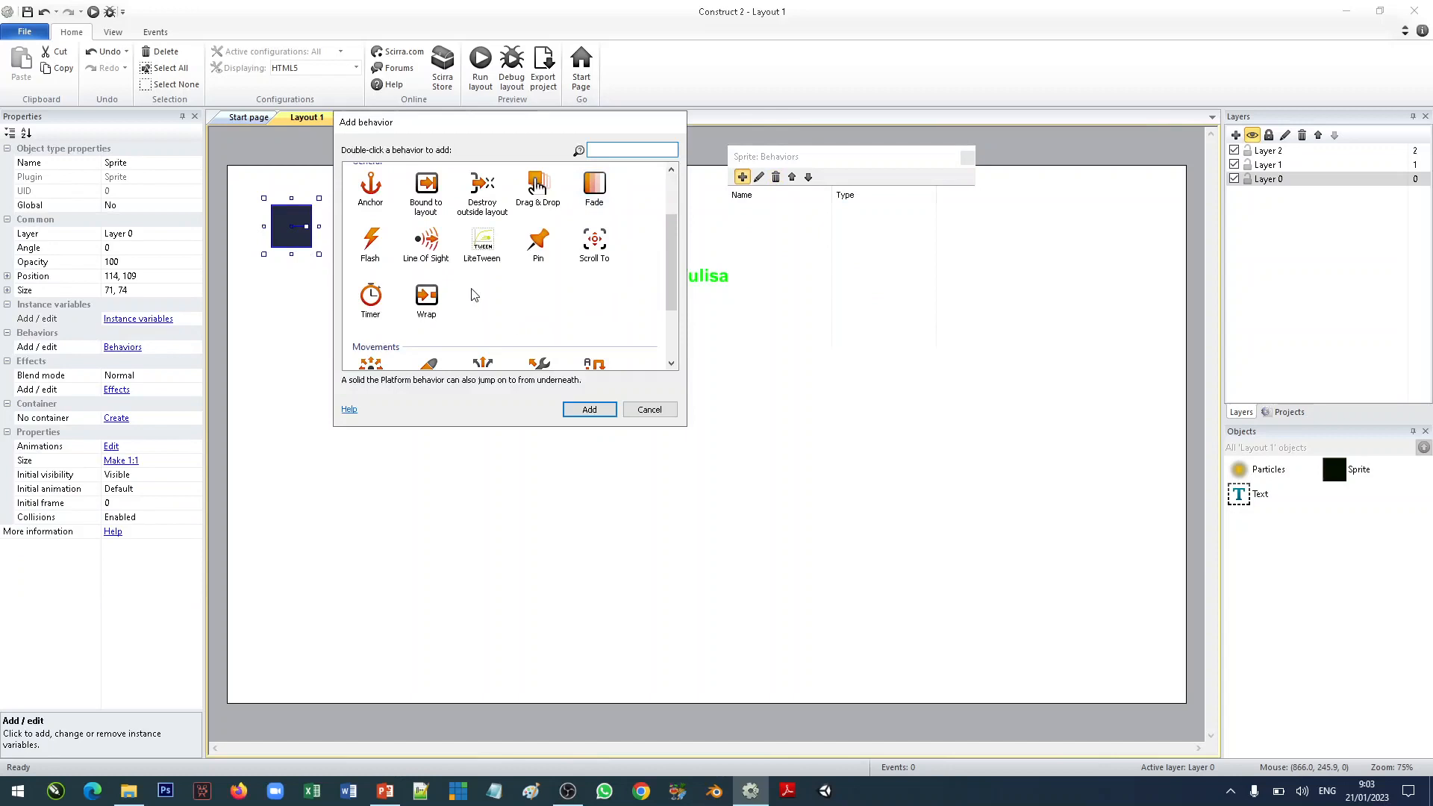
{"action": "left_click", "coordinate": [481, 243]}
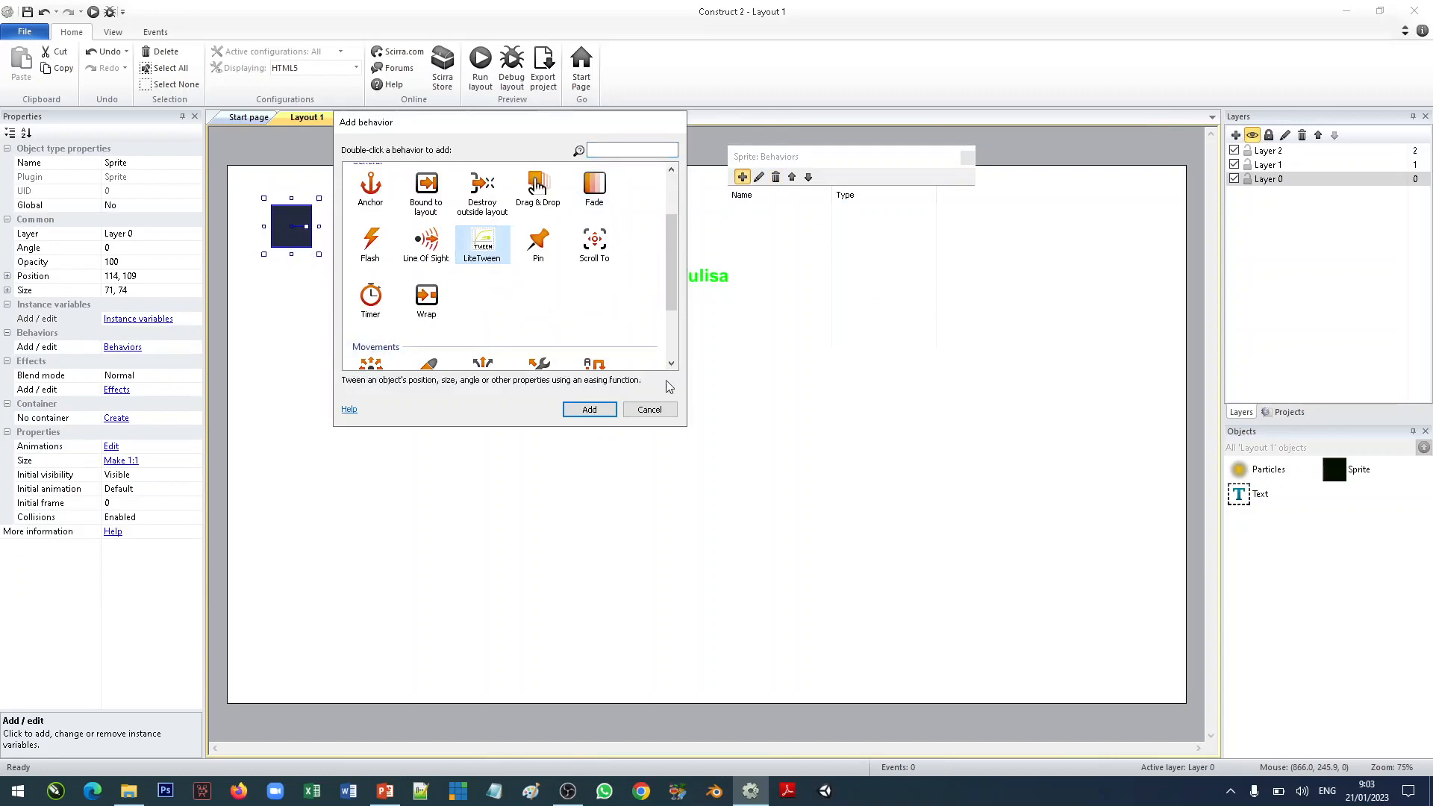
{"action": "left_click", "coordinate": [649, 409]}
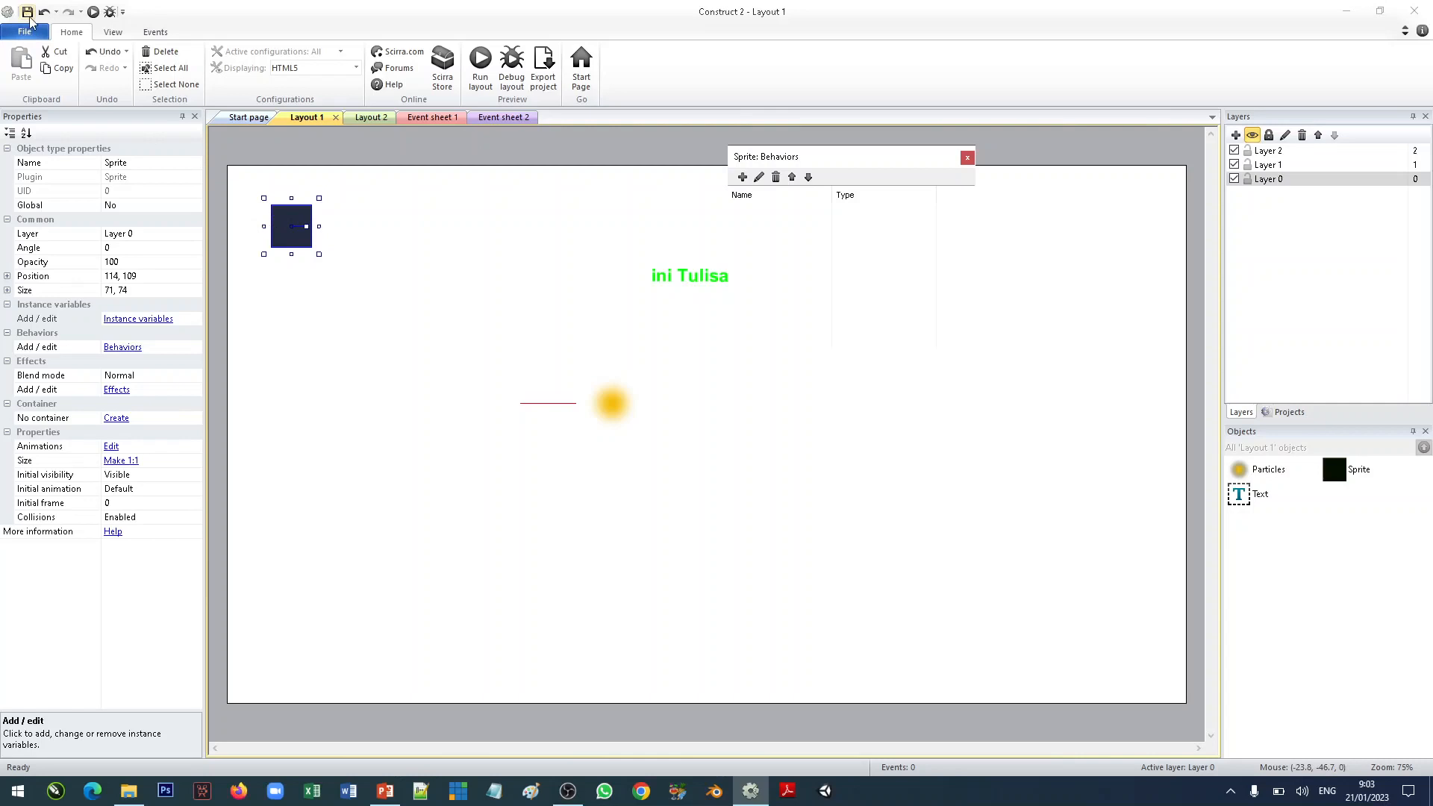
Close Construct 2 and discard the unsaved changes of New project.
{"action": "left_click", "coordinate": [1415, 12]}
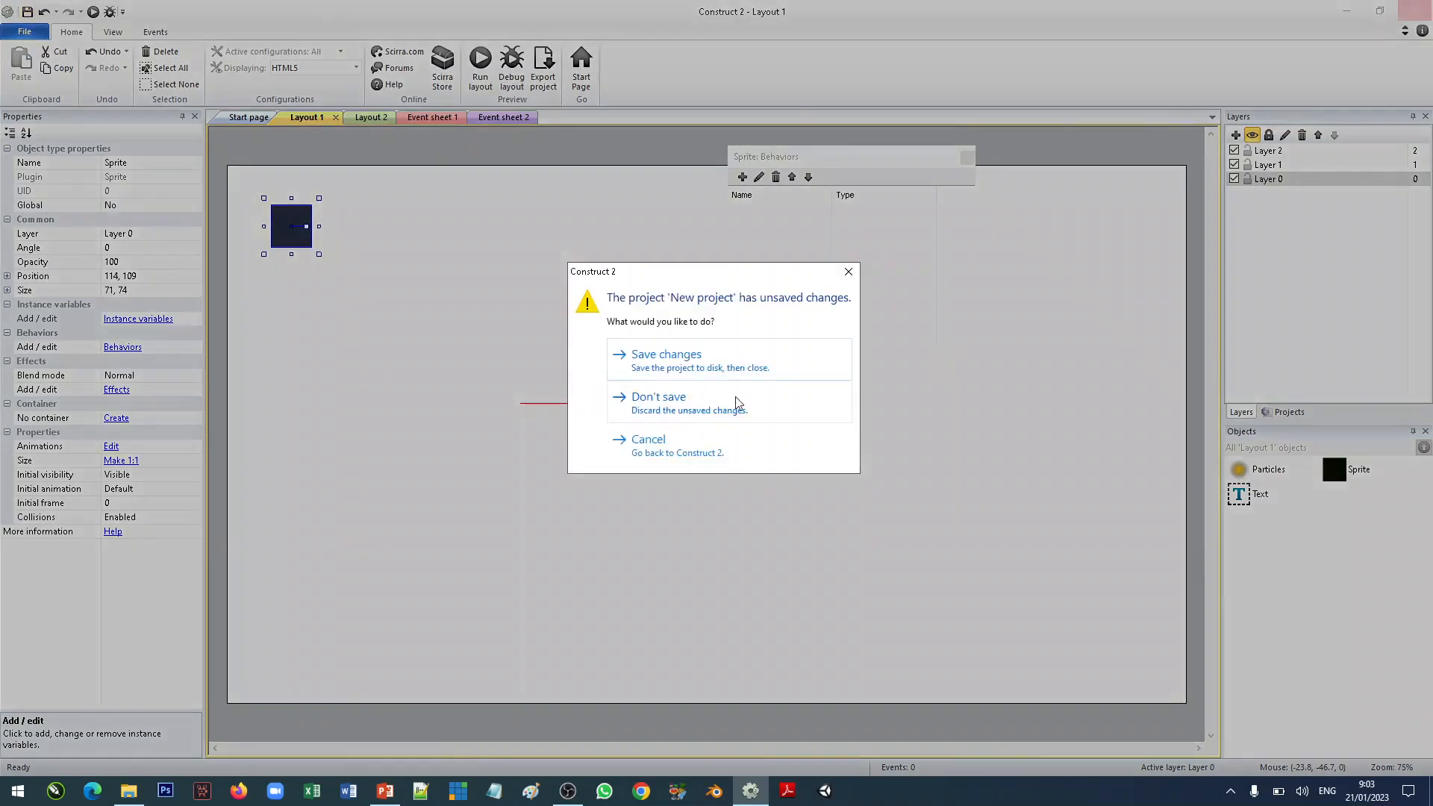
{"action": "left_click", "coordinate": [733, 403]}
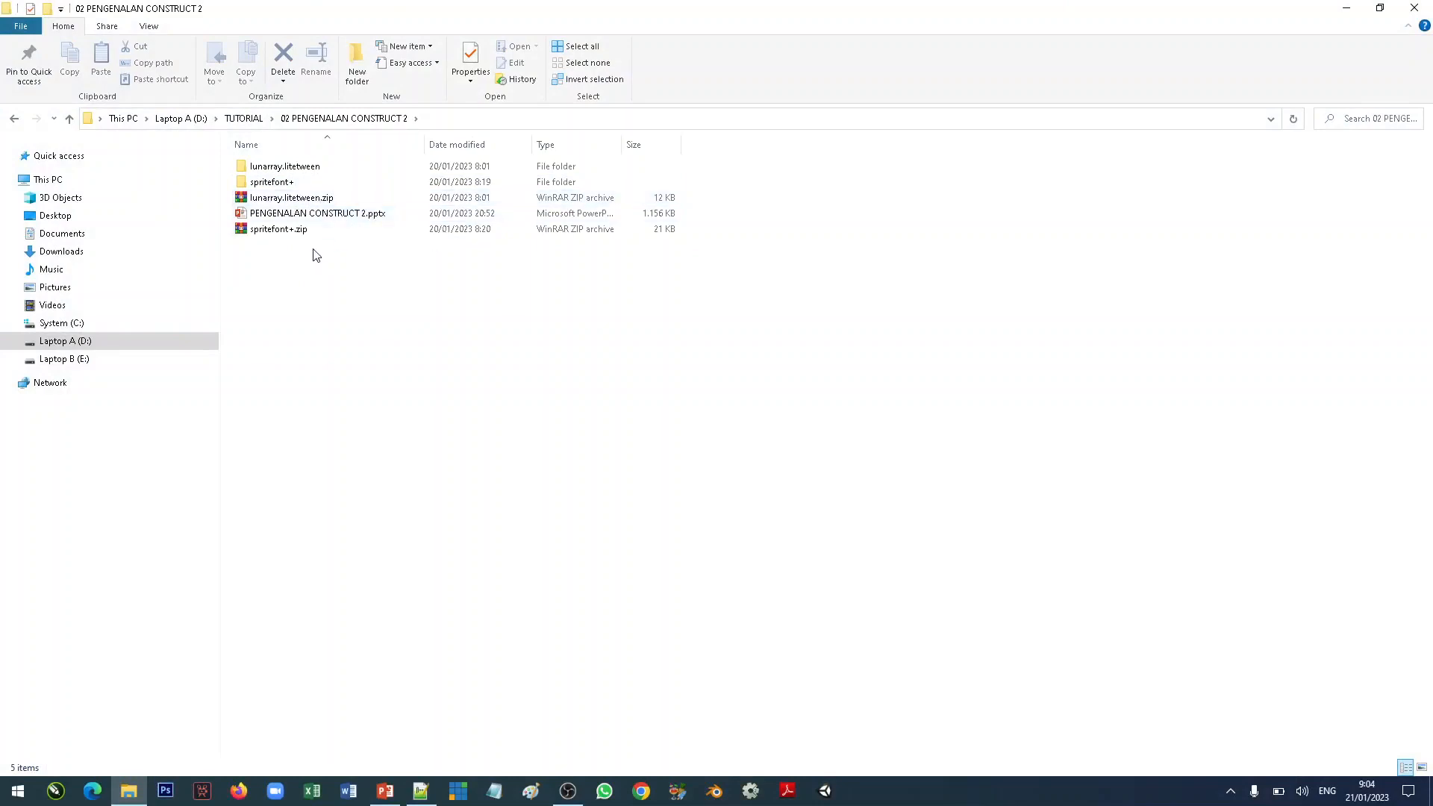
In File Explorer, examine the lunarray.litetween.zip archive and the contents of the lunarray.litetween folder, returning to 02 PENGENALAN CONSTRUCT 2.
{"action": "left_click", "coordinate": [324, 200]}
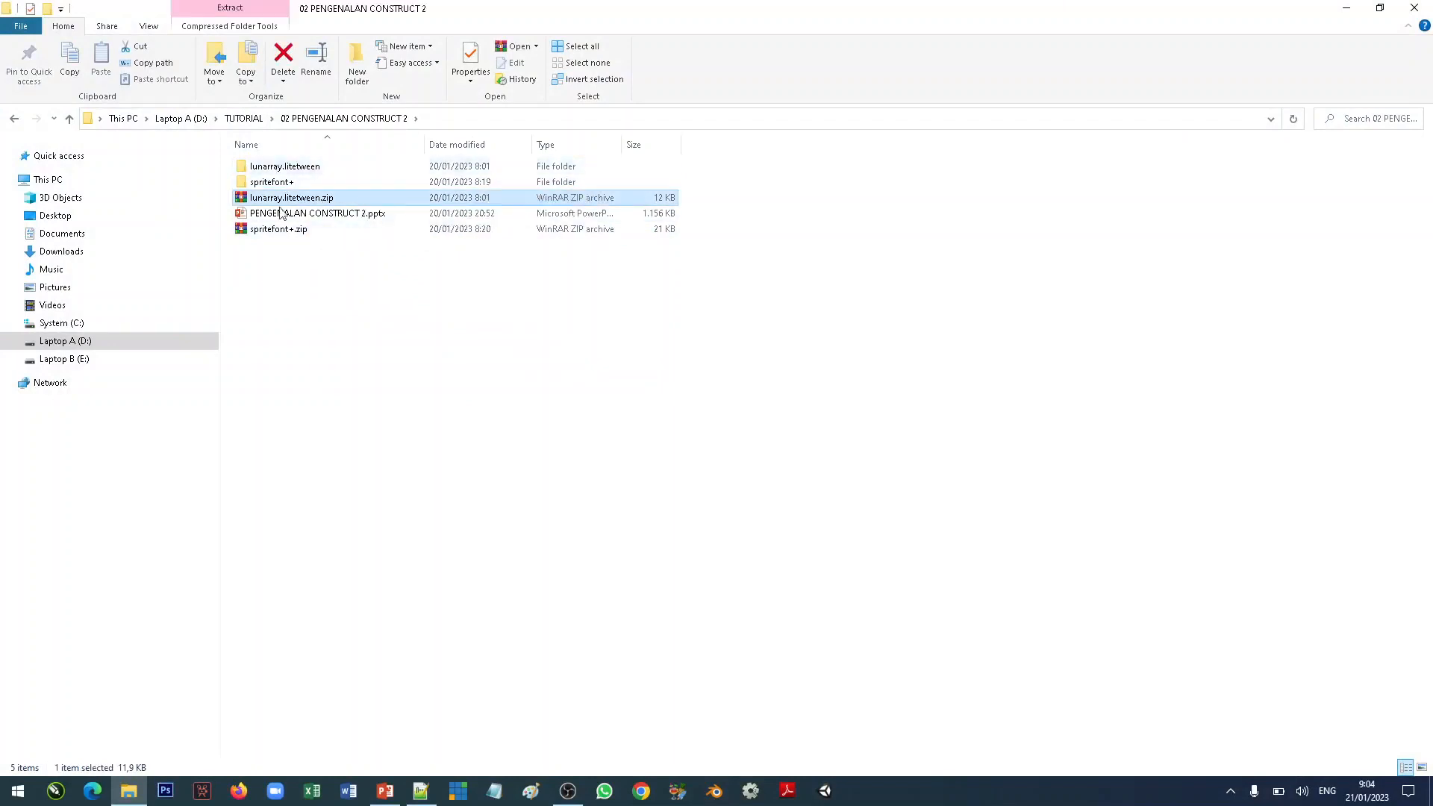
{"action": "left_click", "coordinate": [340, 338]}
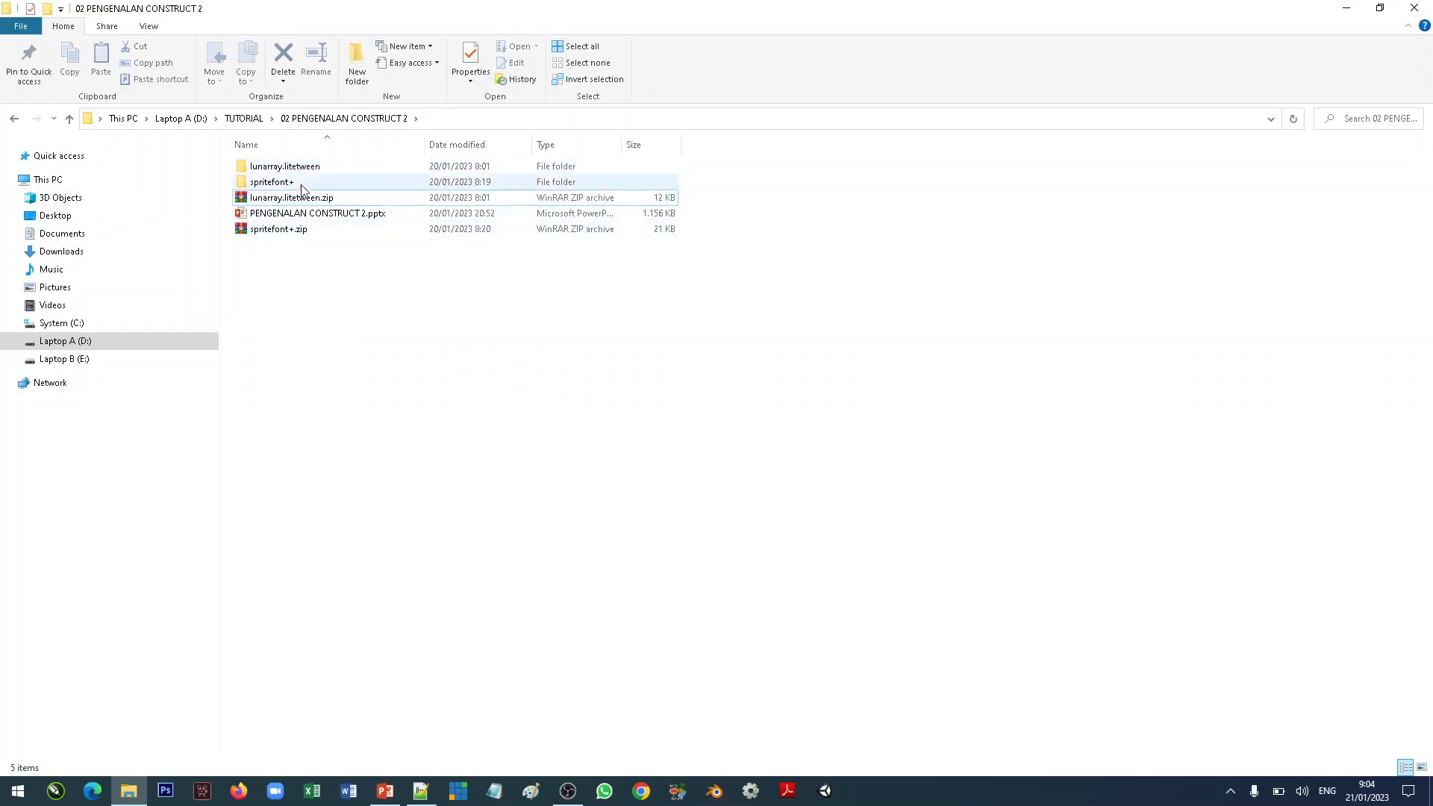
{"action": "left_click", "coordinate": [320, 171]}
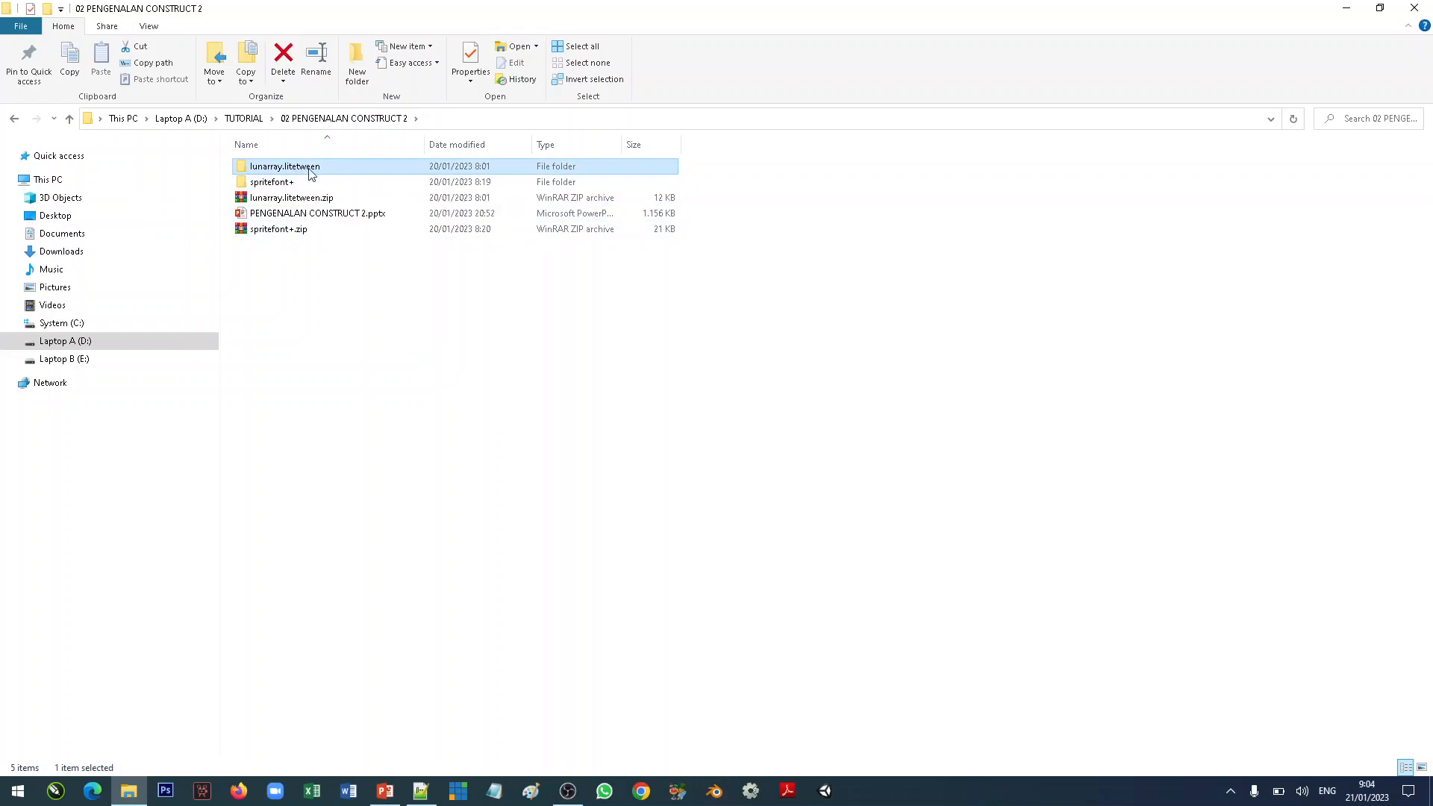
{"action": "double_click", "coordinate": [322, 166]}
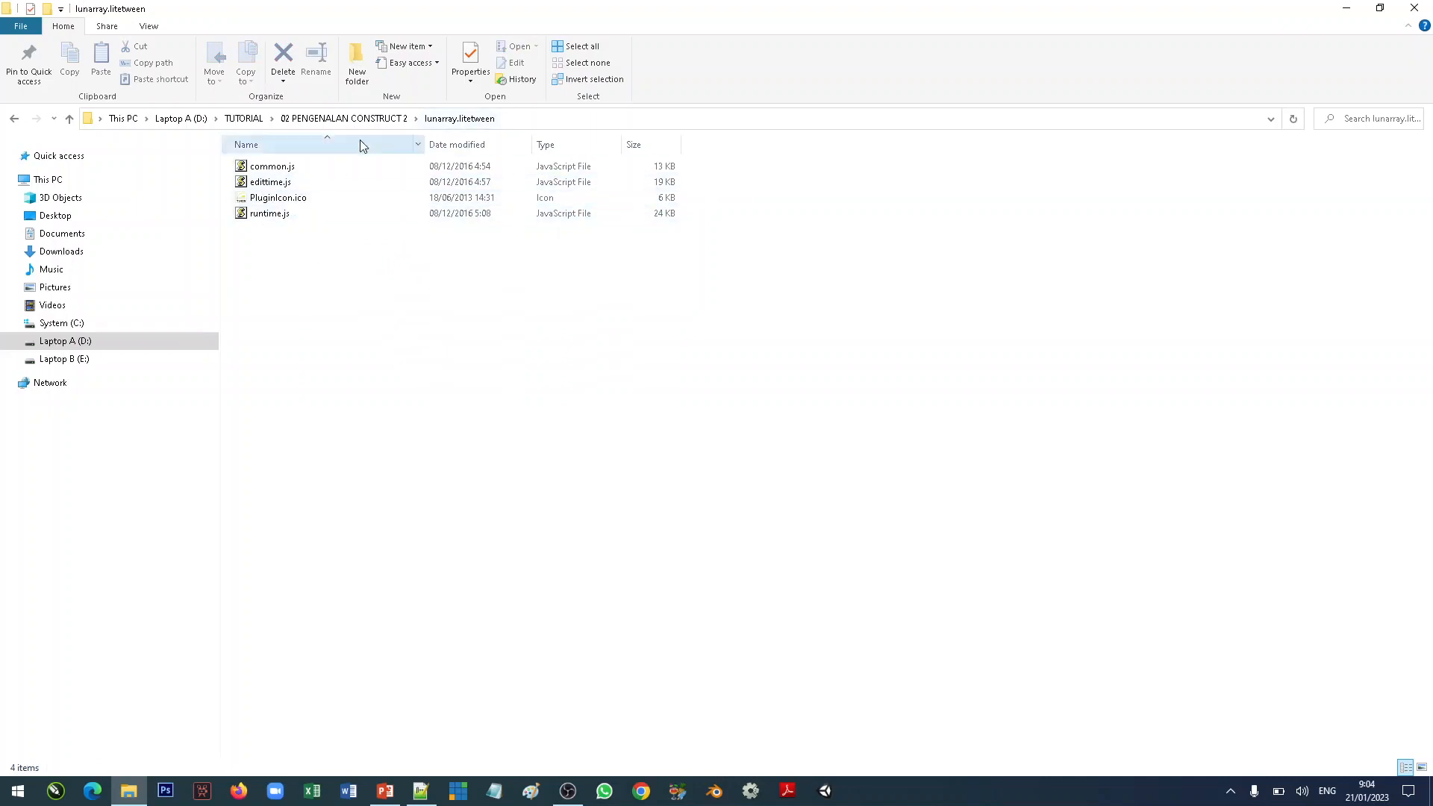
{"action": "left_click", "coordinate": [343, 118]}
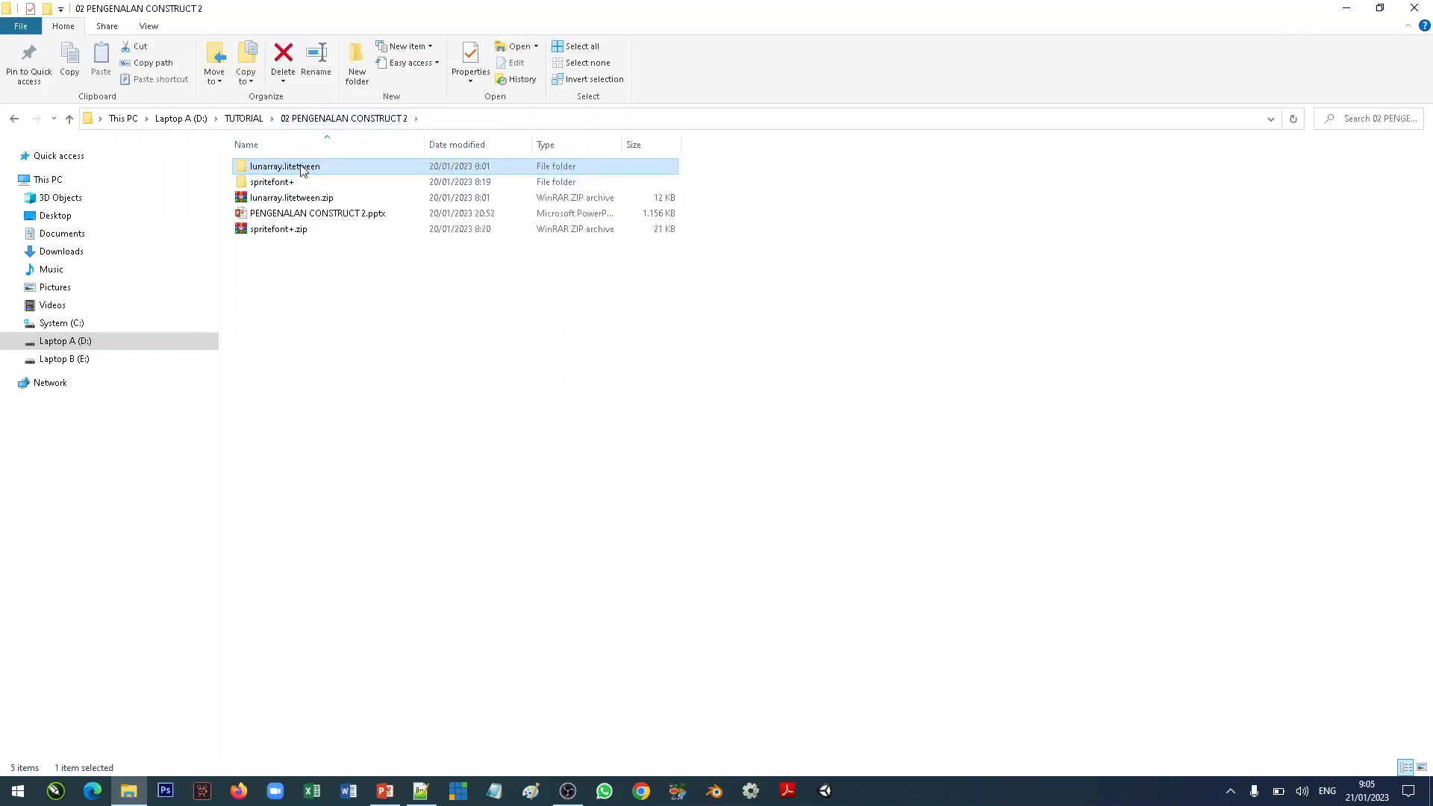
Copy the lunarray.litetween folder and open the behaviors folder under C:\Program Files\Construct 2\exporters\html5.
{"action": "right_click", "coordinate": [302, 168]}
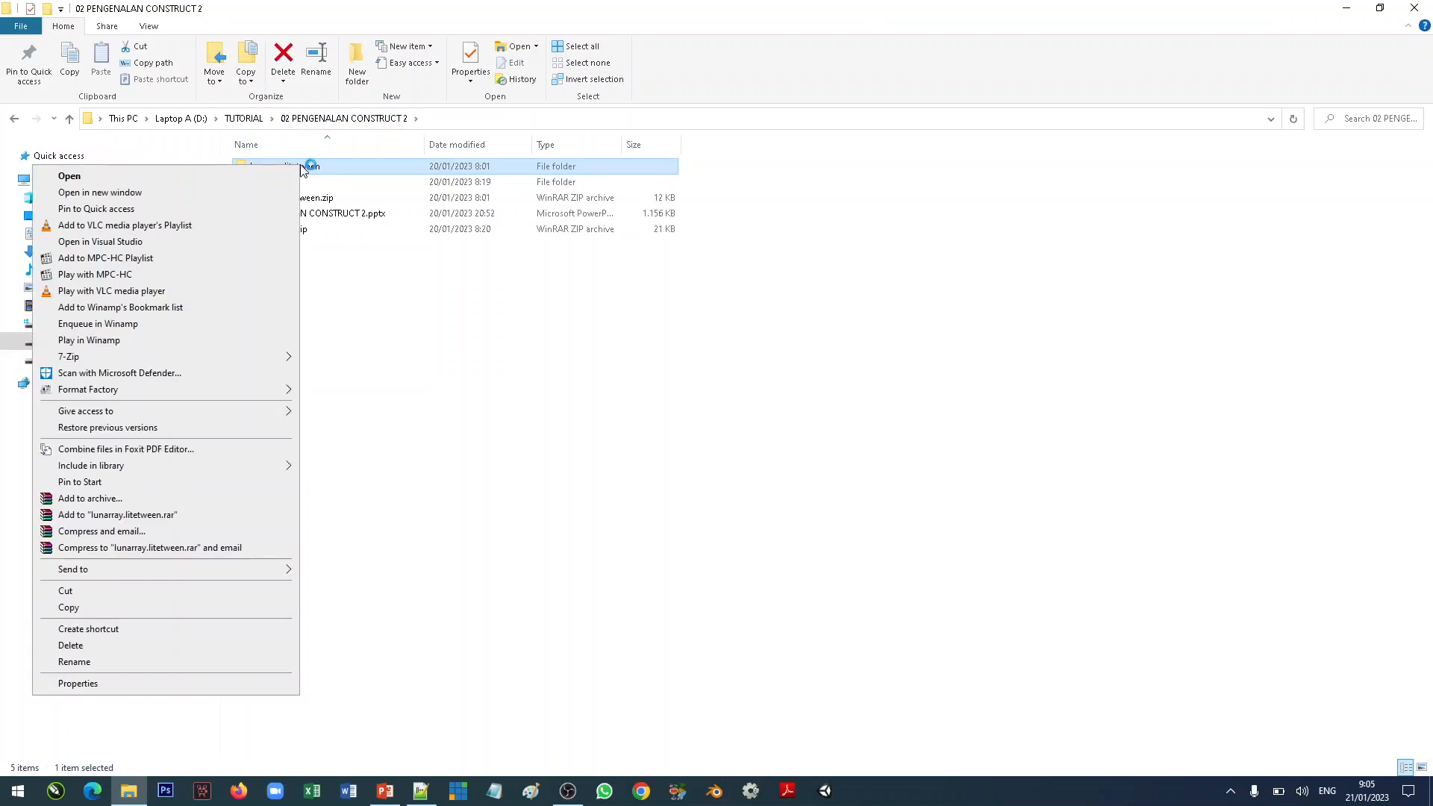
{"action": "left_click", "coordinate": [98, 608]}
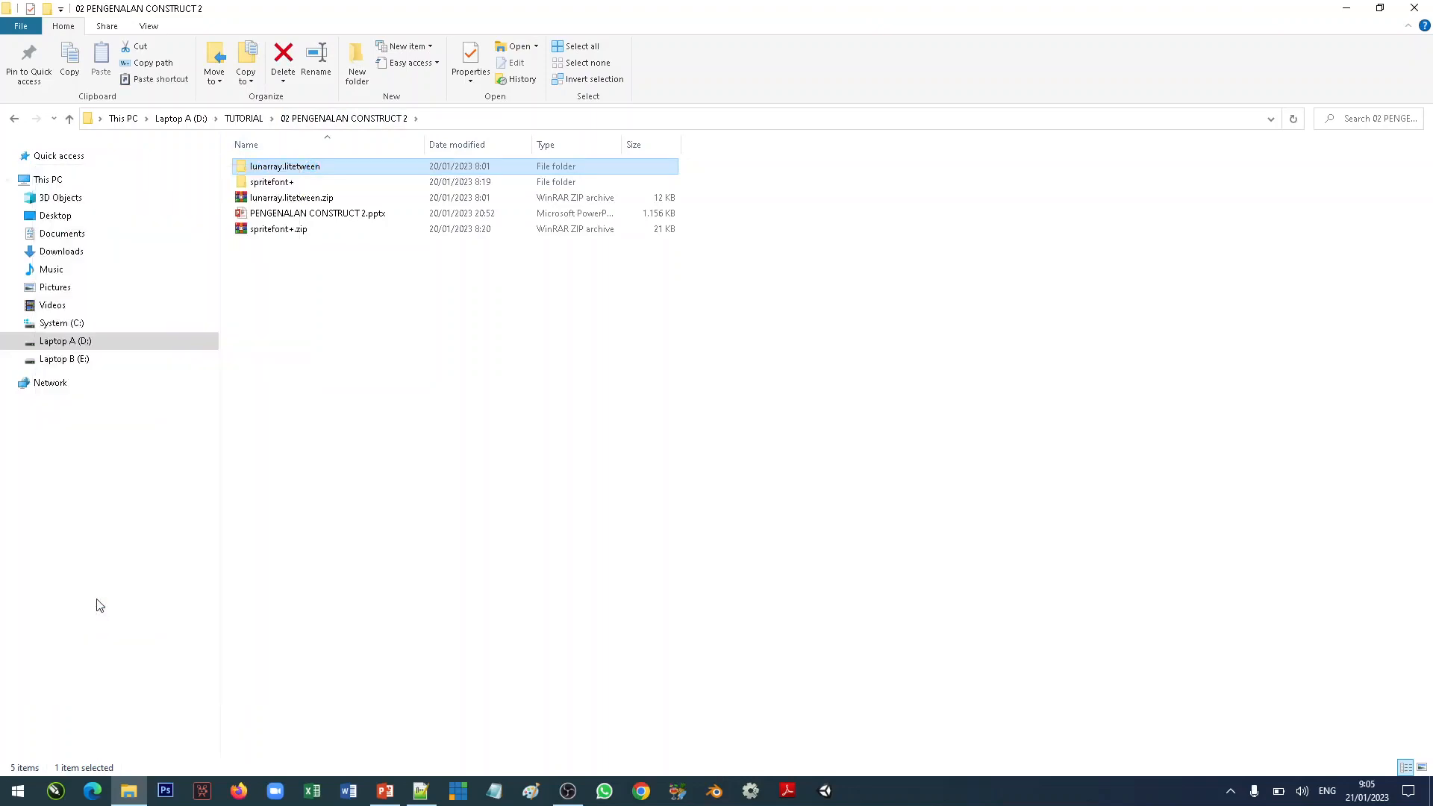
{"action": "left_click", "coordinate": [62, 323]}
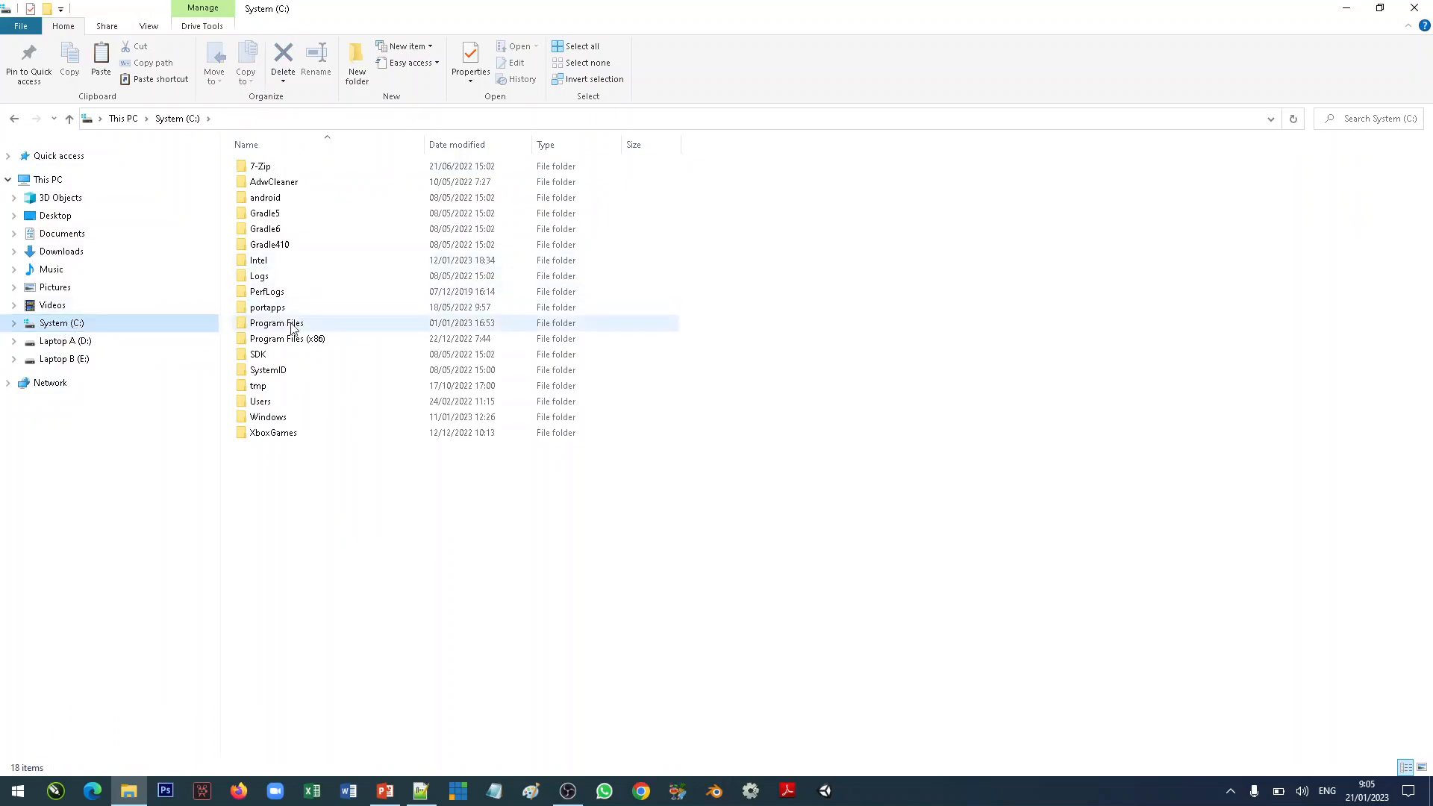
{"action": "double_click", "coordinate": [291, 323]}
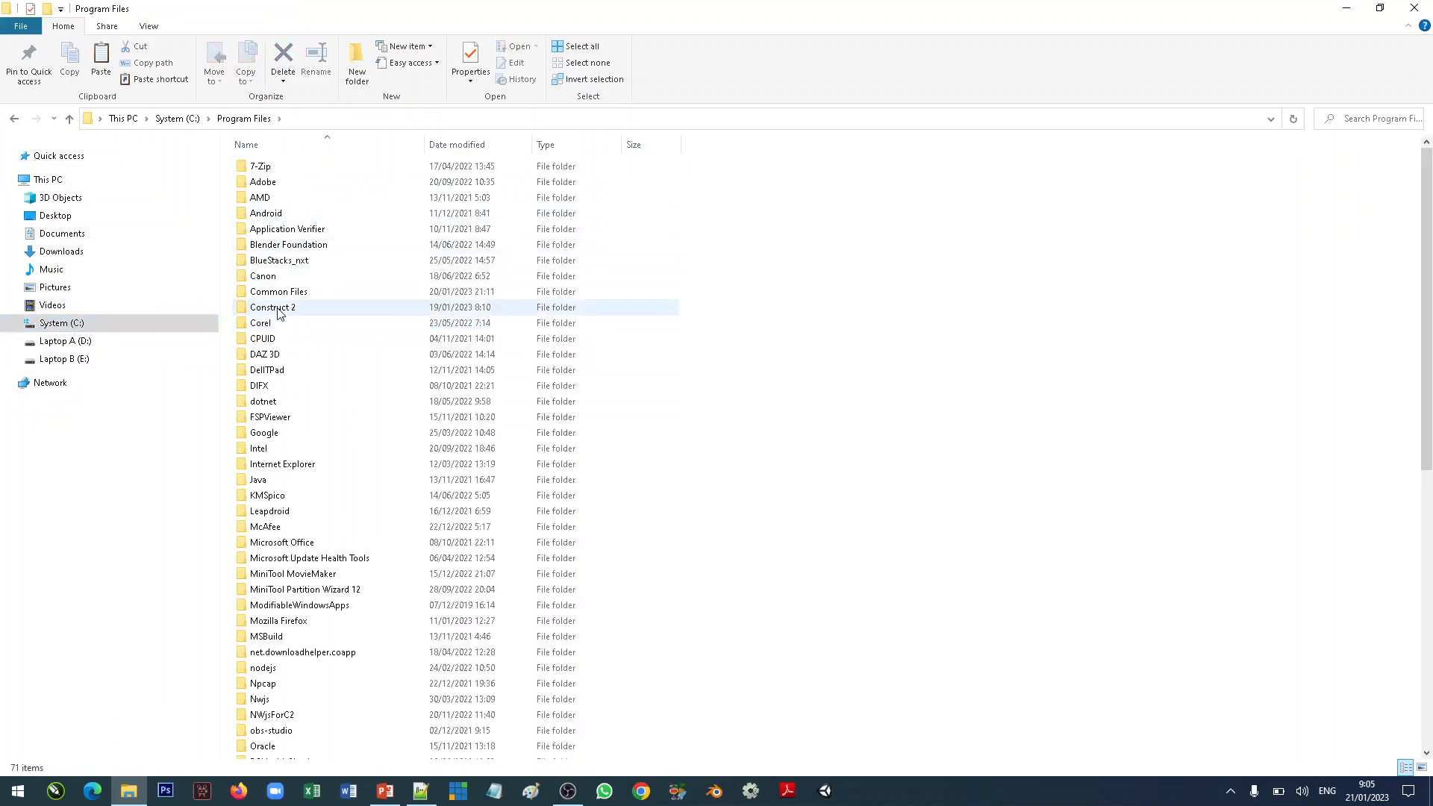
{"action": "double_click", "coordinate": [279, 308]}
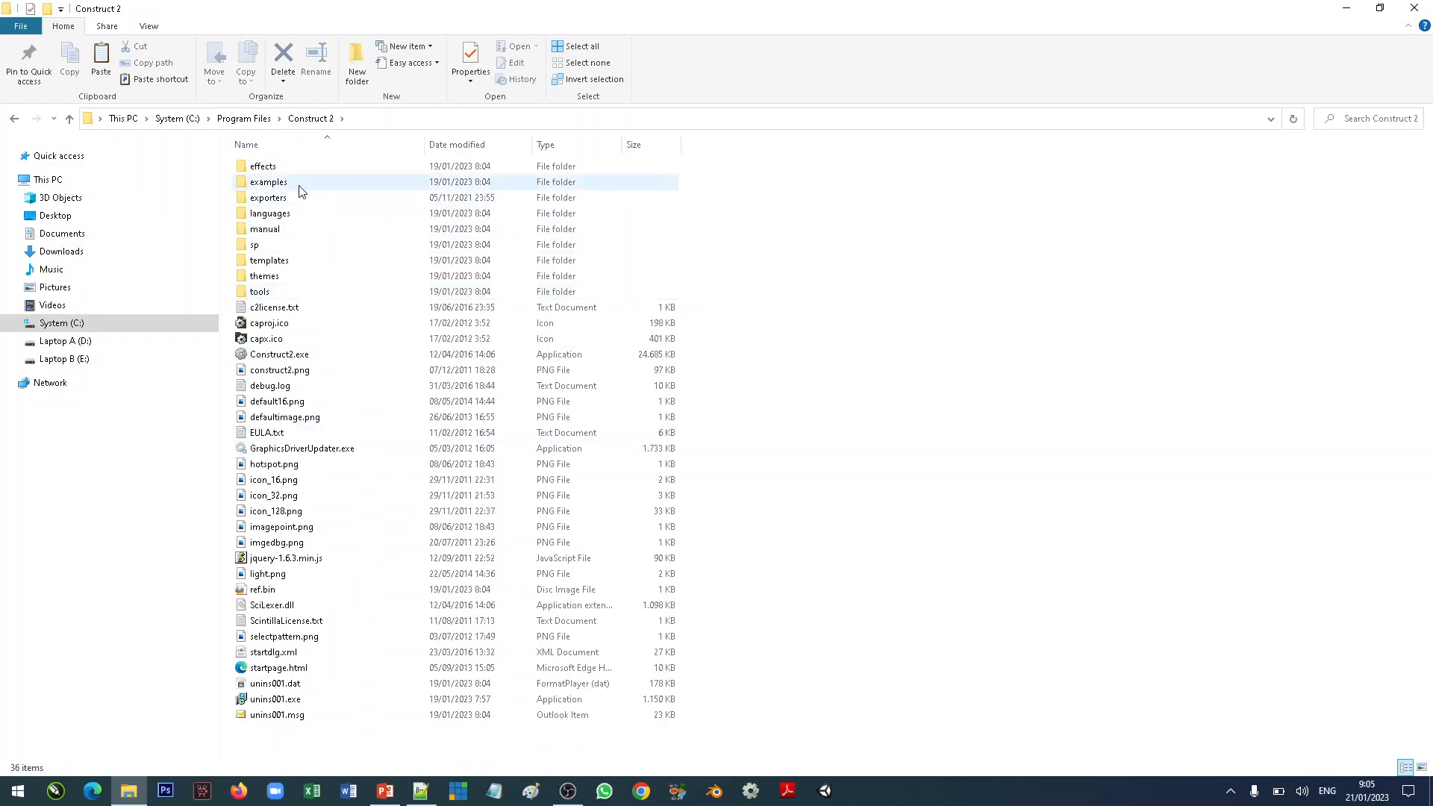
{"action": "left_click", "coordinate": [286, 200]}
{"action": "double_click", "coordinate": [274, 167]}
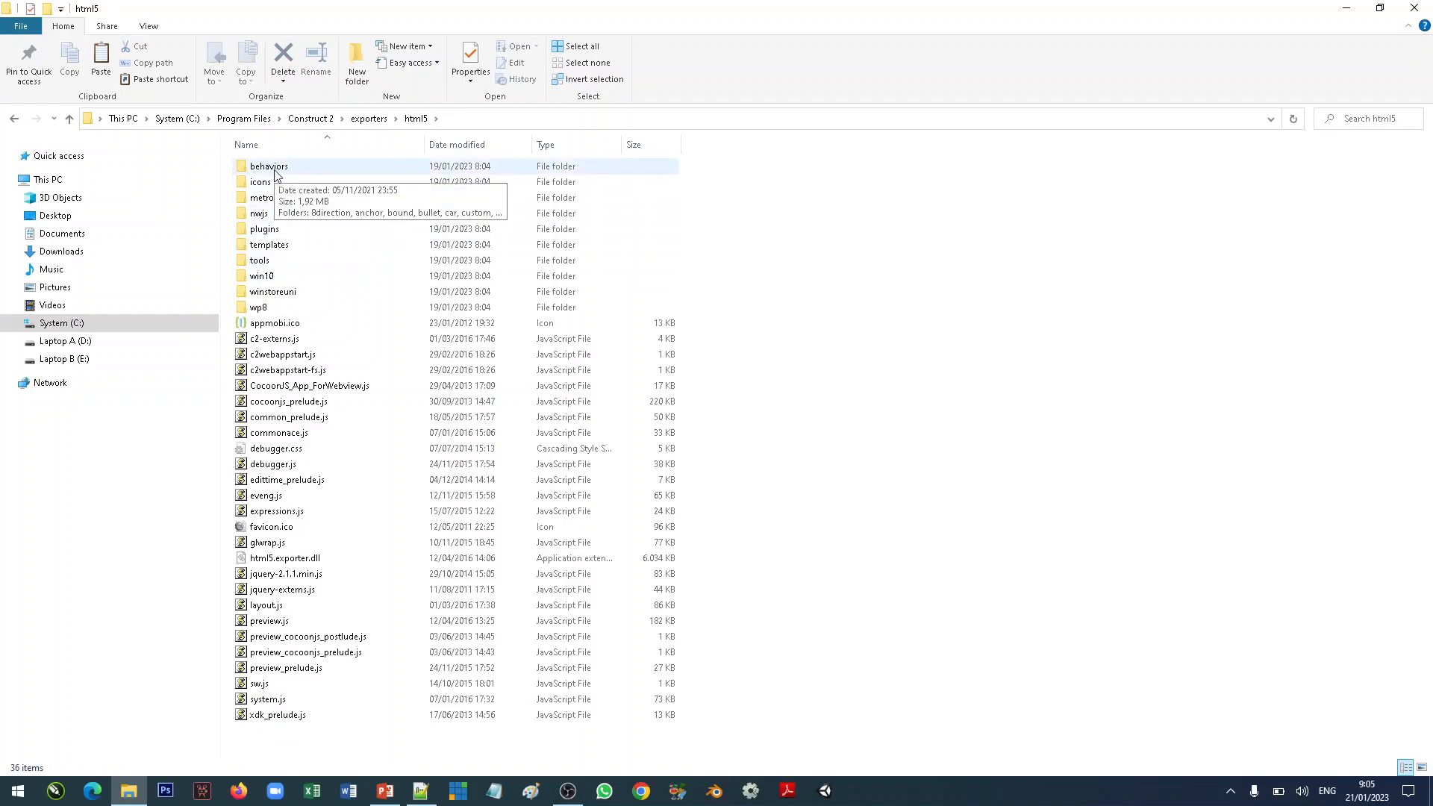
{"action": "double_click", "coordinate": [275, 172]}
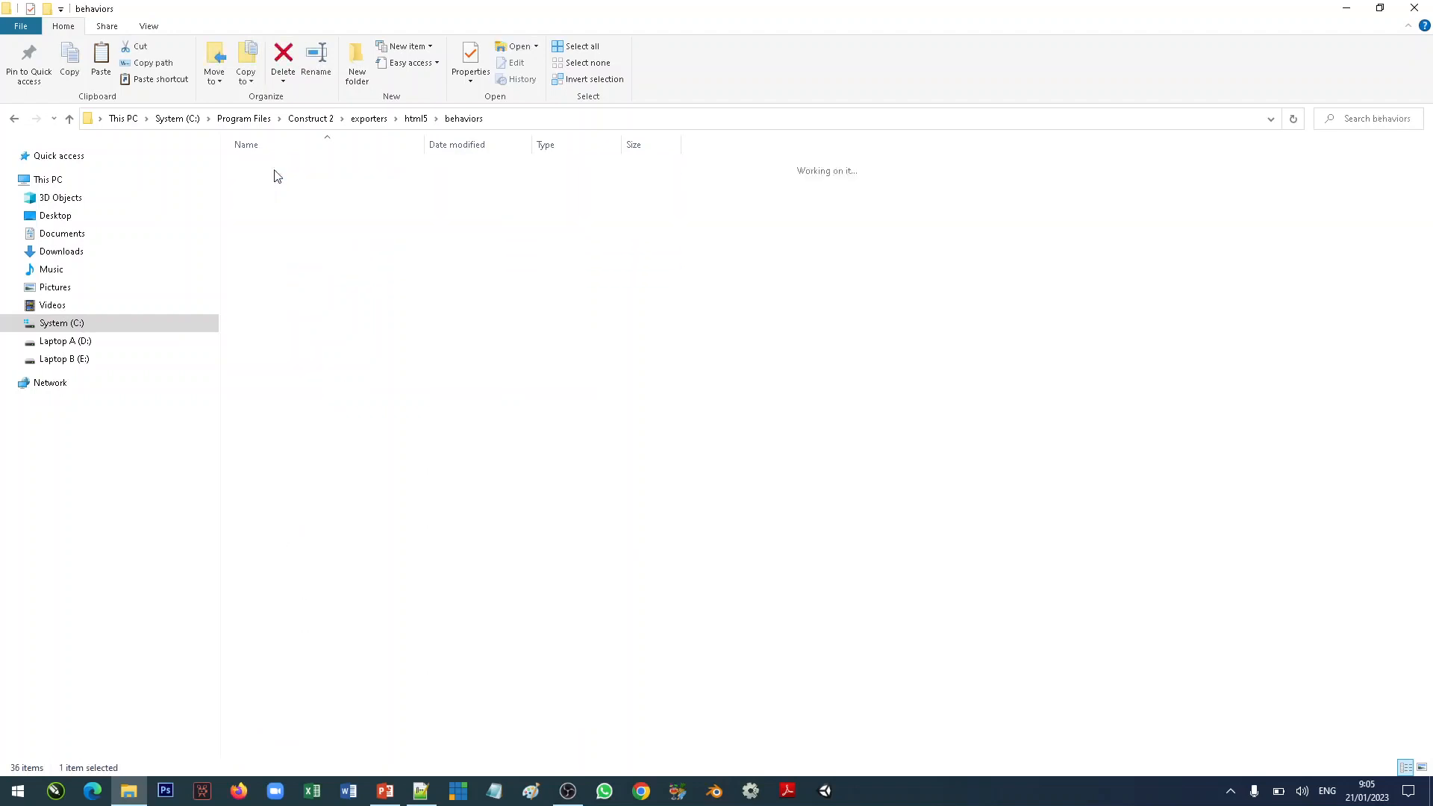
Check the paste option in the behaviors folder without pasting, and select the existing lunarray.litetween folder.
{"action": "right_click", "coordinate": [895, 325]}
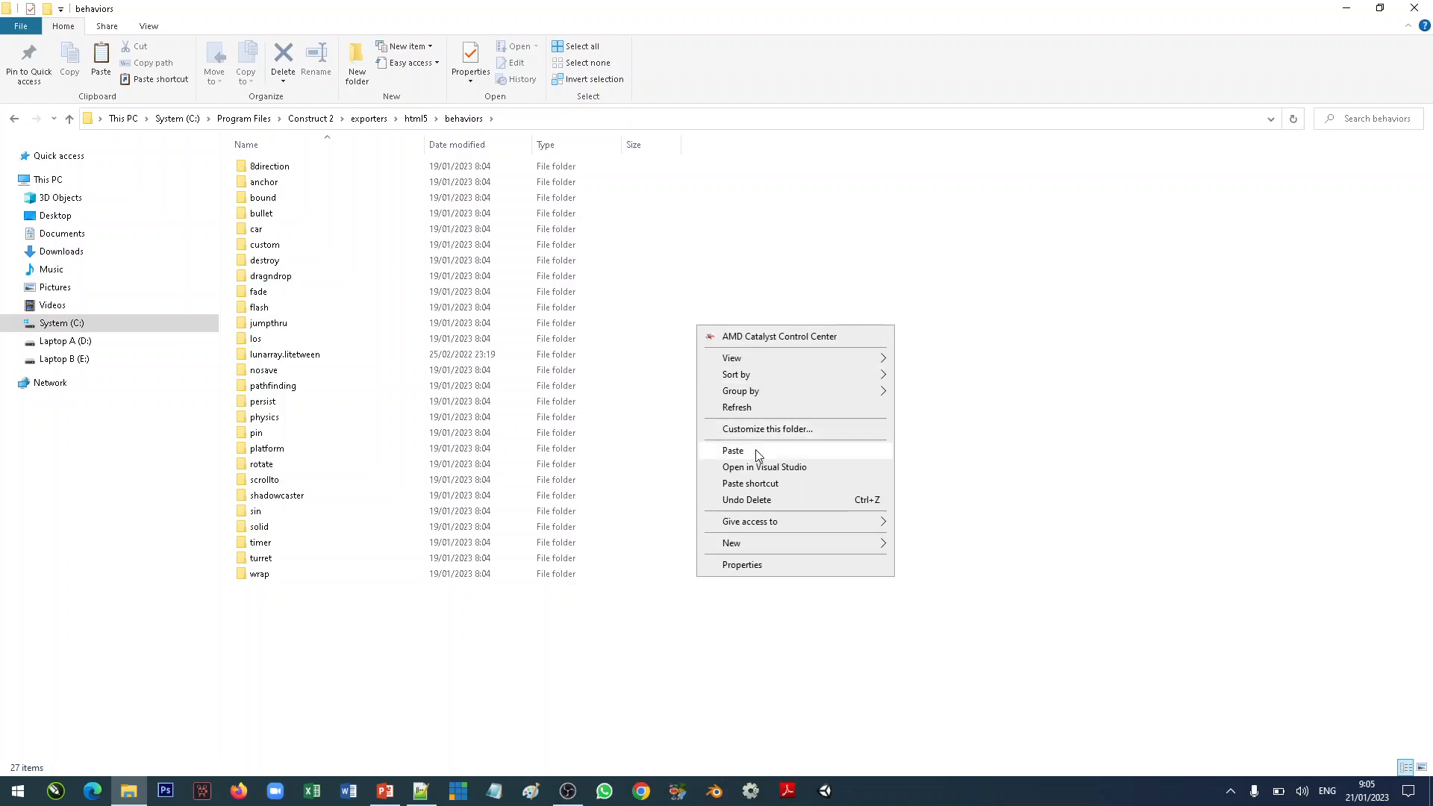
{"action": "left_click", "coordinate": [707, 284]}
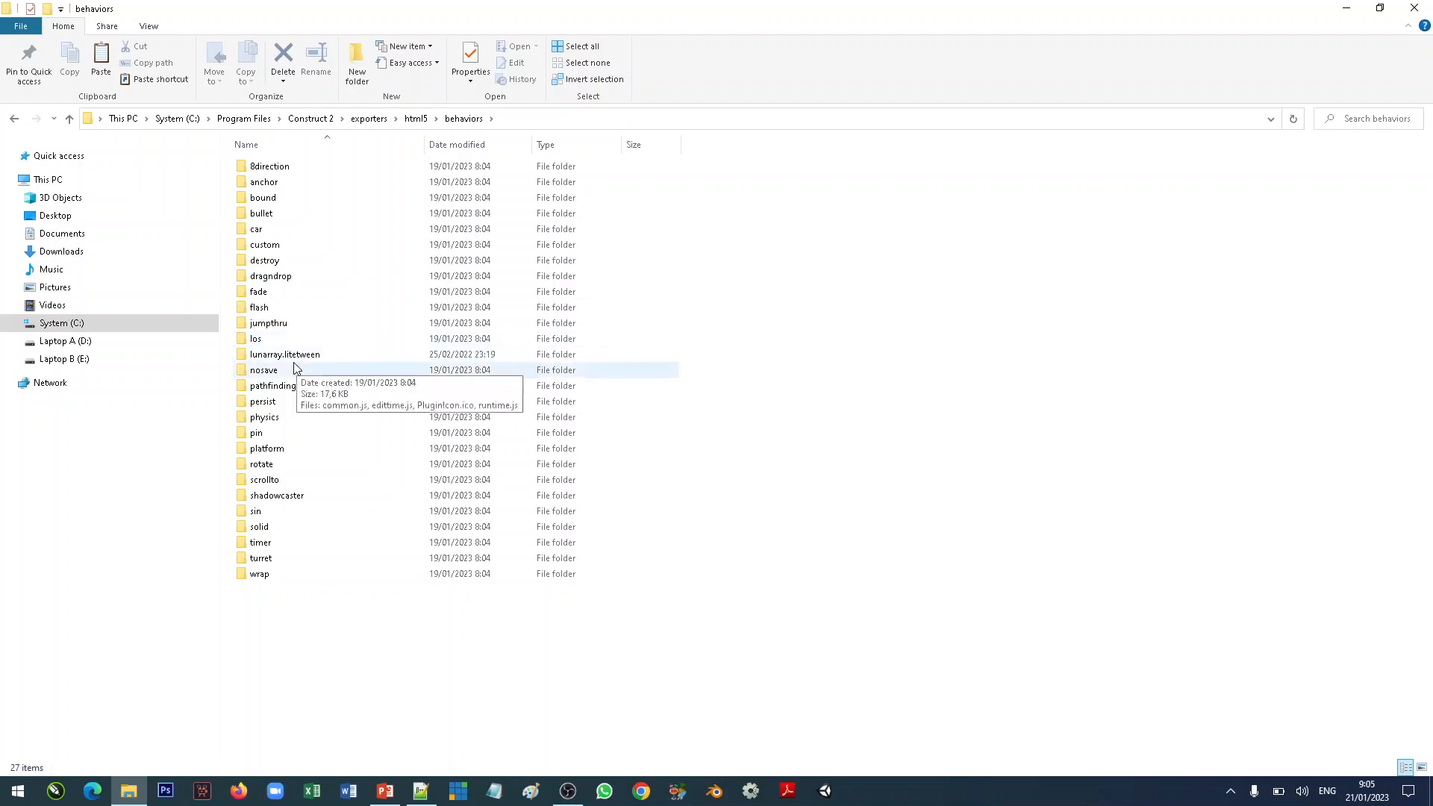
{"action": "left_click", "coordinate": [281, 357]}
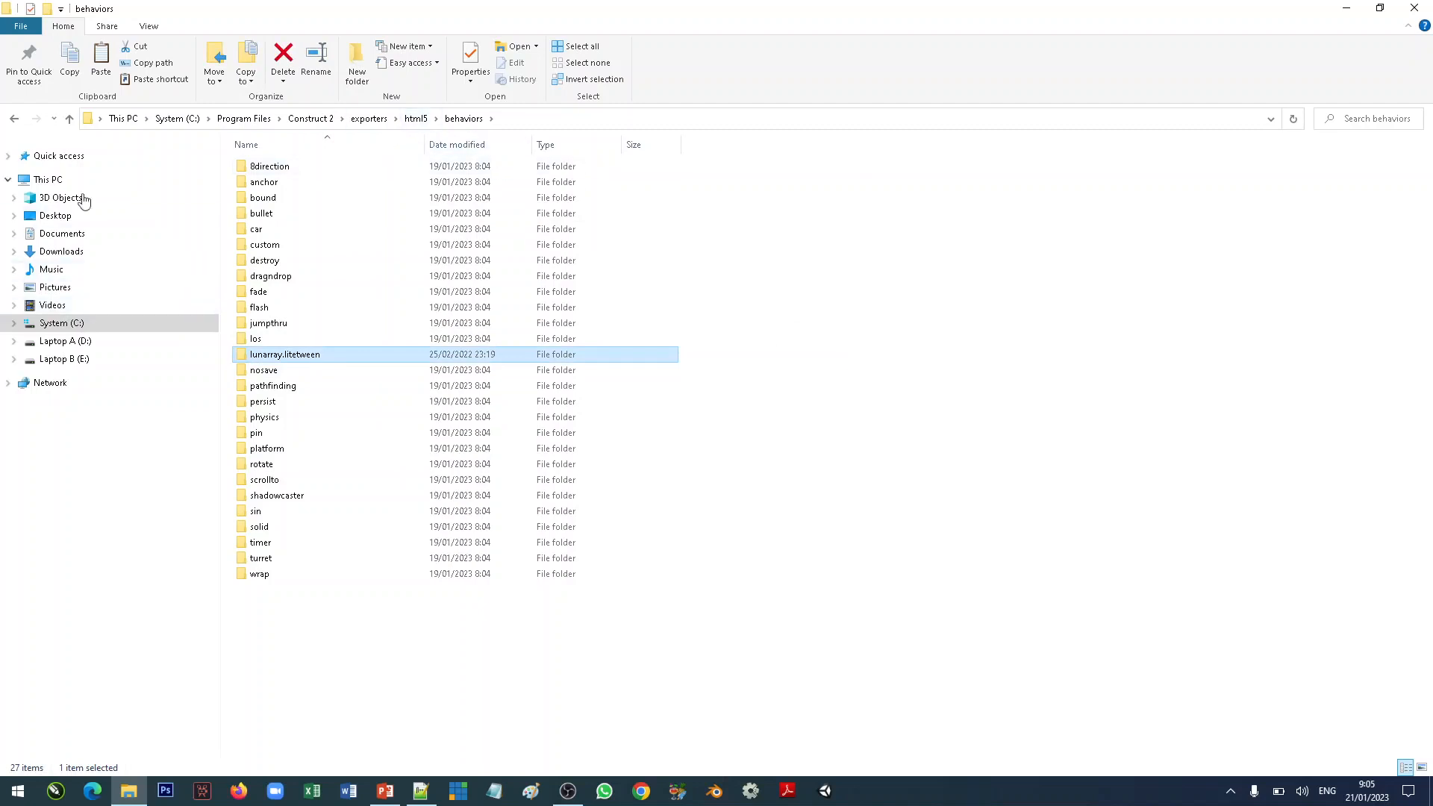
Return to the 02 PENGENALAN CONSTRUCT 2 folder on drive D.
{"action": "left_click", "coordinate": [15, 119]}
{"action": "left_click", "coordinate": [14, 119]}
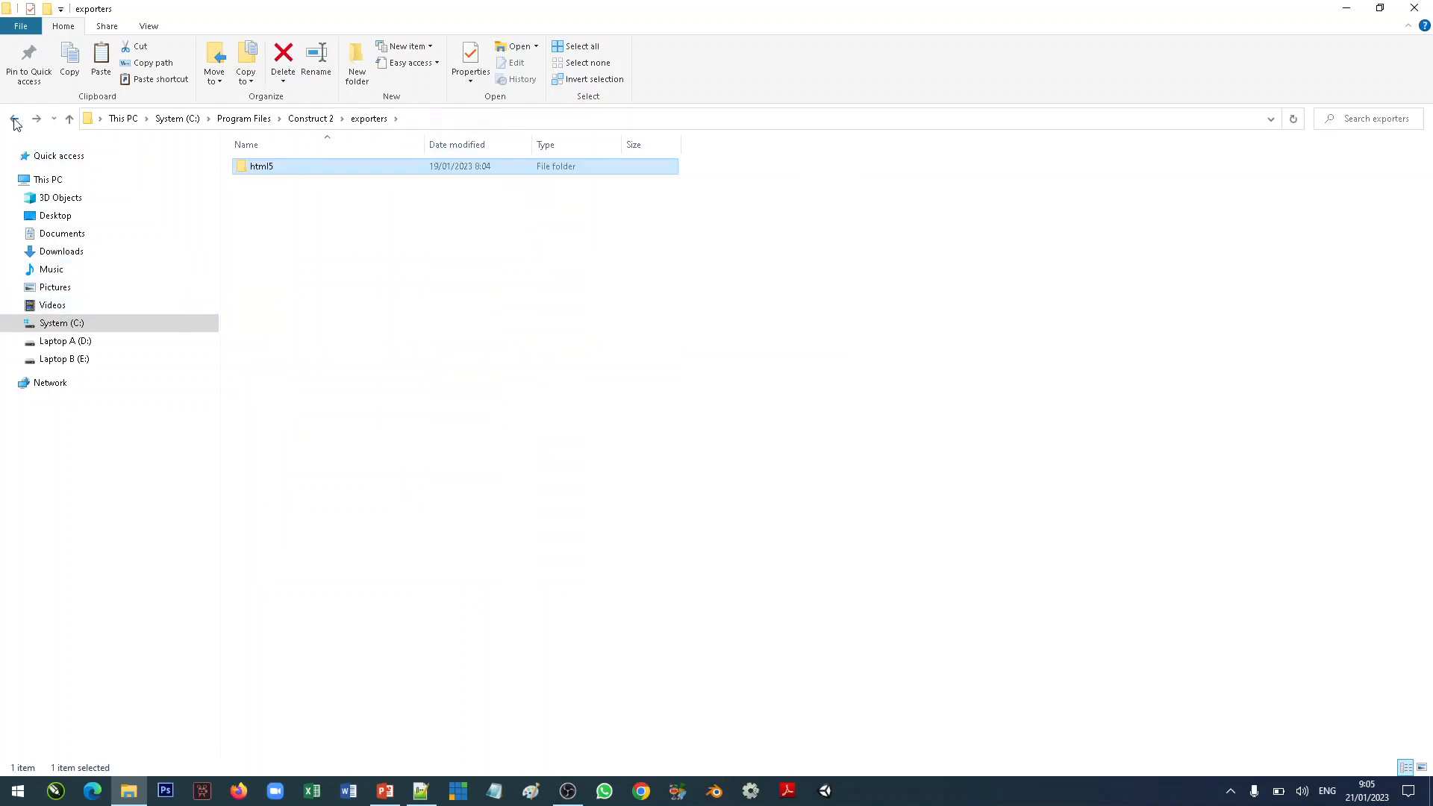
{"action": "left_click", "coordinate": [14, 119]}
{"action": "left_click", "coordinate": [15, 120]}
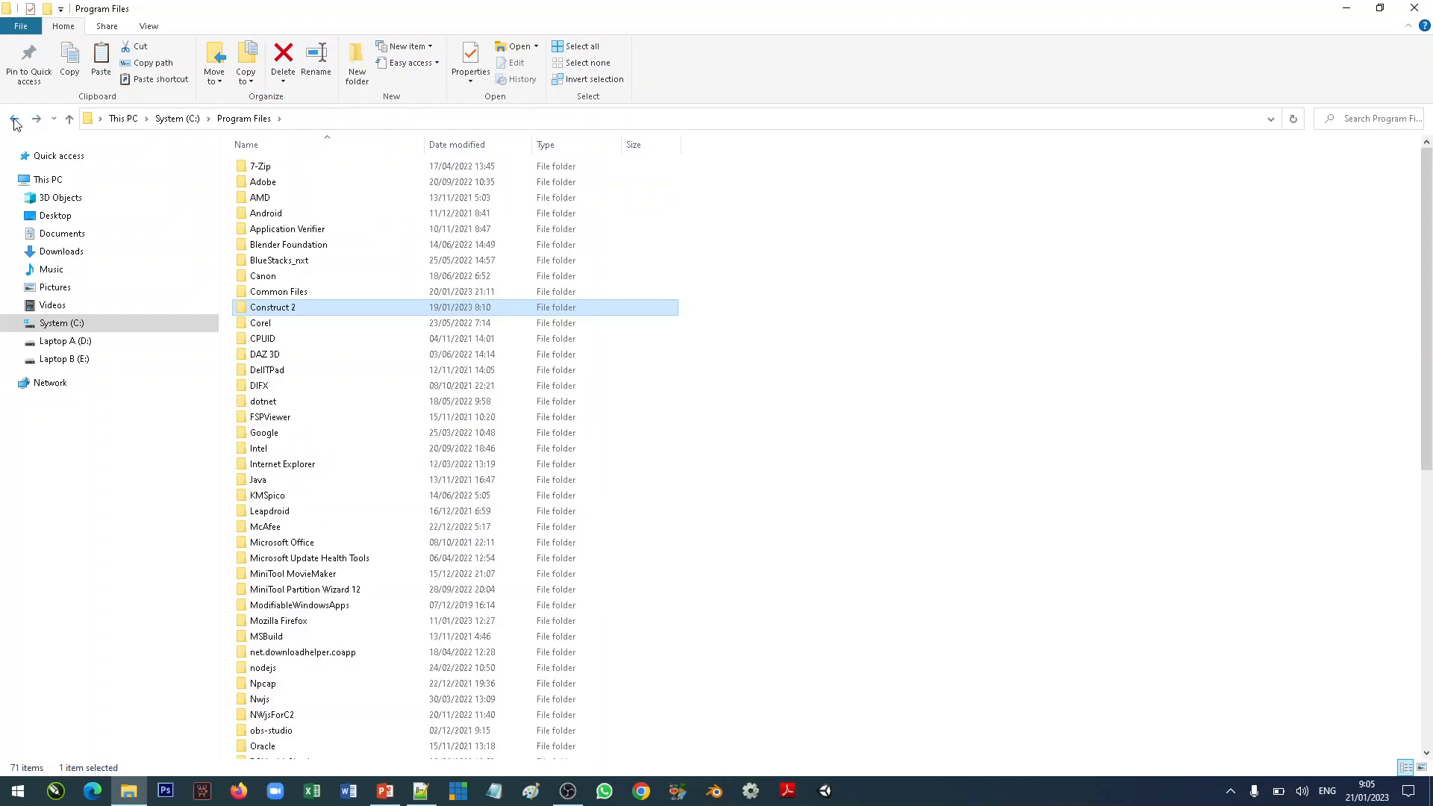
{"action": "left_click", "coordinate": [15, 119]}
{"action": "left_click", "coordinate": [15, 119]}
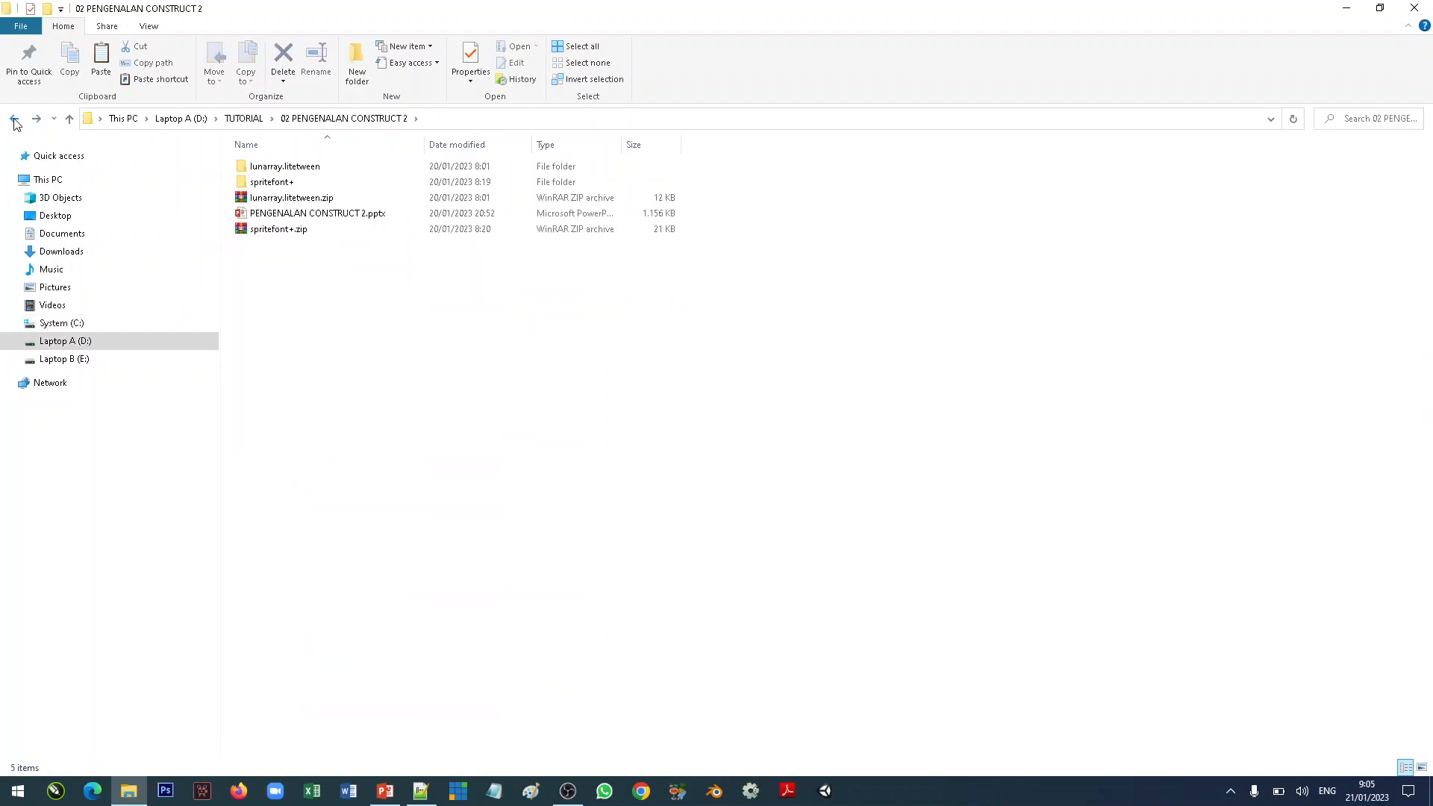
Examine the spritefont+.zip archive's extraction options and the contents of the spritefont+ folder, returning to 02 PENGENALAN CONSTRUCT 2.
{"action": "left_click", "coordinate": [300, 231]}
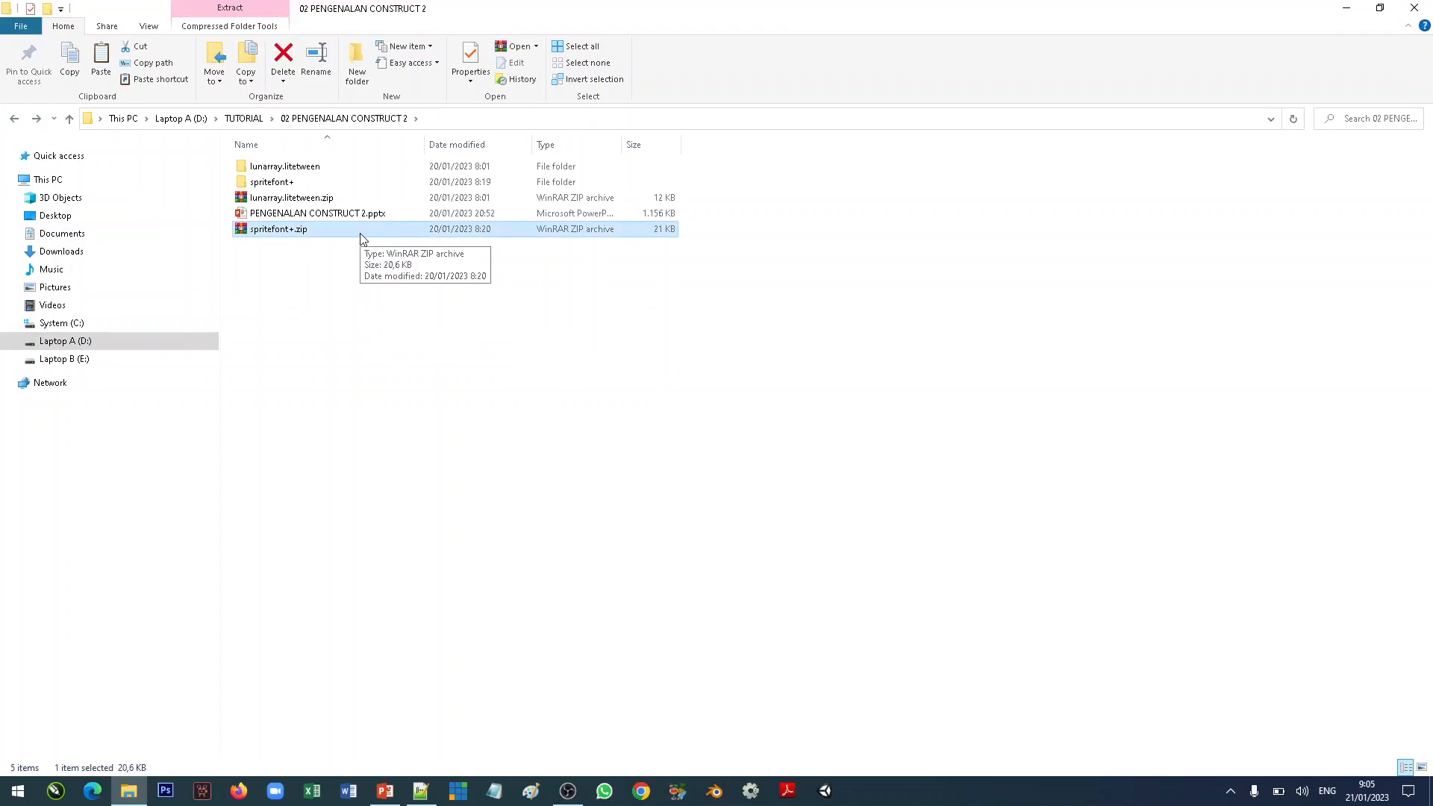
{"action": "right_click", "coordinate": [327, 238]}
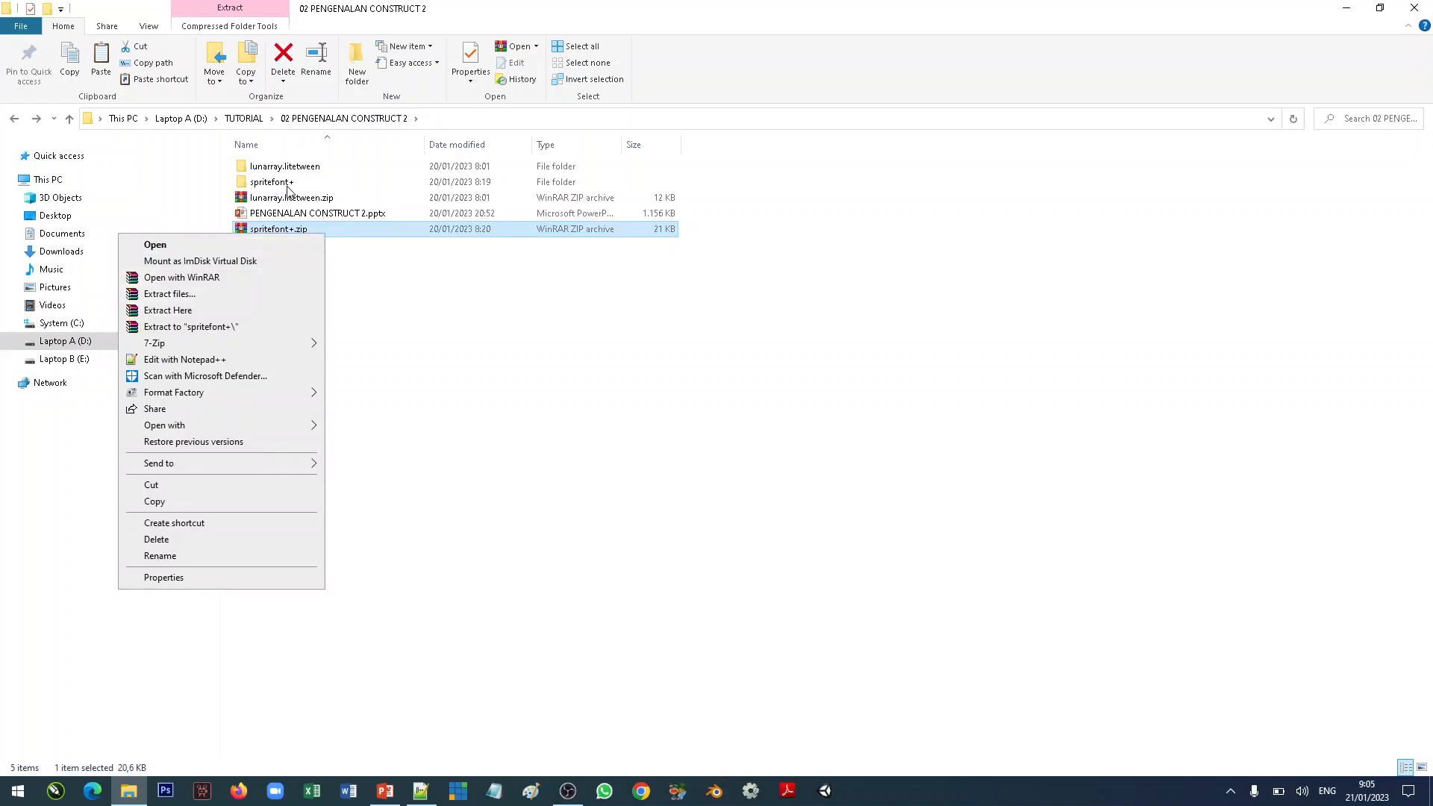
{"action": "left_click", "coordinate": [257, 185]}
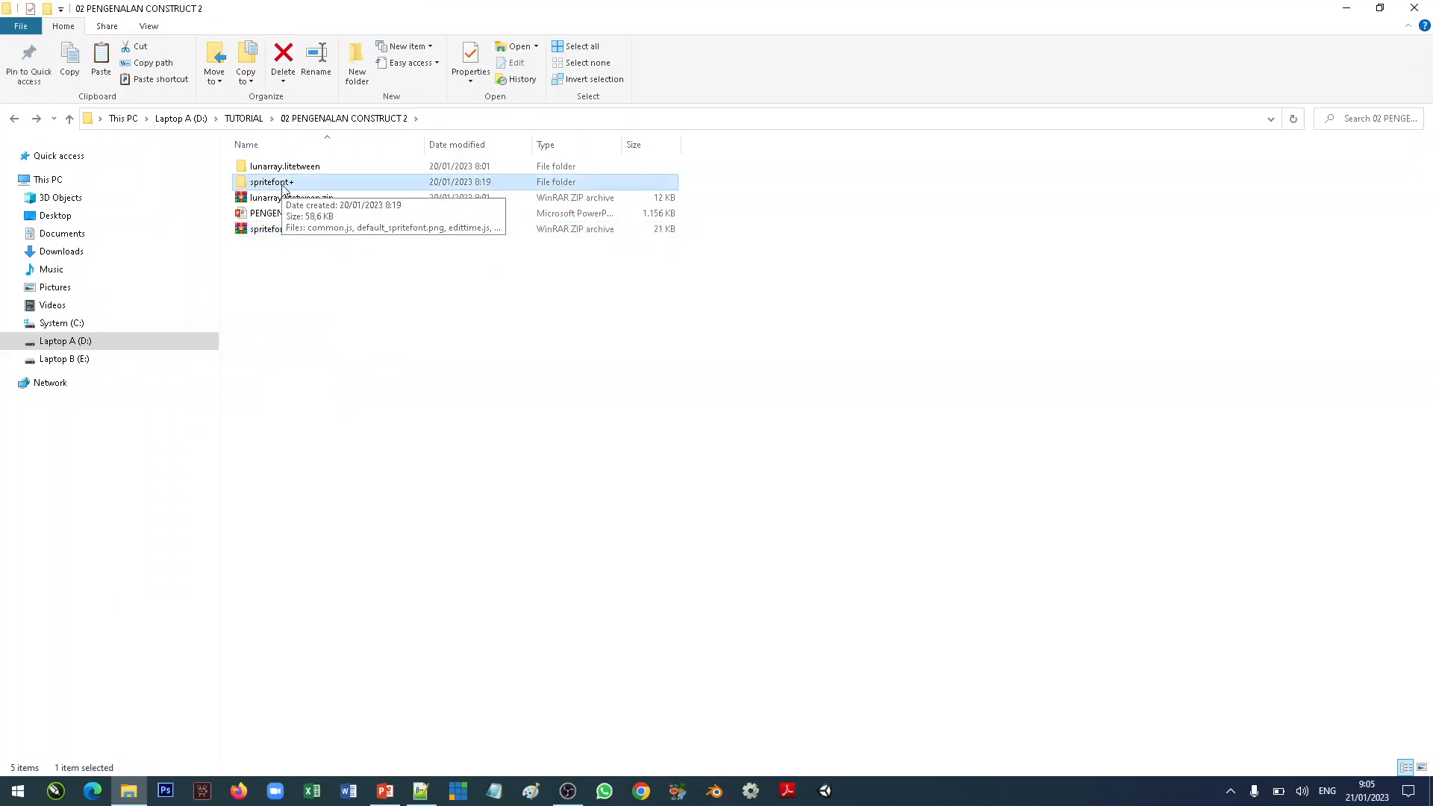
{"action": "double_click", "coordinate": [283, 183]}
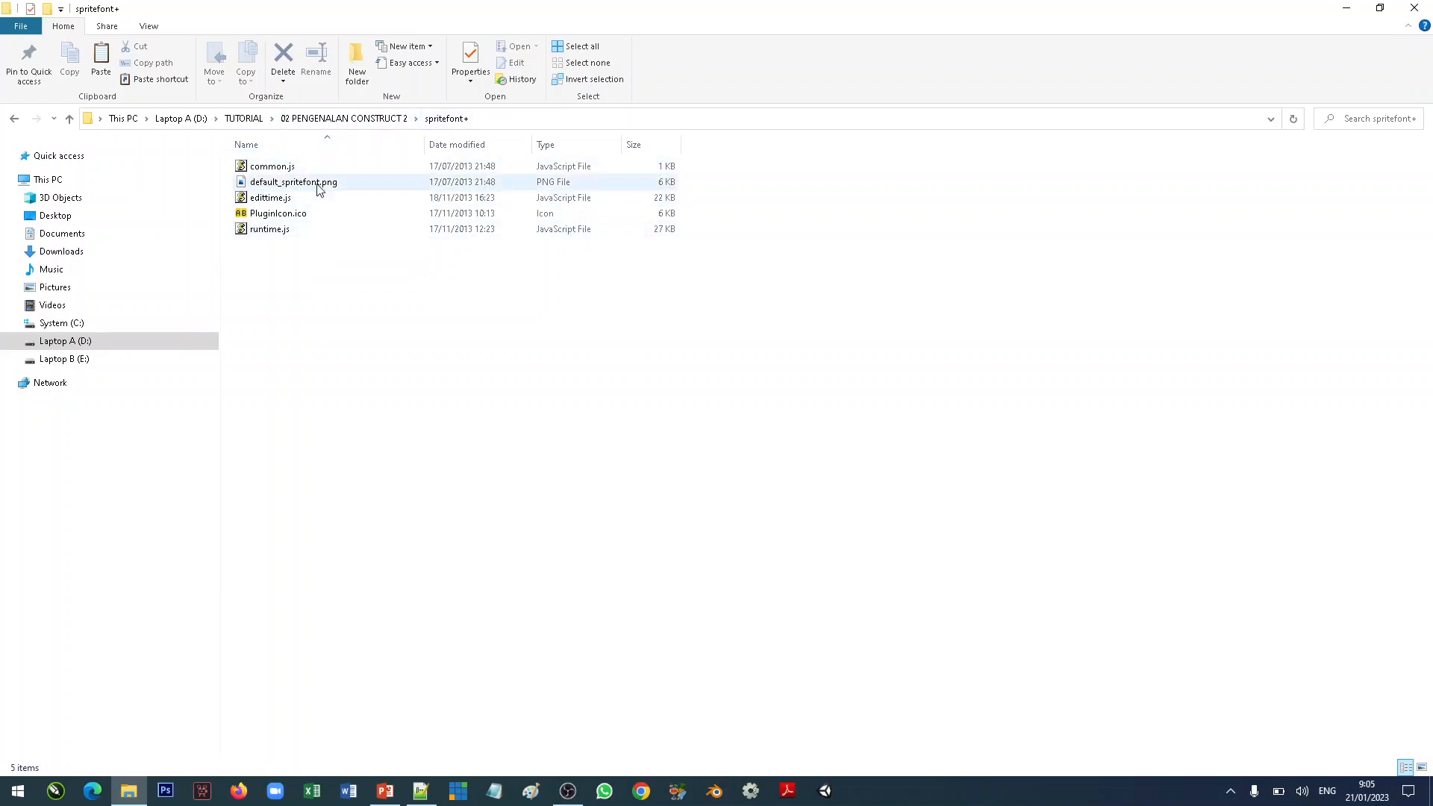
{"action": "left_click", "coordinate": [379, 120]}
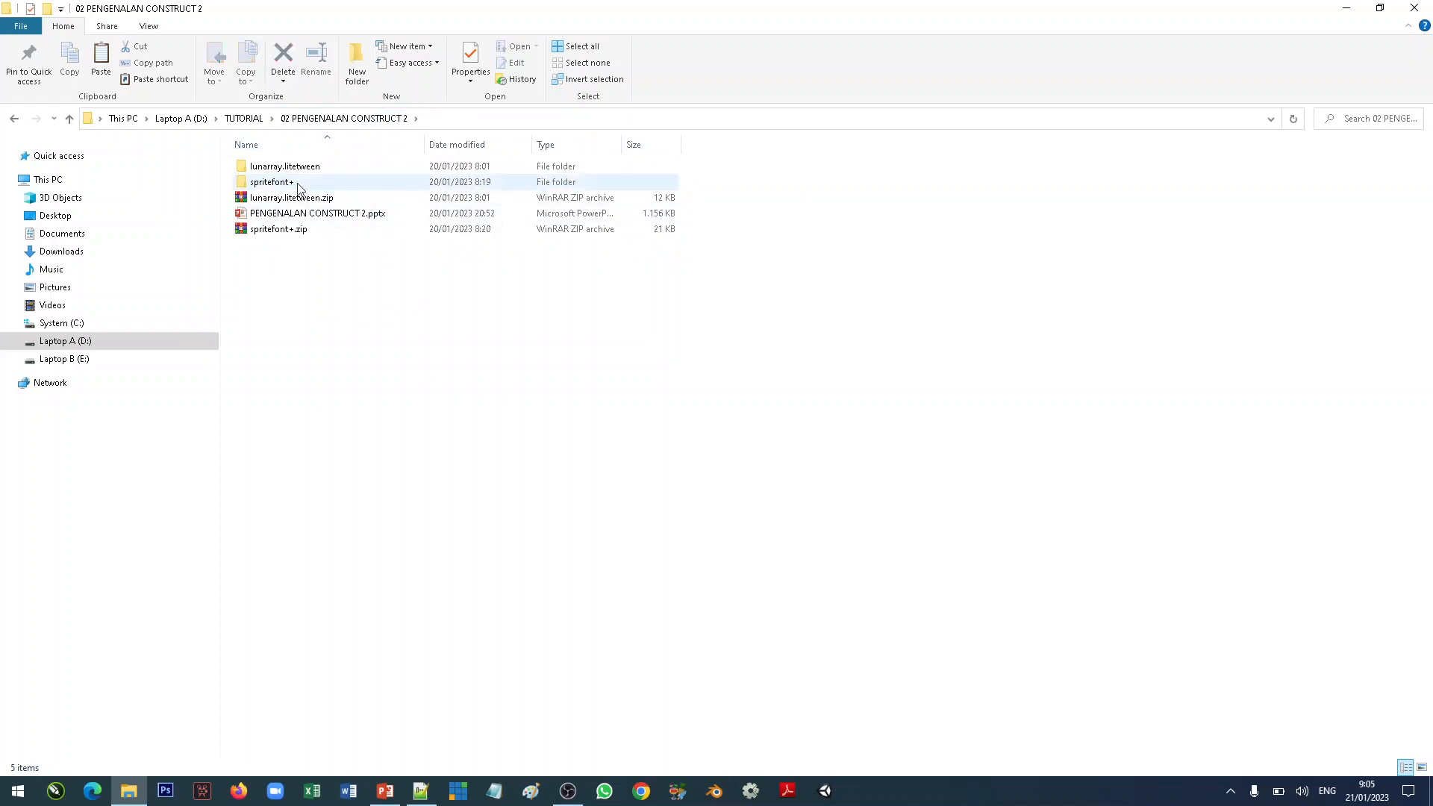
Copy the spritefont+ folder and open the plugins folder under C:\Program Files\Construct 2\exporters\html5.
{"action": "right_click", "coordinate": [298, 186]}
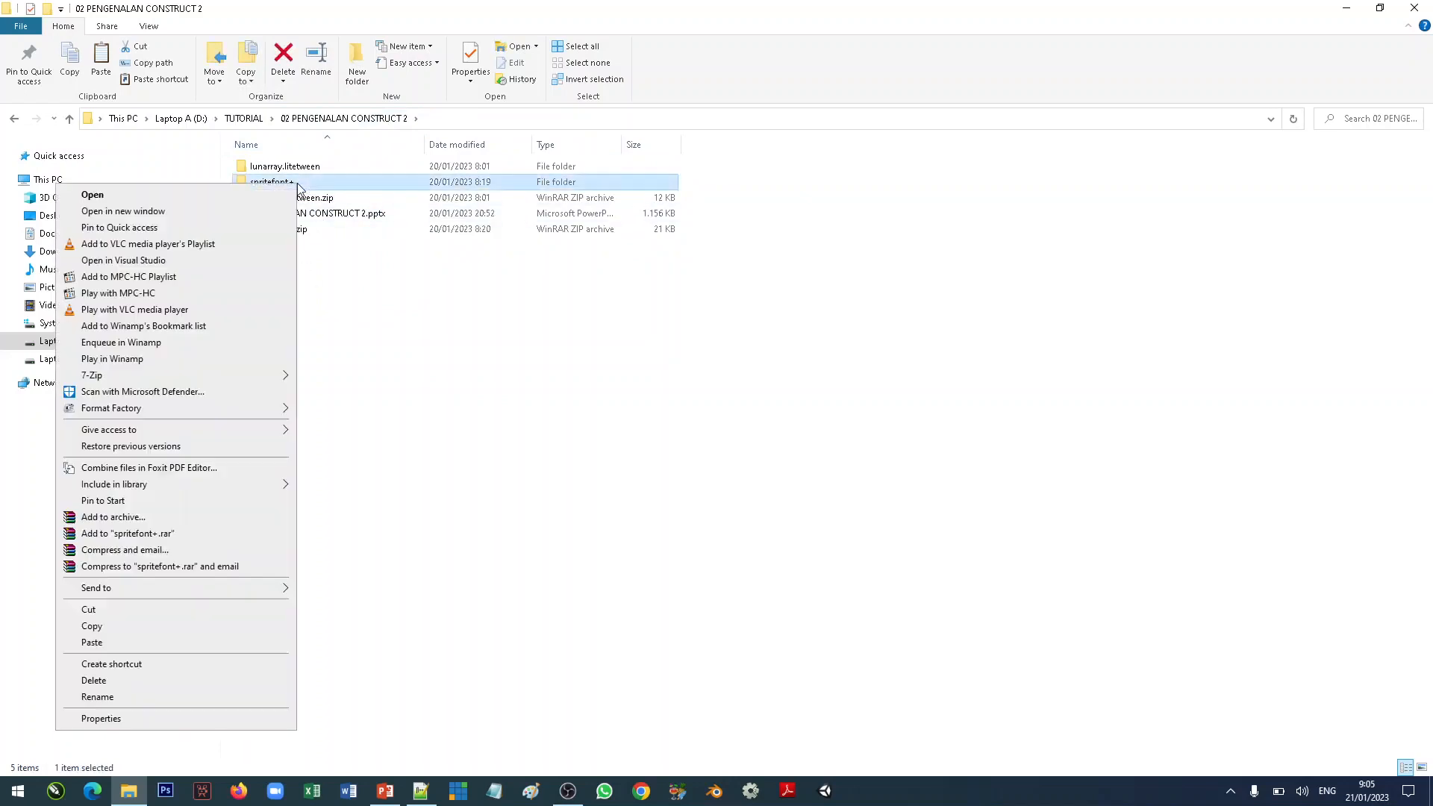
{"action": "left_click", "coordinate": [192, 625]}
{"action": "left_click", "coordinate": [337, 495]}
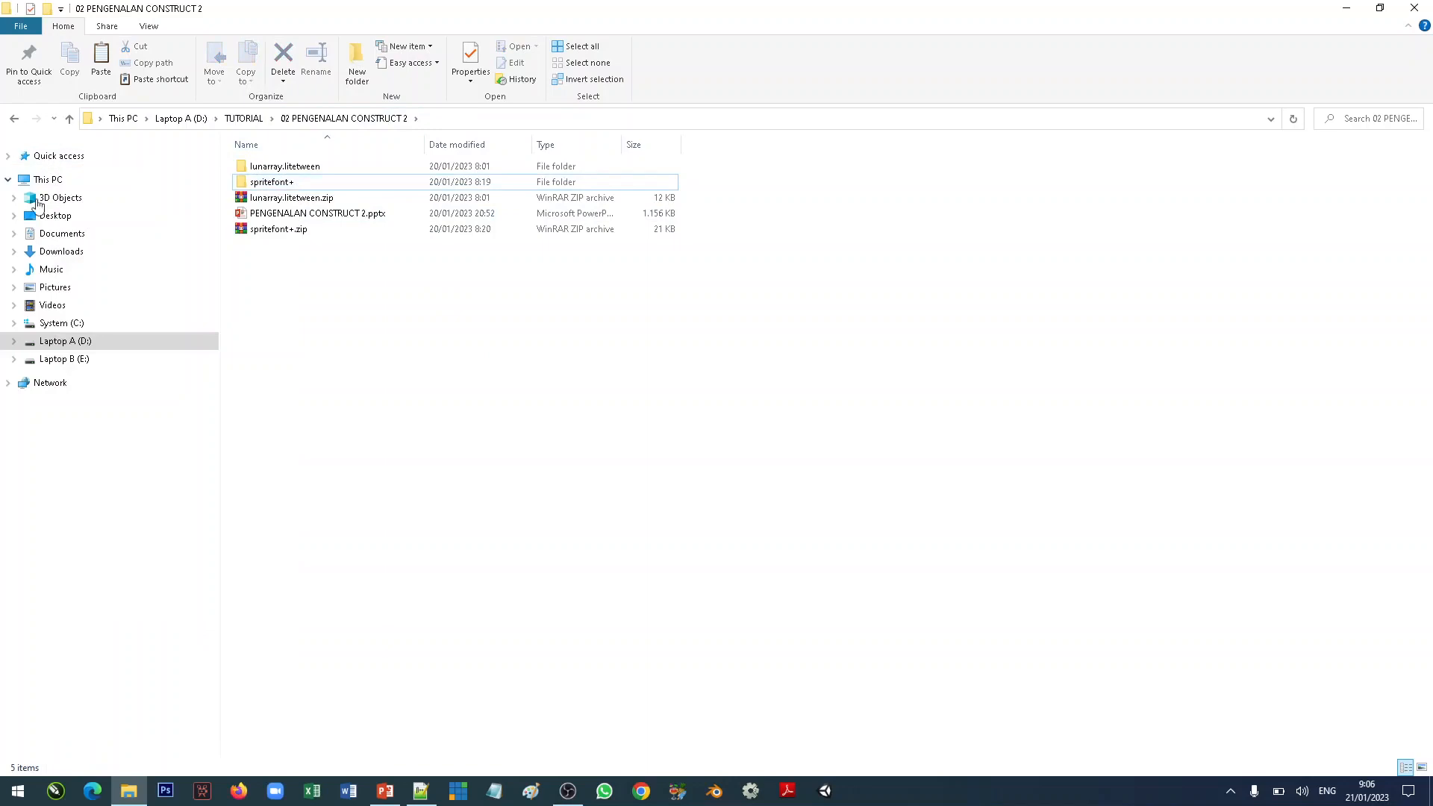
{"action": "left_click", "coordinate": [95, 326]}
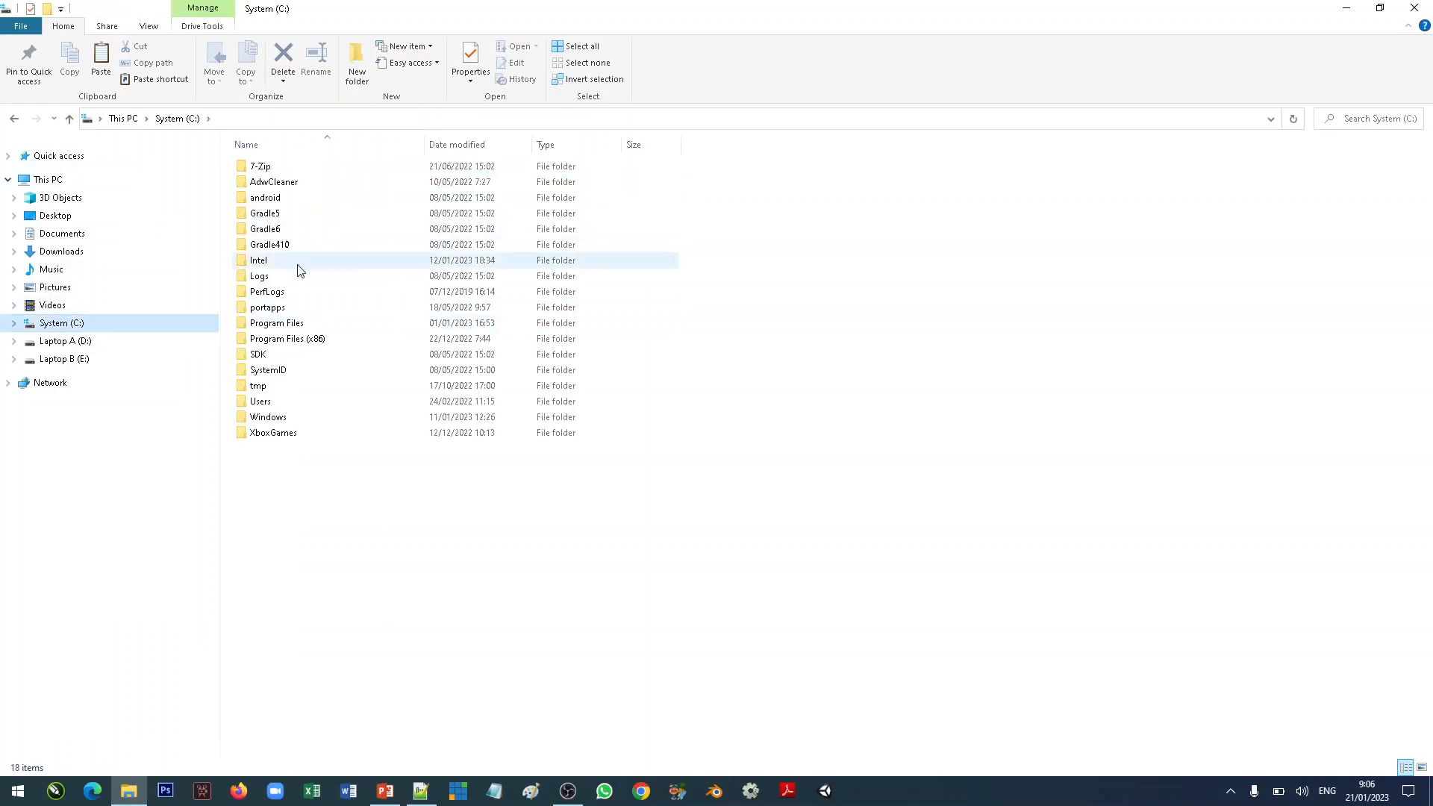
{"action": "double_click", "coordinate": [284, 326]}
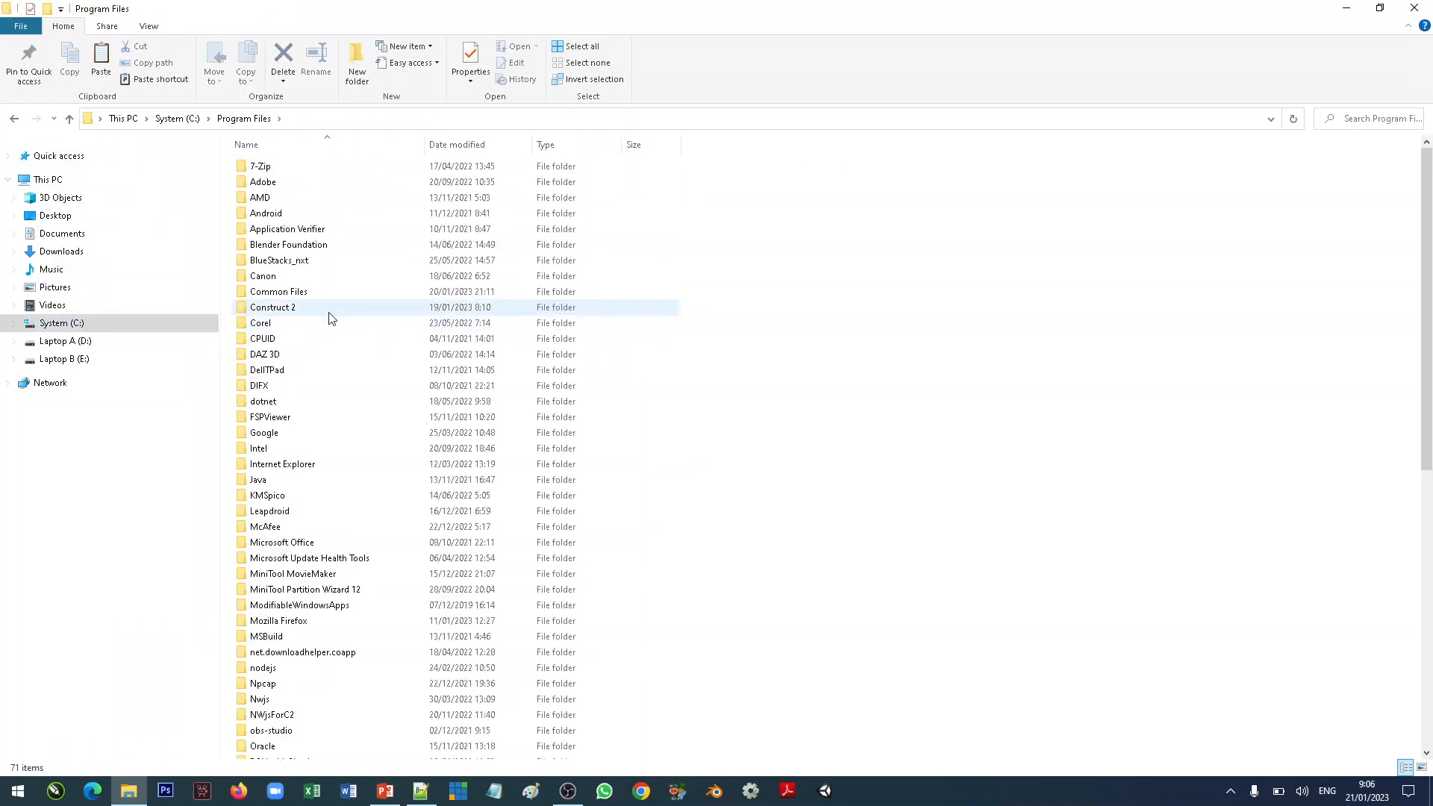
{"action": "double_click", "coordinate": [308, 312]}
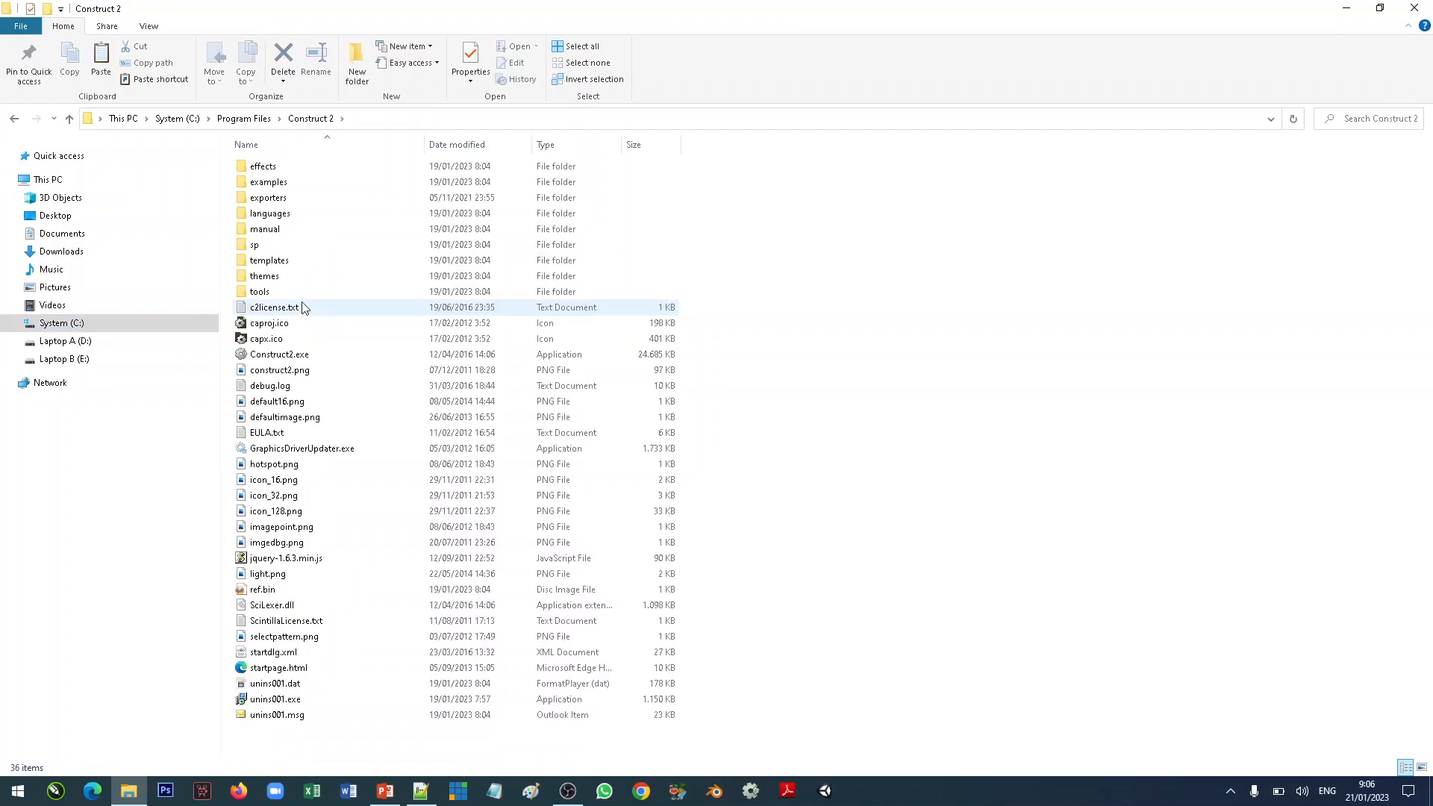
{"action": "double_click", "coordinate": [288, 197]}
{"action": "double_click", "coordinate": [276, 173]}
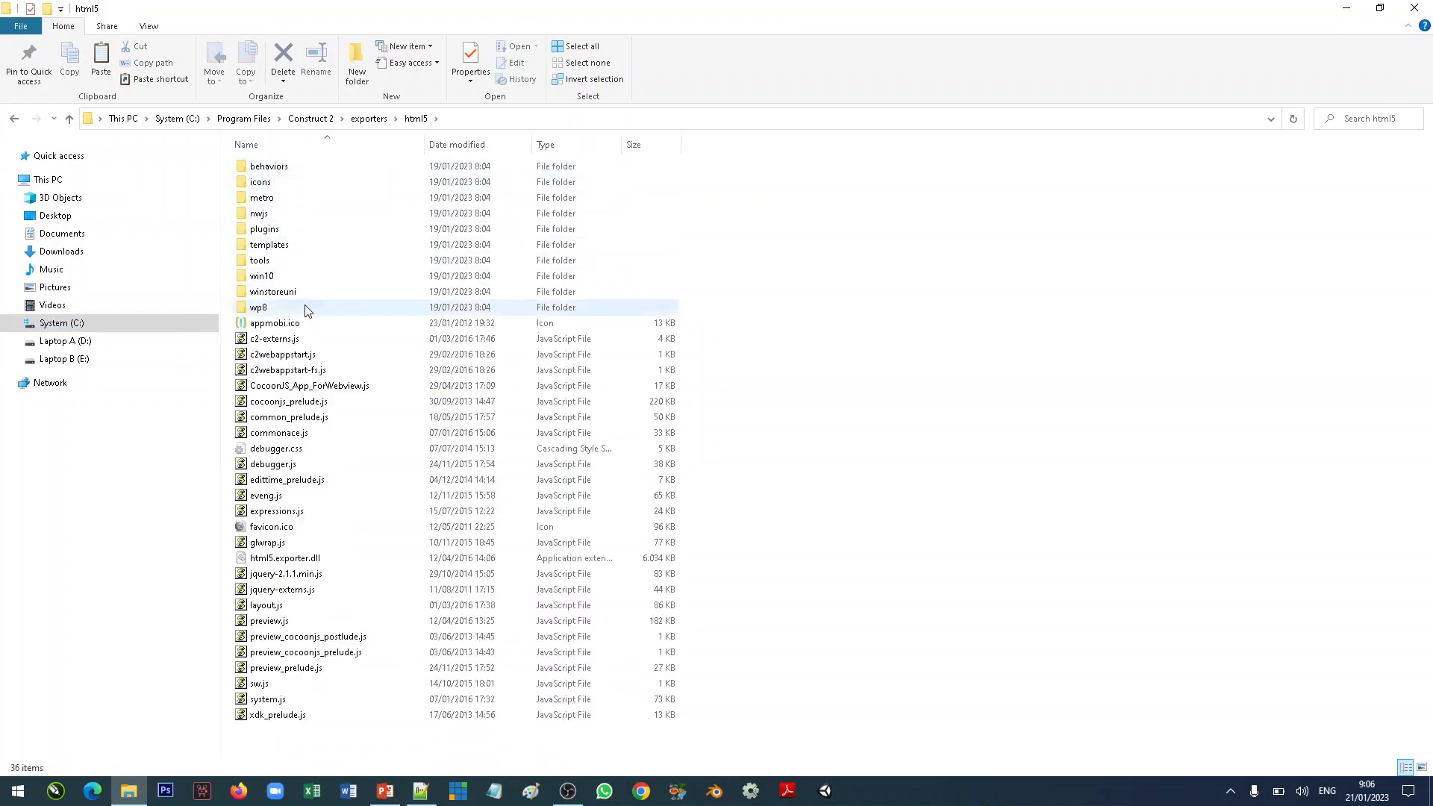
{"action": "double_click", "coordinate": [280, 232]}
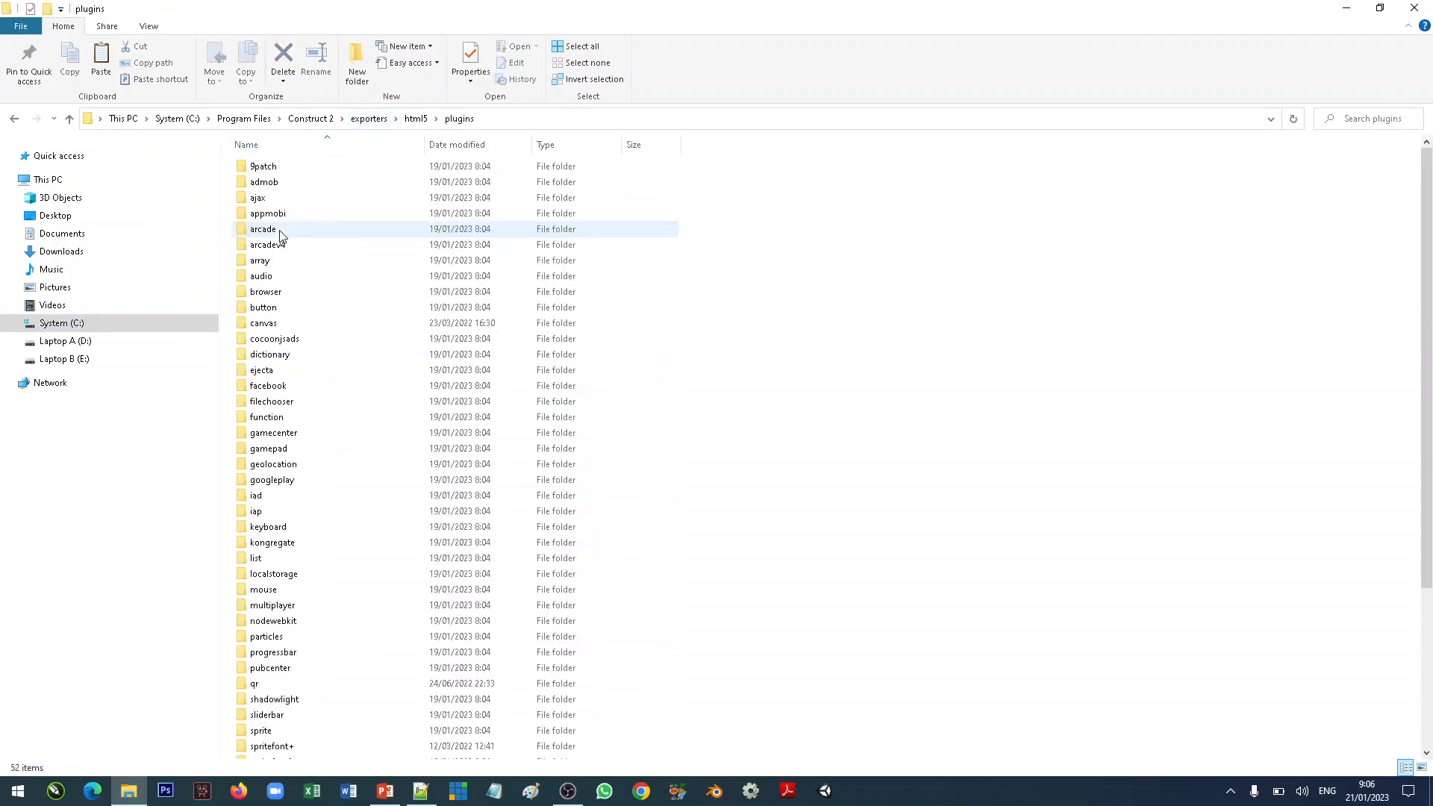
Locate the existing spritefont+ folder among the installed plugins and look through the rest of the list.
{"action": "scroll", "coordinate": [505, 432], "scroll_direction": "down", "scroll_amount": 4}
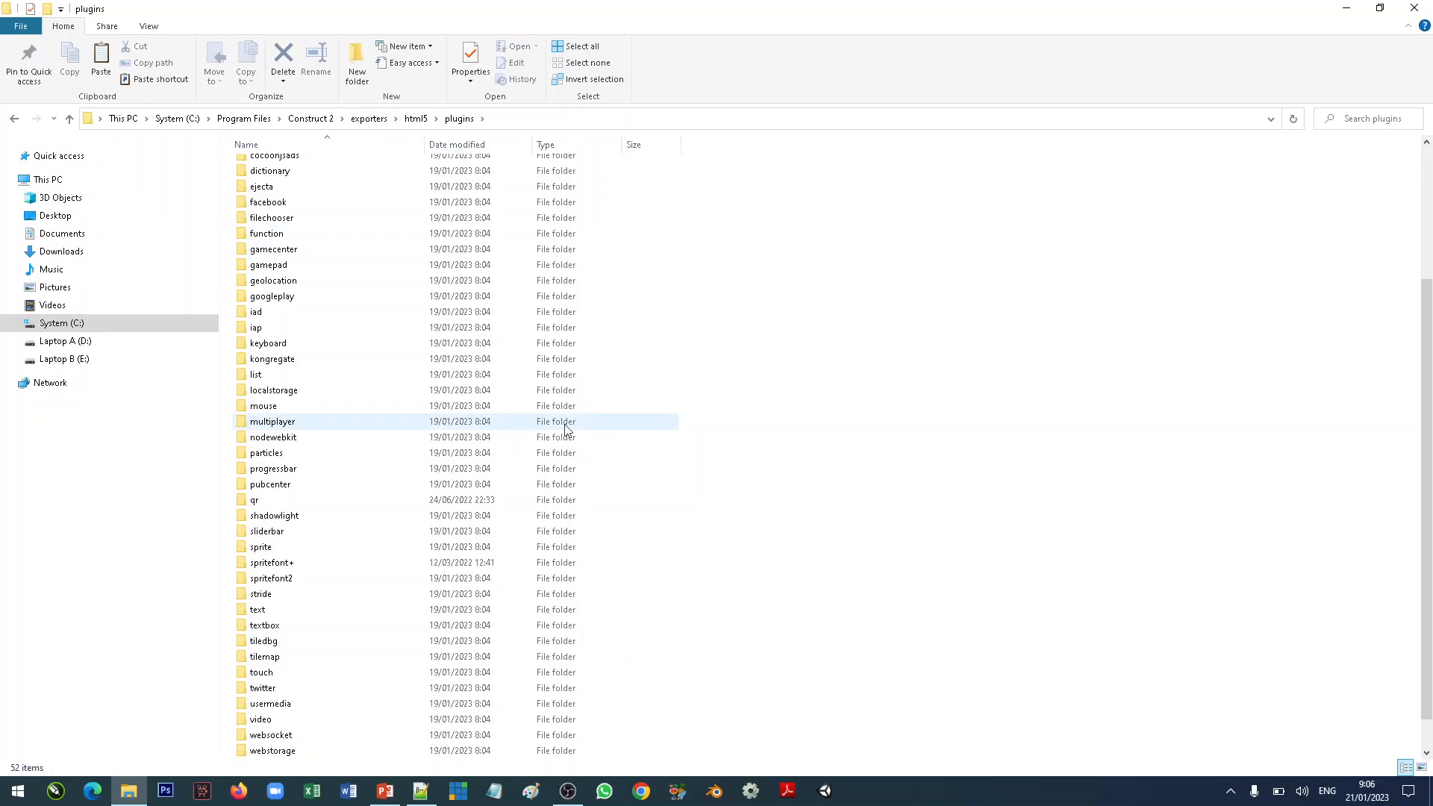
{"action": "scroll", "coordinate": [715, 392], "scroll_direction": "down", "scroll_amount": 1}
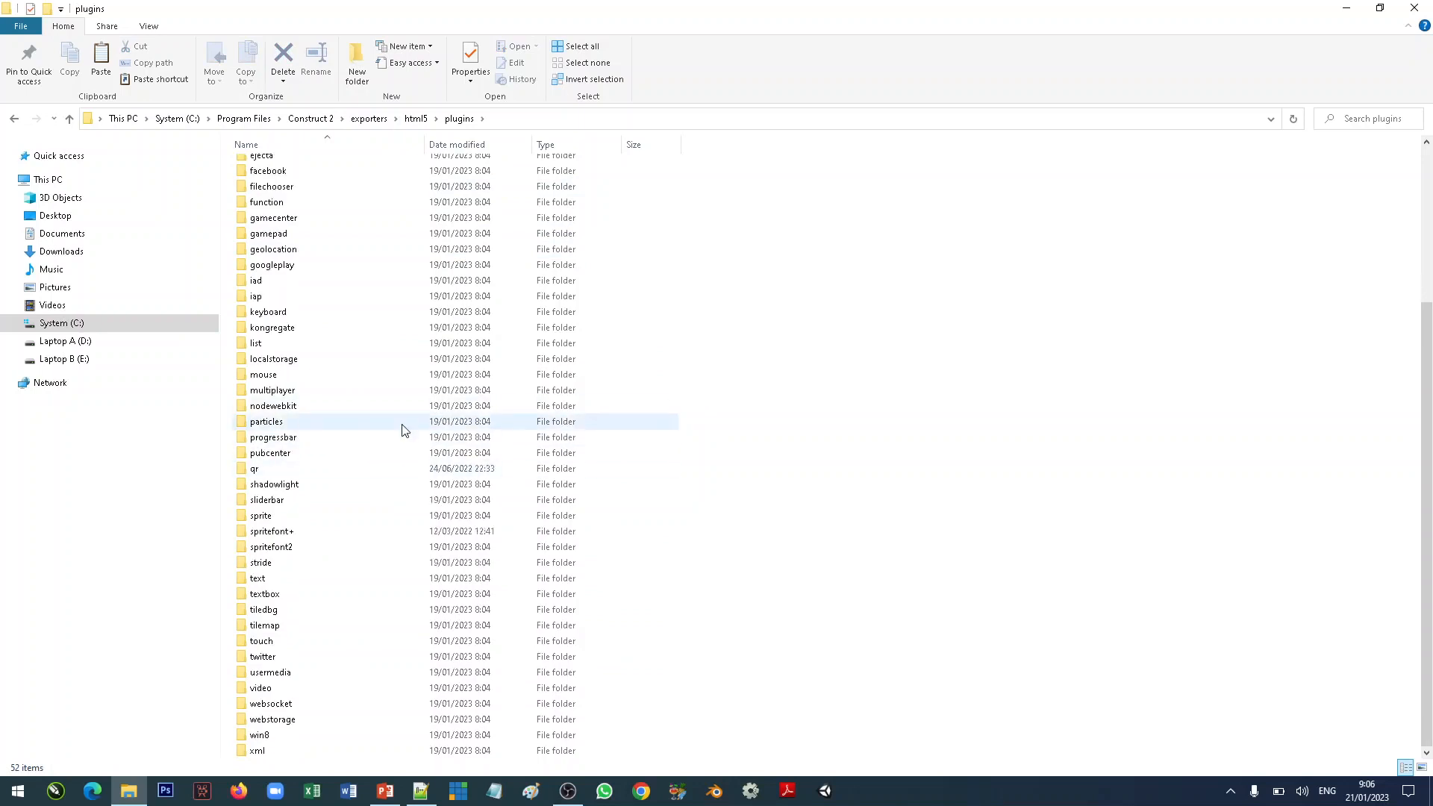
{"action": "left_click", "coordinate": [273, 532]}
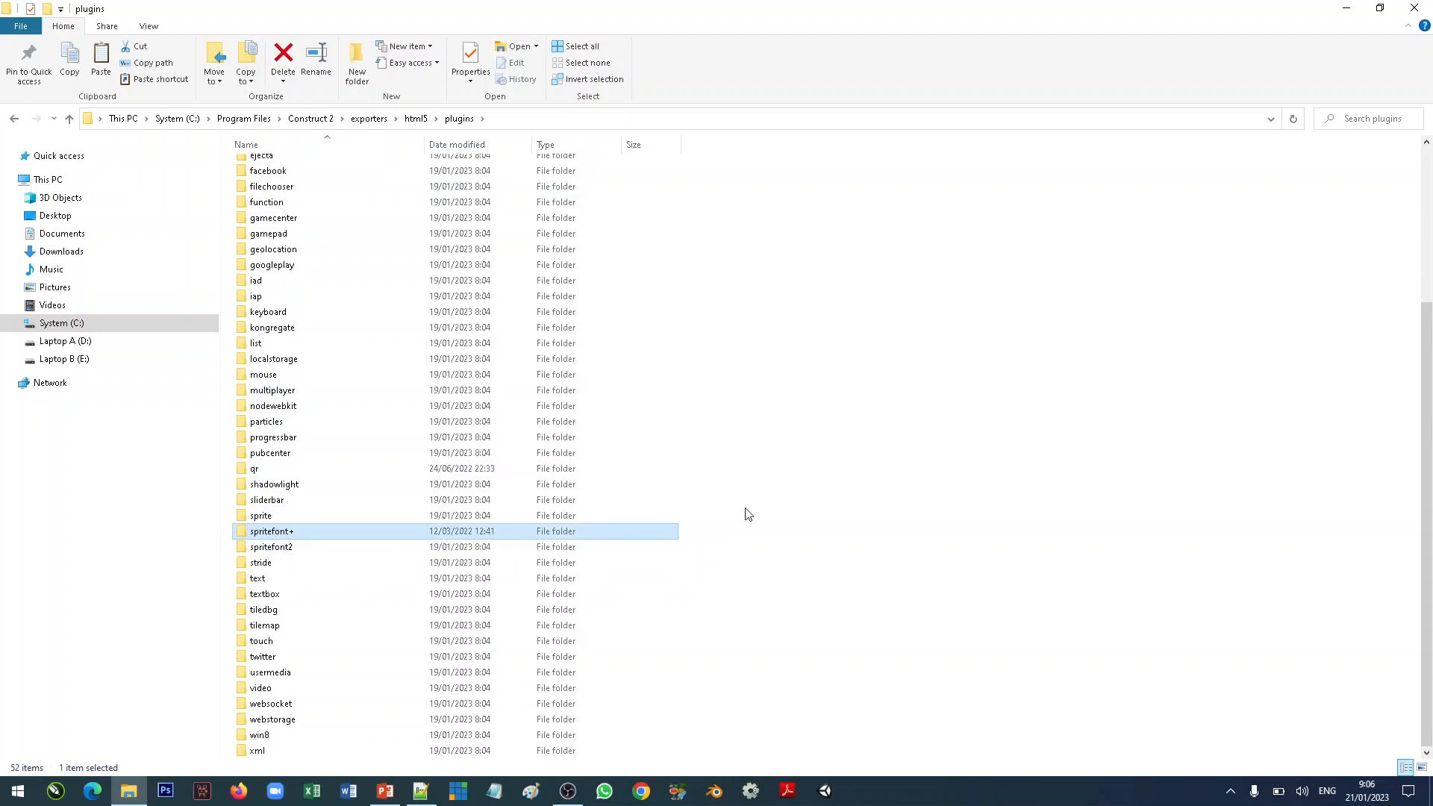
{"action": "left_click", "coordinate": [726, 518]}
{"action": "scroll", "coordinate": [697, 416], "scroll_direction": "up", "scroll_amount": 1}
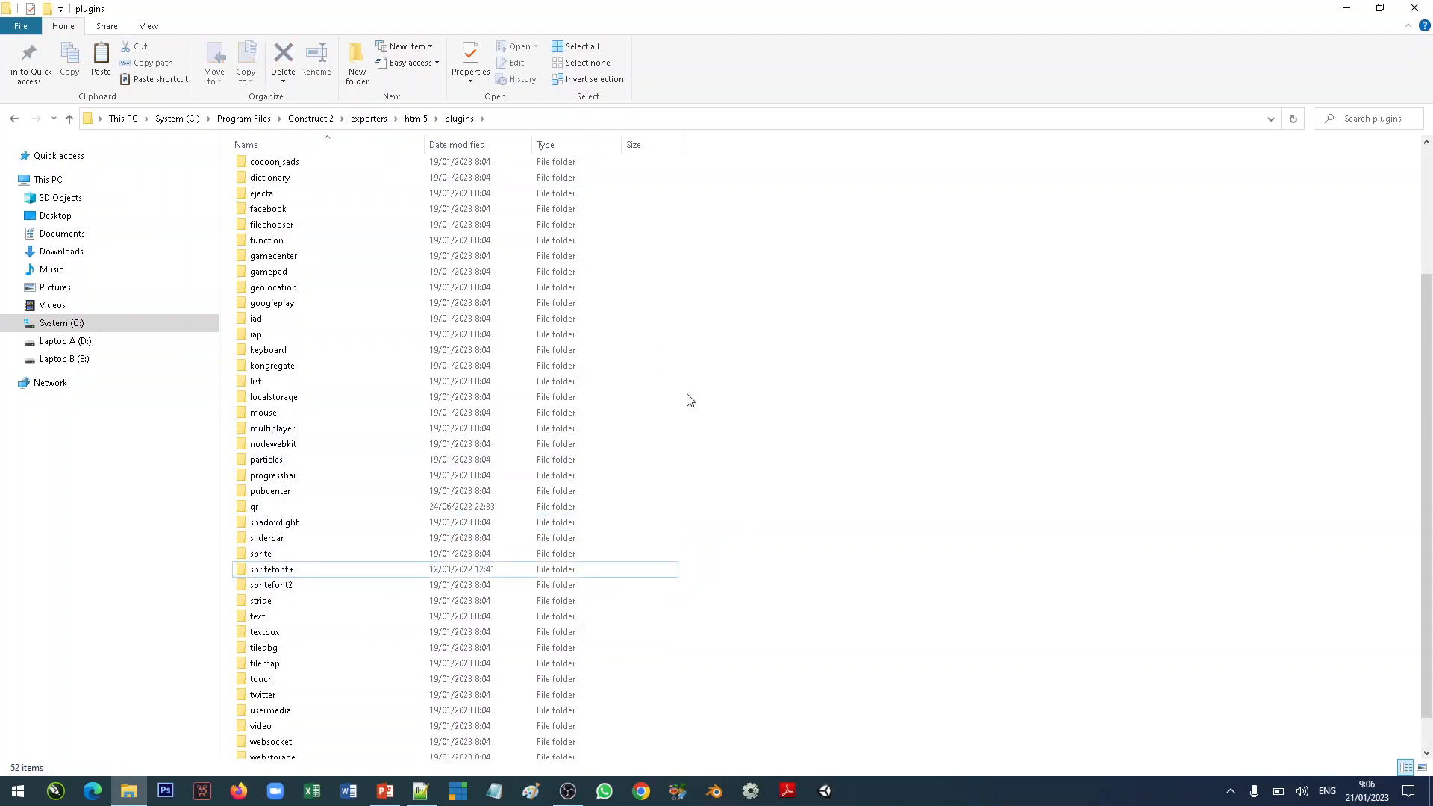
{"action": "scroll", "coordinate": [689, 400], "scroll_direction": "up", "scroll_amount": 2}
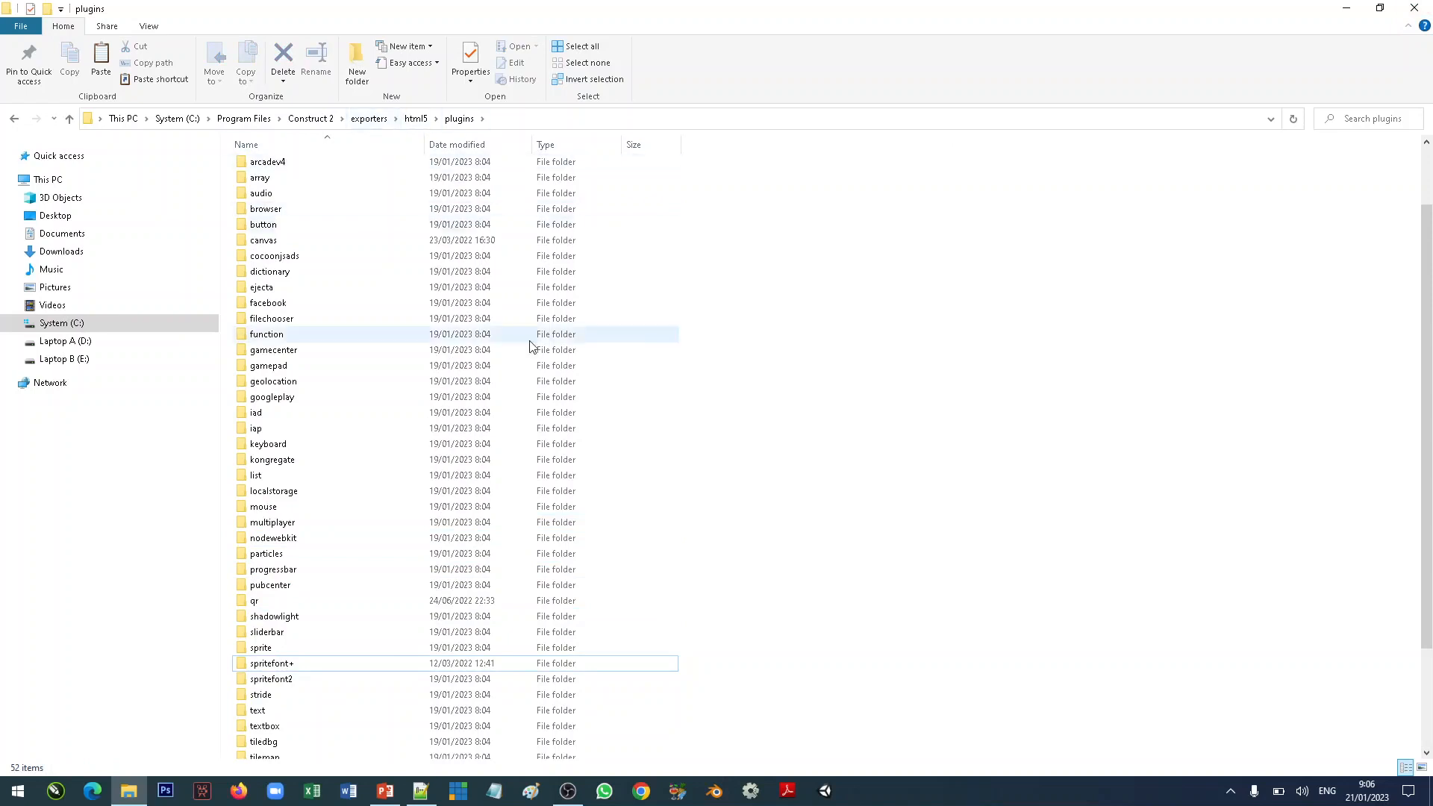
Close File Explorer and the DAFTAR ISI.txt notes, switch to Construct 2 and create a new empty project.
{"action": "left_click", "coordinate": [1416, 9]}
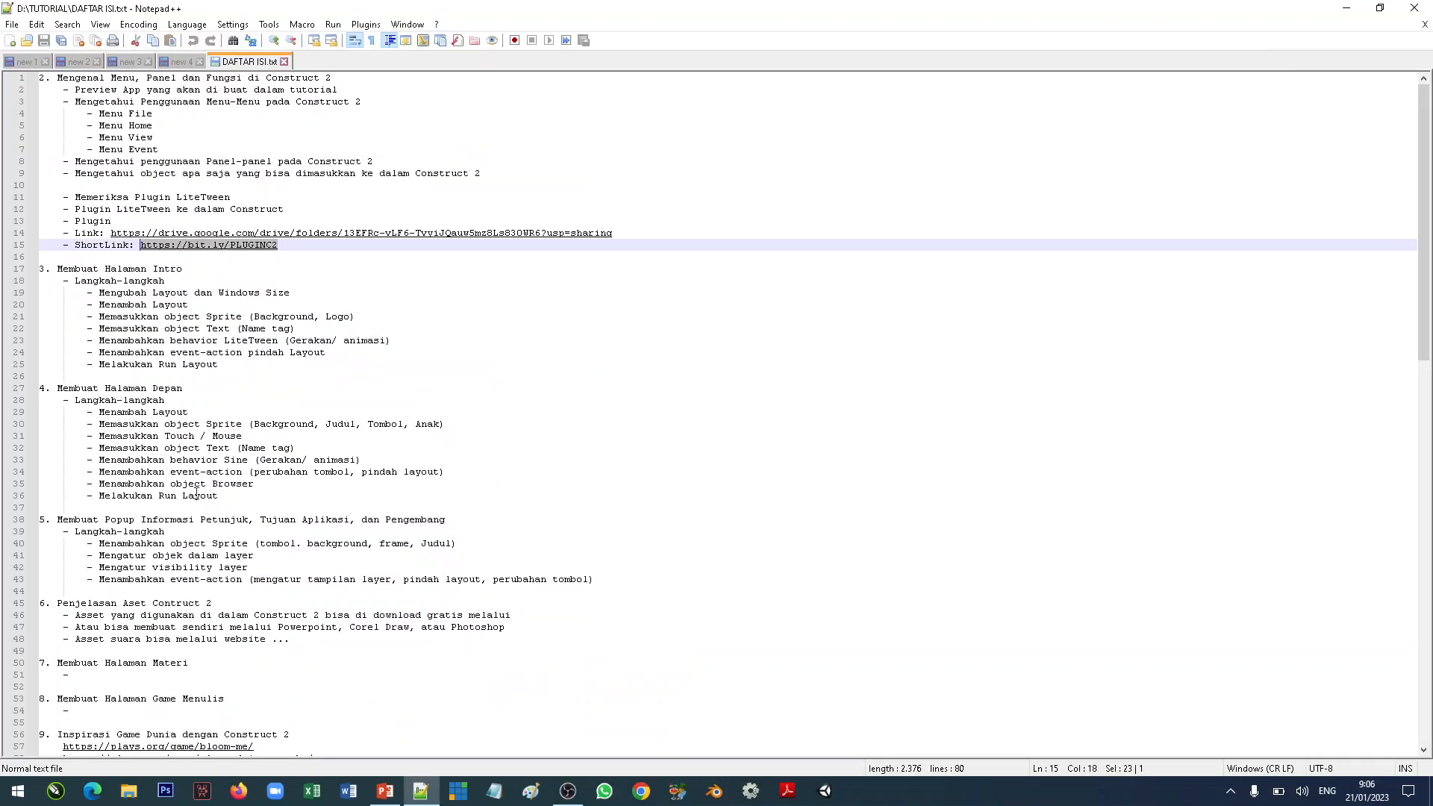
{"action": "left_click", "coordinate": [1416, 9]}
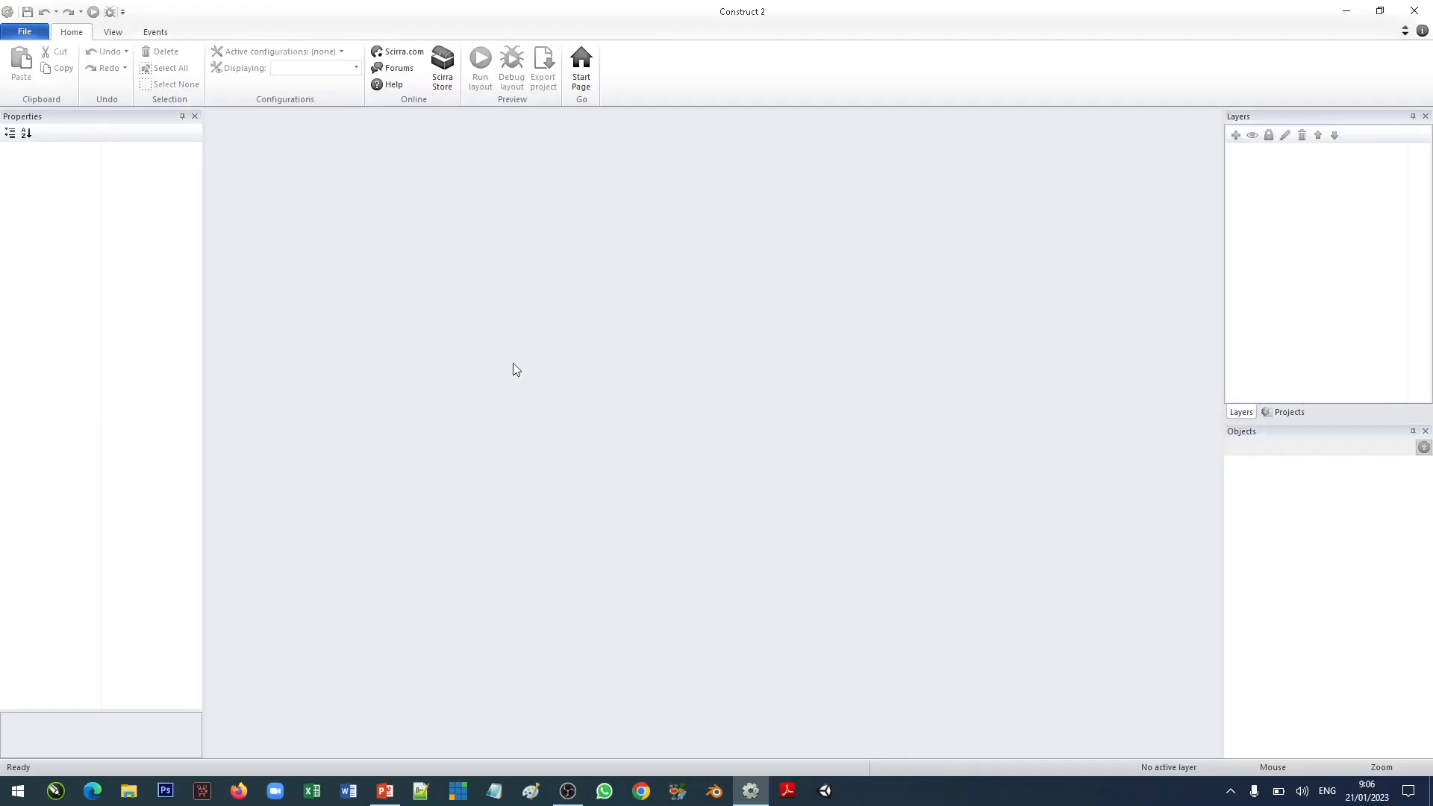
{"action": "left_click", "coordinate": [26, 33]}
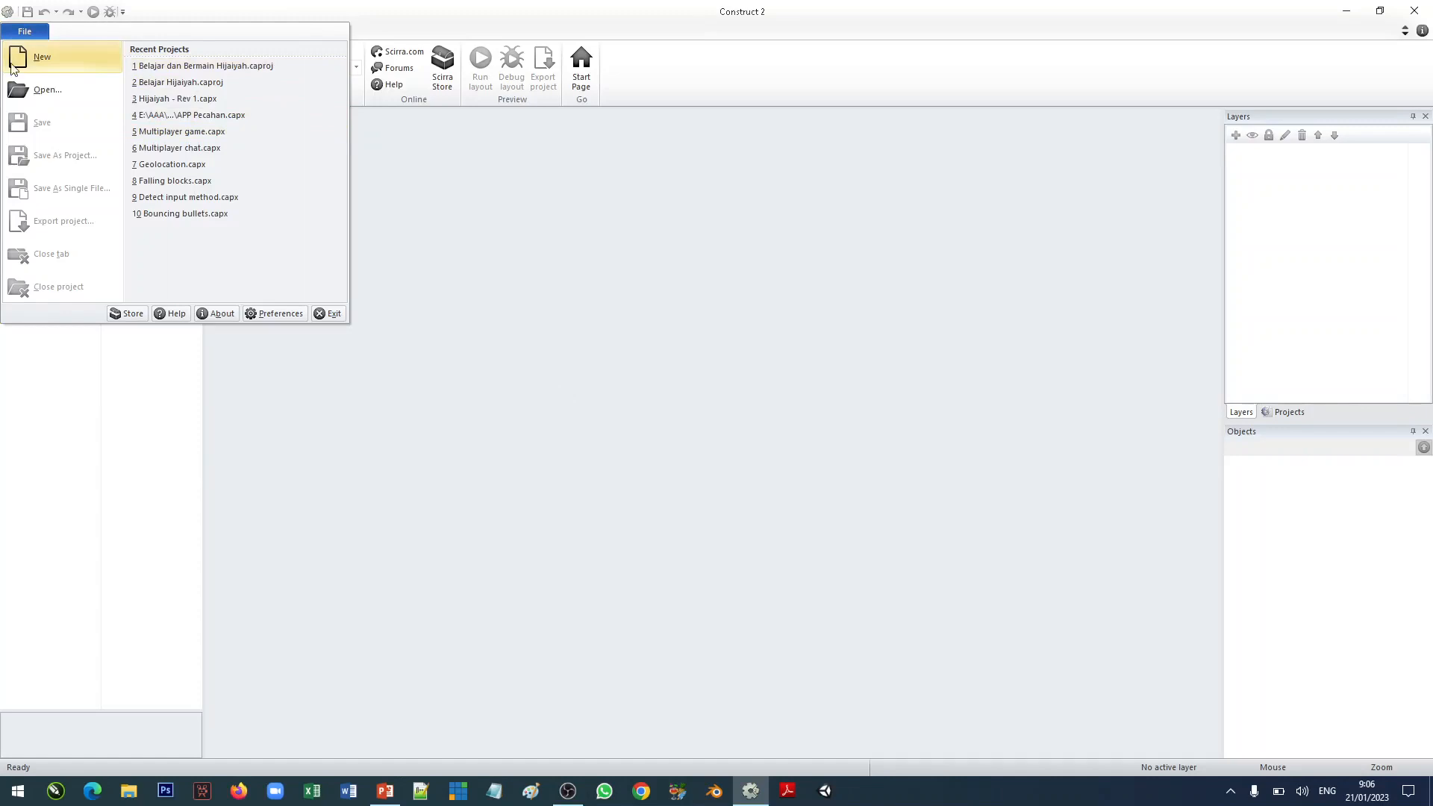
{"action": "left_click", "coordinate": [35, 58]}
{"action": "left_click", "coordinate": [782, 555]}
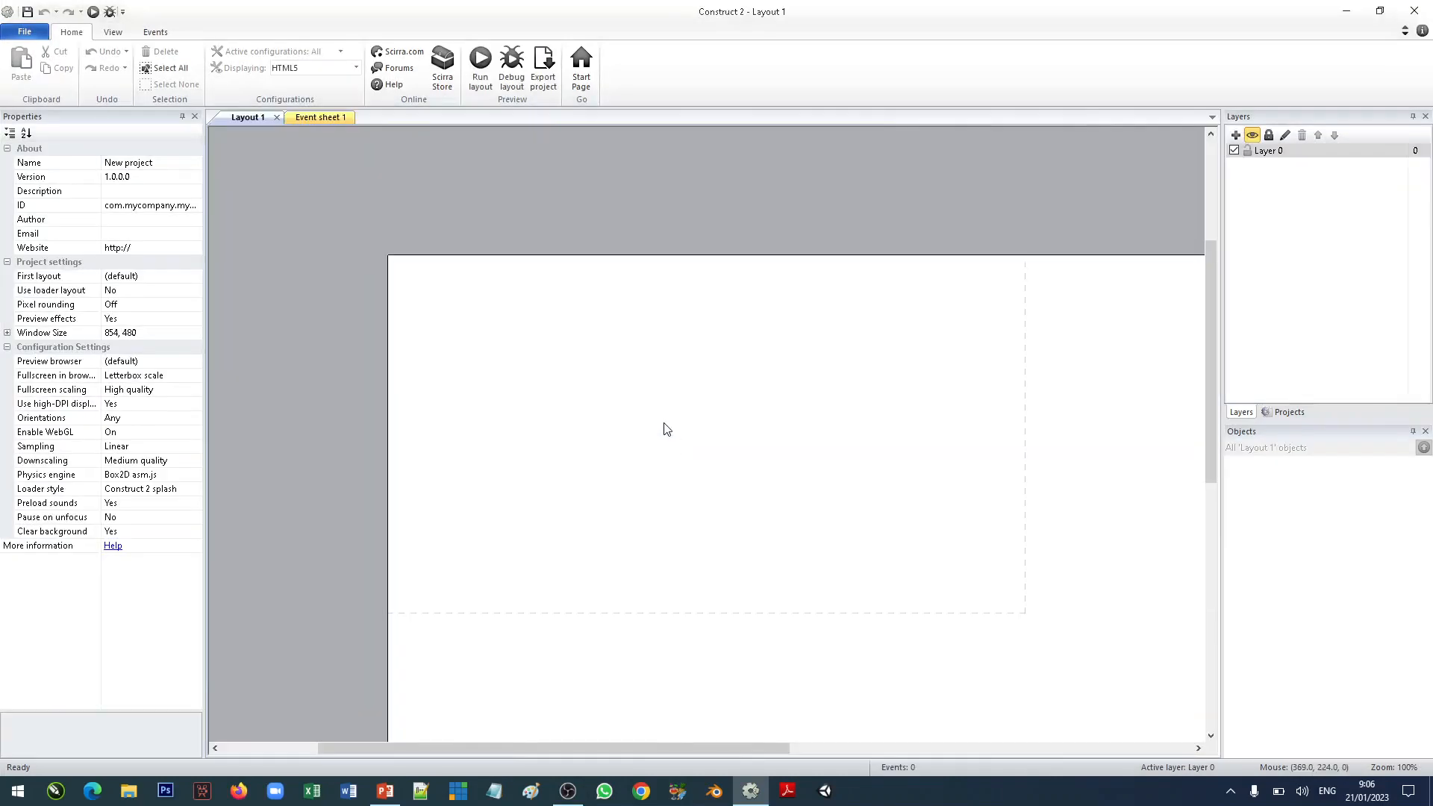
Insert a Sprite filled with solid orange in the upper part of Layout 1 and shrink it to about 131 × 114.
{"action": "double_click", "coordinate": [550, 367]}
{"action": "left_click", "coordinate": [797, 254]}
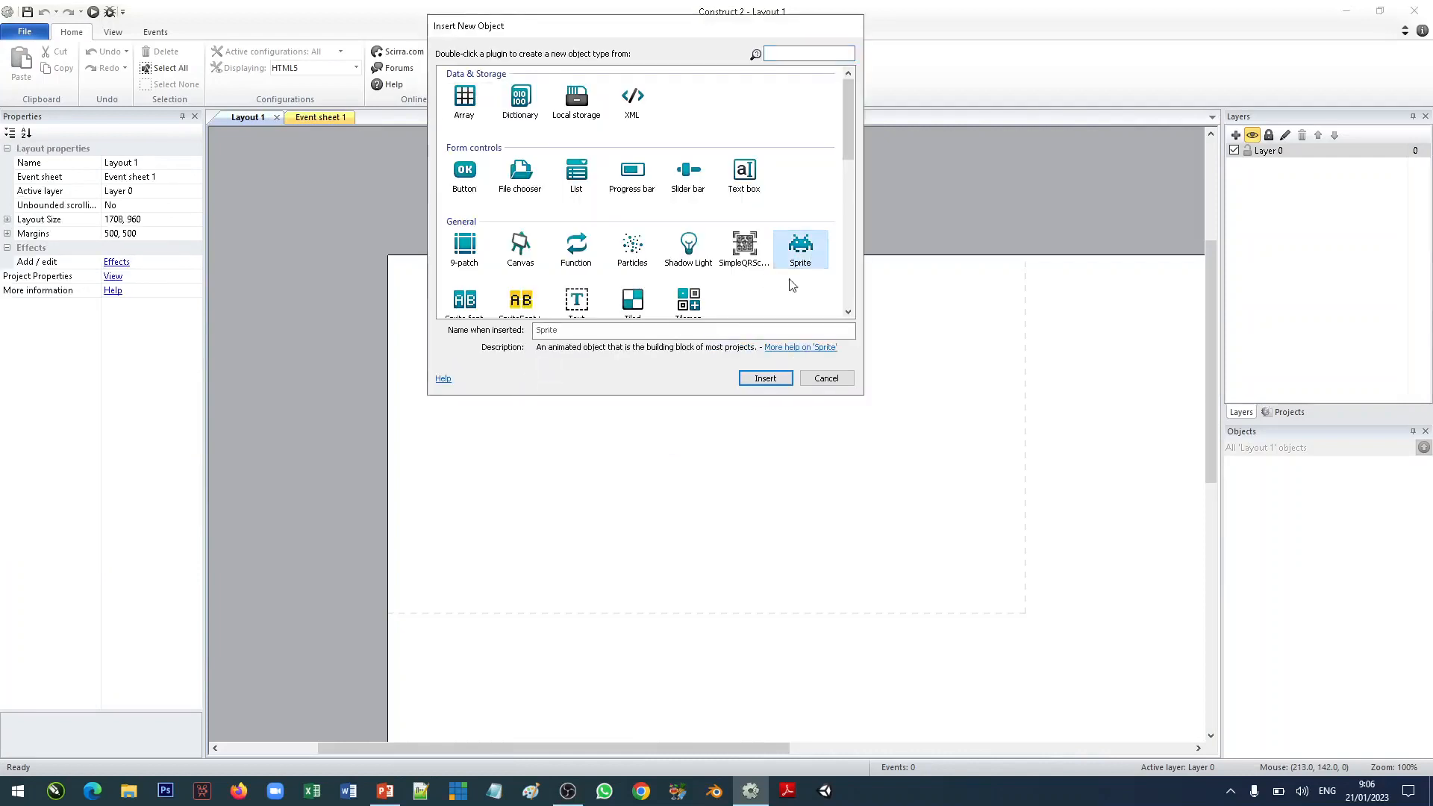
{"action": "left_click", "coordinate": [765, 377]}
{"action": "left_click", "coordinate": [623, 385]}
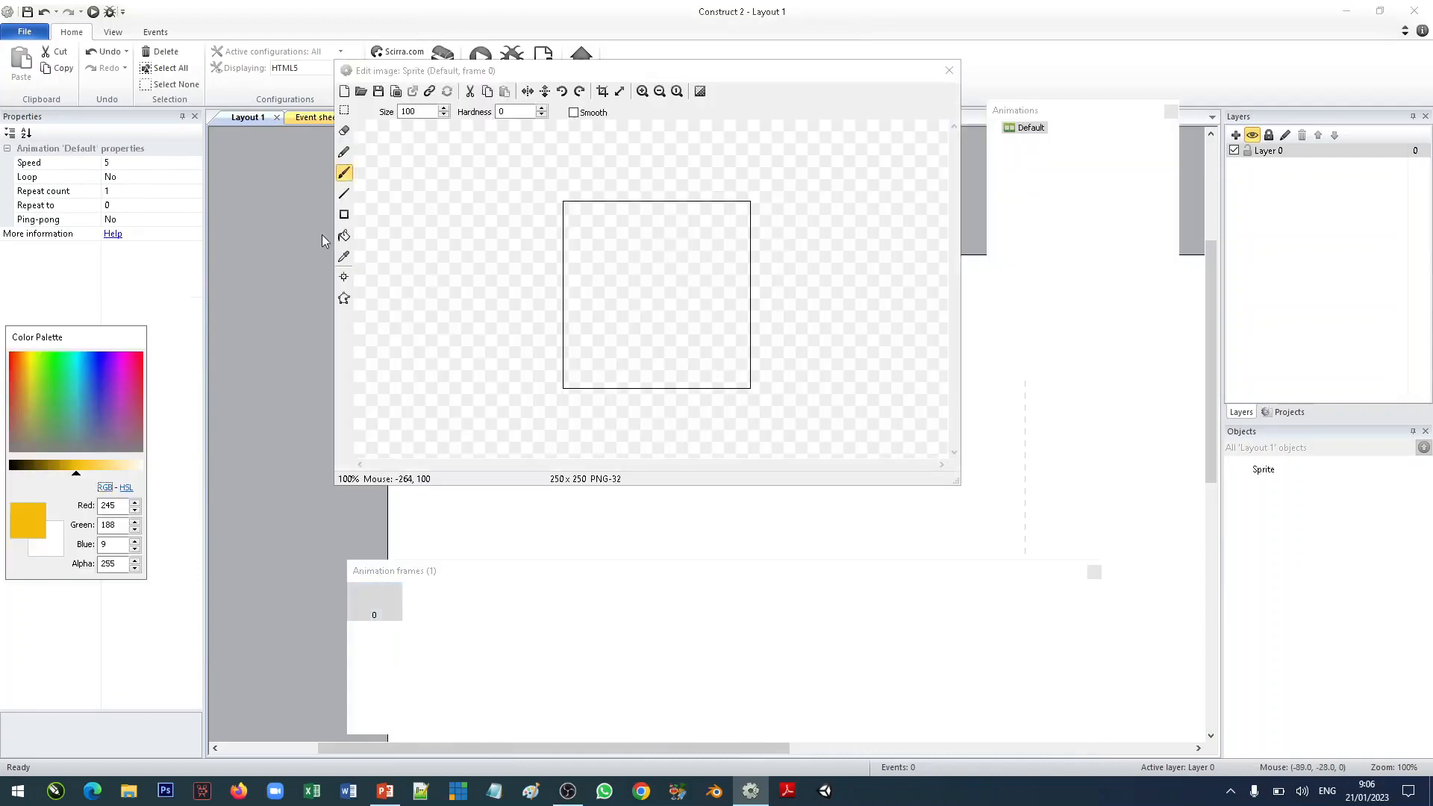
{"action": "left_click", "coordinate": [344, 236]}
{"action": "left_click", "coordinate": [681, 310]}
{"action": "left_click", "coordinate": [948, 71]}
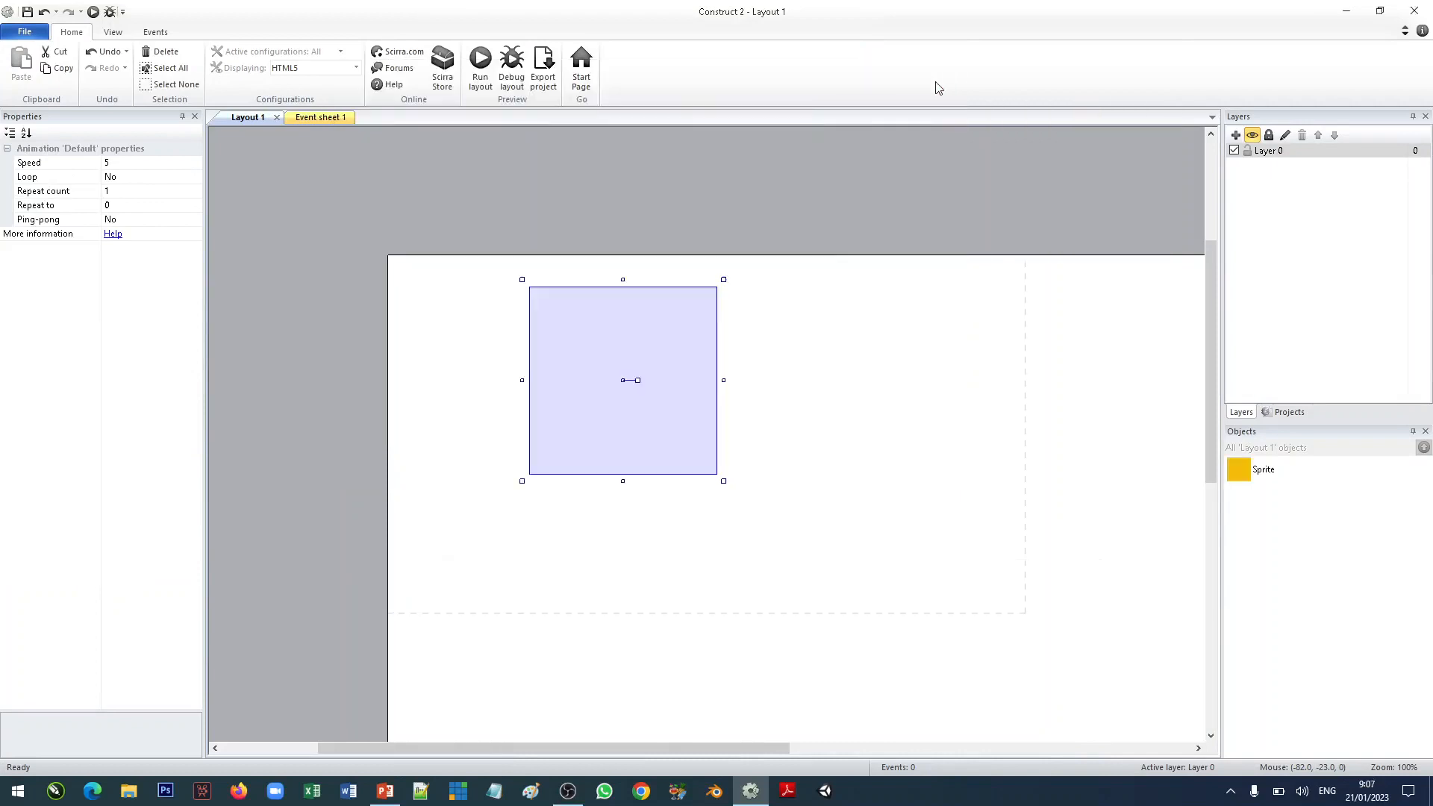
{"action": "left_click_drag", "start_coordinate": [657, 370], "coordinate": [705, 377]}
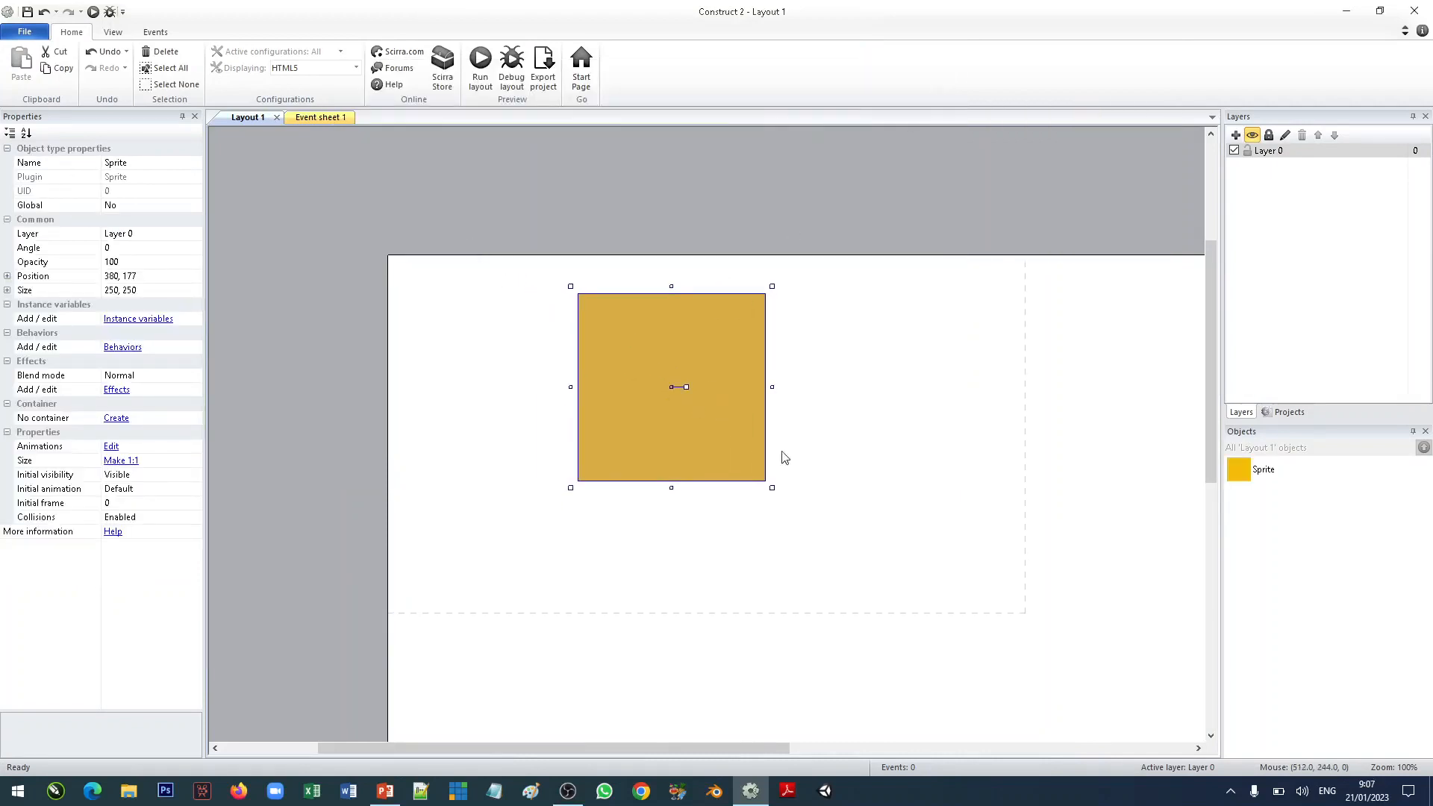
{"action": "left_click_drag", "start_coordinate": [771, 488], "coordinate": [649, 406]}
Add the LiteTween behavior to the sprite.
{"action": "left_click", "coordinate": [123, 348]}
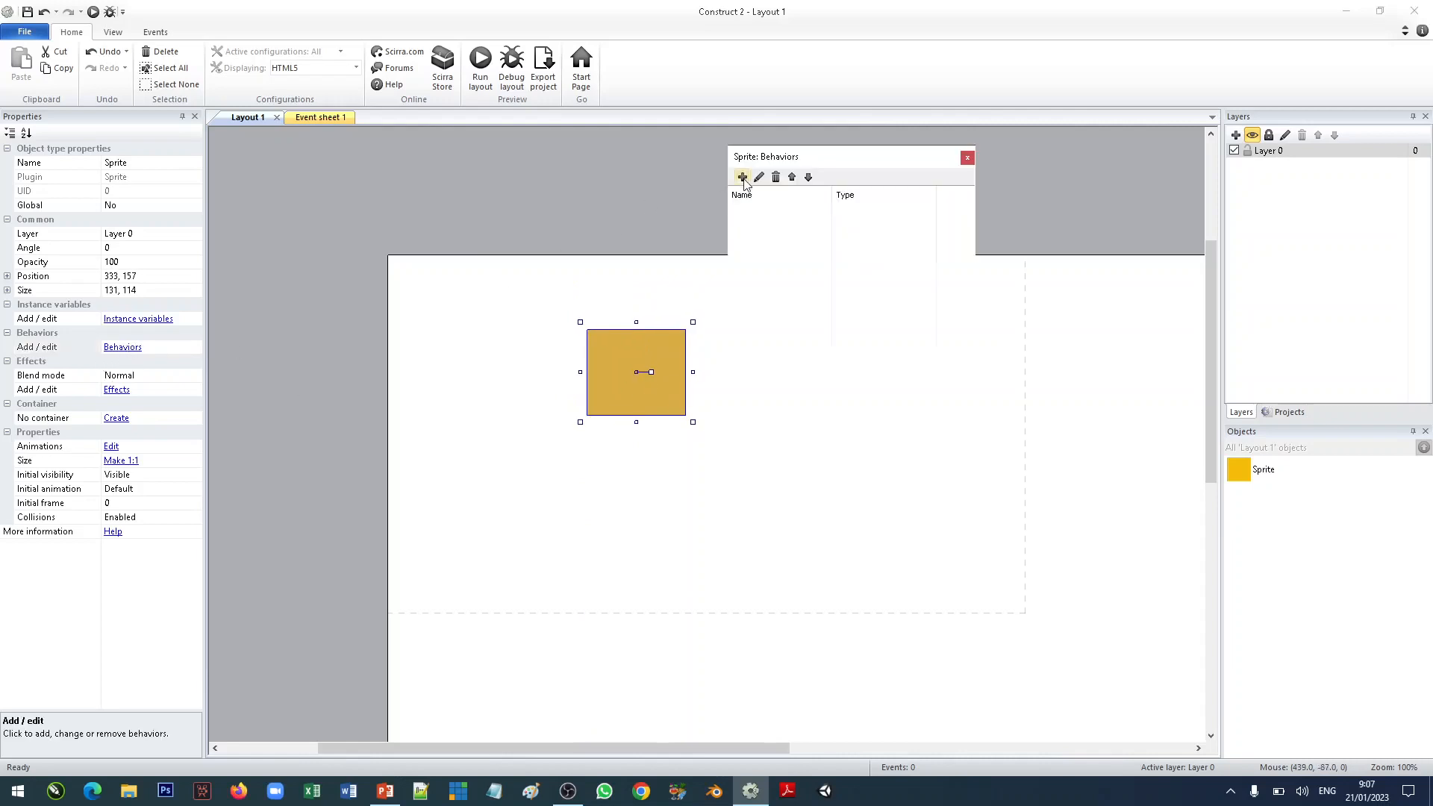
{"action": "left_click", "coordinate": [742, 178]}
{"action": "scroll", "coordinate": [593, 321], "scroll_direction": "down", "scroll_amount": 2}
{"action": "left_click", "coordinate": [487, 248]}
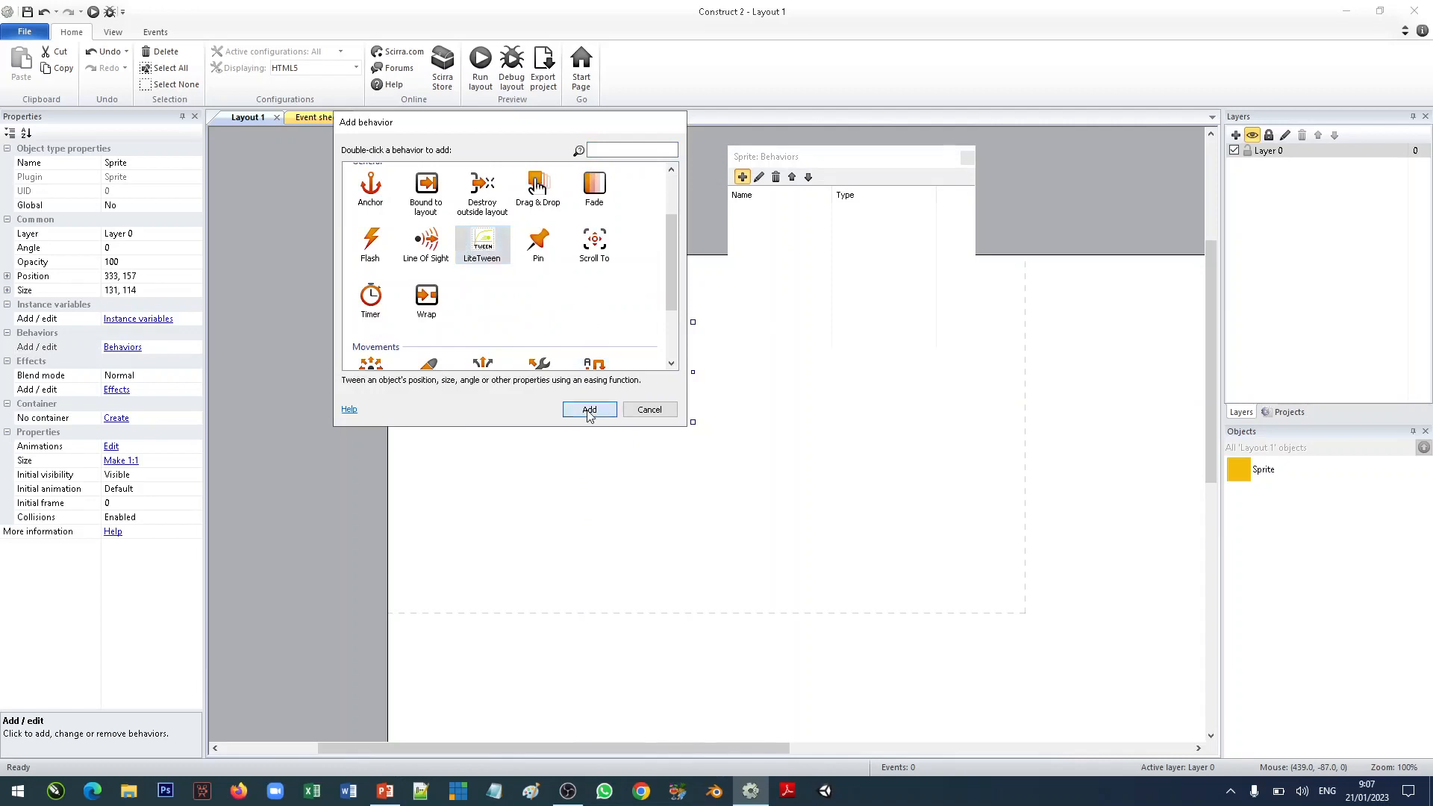
{"action": "left_click", "coordinate": [590, 410]}
{"action": "left_click", "coordinate": [968, 159]}
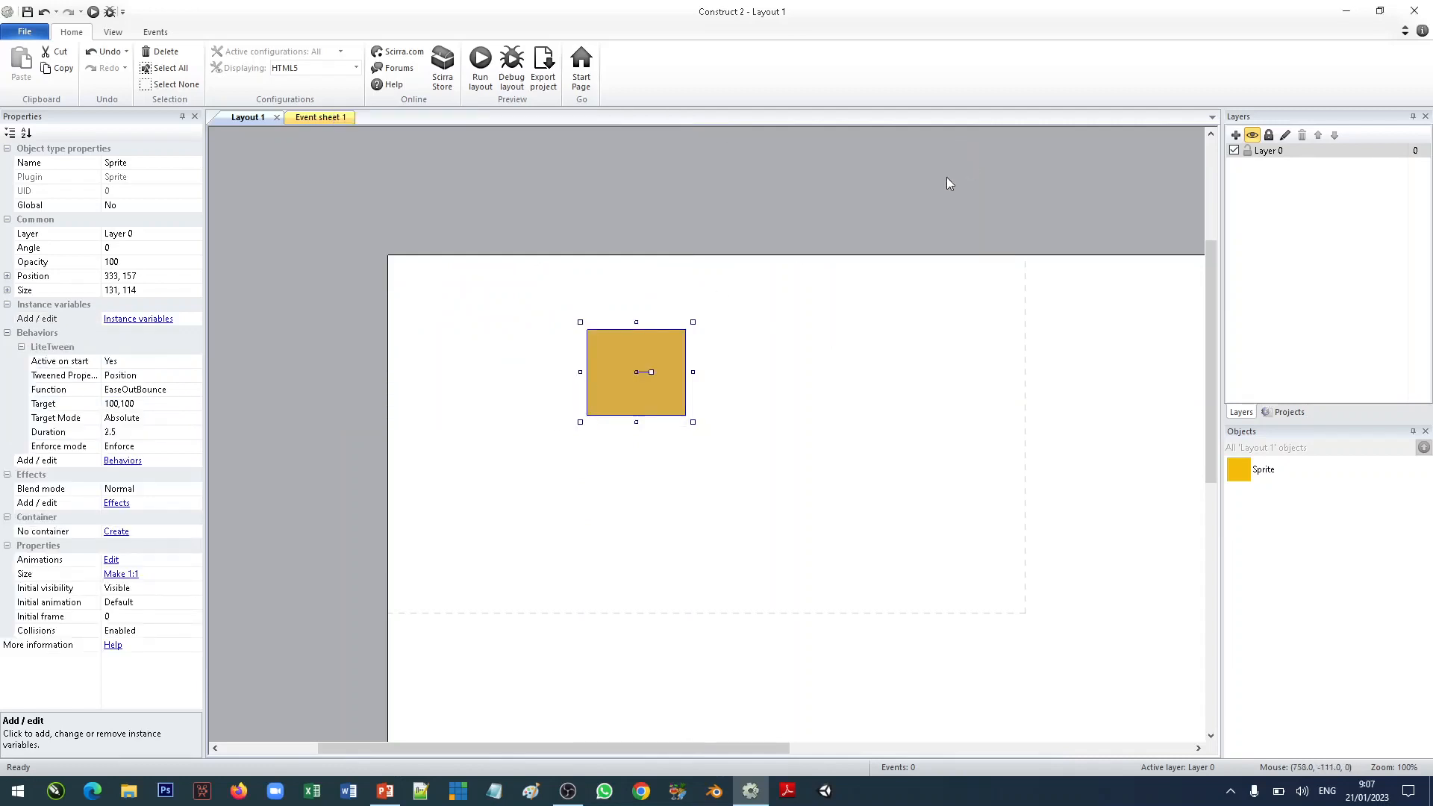
Shrink the sprite to about 102 × 96 and place it inside the lower-right corner of the dashed window area, checking LiteTween's Tweened Property options.
{"action": "left_click_drag", "start_coordinate": [662, 378], "coordinate": [767, 456]}
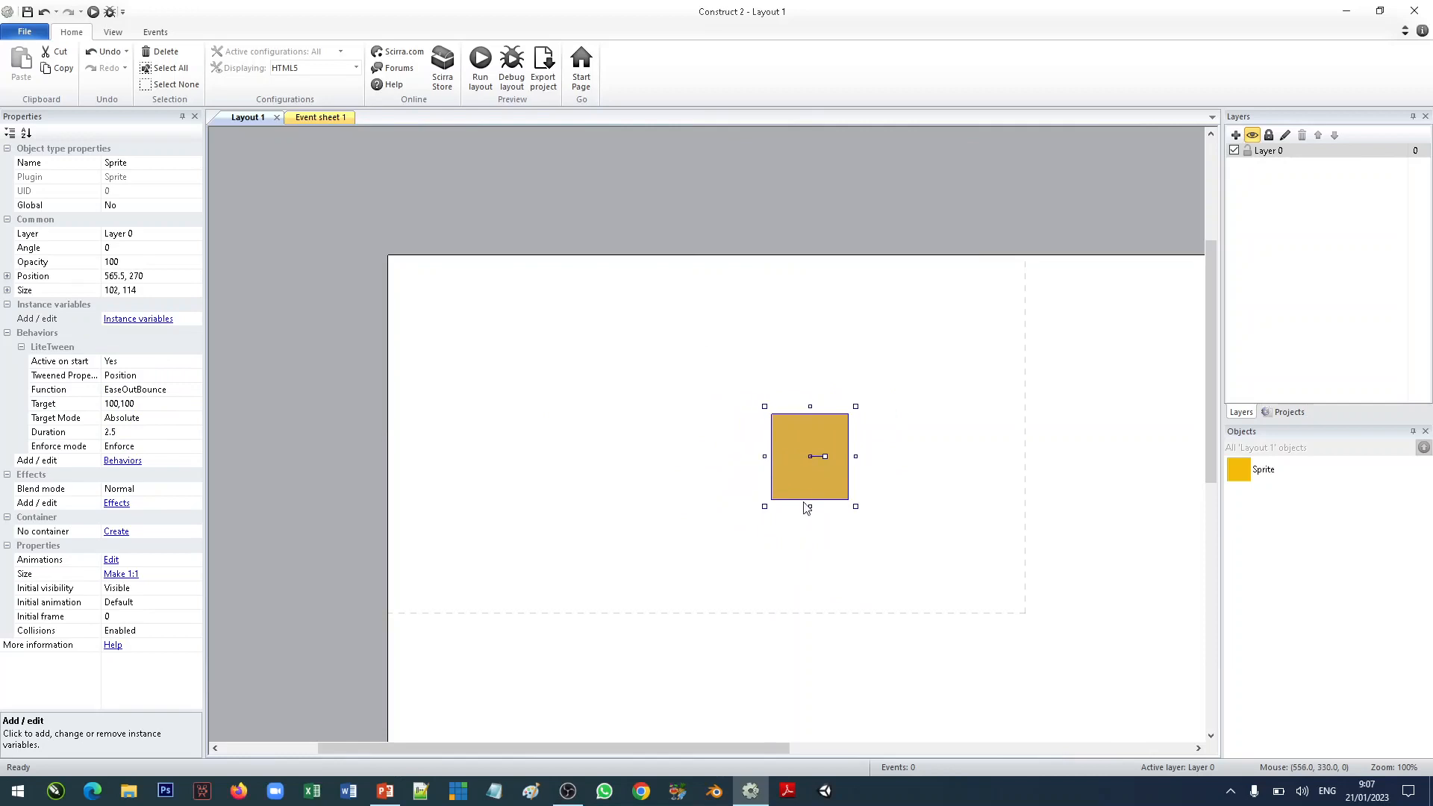
{"action": "left_click_drag", "start_coordinate": [810, 506], "coordinate": [902, 511]}
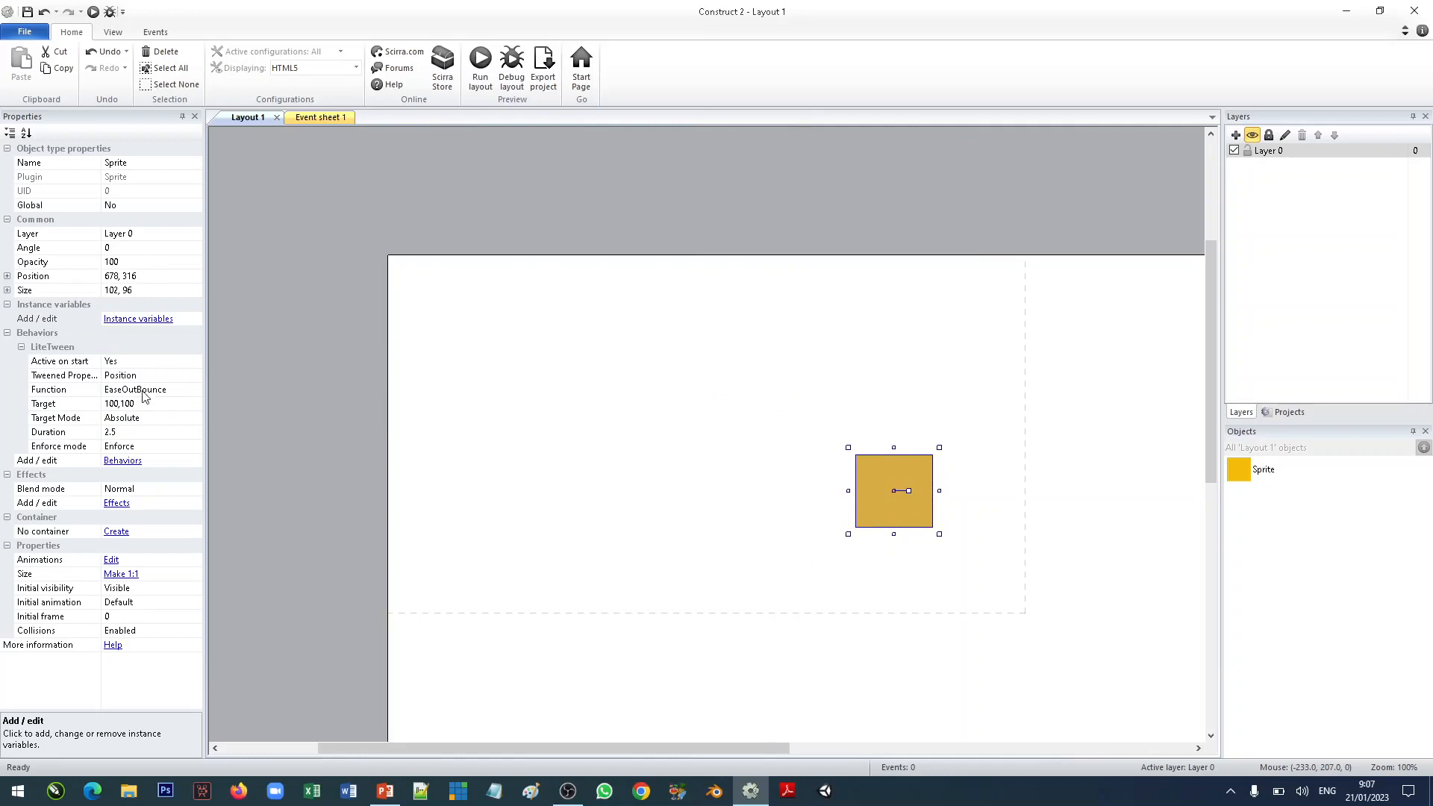
{"action": "left_click", "coordinate": [195, 375]}
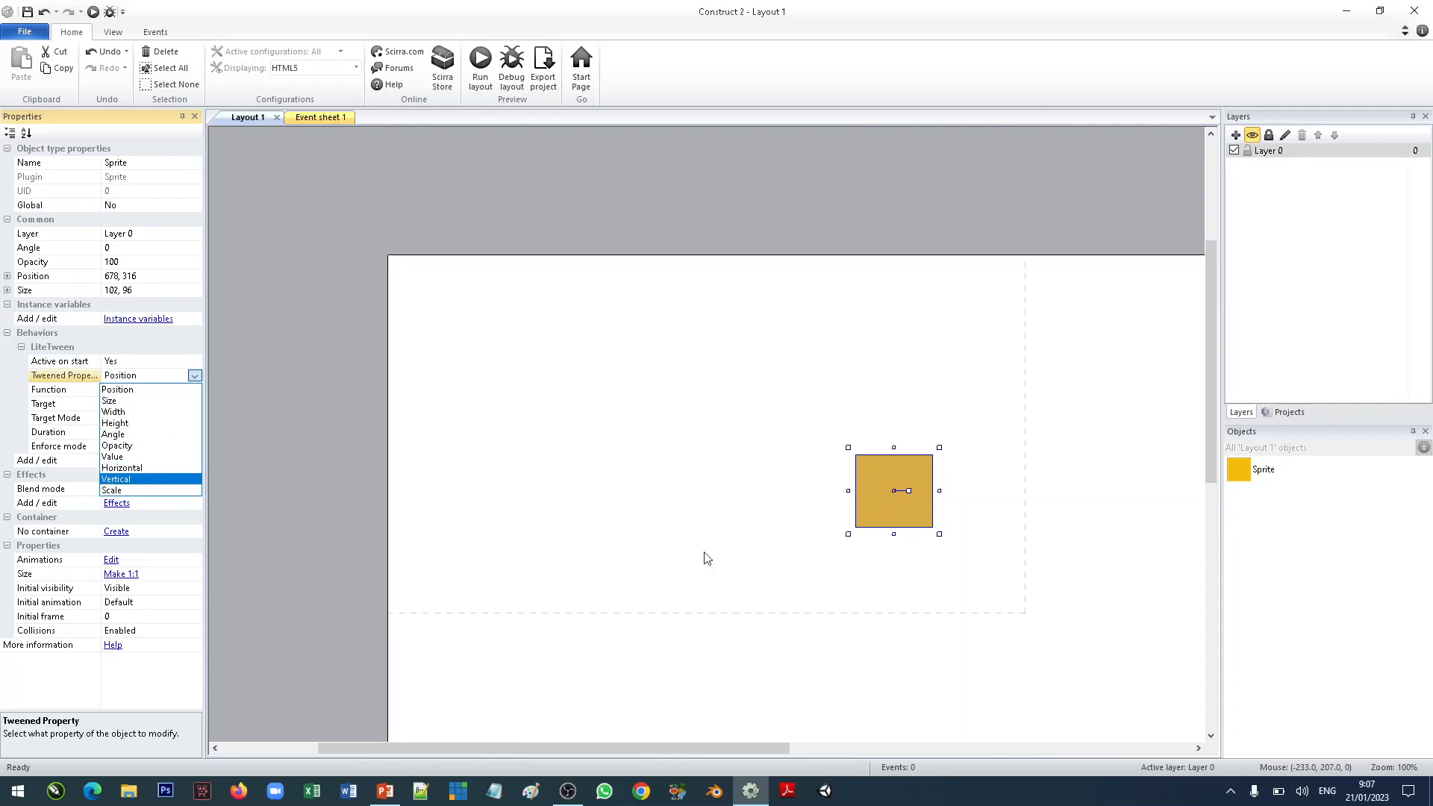
{"action": "left_click", "coordinate": [887, 520]}
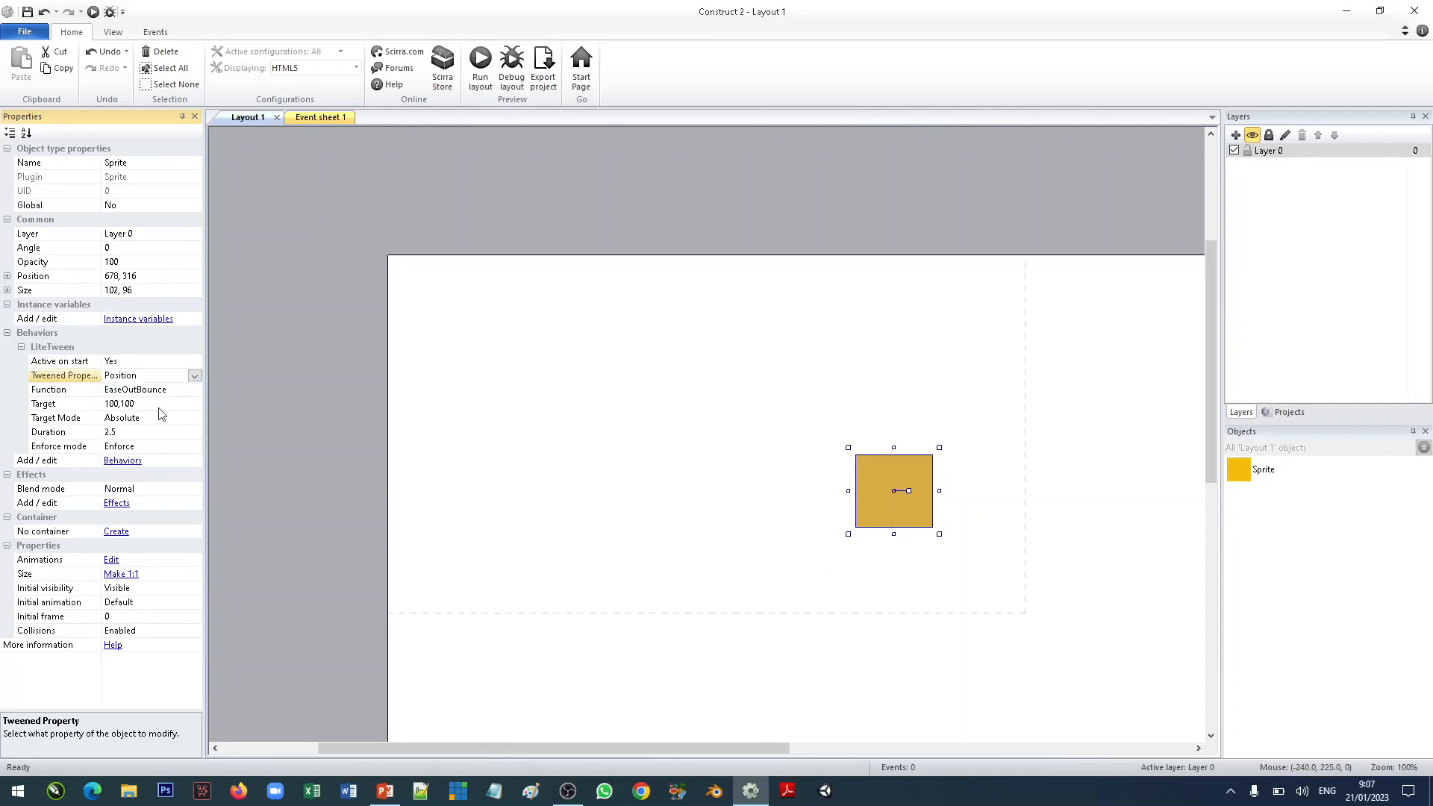
{"action": "left_click_drag", "start_coordinate": [922, 524], "coordinate": [1000, 587]}
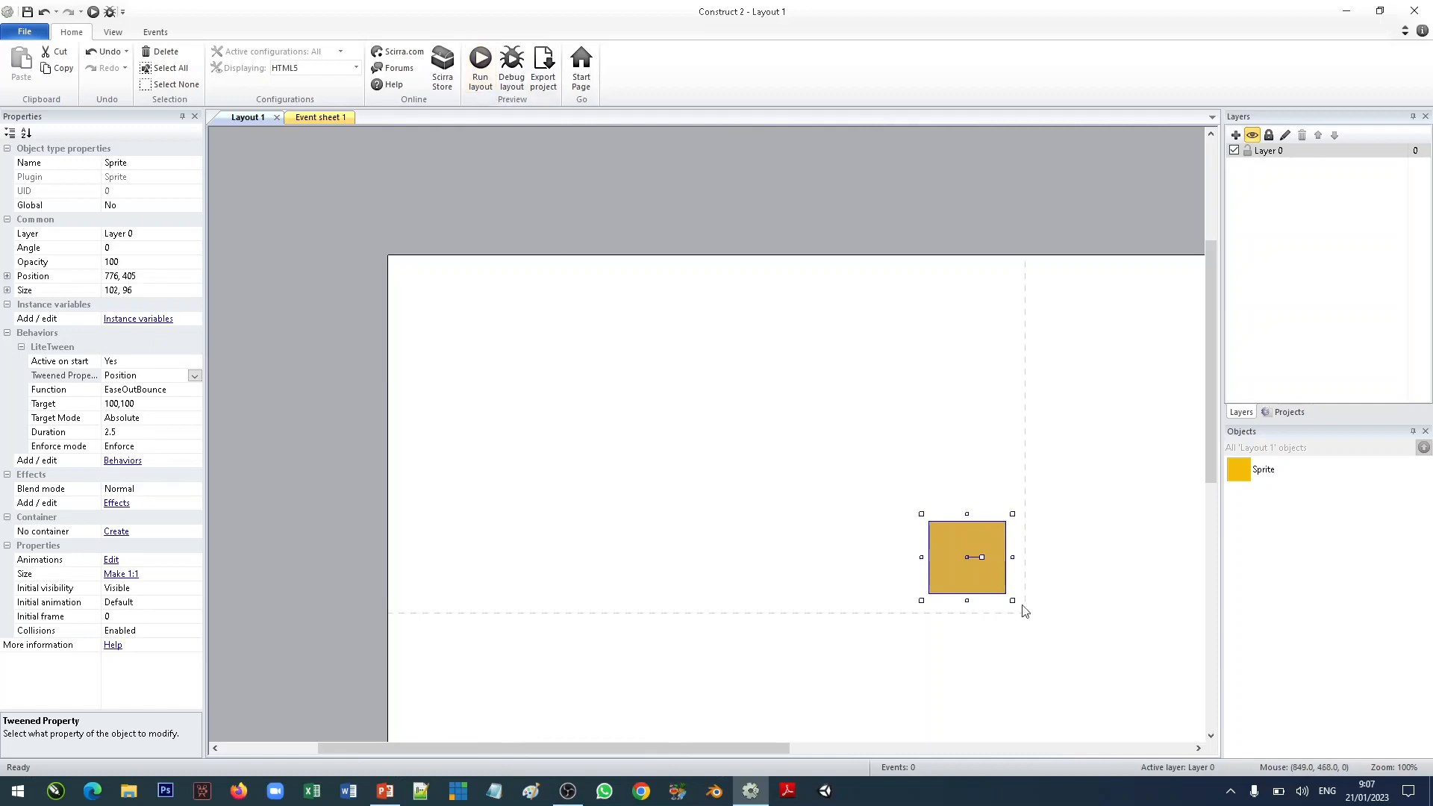
{"action": "mouse_move", "coordinate": [977, 579]}
{"action": "left_mouse_down"}
{"action": "mouse_move", "coordinate": [561, 373]}
{"action": "mouse_move", "coordinate": [974, 573]}
{"action": "left_mouse_up"}
Run the layout to preview the LiteTween motion, close the preview, and move the sprite to about 391, 195.
{"action": "left_click", "coordinate": [482, 75]}
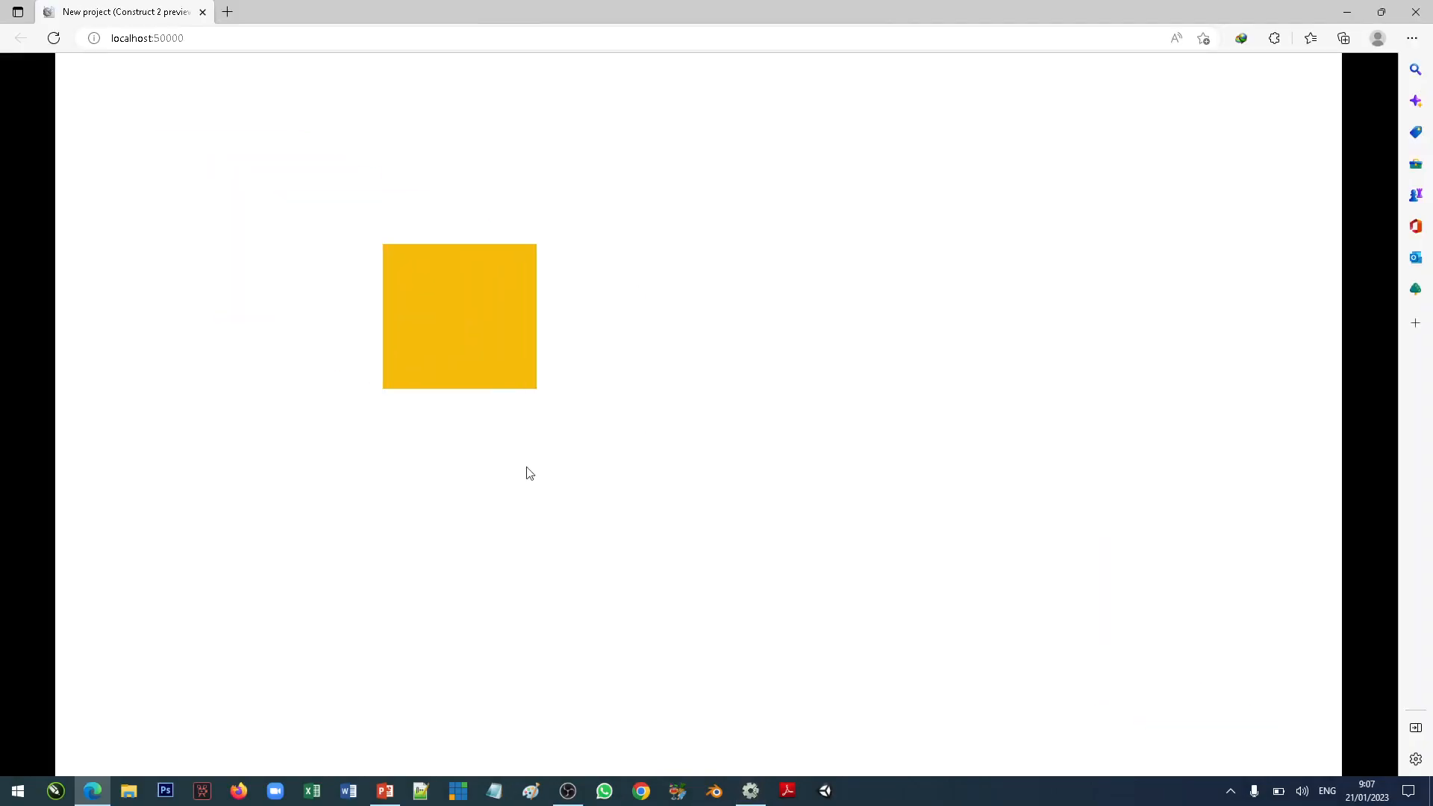
{"action": "left_click", "coordinate": [1416, 12]}
{"action": "left_click_drag", "start_coordinate": [987, 570], "coordinate": [704, 441]}
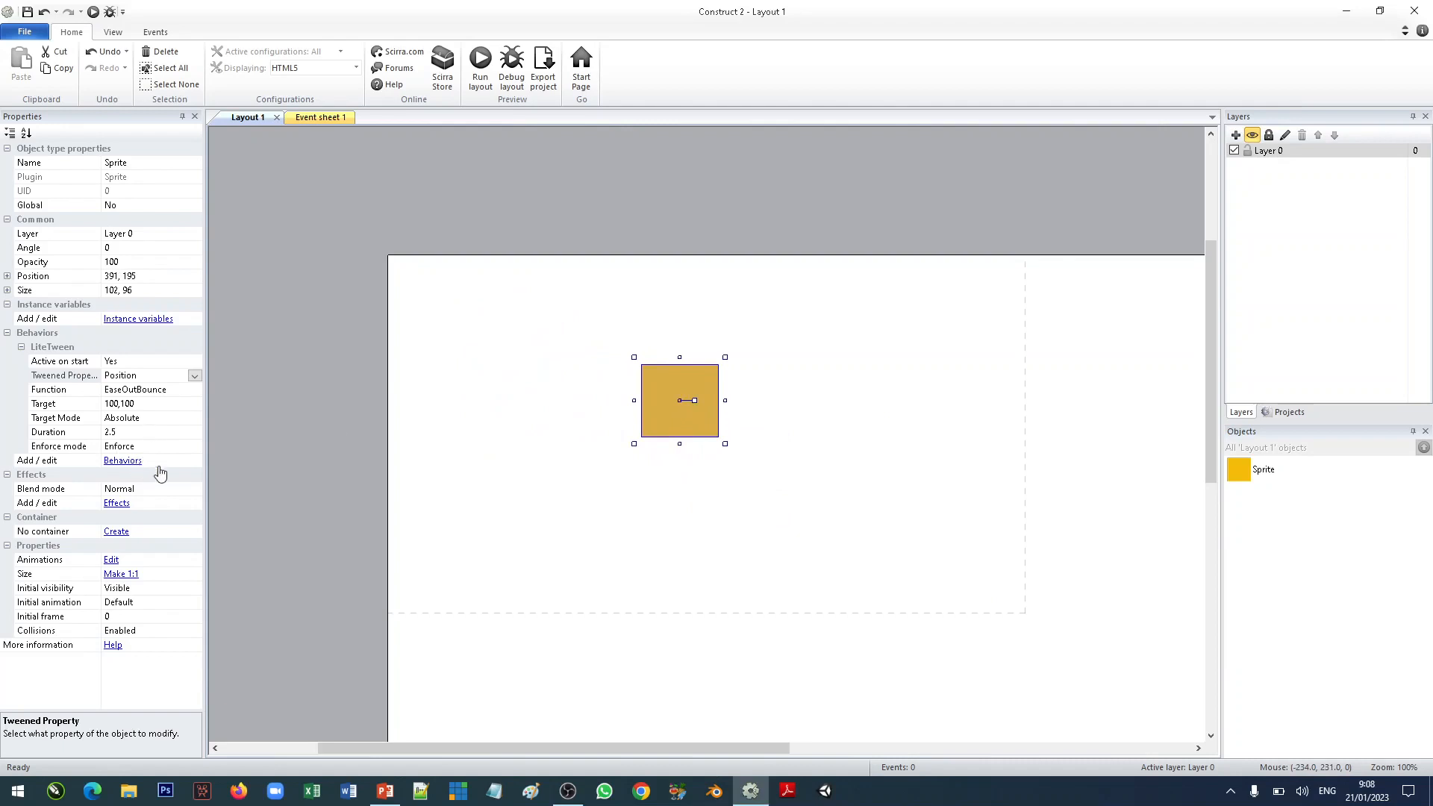
Shrink the sprite to about 49 × 56 and set LiteTween's Tweened Property to Size, checking the Function and Target Mode options.
{"action": "left_click_drag", "start_coordinate": [724, 444], "coordinate": [686, 415]}
{"action": "left_click", "coordinate": [194, 394]}
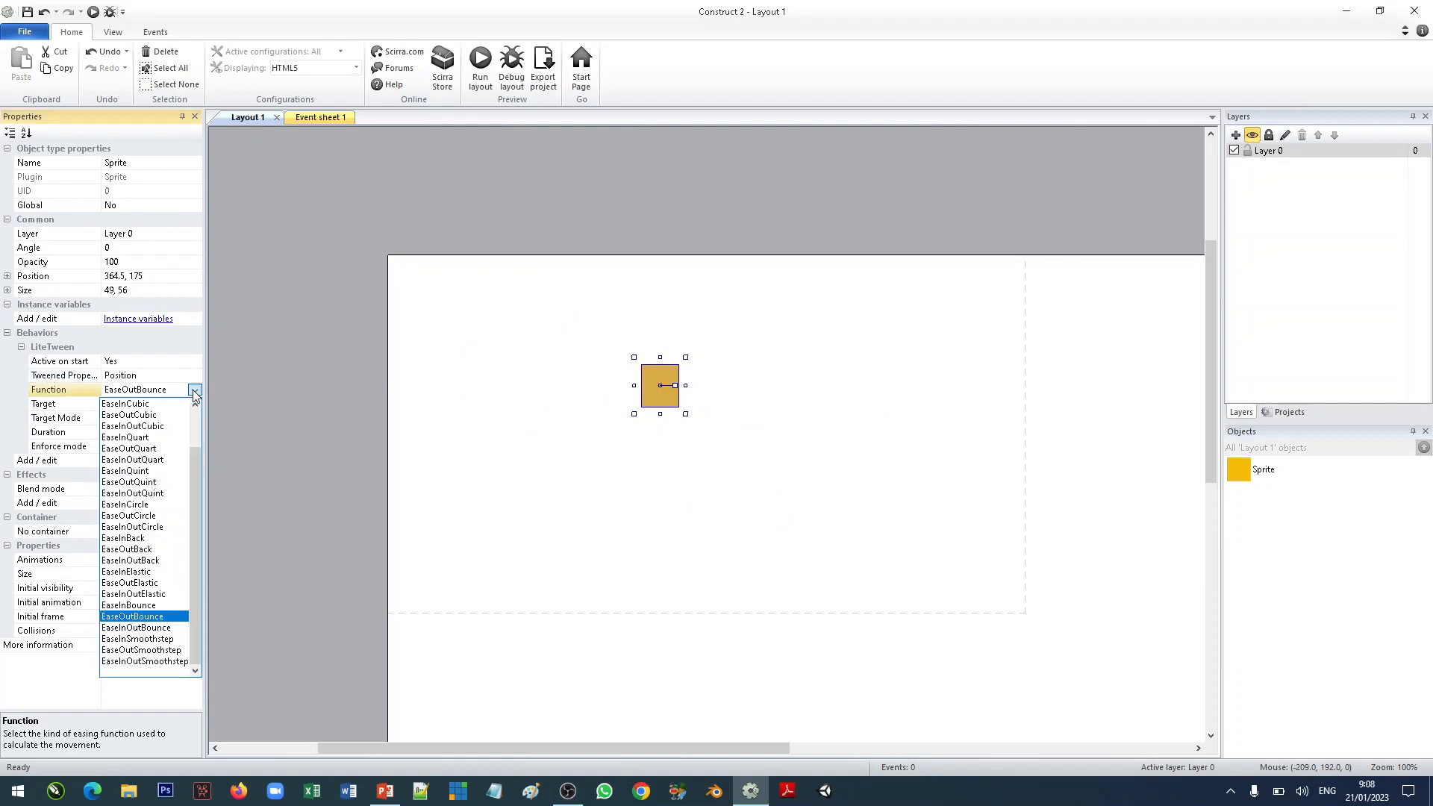
{"action": "left_click", "coordinate": [195, 391]}
{"action": "left_click", "coordinate": [195, 419]}
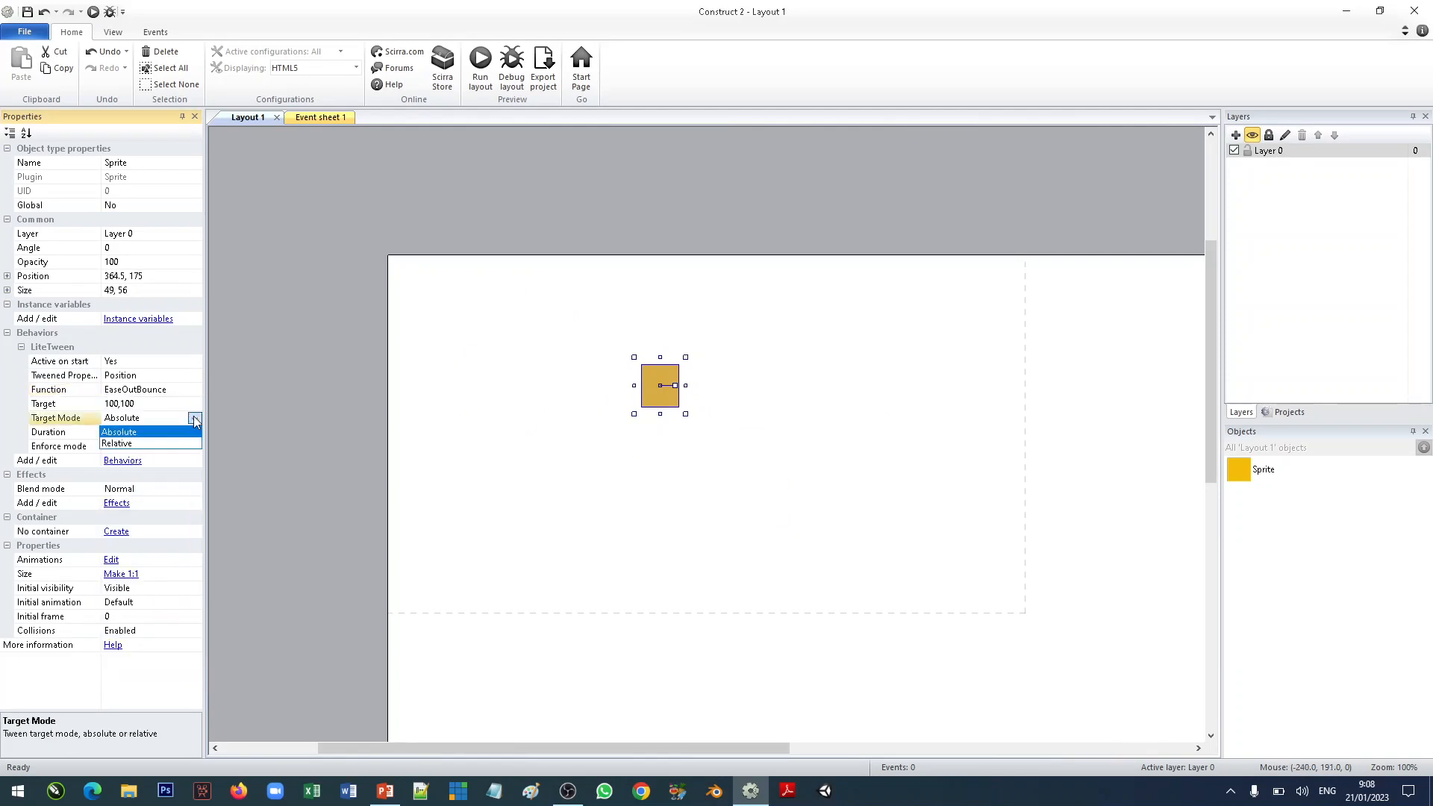
{"action": "left_click", "coordinate": [188, 387]}
{"action": "left_click", "coordinate": [188, 376]}
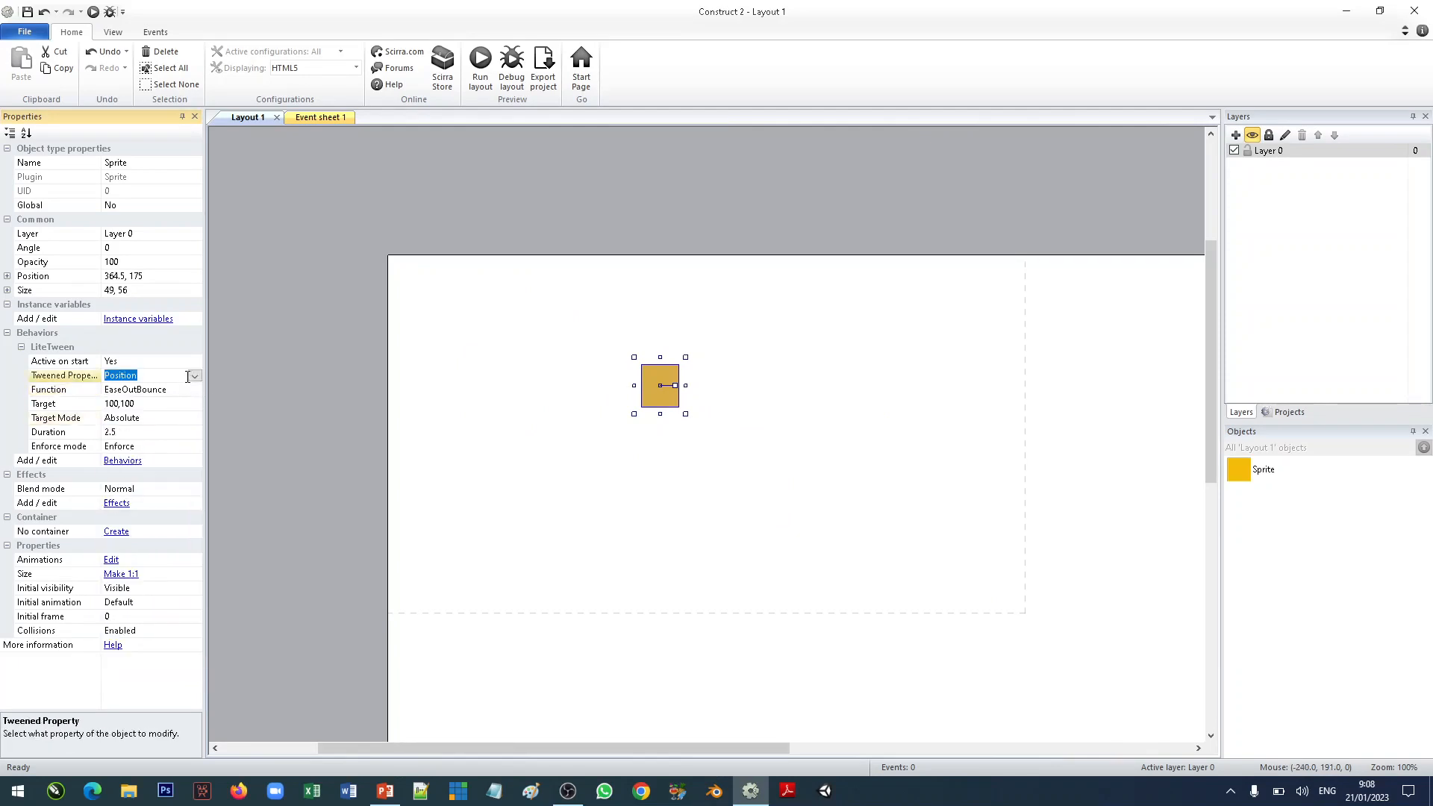
{"action": "left_click", "coordinate": [194, 375]}
{"action": "left_click", "coordinate": [159, 404]}
Nudge the sprite slightly down and to the left, and set its size to 50, 50.
{"action": "left_click_drag", "start_coordinate": [671, 407], "coordinate": [663, 415]}
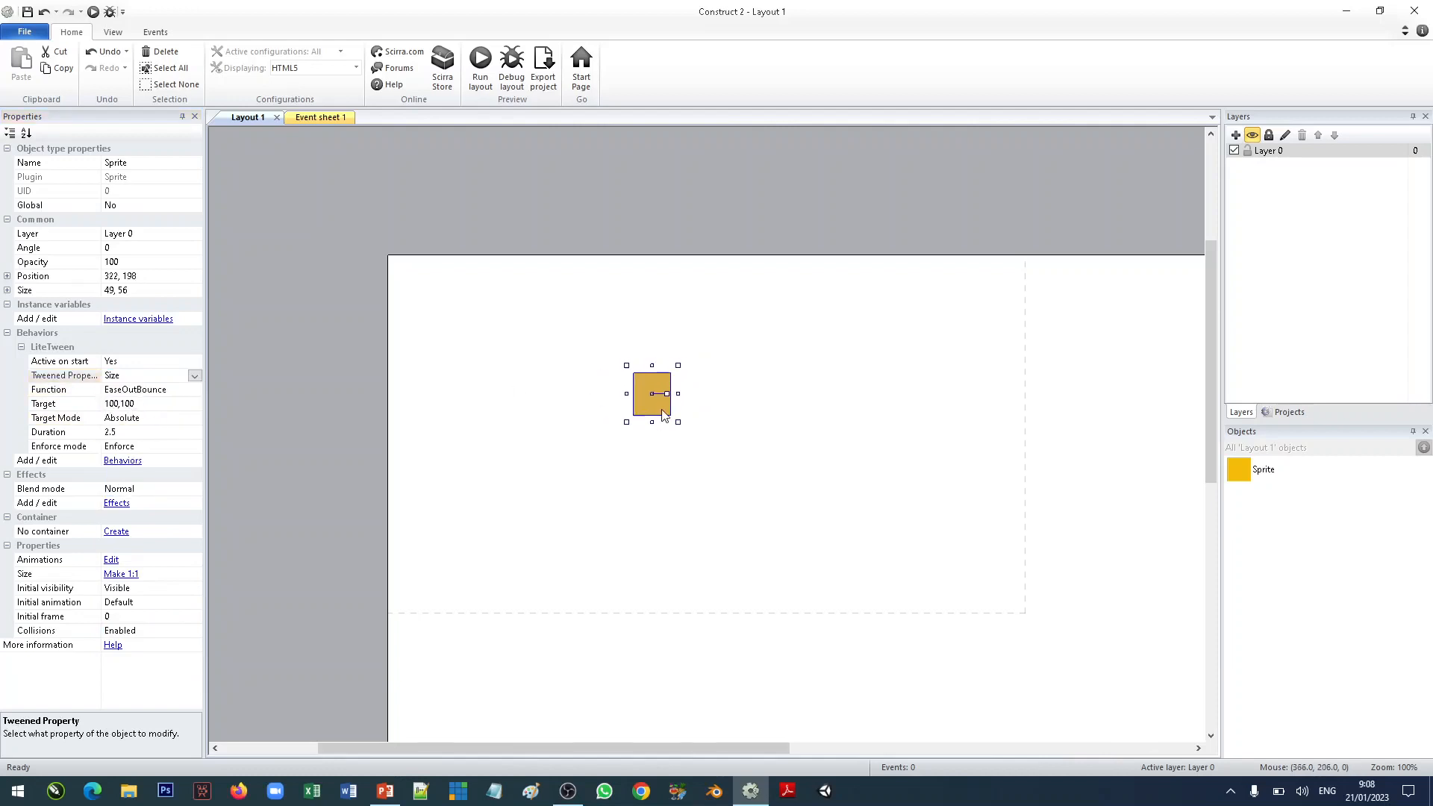
{"action": "left_click", "coordinate": [125, 291]}
{"action": "type", "text": "50,50"}
{"action": "key", "text": "Return"}
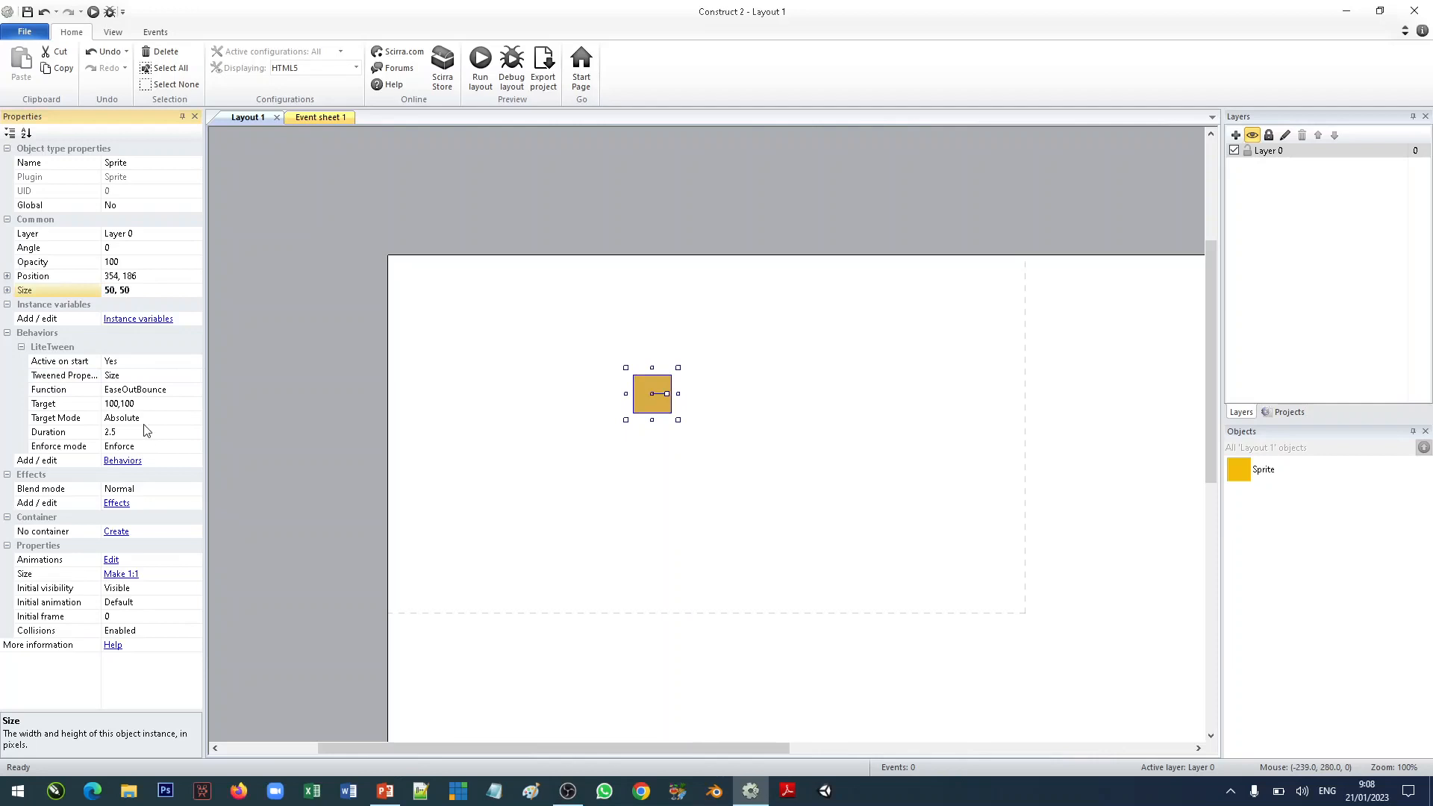
Move the sprite up to about 371, 92 and set the LiteTween Target to 250,250.
{"action": "left_click_drag", "start_coordinate": [651, 406], "coordinate": [664, 336]}
{"action": "left_click", "coordinate": [146, 404]}
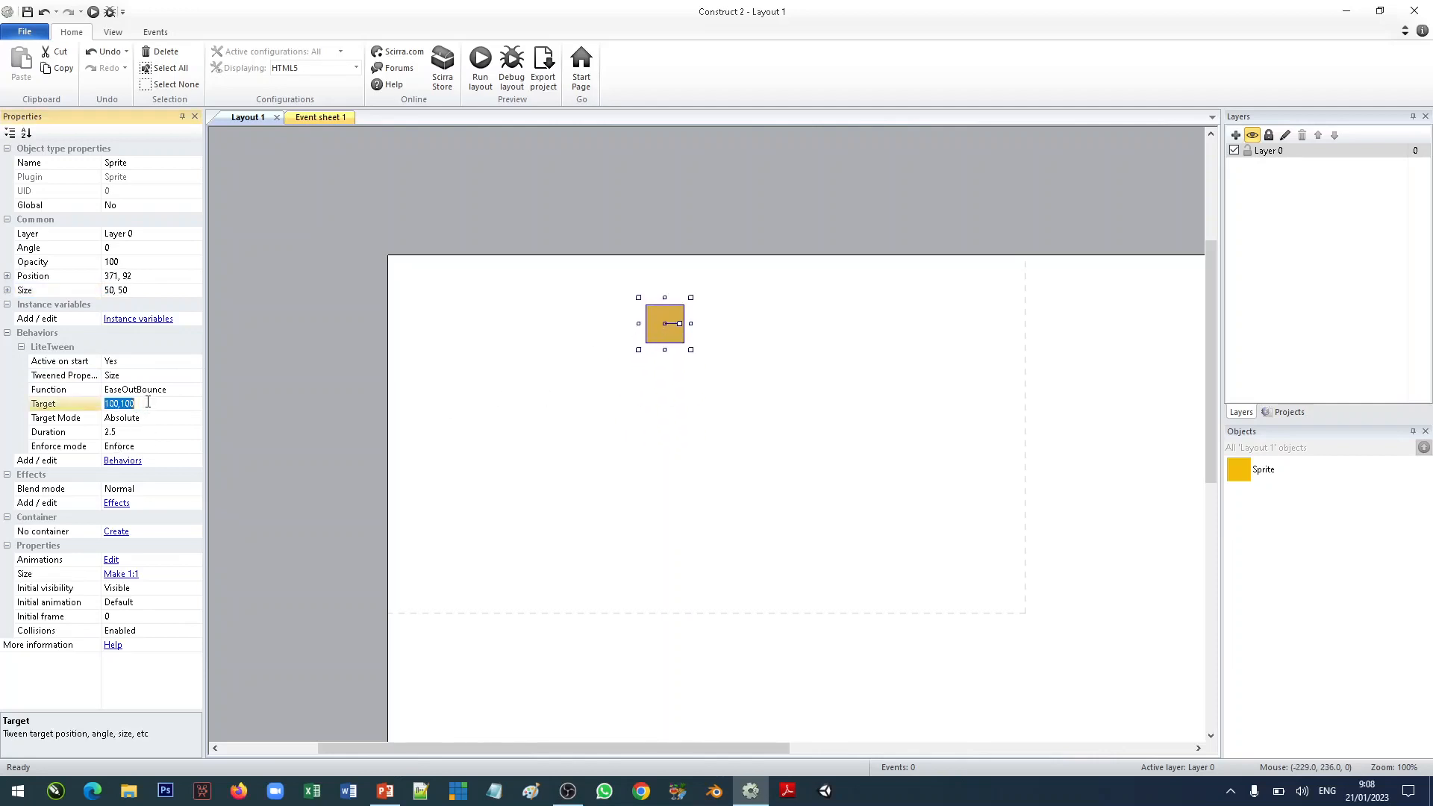
{"action": "type", "text": "250,250"}
Move the sprite near the centre of the dashed window area, and run the layout to preview the size tween, closing the preview.
{"action": "left_click_drag", "start_coordinate": [665, 335], "coordinate": [688, 428]}
{"action": "right_click", "coordinate": [688, 429]}
{"action": "left_click", "coordinate": [472, 86]}
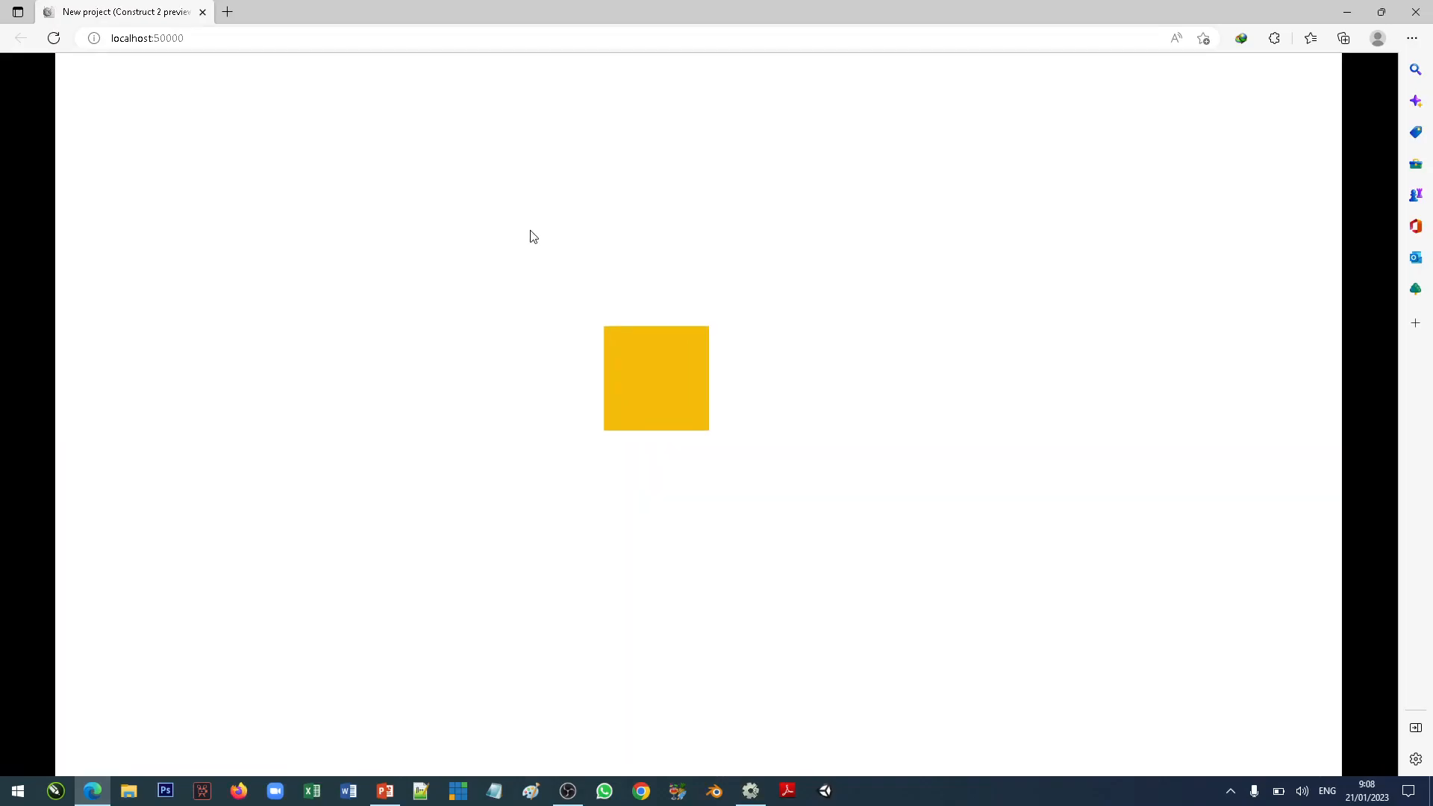
{"action": "left_click", "coordinate": [1415, 12]}
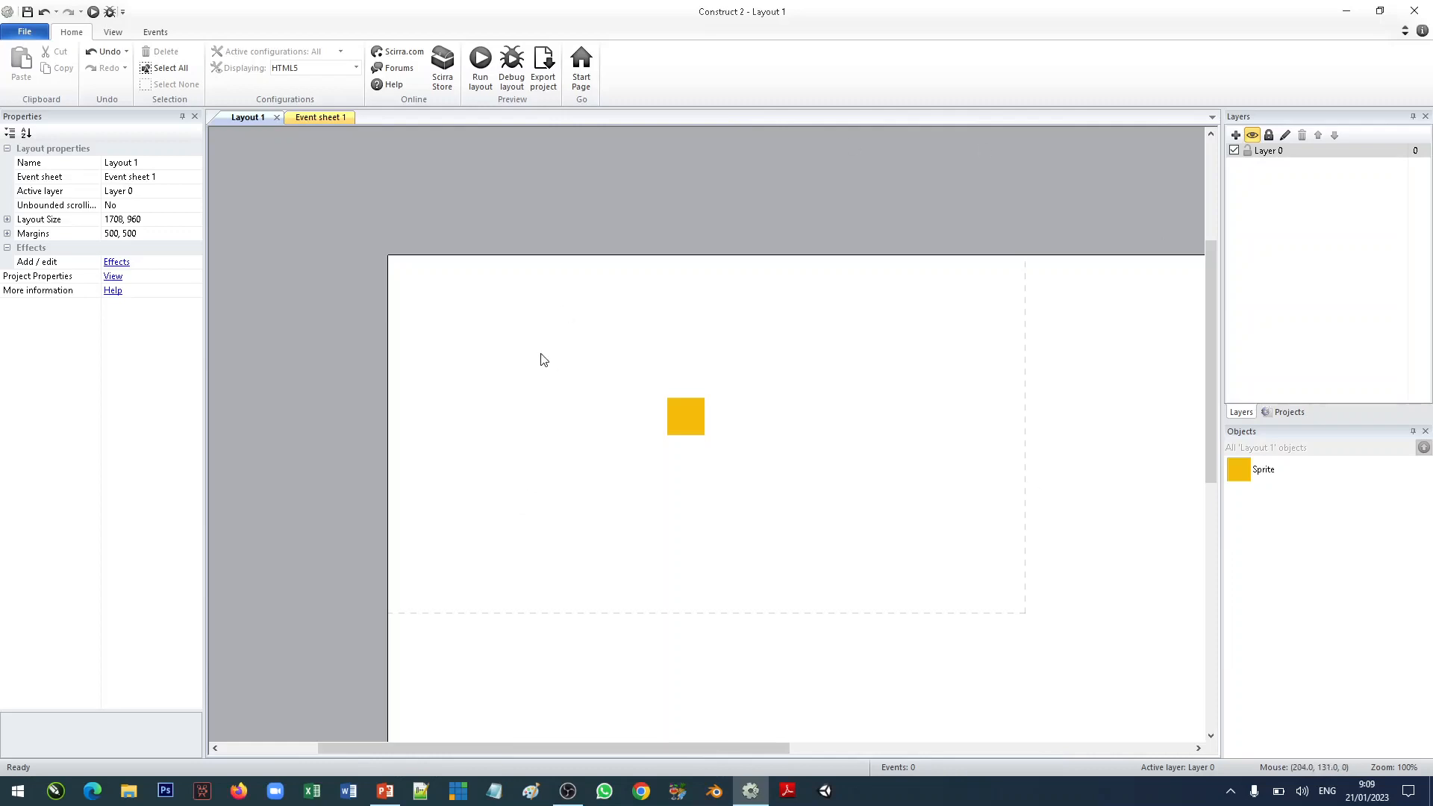
Review Event sheet 1, the list of insertable objects and the project's structure and properties, returning to Layout 1.
{"action": "left_click", "coordinate": [319, 118]}
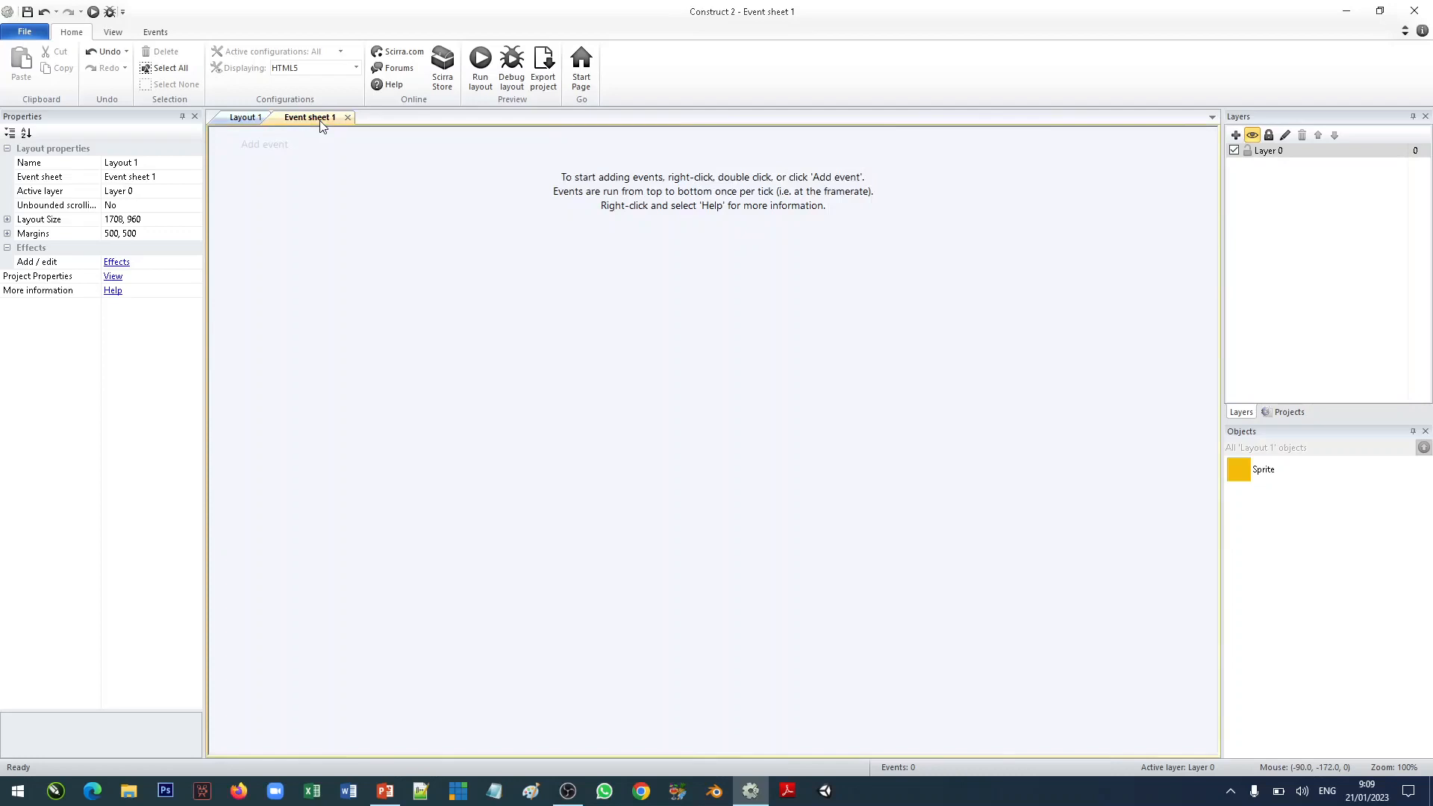
{"action": "left_click", "coordinate": [245, 118]}
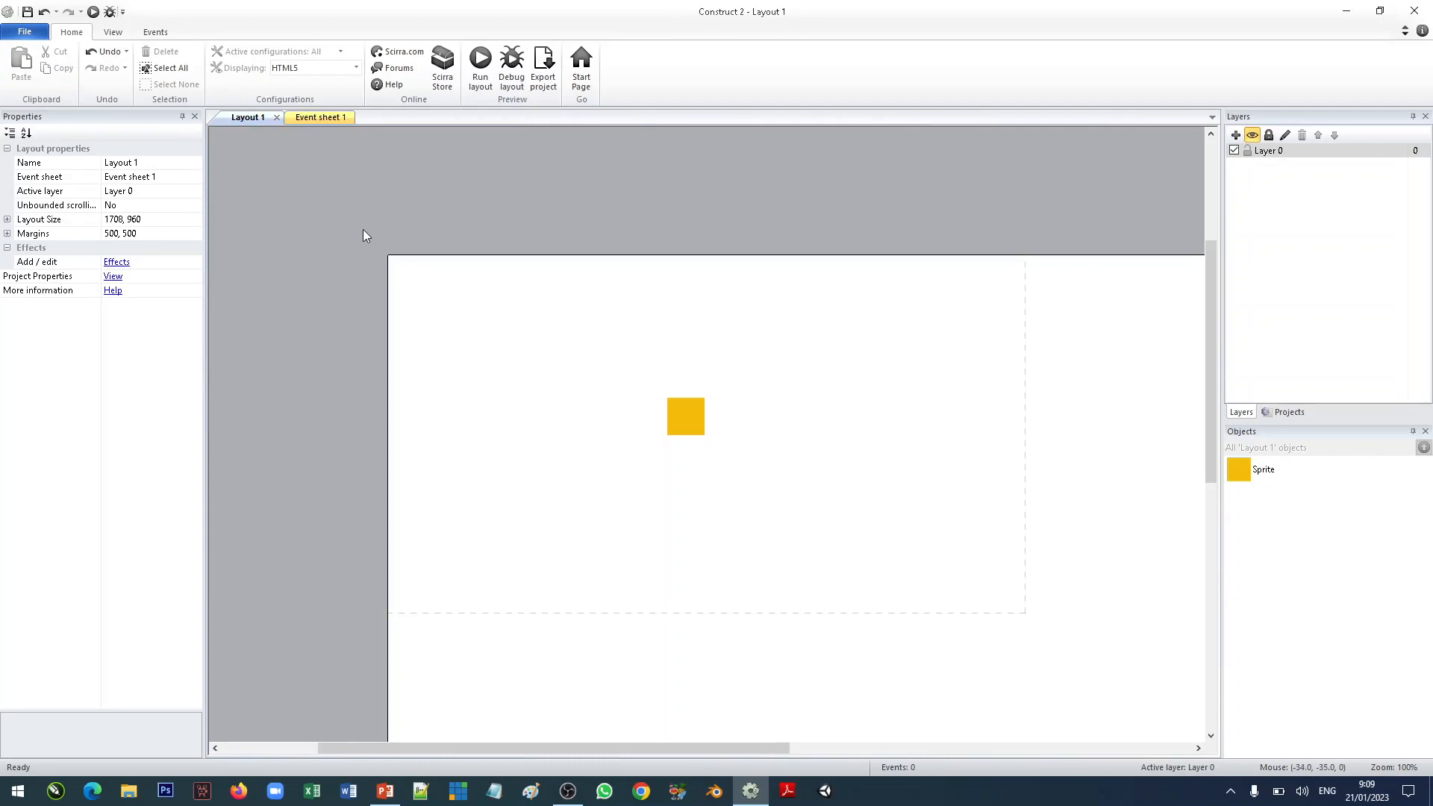
{"action": "double_click", "coordinate": [526, 358]}
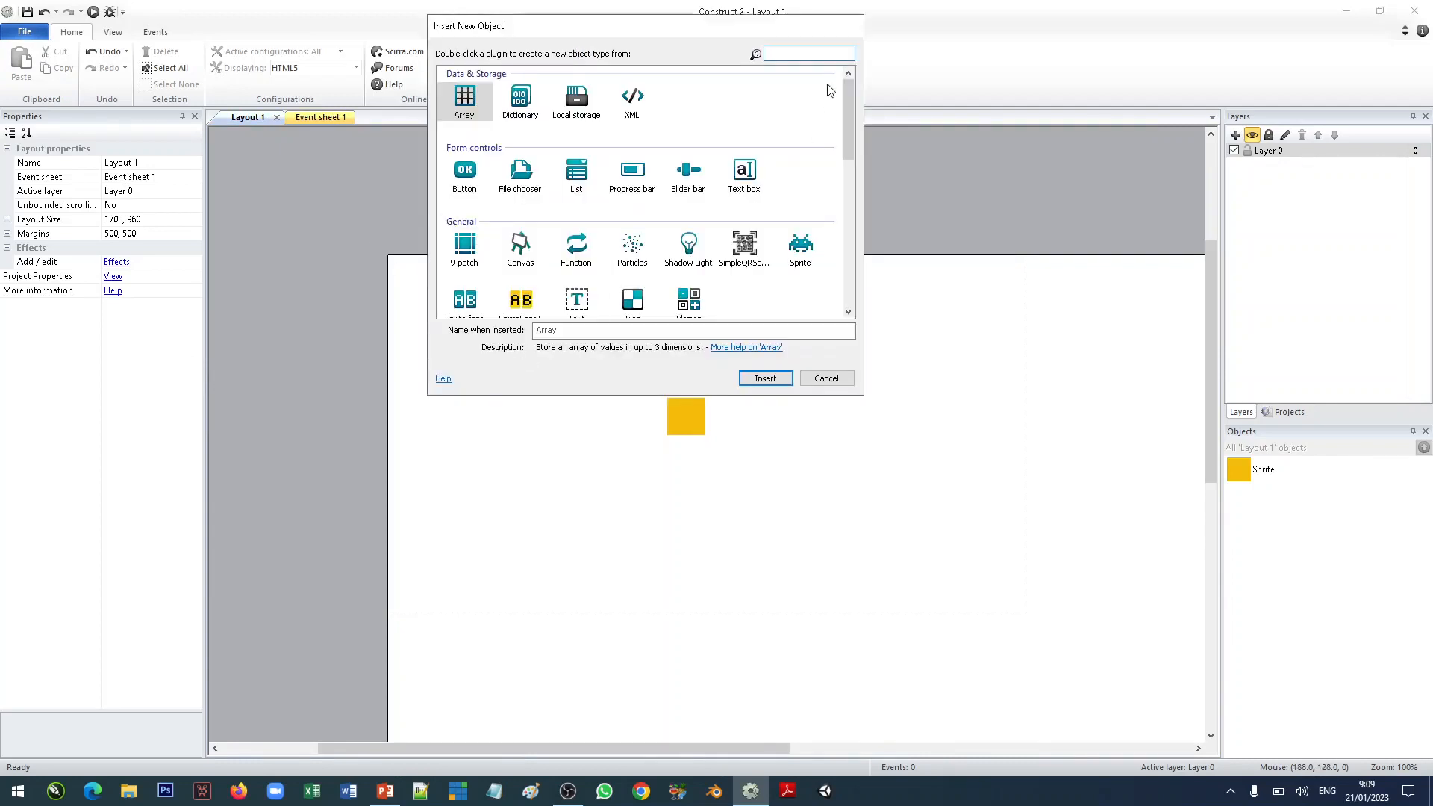
{"action": "left_click", "coordinate": [826, 379]}
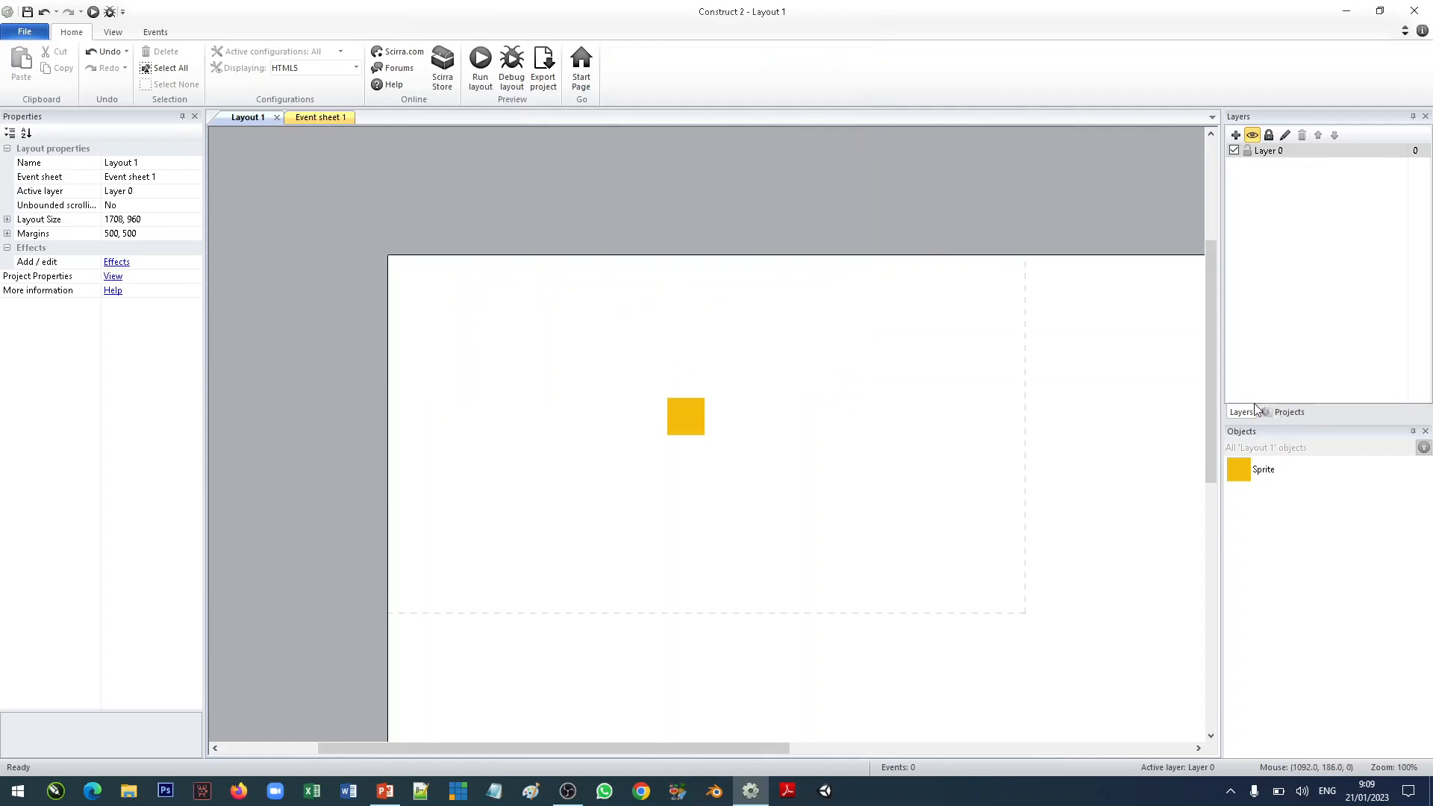
{"action": "left_click", "coordinate": [1291, 411]}
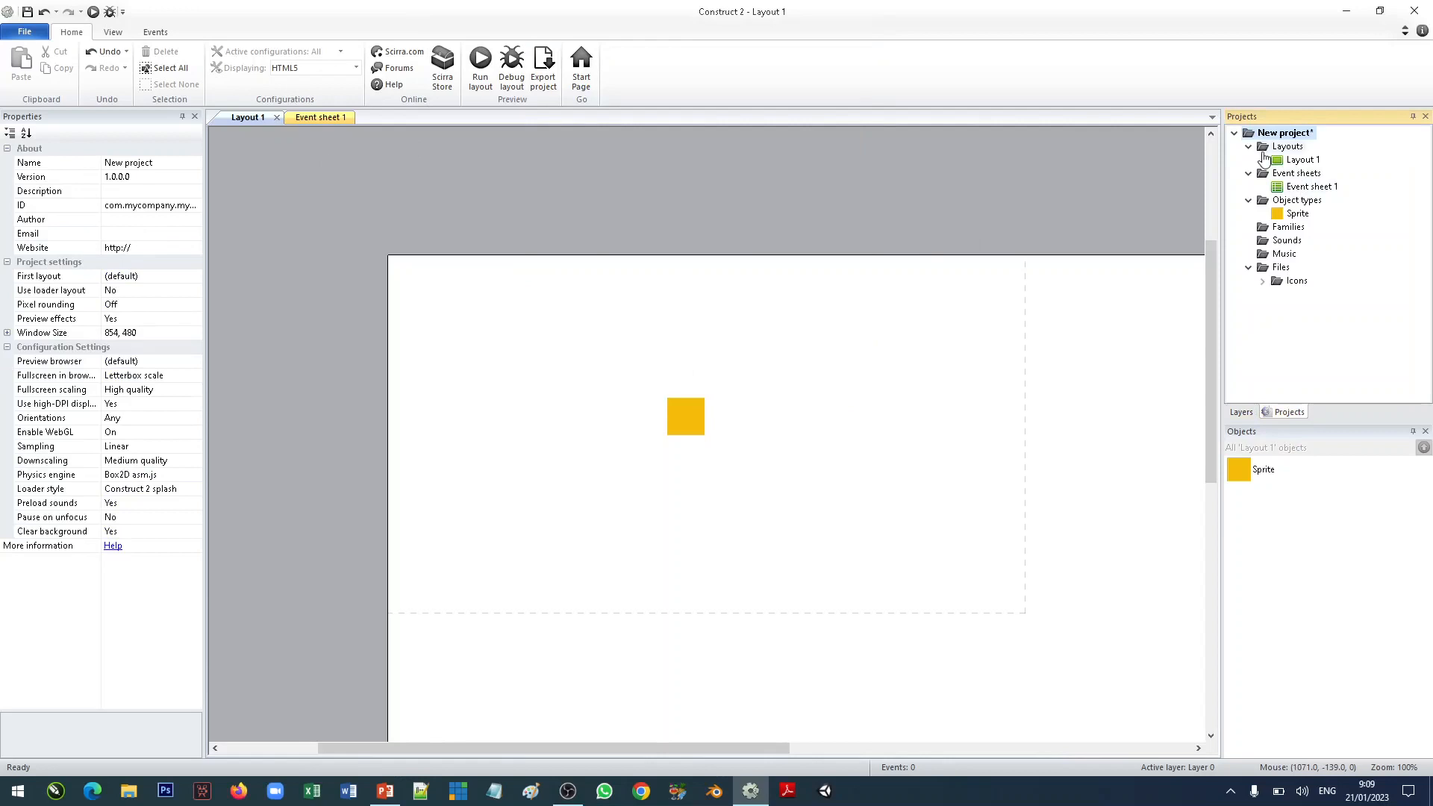
{"action": "left_click", "coordinate": [331, 118]}
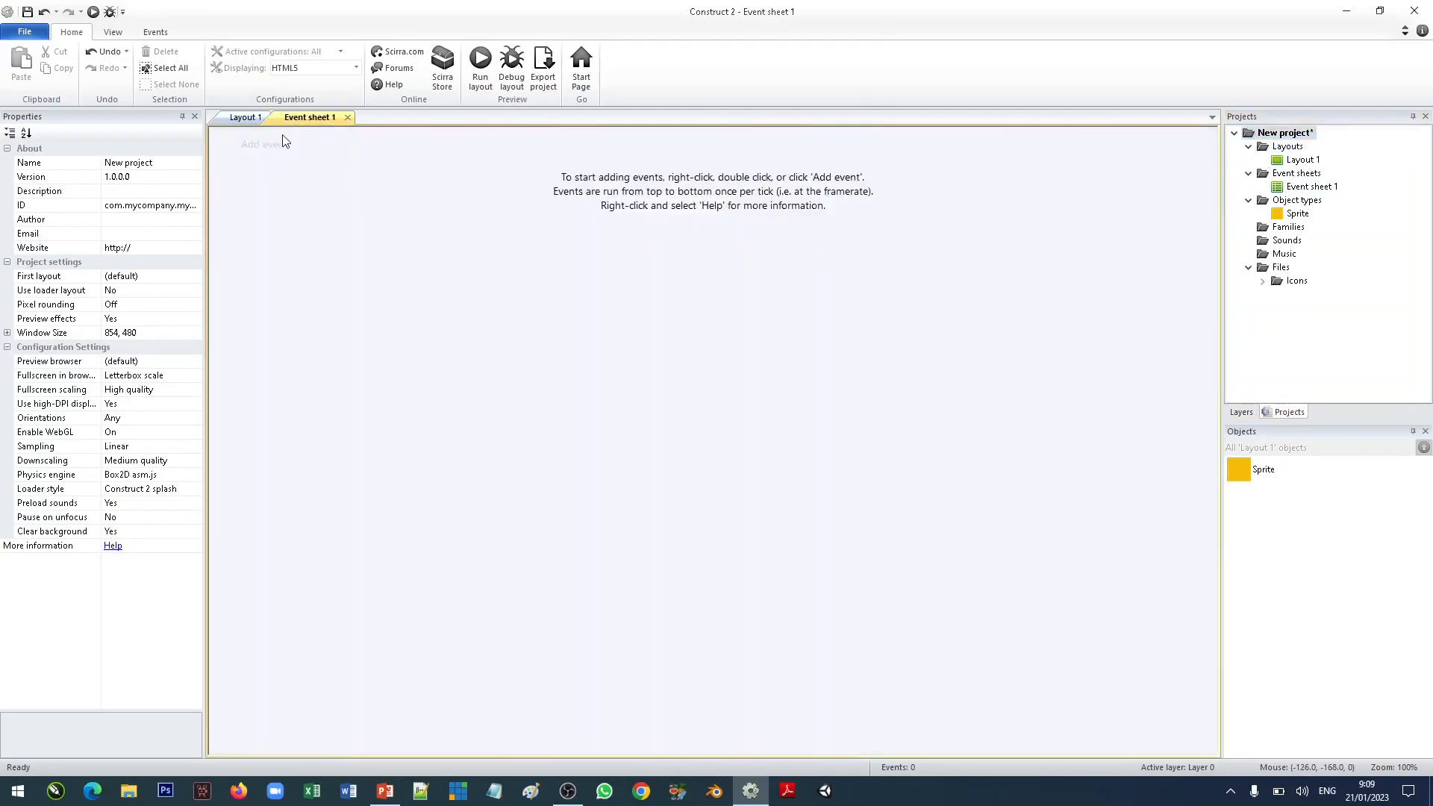
{"action": "left_click", "coordinate": [246, 117]}
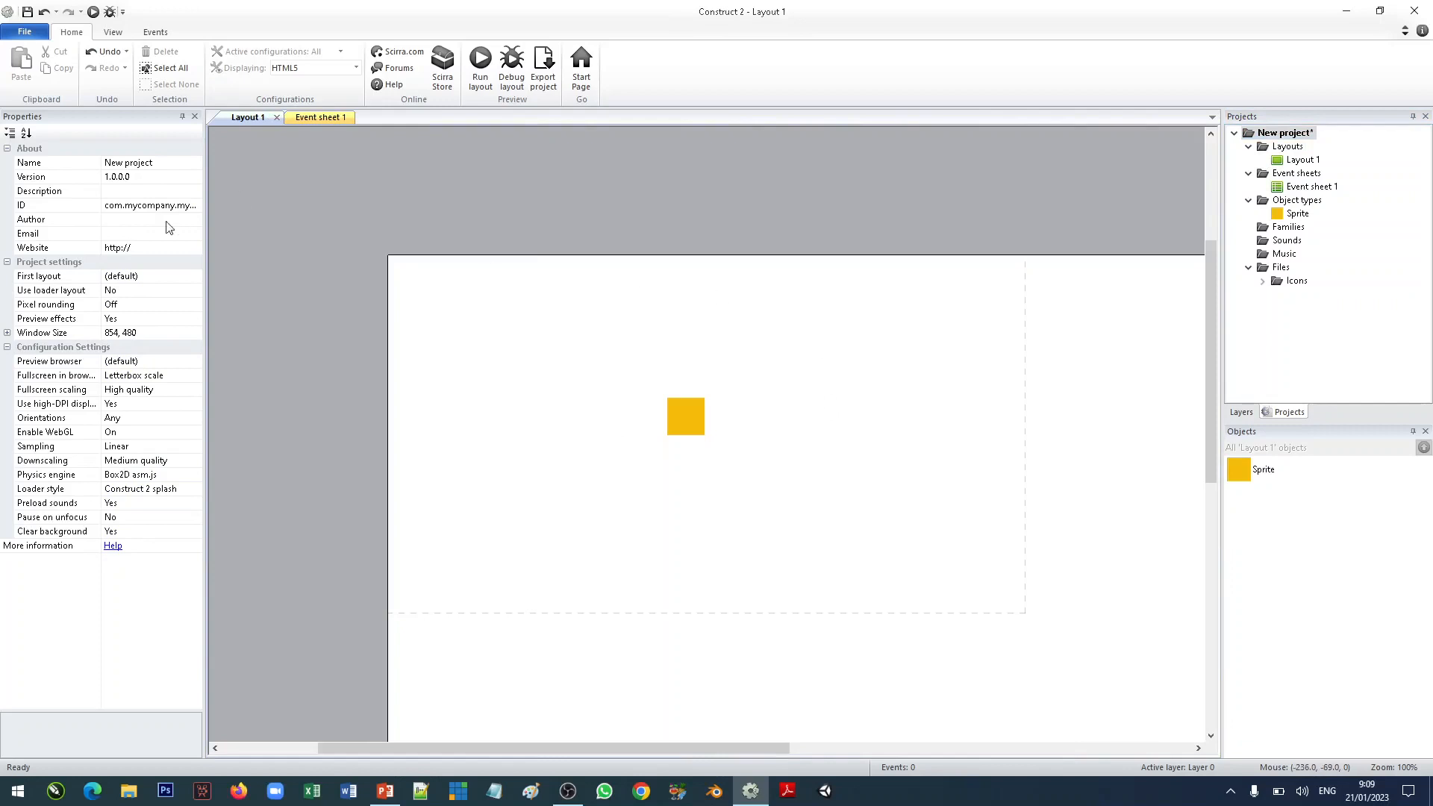
Move the sprite to about 53, 58, near the layout's upper-left corner, and deselect it.
{"action": "left_click", "coordinate": [810, 371]}
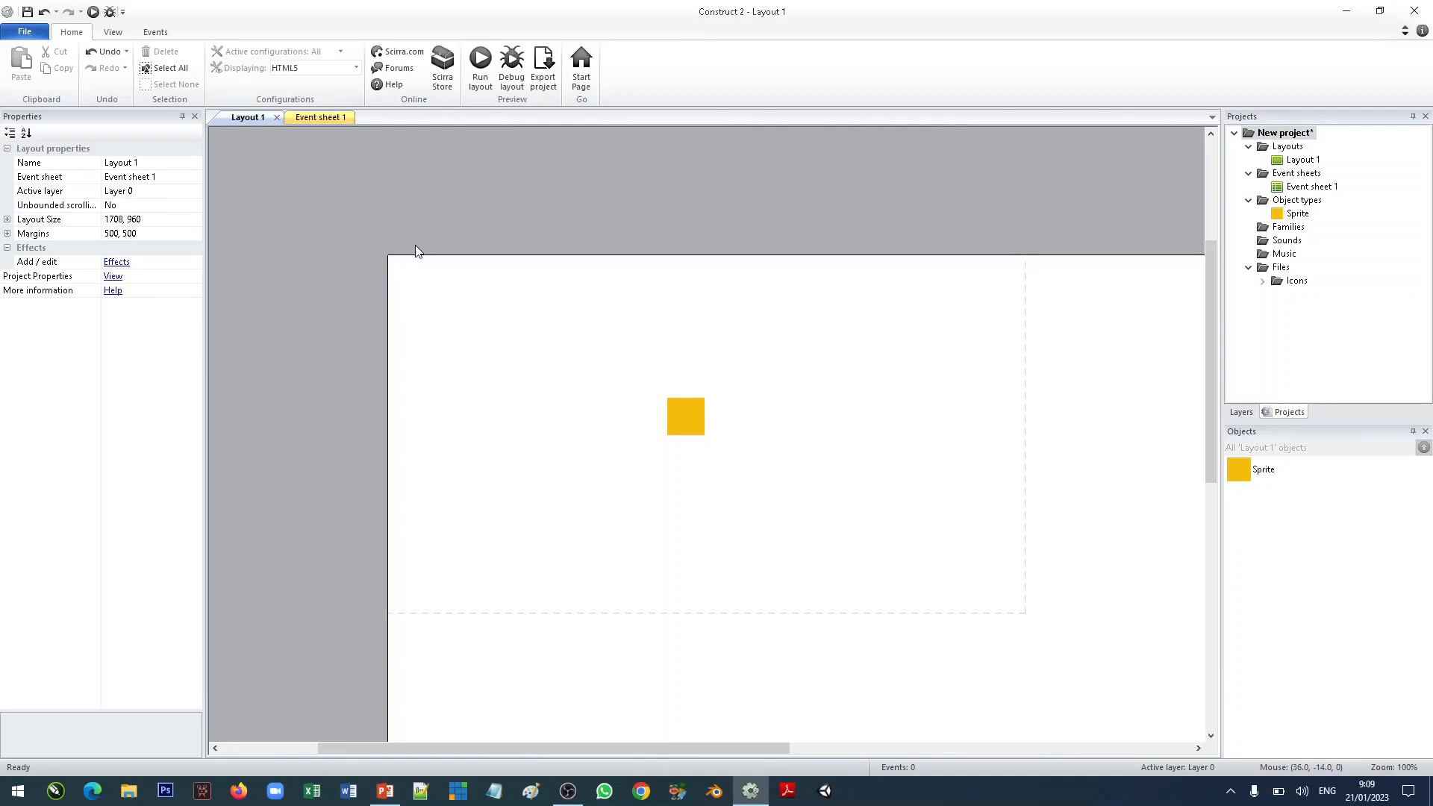
{"action": "left_click_drag", "start_coordinate": [688, 426], "coordinate": [431, 297]}
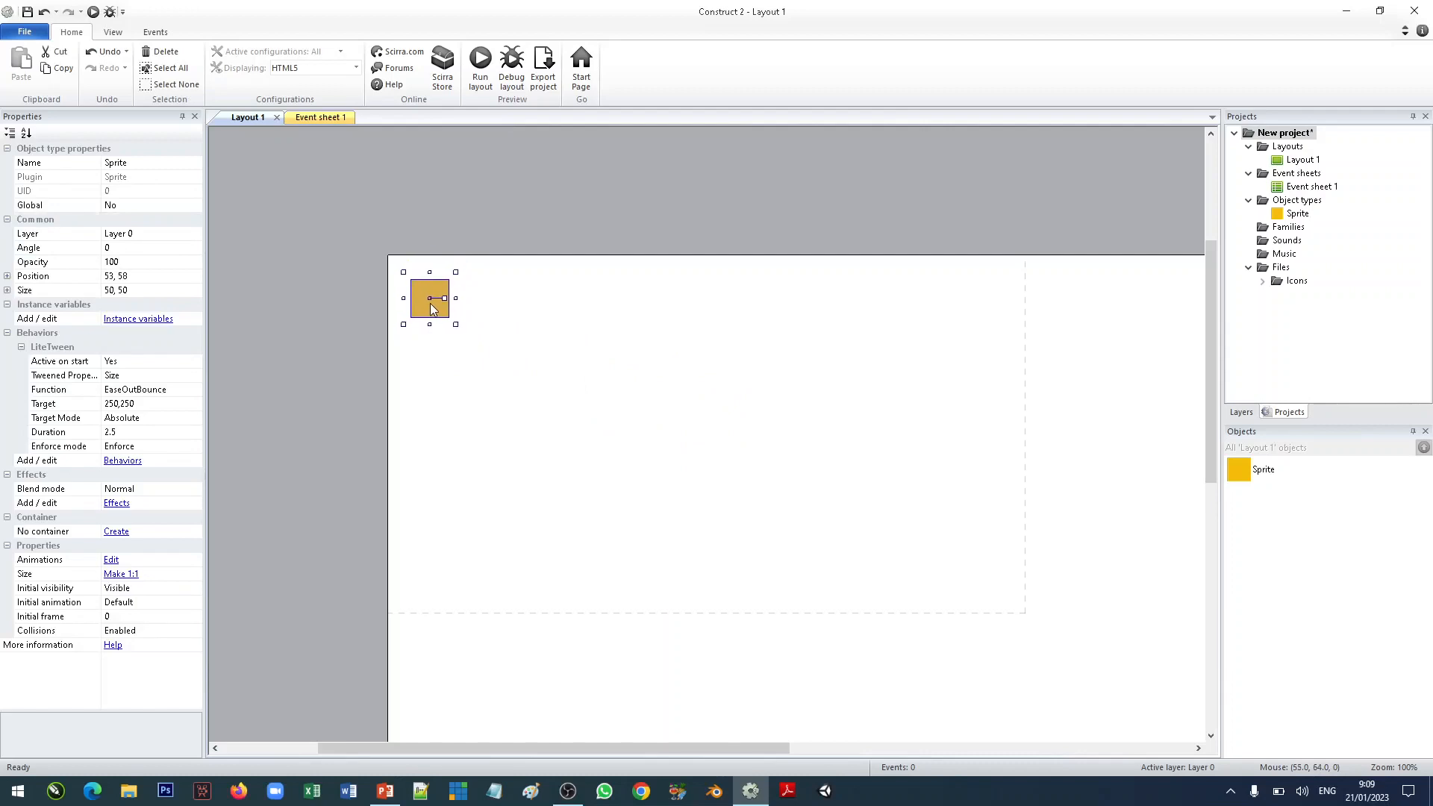
{"action": "left_click", "coordinate": [515, 334]}
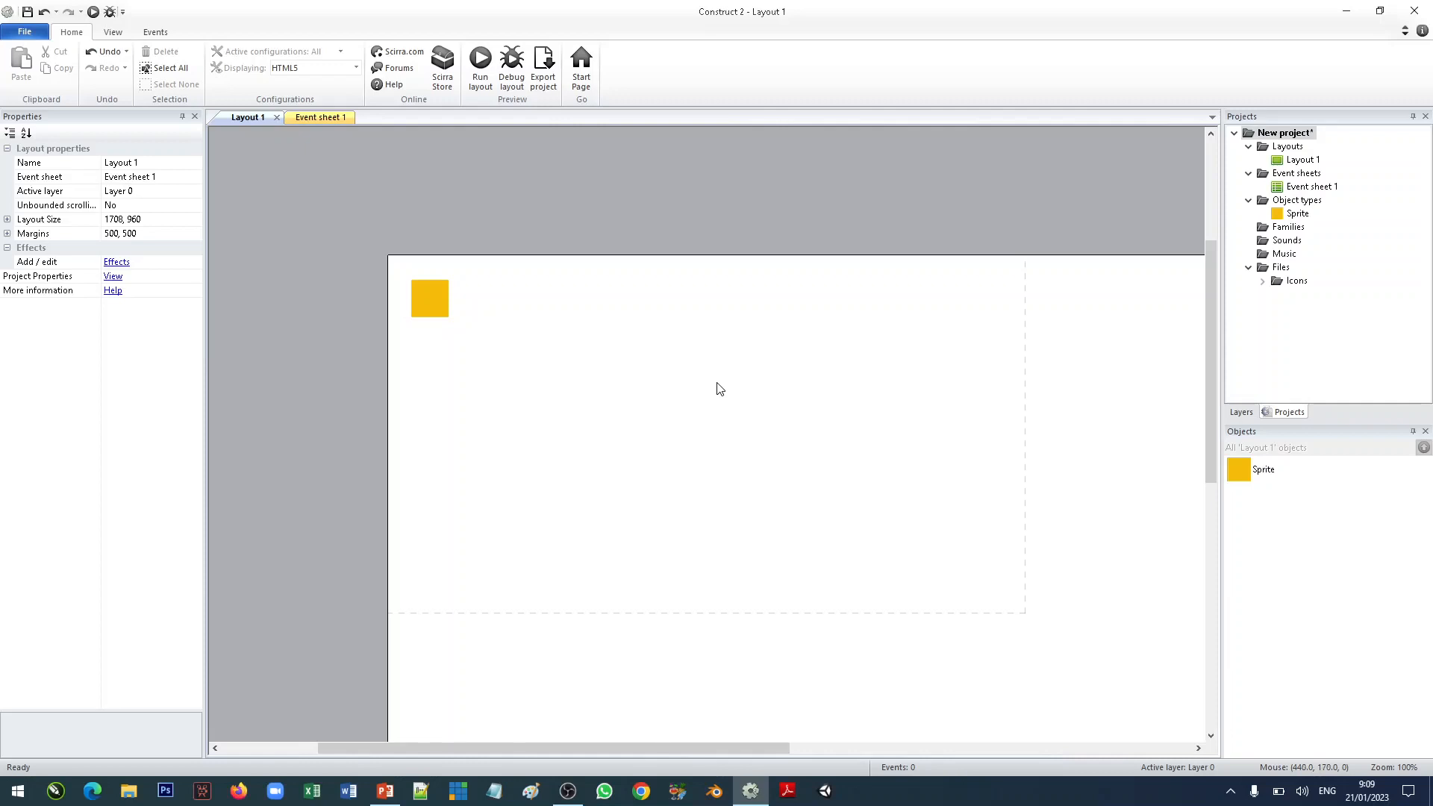
Compare the descriptions of the SpriteFont+ and Sprite font plugins among the insertable objects, without inserting either.
{"action": "double_click", "coordinate": [648, 353]}
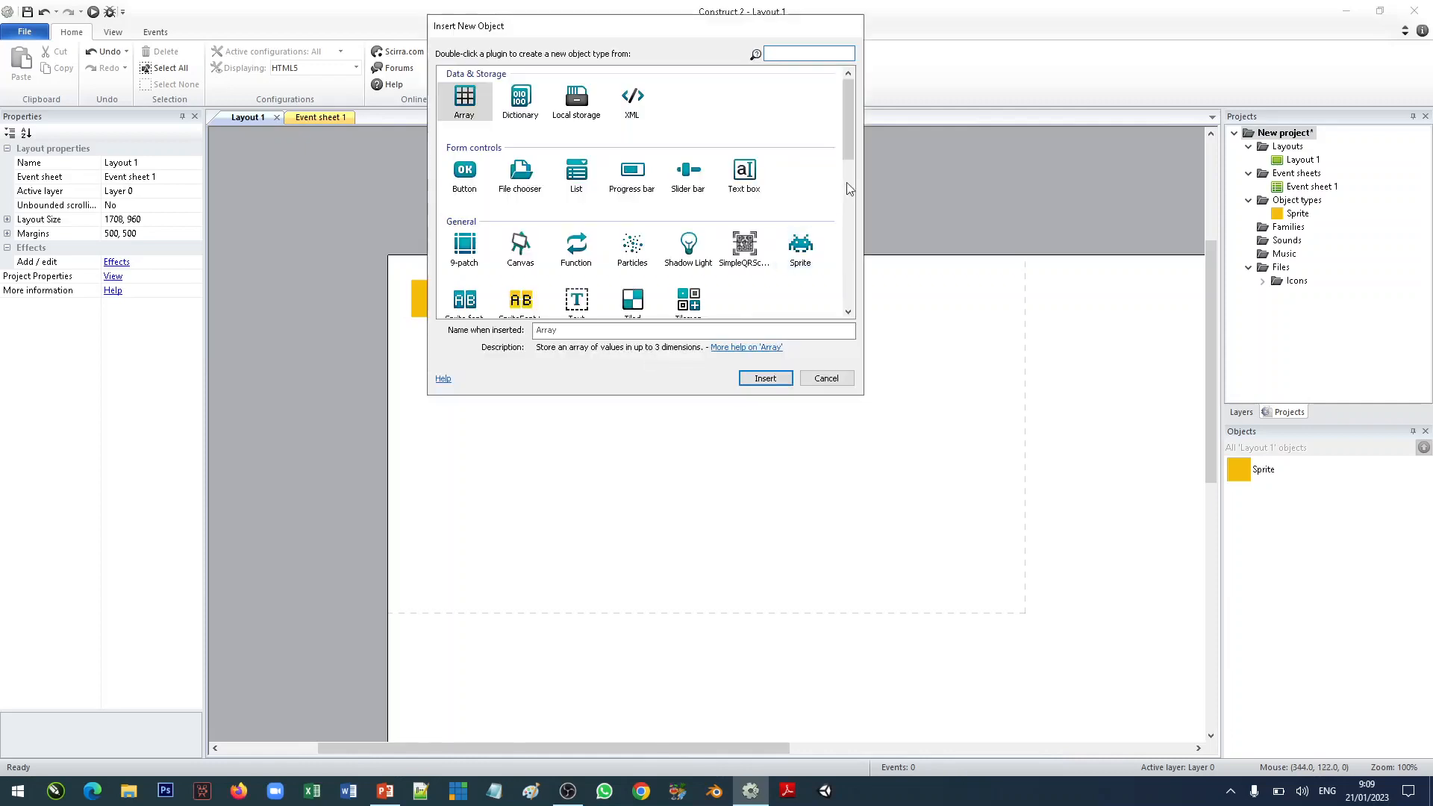
{"action": "left_click_drag", "start_coordinate": [847, 142], "coordinate": [867, 177]}
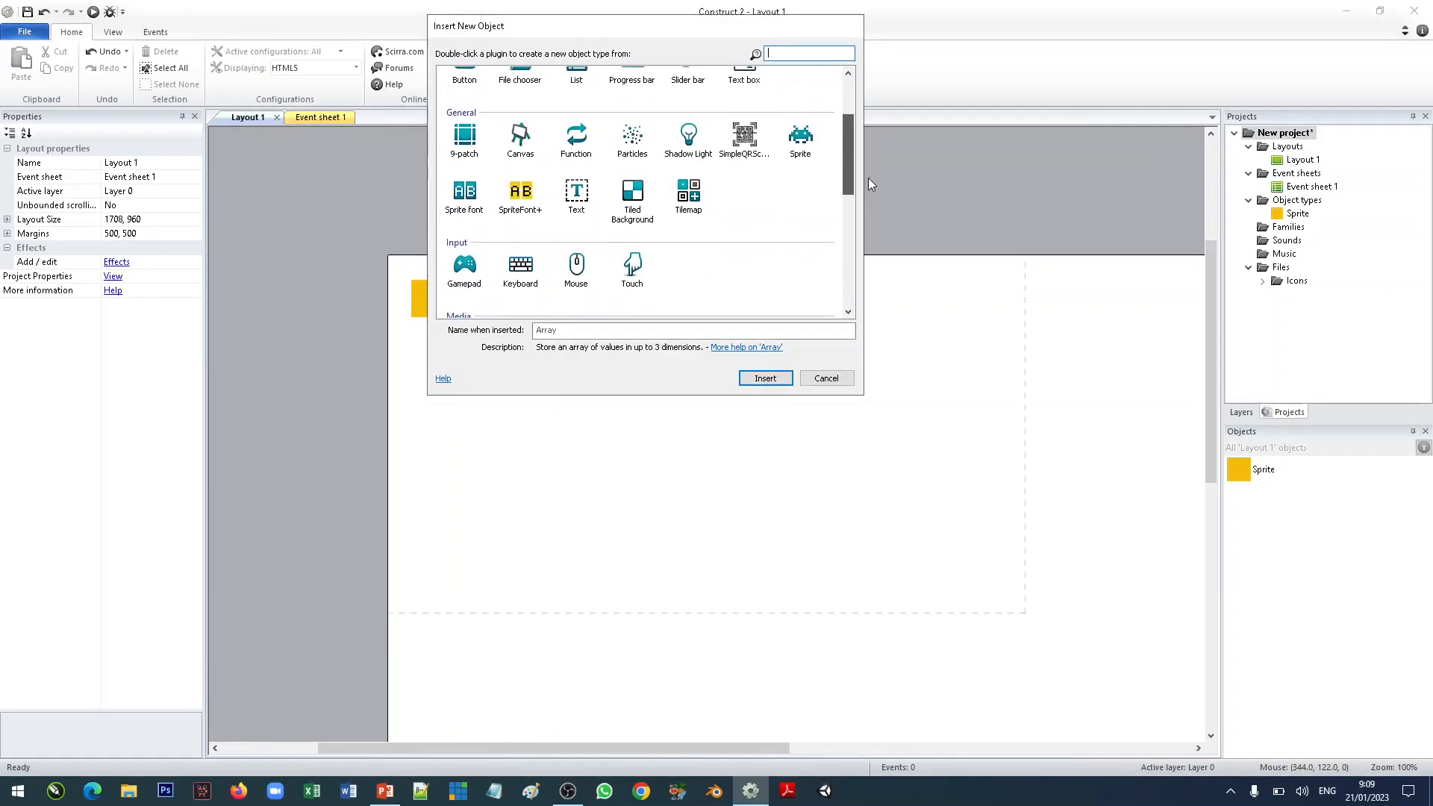
{"action": "left_click", "coordinate": [520, 195]}
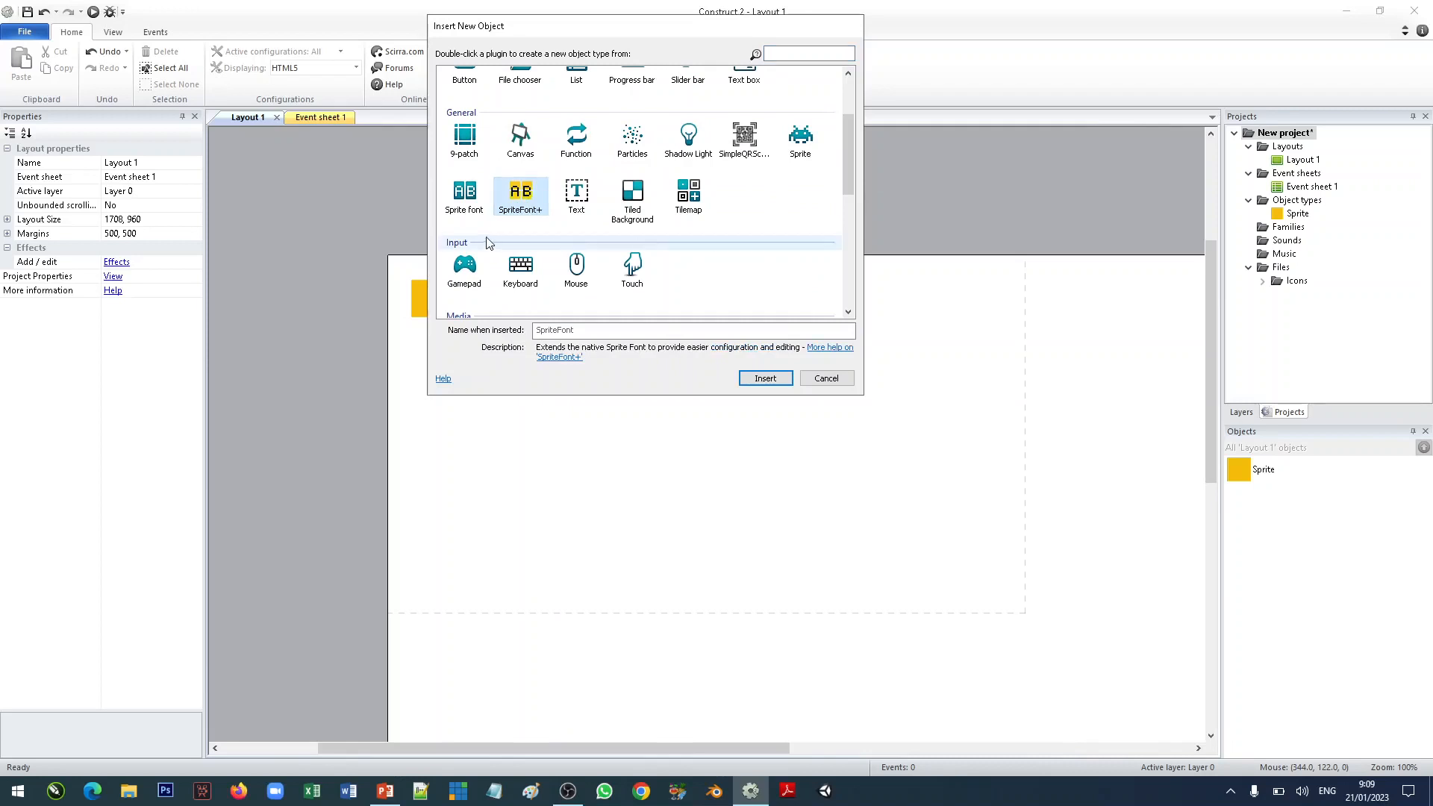
{"action": "left_click", "coordinate": [473, 215]}
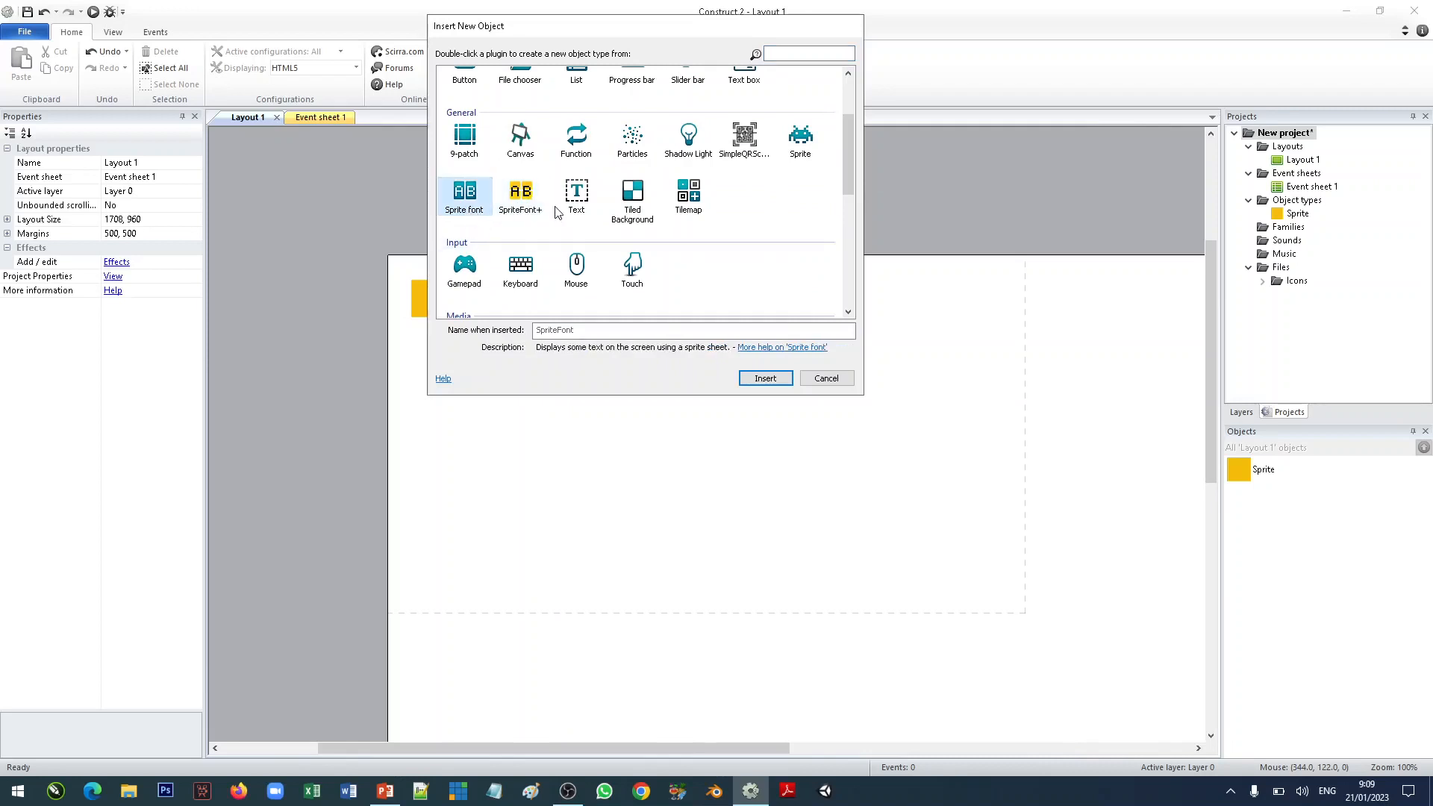
{"action": "left_click", "coordinate": [533, 212]}
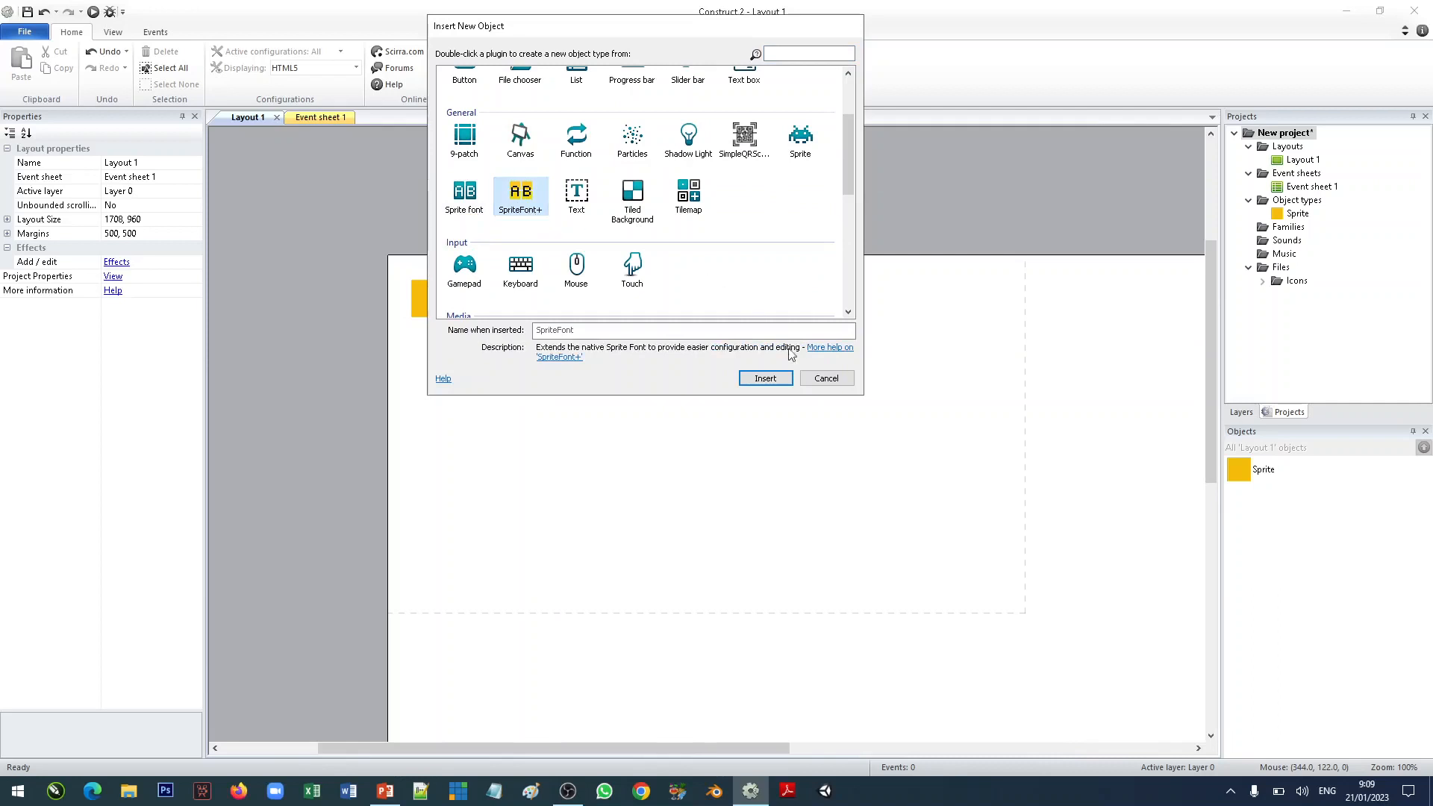
{"action": "left_click", "coordinate": [824, 379]}
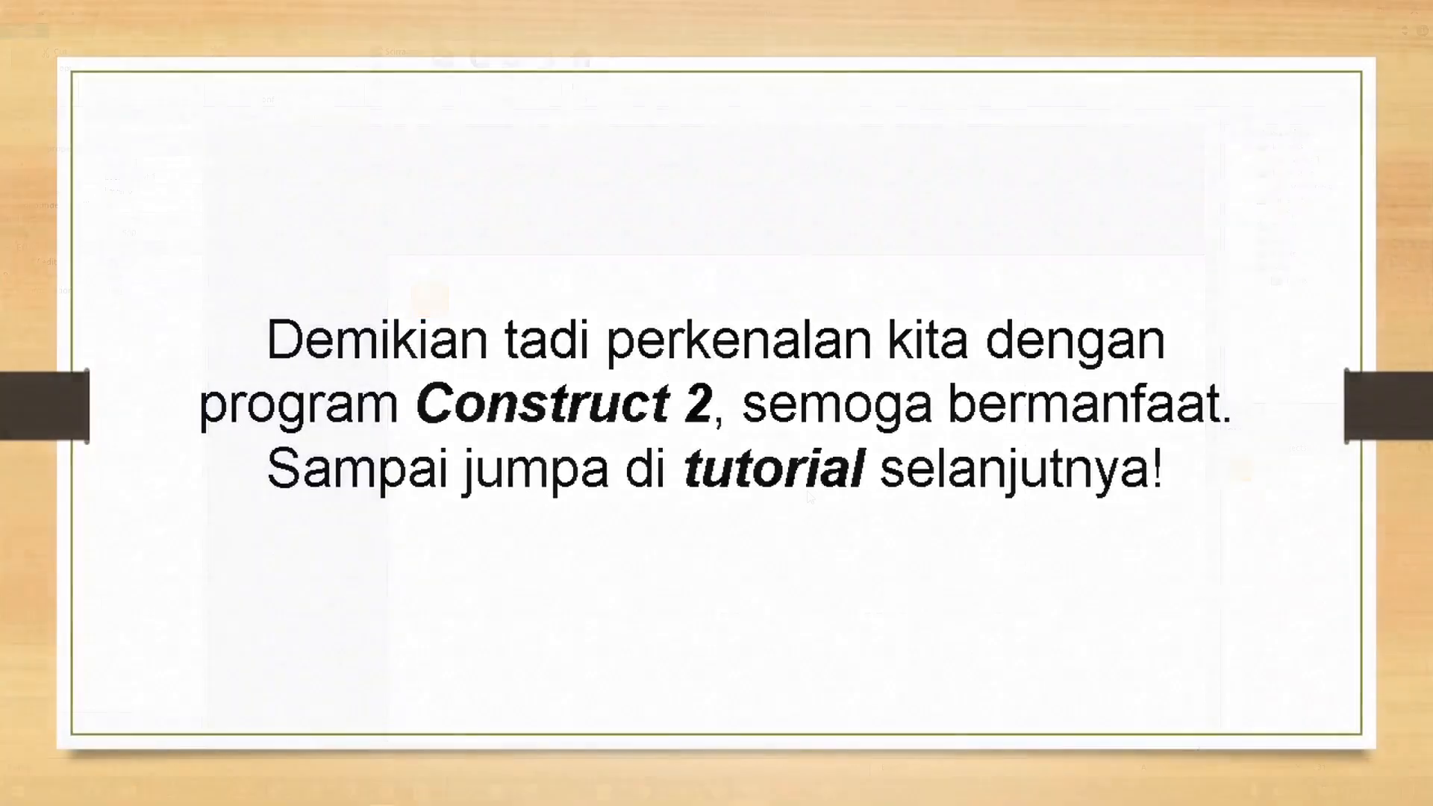